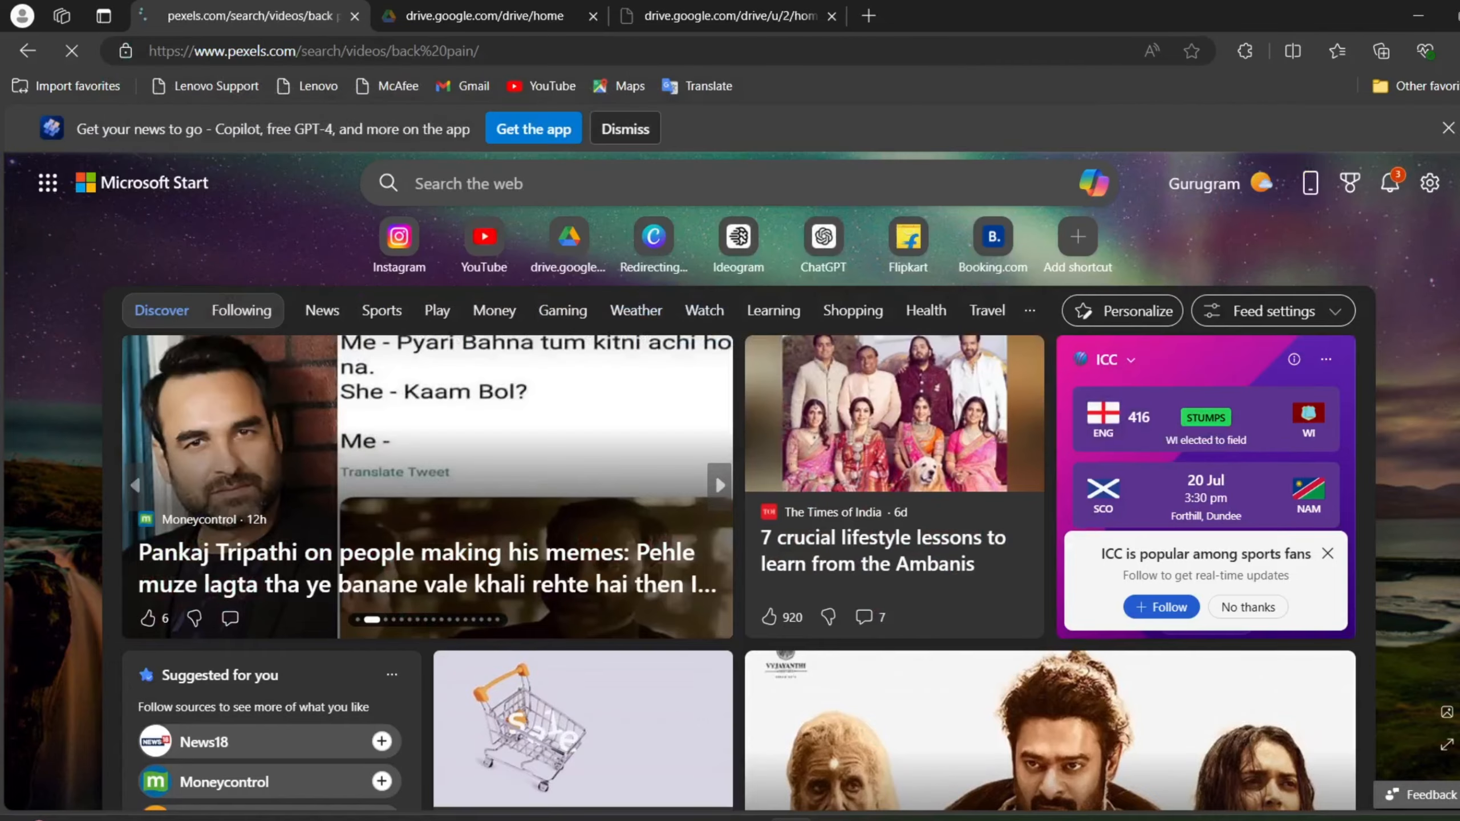
# Step: Switch the Pexels search from videos to photos and search for "trees"
pyautogui.click(307, 149)
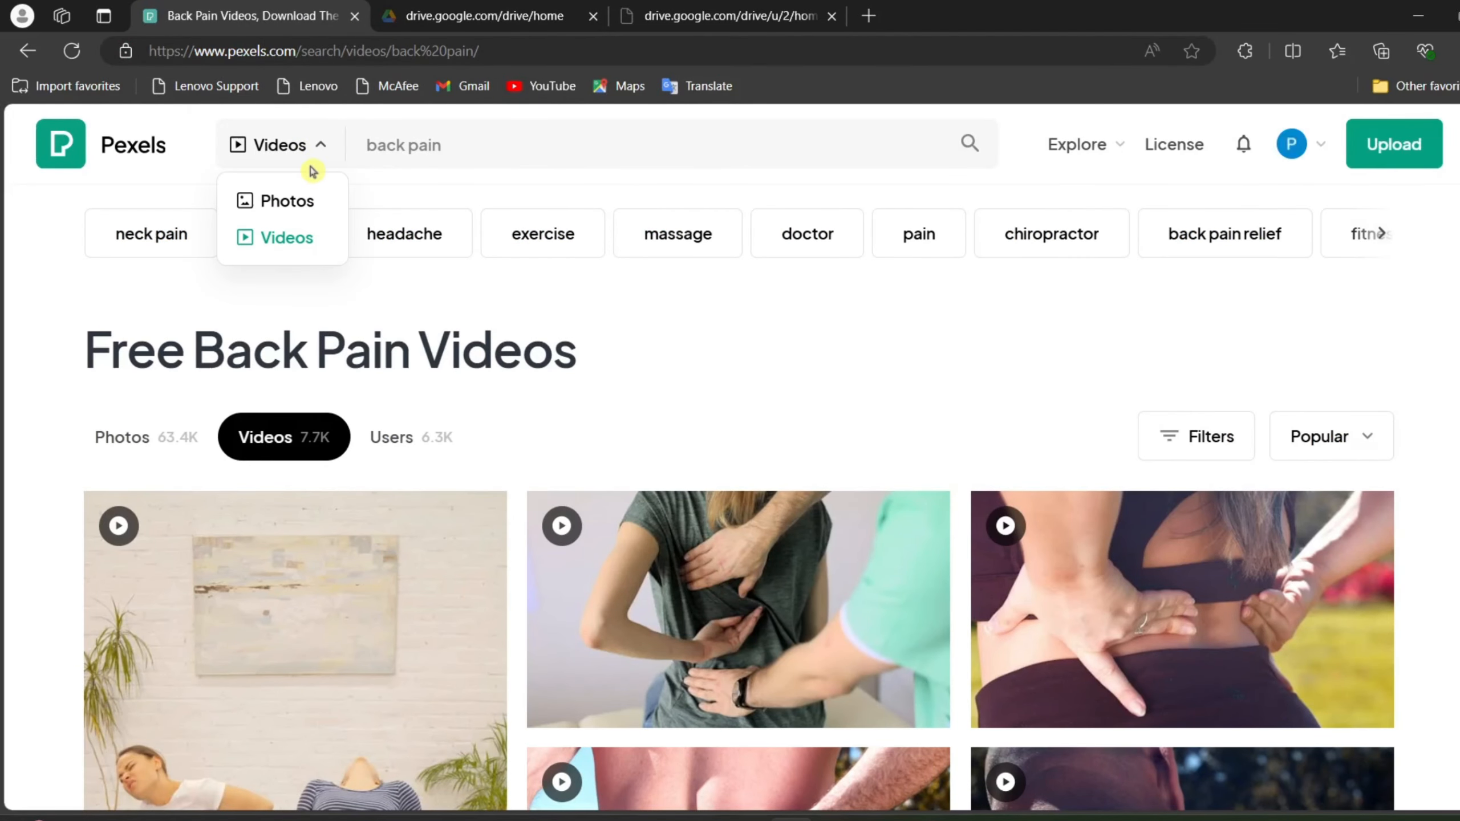
pyautogui.click(297, 216)
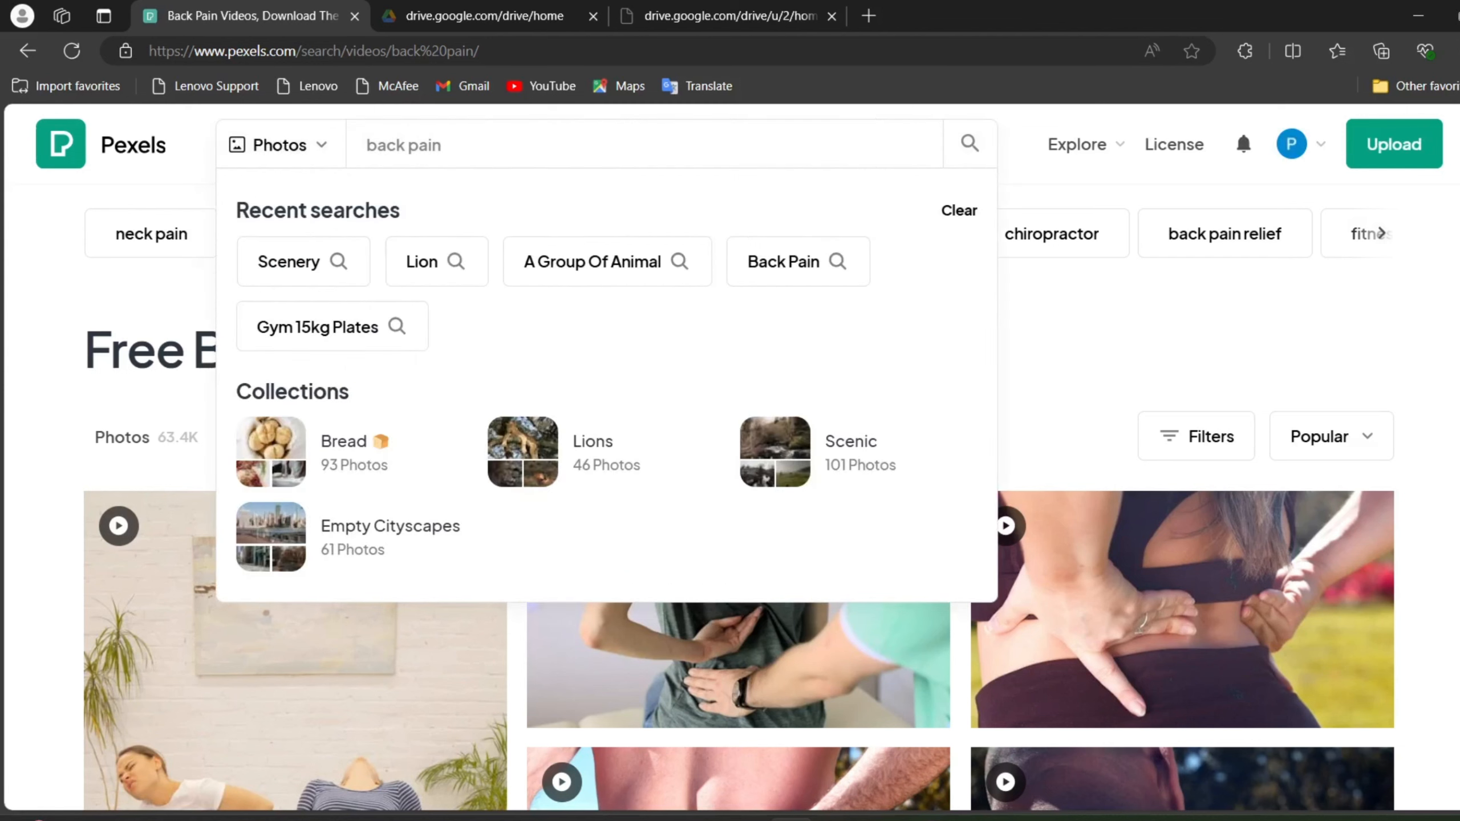
pyautogui.press('BackSpace')
pyautogui.press('BackSpace')
pyautogui.press('BackSpace')
pyautogui.press('BackSpace')
pyautogui.press('BackSpace')
pyautogui.press('BackSpace')
pyautogui.press('BackSpace')
pyautogui.press('BackSpace')
pyautogui.press('BackSpace')
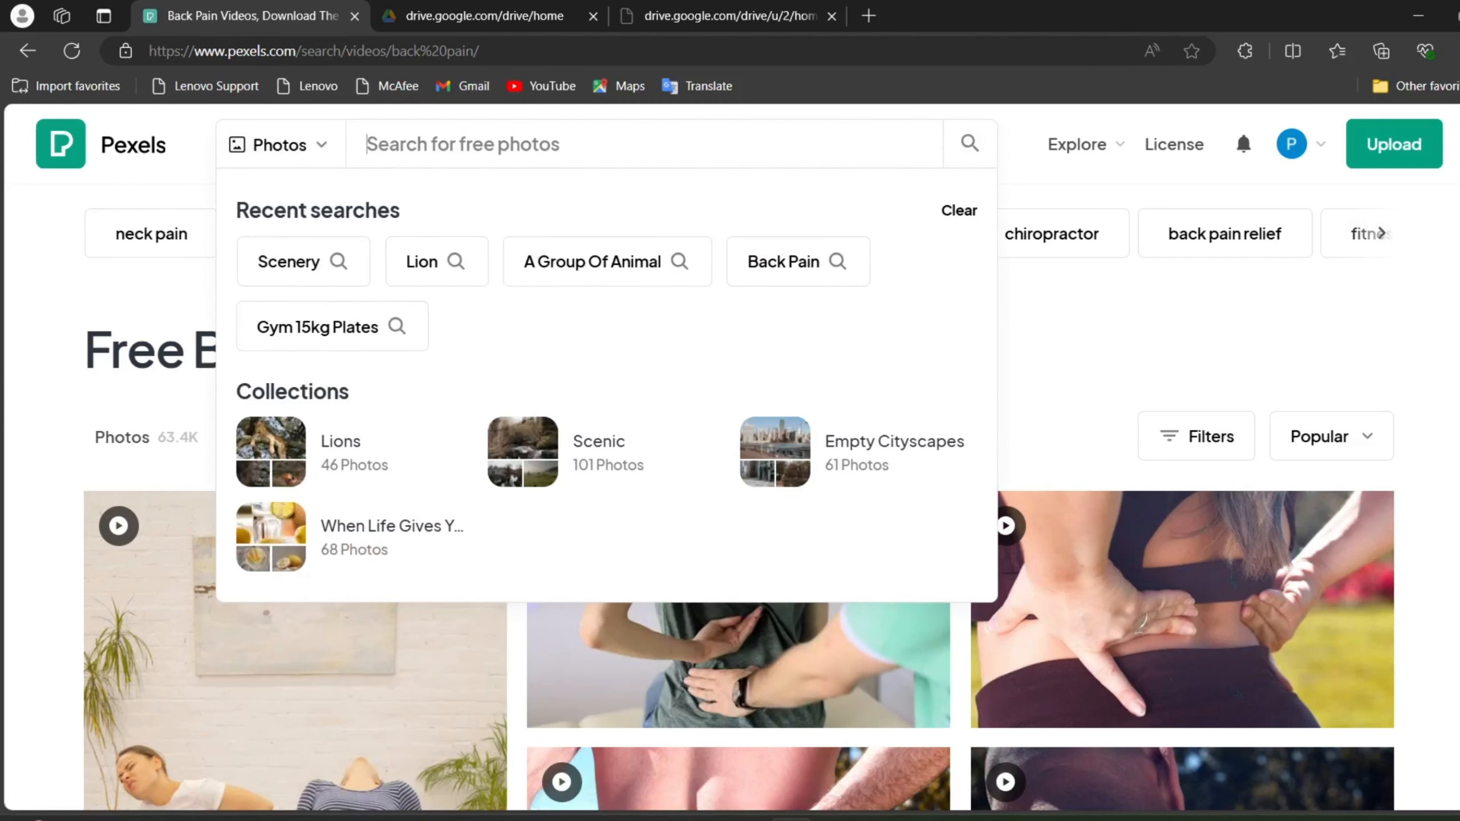
pyautogui.write('trees')
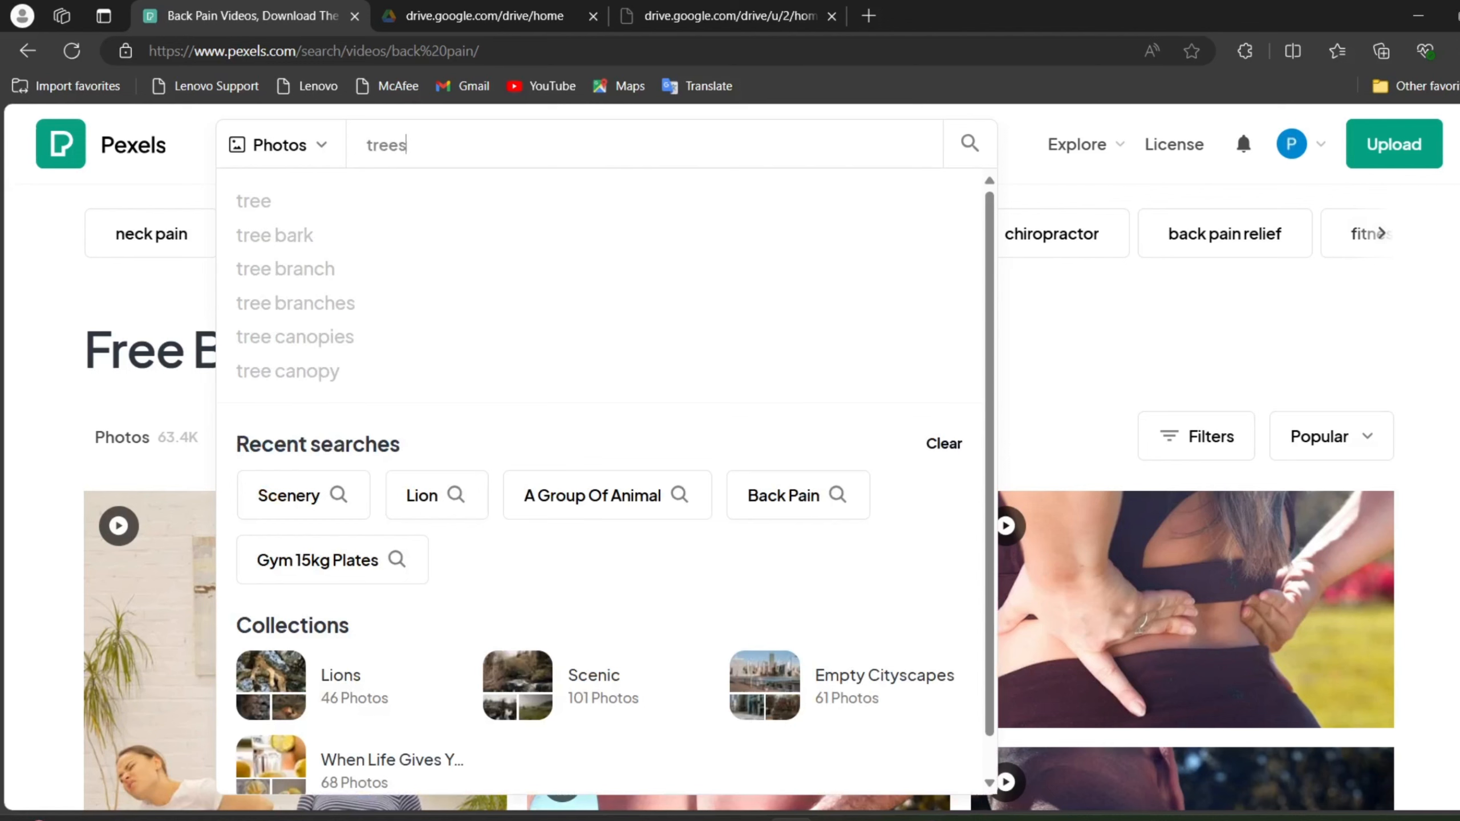
pyautogui.press('Return')
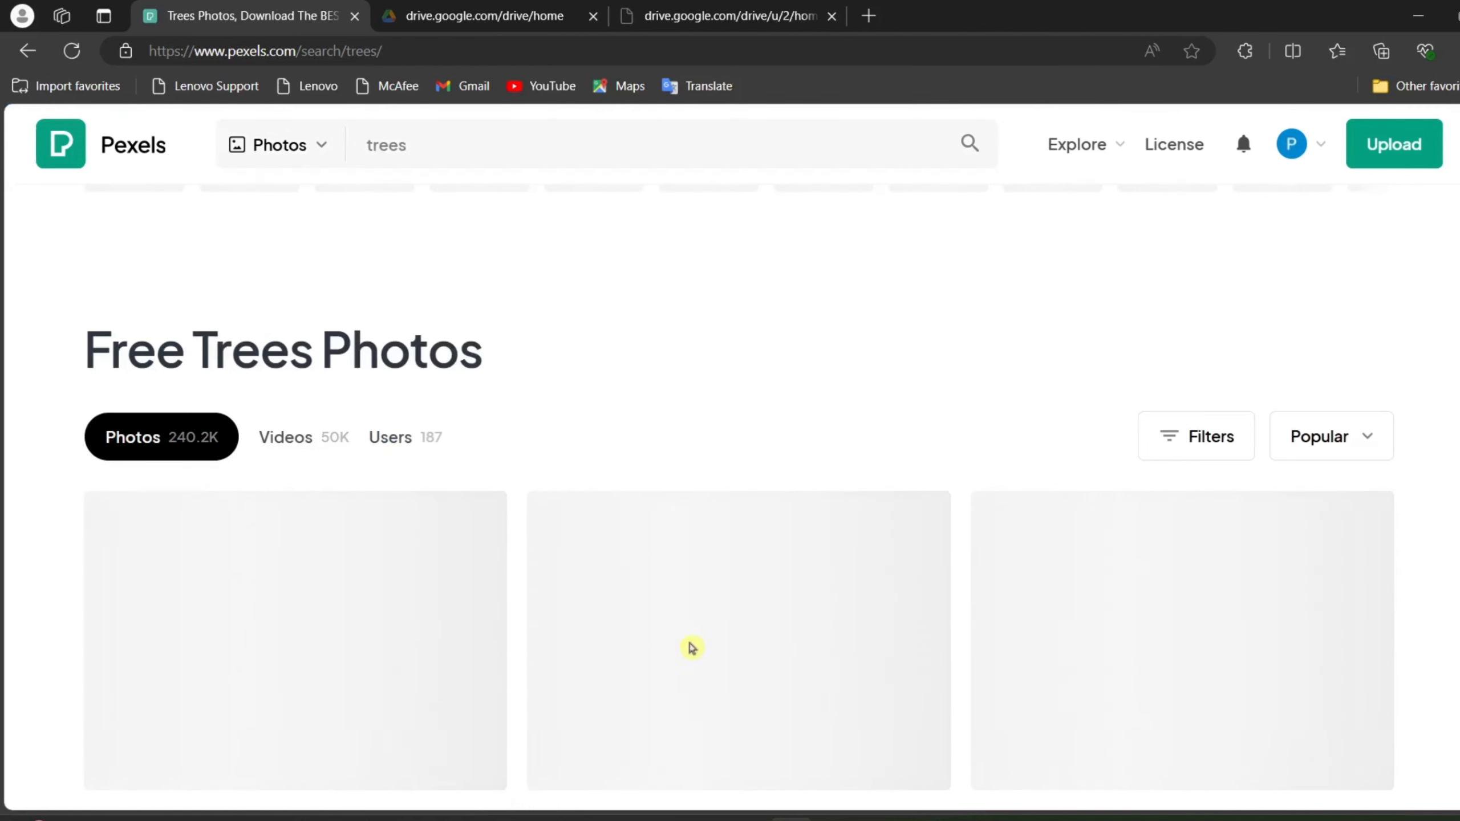
# Step: Browse the tree photos and download the green-leafed tree with sprawling branches from the middle of the first row
pyautogui.scroll(-3, 691, 690)
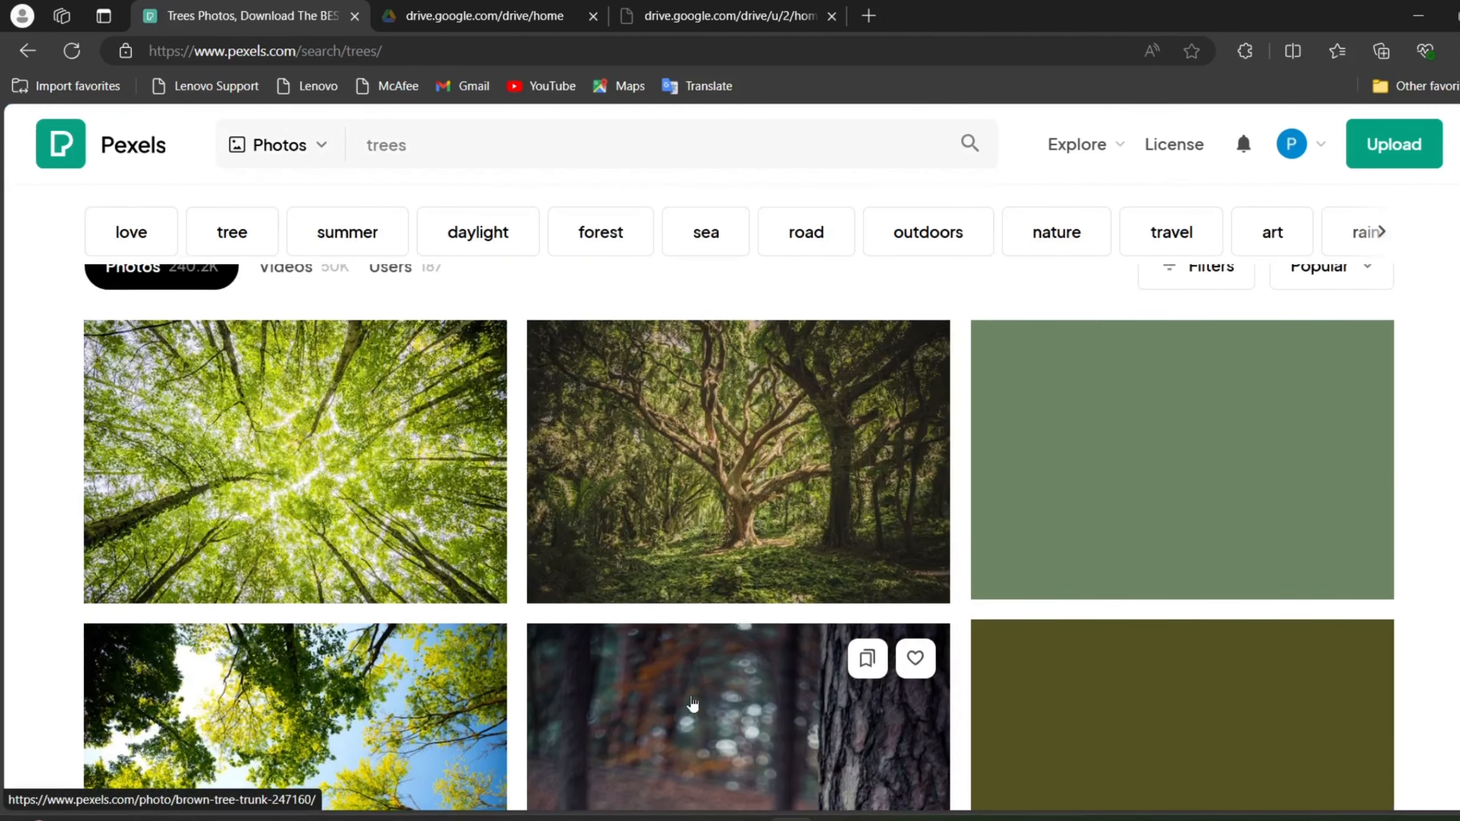
pyautogui.scroll(-10, 691, 557)
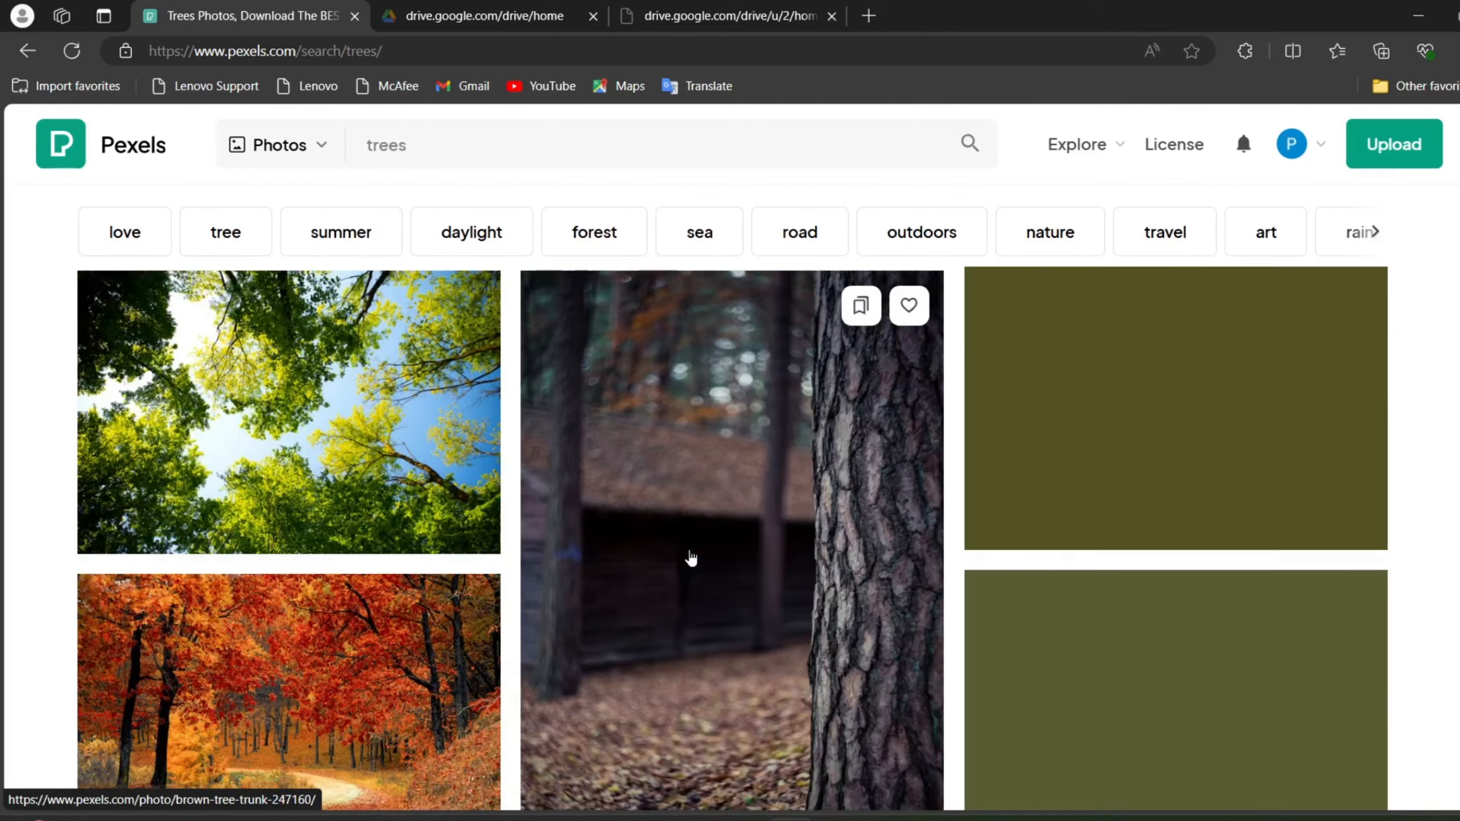
pyautogui.scroll(-3, 690, 557)
pyautogui.scroll(15, 691, 557)
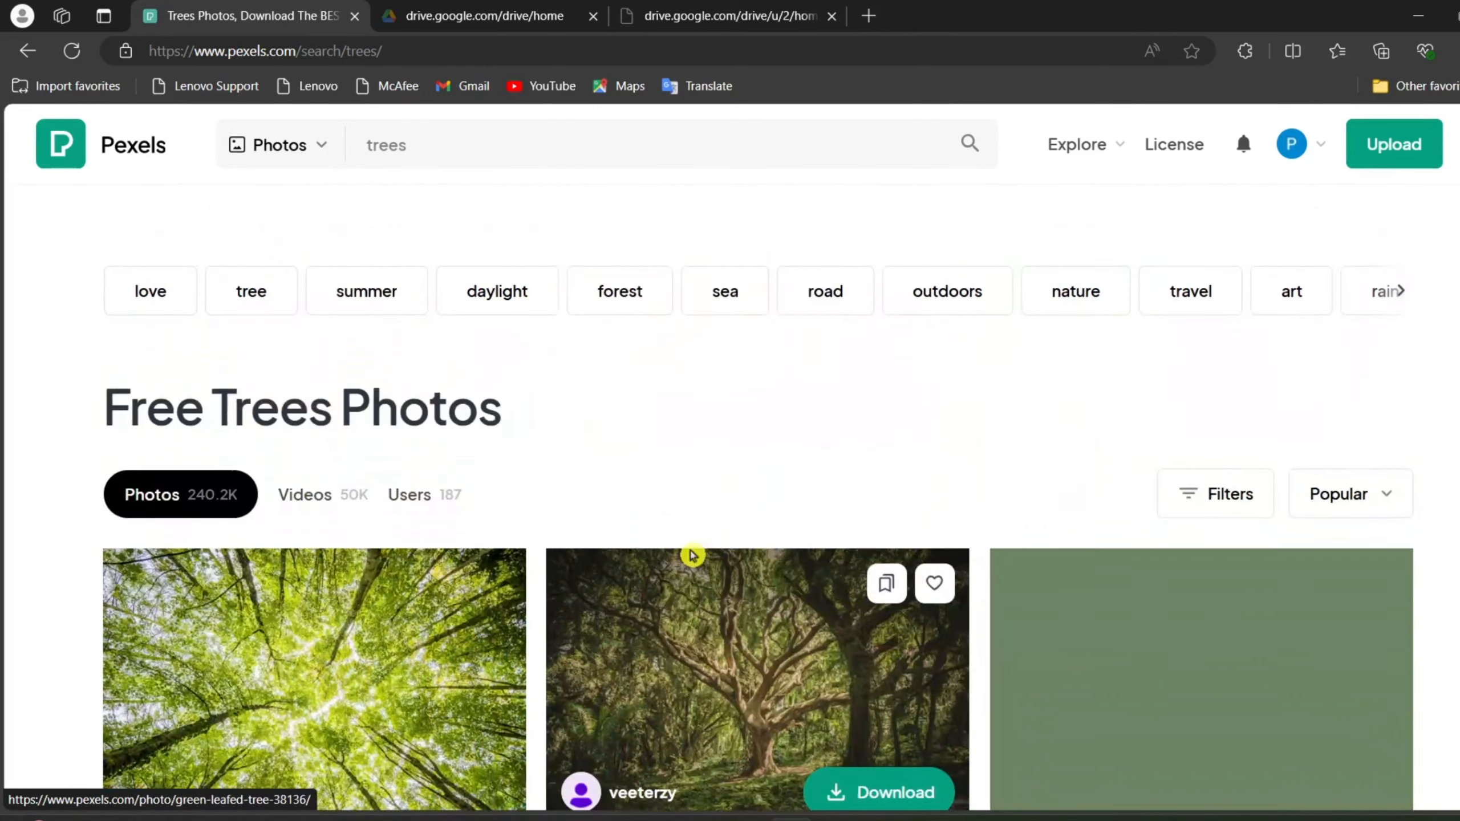
pyautogui.click(727, 631)
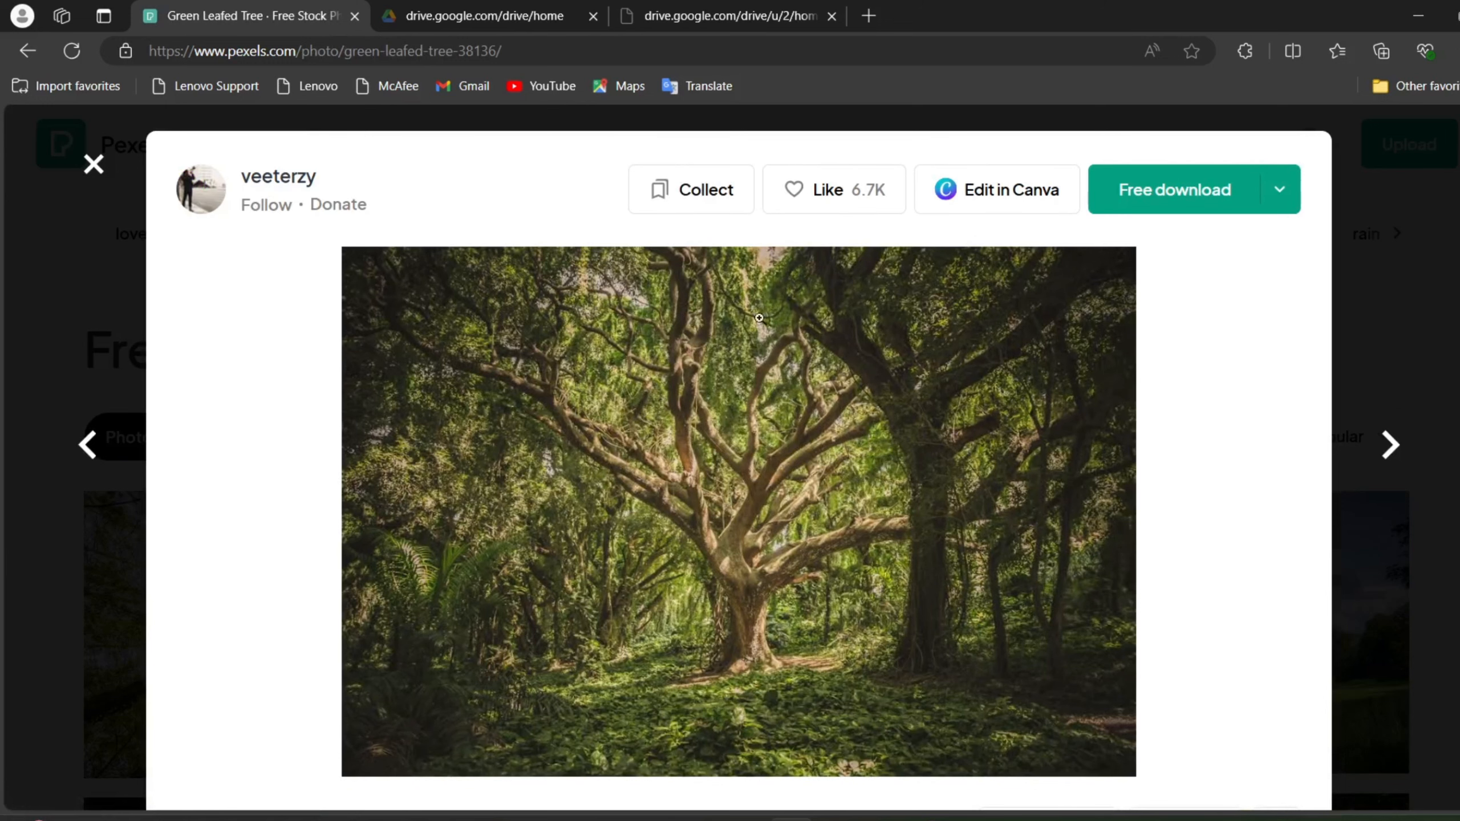
pyautogui.click(1155, 204)
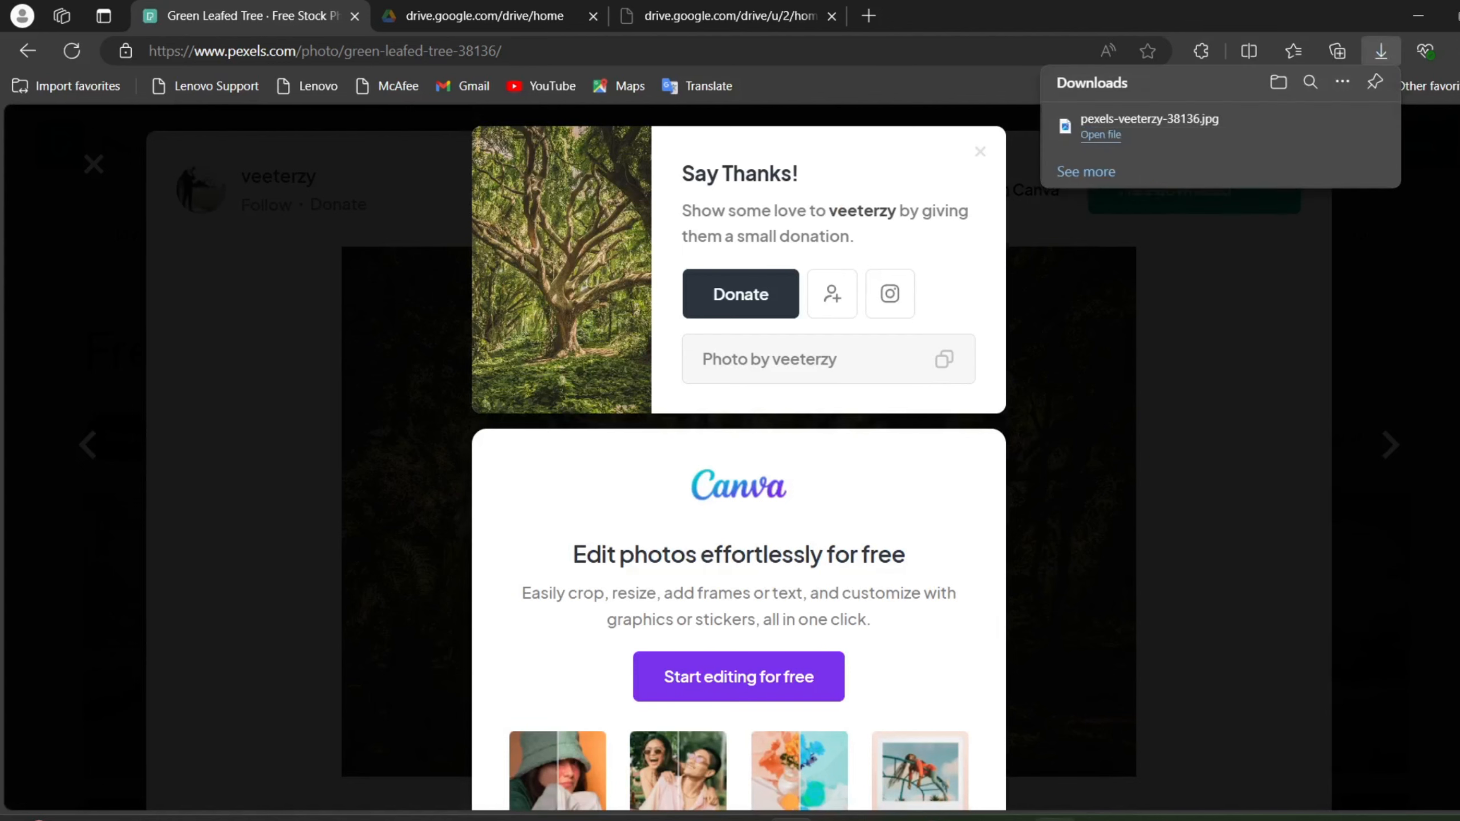
# Step: Switch to Photoshop and open the downloaded tree photo as its own document
pyautogui.moveTo(1044, 816)
pyautogui.click(1054, 716)
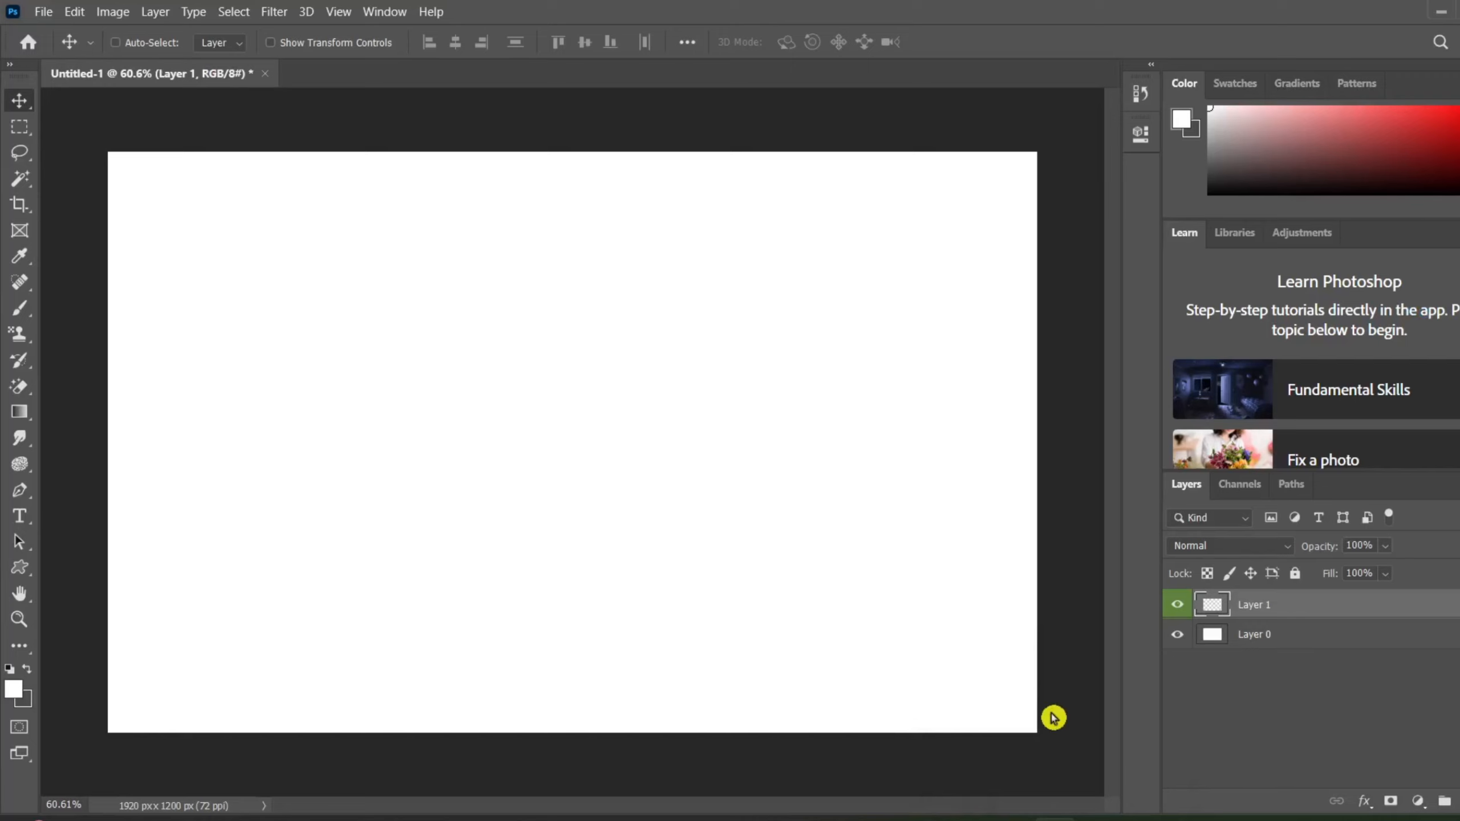
pyautogui.hotkey('ctrl', 'o')
pyautogui.doubleClick(323, 182)
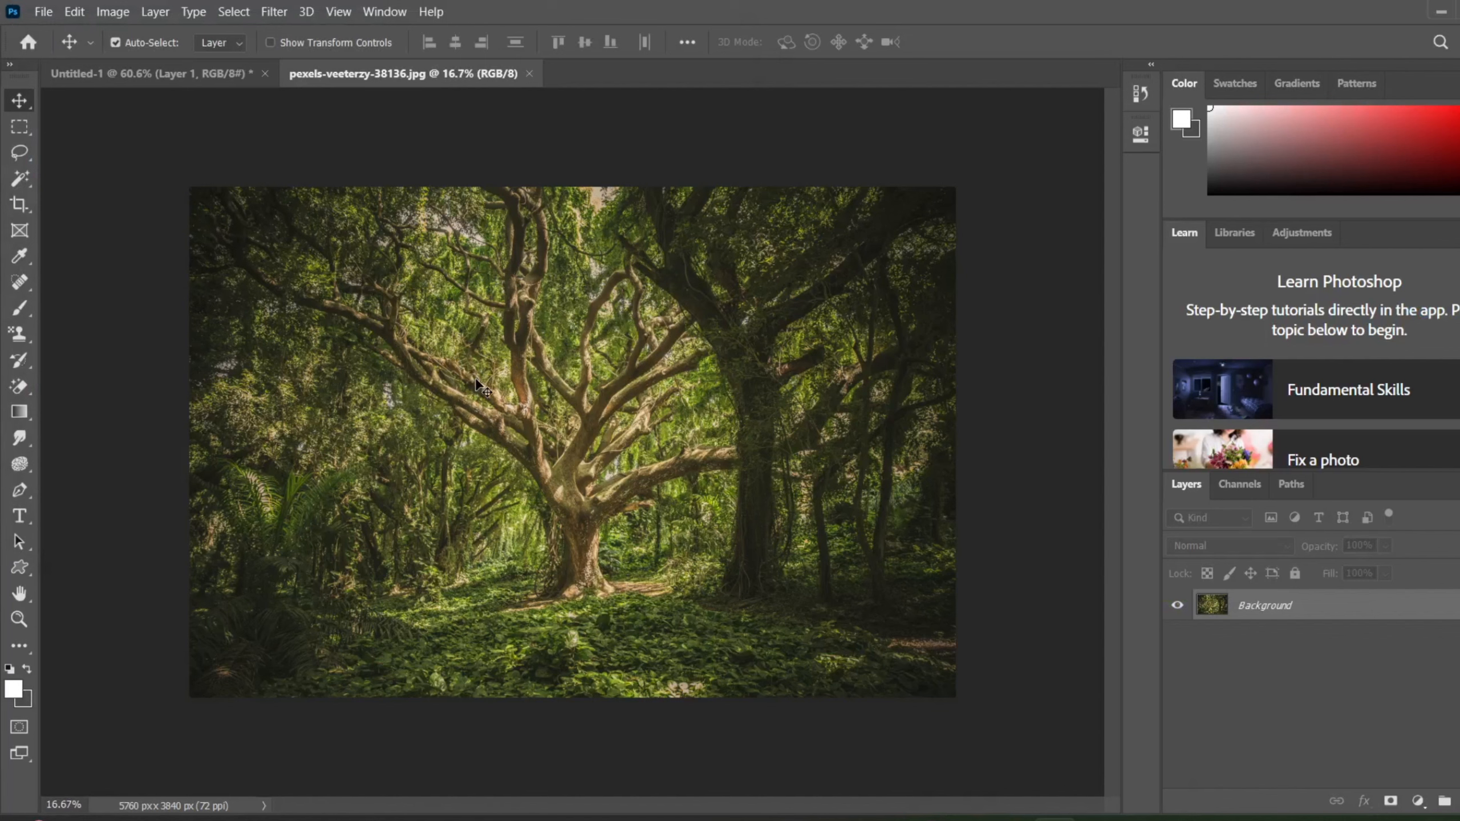
# Step: Convert the tree photo's background to a normal layer and bring it into the Untitled-1 document, covering the canvas
pyautogui.moveTo(476, 385); pyautogui.dragTo(408, 327)
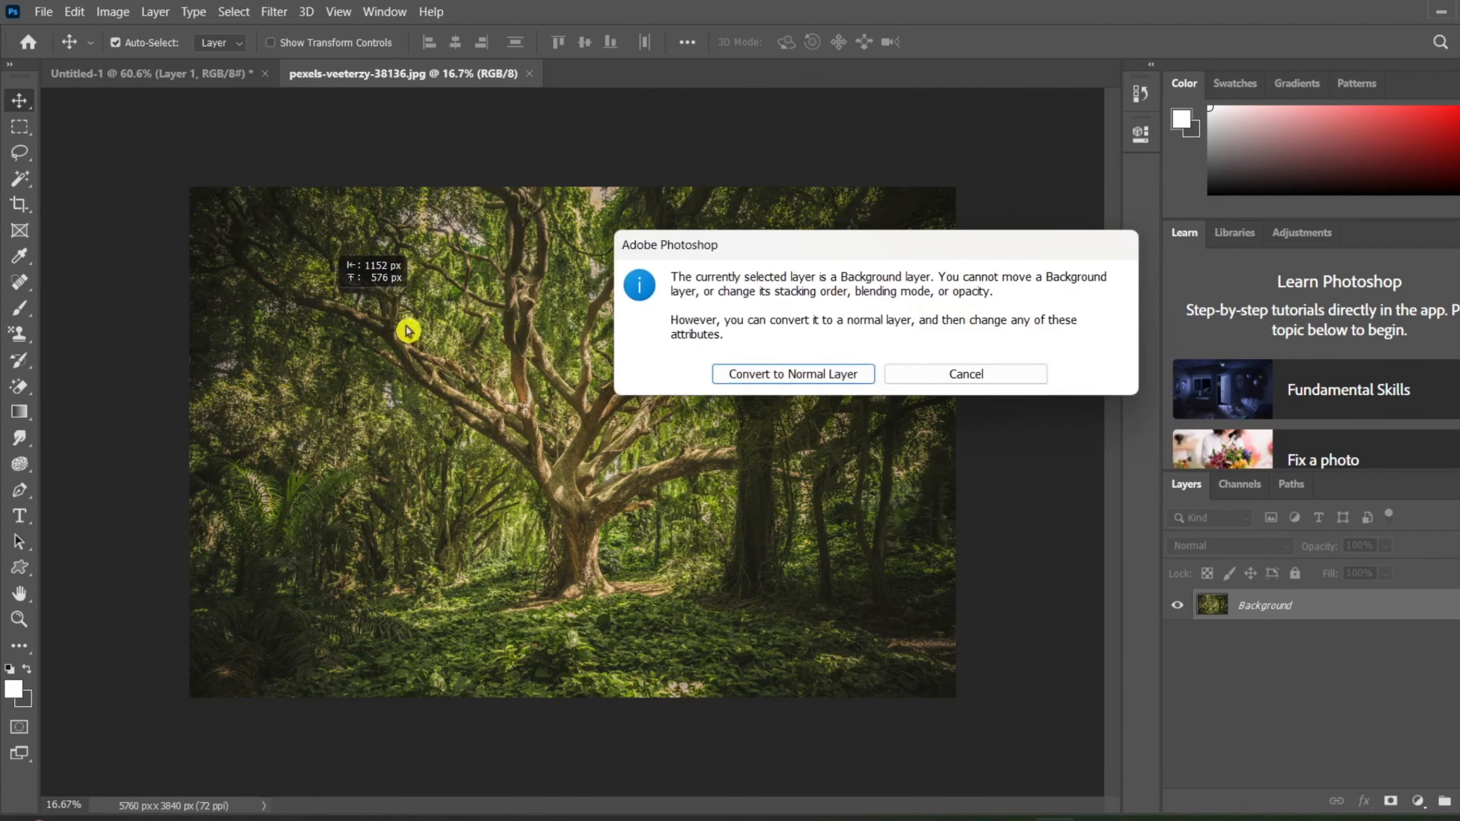
pyautogui.click(822, 375)
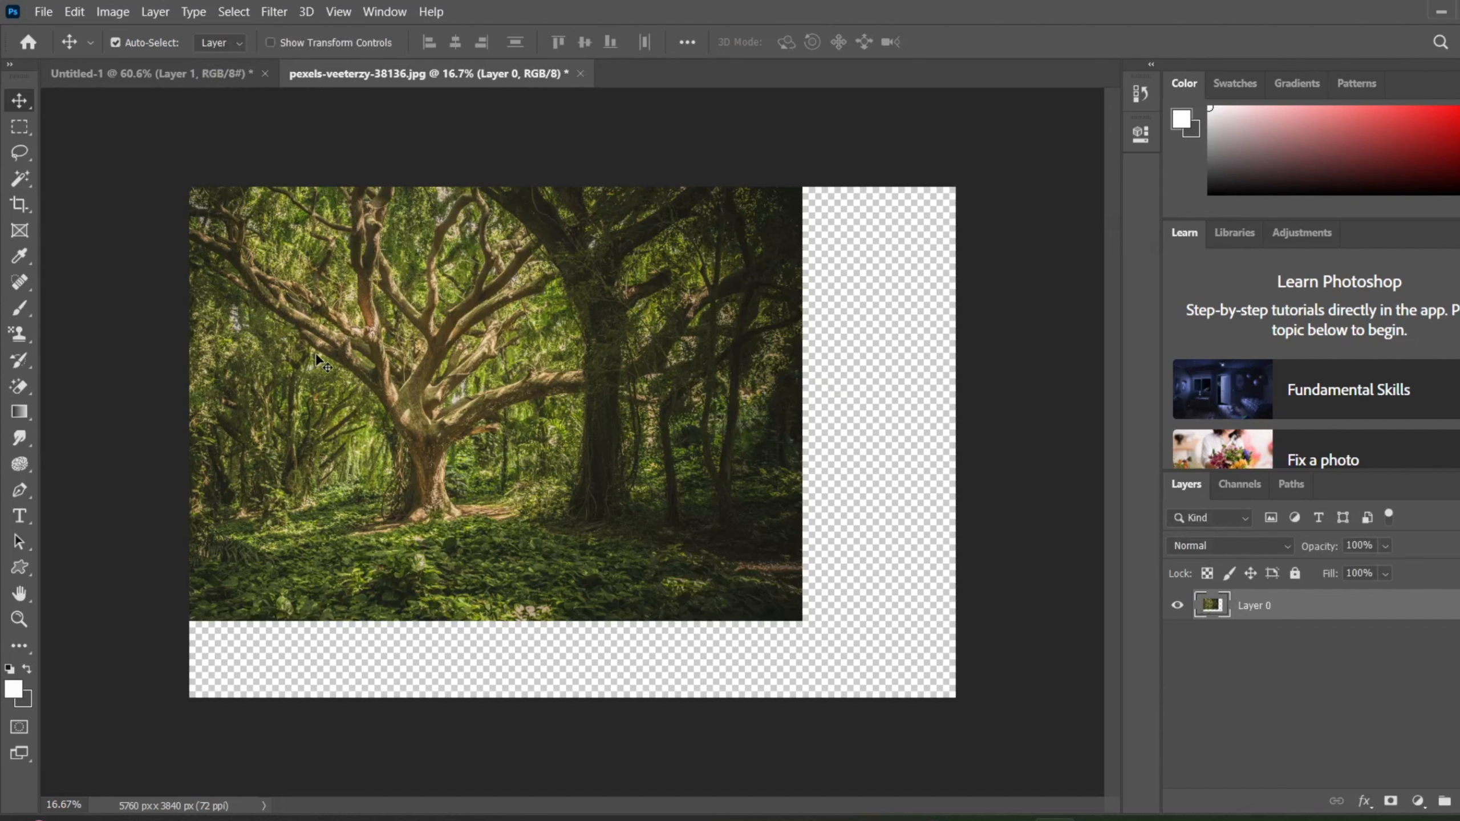
pyautogui.moveTo(265, 306); pyautogui.dragTo(142, 78)
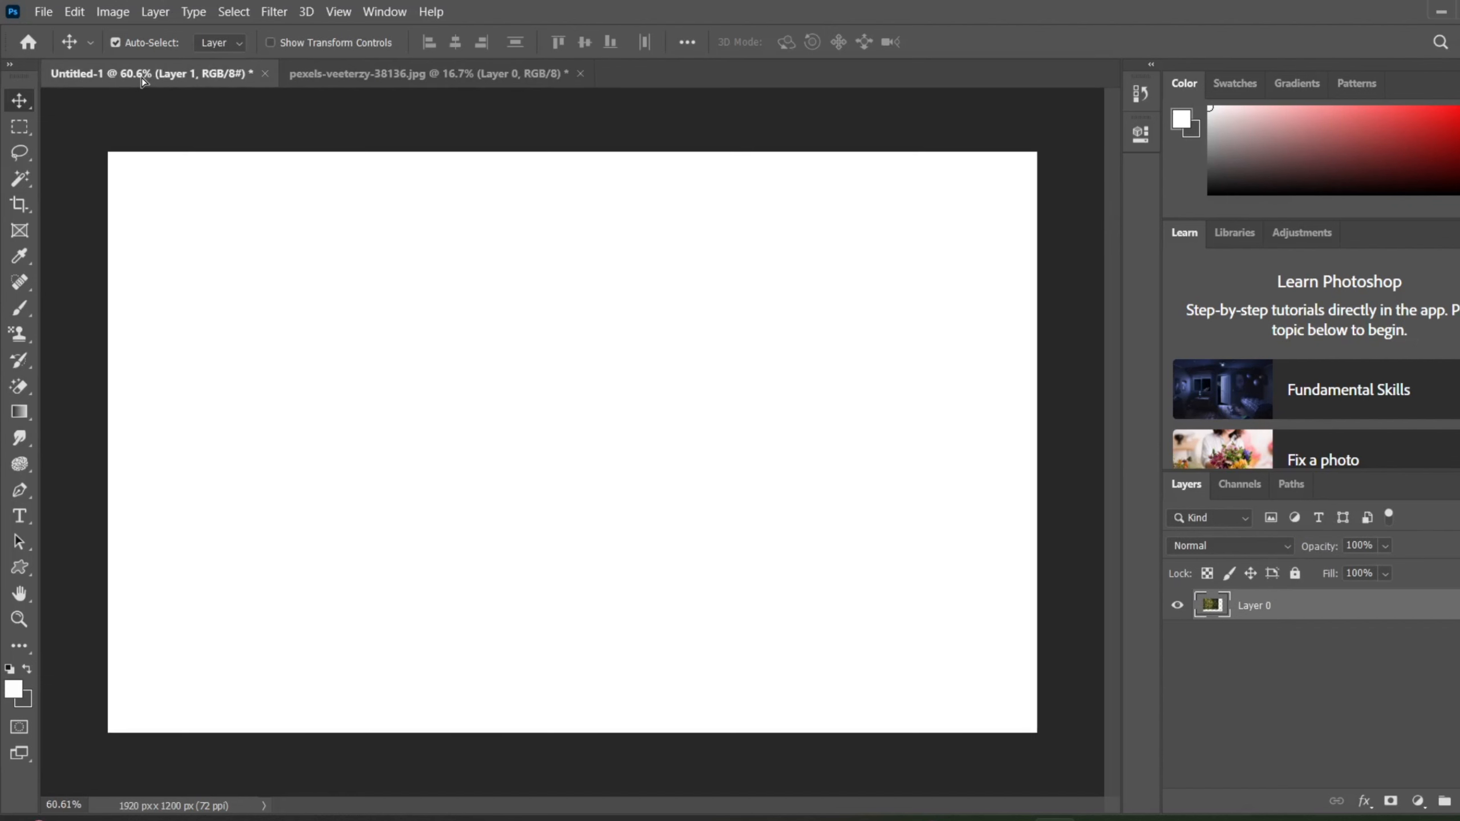
pyautogui.moveTo(289, 265); pyautogui.dragTo(372, 359)
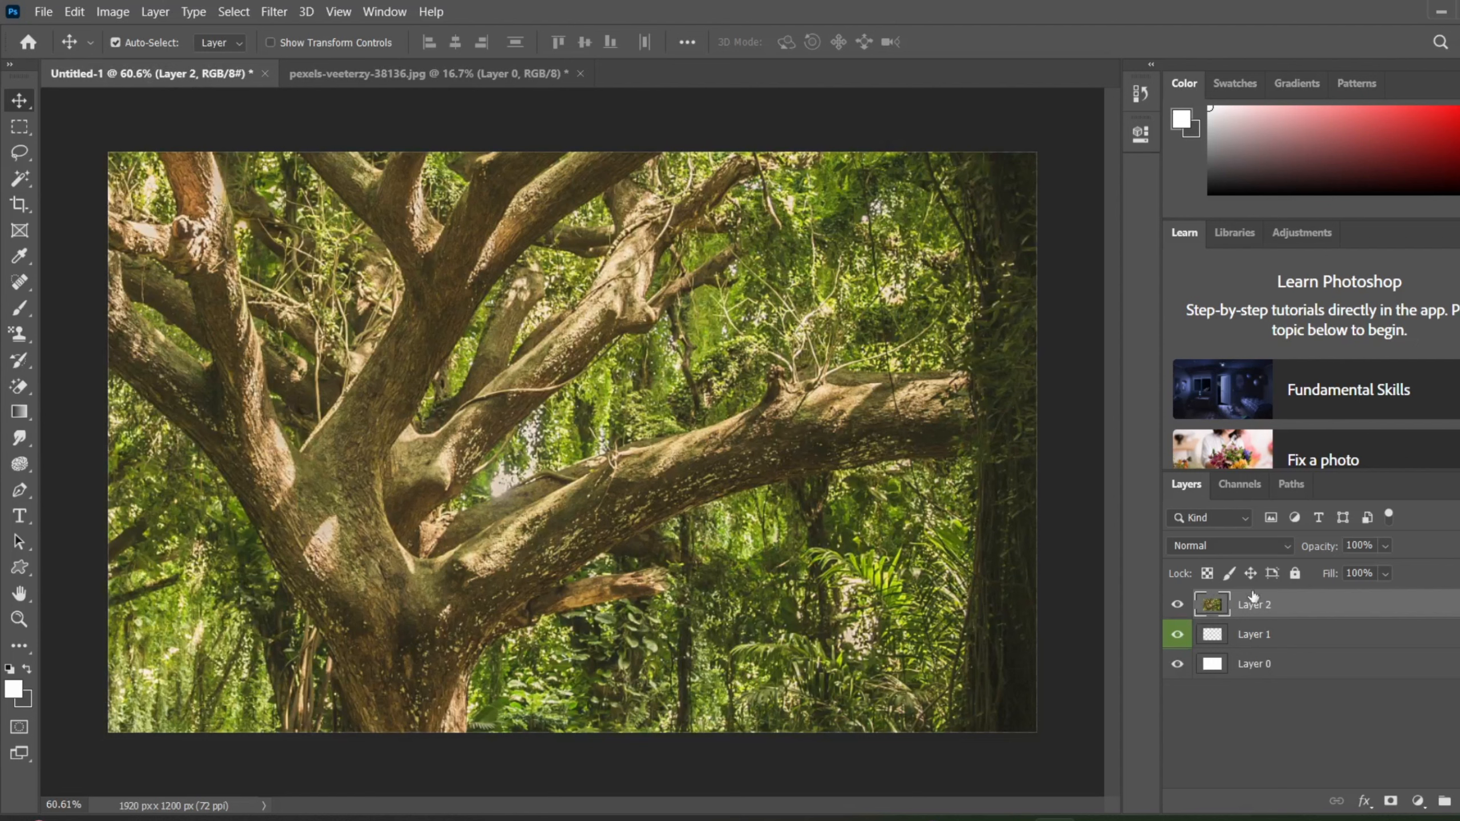
# Step: Mark Layer 2, which holds the tree photo, with the orange color label
pyautogui.click(1270, 634)
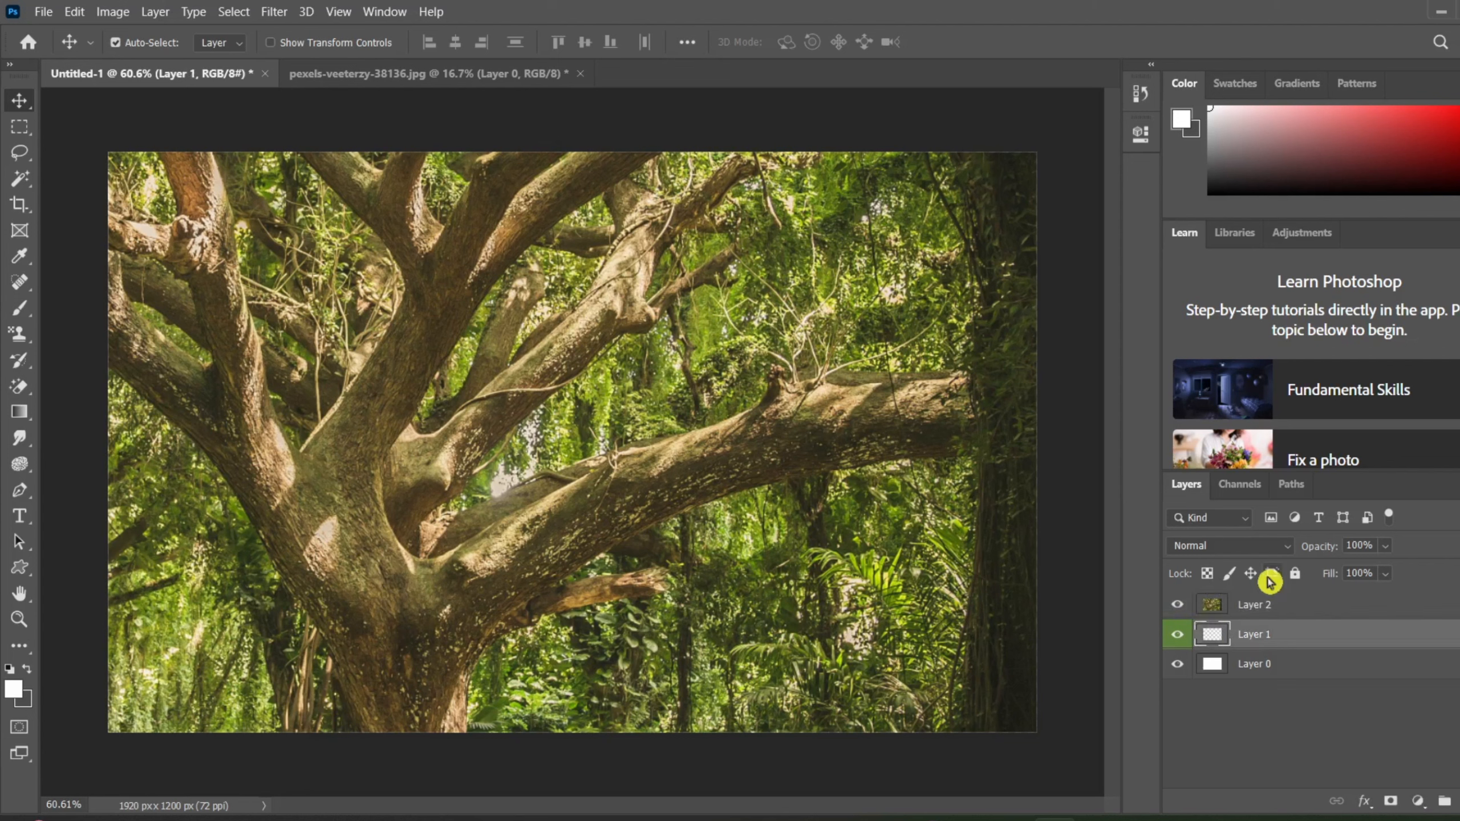
pyautogui.moveTo(1275, 638); pyautogui.dragTo(1255, 601)
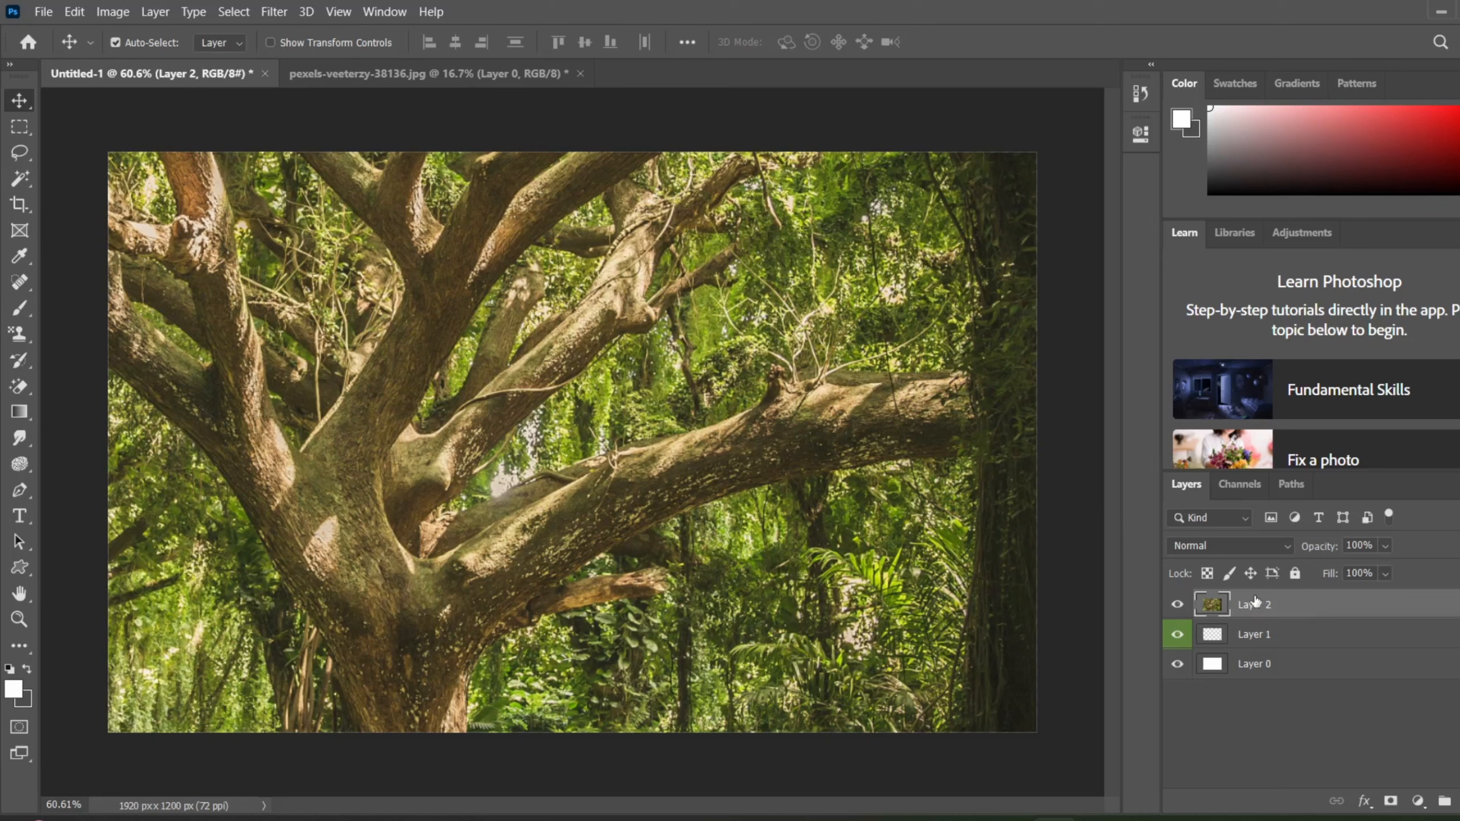
pyautogui.rightClick(1255, 601)
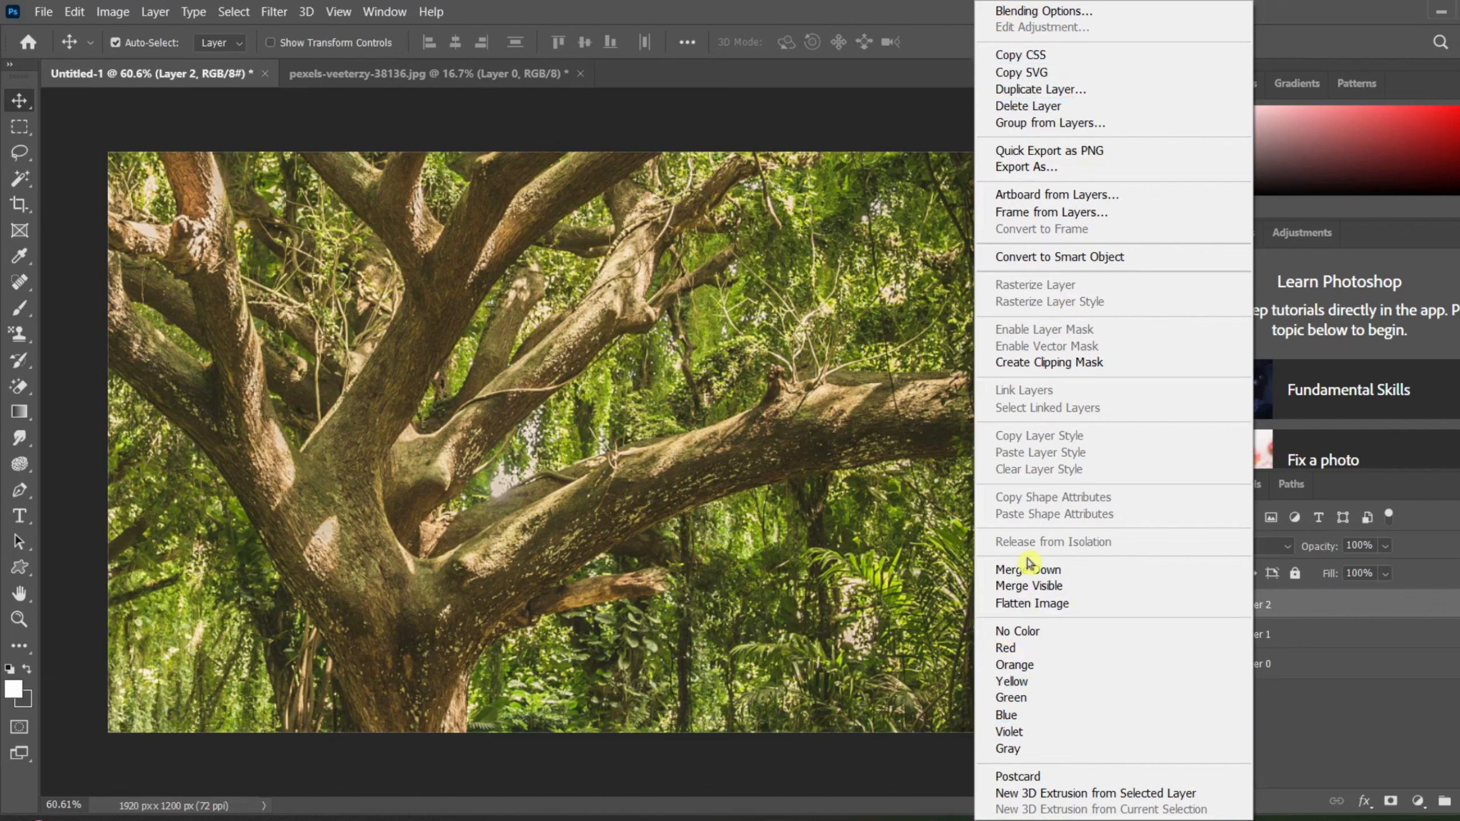
pyautogui.click(1015, 682)
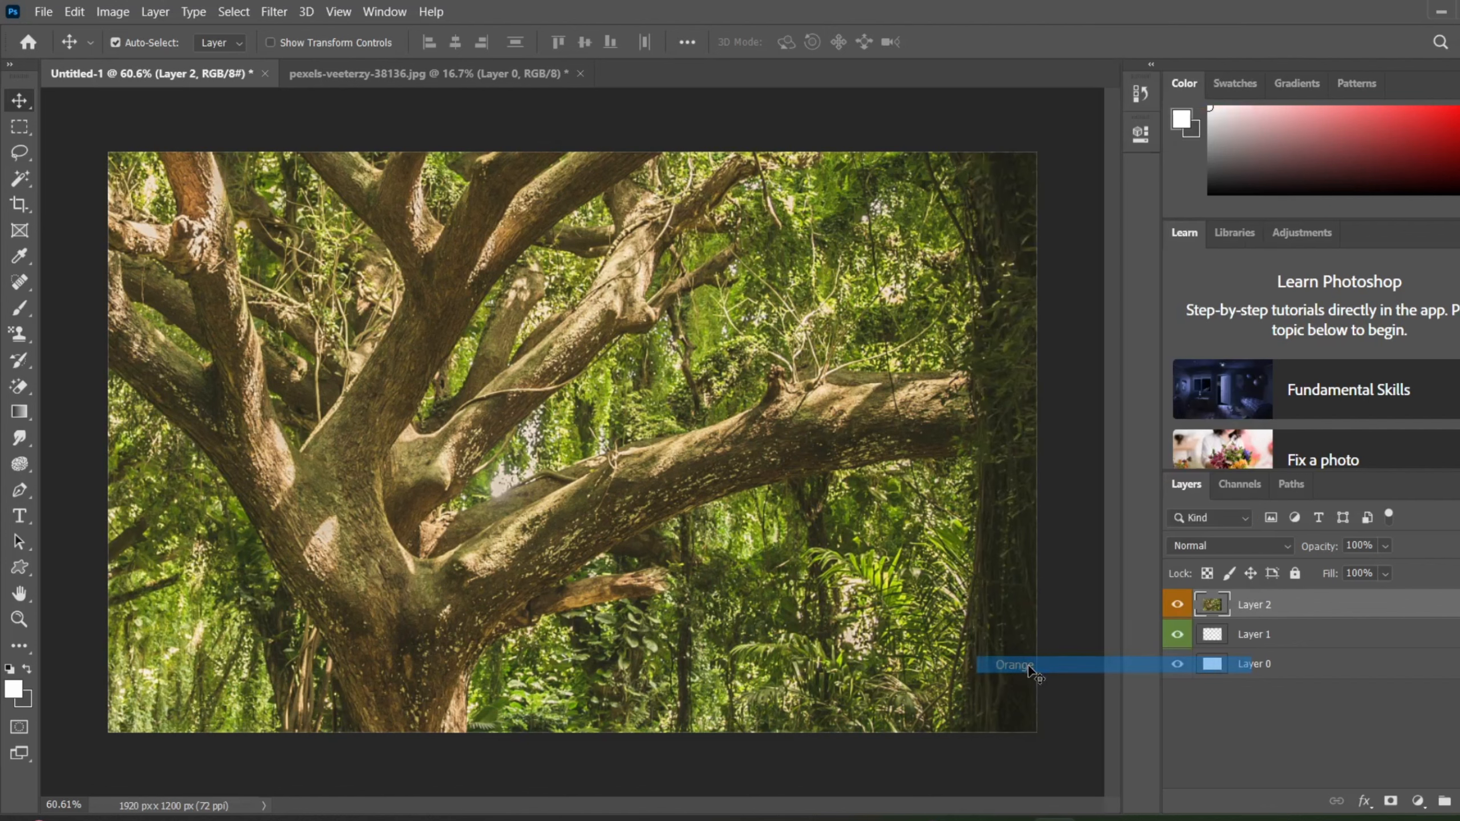
pyautogui.click(153, 10)
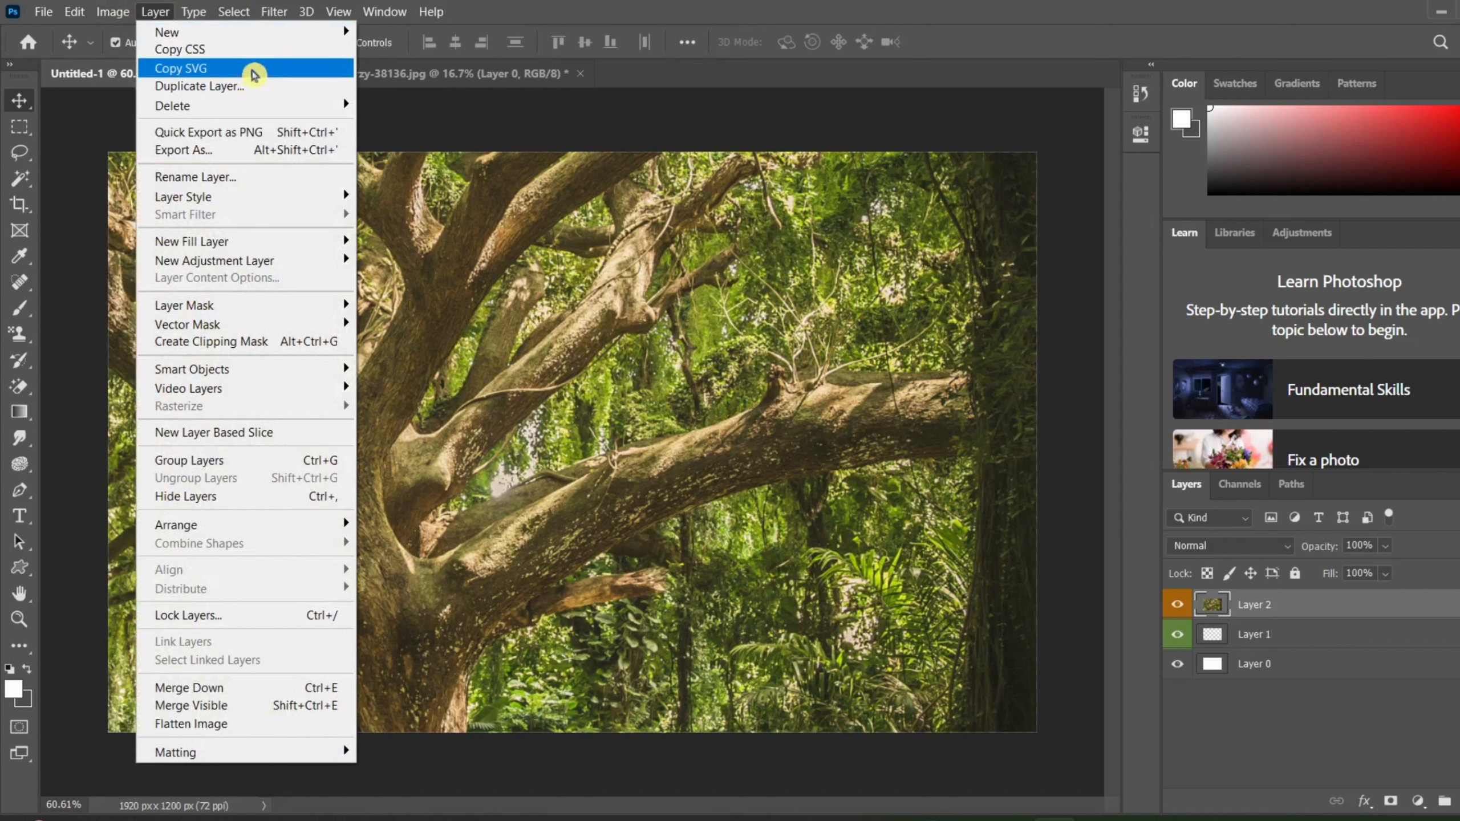
pyautogui.click(1229, 613)
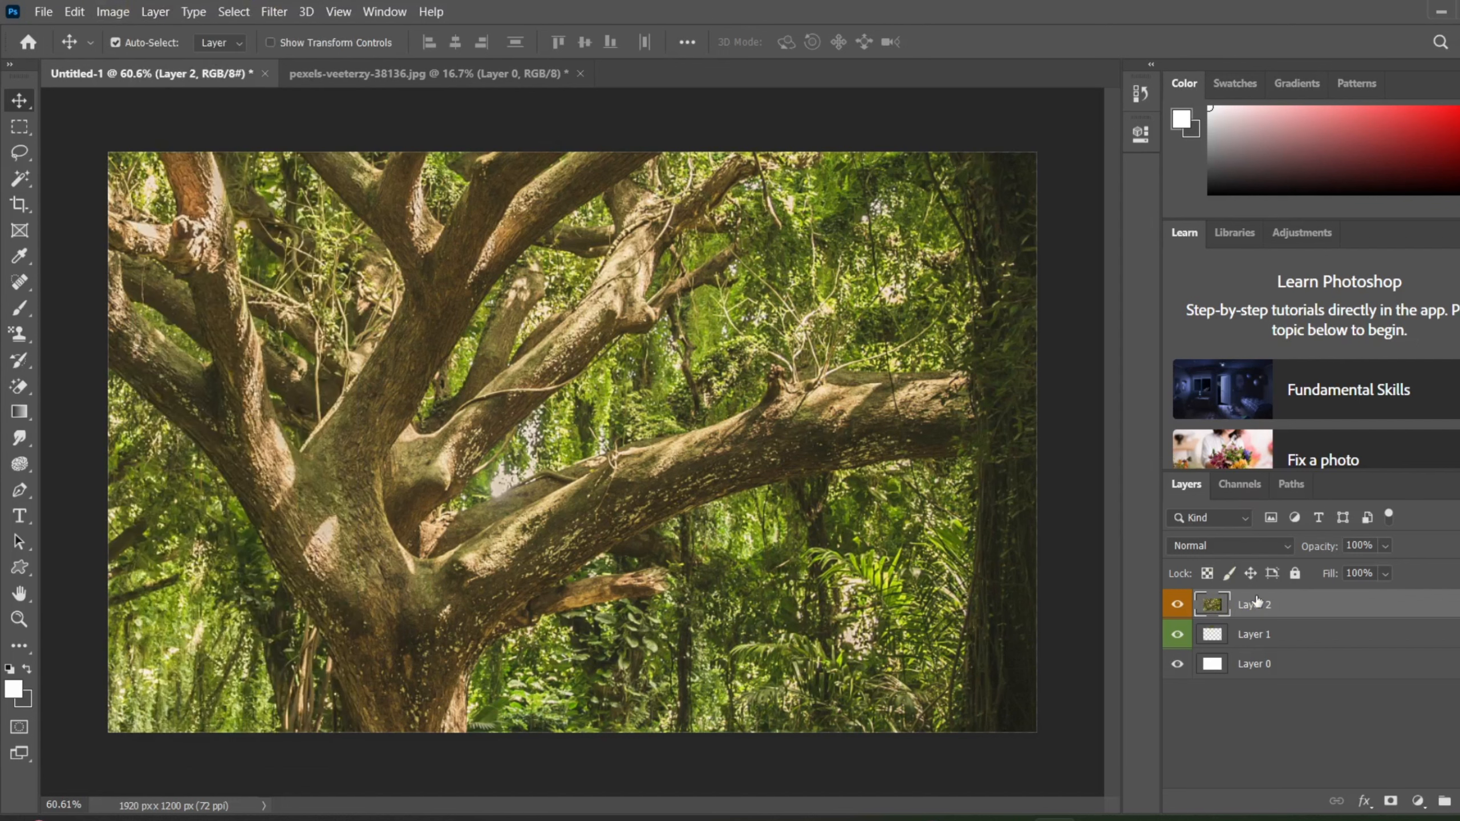
pyautogui.rightClick(1256, 601)
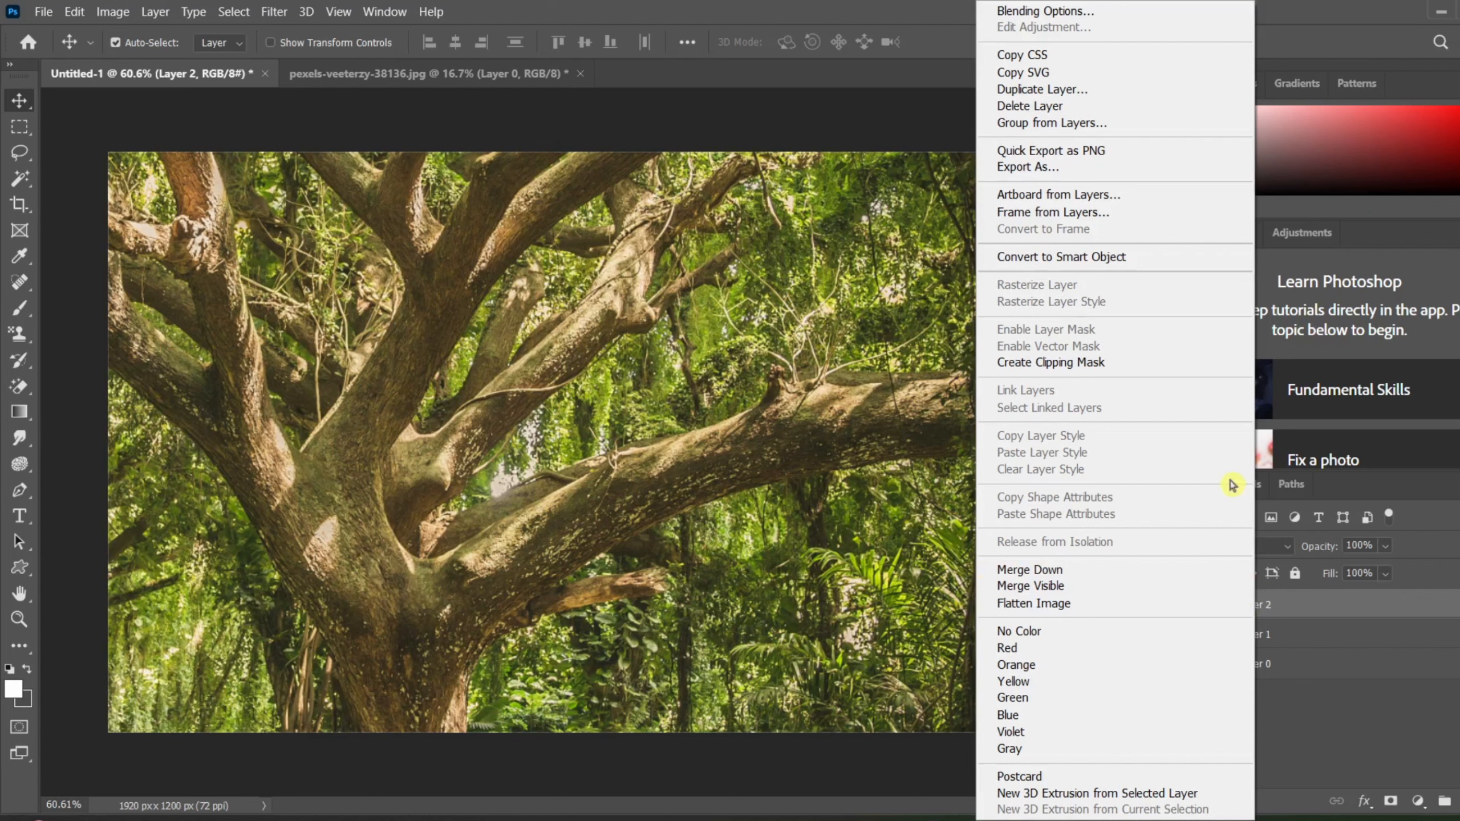
pyautogui.click(148, 15)
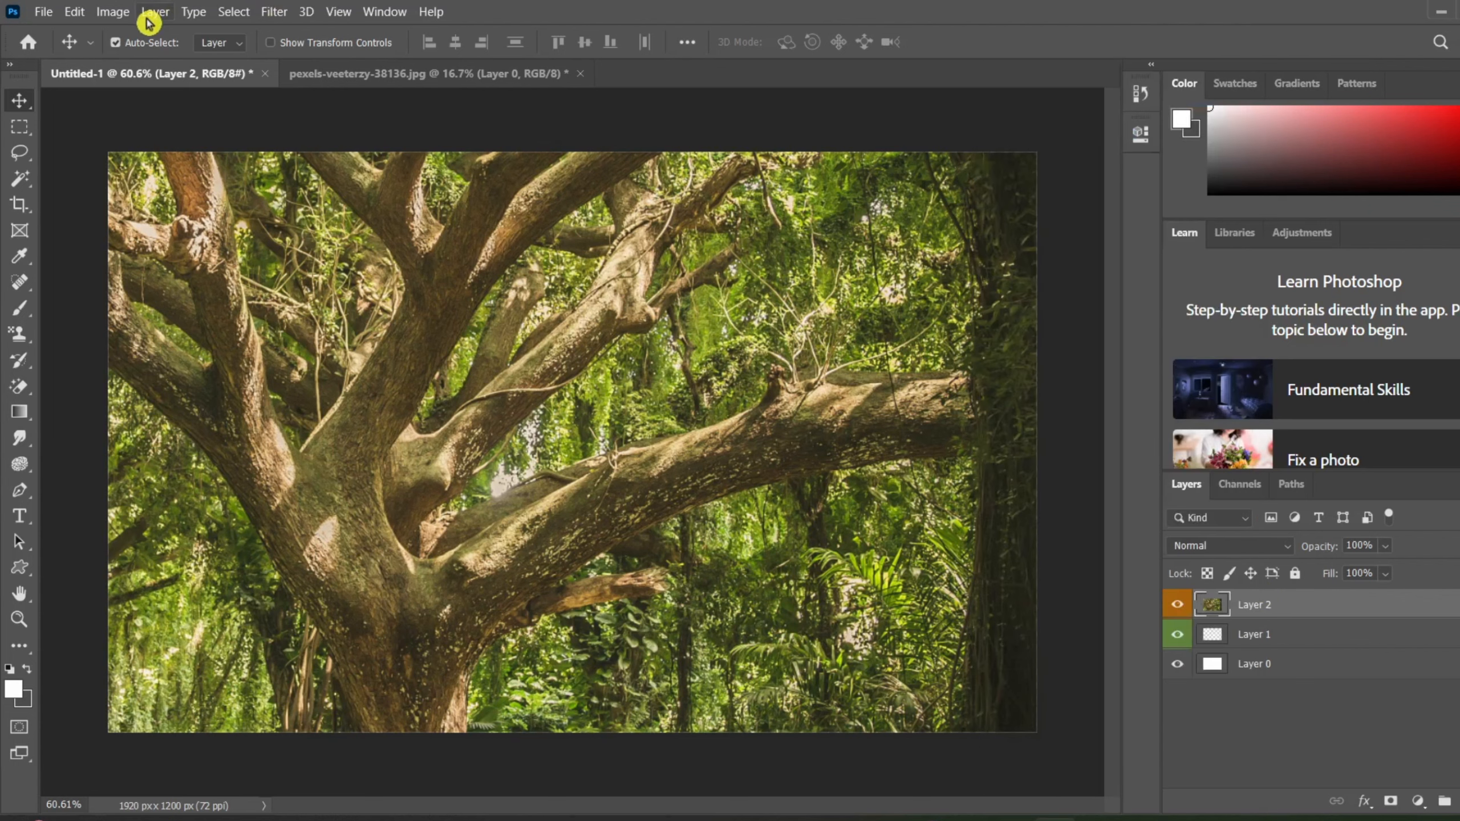
# Step: Create a new empty layer above the tree photo's layer, keeping the default name, Normal mode and 100% opacity
pyautogui.click(148, 19)
pyautogui.moveTo(170, 32)
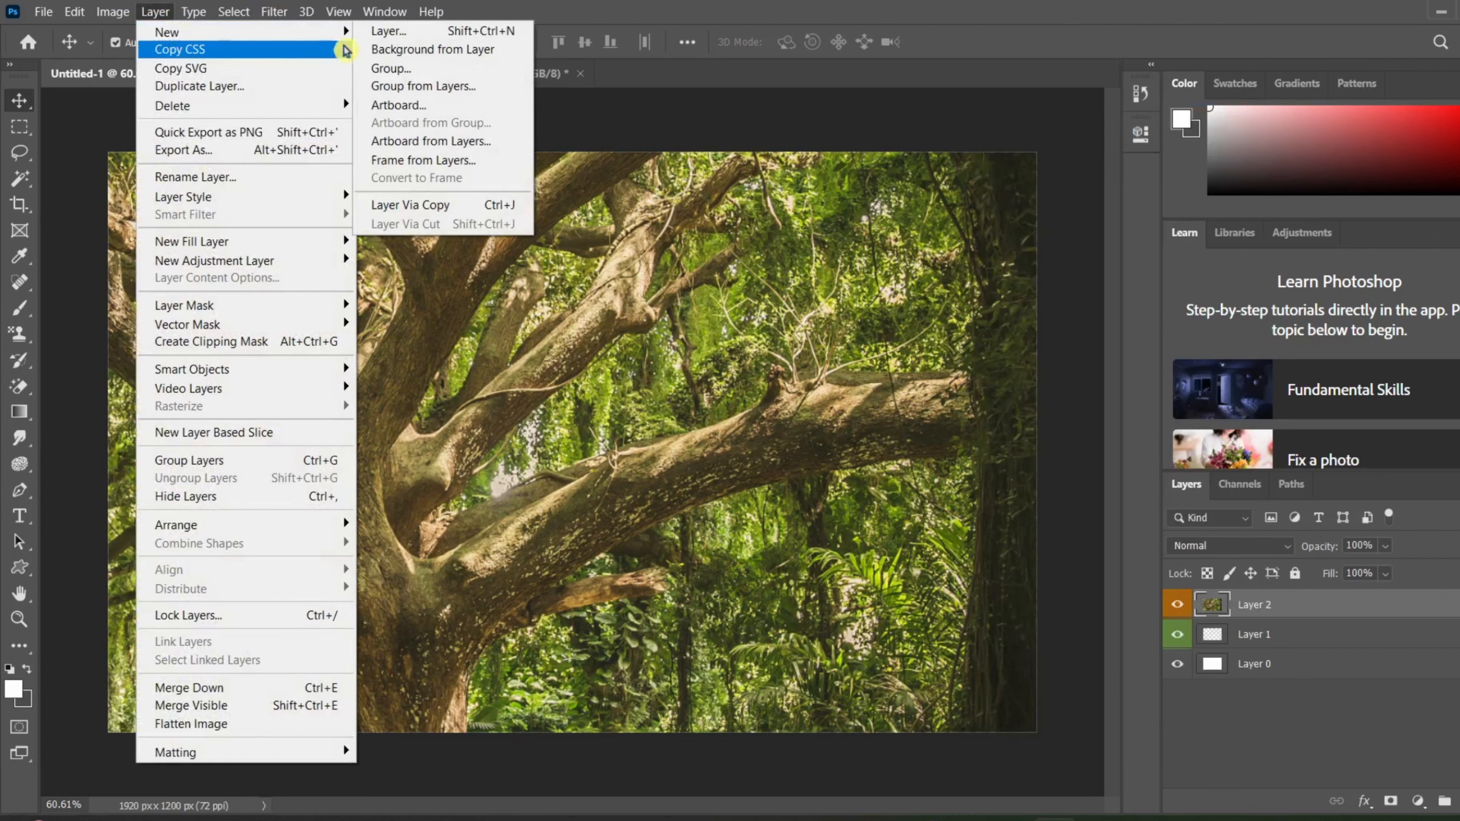
pyautogui.click(386, 38)
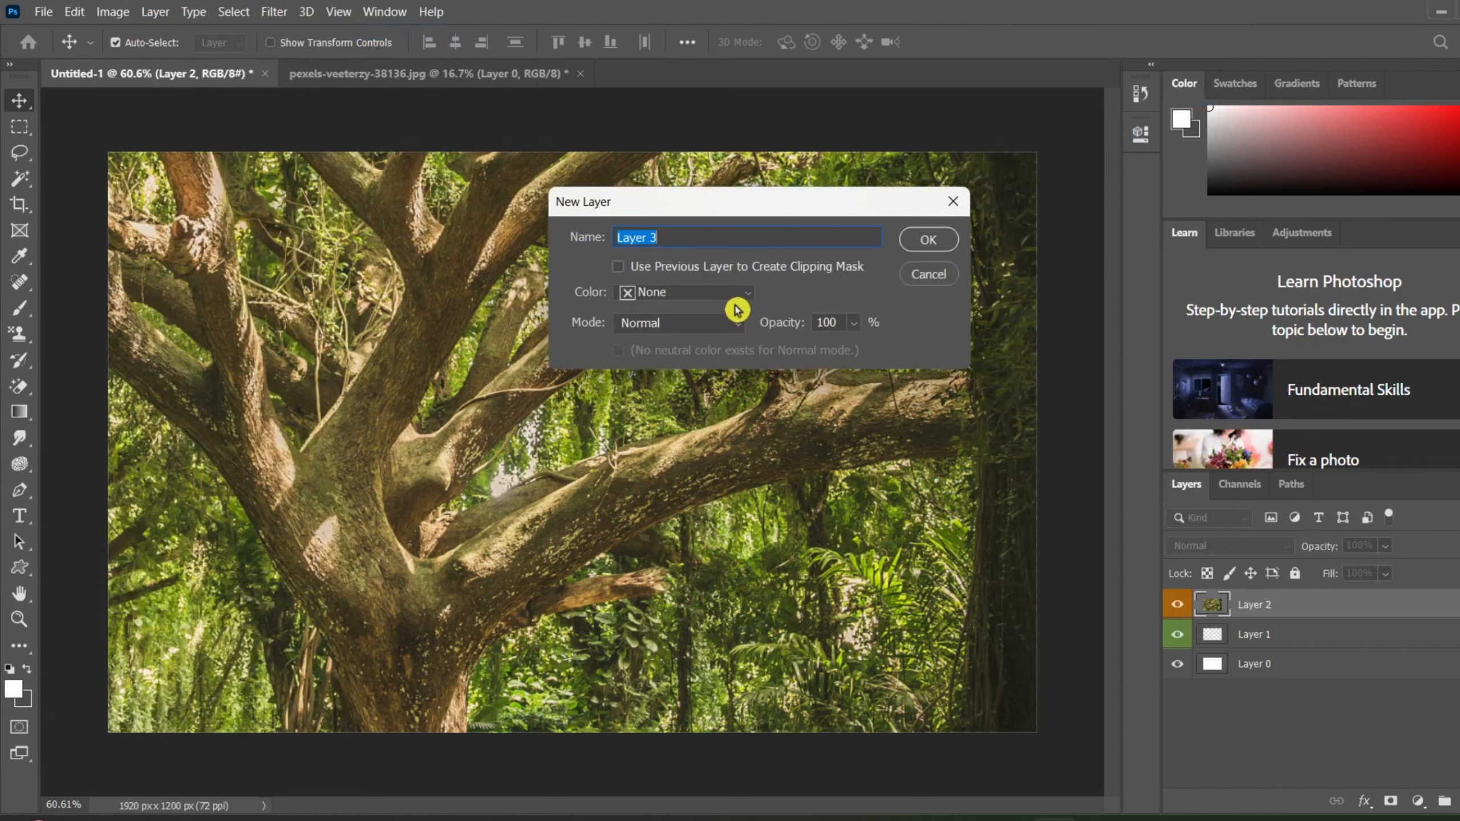
pyautogui.click(928, 239)
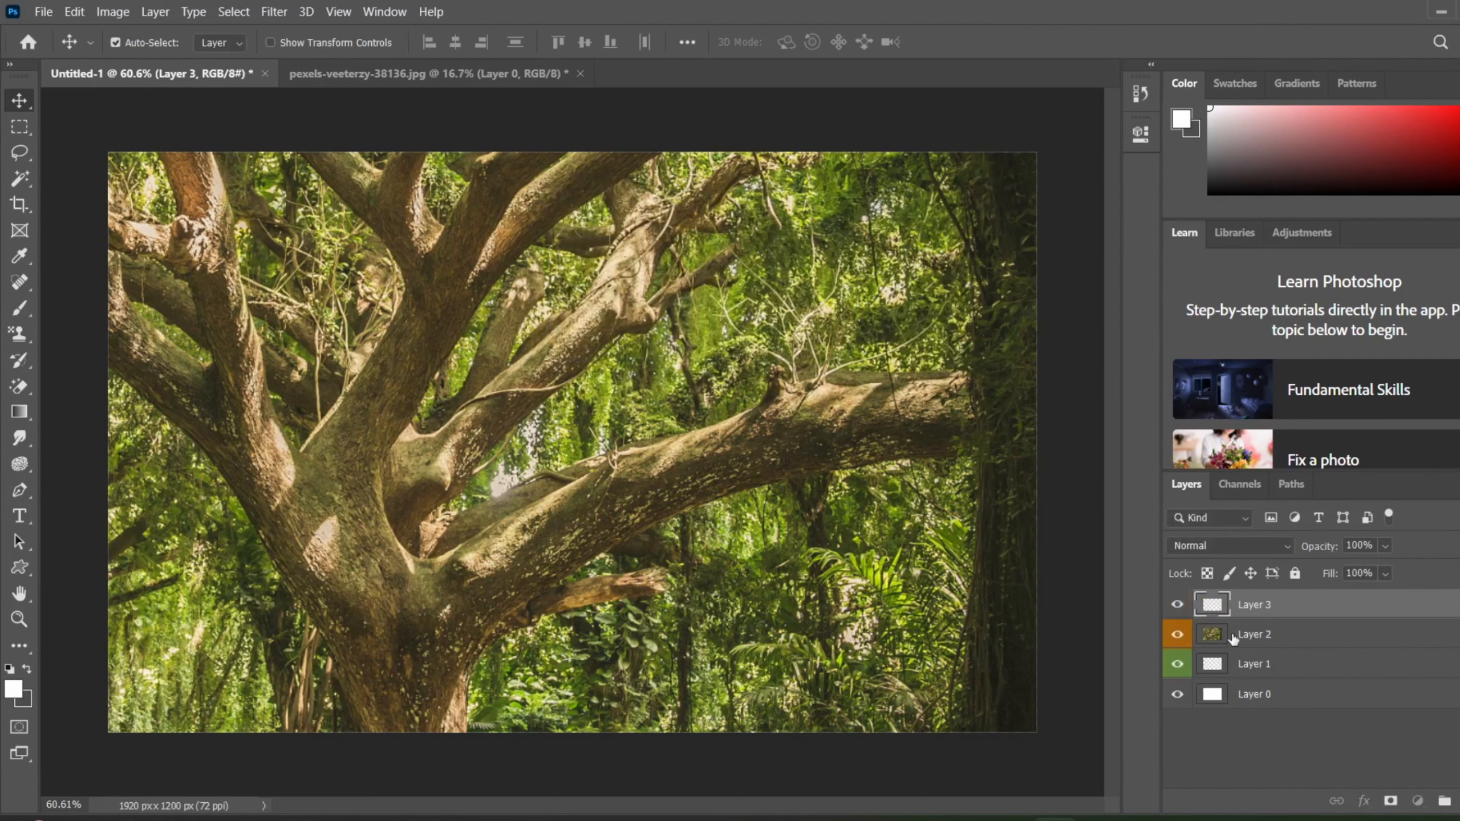
# Step: Clear the color label of Layer 2 and label the layer orange again
pyautogui.click(1232, 636)
pyautogui.rightClick(1232, 635)
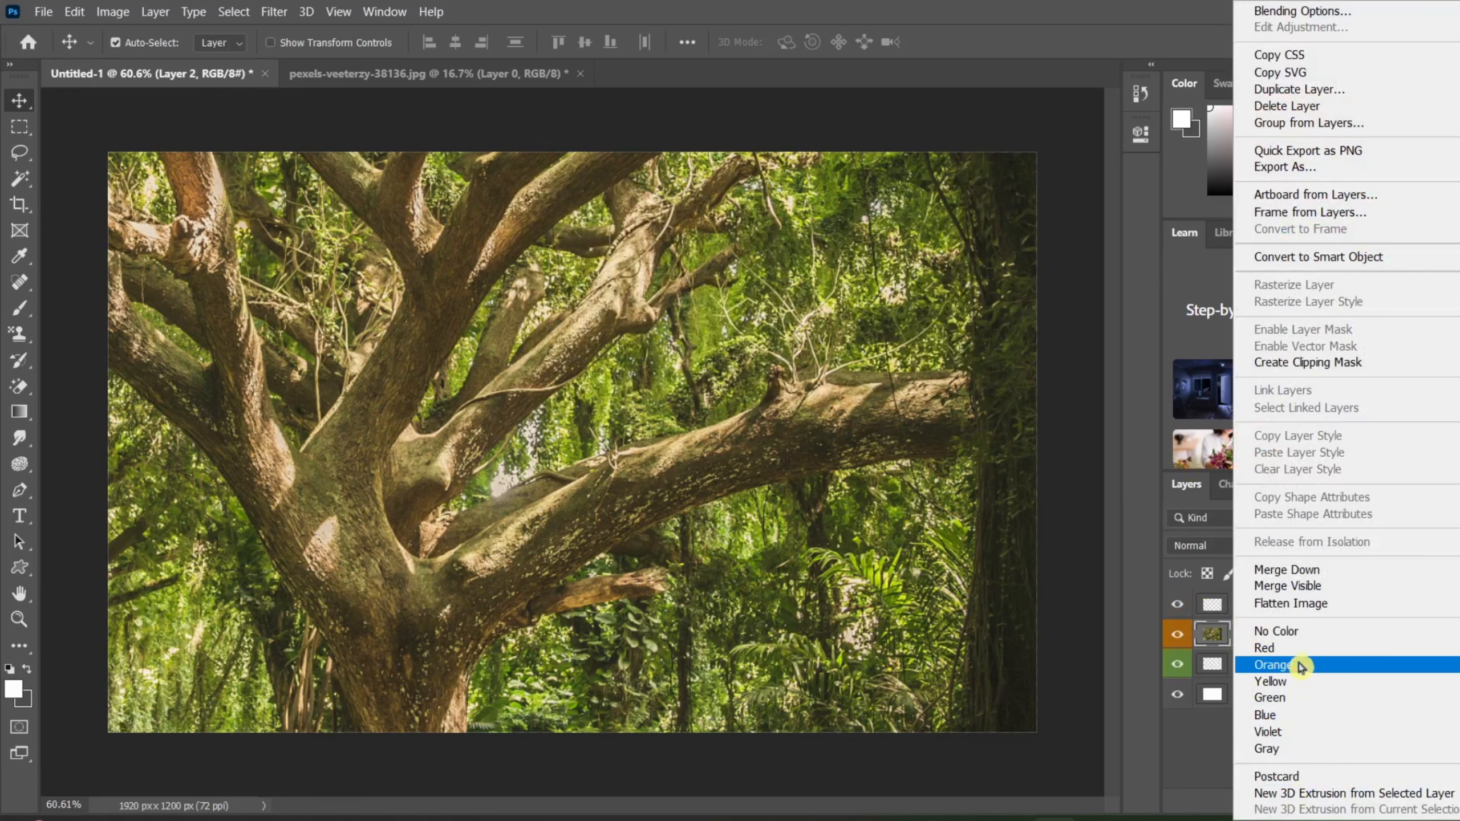
pyautogui.click(1307, 637)
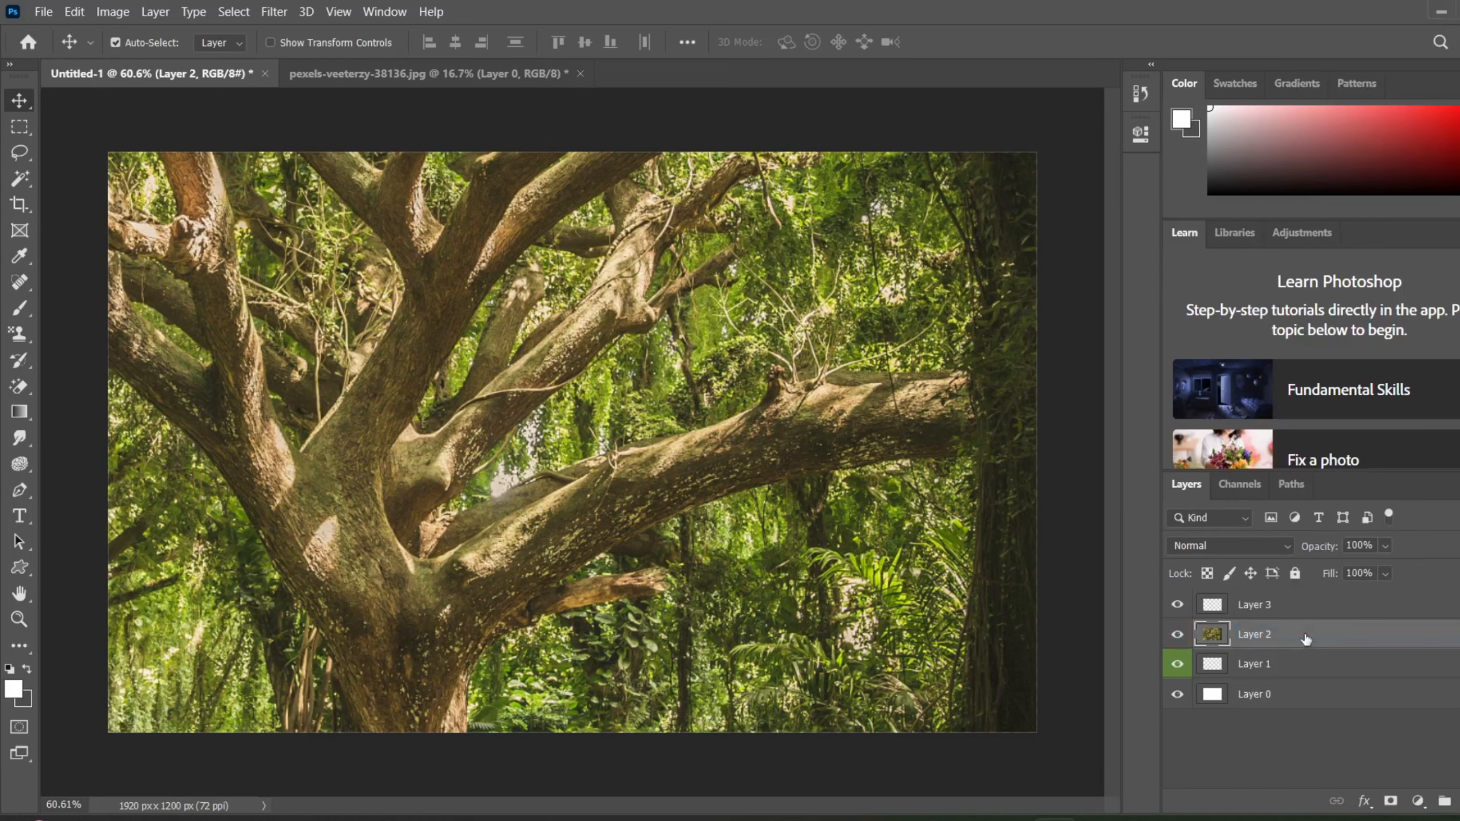
pyautogui.rightClick(1257, 637)
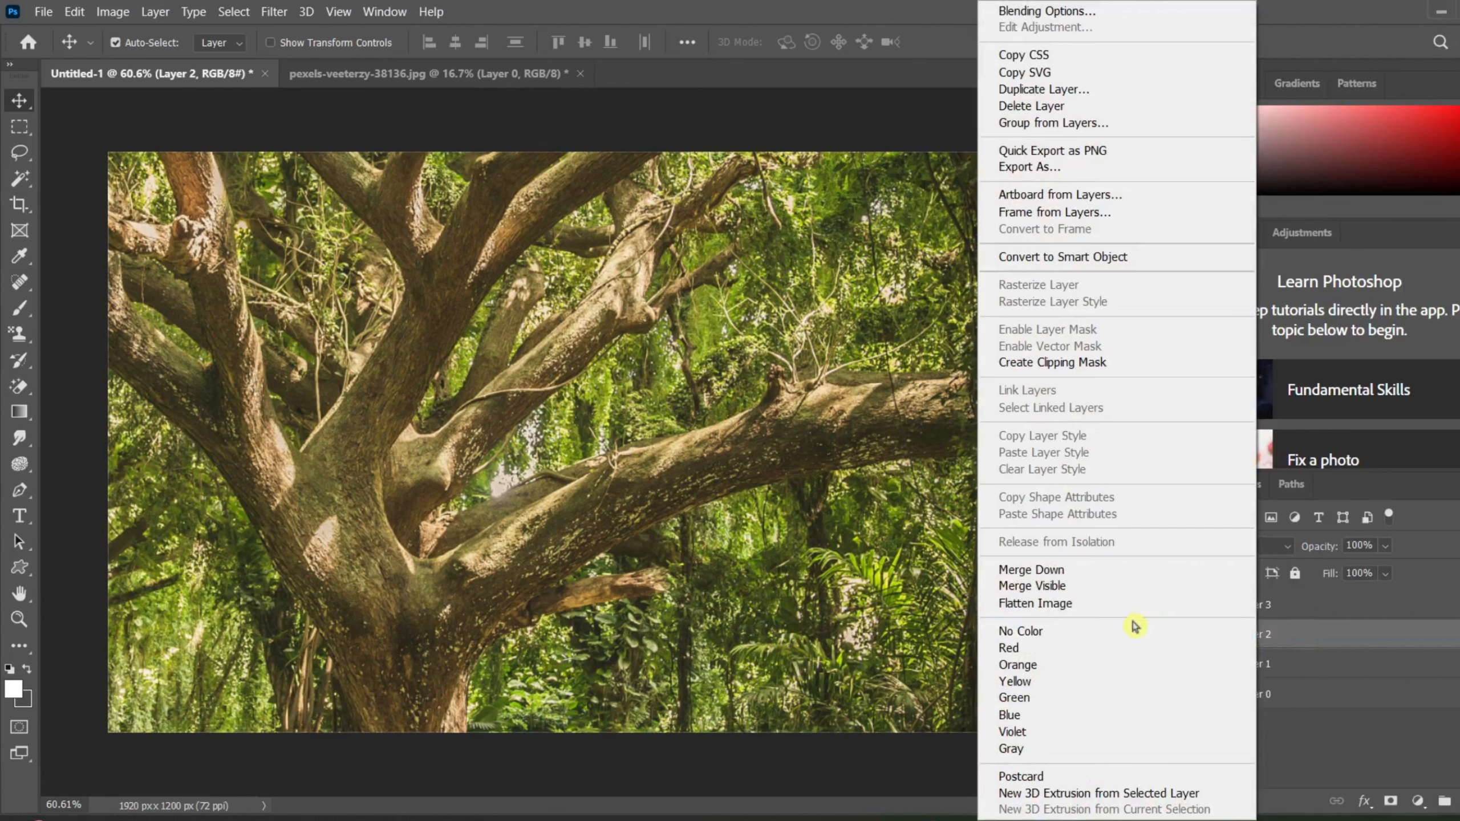
pyautogui.click(1061, 665)
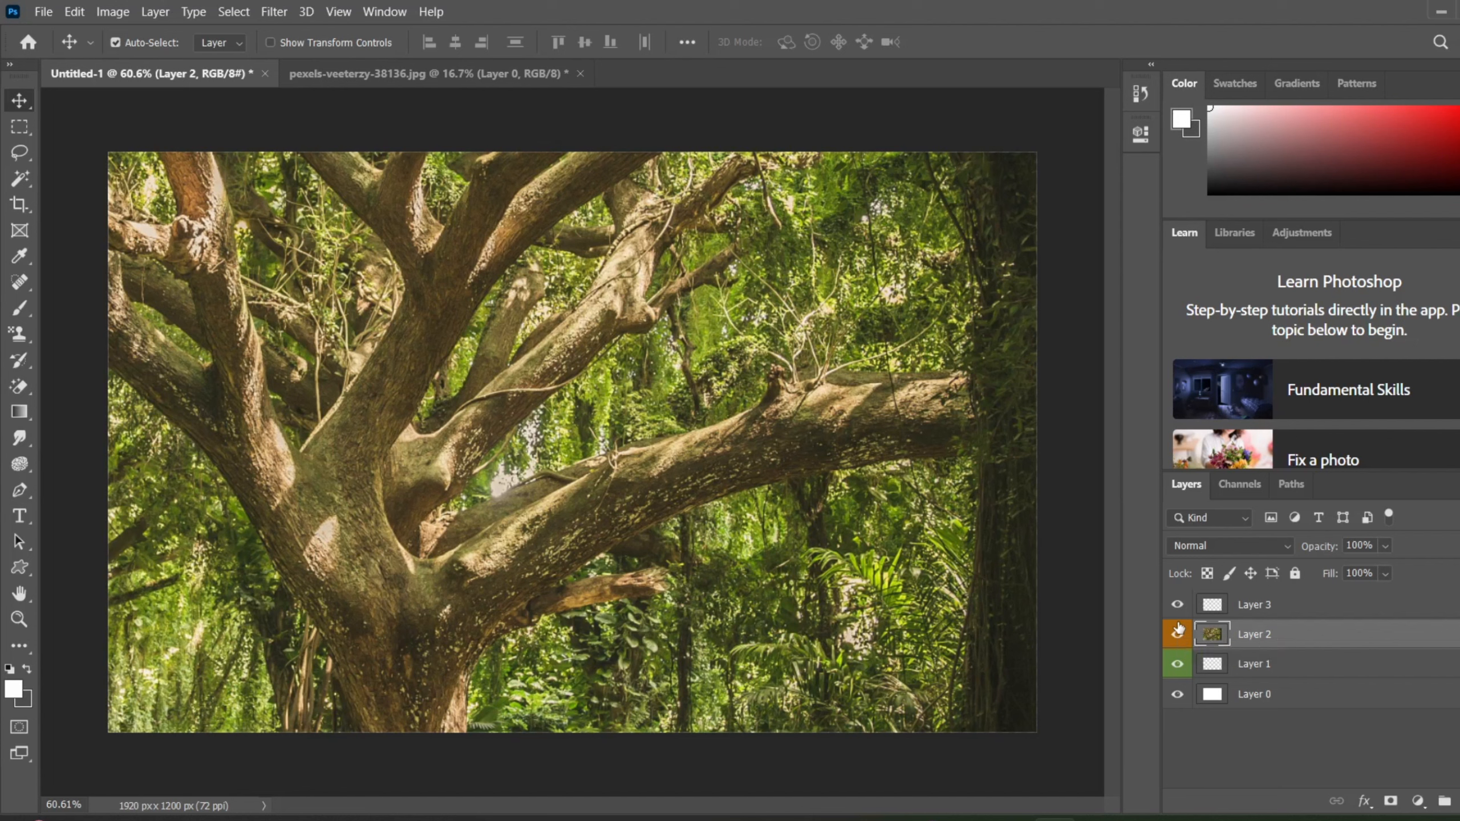
# Step: Mark the empty Layer 3 above the tree photo with the yellow color label
pyautogui.rightClick(1231, 608)
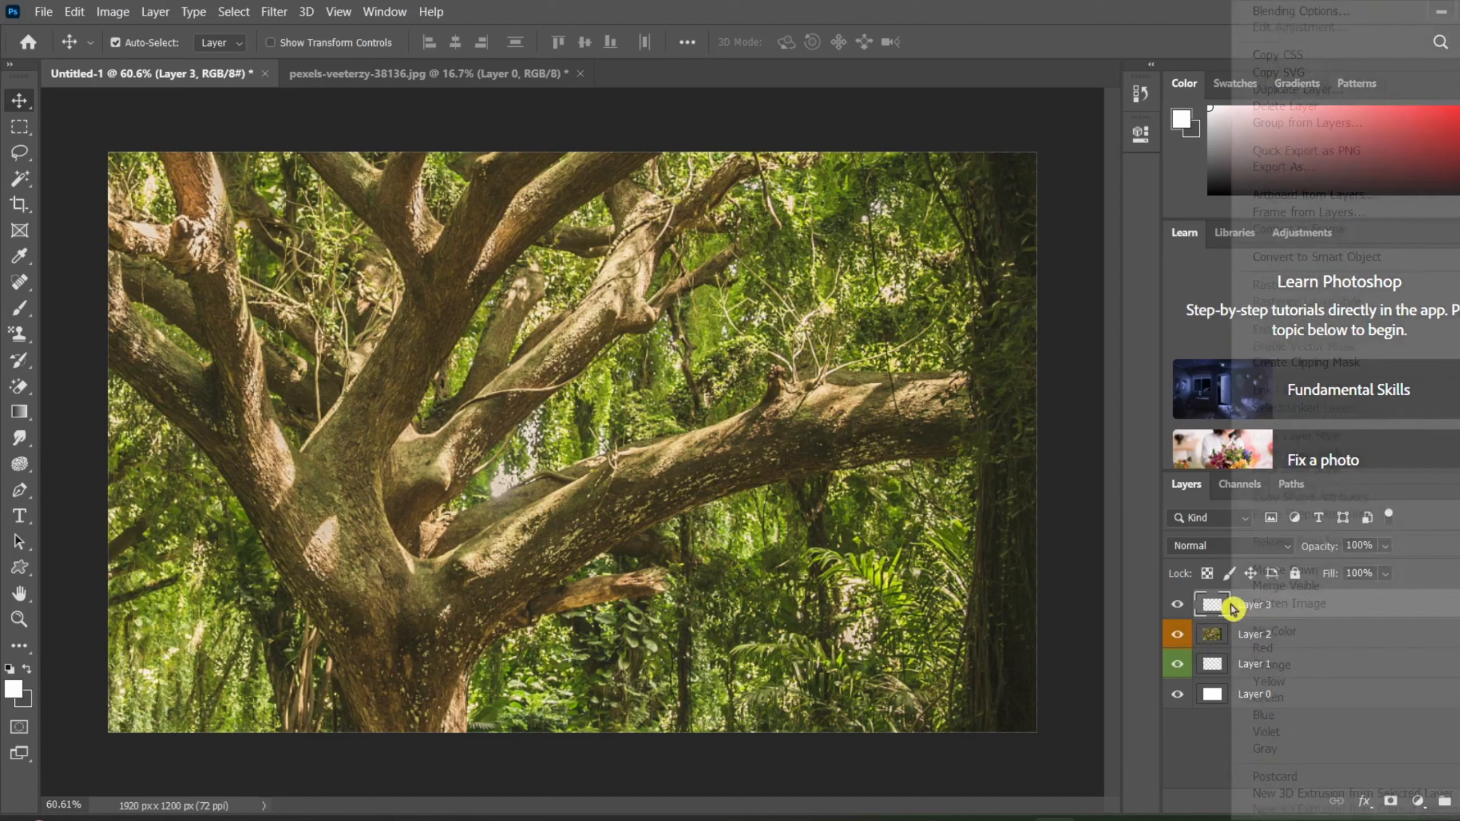
pyautogui.click(1324, 751)
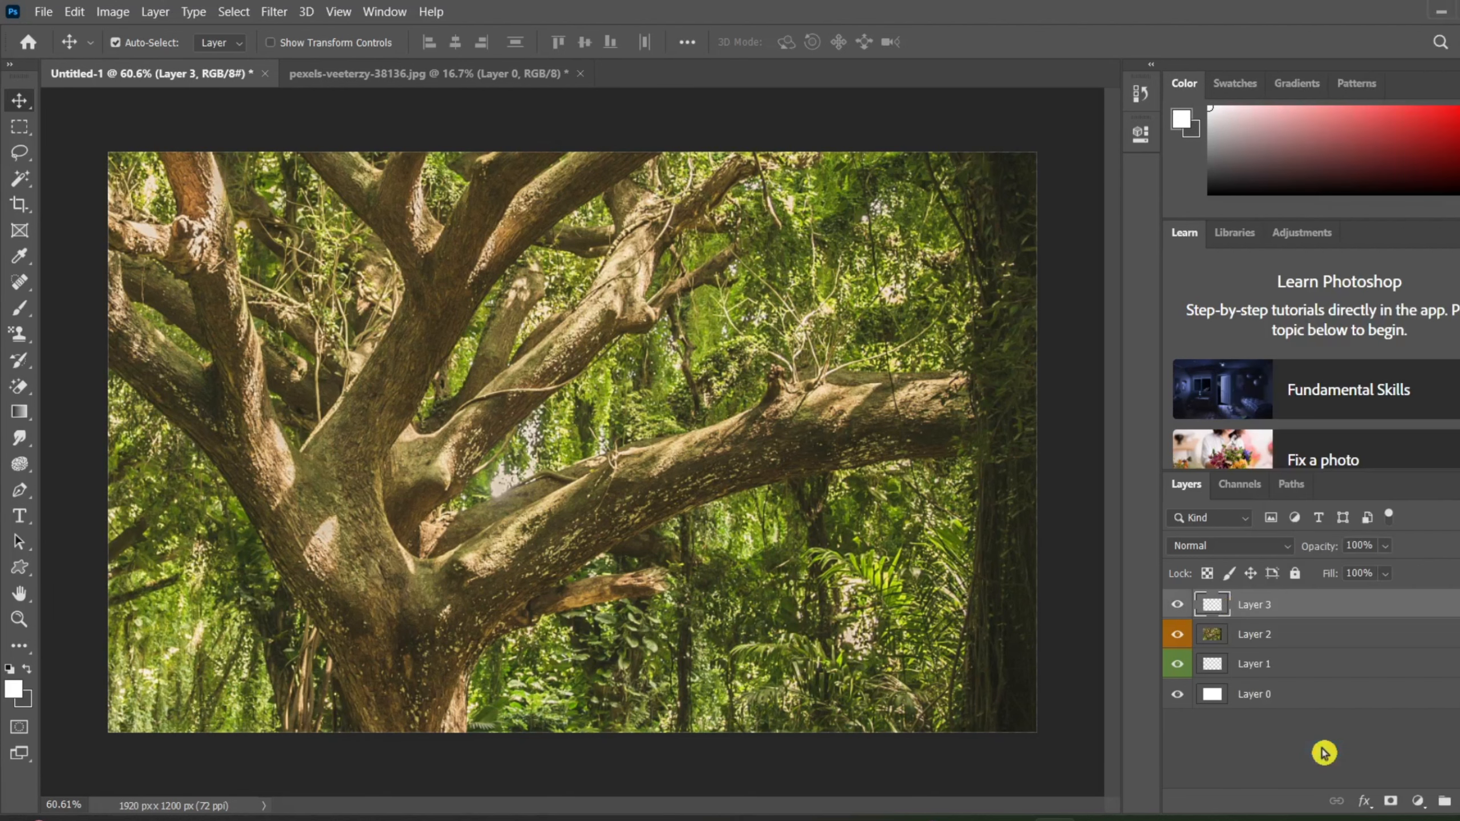
pyautogui.rightClick(1298, 603)
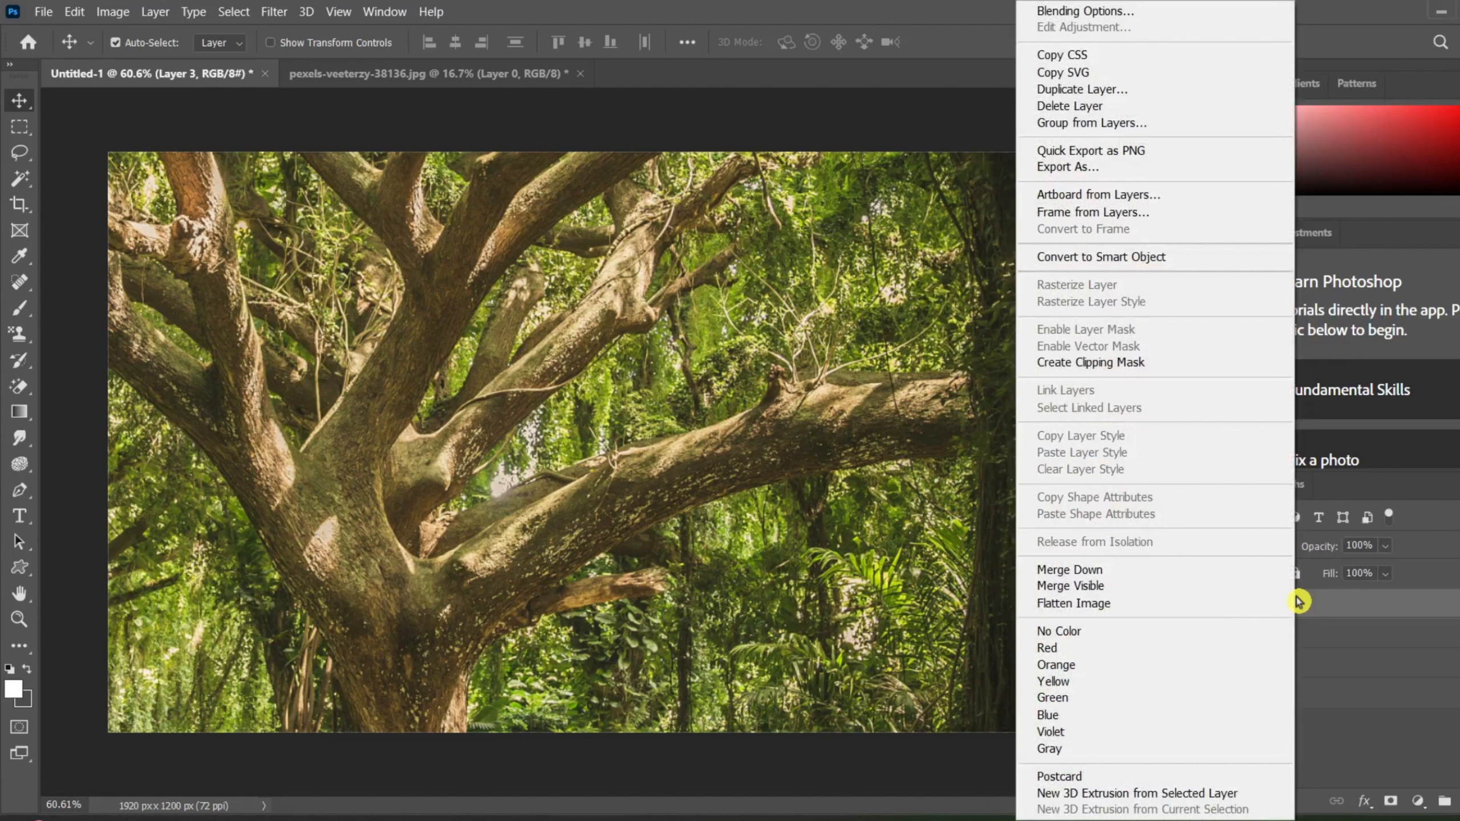
pyautogui.click(1082, 688)
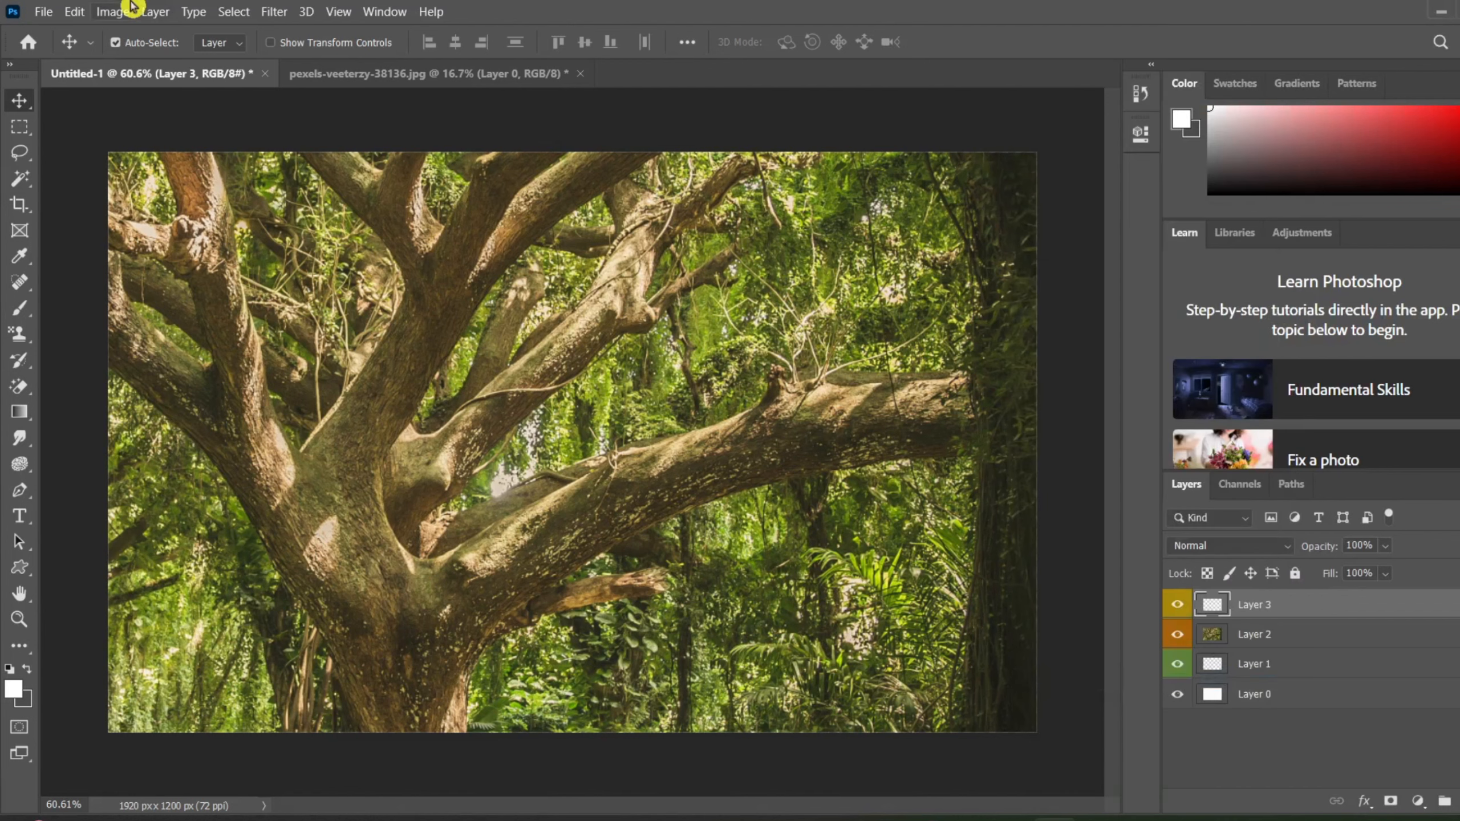
# Step: Create a new empty layer above Layer 3 with the red color label, Color Burn mode and 100% opacity
pyautogui.click(154, 12)
pyautogui.moveTo(190, 13)
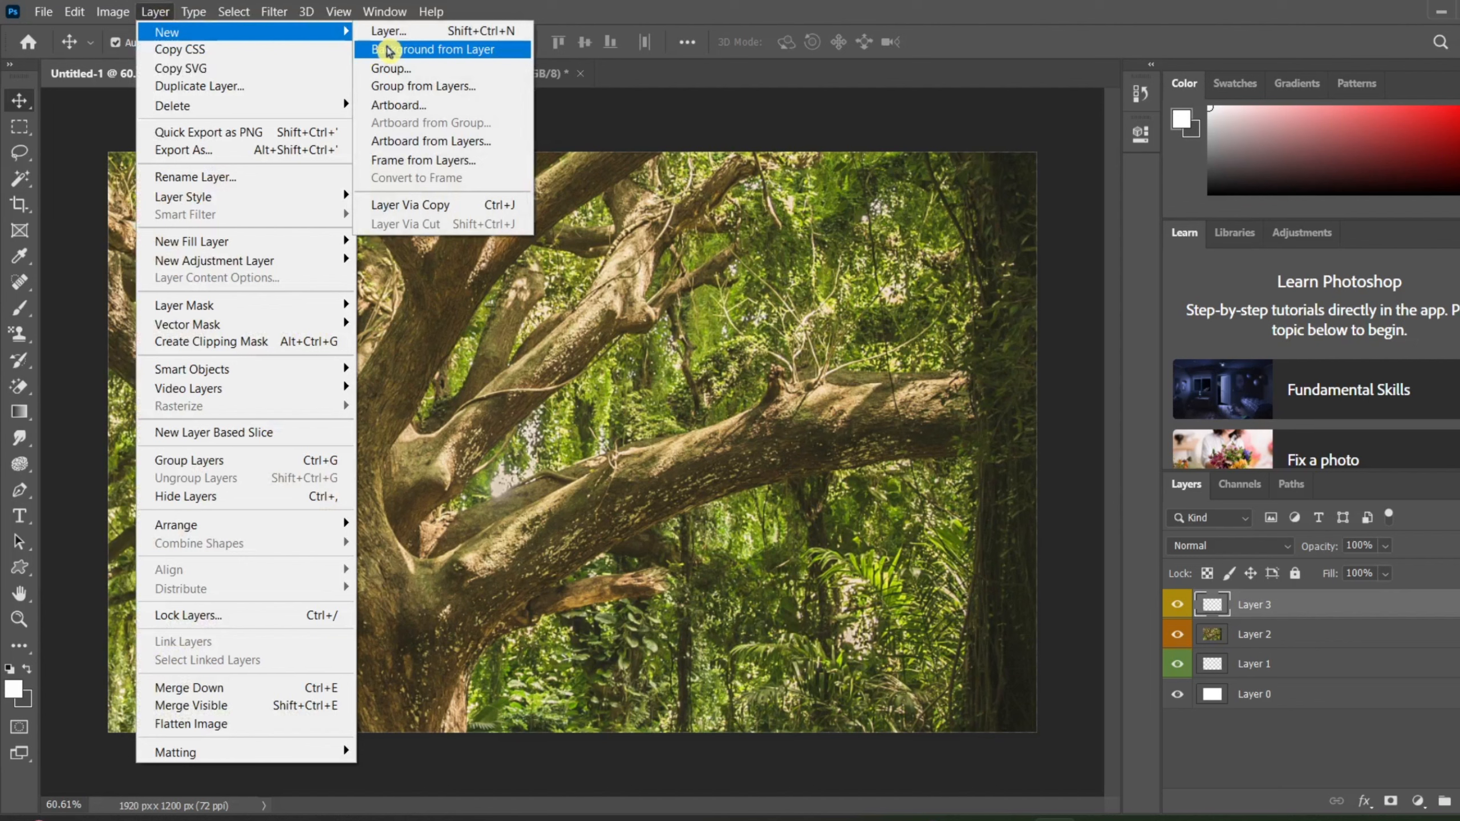
pyautogui.click(391, 31)
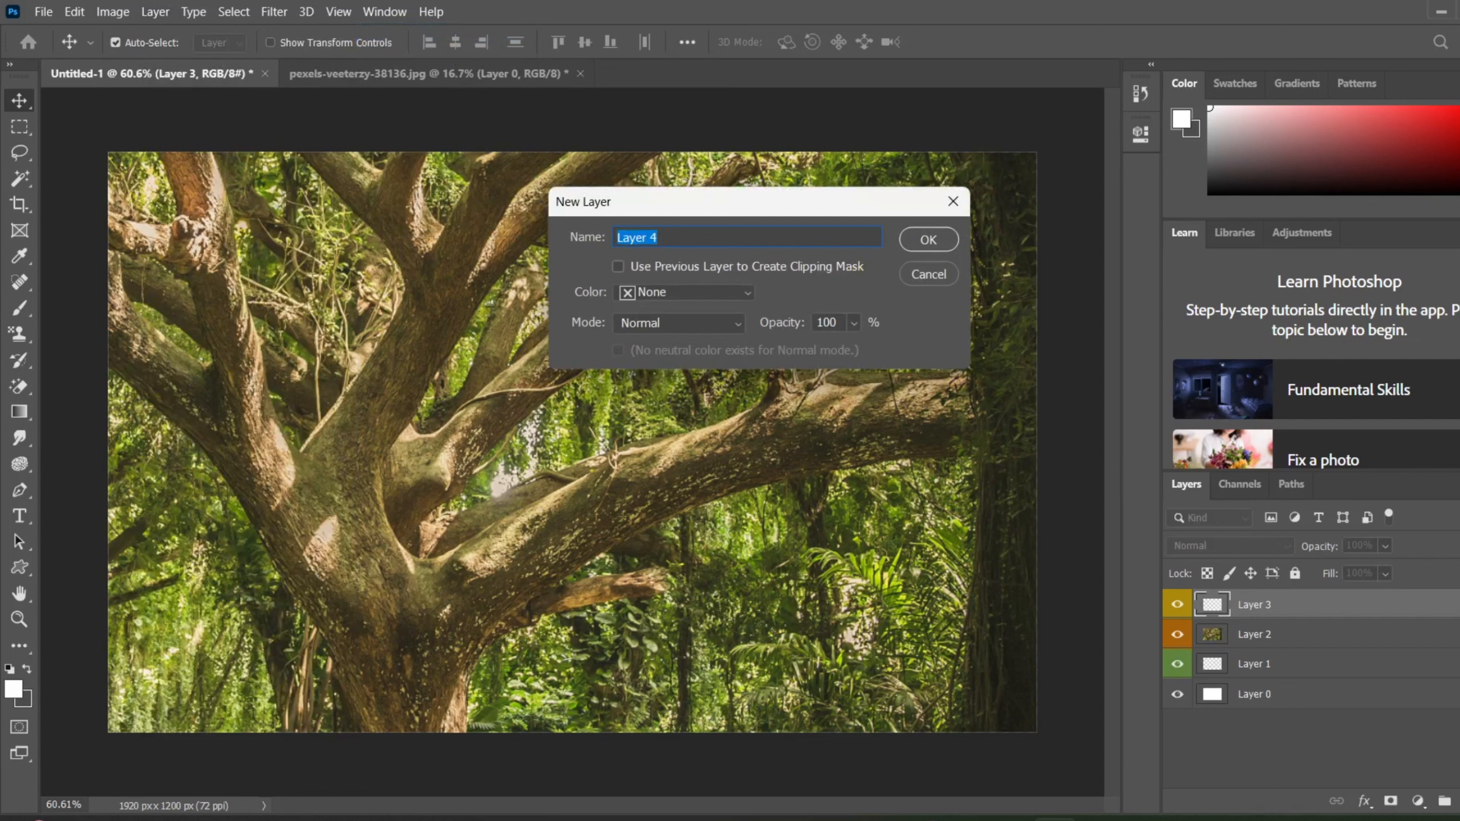
pyautogui.click(744, 294)
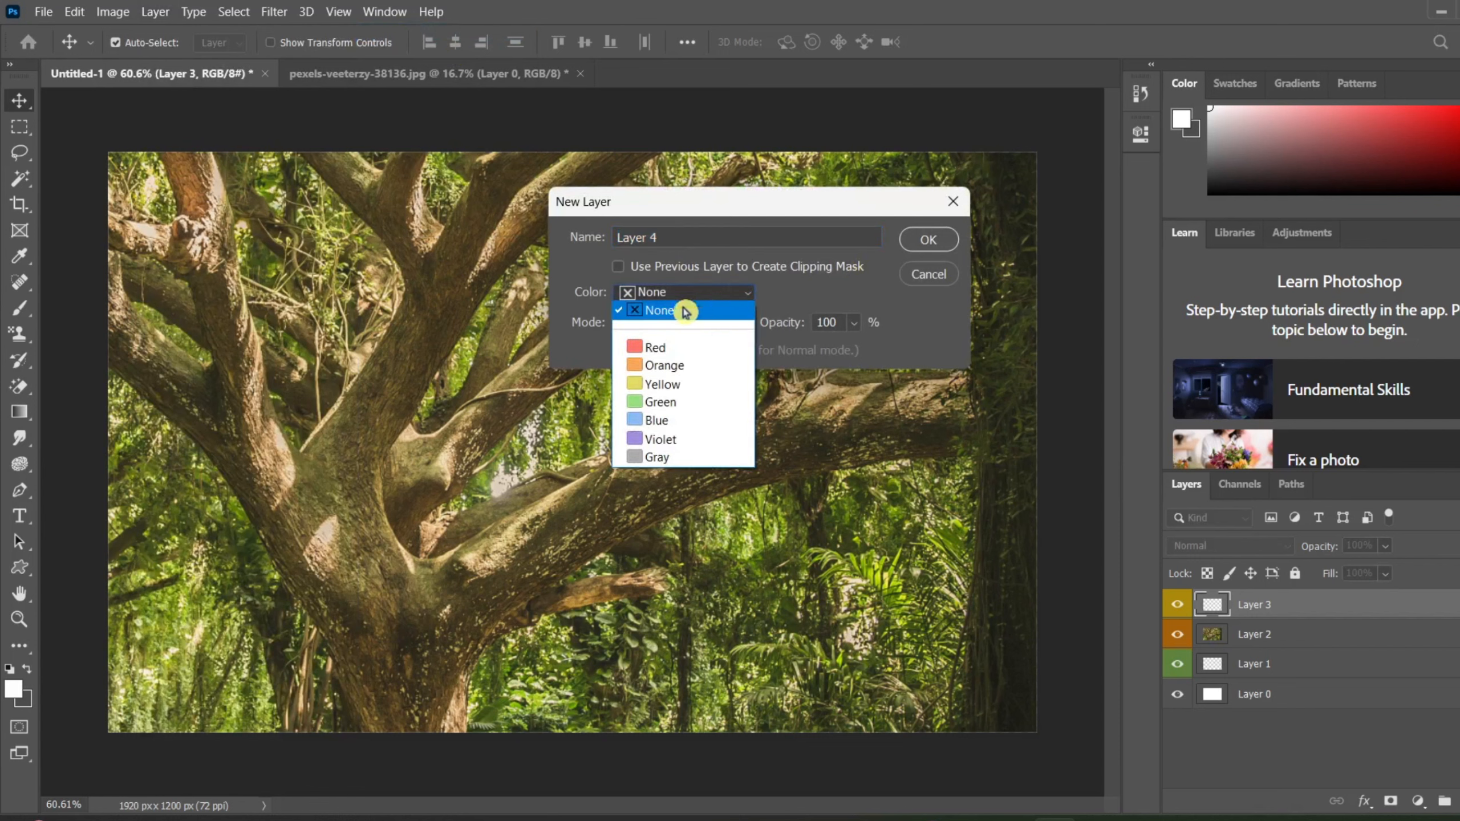
pyautogui.click(688, 348)
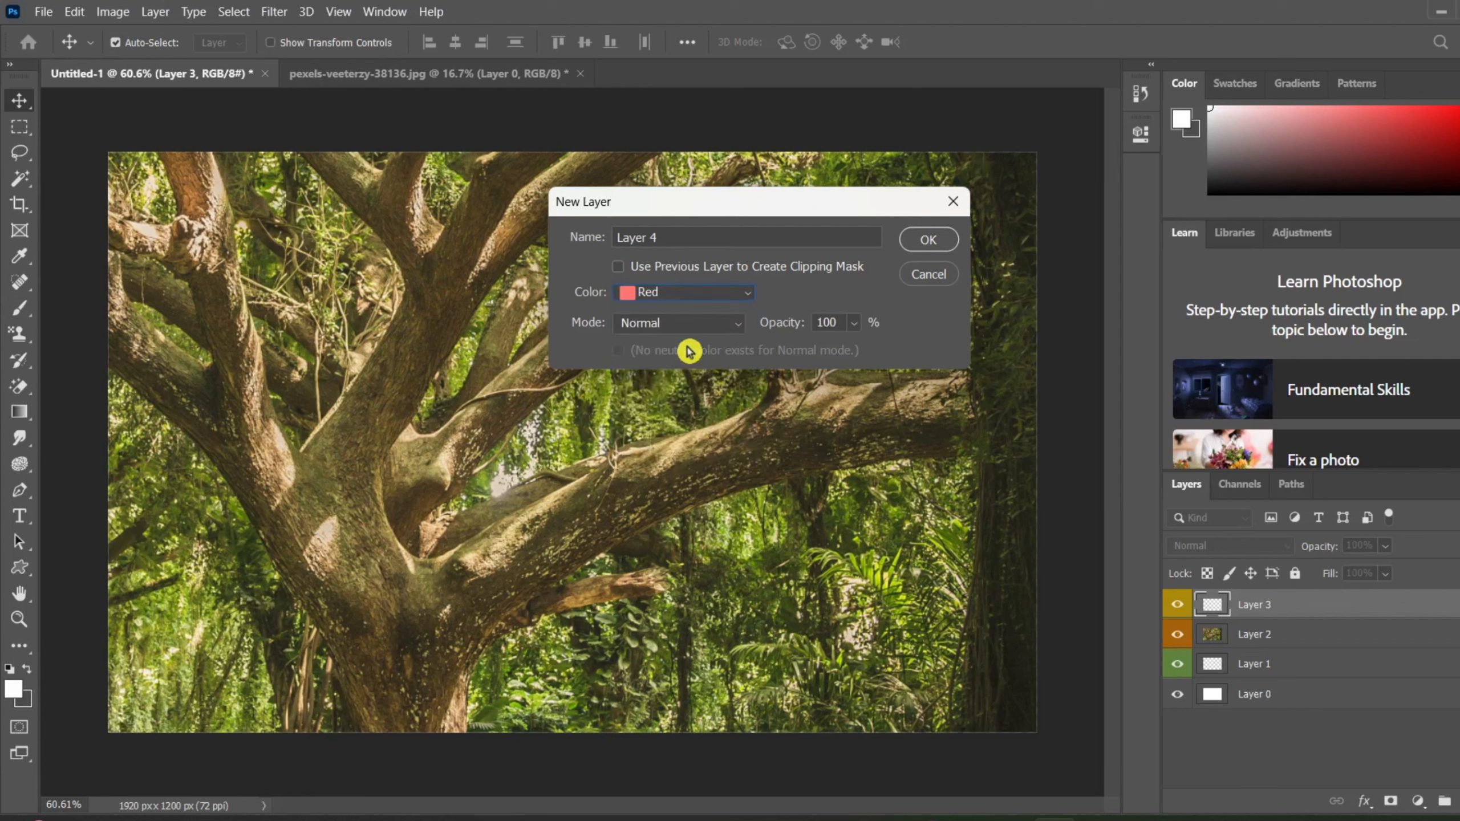
pyautogui.click(674, 321)
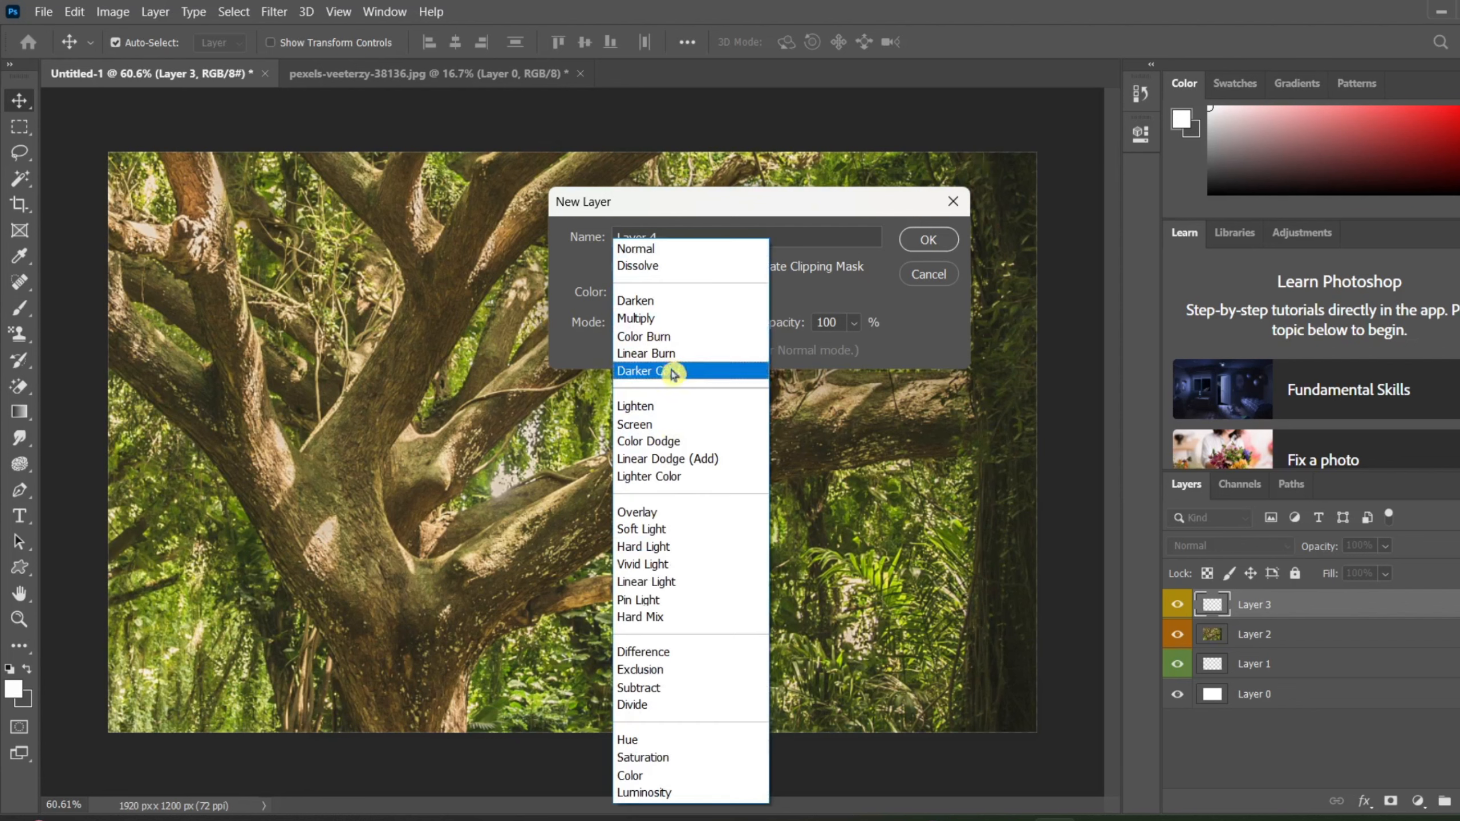
pyautogui.click(677, 345)
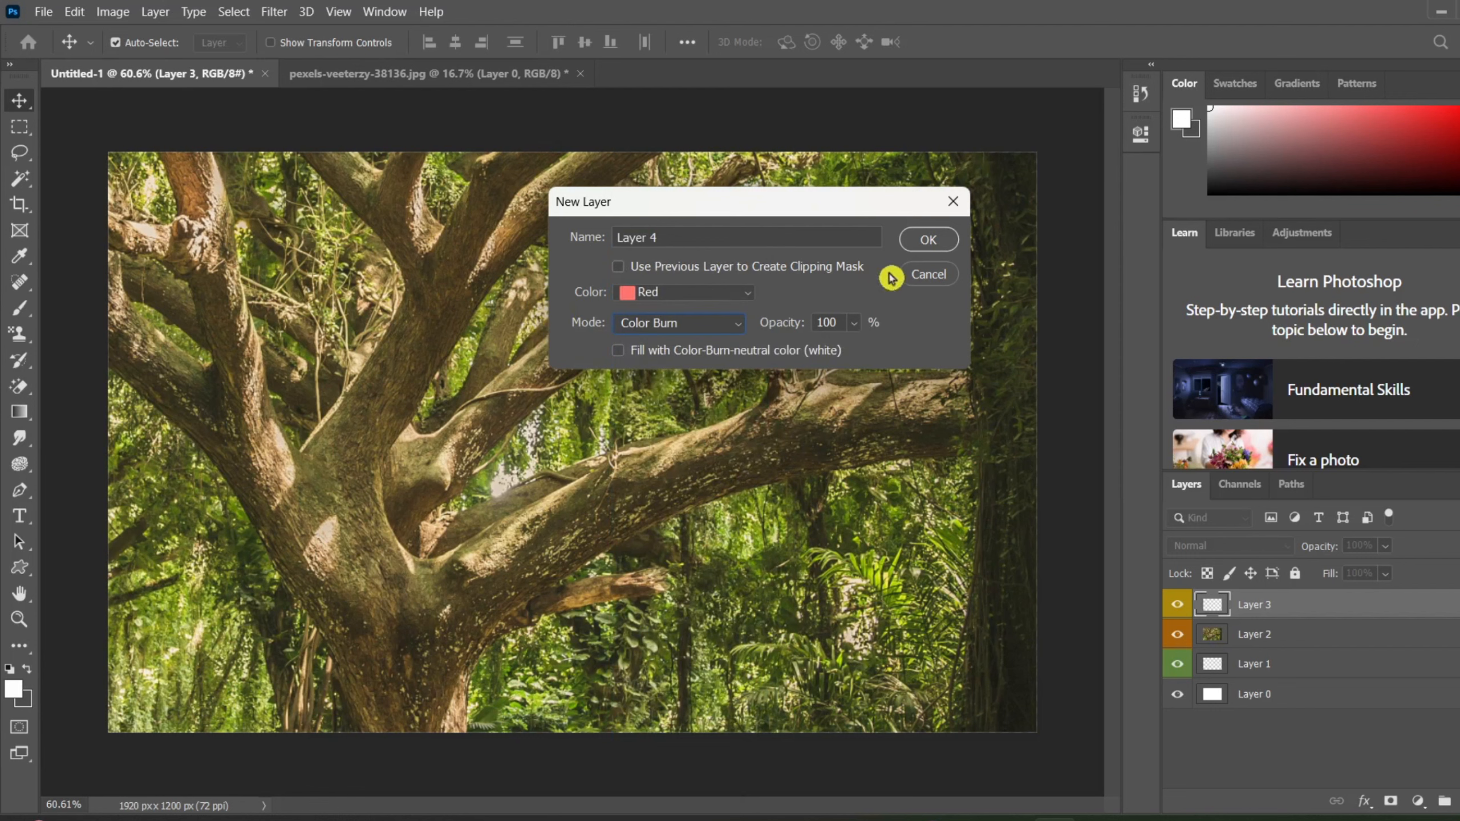
pyautogui.click(923, 242)
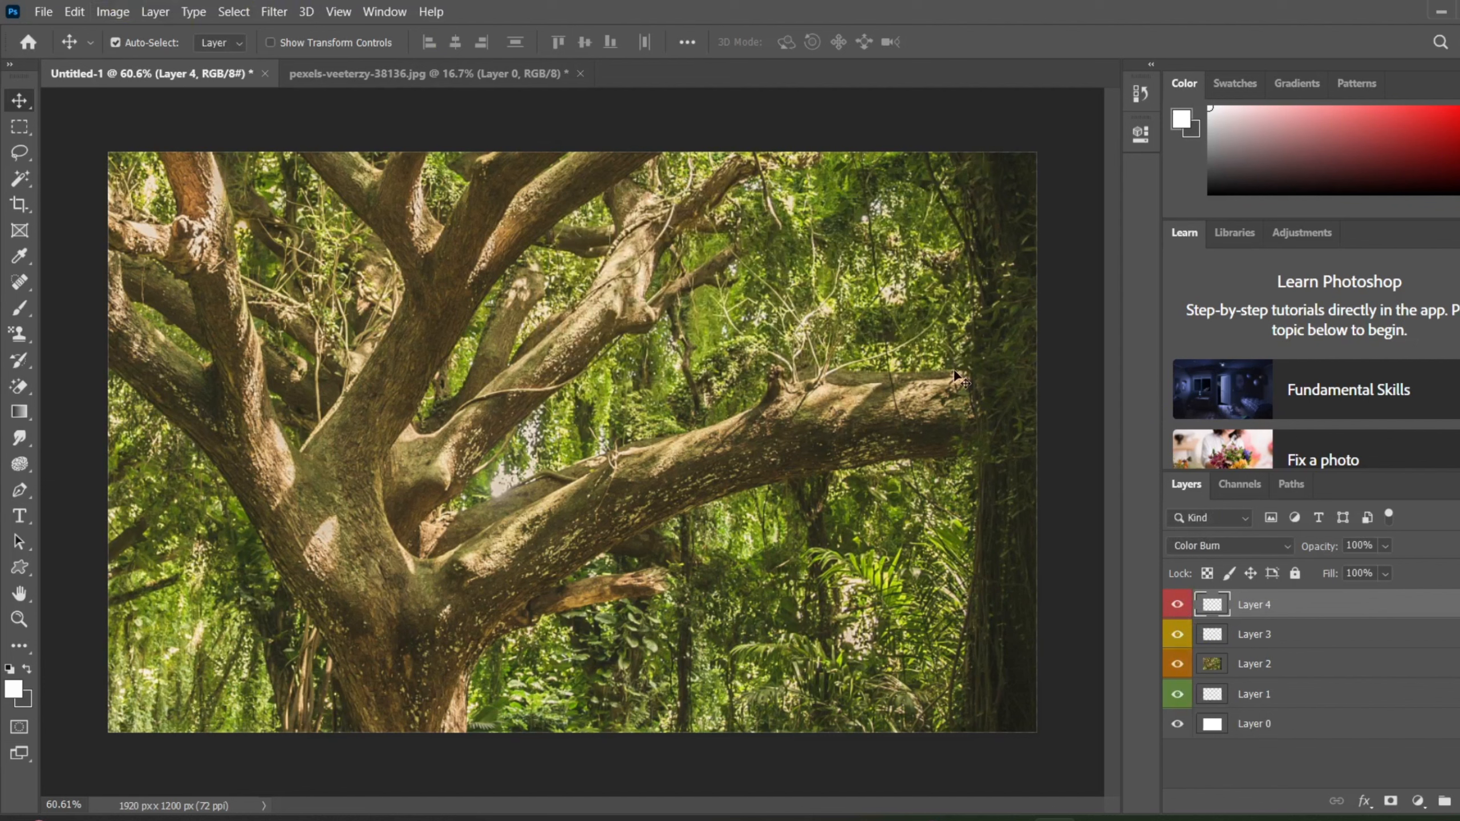
# Step: Create another empty layer on top with the red color label, Normal mode and 33% opacity
pyautogui.click(117, 14)
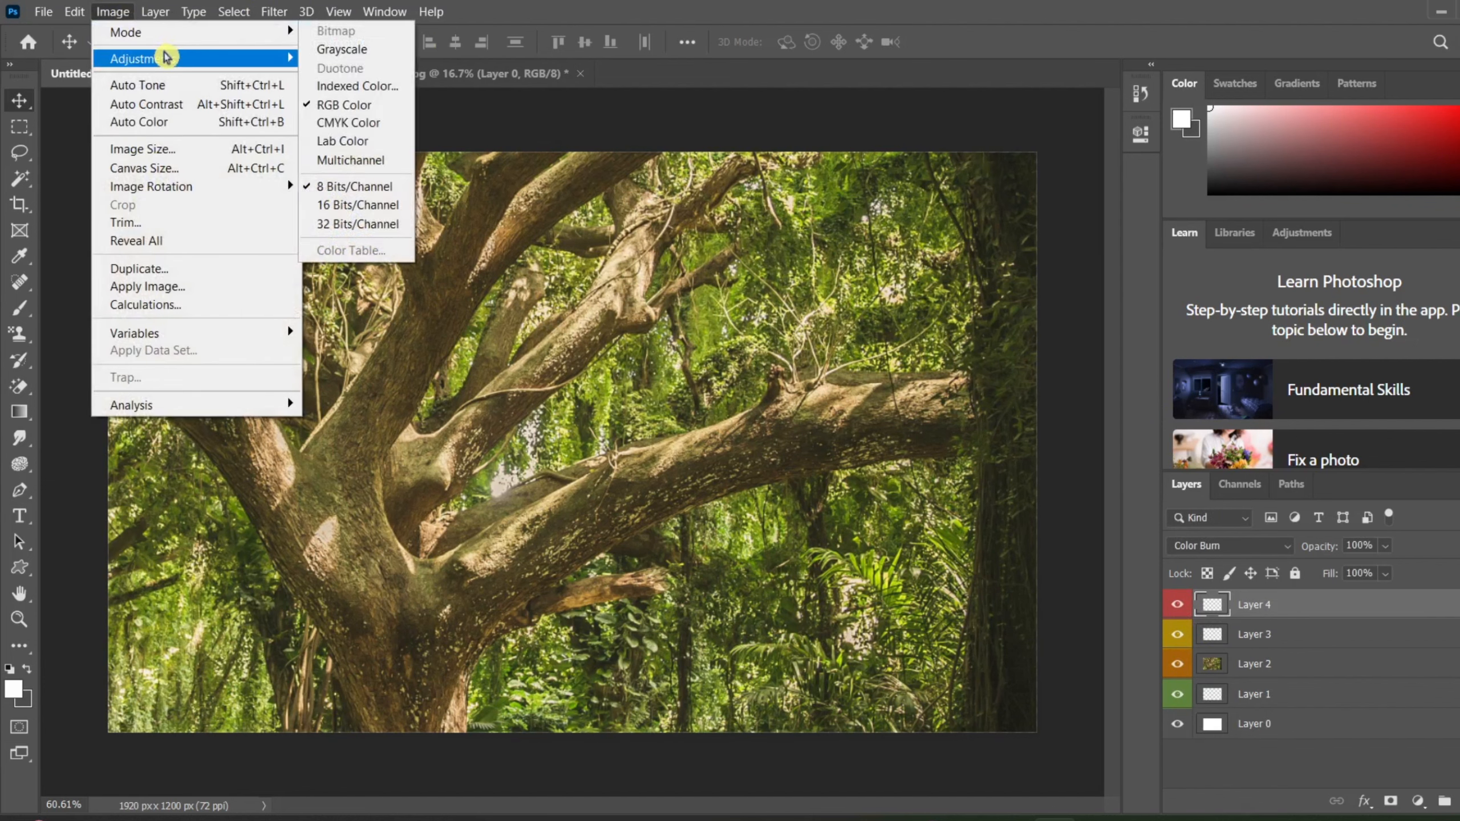
pyautogui.moveTo(136, 5)
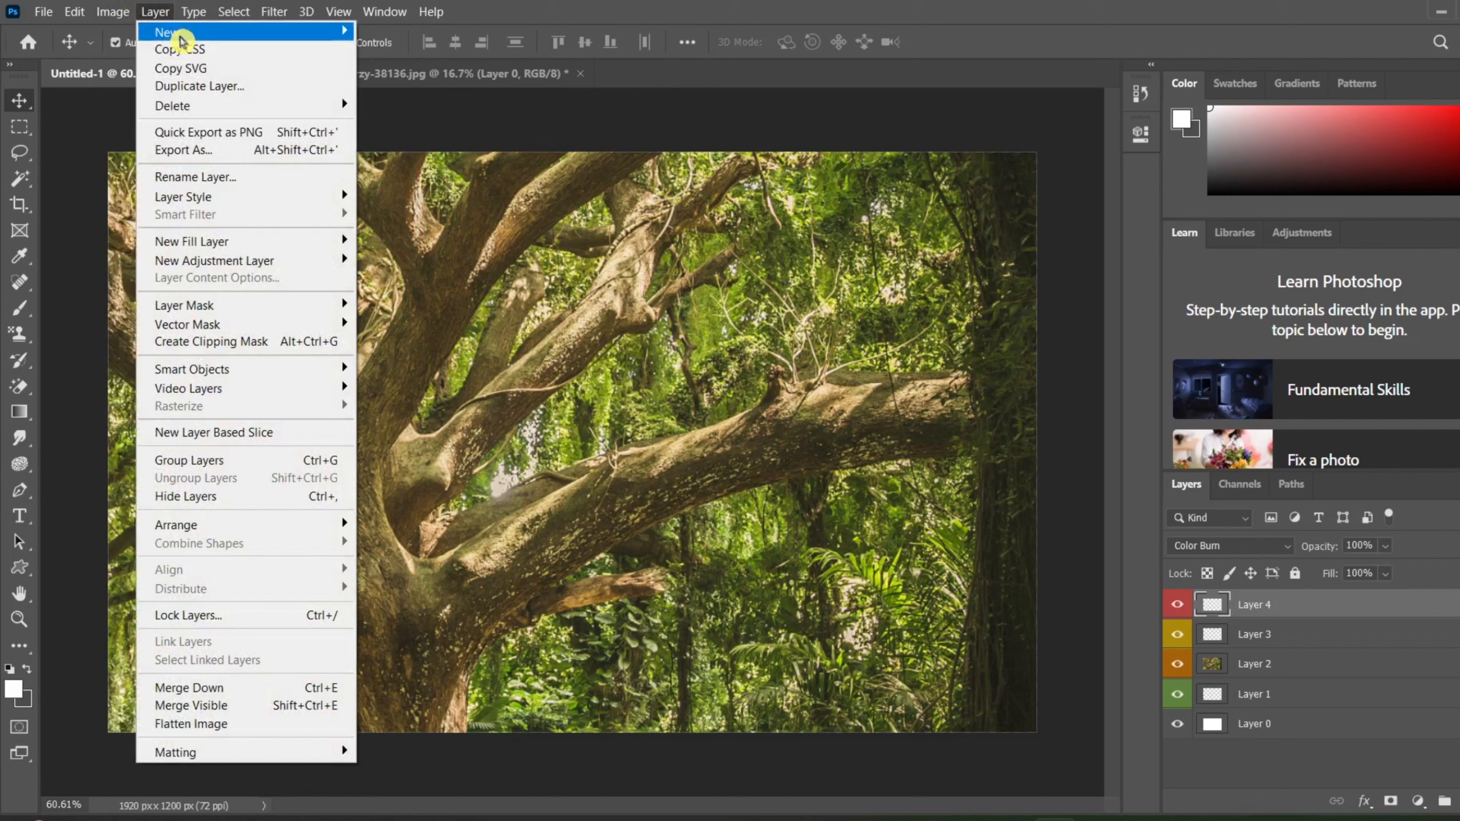
pyautogui.click(414, 32)
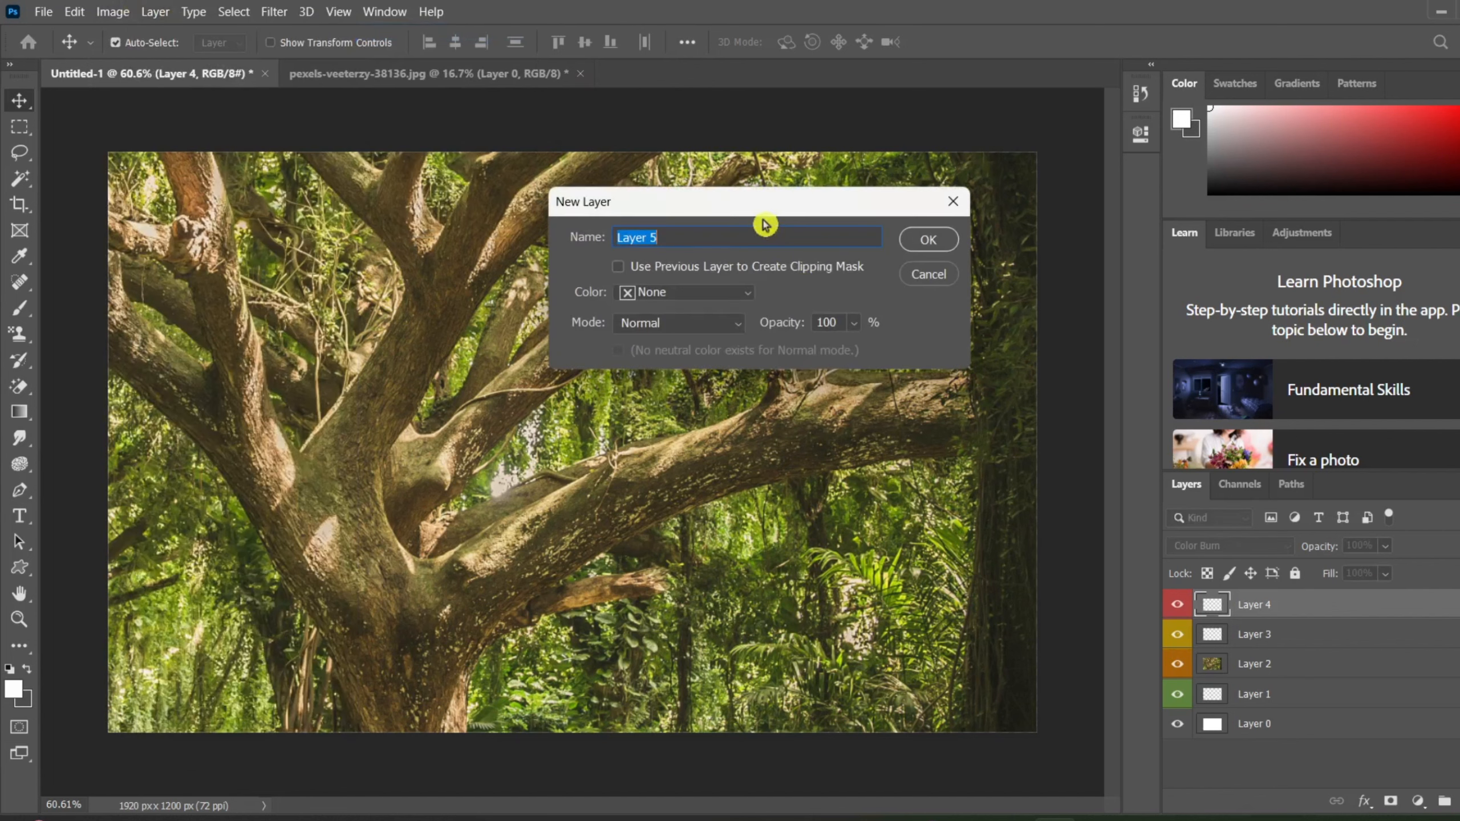
pyautogui.click(688, 293)
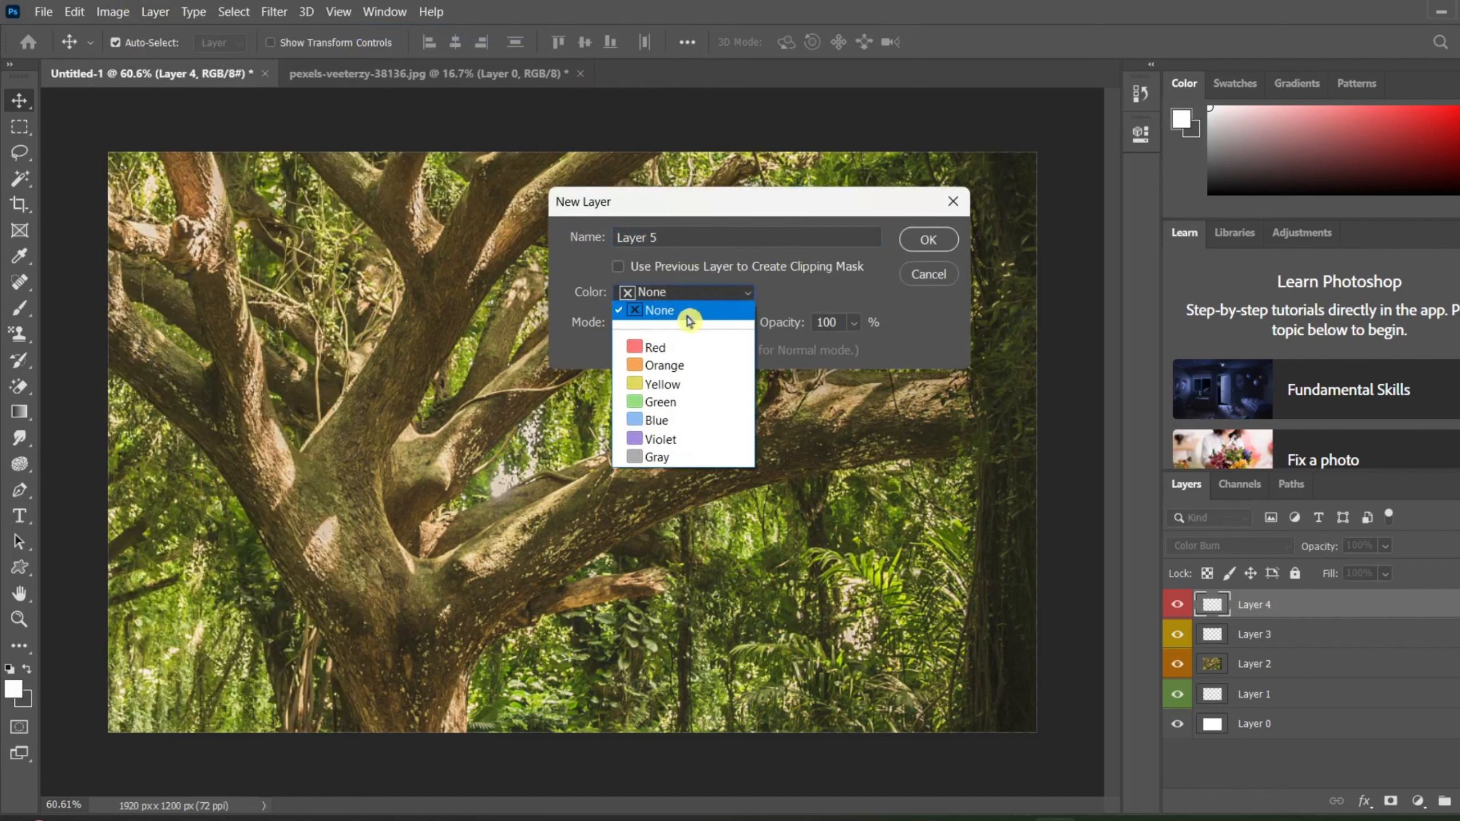
pyautogui.click(680, 356)
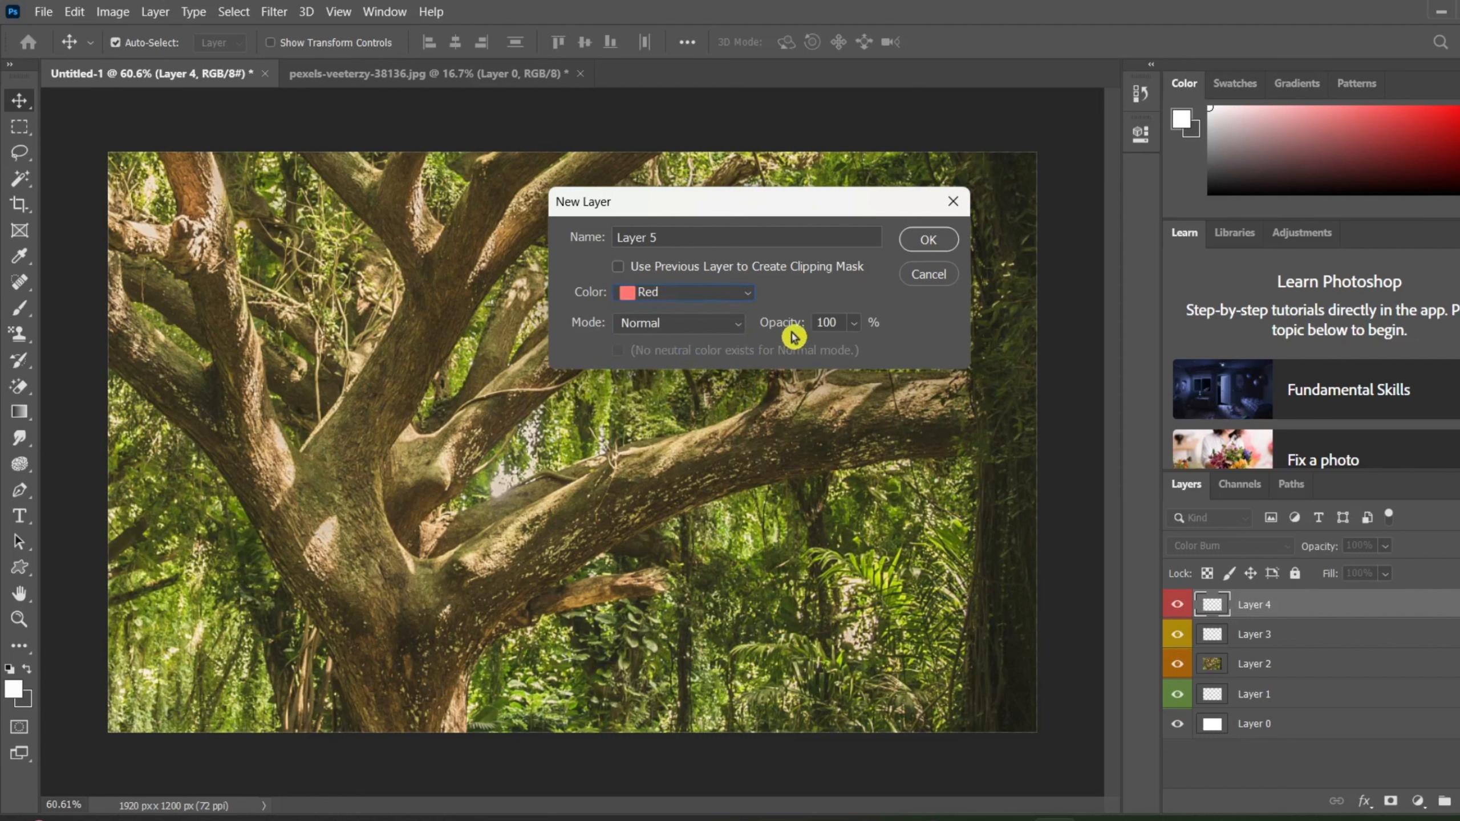
pyautogui.moveTo(790, 333); pyautogui.dragTo(725, 347)
pyautogui.click(930, 238)
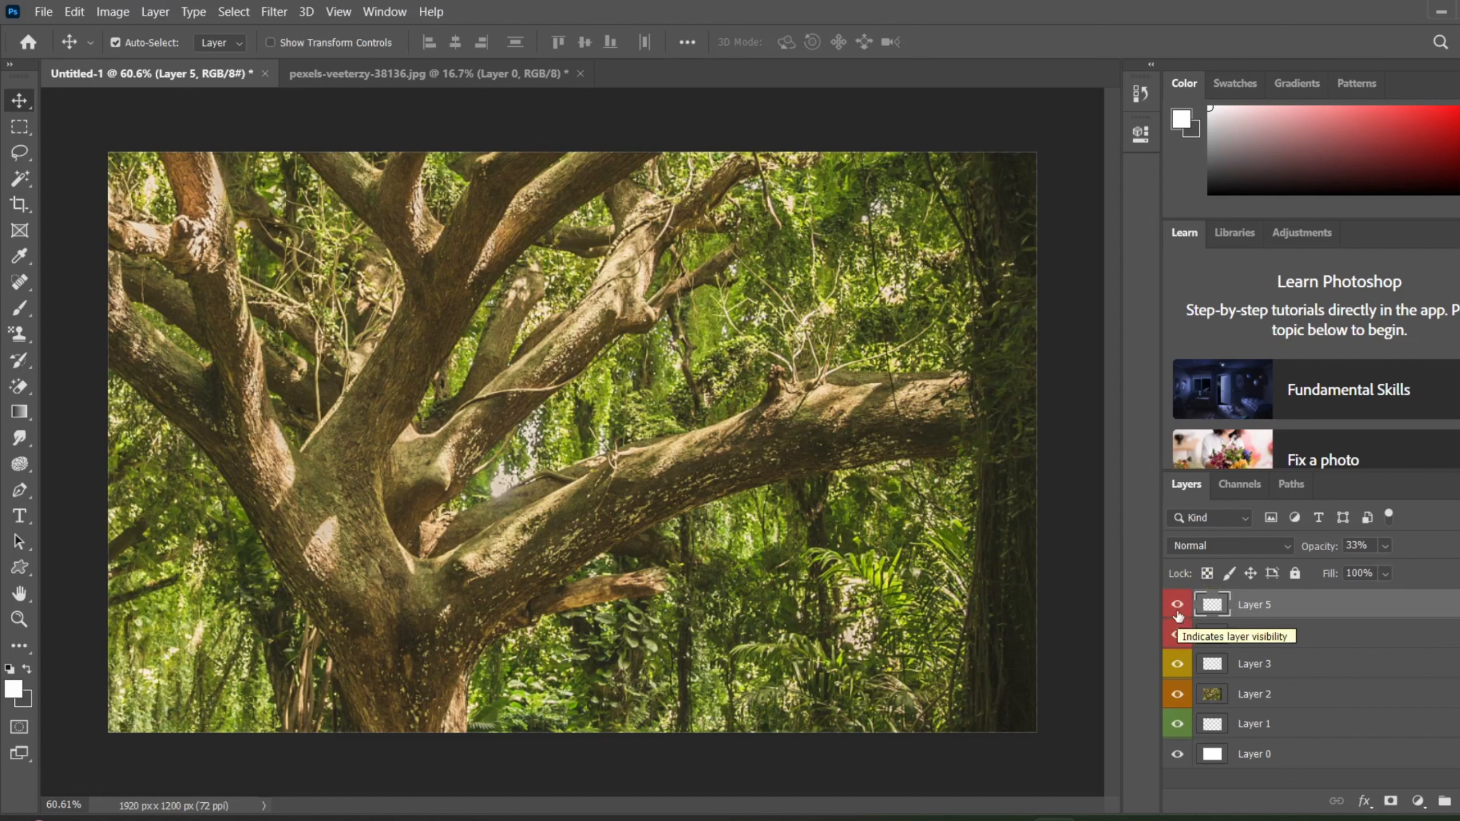
# Step: Undo the creation of the empty layers above the tree photo so that Layer 2 tops the stack again
pyautogui.hotkey('ctrl', 'z')
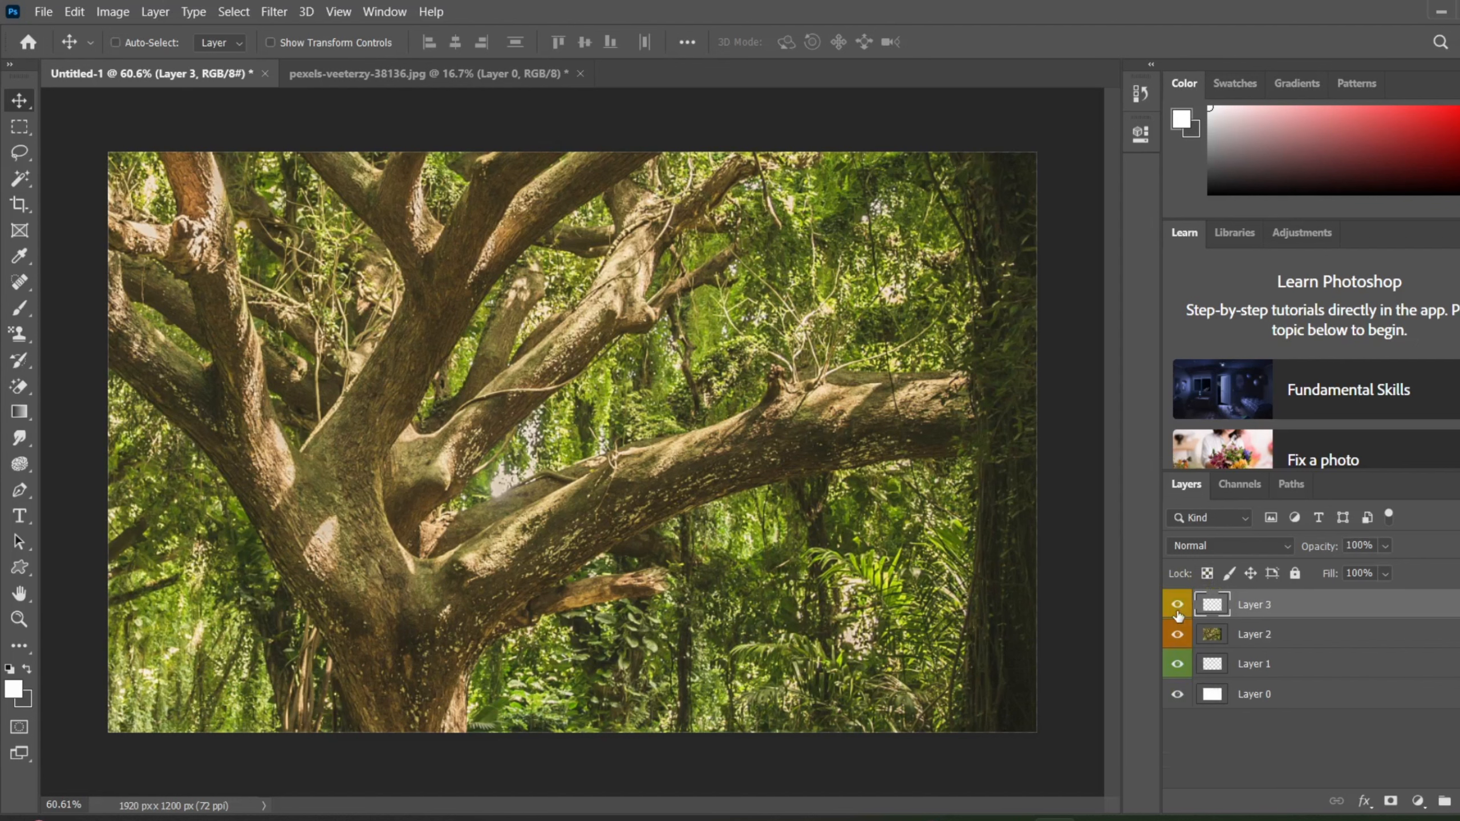
pyautogui.hotkey('ctrl', 'z')
pyautogui.hotkey('ctrl', 'z')
pyautogui.hotkey('ctrl', 'z')
pyautogui.hotkey('ctrl', 'shift', 'z')
pyautogui.hotkey('ctrl', 'z')
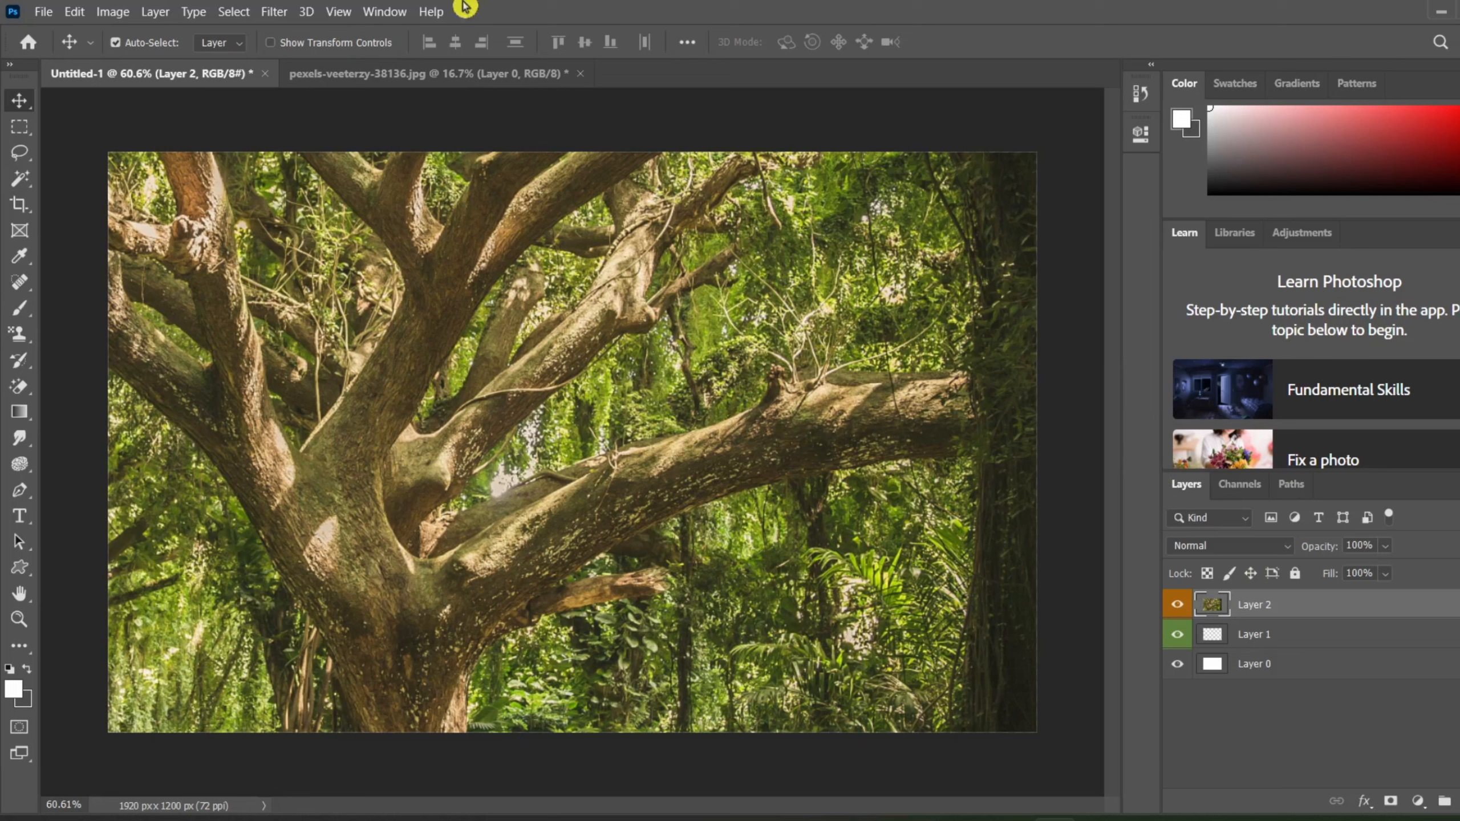
# Step: Turn Layer 2 with the tree photo into the document's Background layer and undo the conversion
pyautogui.click(113, 11)
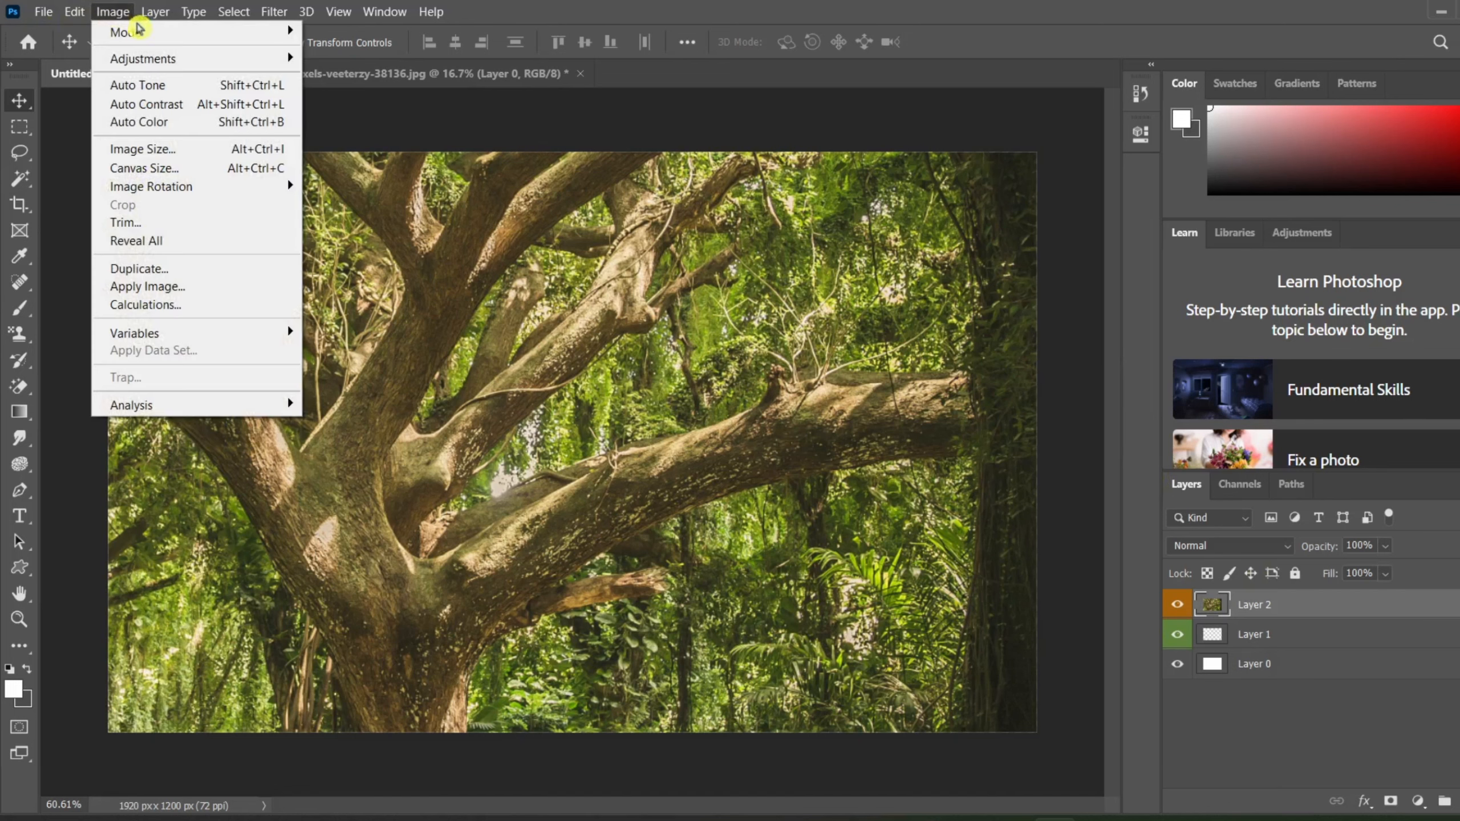
pyautogui.moveTo(155, 11)
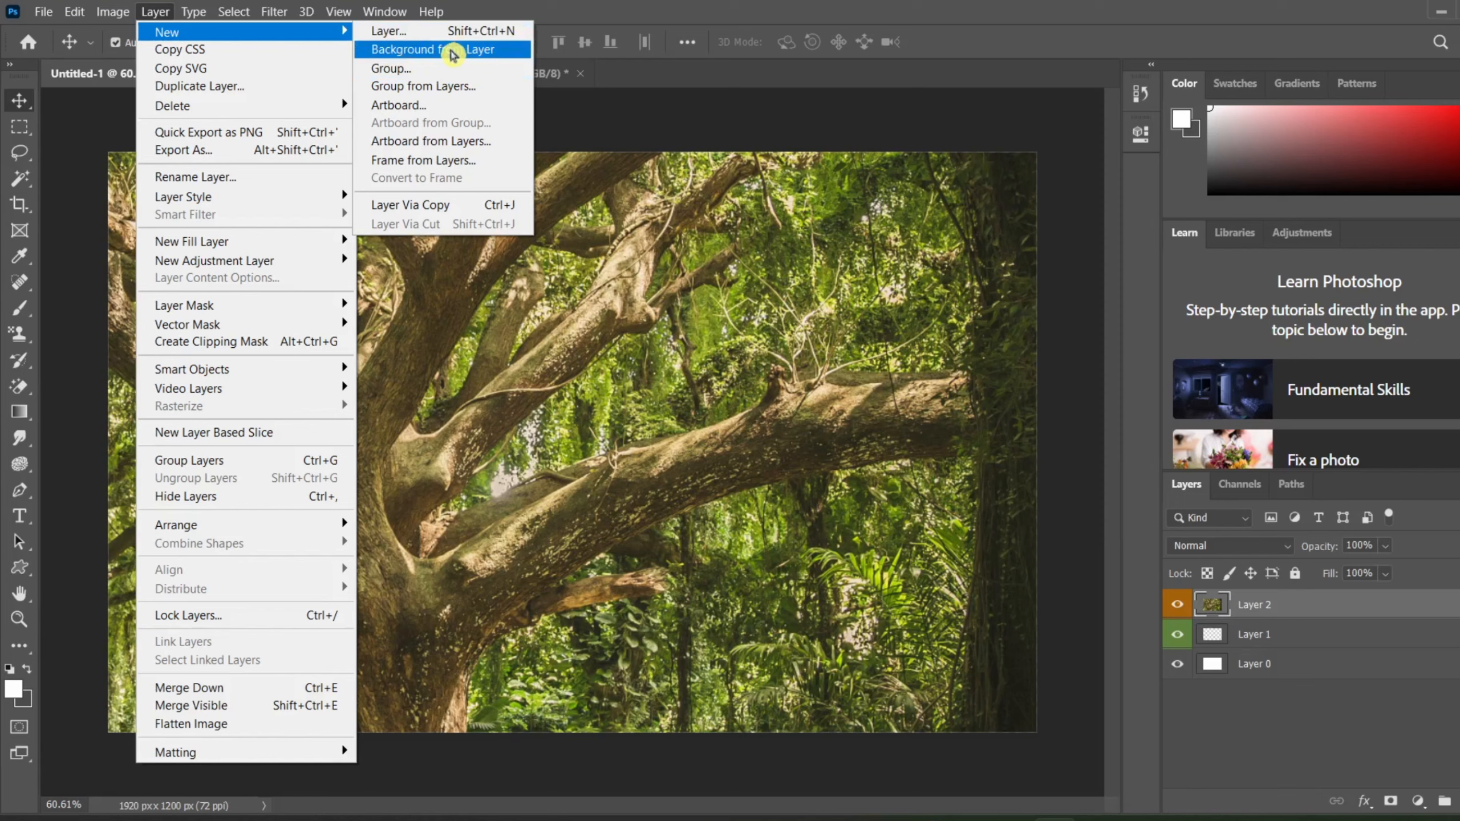
pyautogui.click(453, 51)
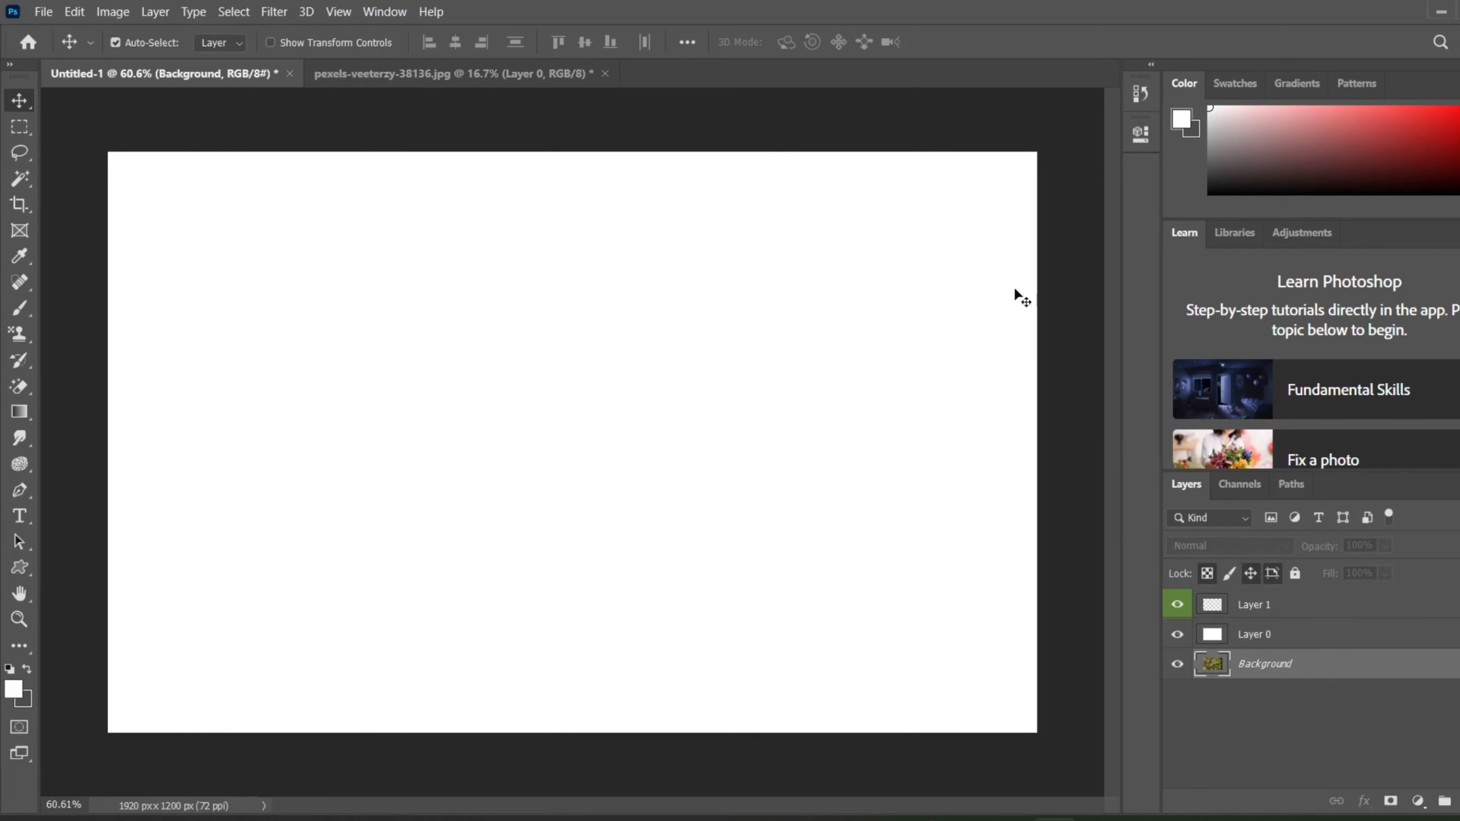
pyautogui.hotkey('ctrl', 'z')
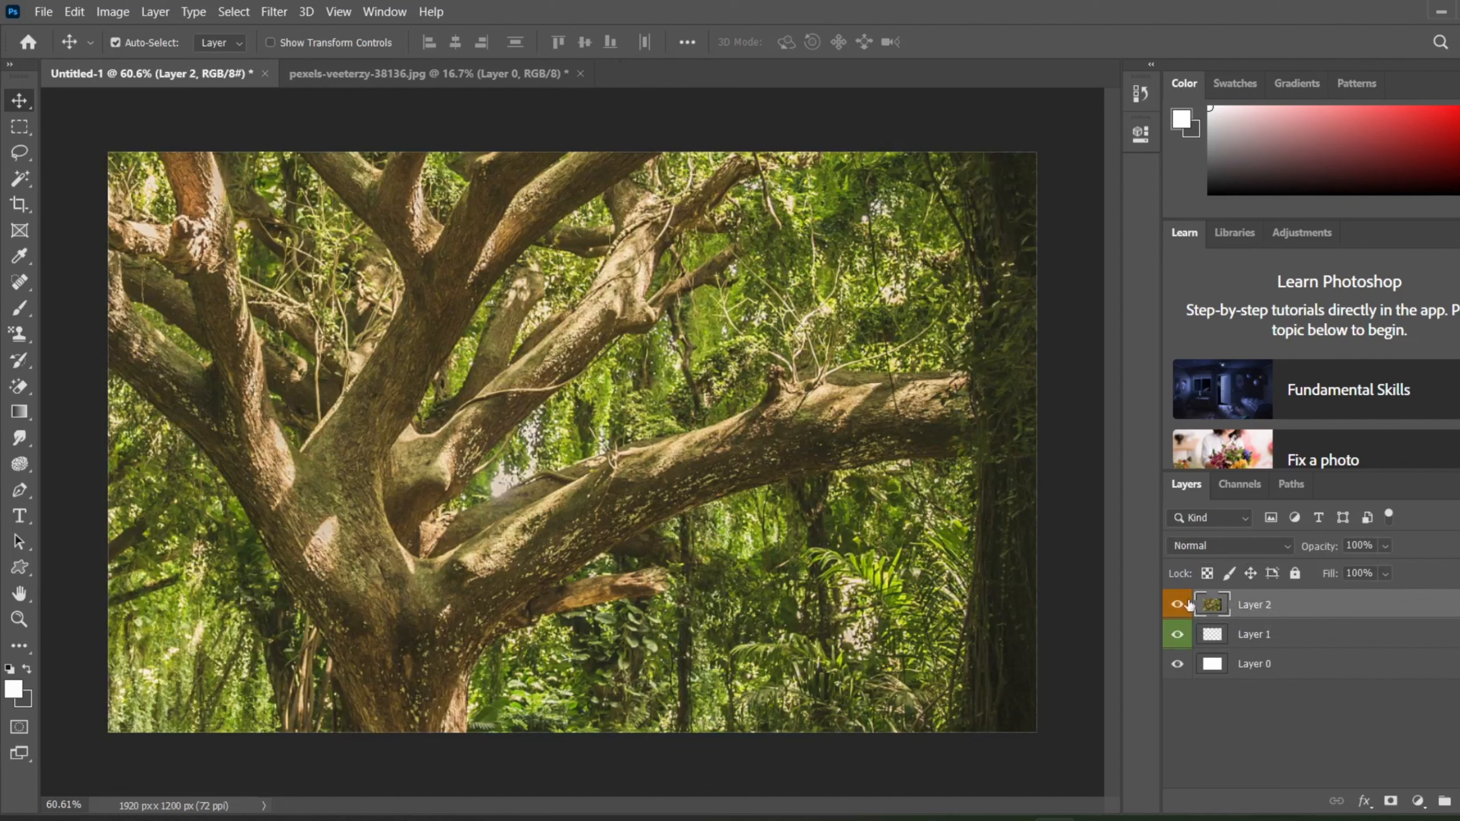
# Step: Convert the tree photo's Layer 2 to the Background, and unlock it as a normal layer named Layer 2 with no color label and 100% opacity
pyautogui.click(1223, 591)
pyautogui.click(155, 13)
pyautogui.moveTo(172, 34)
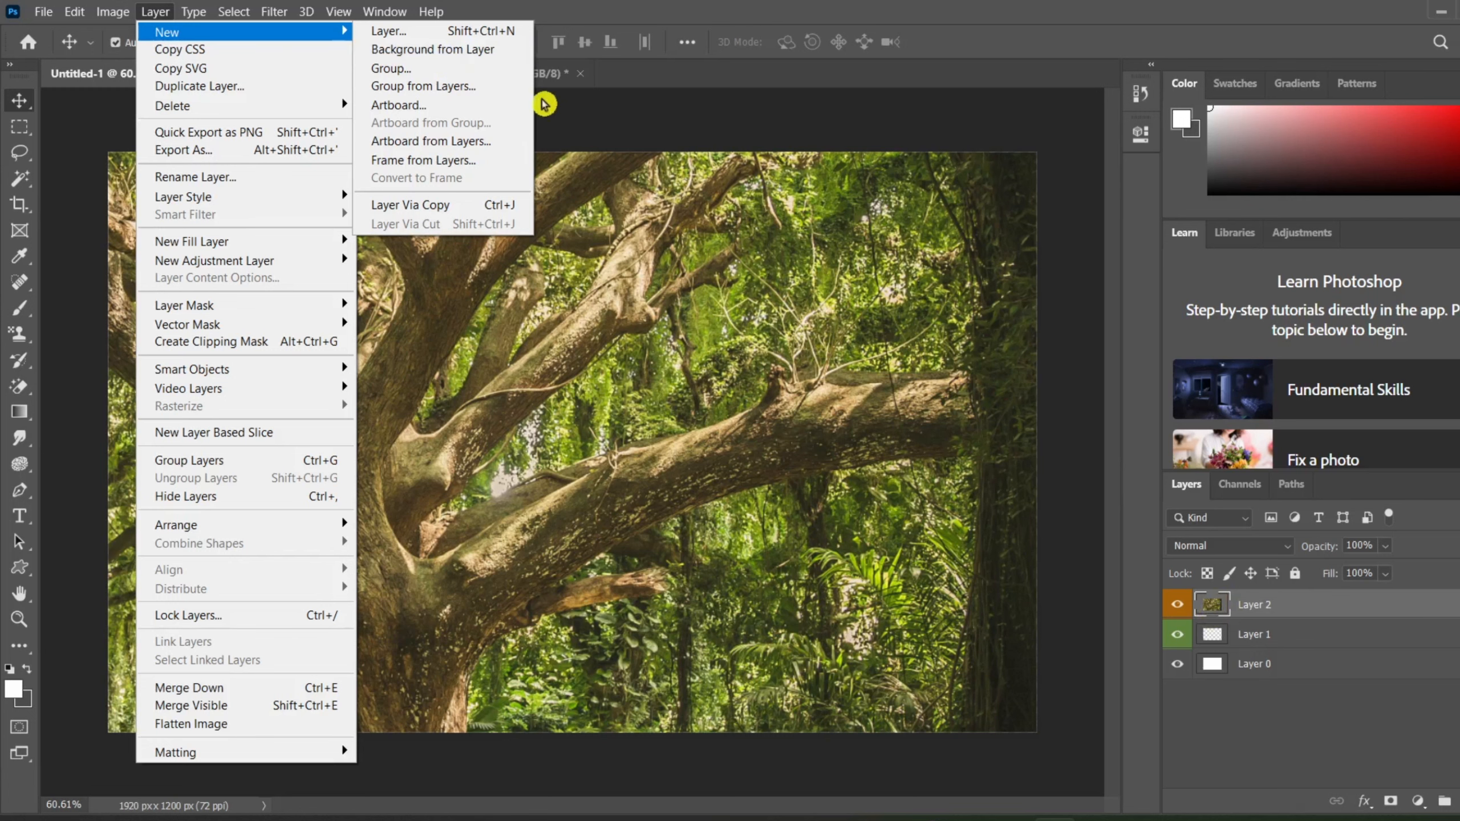
pyautogui.click(434, 52)
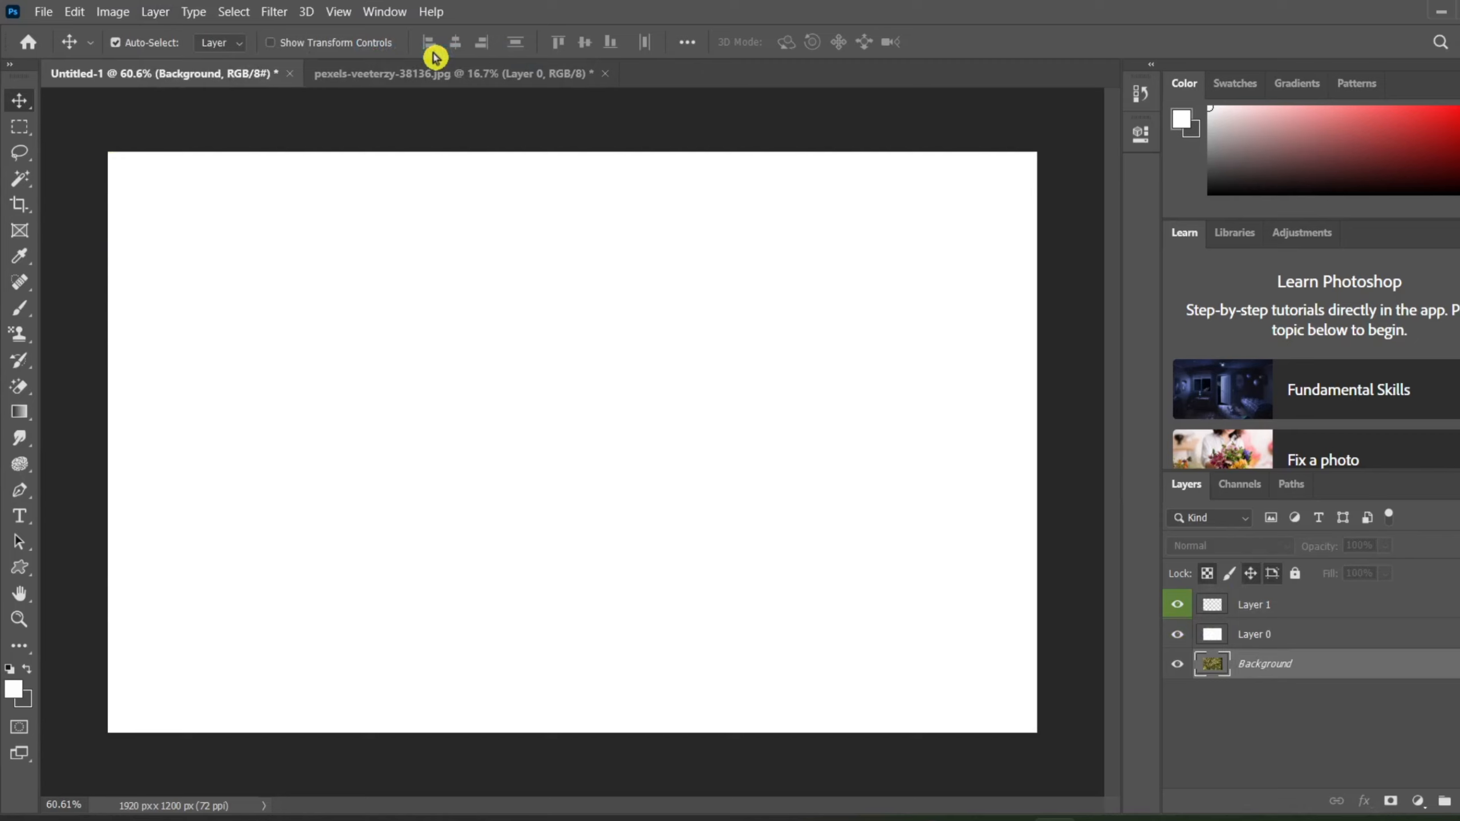
pyautogui.doubleClick(1318, 667)
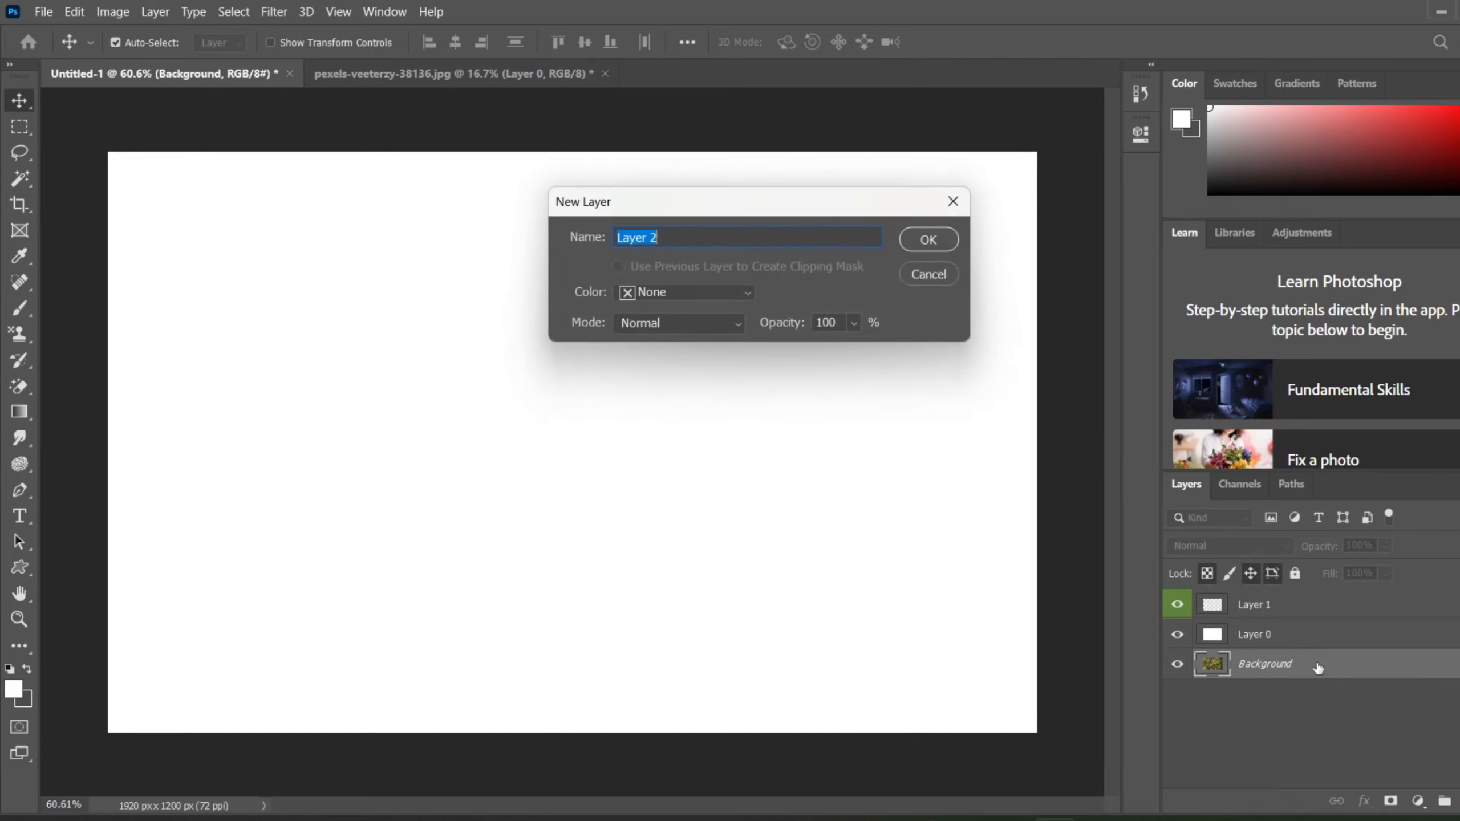
pyautogui.click(919, 242)
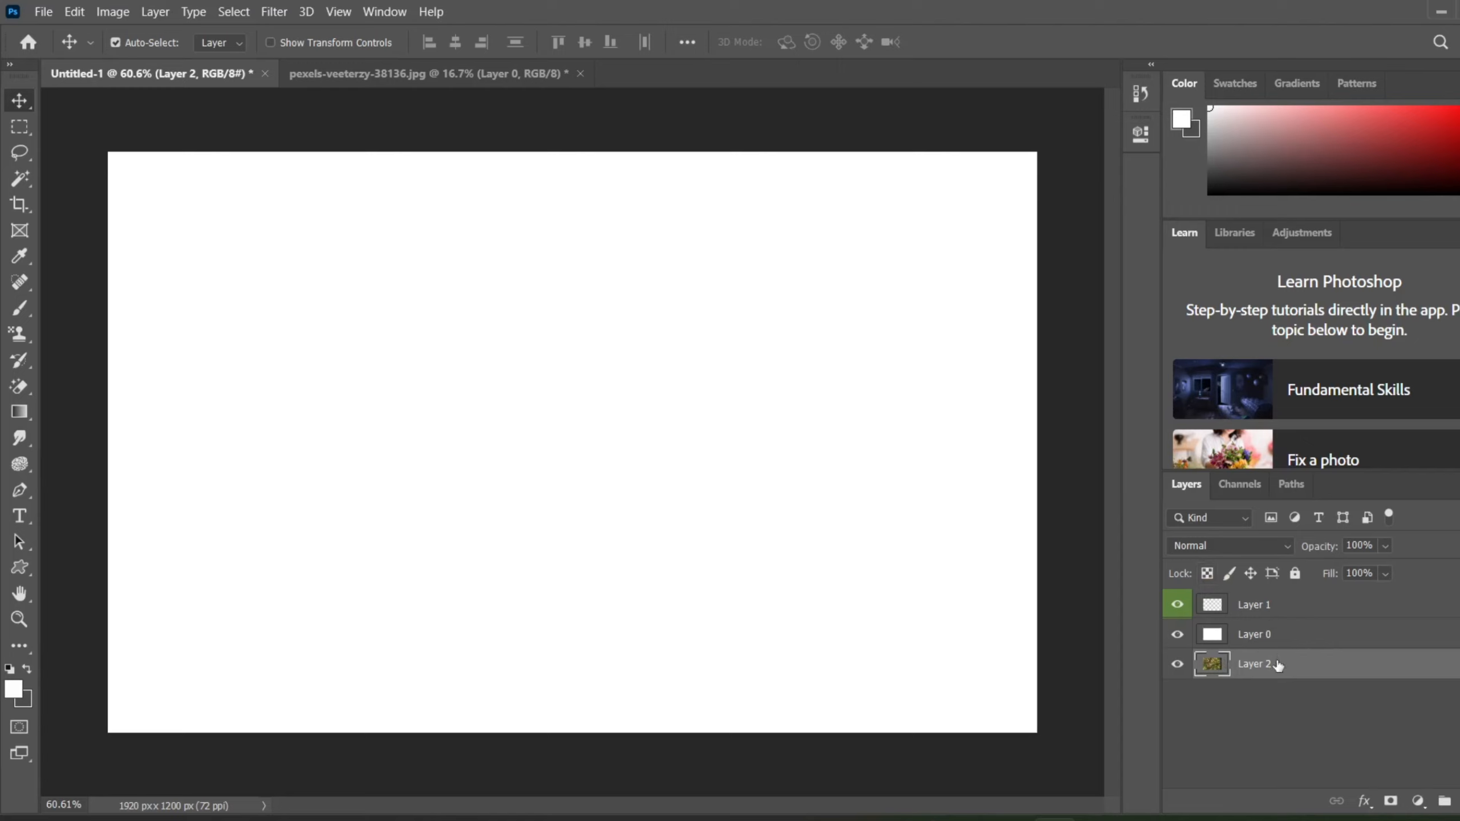
# Step: Move the tree photo's layer to the top of the layer stack and back to the bottom
pyautogui.moveTo(1277, 665); pyautogui.dragTo(1259, 601)
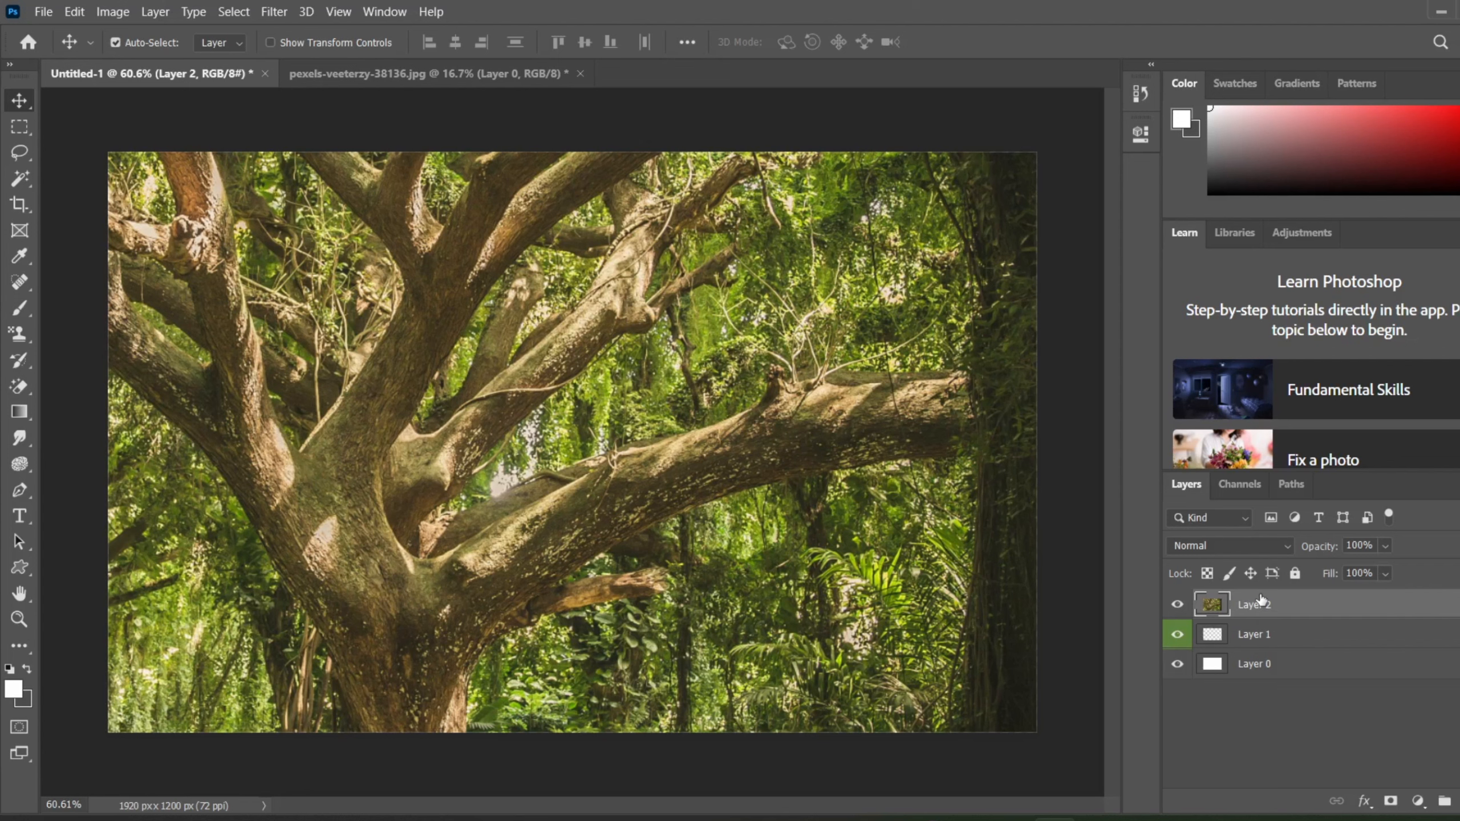
pyautogui.moveTo(1260, 599); pyautogui.dragTo(1248, 683)
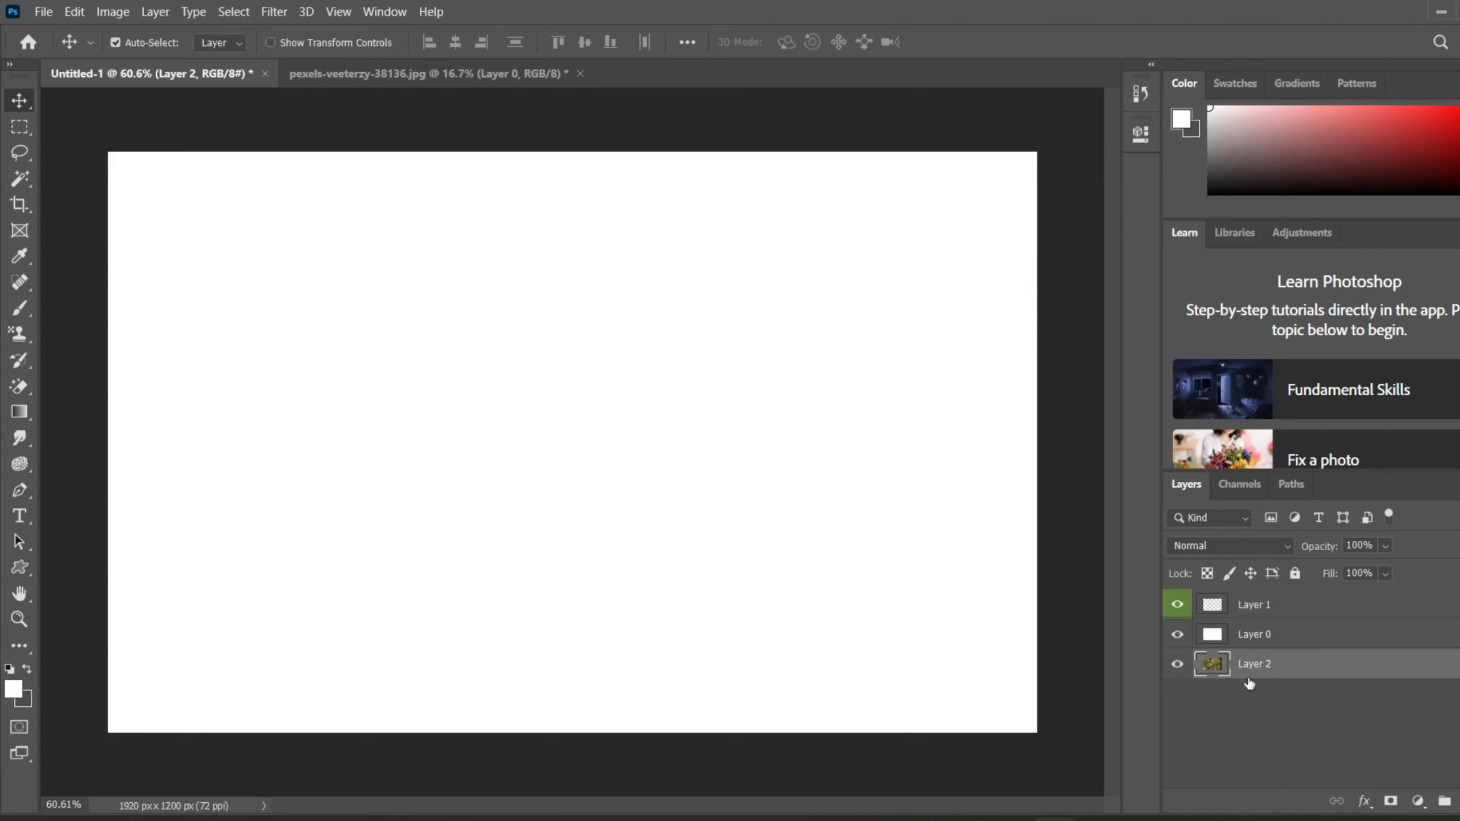
pyautogui.press('ctrl')
pyautogui.hotkey('ctrl', 'o')
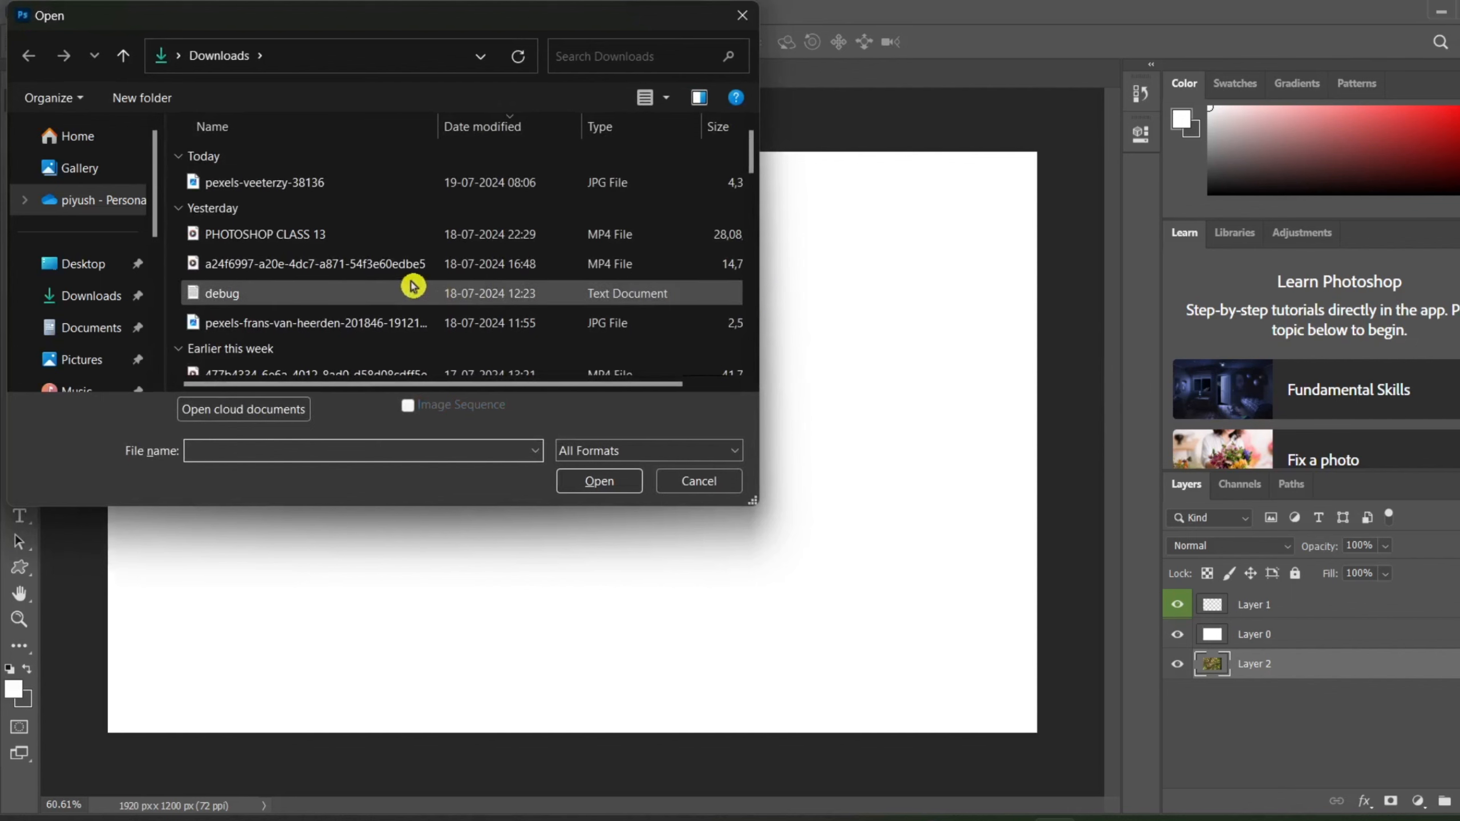
pyautogui.click(393, 320)
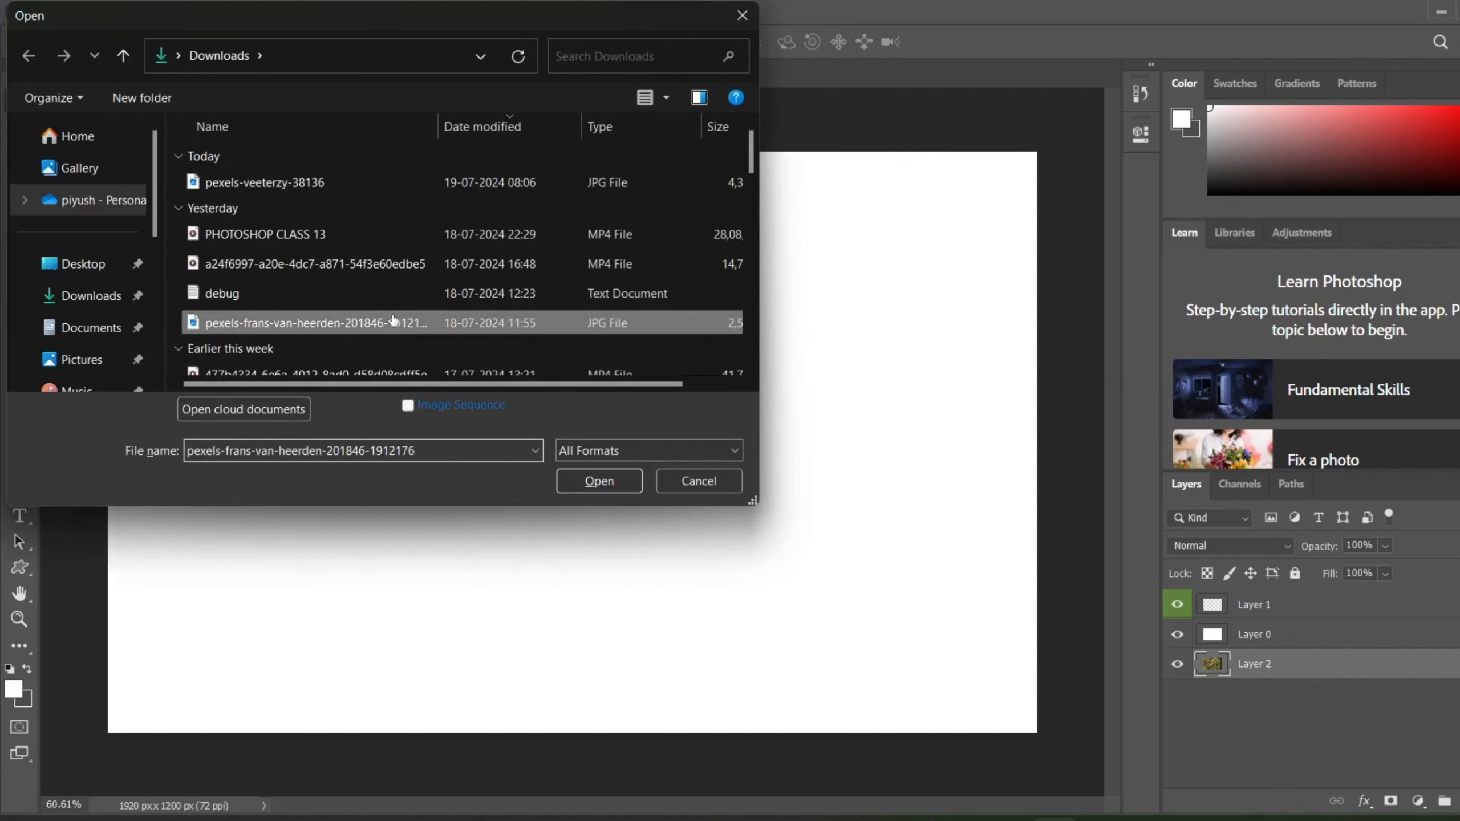
pyautogui.doubleClick(393, 319)
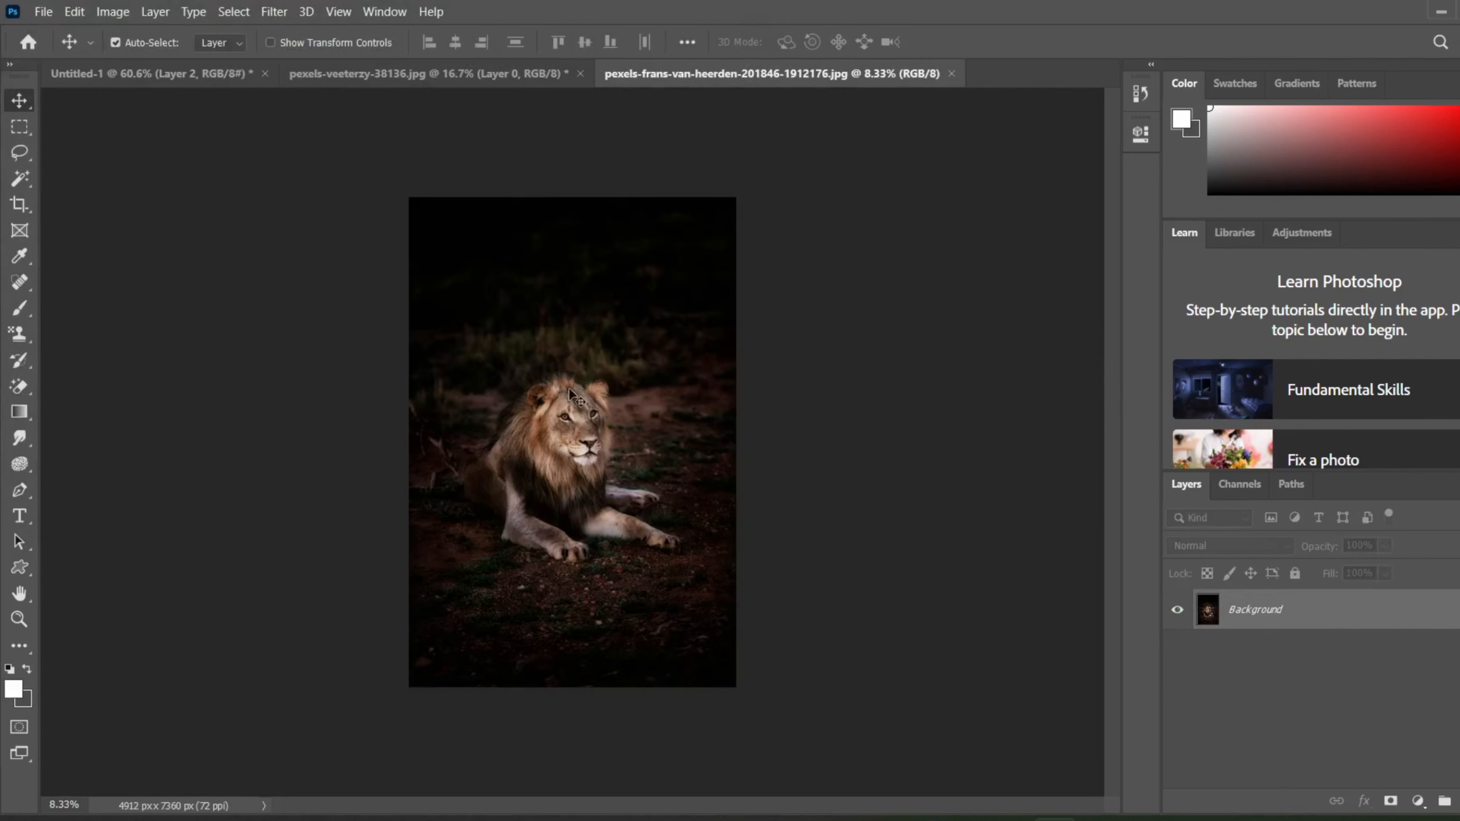
# Step: Open the beach photo, the pexels JPG ending in 994605, from the Downloads folder
pyautogui.hotkey('ctrl', 'o')
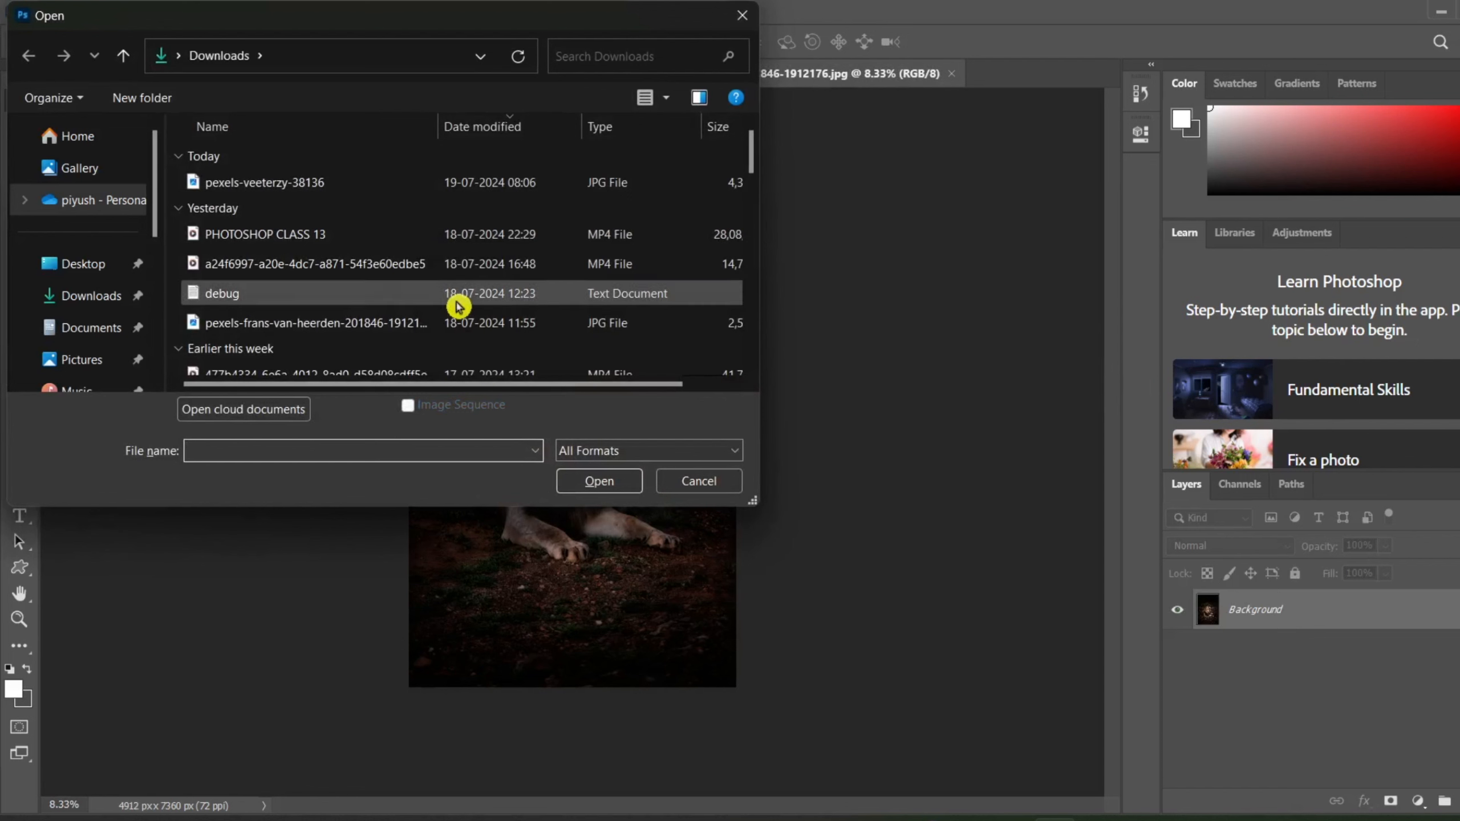
pyautogui.scroll(-5, 458, 305)
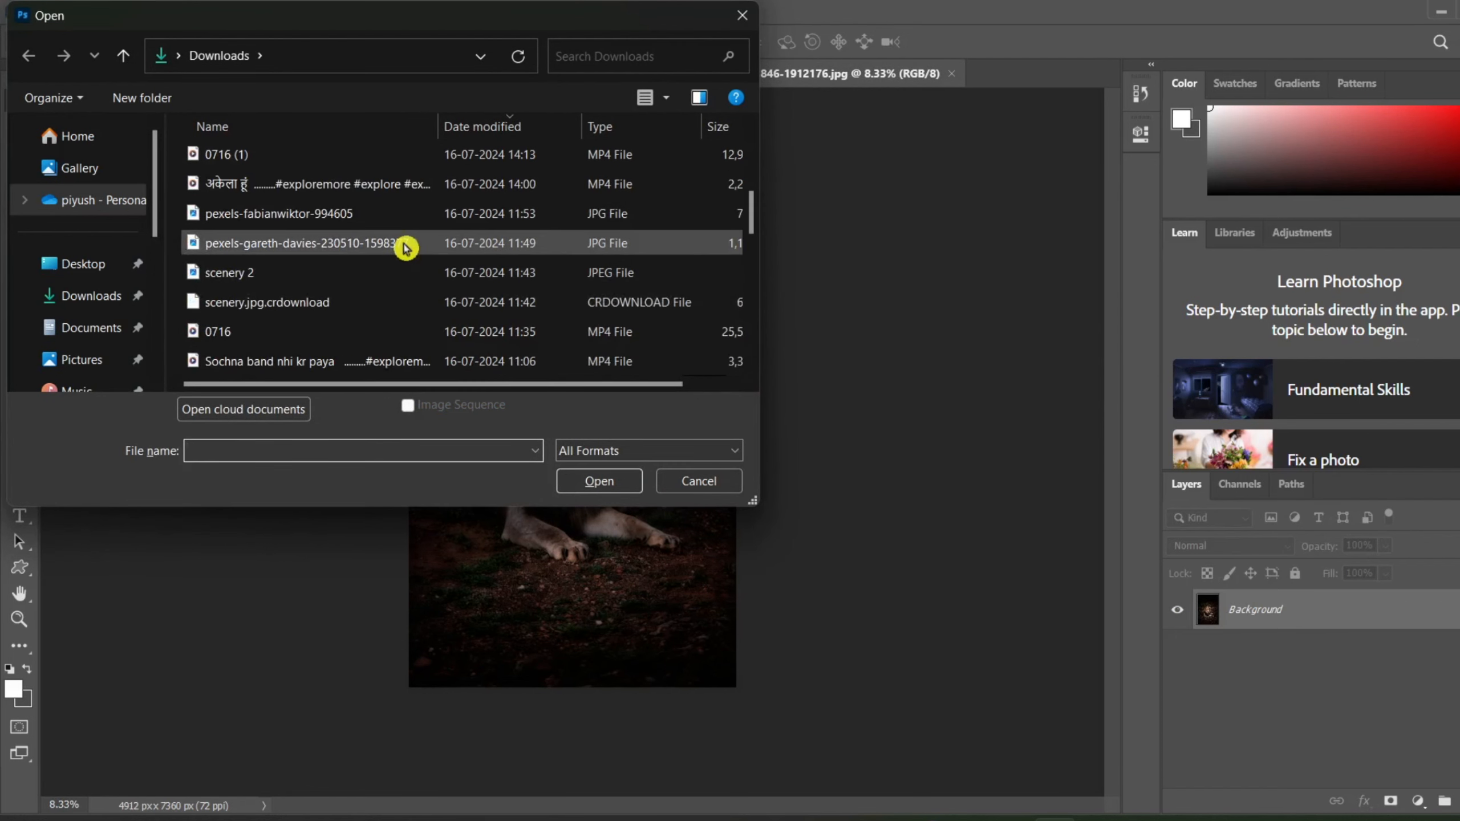
pyautogui.doubleClick(382, 224)
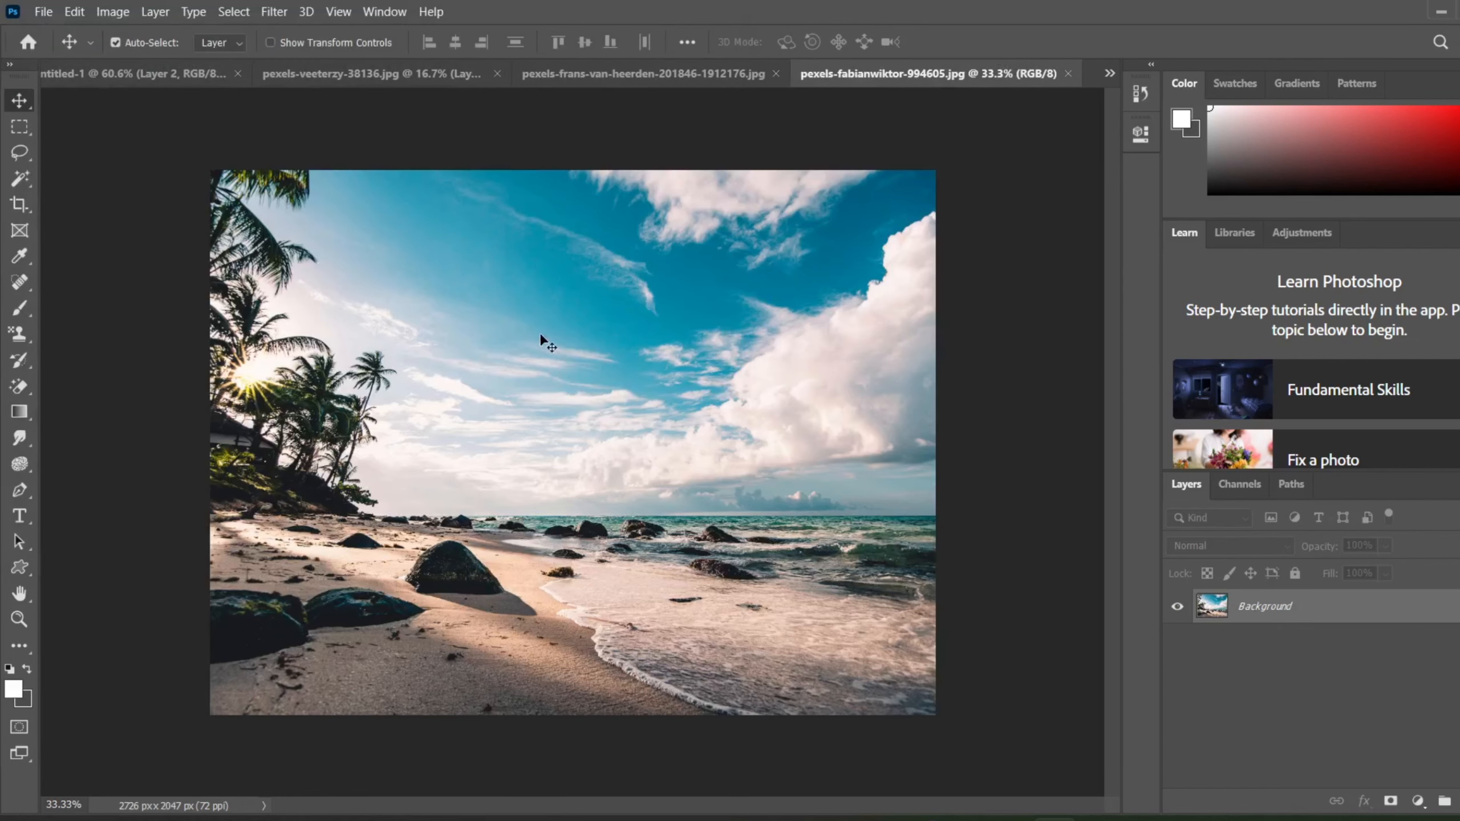
# Step: Move the beach photo about 1136 px left and 558 px up, converting its Background to a normal layer
pyautogui.moveTo(613, 454); pyautogui.dragTo(317, 313)
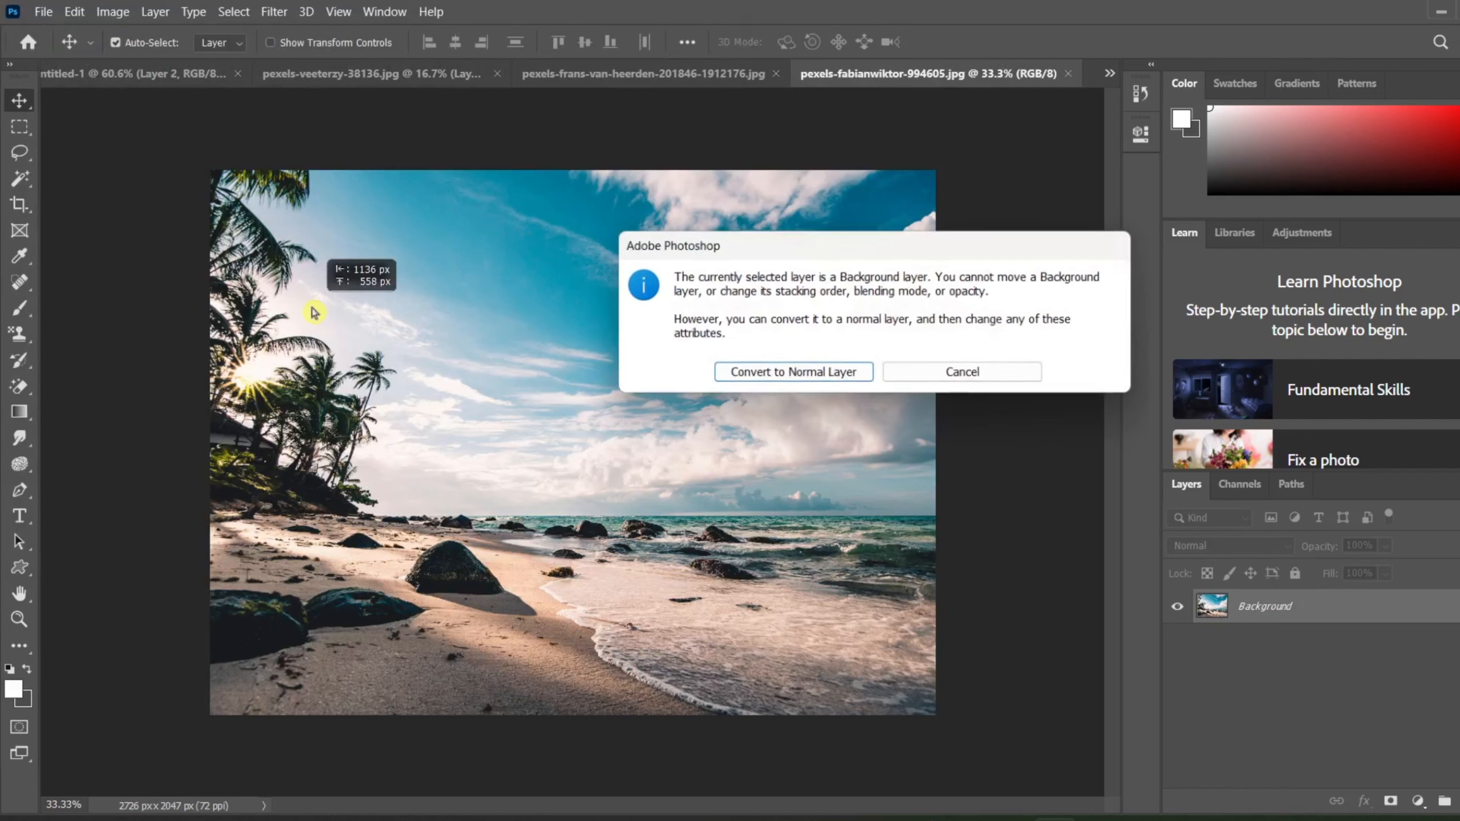
pyautogui.click(737, 378)
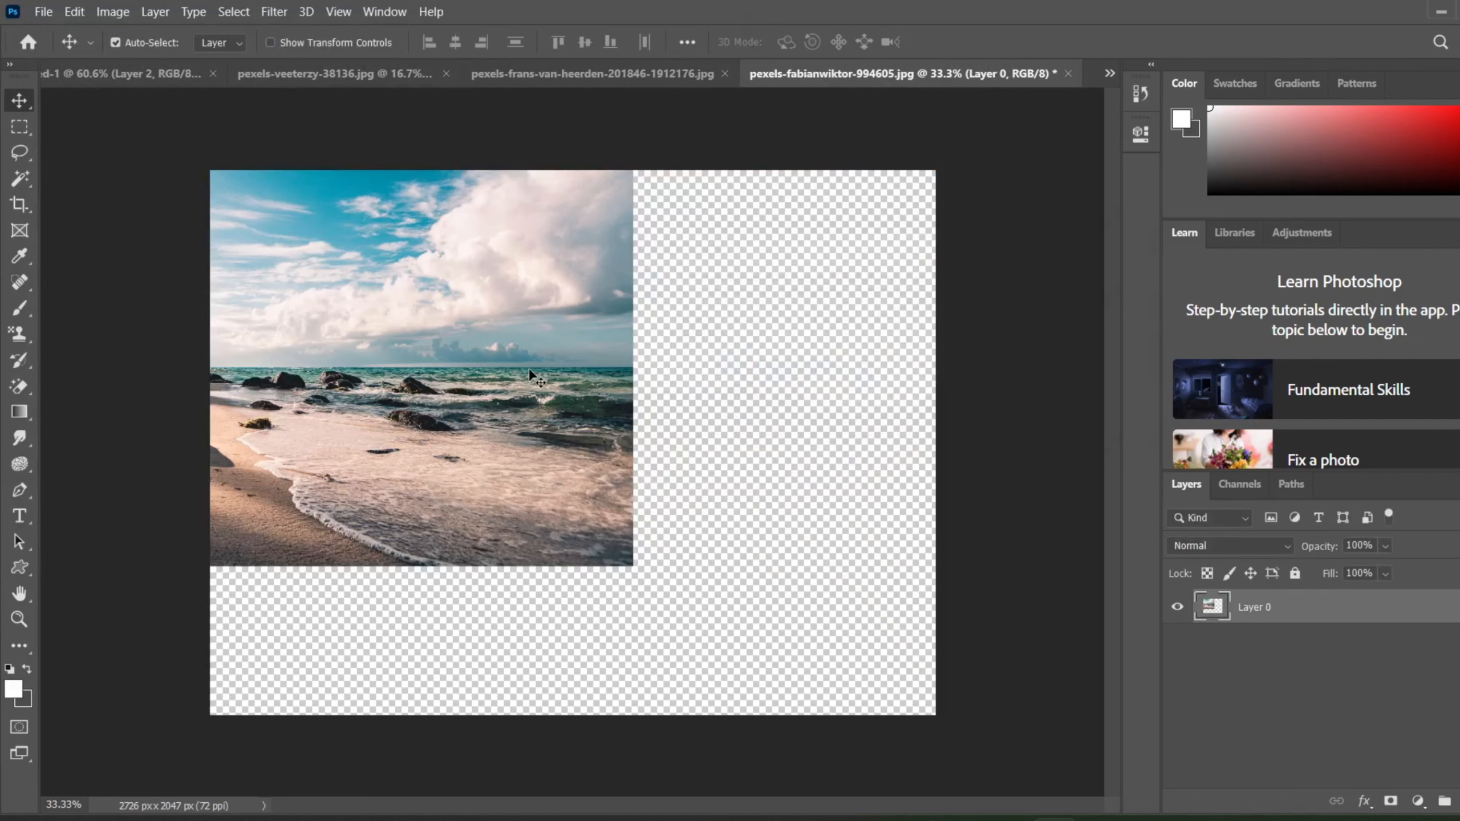
# Step: Copy the beach photo's layer into the Untitled-1 document and place it at the top of the layer stack
pyautogui.moveTo(472, 336); pyautogui.dragTo(496, 384)
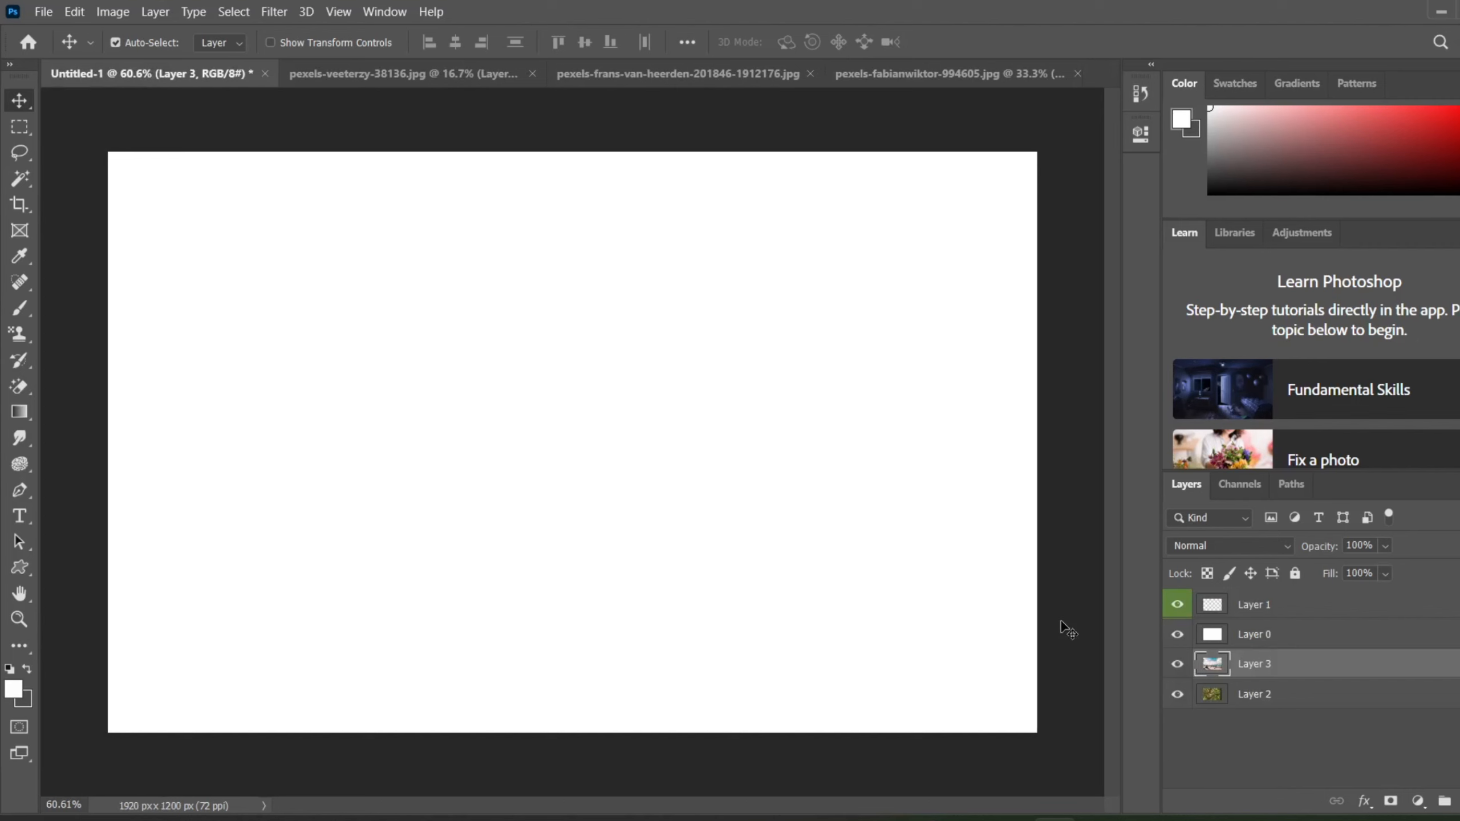
pyautogui.moveTo(1245, 666); pyautogui.dragTo(1249, 596)
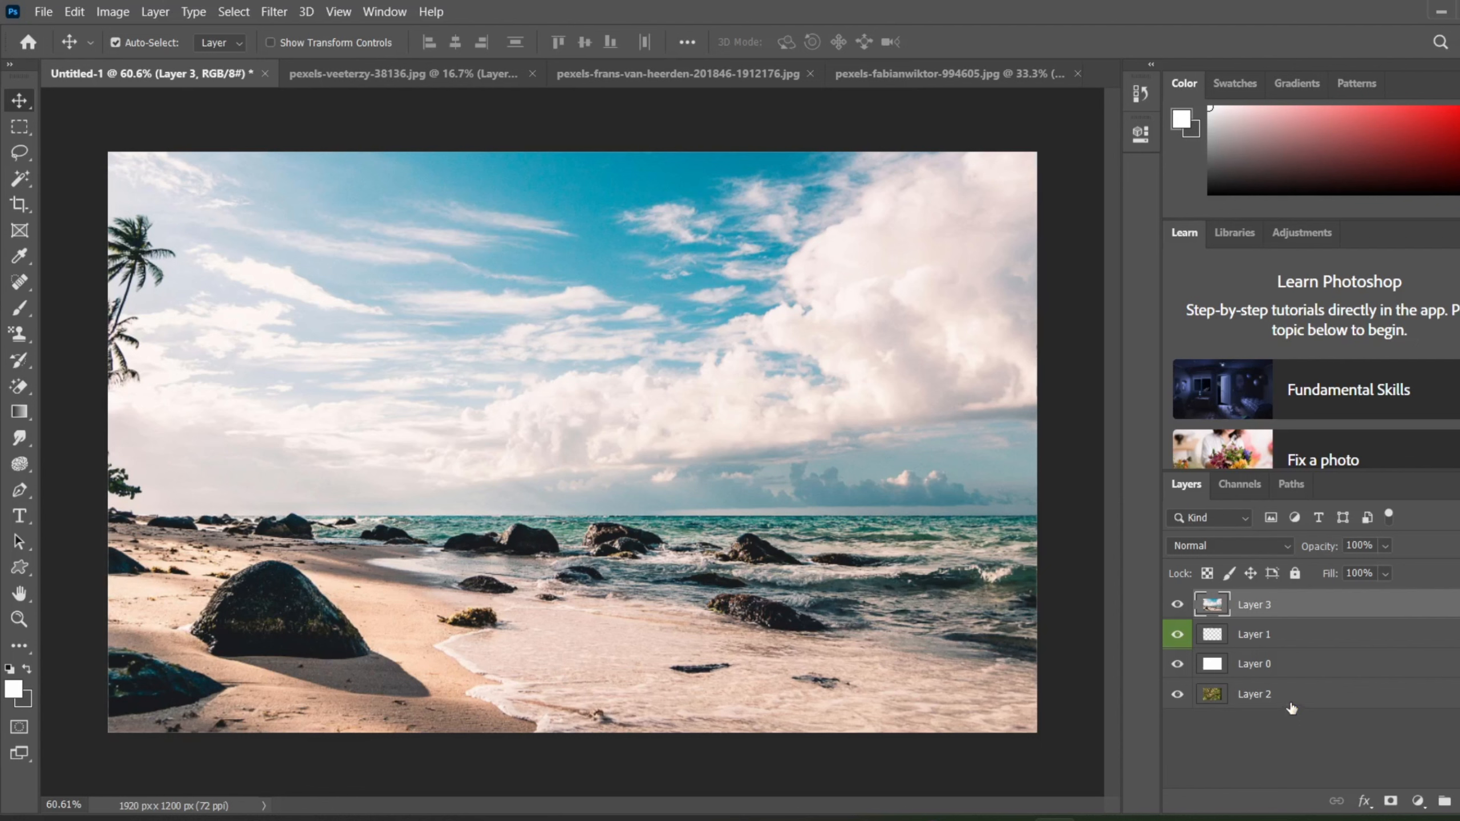
# Step: Move the tree photo's Layer 2 to the top of the layer stack and hide it
pyautogui.moveTo(1287, 694); pyautogui.dragTo(1281, 633)
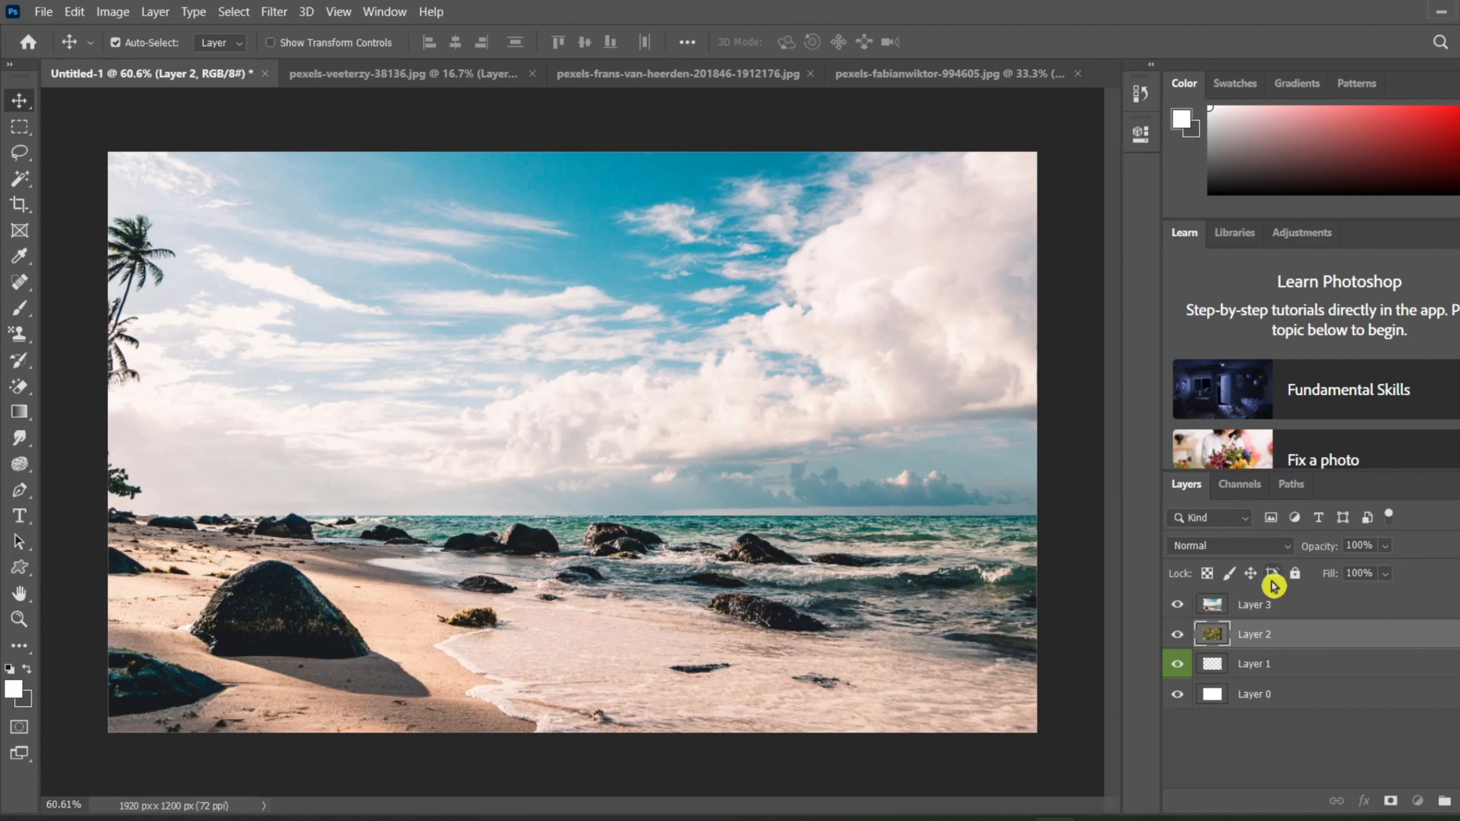
pyautogui.moveTo(1239, 637); pyautogui.dragTo(1229, 605)
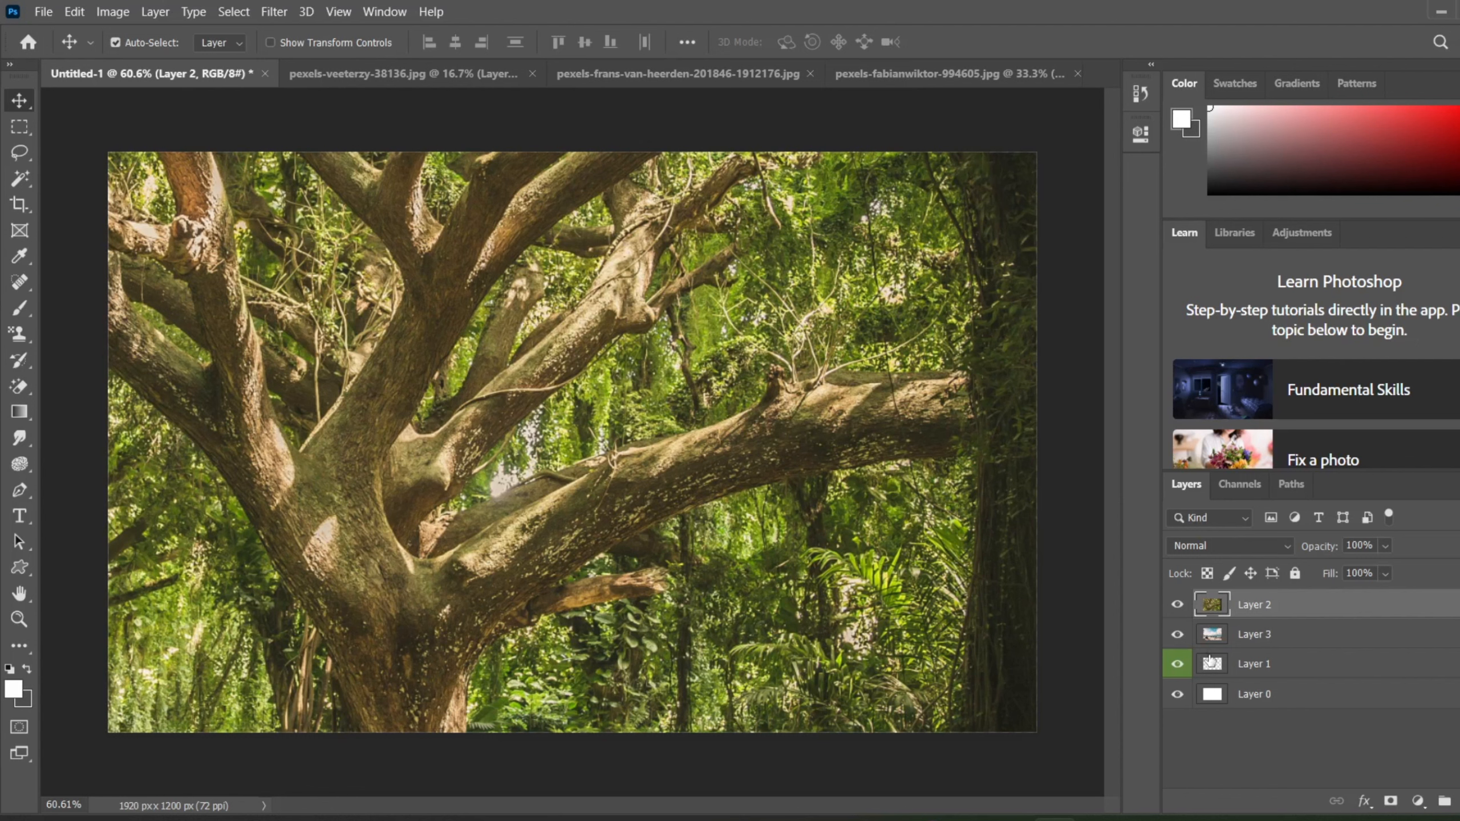
pyautogui.click(1177, 604)
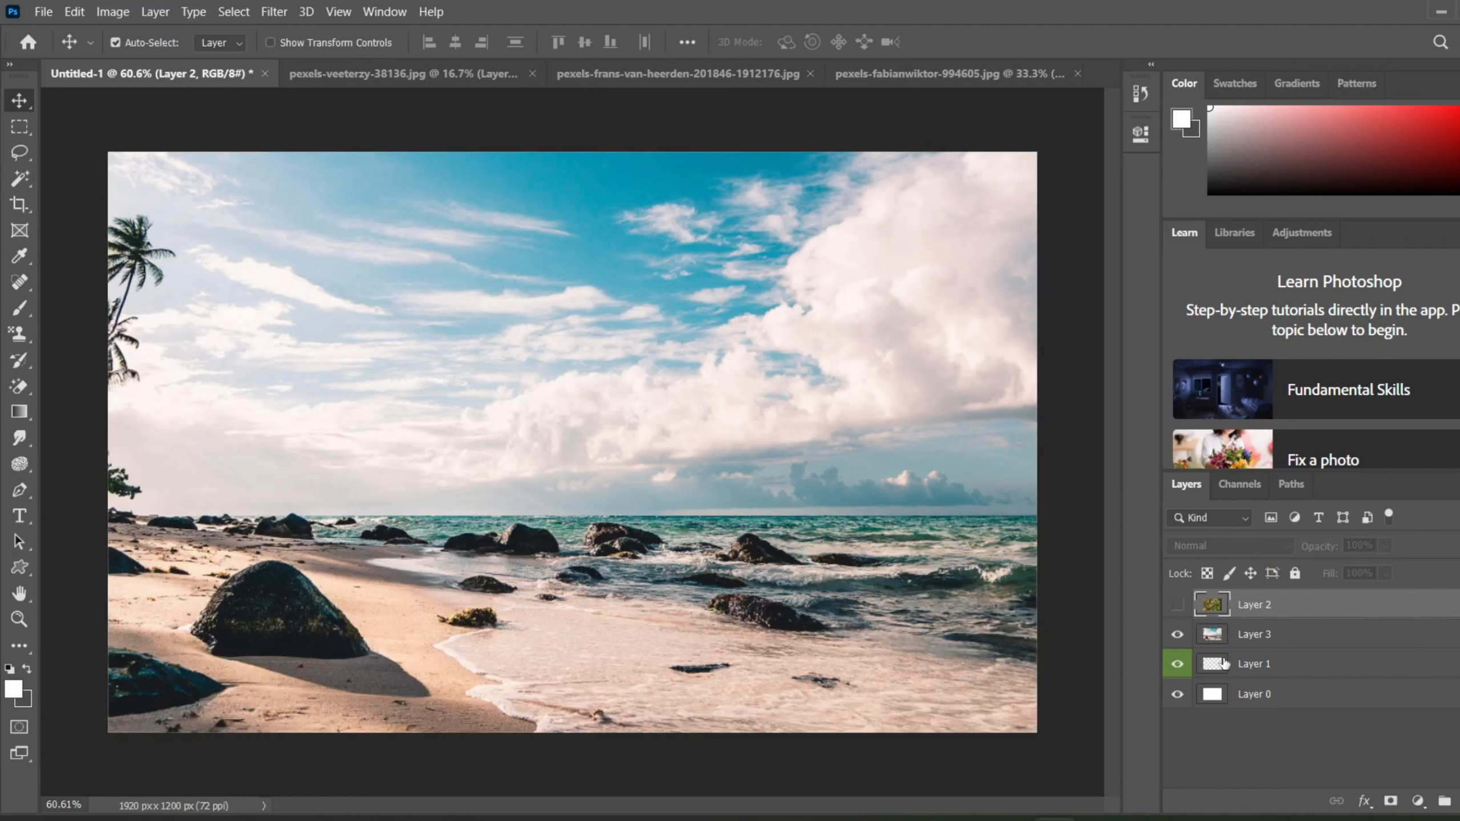
# Step: Toggle the visibility of the beach photo's Layer 3 and the green-labelled Layer 1 off and back on
pyautogui.click(1209, 636)
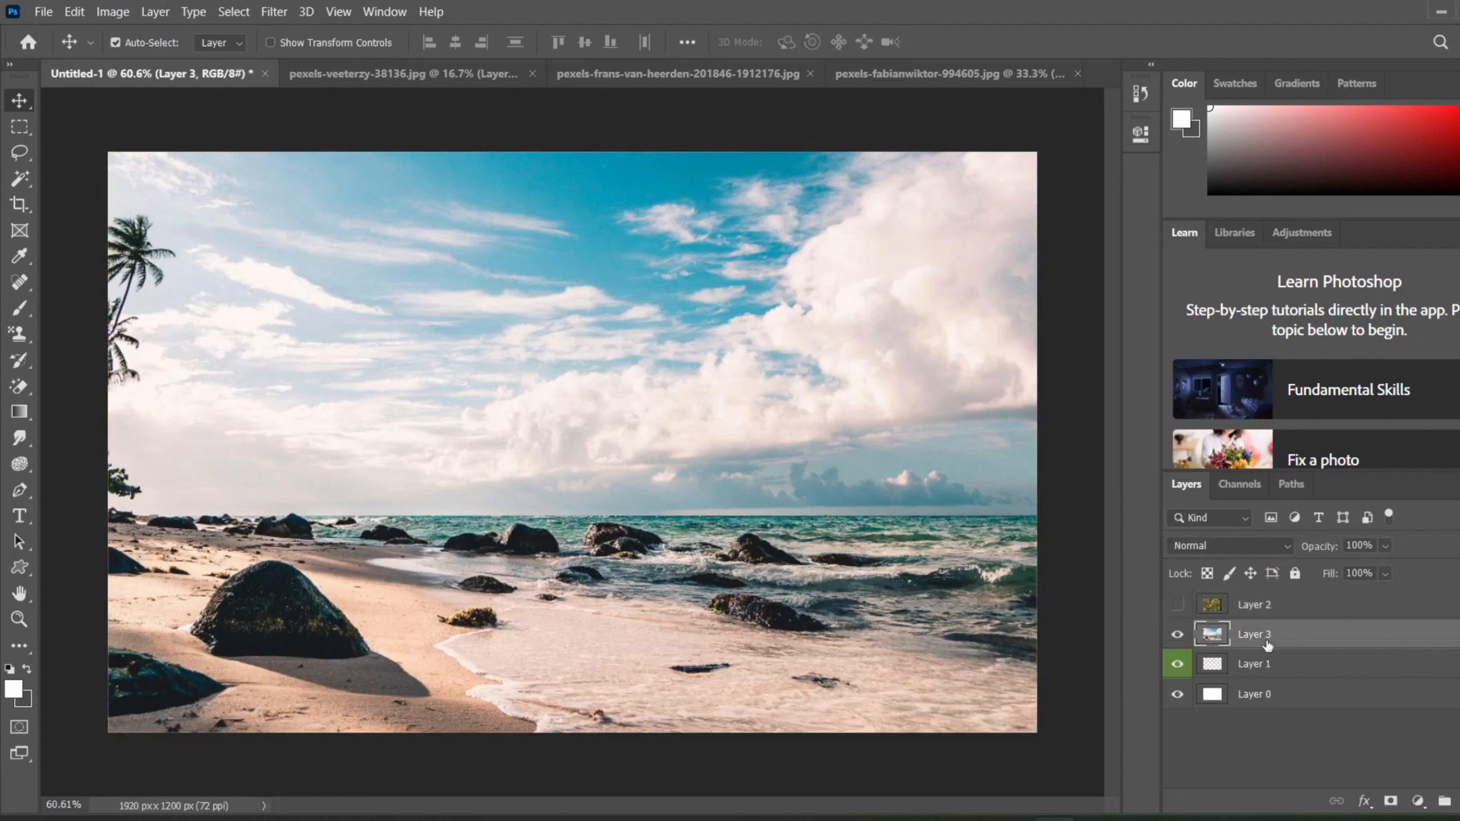
pyautogui.click(1177, 637)
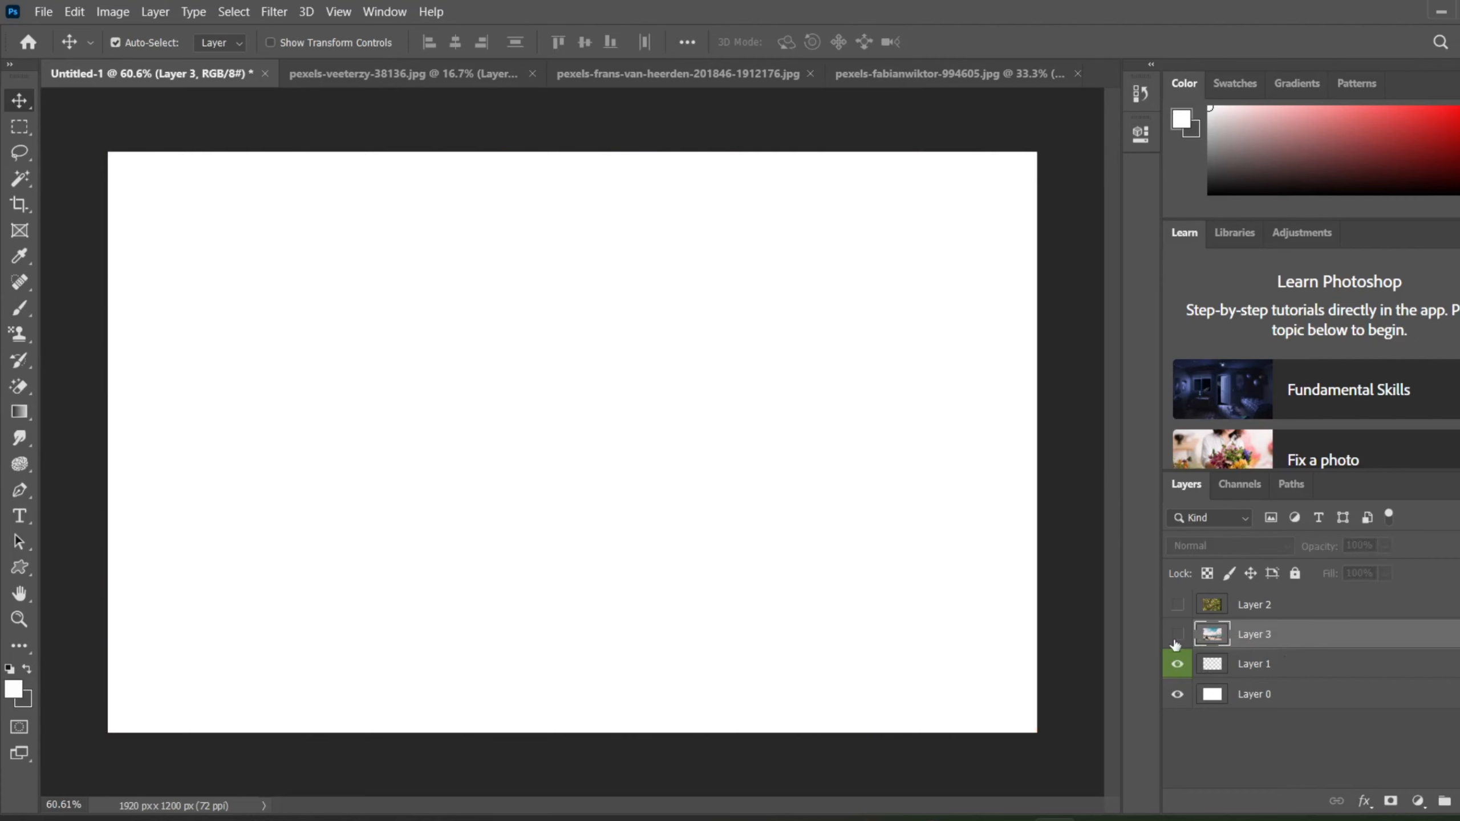
pyautogui.click(1177, 670)
pyautogui.click(1177, 667)
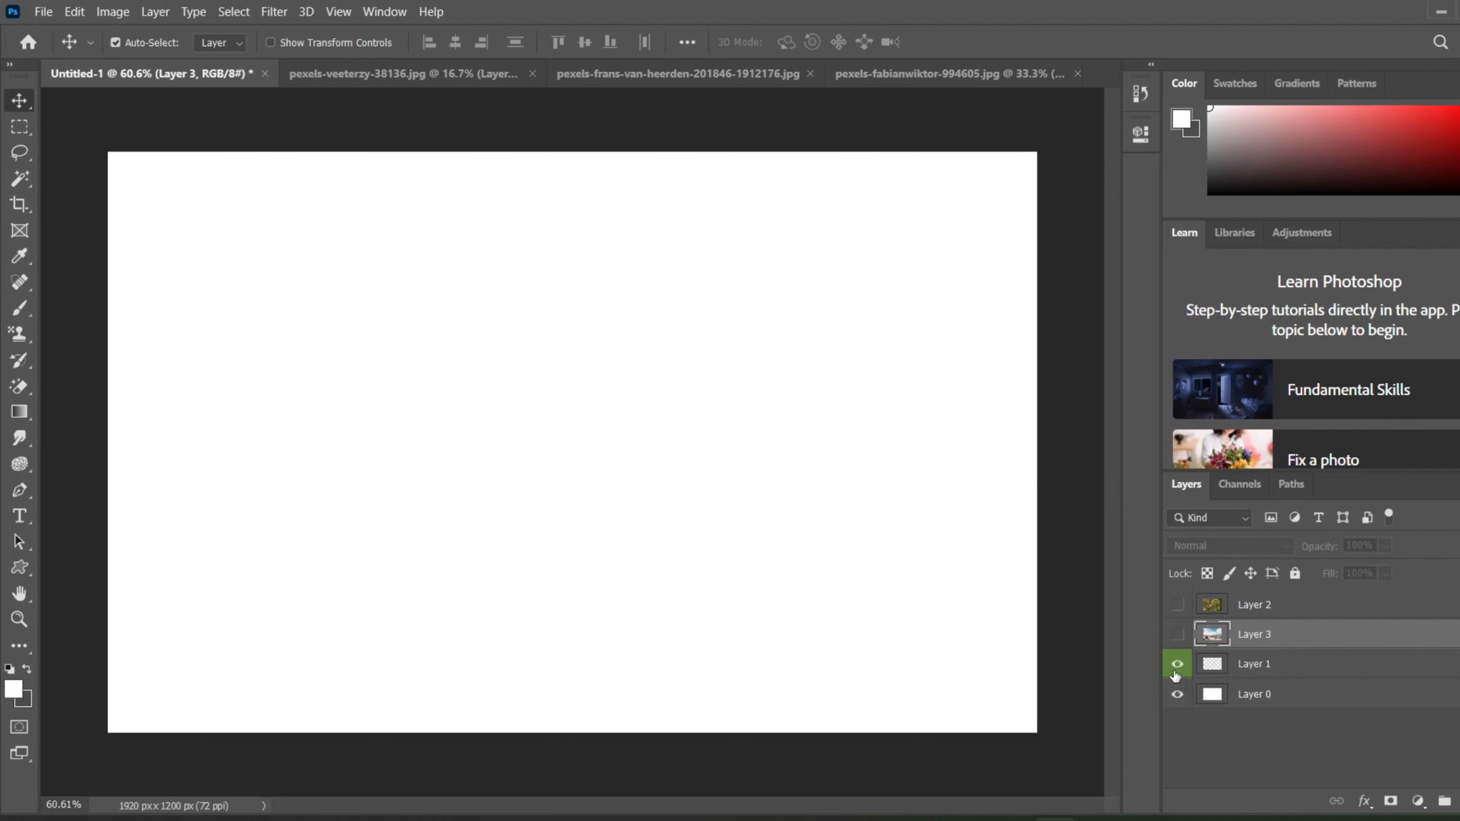
pyautogui.click(1177, 635)
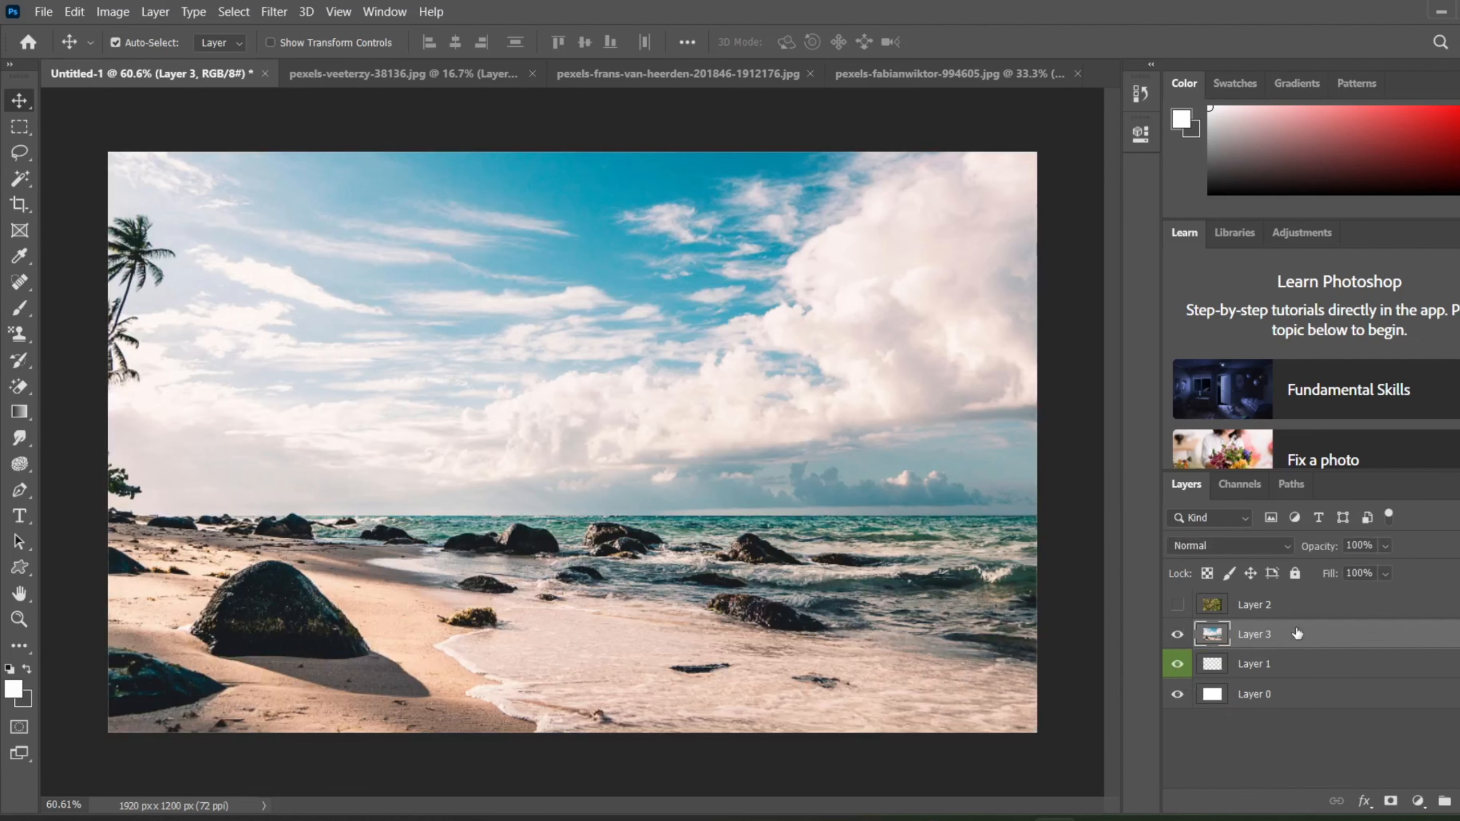
# Step: Move the beach photo's Layer 3 below Layer 0 and the hidden tree photo's Layer 2 beneath it
pyautogui.moveTo(1297, 634); pyautogui.dragTo(1297, 710)
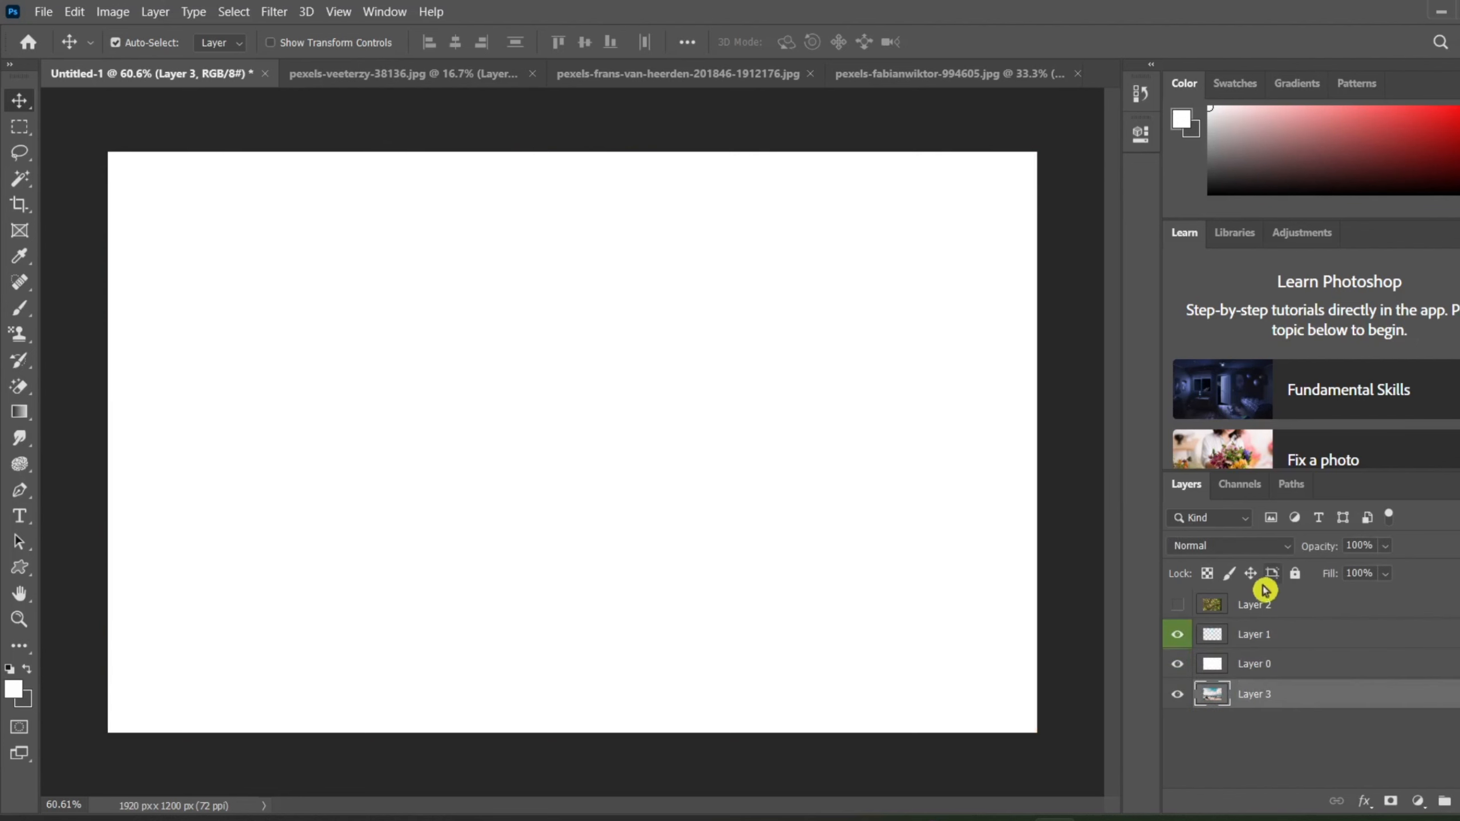
pyautogui.moveTo(1267, 604); pyautogui.dragTo(1273, 717)
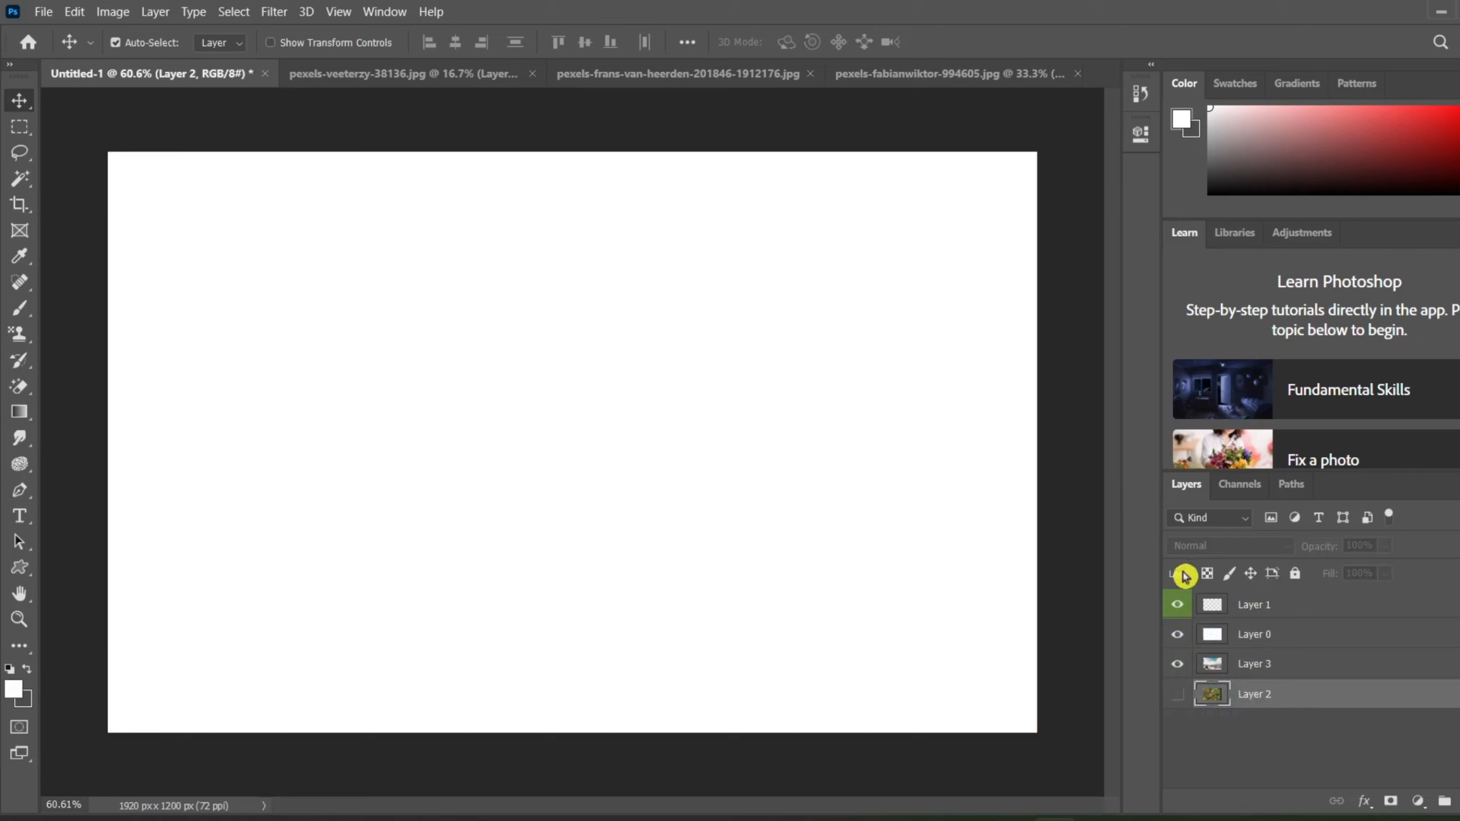
# Step: Delete the green-labelled Layer 1 and move the hidden tree photo's Layer 2 to the top of the stack
pyautogui.click(1250, 605)
pyautogui.press('Delete')
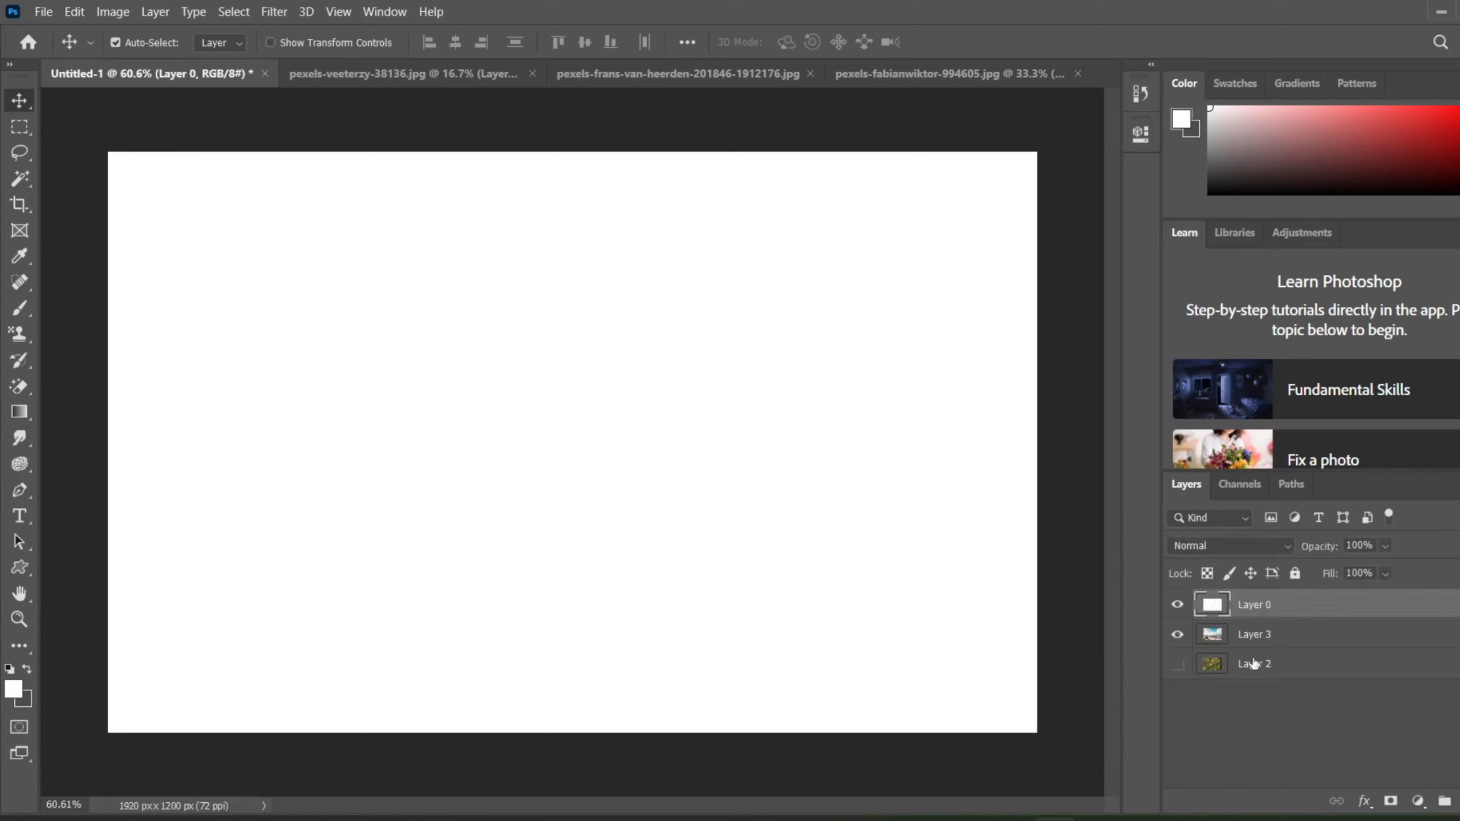
pyautogui.click(1255, 669)
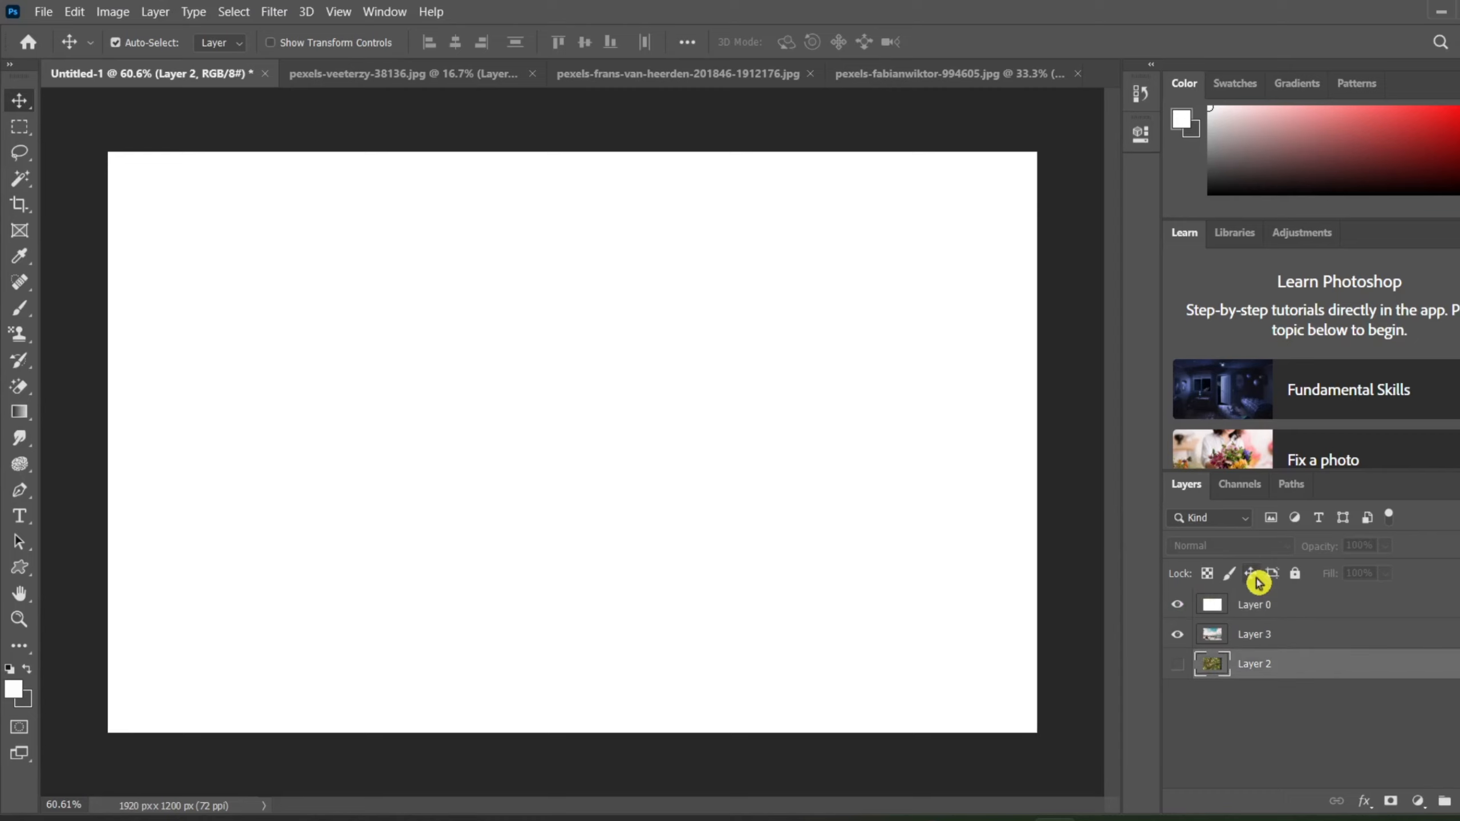
pyautogui.moveTo(1233, 667); pyautogui.dragTo(1239, 601)
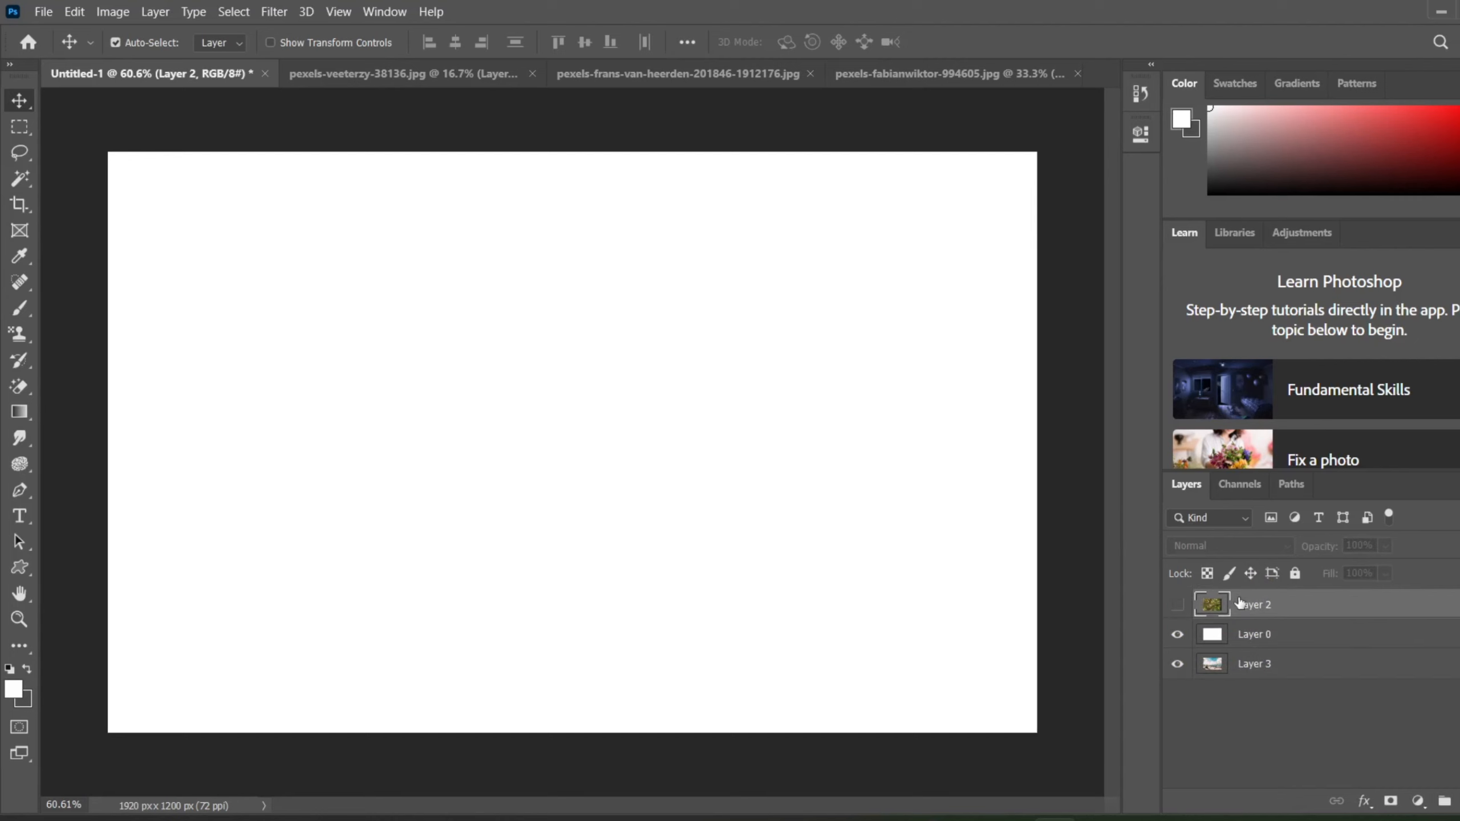
# Step: Convert the beach photo's Layer 3 into the document's Background using Background from Layer
pyautogui.click(115, 12)
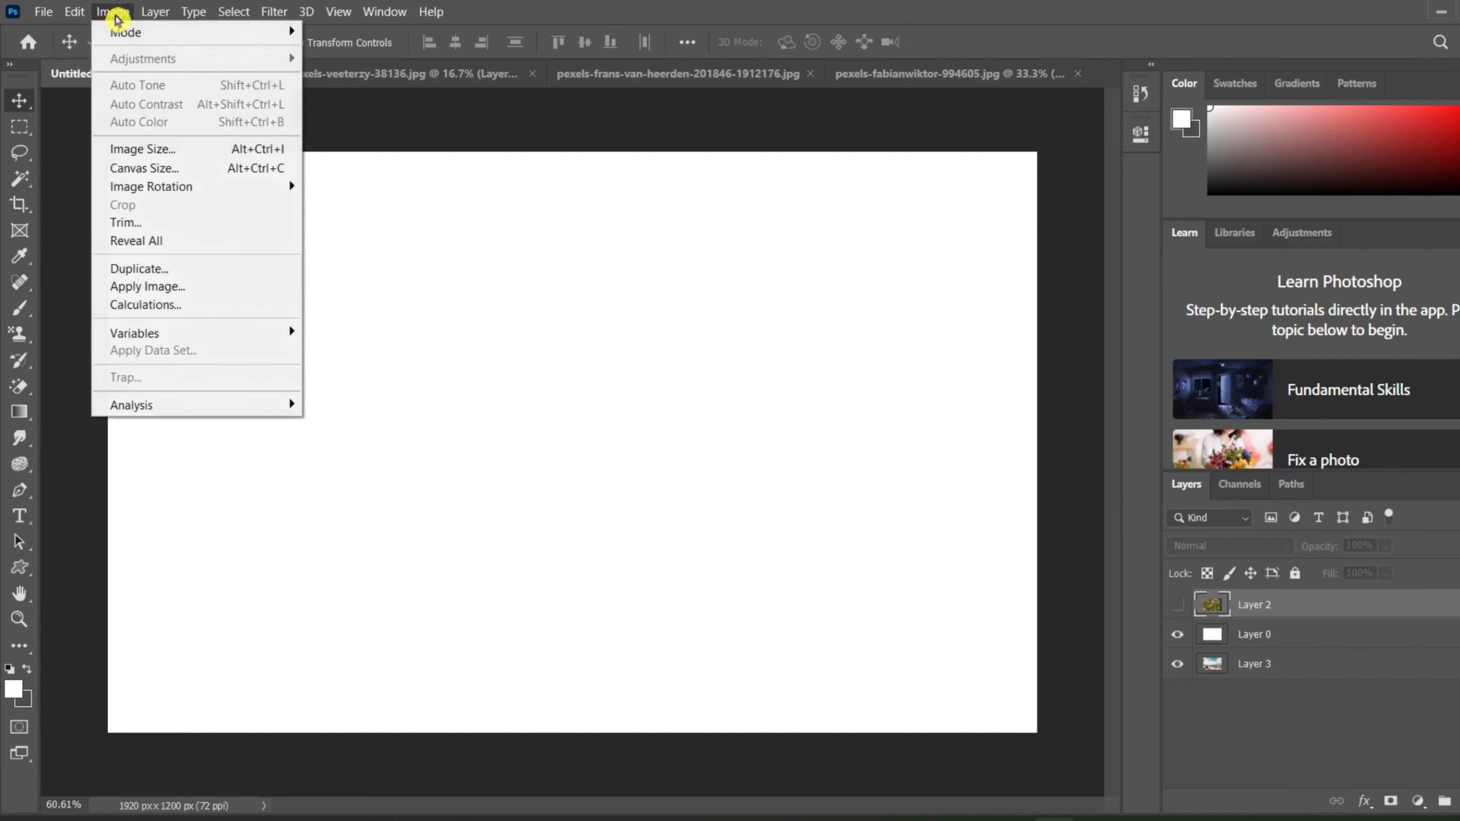
pyautogui.moveTo(155, 12)
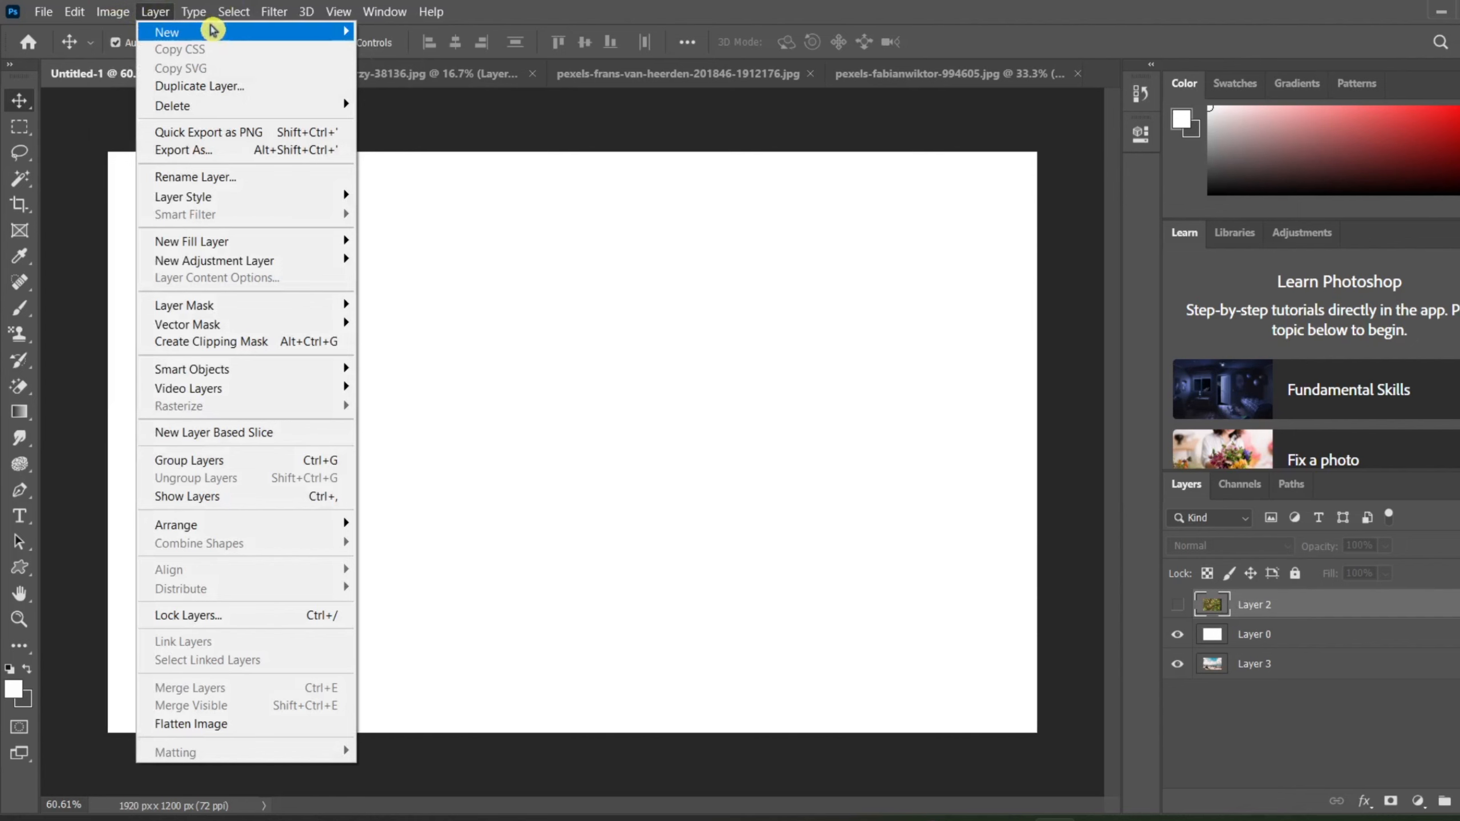
pyautogui.moveTo(213, 30)
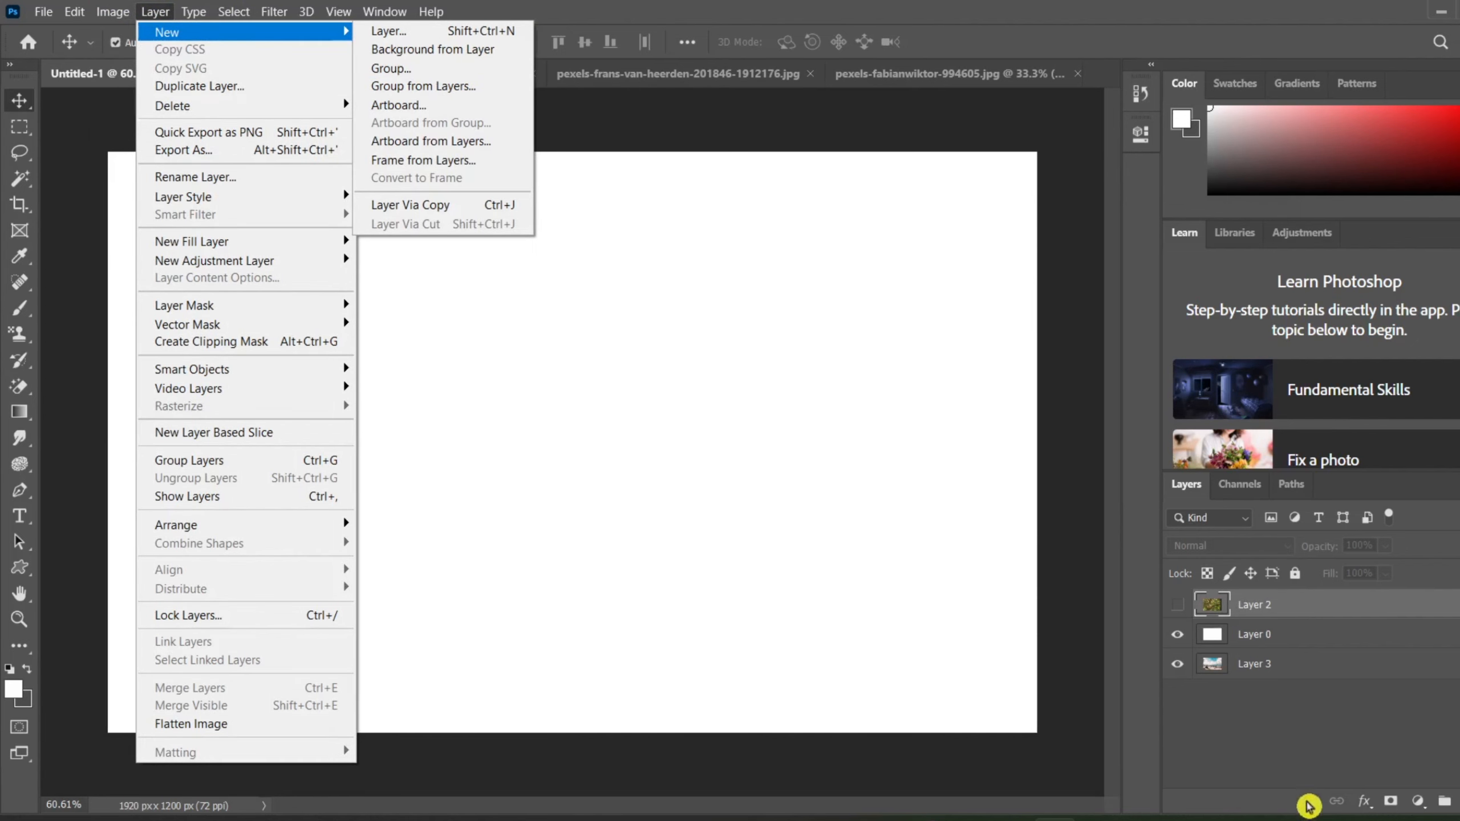
pyautogui.click(1301, 679)
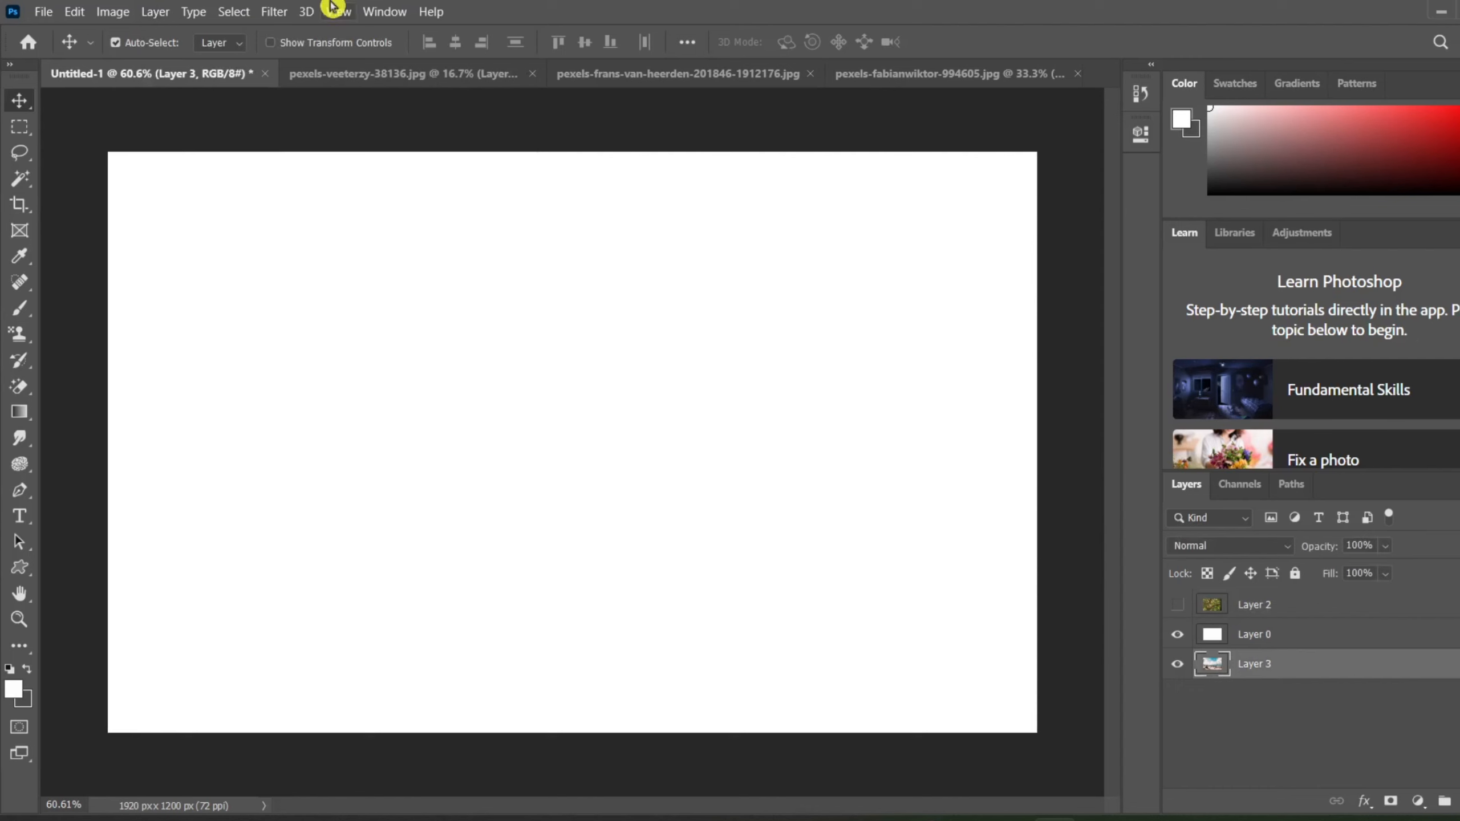
pyautogui.click(157, 13)
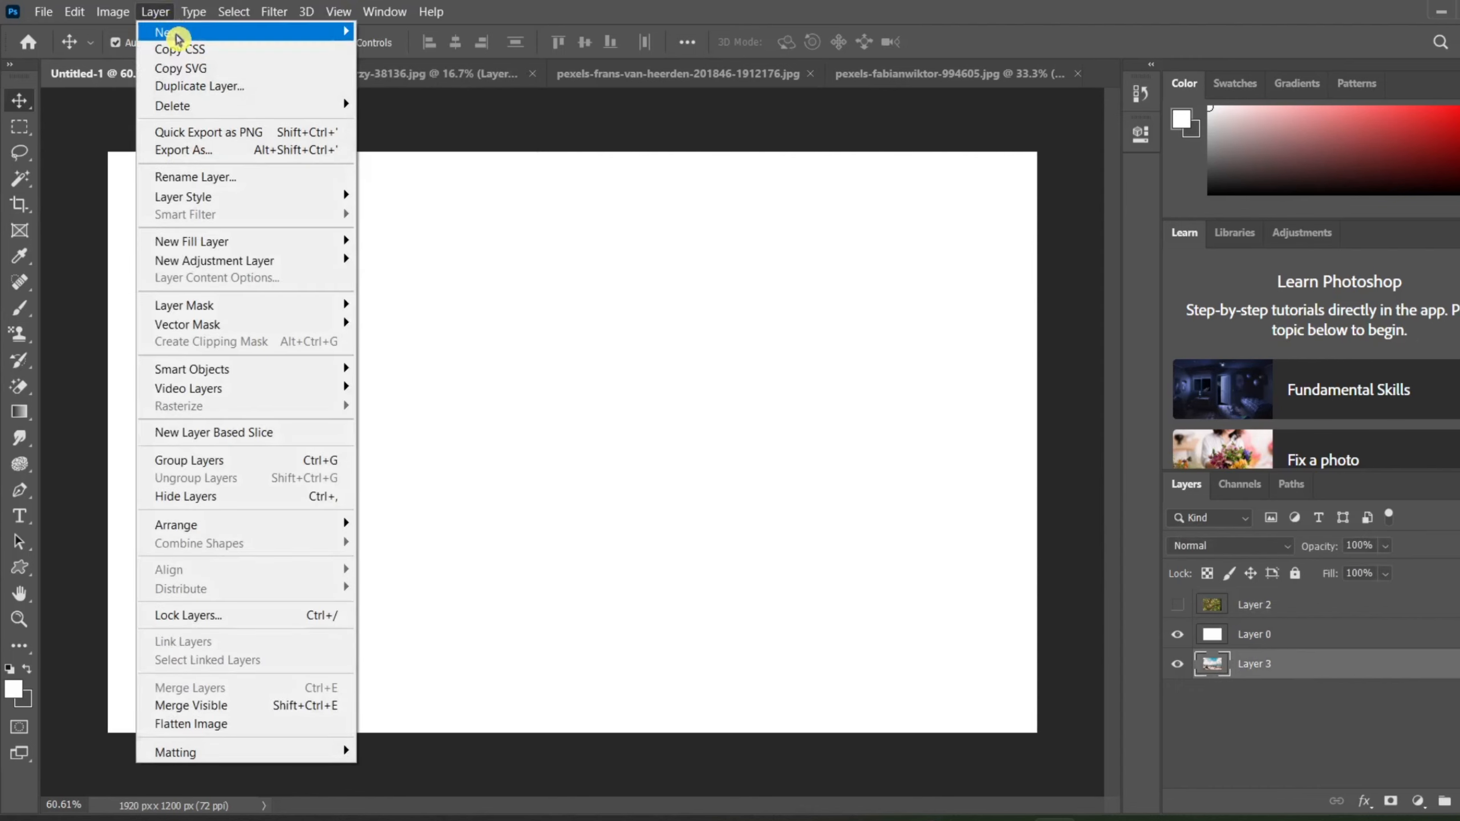
pyautogui.moveTo(176, 39)
pyautogui.click(468, 51)
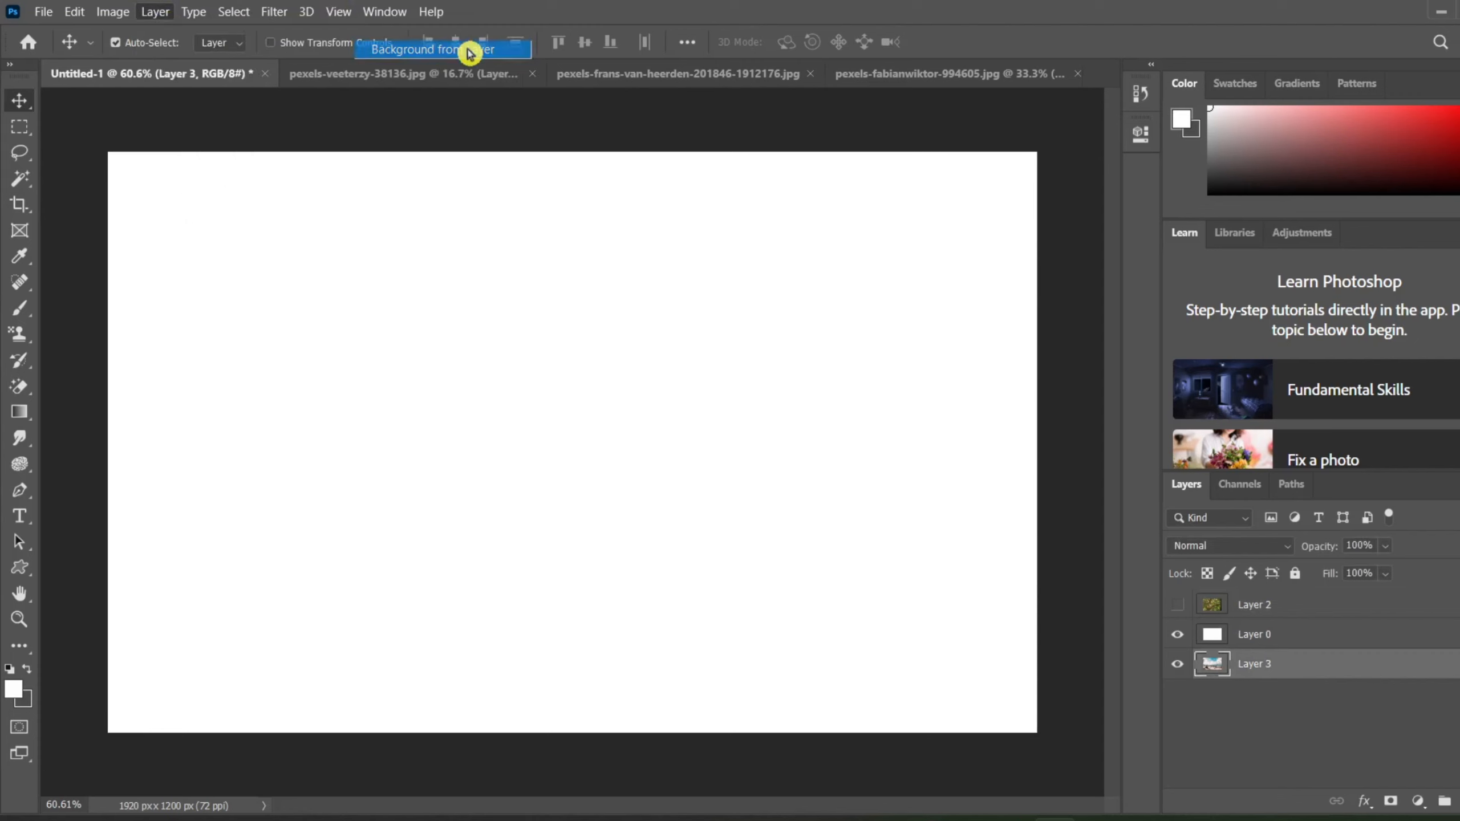
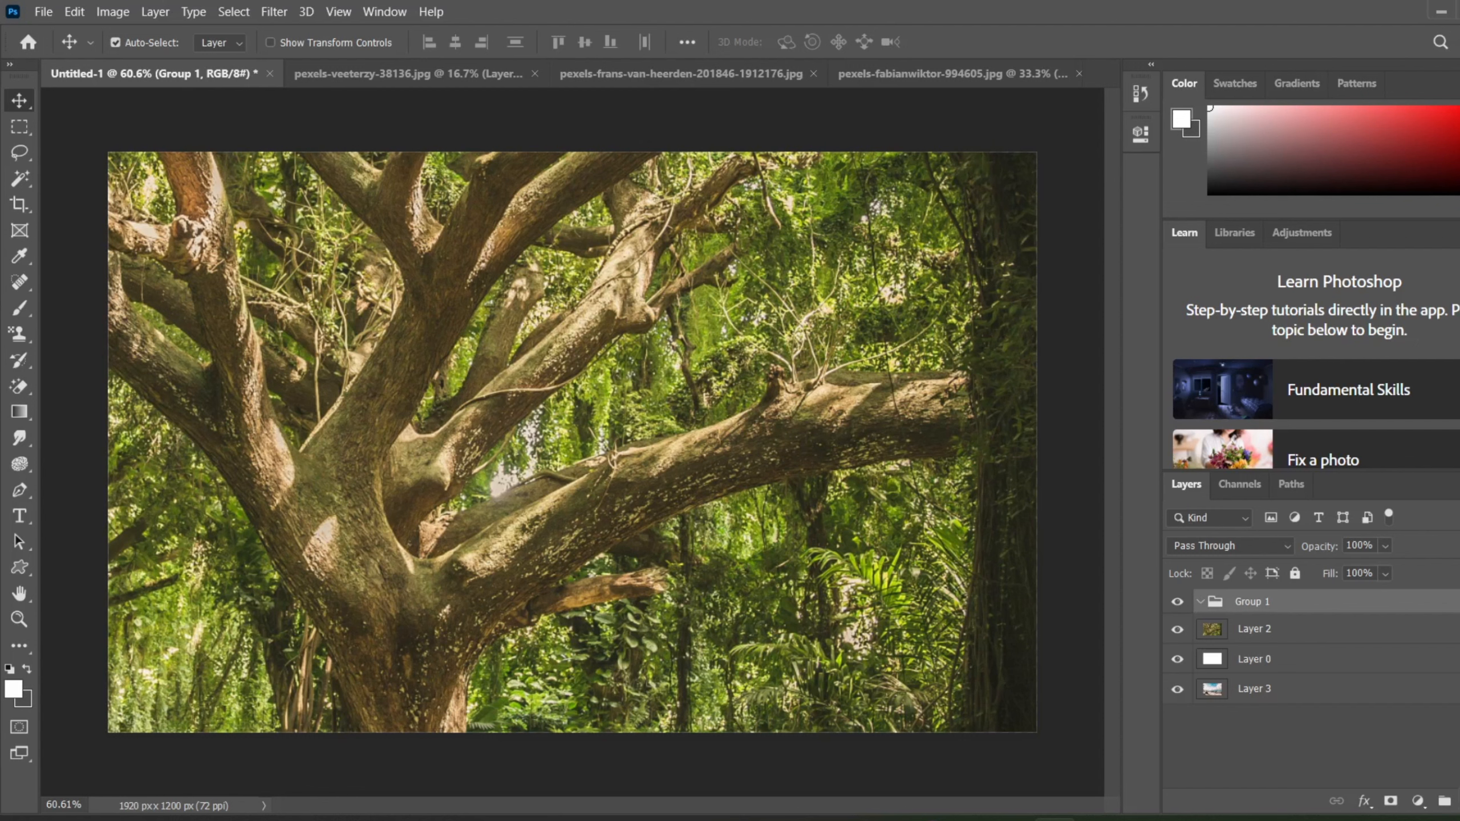
# Step: Add fourteen empty layers inside Group 1
pyautogui.hotkey('ctrl', 'shift', 'alt', 'n')
pyautogui.hotkey('ctrl', 'shift', 'alt', 'n')
pyautogui.hotkey('ctrl', 'shift', 'alt', 'n')
pyautogui.hotkey('ctrl', 'shift', 'alt', 'n')
pyautogui.hotkey('ctrl', 'shift', 'alt', 'n')
pyautogui.hotkey('ctrl', 'shift', 'alt', 'n')
pyautogui.hotkey('ctrl', 'shift', 'alt', 'n')
pyautogui.hotkey('ctrl', 'shift', 'alt', 'n')
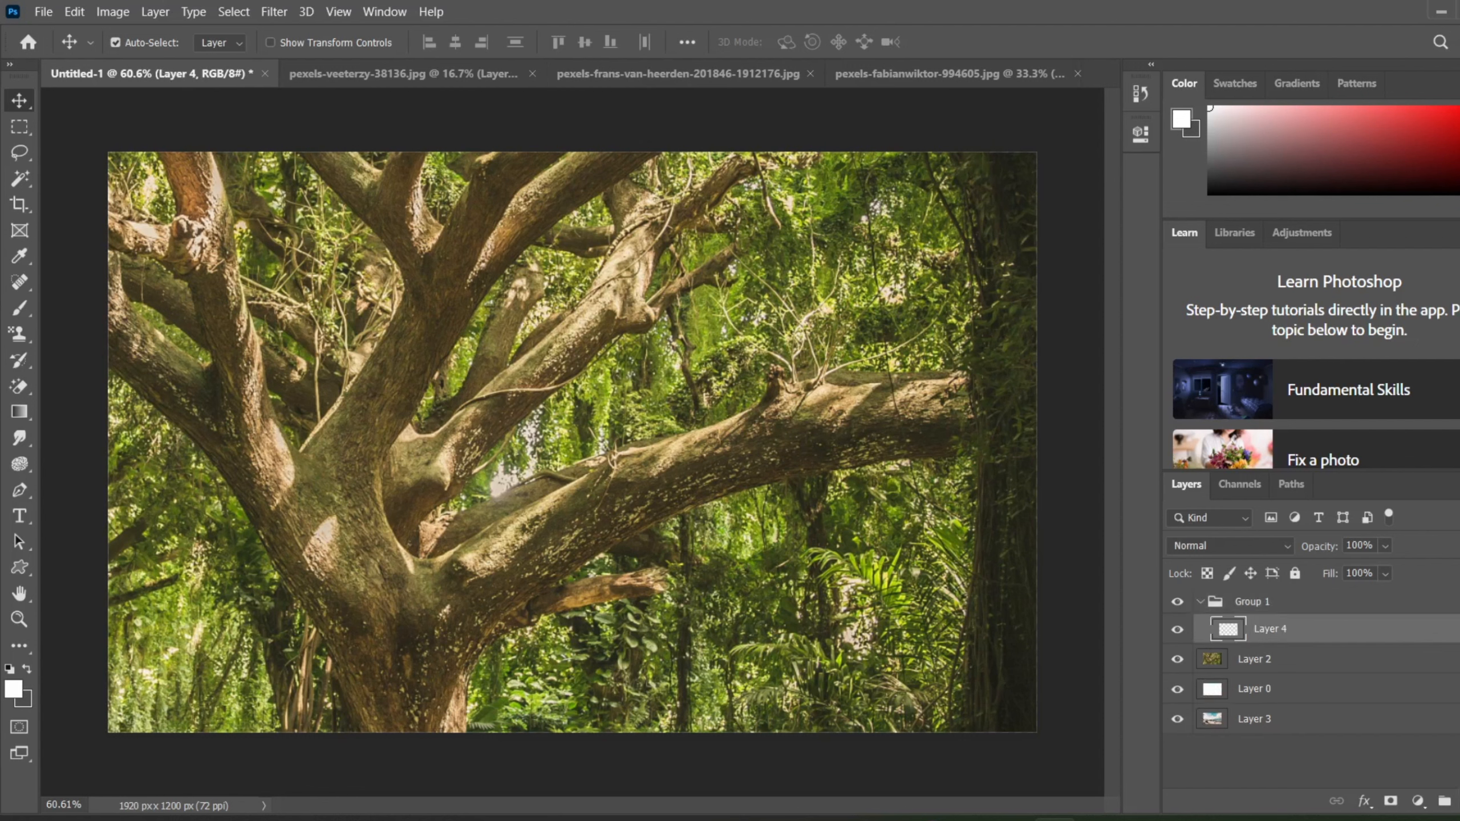
pyautogui.hotkey('ctrl', 'shift', 'alt', 'n')
pyautogui.hotkey('ctrl', 'shift', 'alt', 'n')
pyautogui.hotkey('ctrl', 'shift', 'alt', 'n')
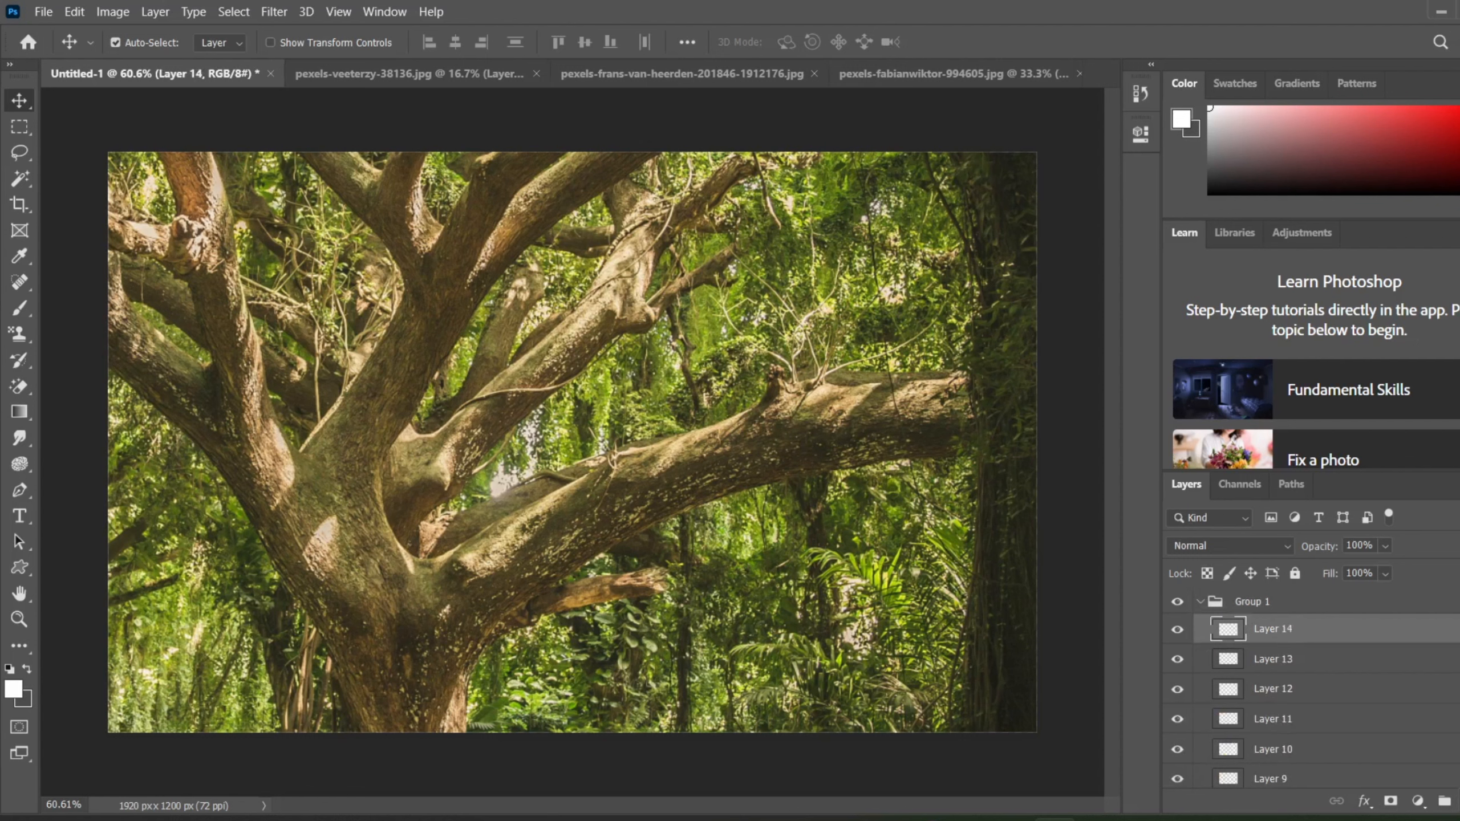
# Step: Make the layer list slightly taller and look through the empty layers inside Group 1
pyautogui.scroll(-2, 1387, 633)
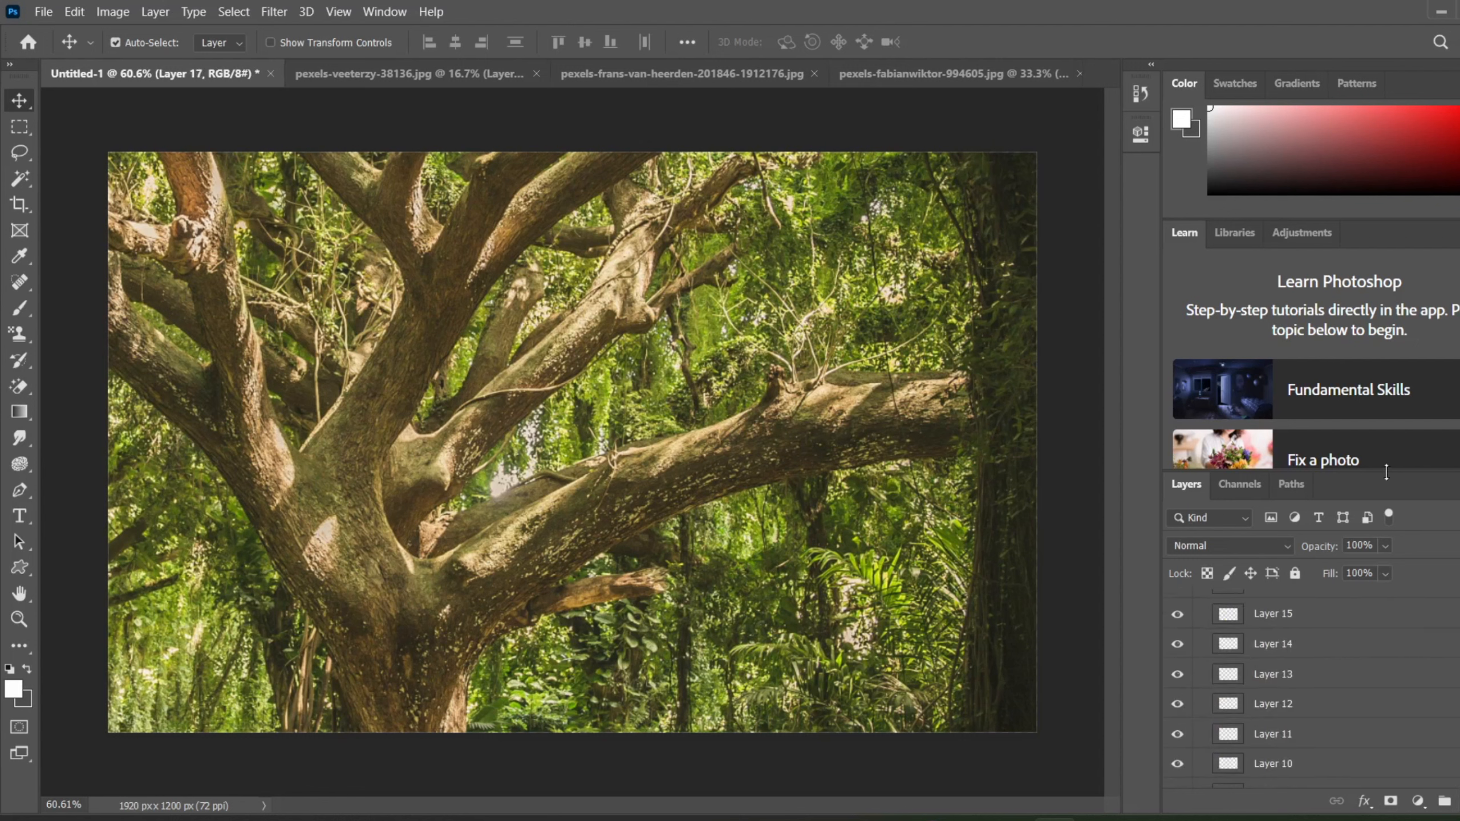
pyautogui.moveTo(1382, 471); pyautogui.dragTo(1369, 284)
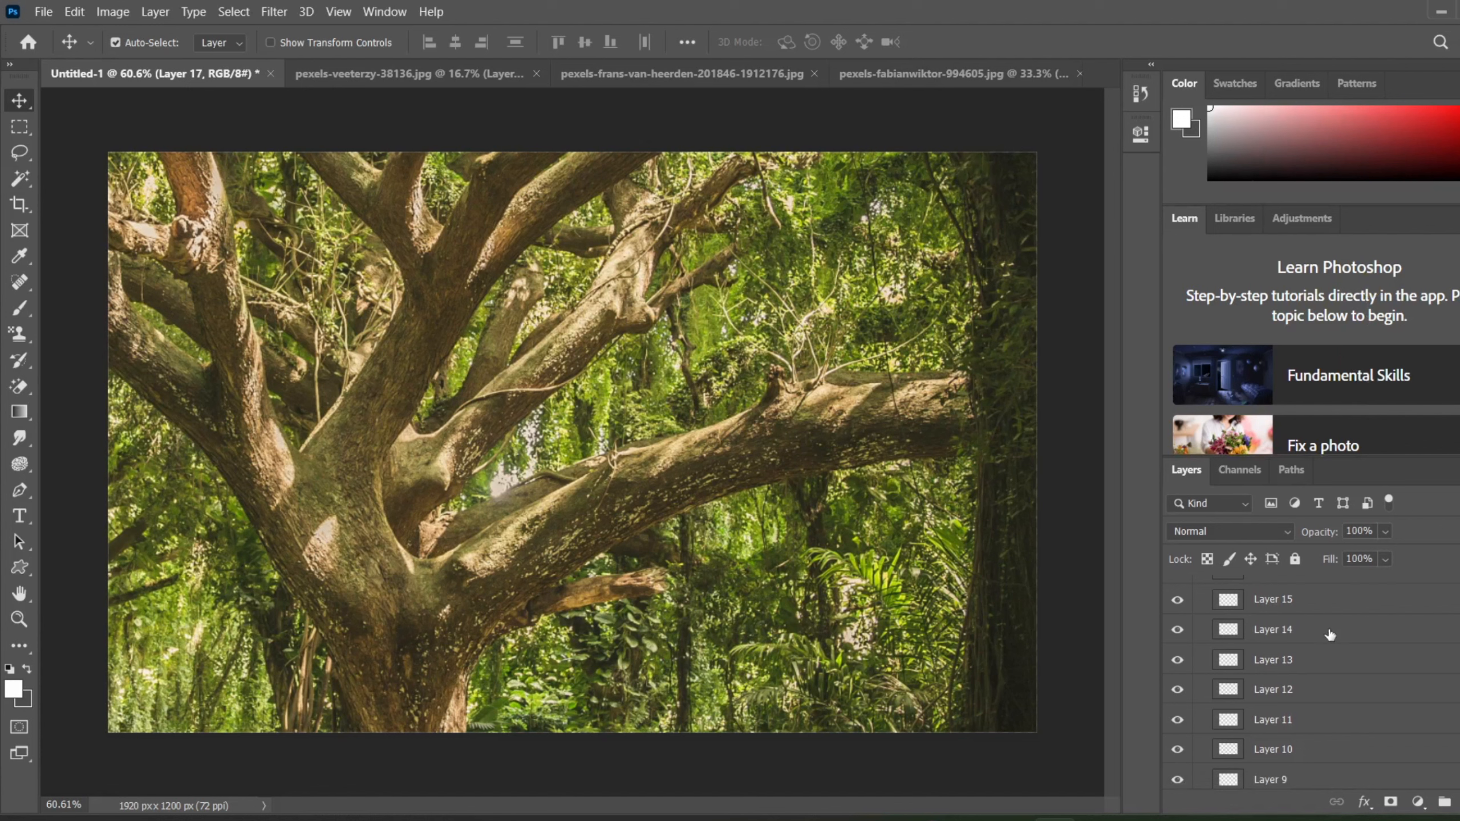
pyautogui.scroll(2, 1316, 679)
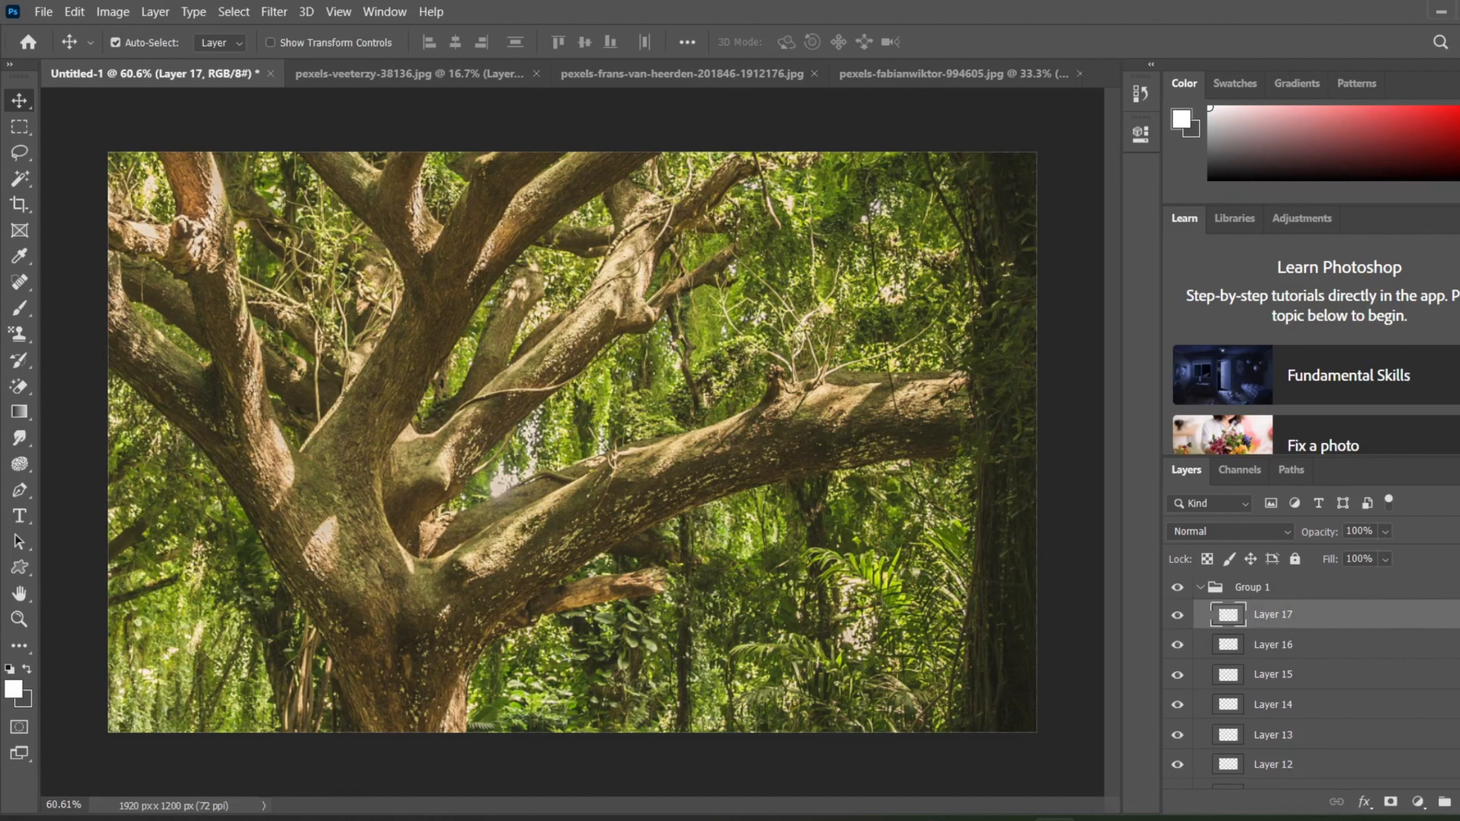
pyautogui.scroll(-8, 1316, 678)
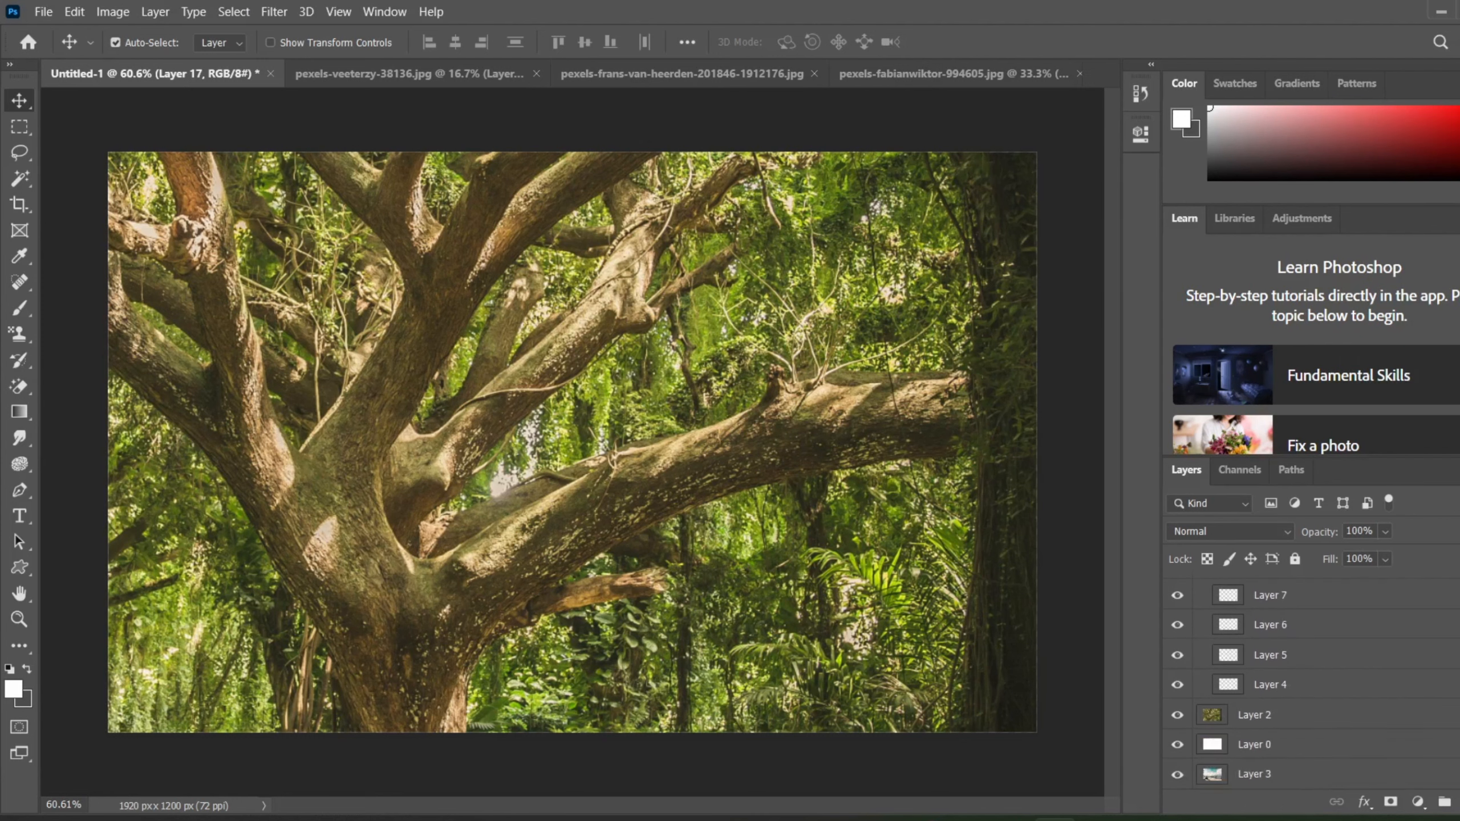
pyautogui.scroll(8, 1316, 678)
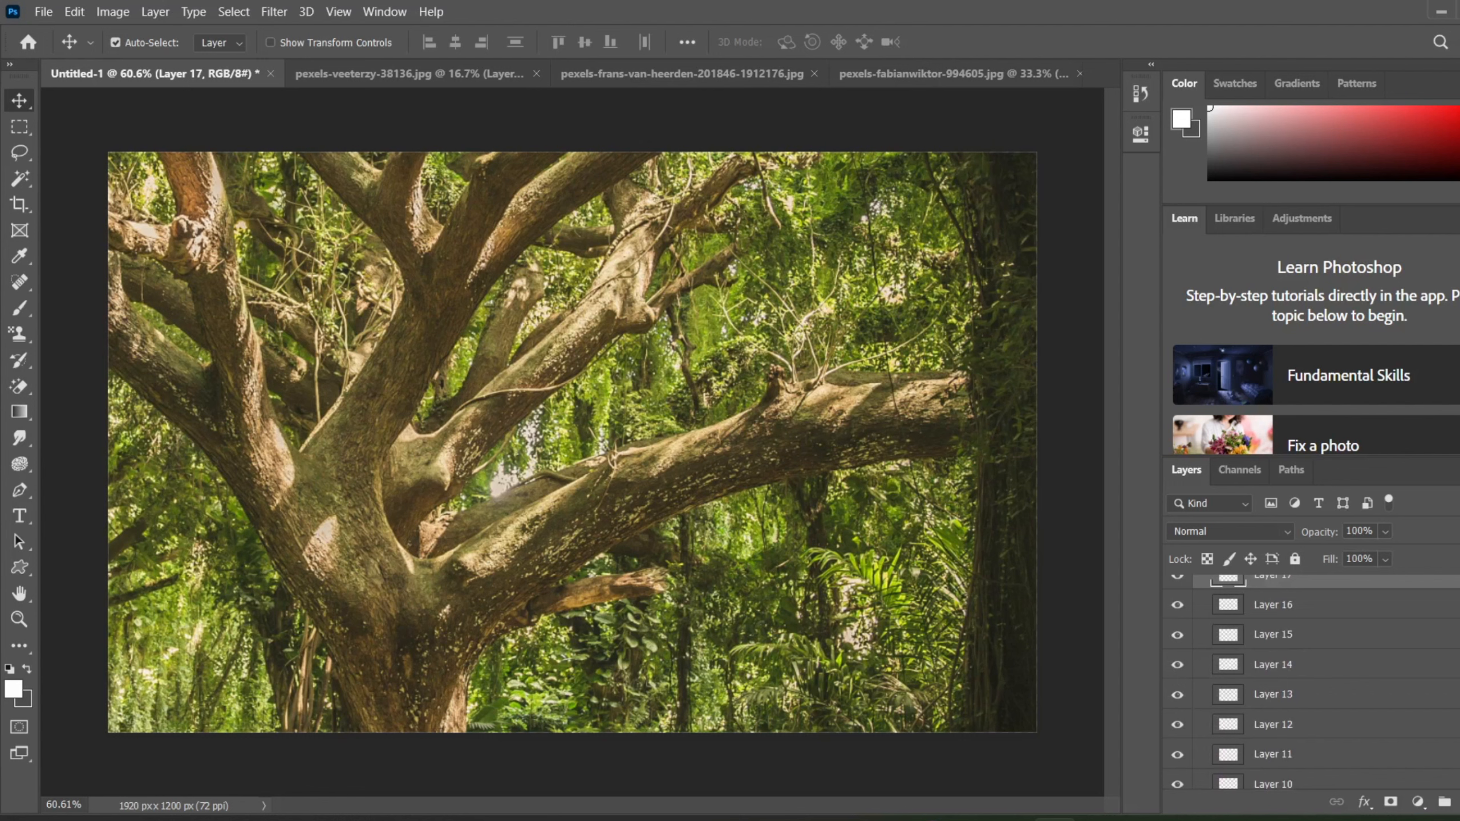
pyautogui.scroll(1, 1316, 679)
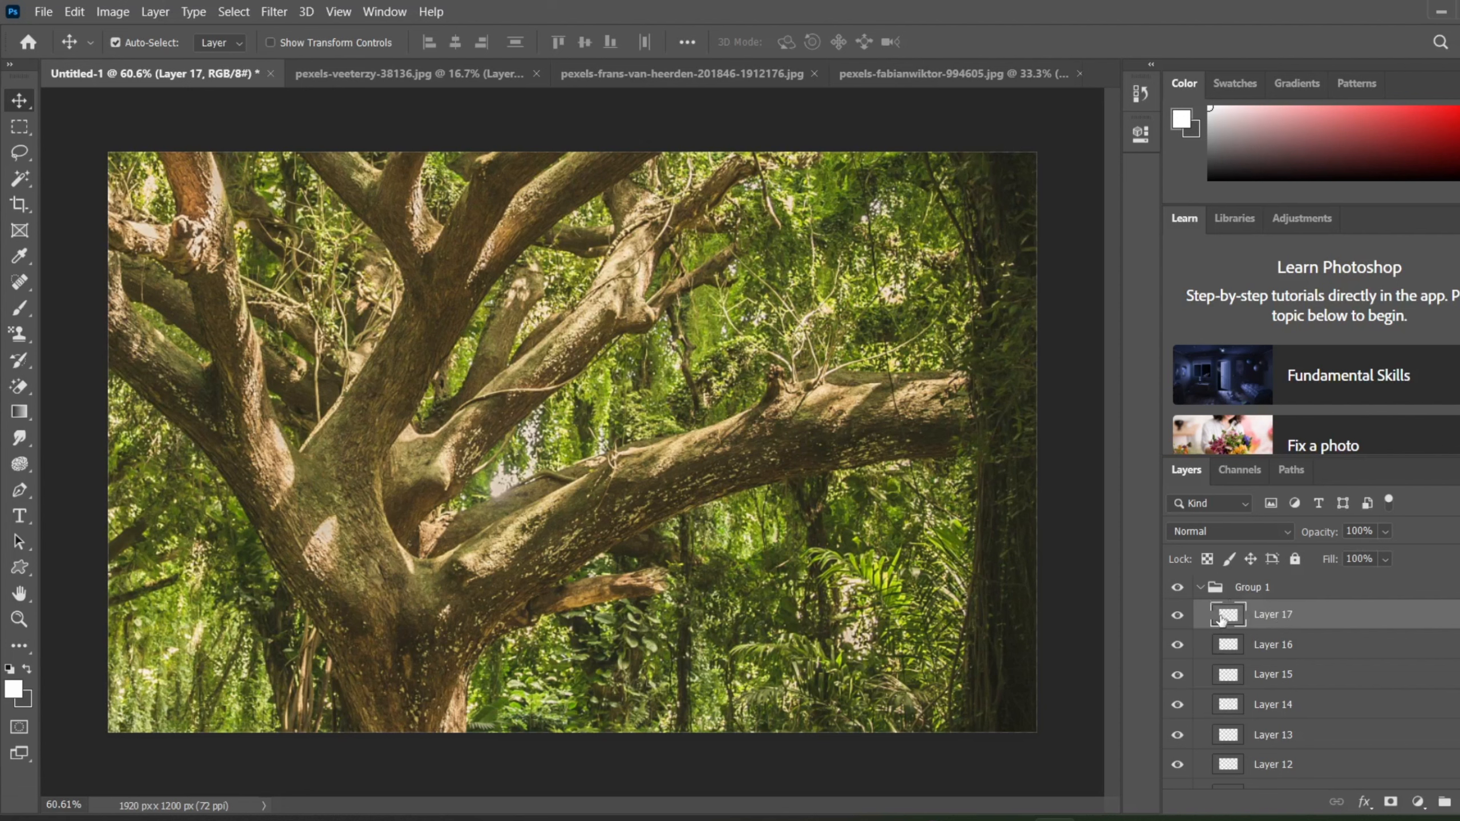
# Step: Collapse and re-expand Group 1, and look through the layers it contains
pyautogui.moveTo(1227, 613)
pyautogui.mouseDown()
pyautogui.moveTo(1204, 582)
pyautogui.moveTo(1228, 598)
pyautogui.mouseUp()
pyautogui.click(1200, 588)
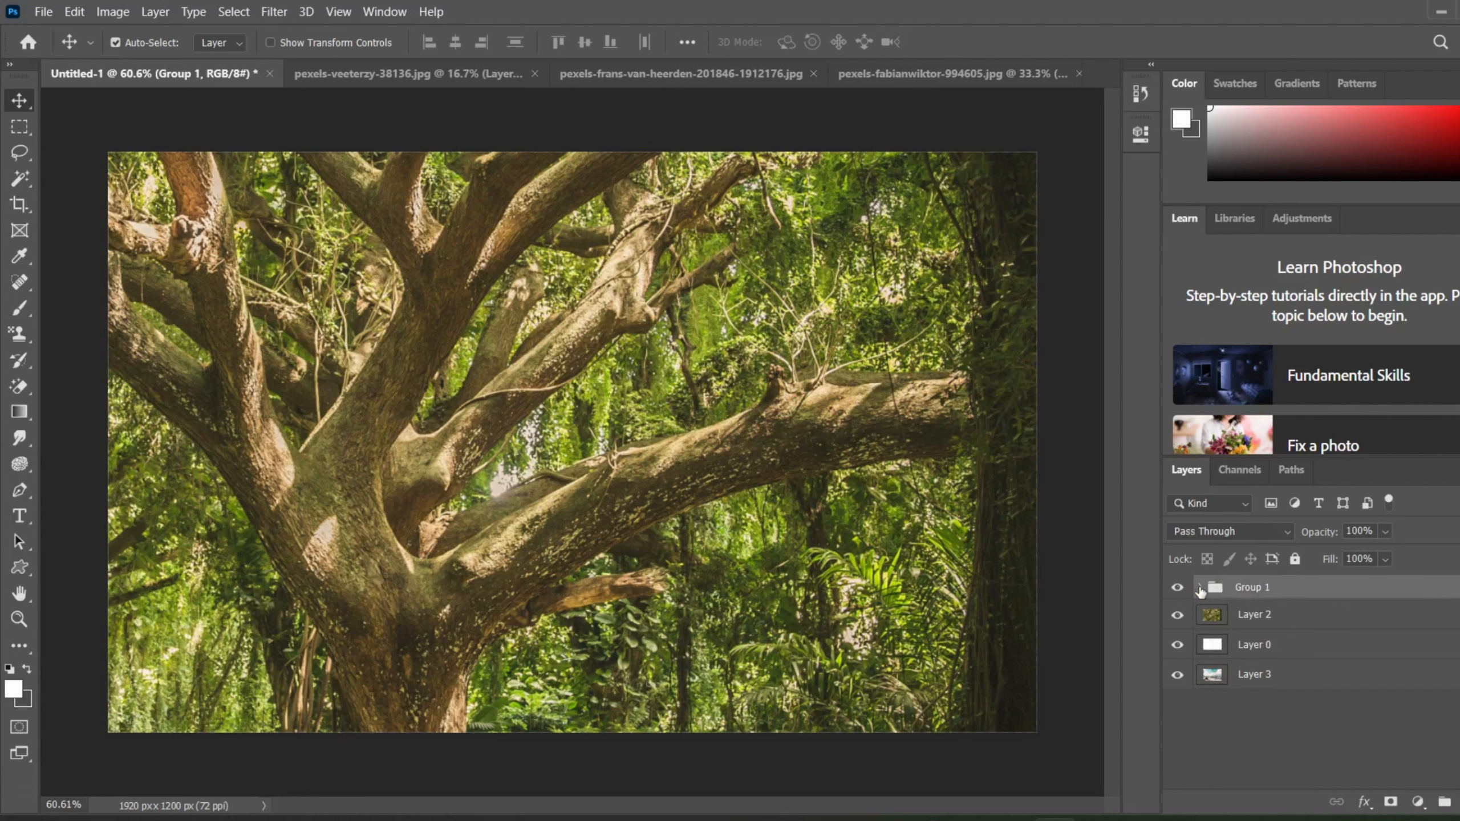
pyautogui.click(1199, 588)
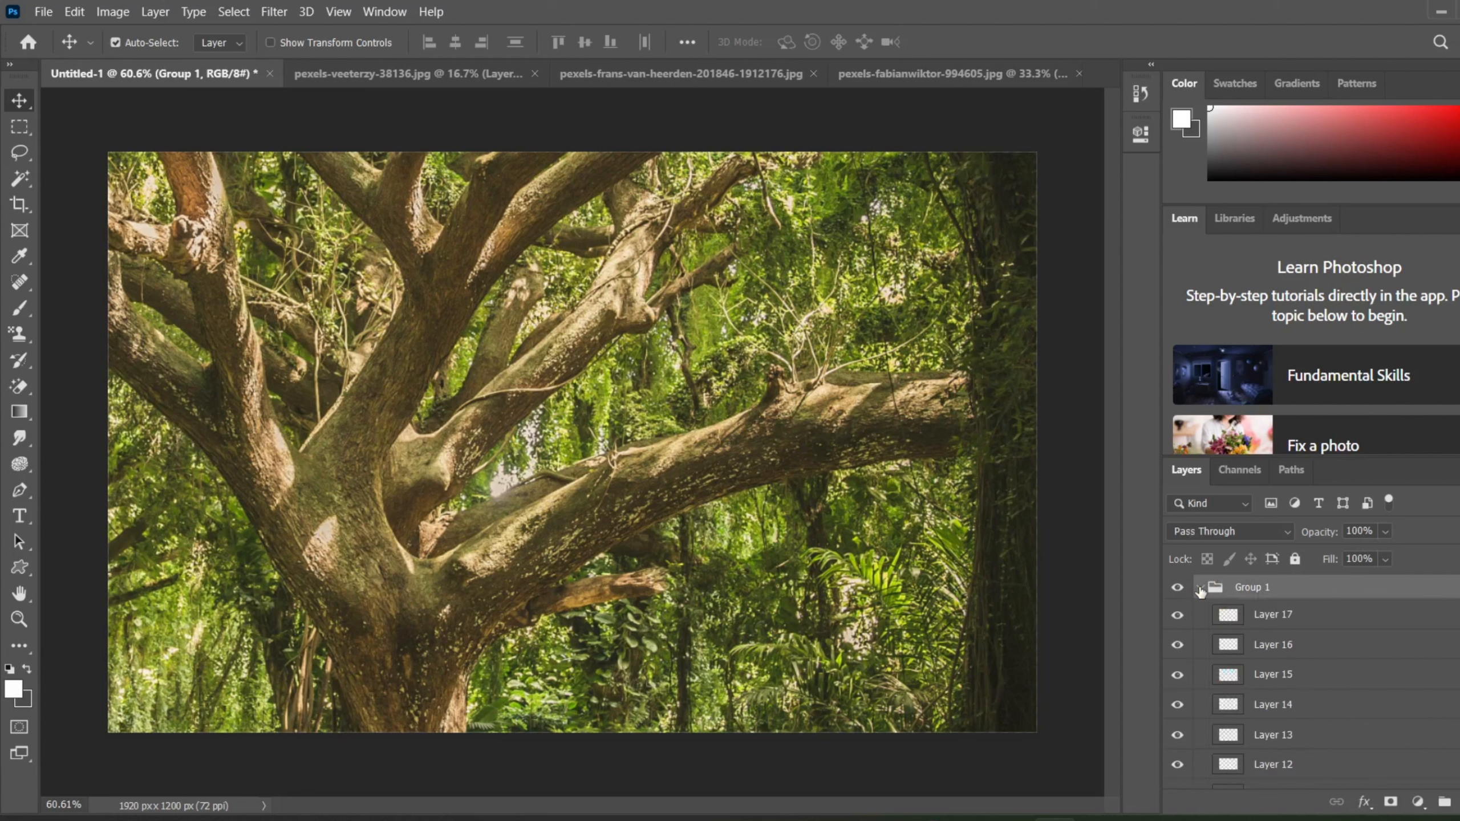
pyautogui.scroll(-1, 1302, 696)
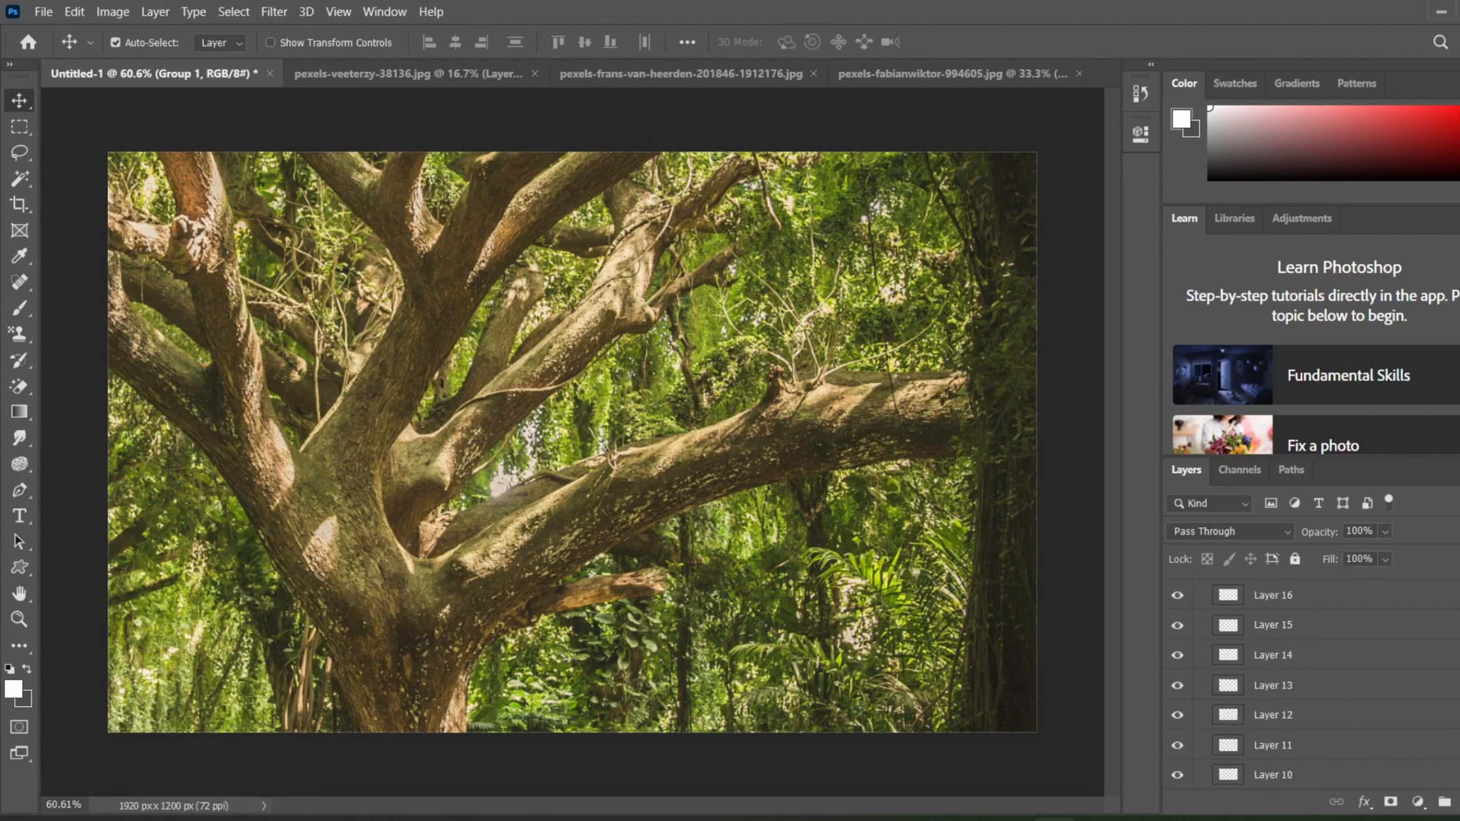
pyautogui.scroll(-3, 1302, 684)
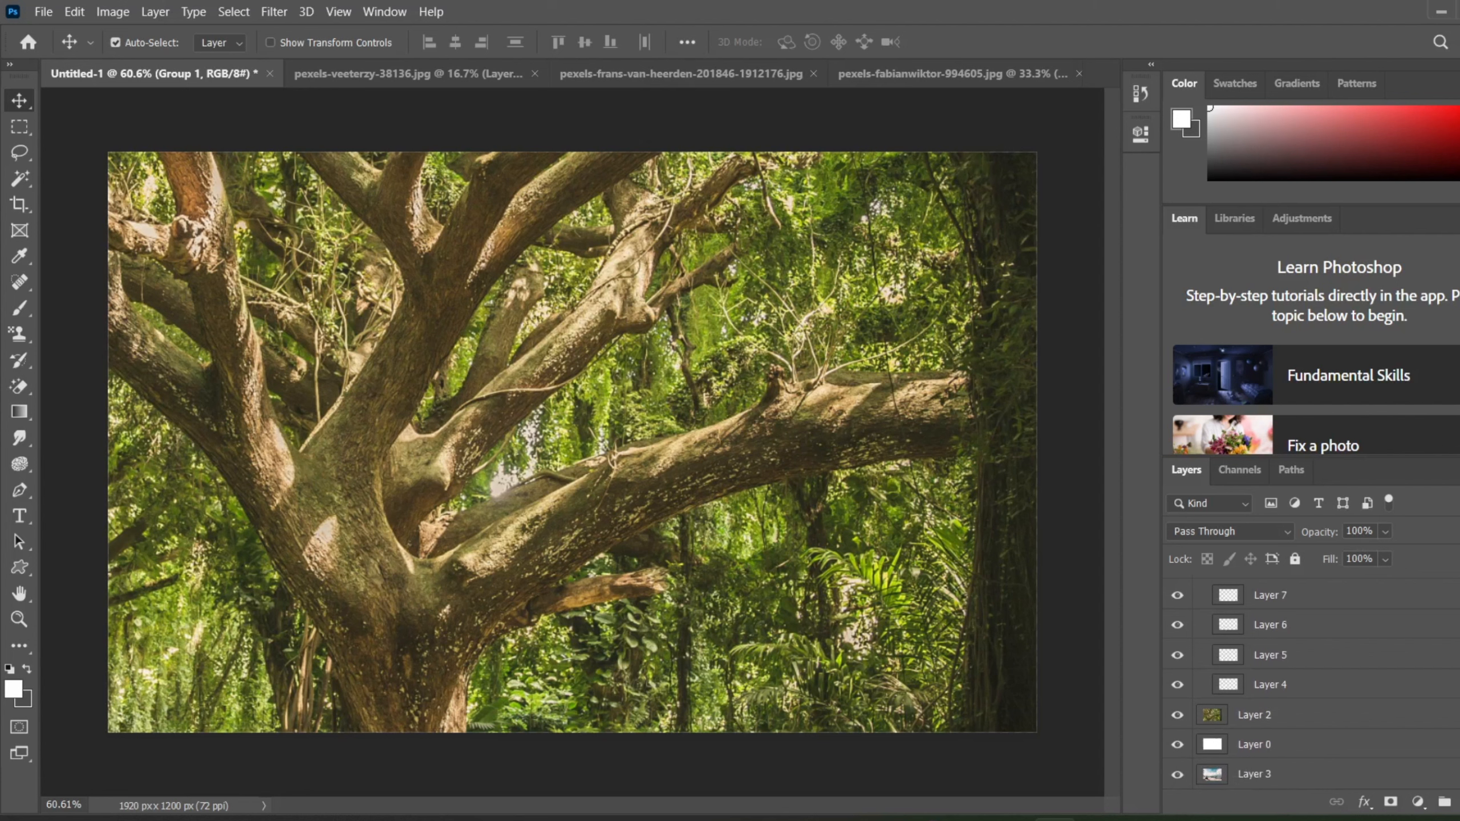
pyautogui.scroll(5, 1241, 633)
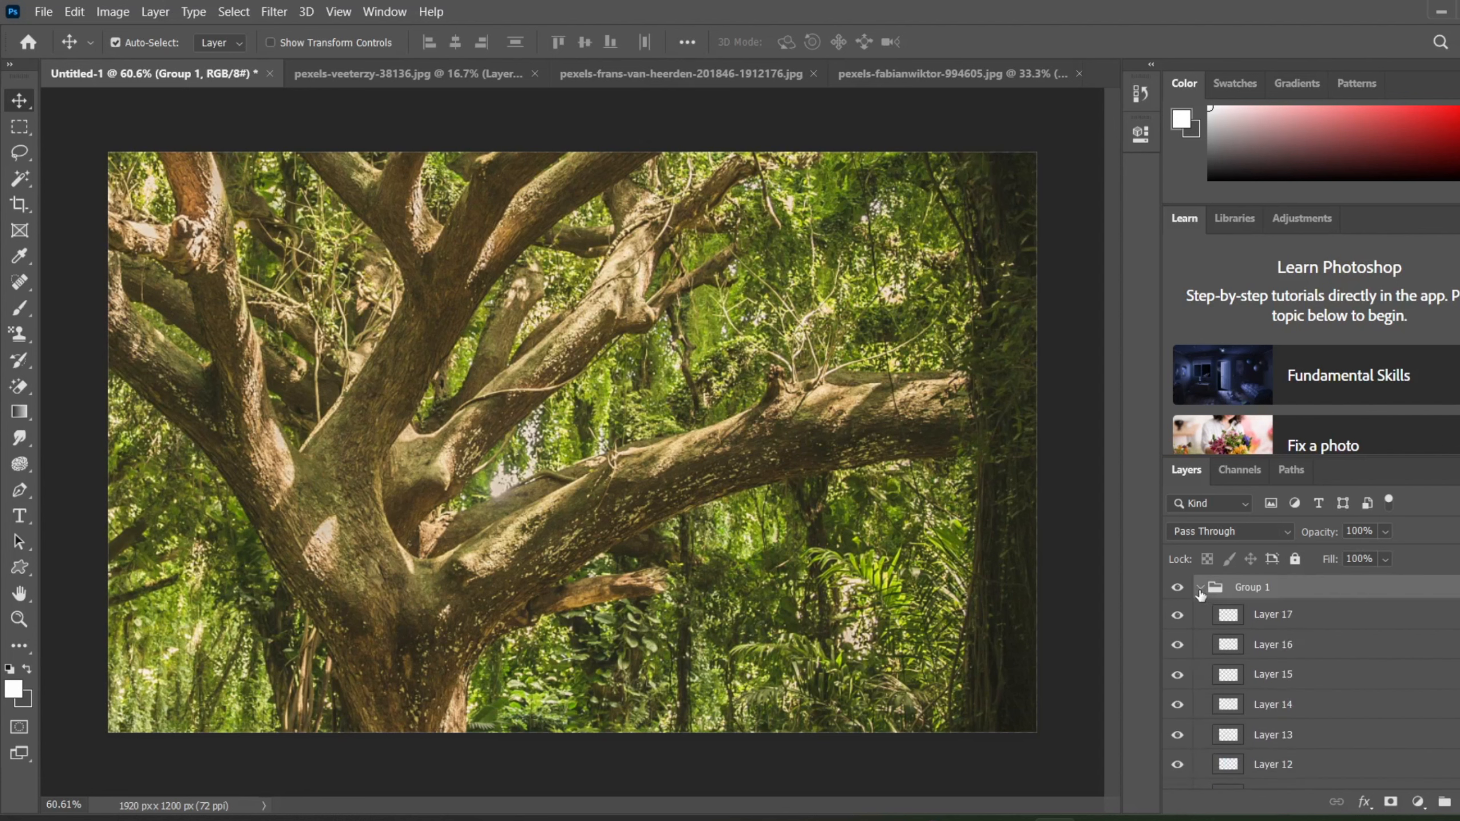
# Step: Collapse Group 1 and move the beach photo's Layer 3 between Layer 2 and Layer 0
pyautogui.click(1200, 589)
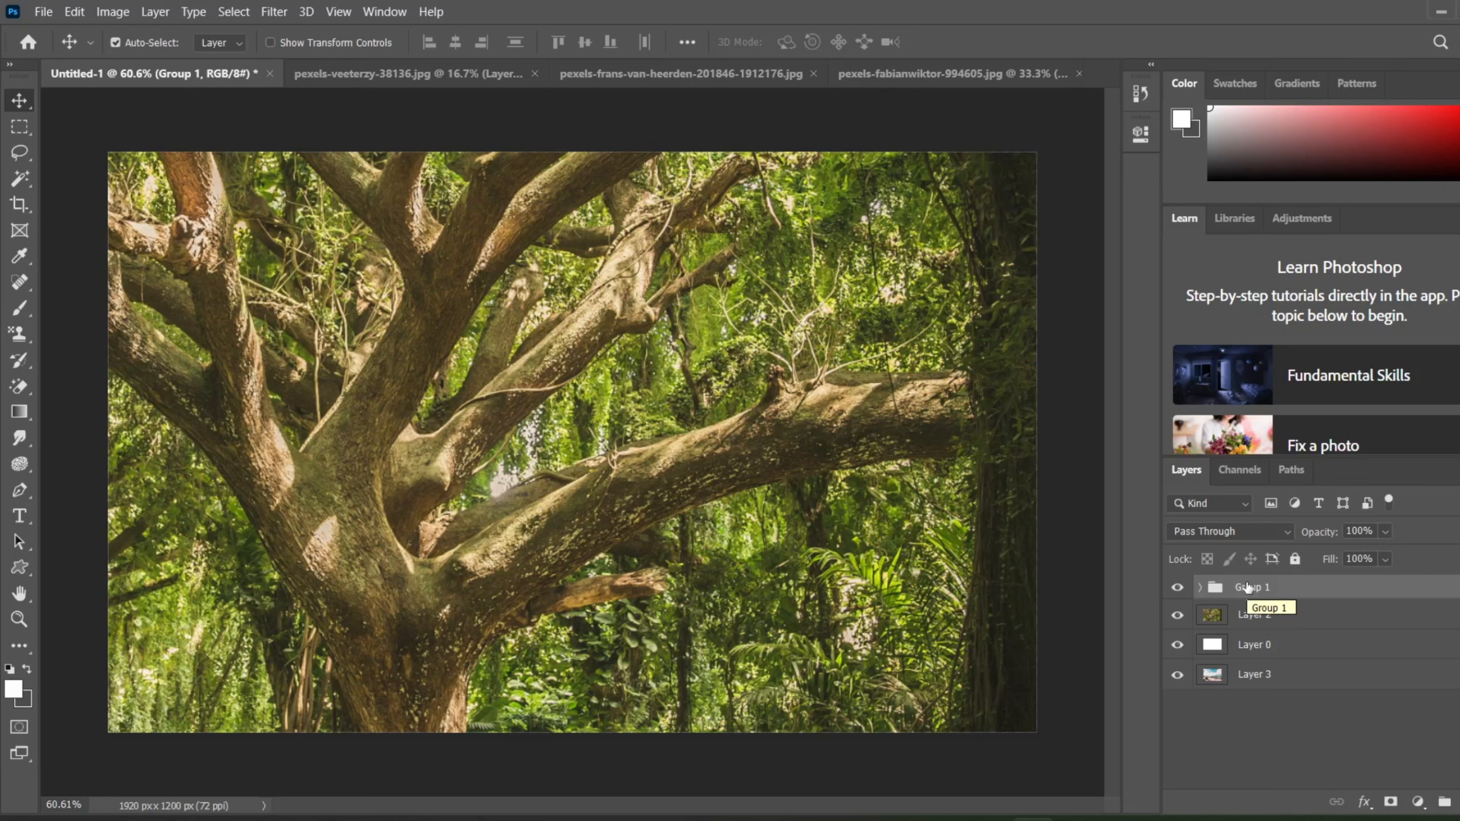
pyautogui.click(1256, 615)
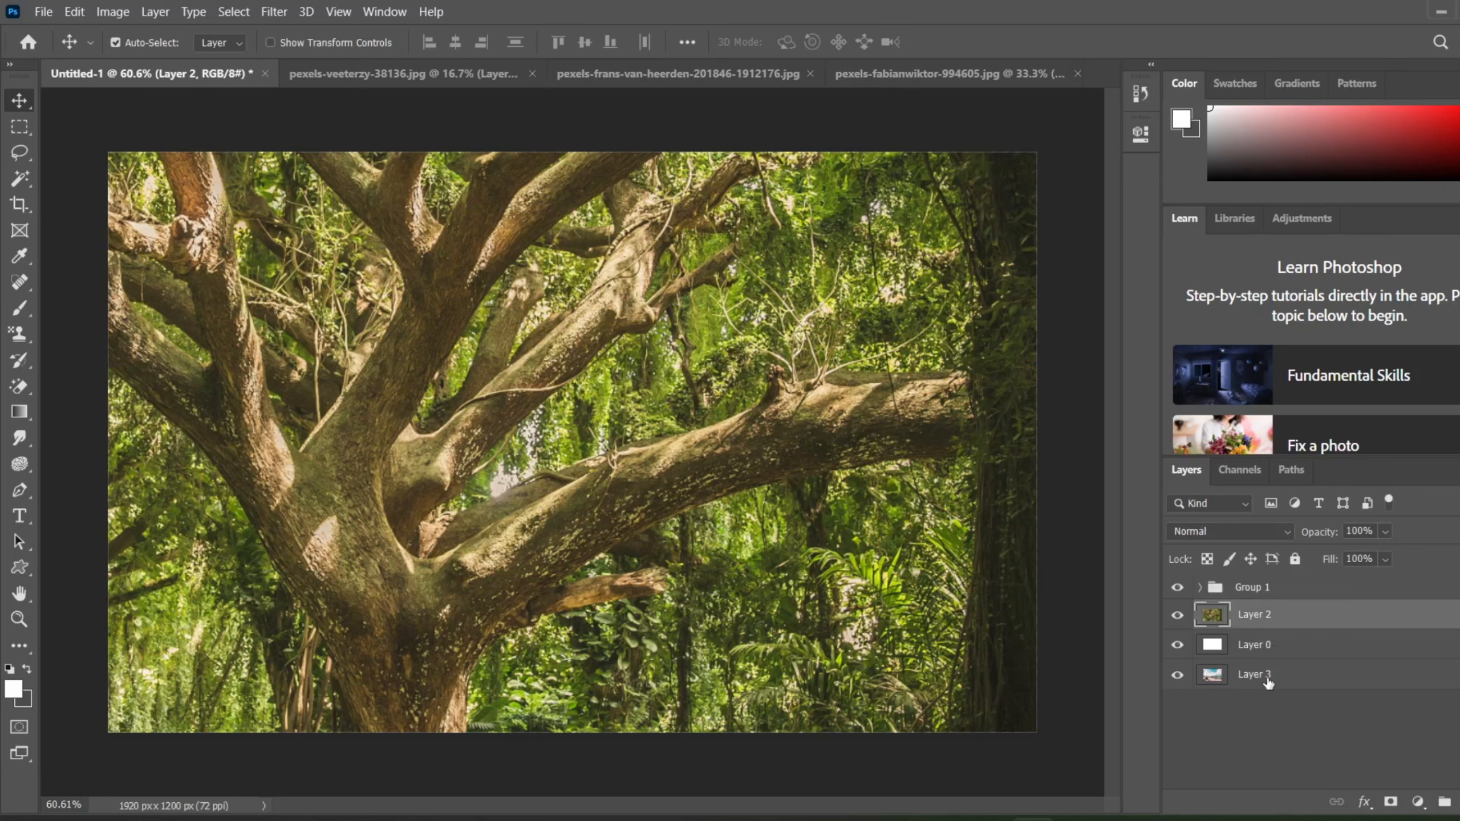
pyautogui.moveTo(1268, 683); pyautogui.dragTo(1272, 638)
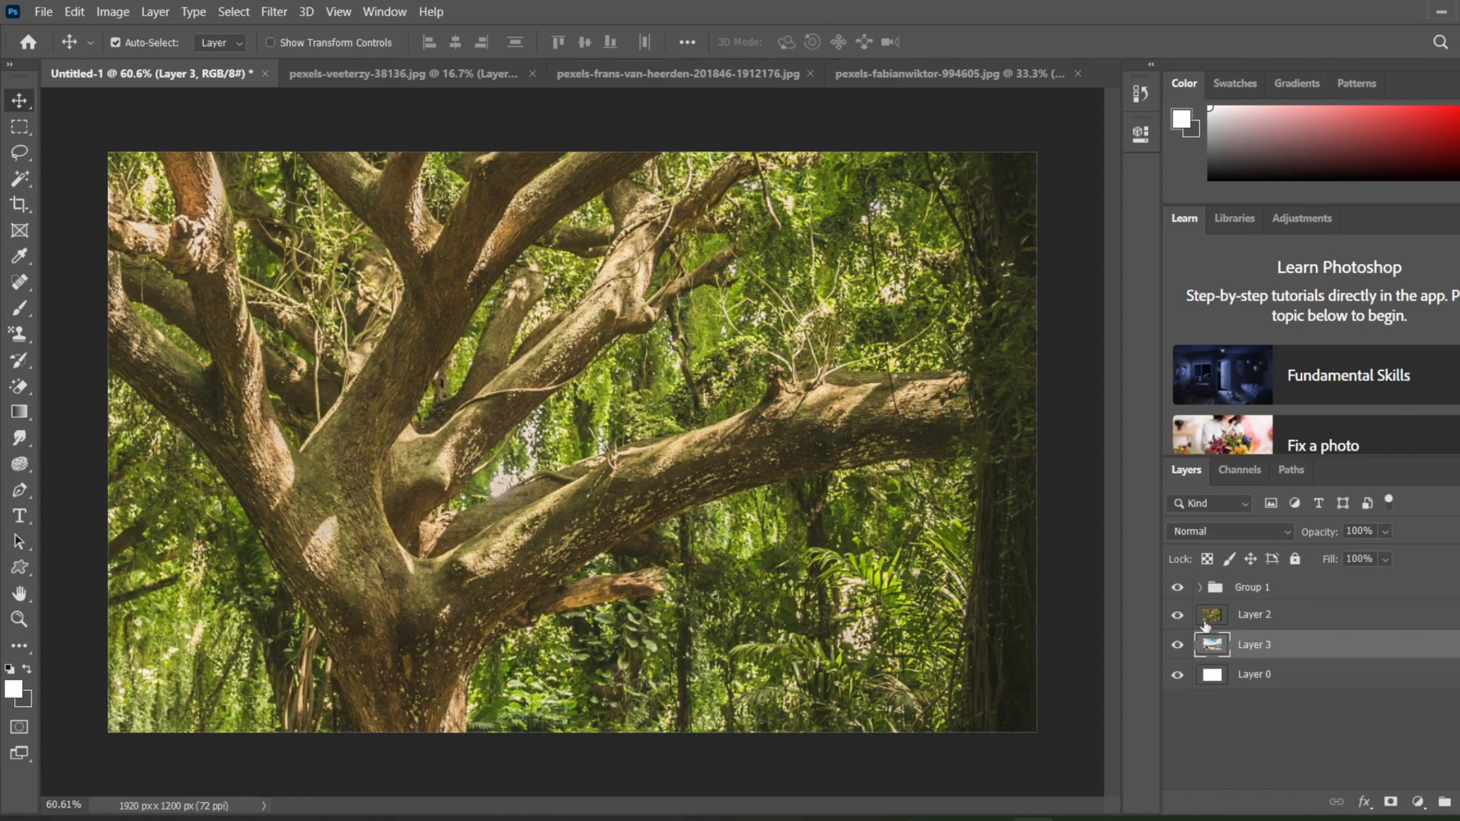
# Step: Create a new group named "image group" with the color Red above the beach photo's Layer 3
pyautogui.click(166, 11)
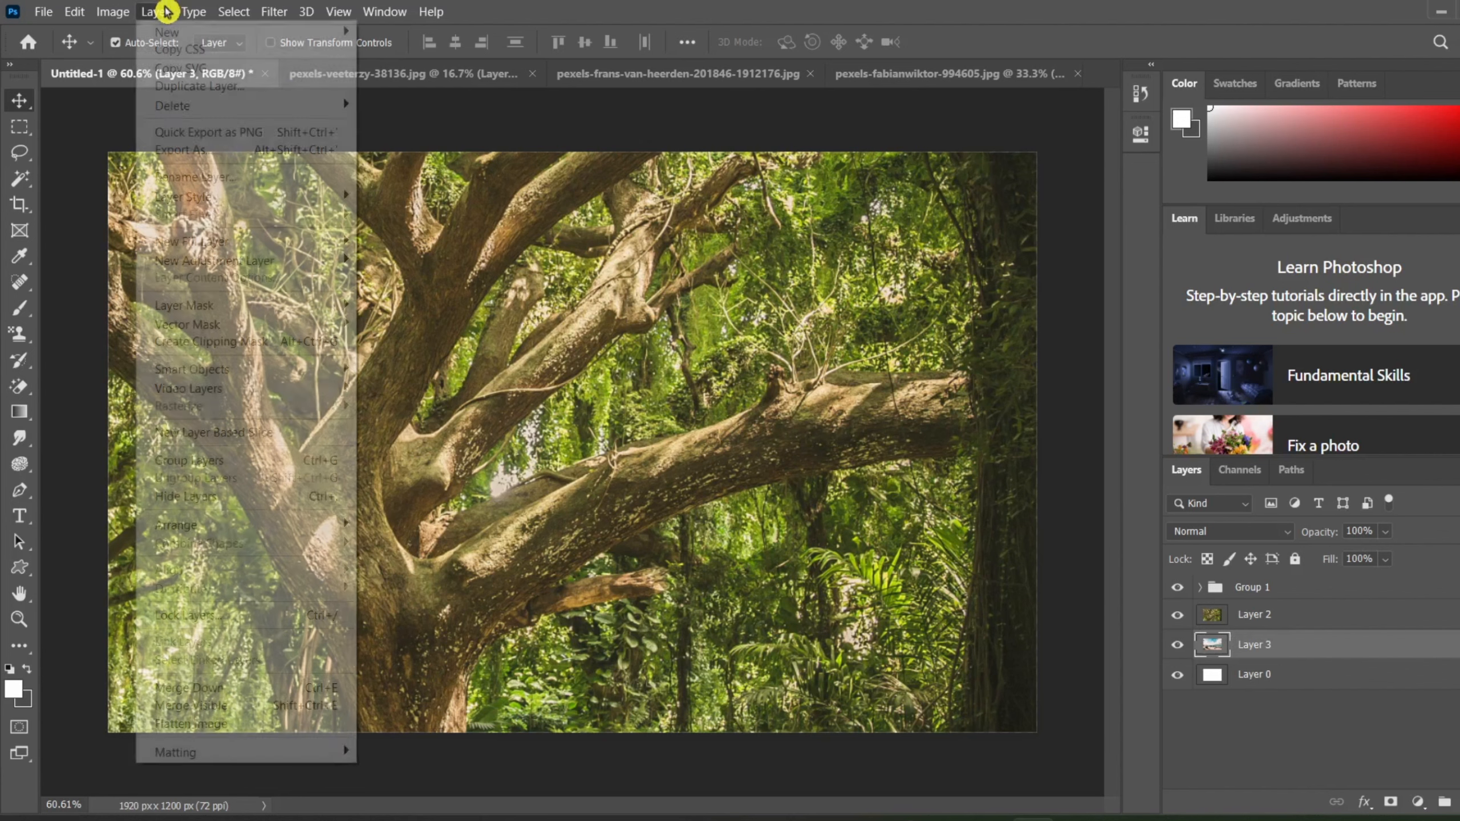
pyautogui.moveTo(174, 37)
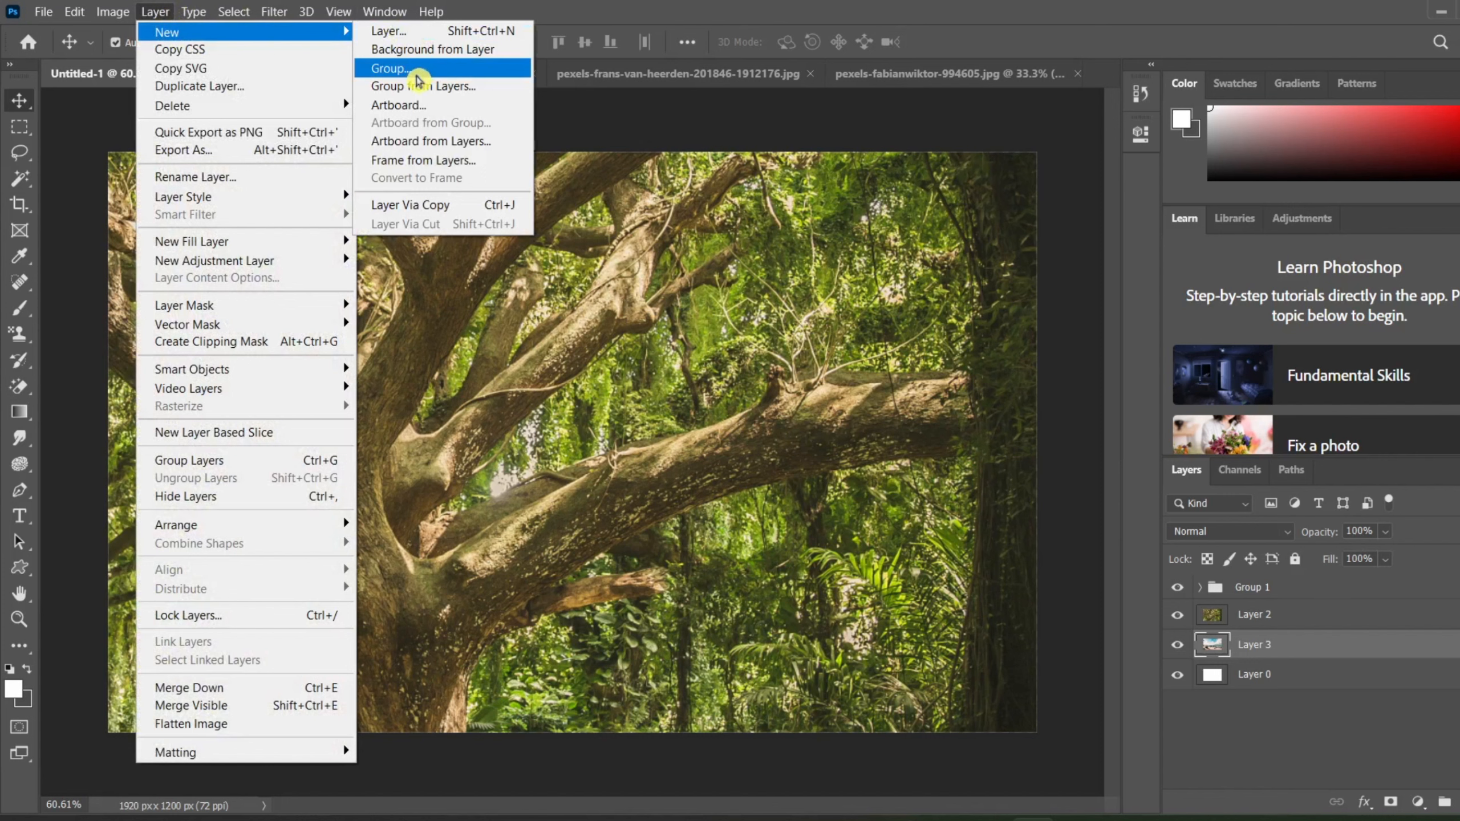
pyautogui.click(417, 73)
pyautogui.press('BackSpace')
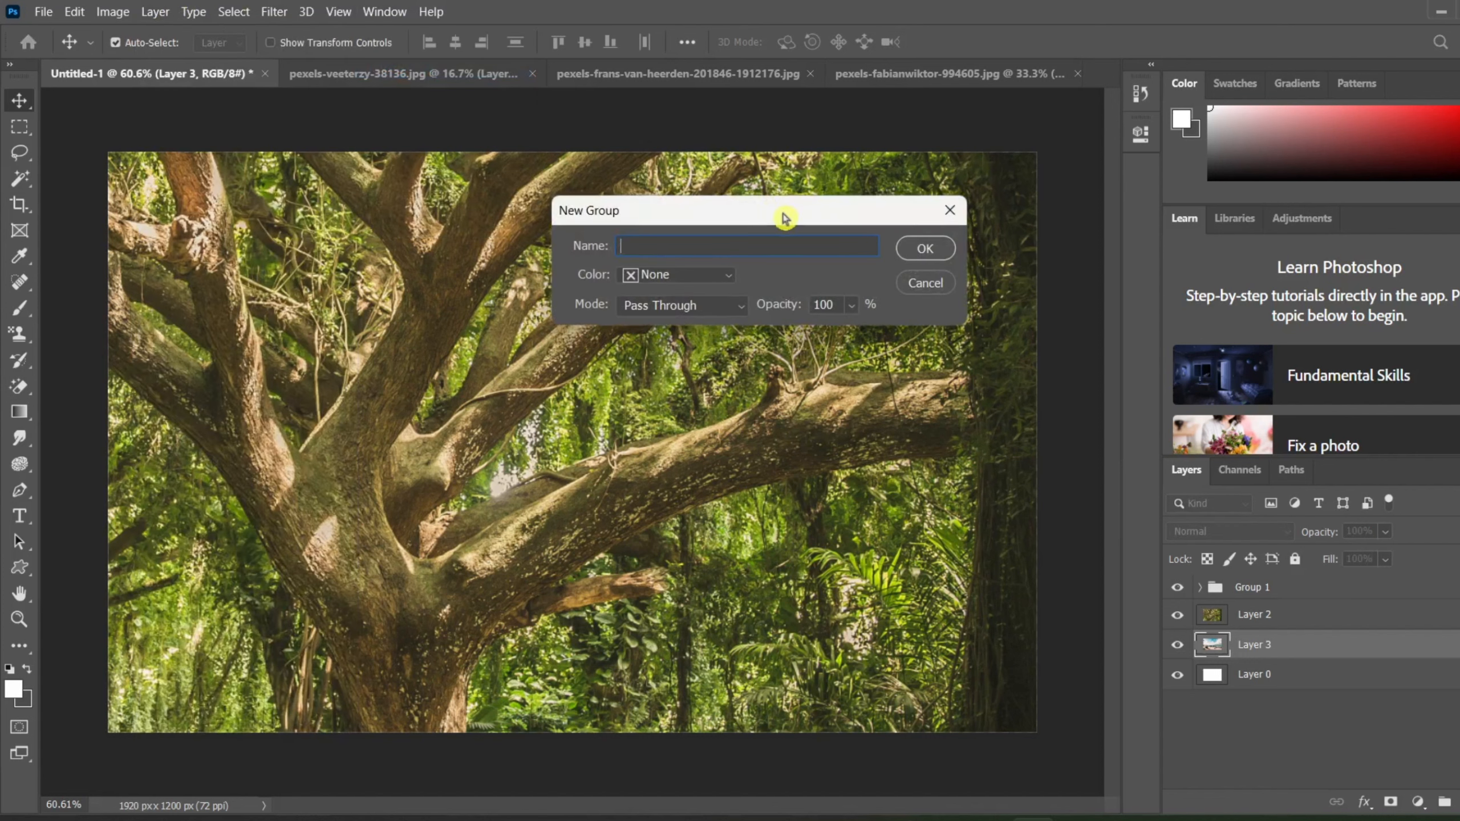
pyautogui.write('image group')
pyautogui.click(700, 278)
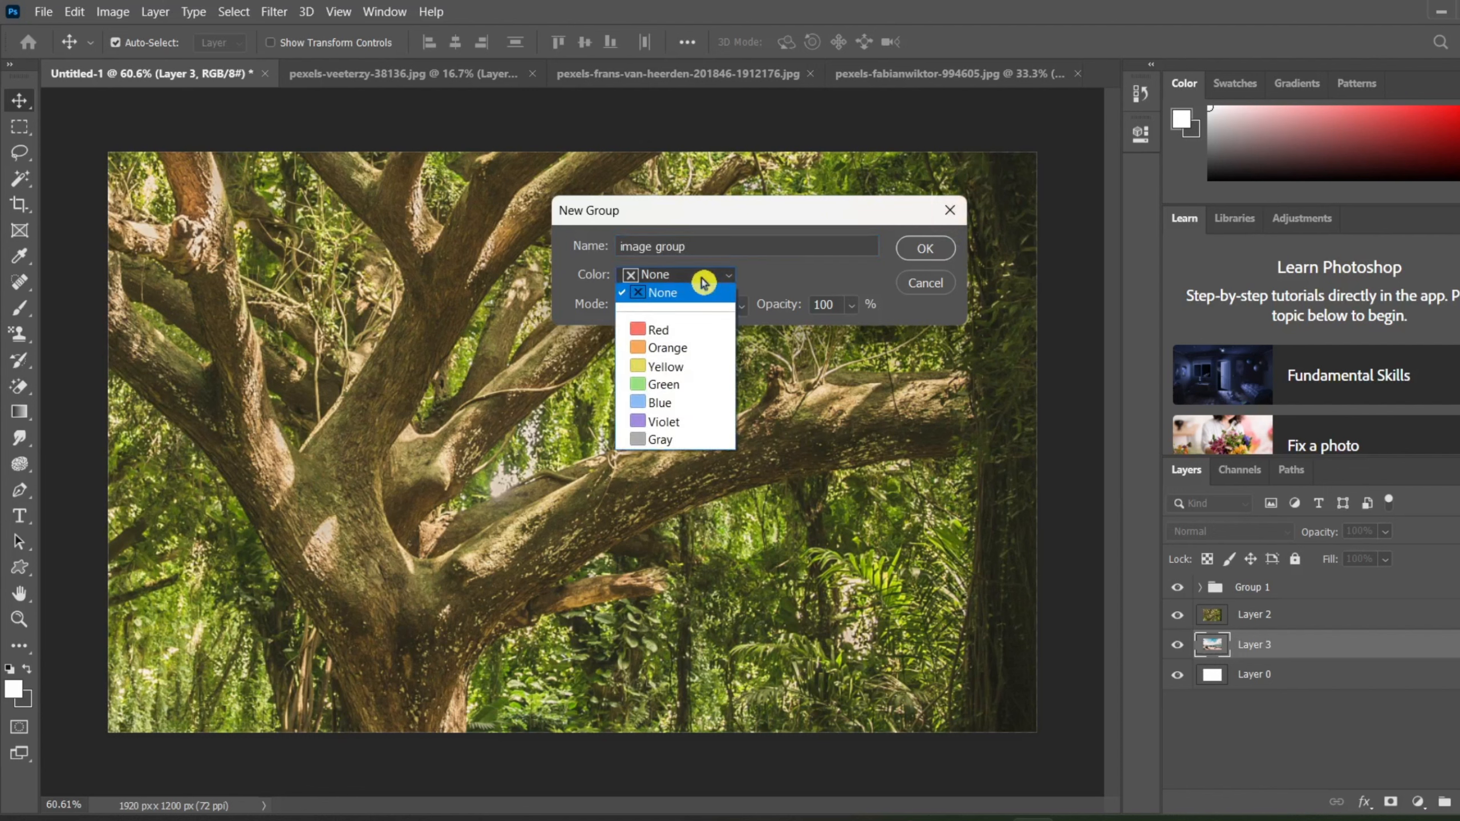
pyautogui.click(699, 329)
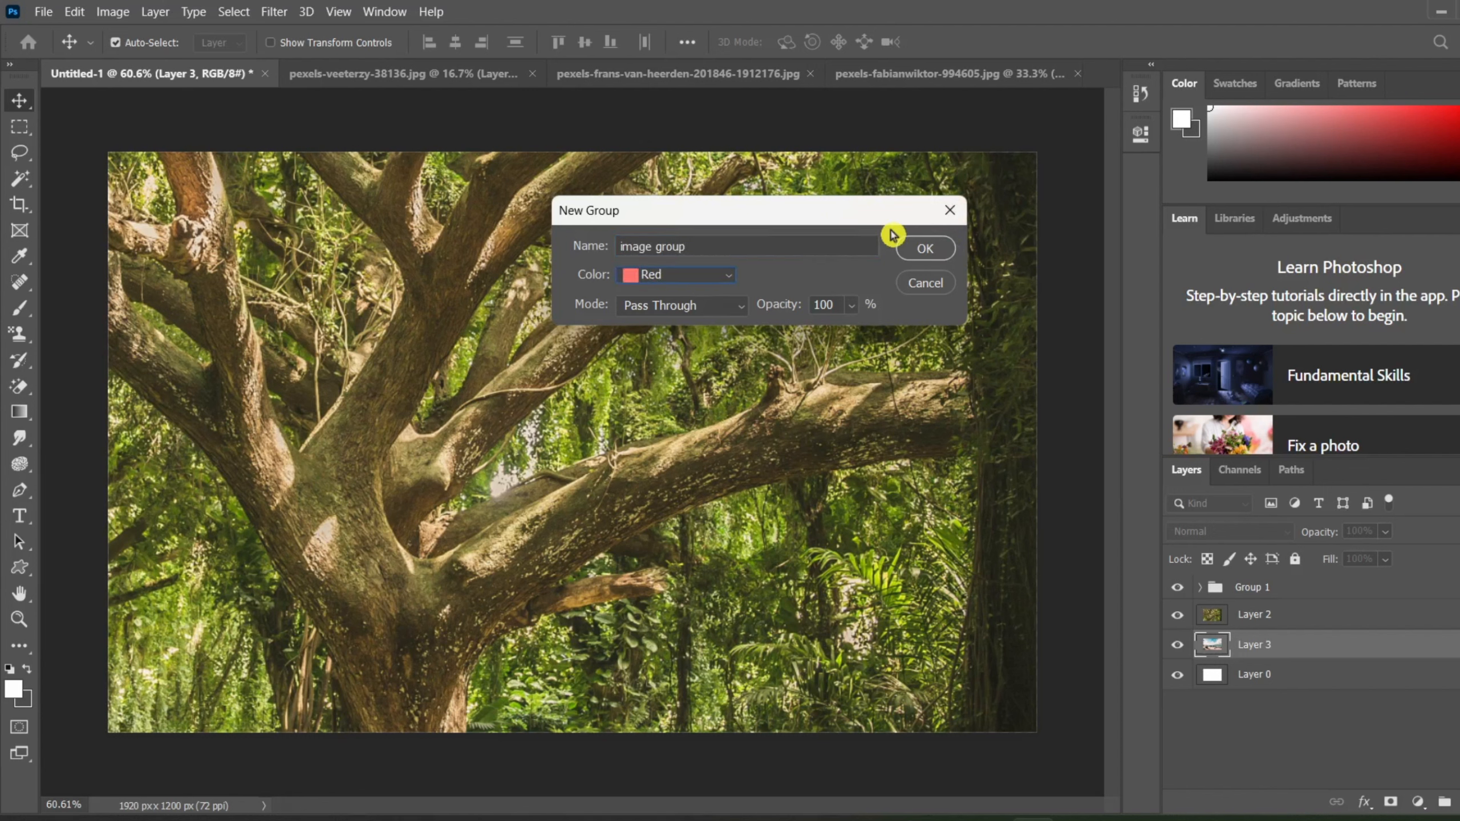
pyautogui.click(909, 247)
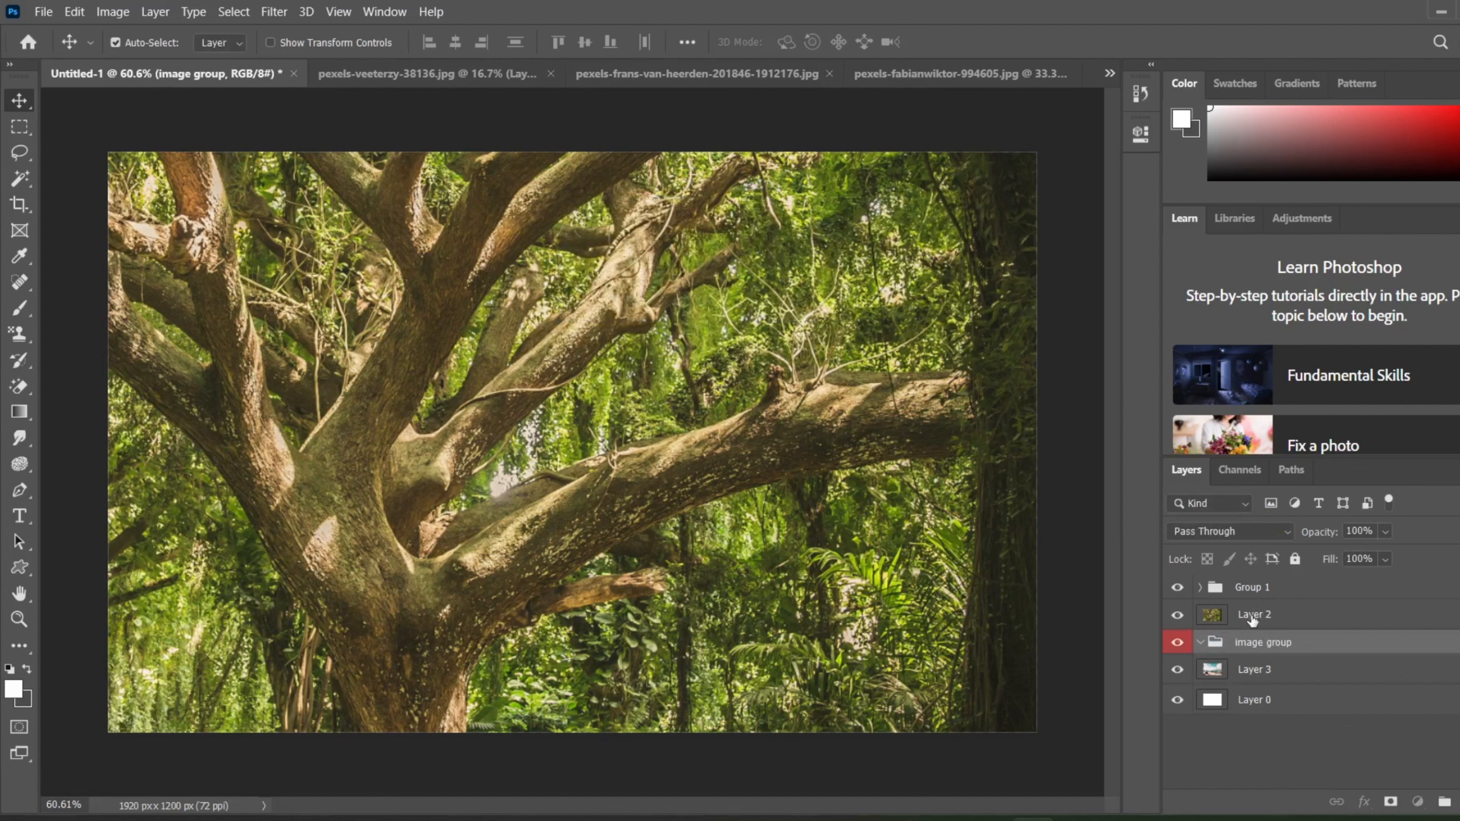
# Step: Move the tree photo's Layer 2 and the beach photo's Layer 3 into the image group and collapse the group
pyautogui.moveTo(1256, 615); pyautogui.dragTo(1249, 663)
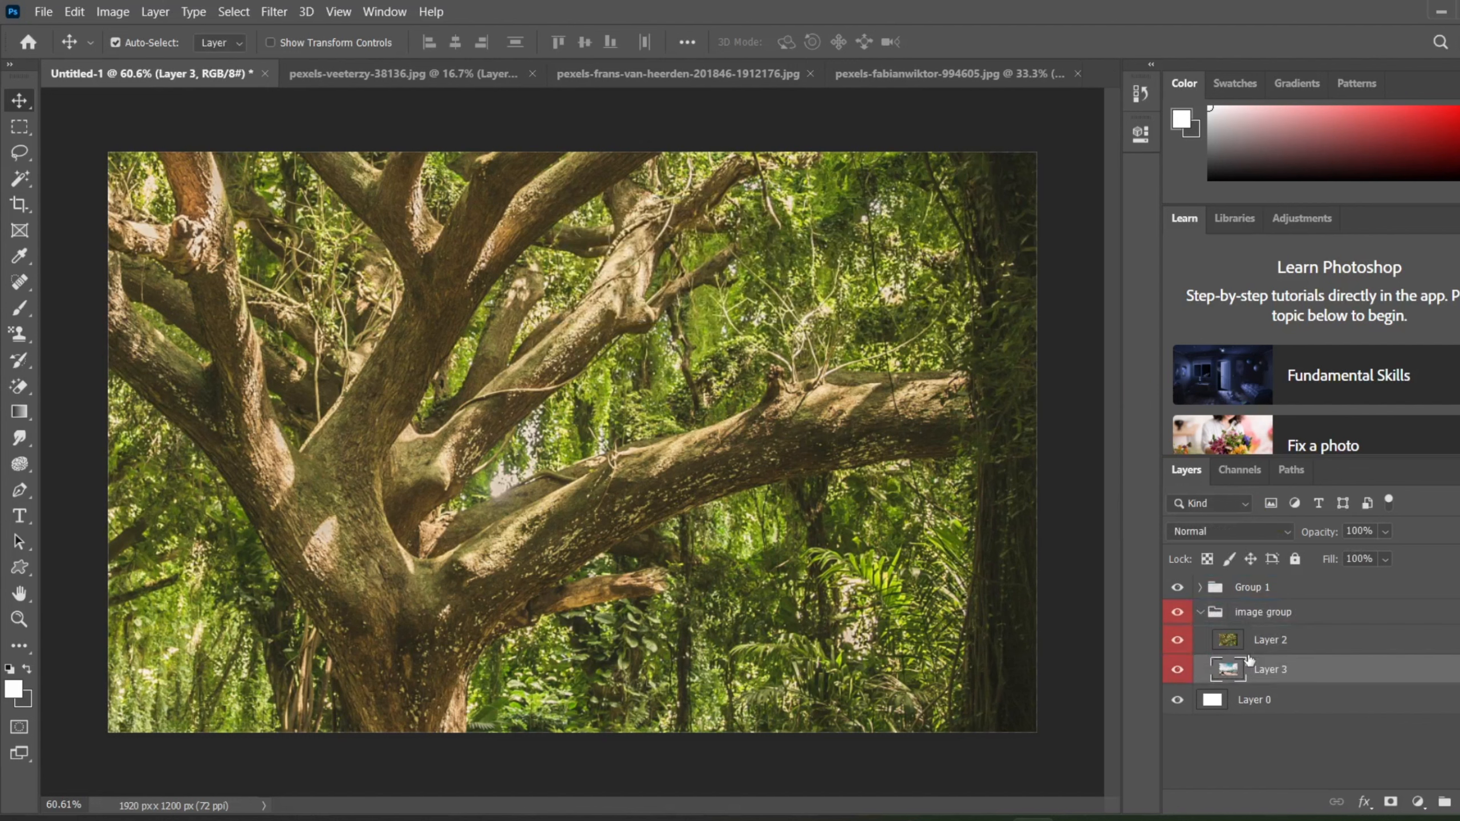
pyautogui.click(1201, 614)
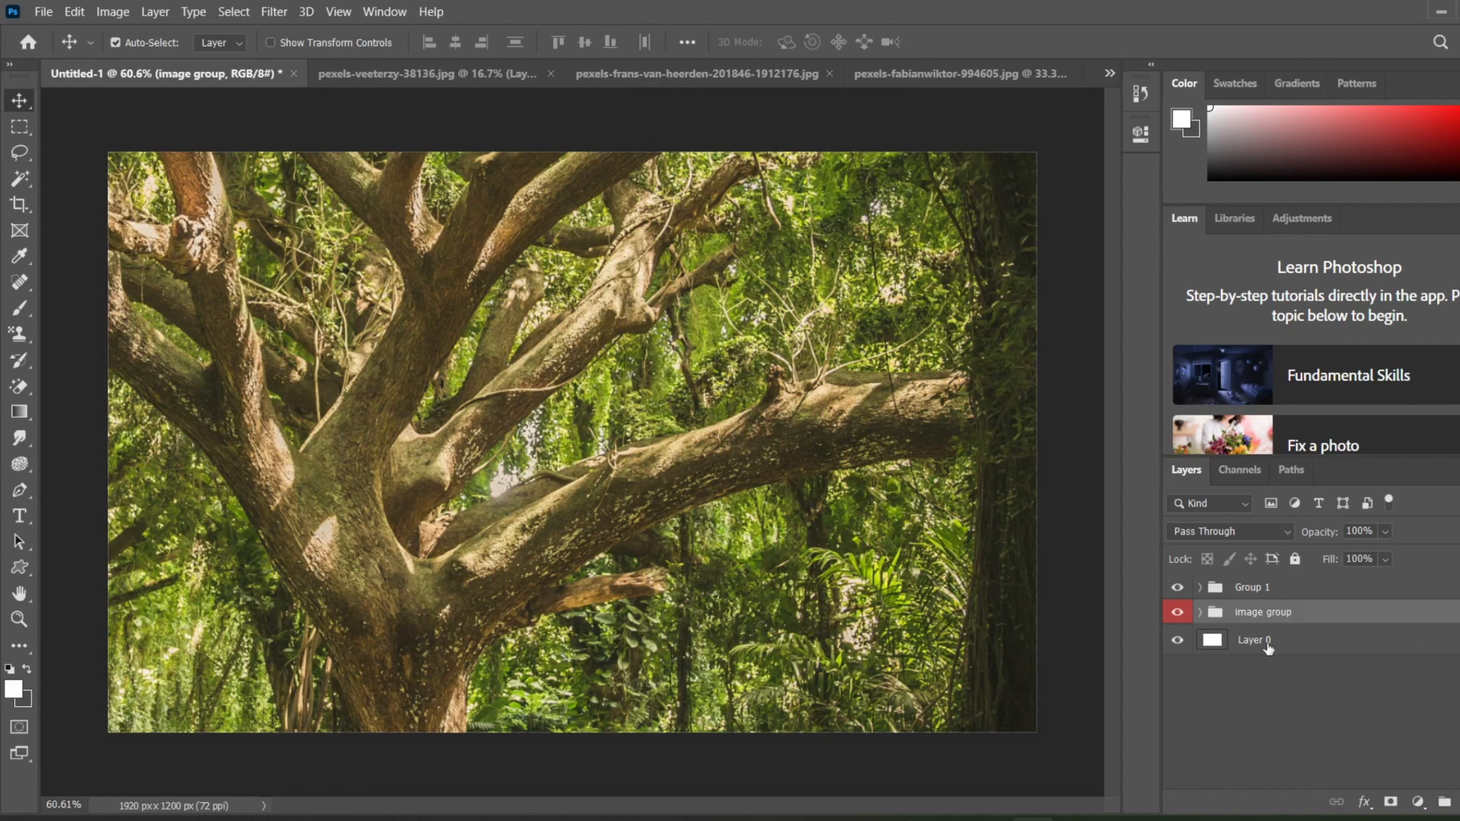
pyautogui.click(1200, 612)
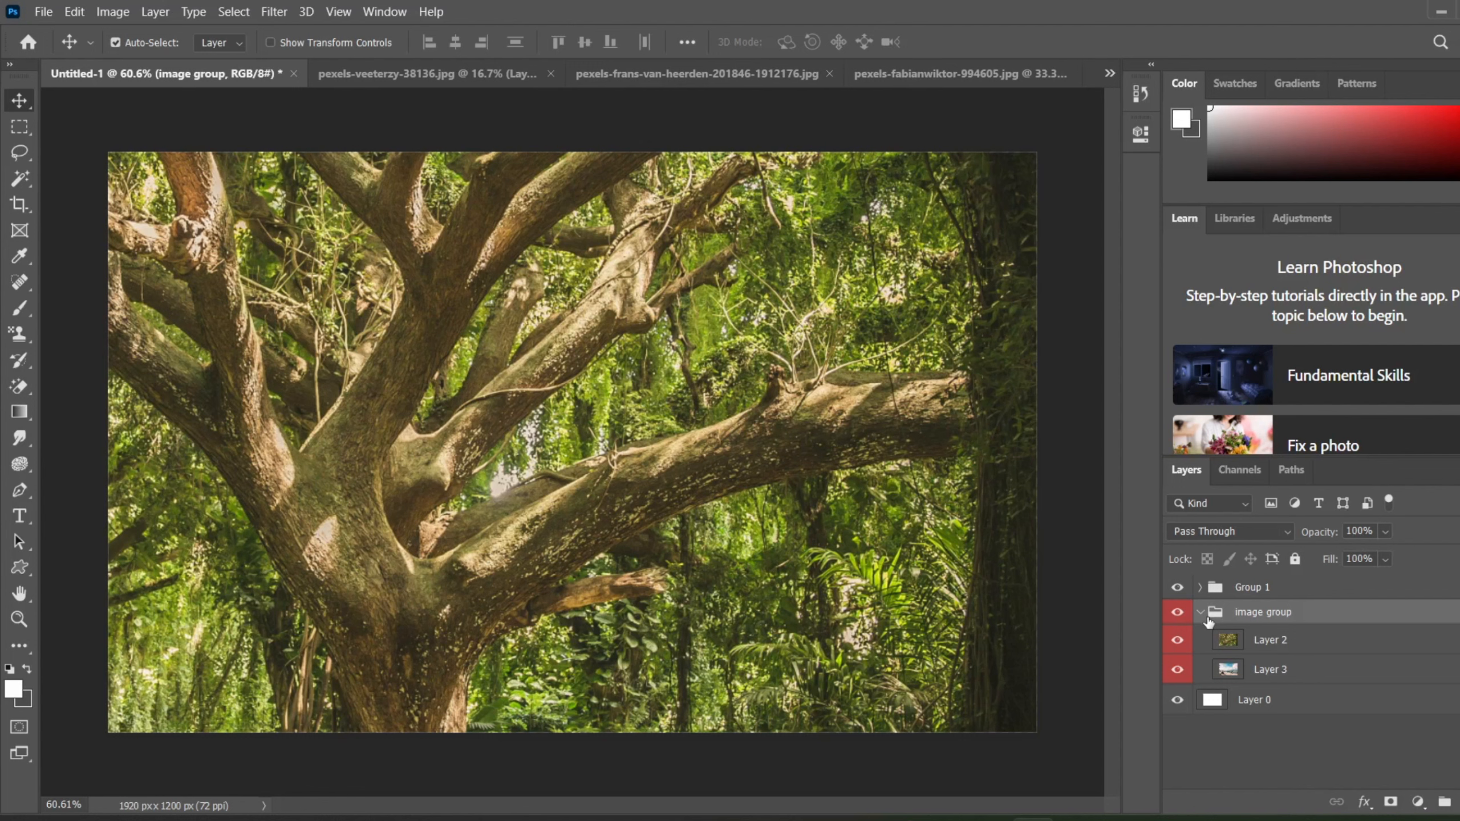
pyautogui.moveTo(1296, 649); pyautogui.dragTo(1253, 656)
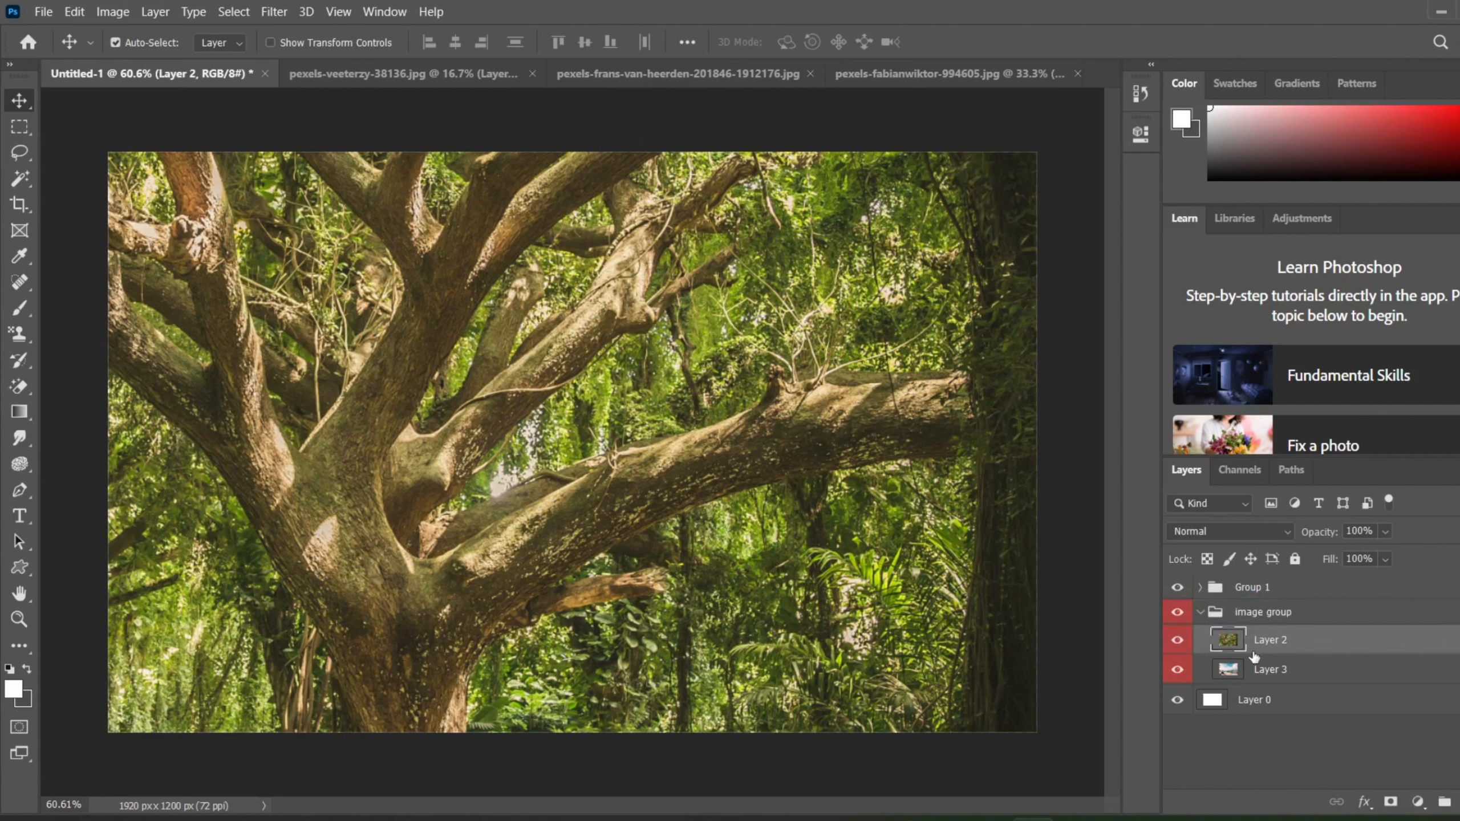
pyautogui.click(1202, 613)
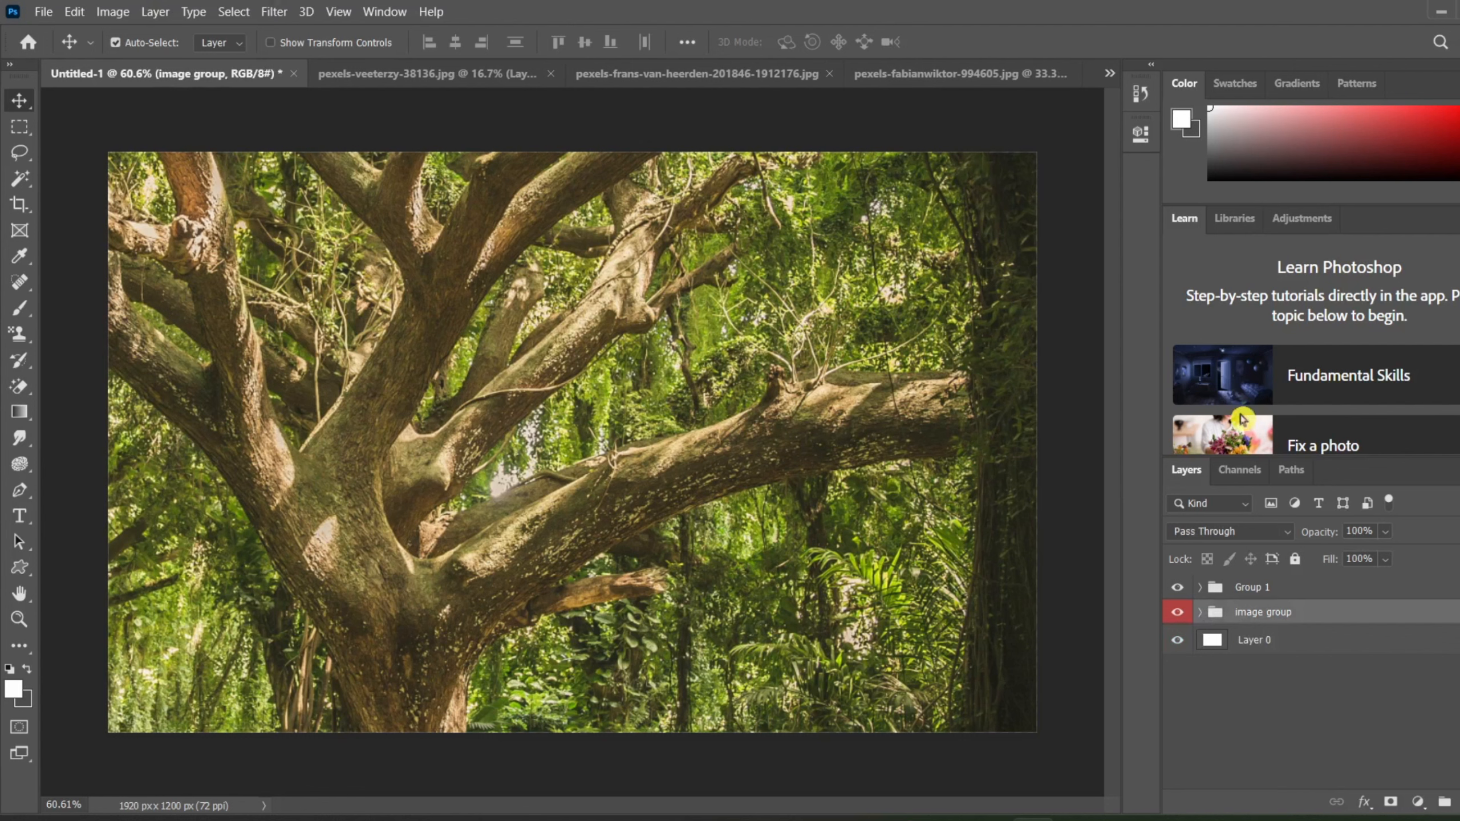
# Step: Add an empty group directly above Layer 0 and undo its creation
pyautogui.doubleClick(1271, 651)
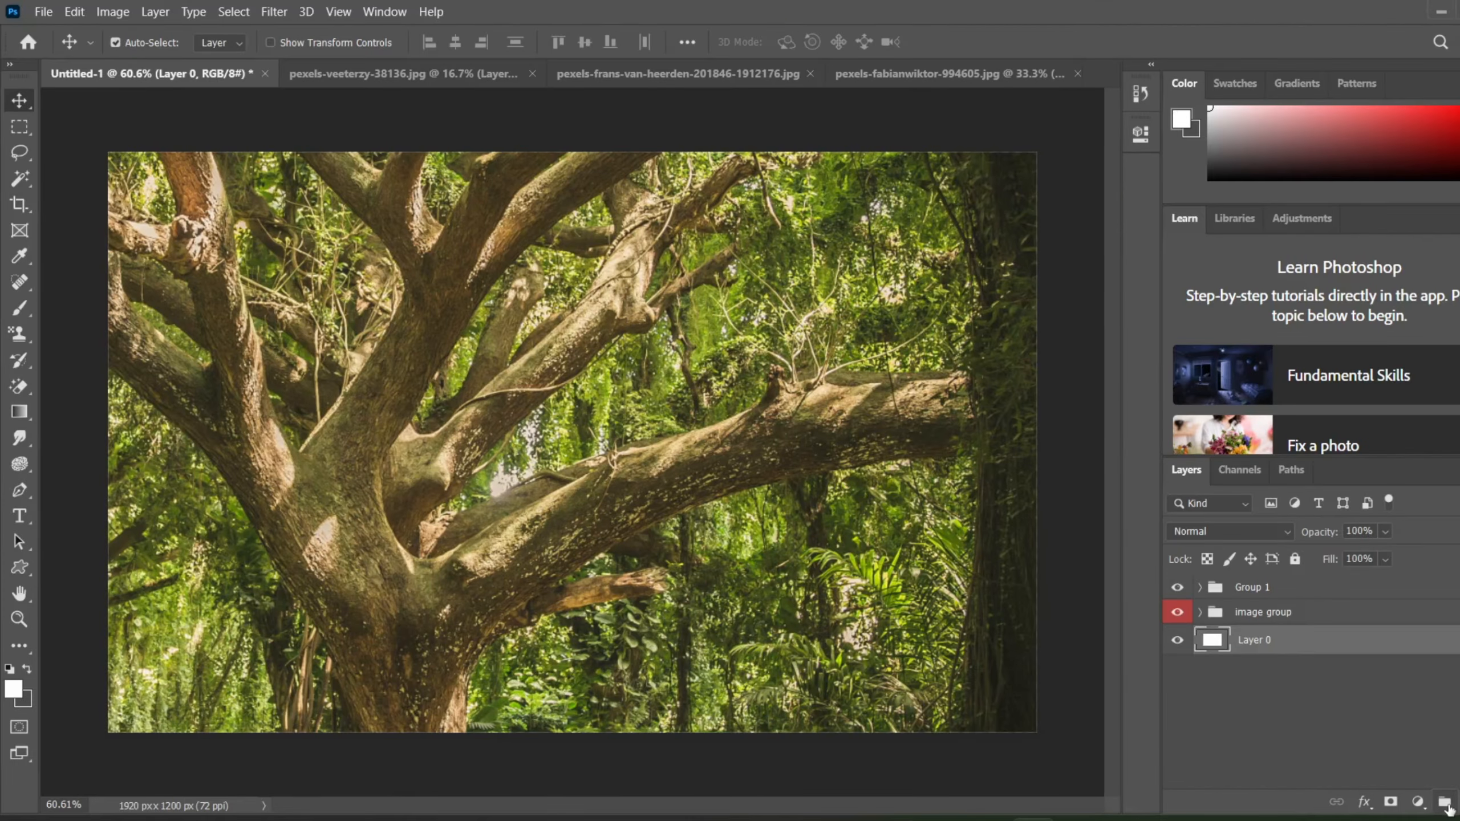
pyautogui.click(1422, 788)
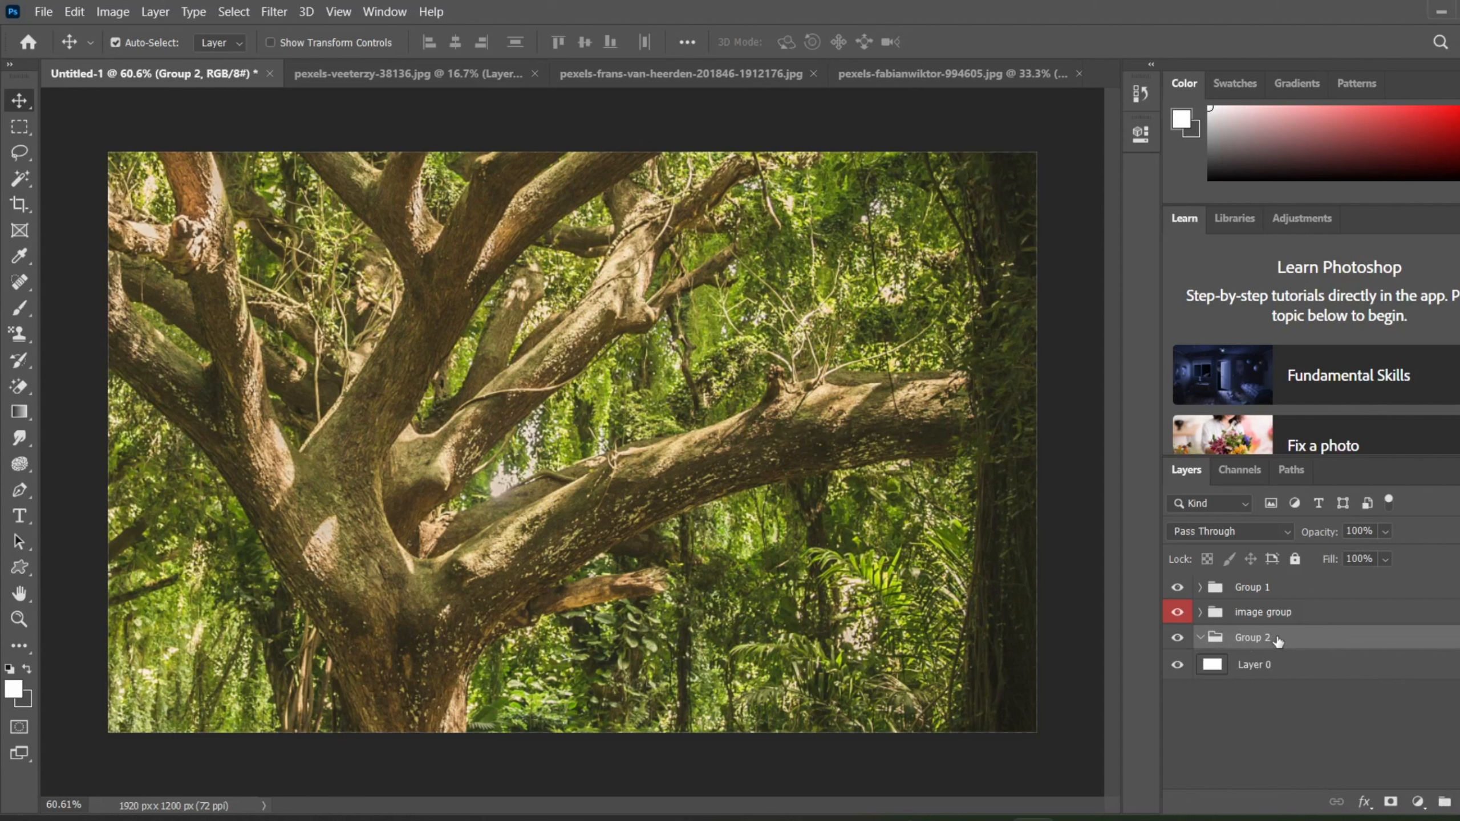
pyautogui.press('ctrl')
pyautogui.hotkey('ctrl', 'z')
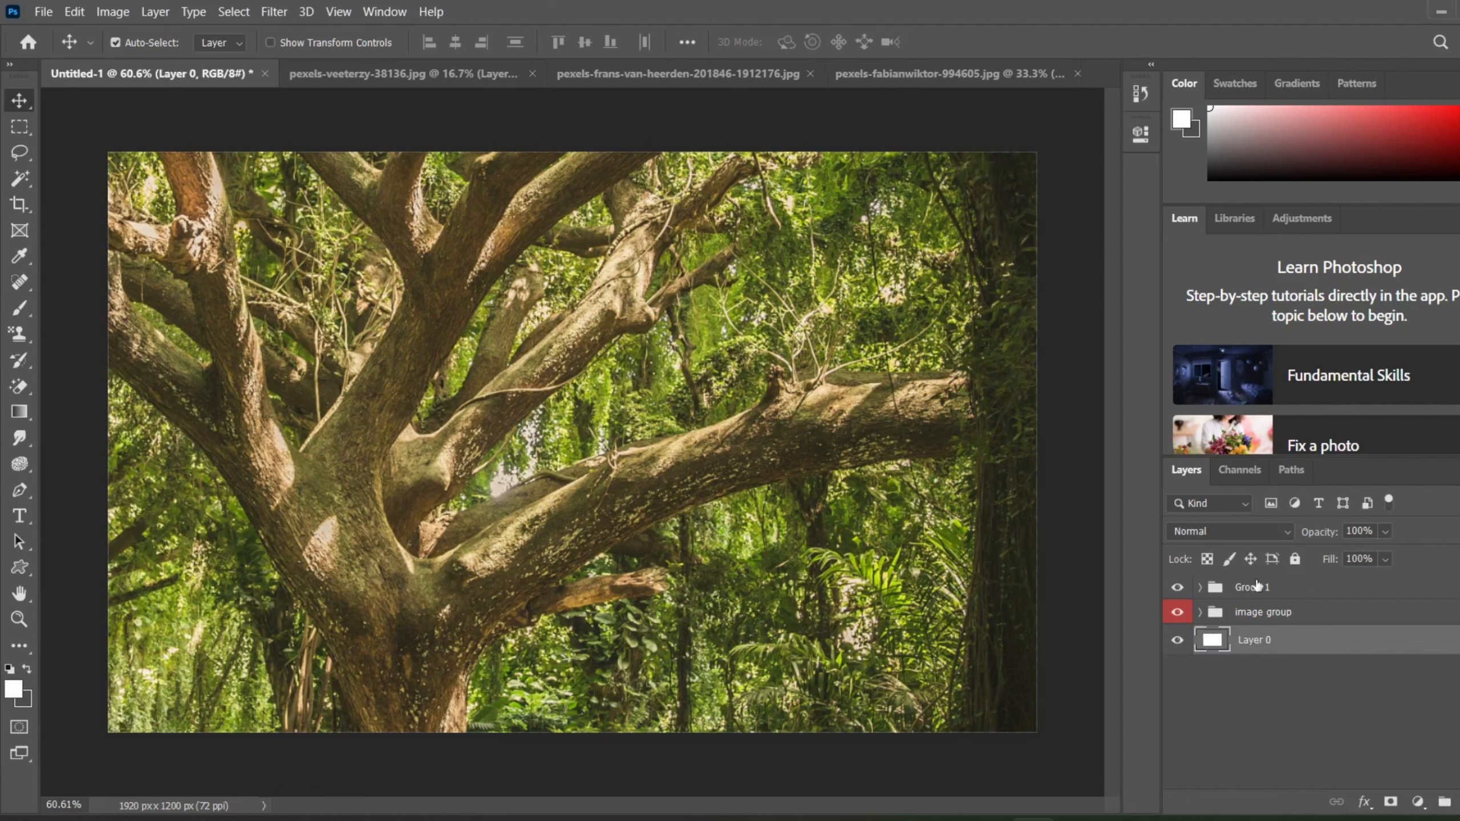
pyautogui.click(1257, 585)
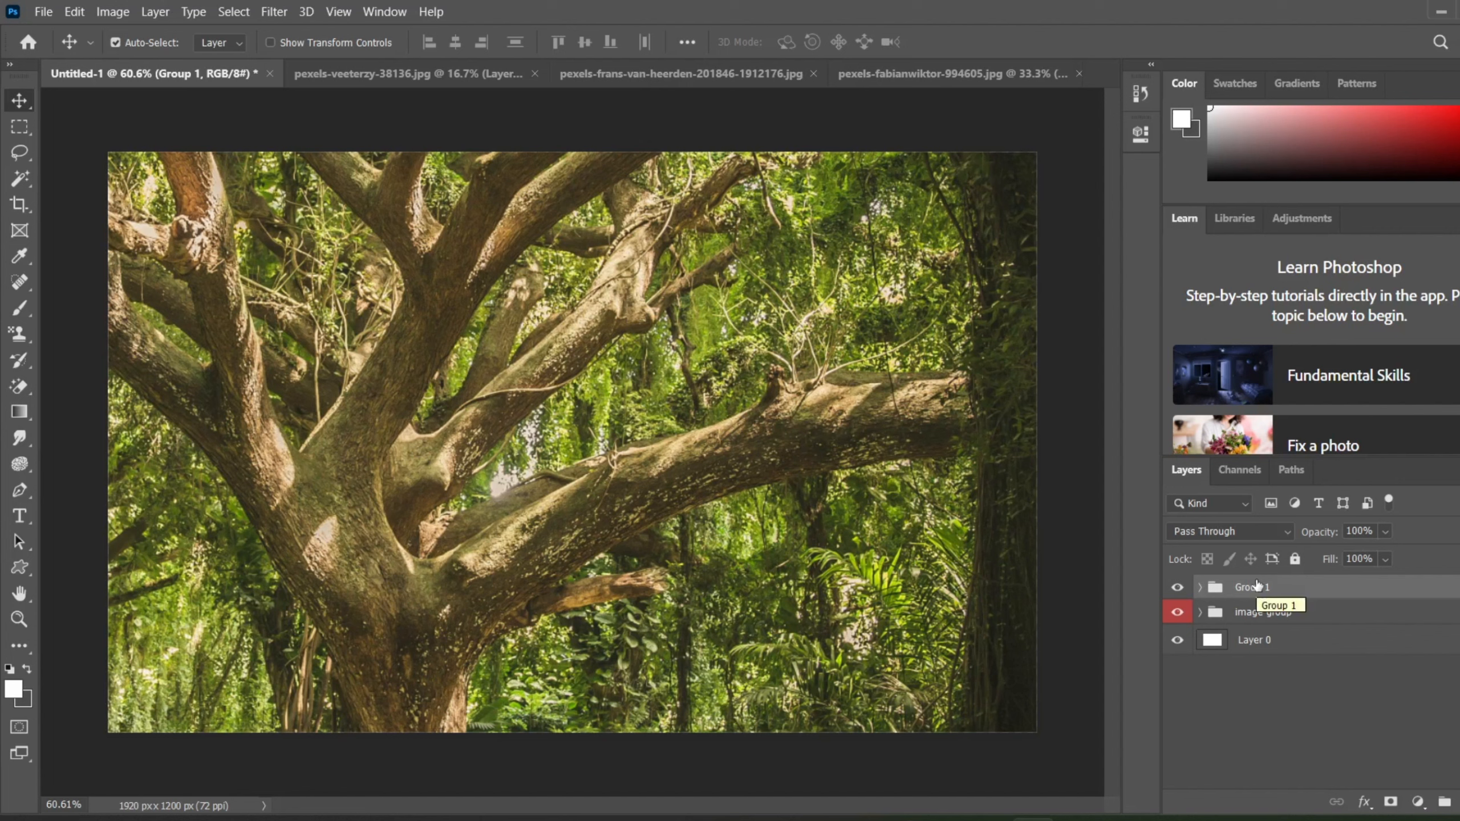
pyautogui.click(167, 11)
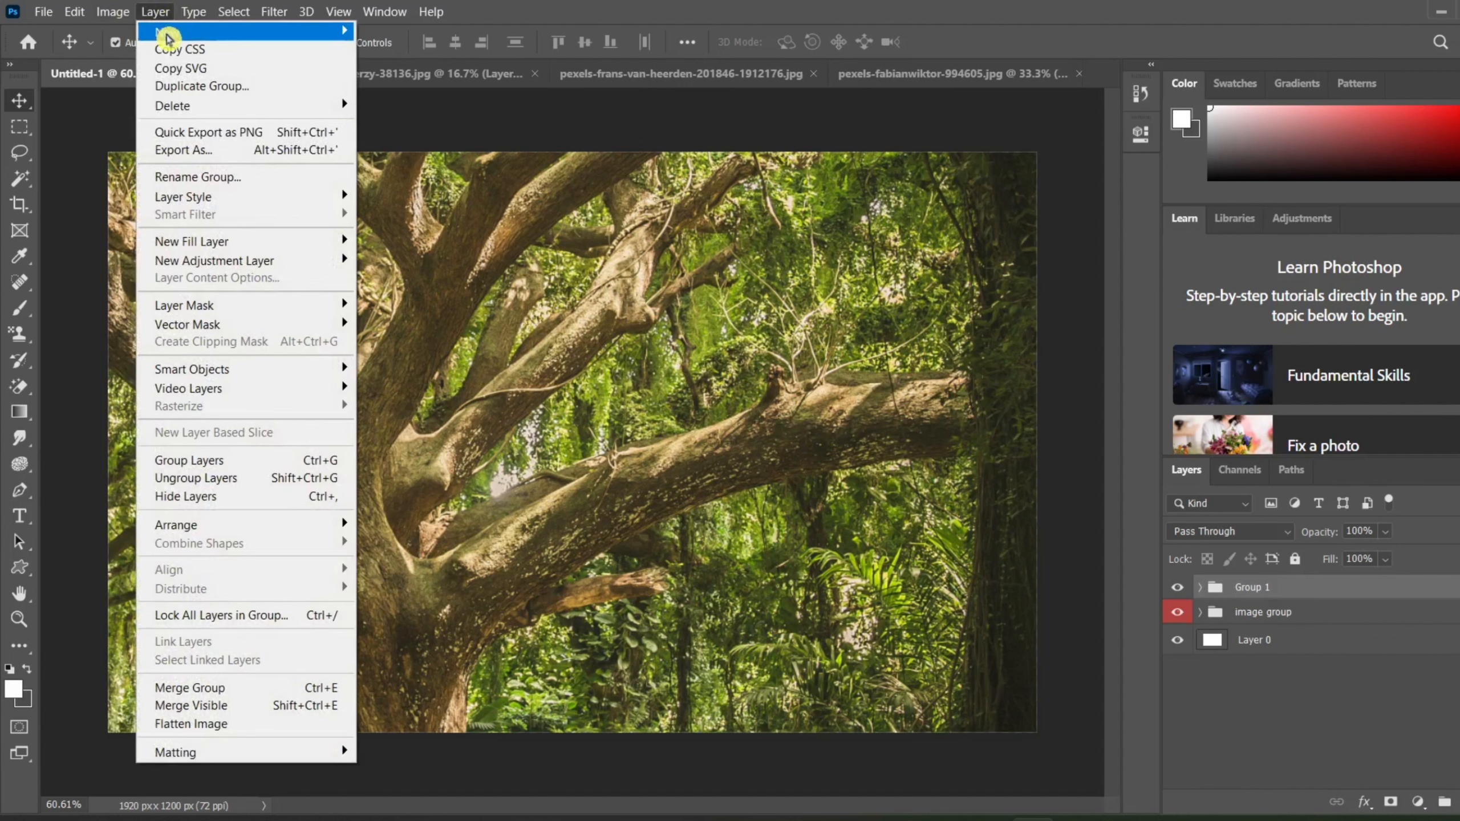
pyautogui.moveTo(164, 33)
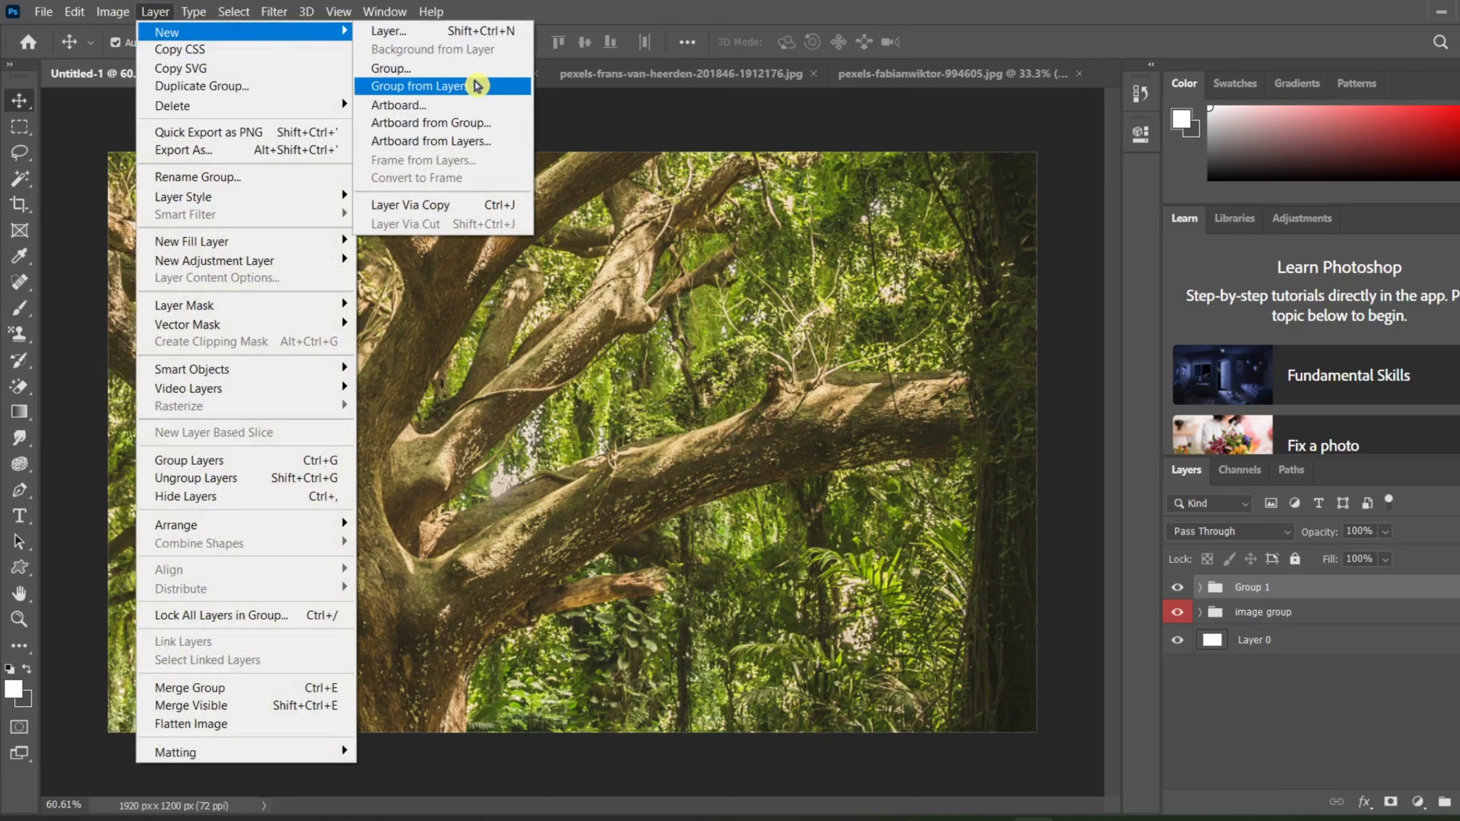
pyautogui.click(1207, 603)
# Step: Expand Group 1 to show its empty layers and delete the group together with its contents
pyautogui.click(1201, 587)
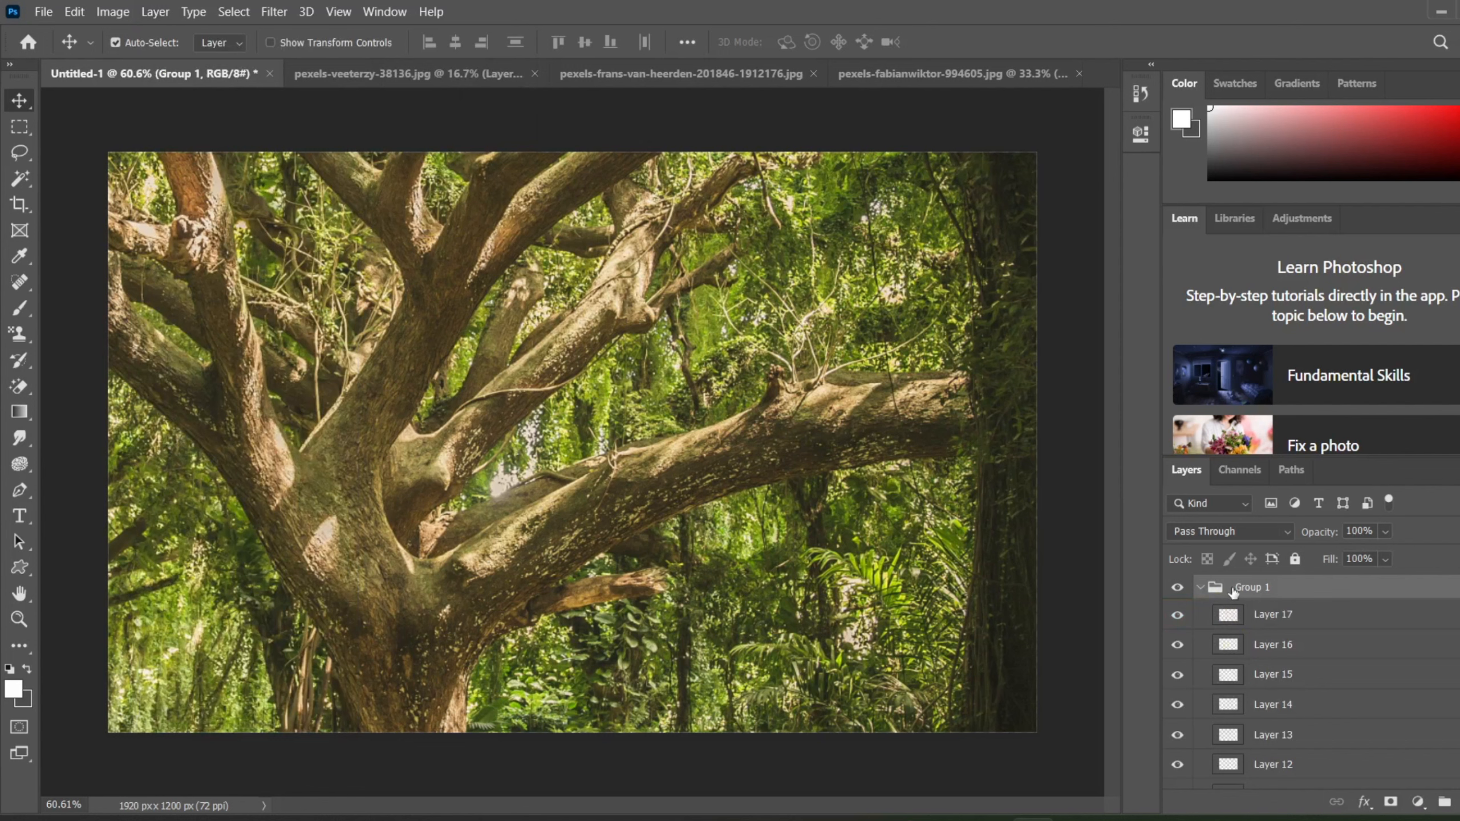
pyautogui.click(1222, 611)
pyautogui.rightClick(1237, 594)
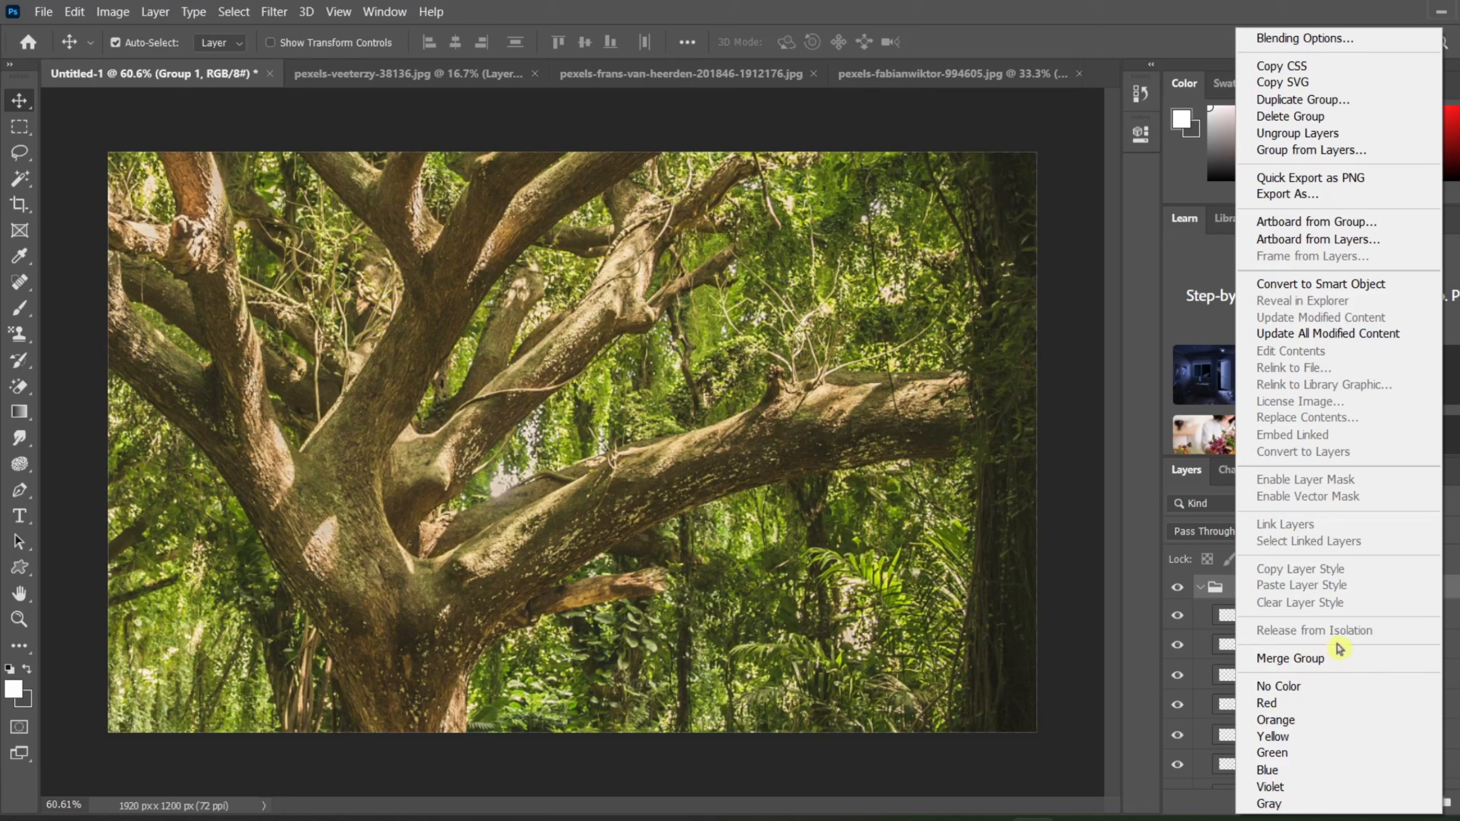
pyautogui.click(1458, 550)
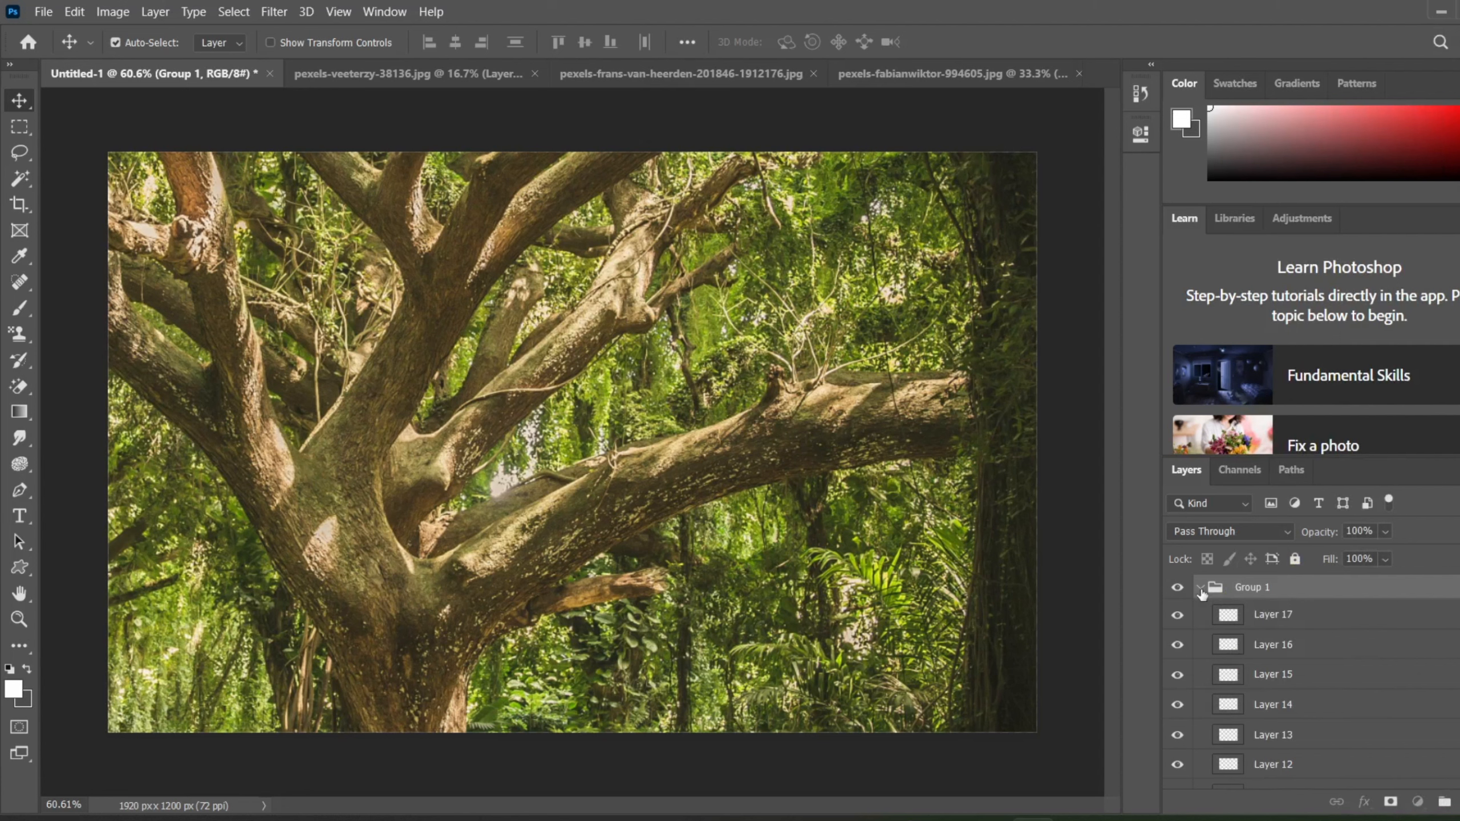
pyautogui.click(1201, 593)
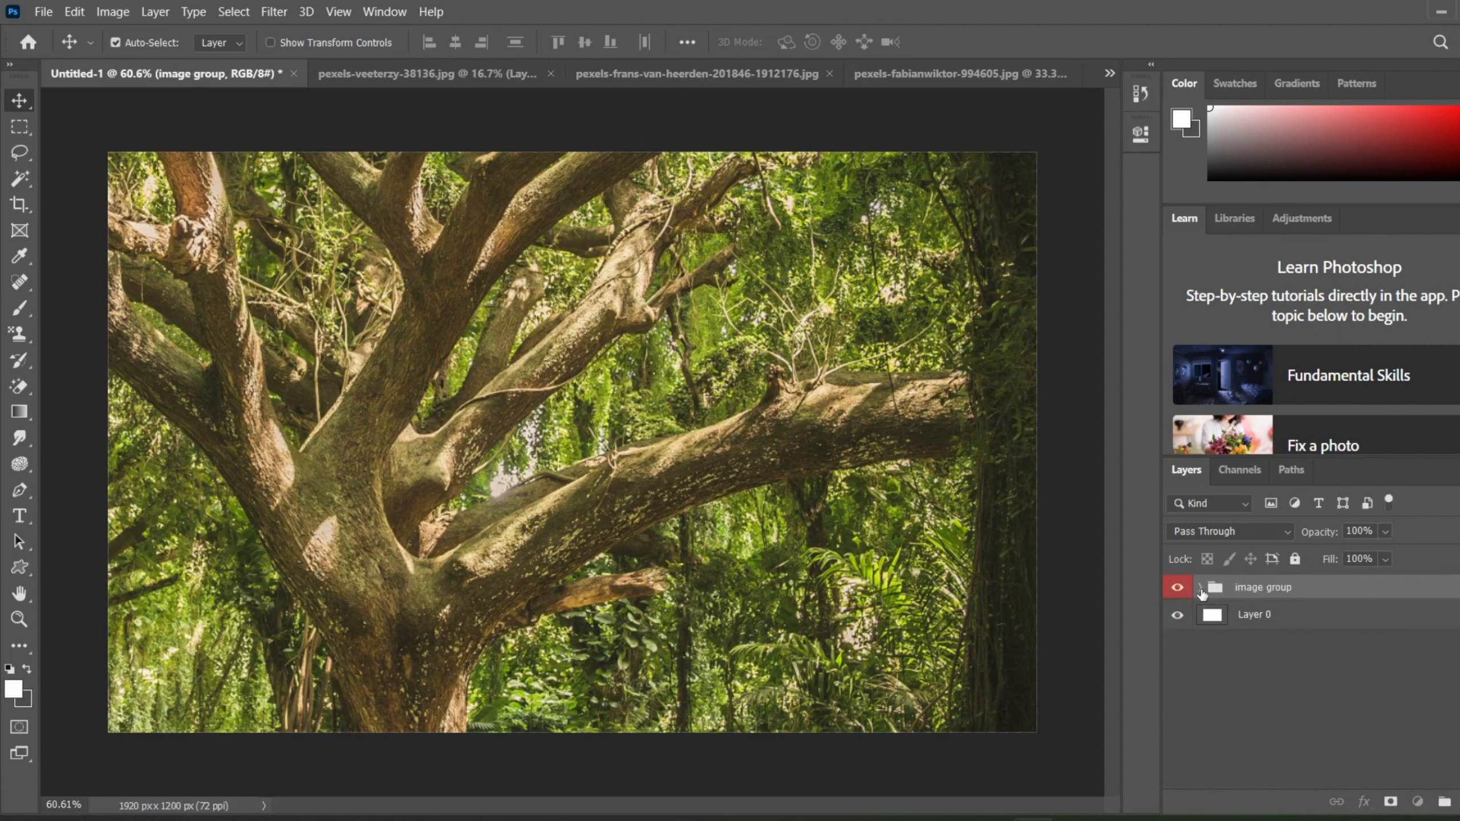
# Step: Move Layer 2 and Layer 3 out above the image group and delete the emptied group
pyautogui.click(1200, 588)
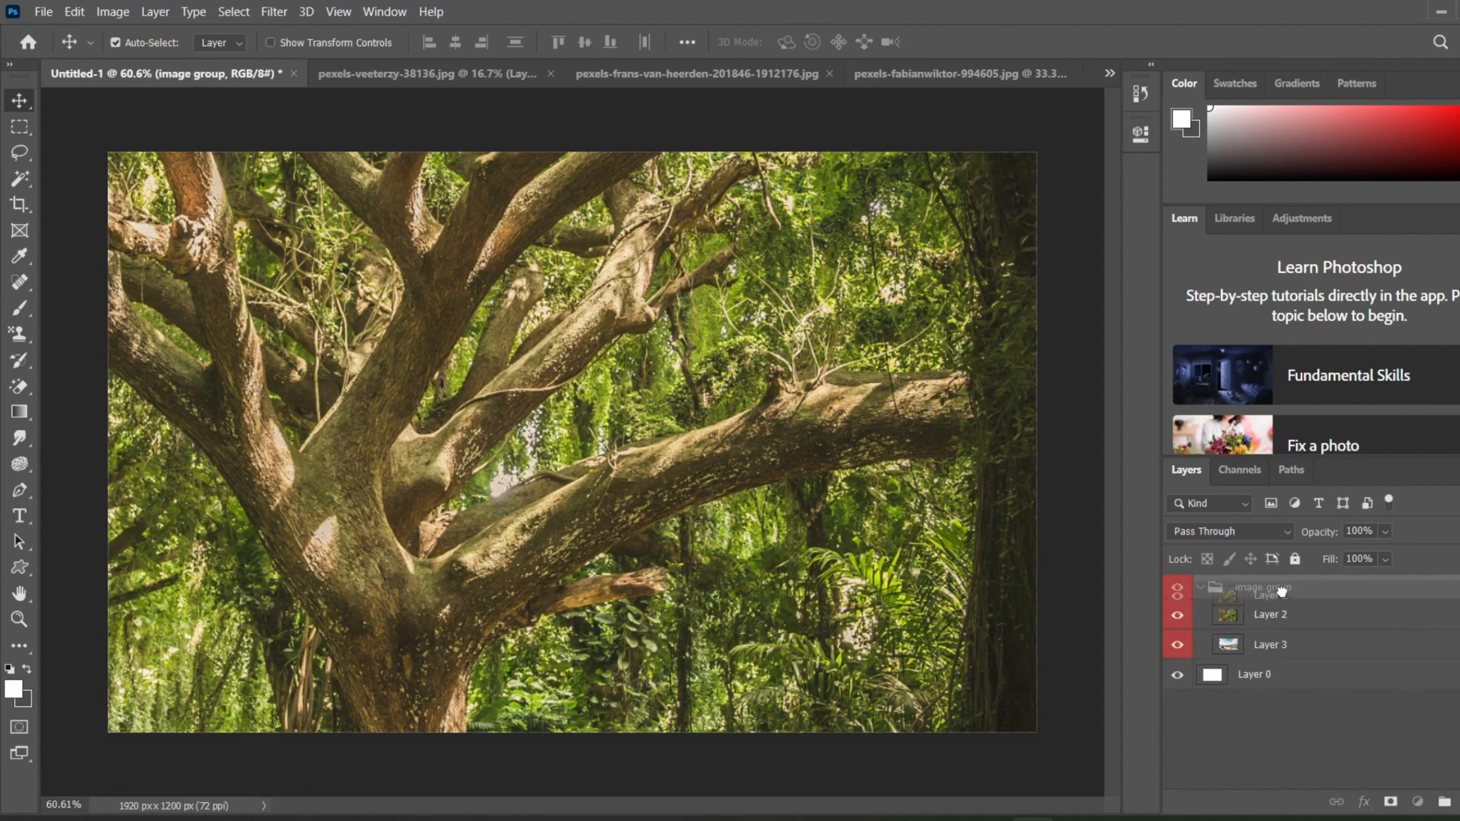
pyautogui.click(1294, 614)
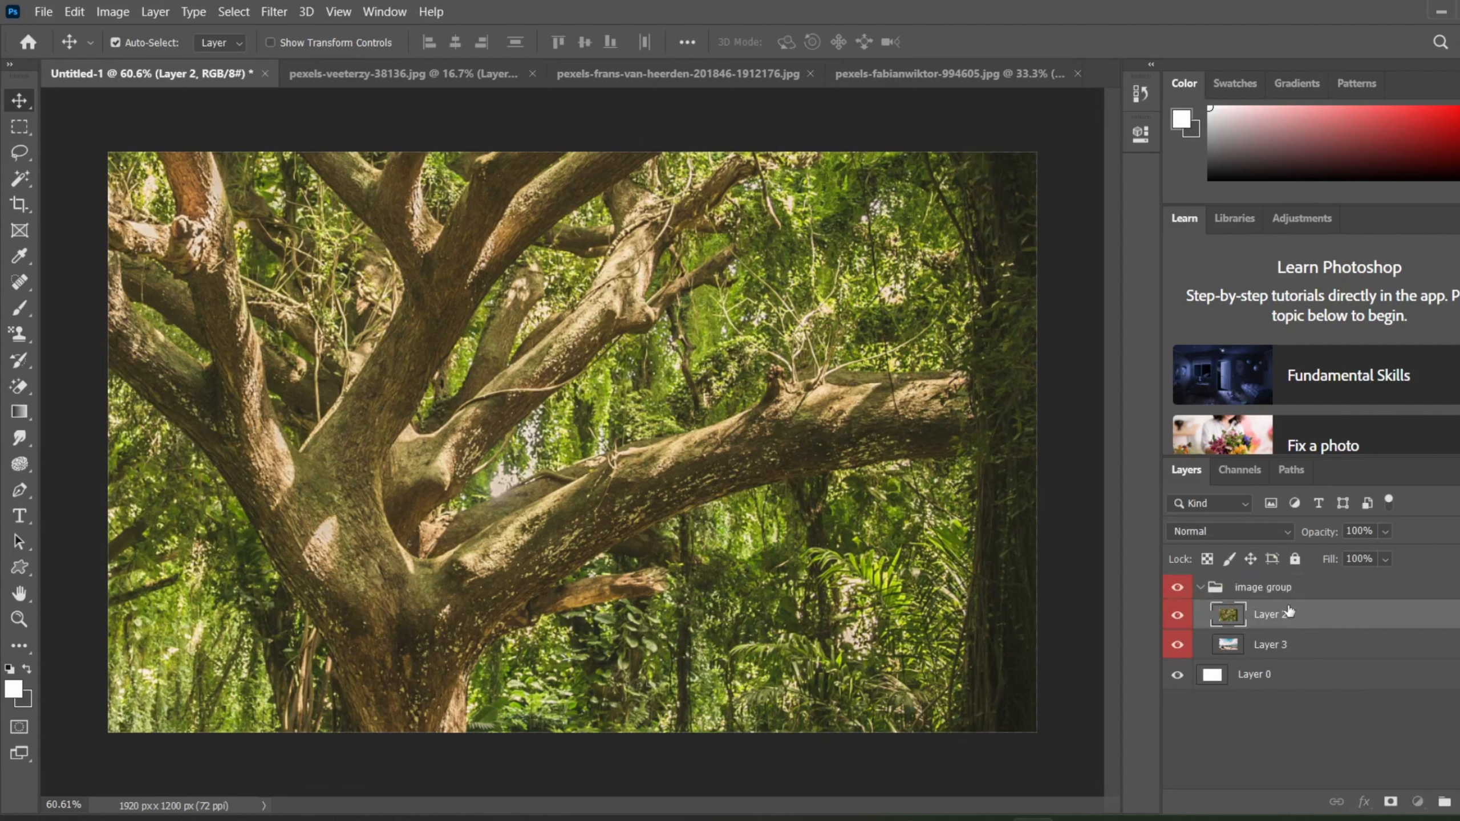
pyautogui.moveTo(1288, 613); pyautogui.dragTo(1243, 577)
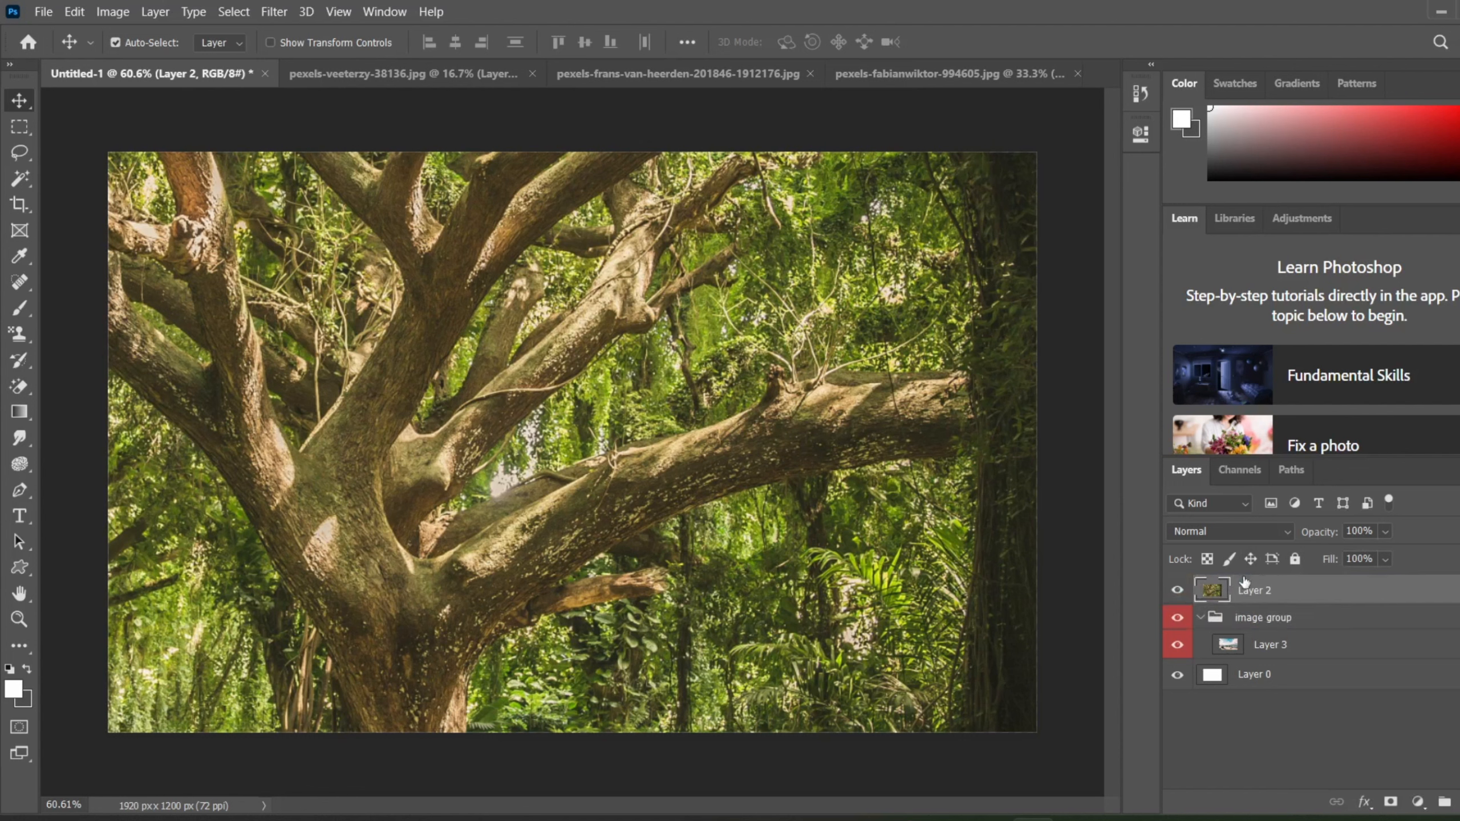
pyautogui.moveTo(1279, 643); pyautogui.dragTo(1264, 604)
pyautogui.click(1222, 651)
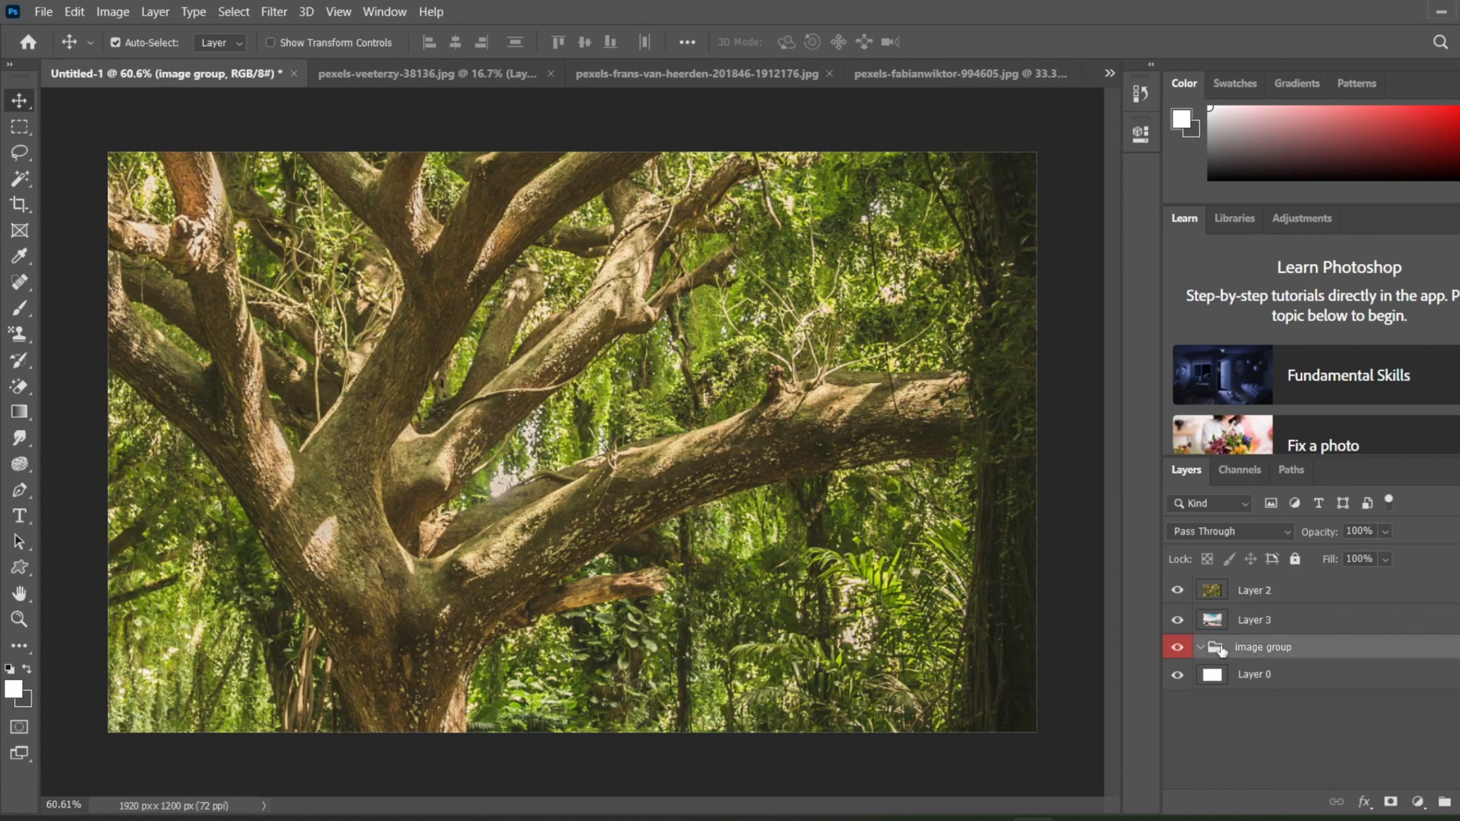
pyautogui.press('Delete')
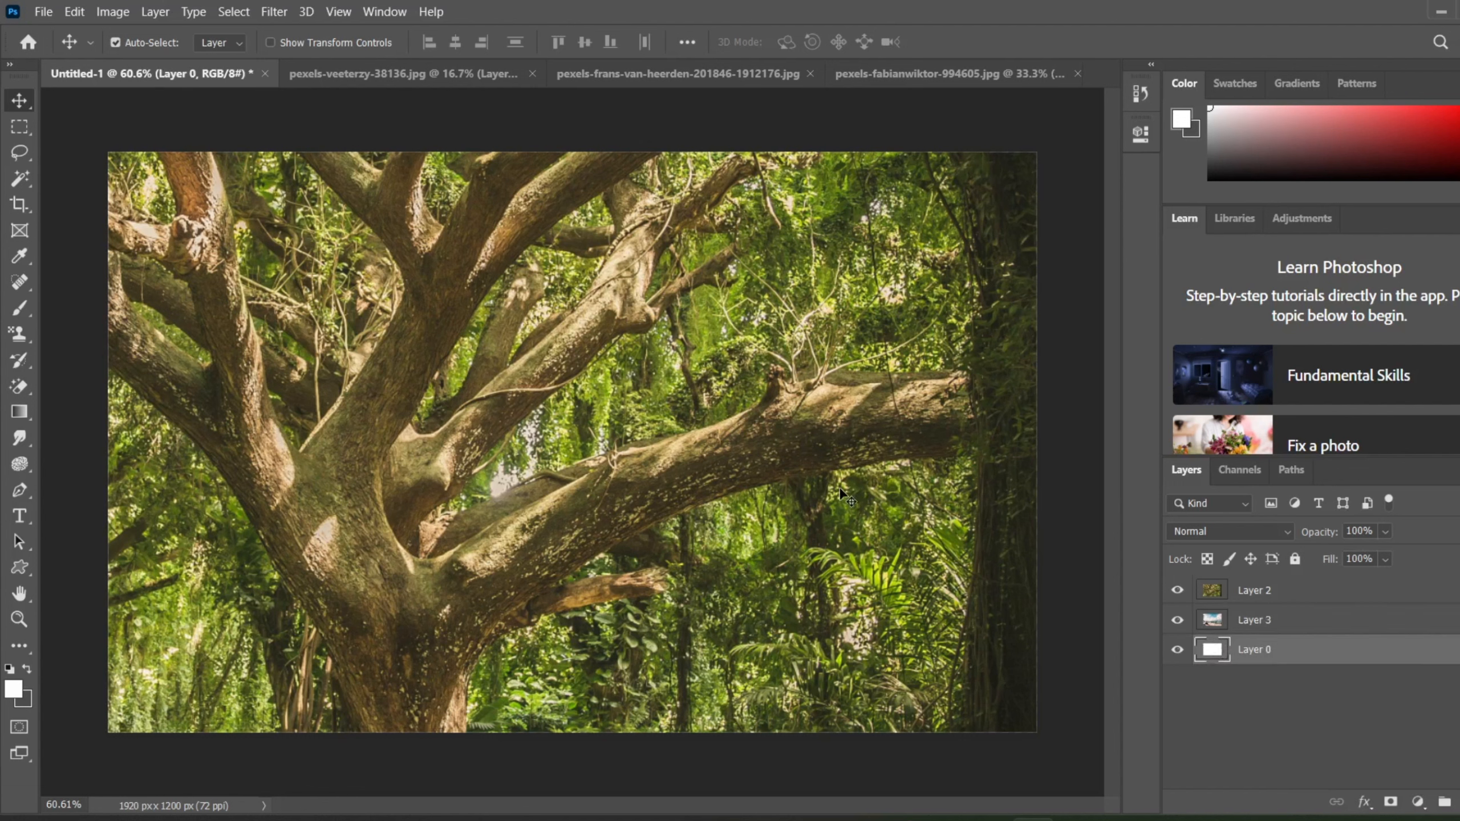
pyautogui.click(154, 12)
pyautogui.moveTo(292, 34)
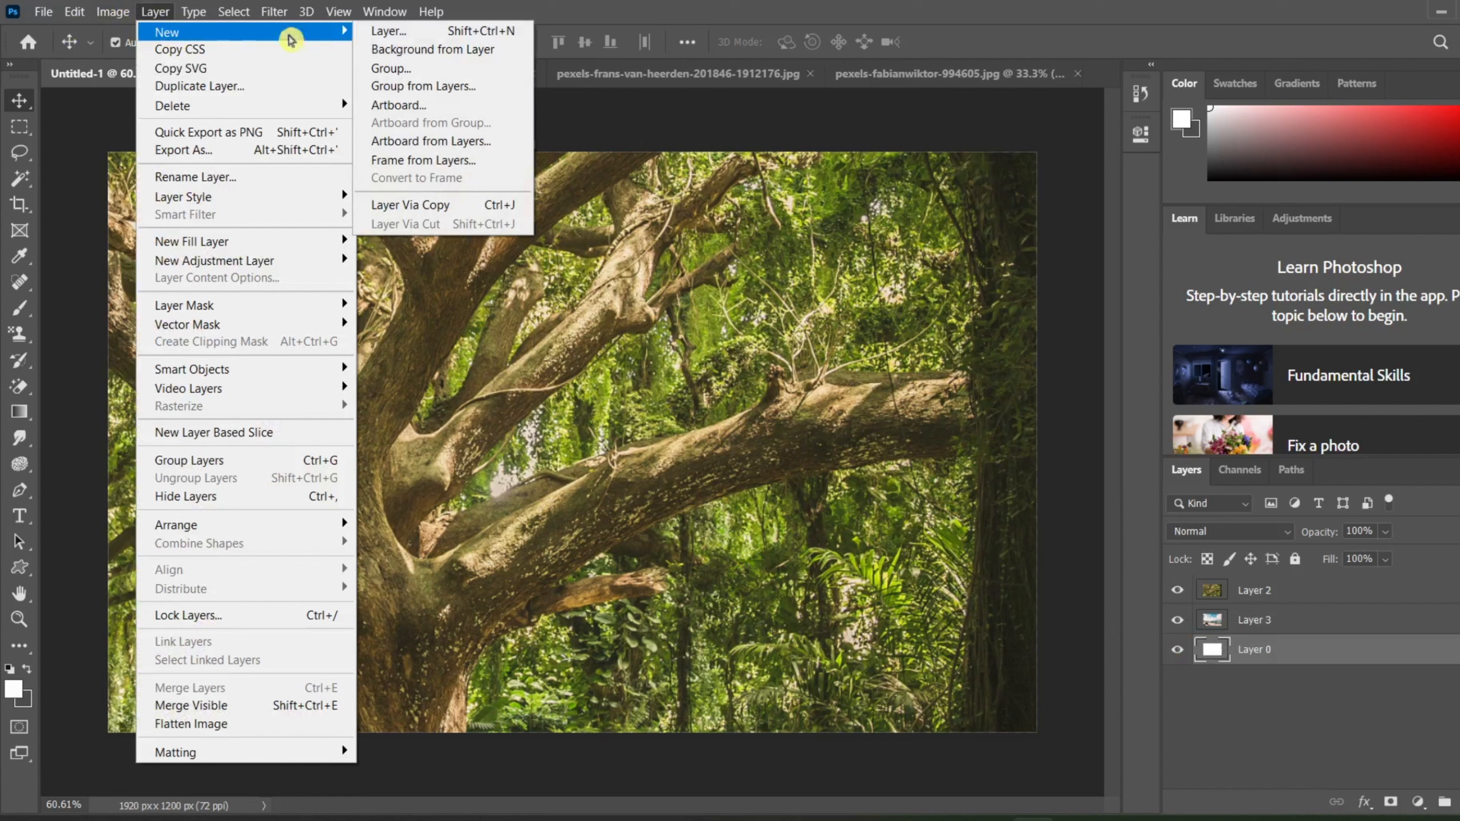
pyautogui.click(399, 86)
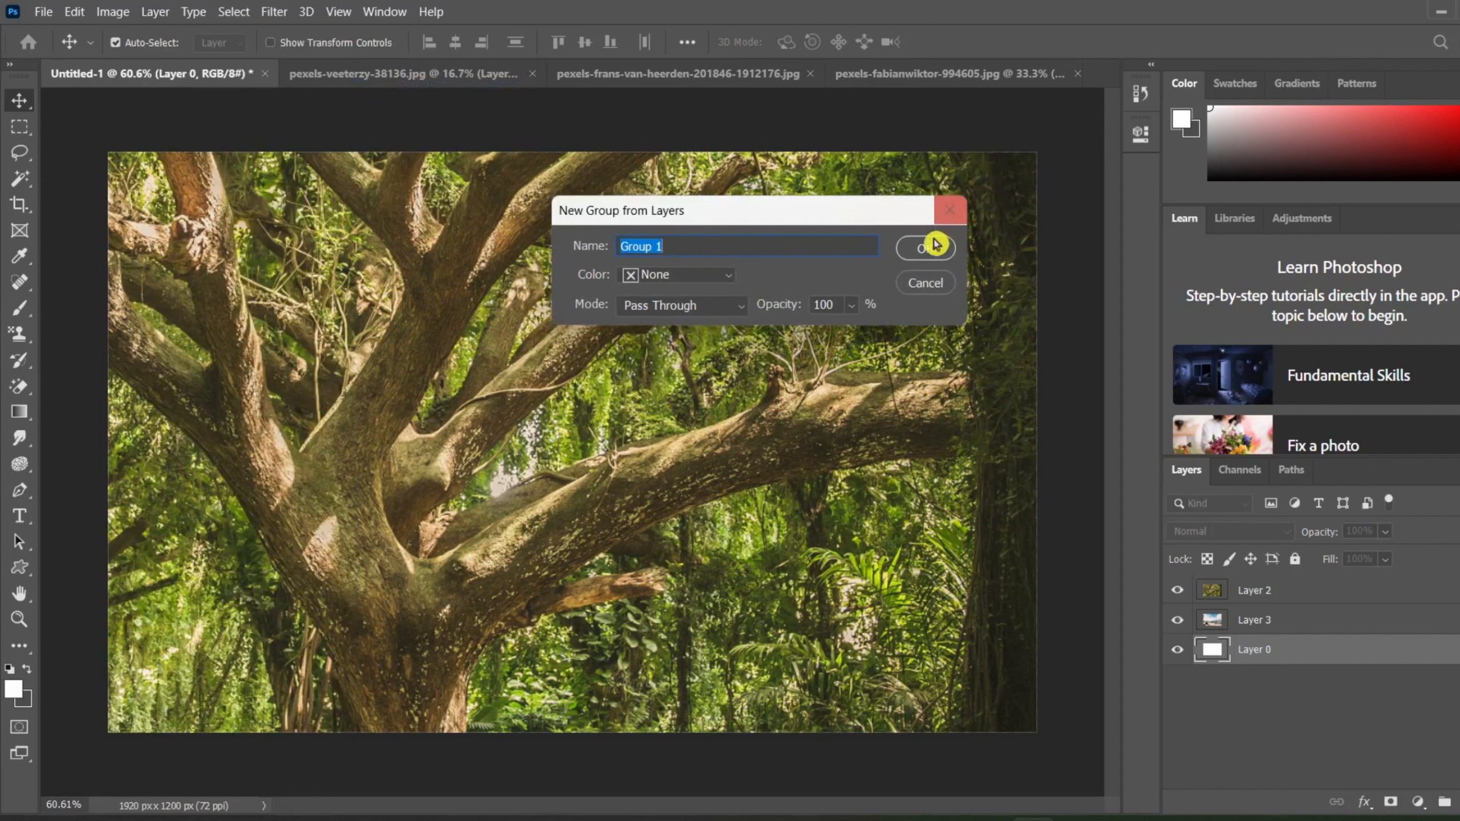
pyautogui.click(929, 290)
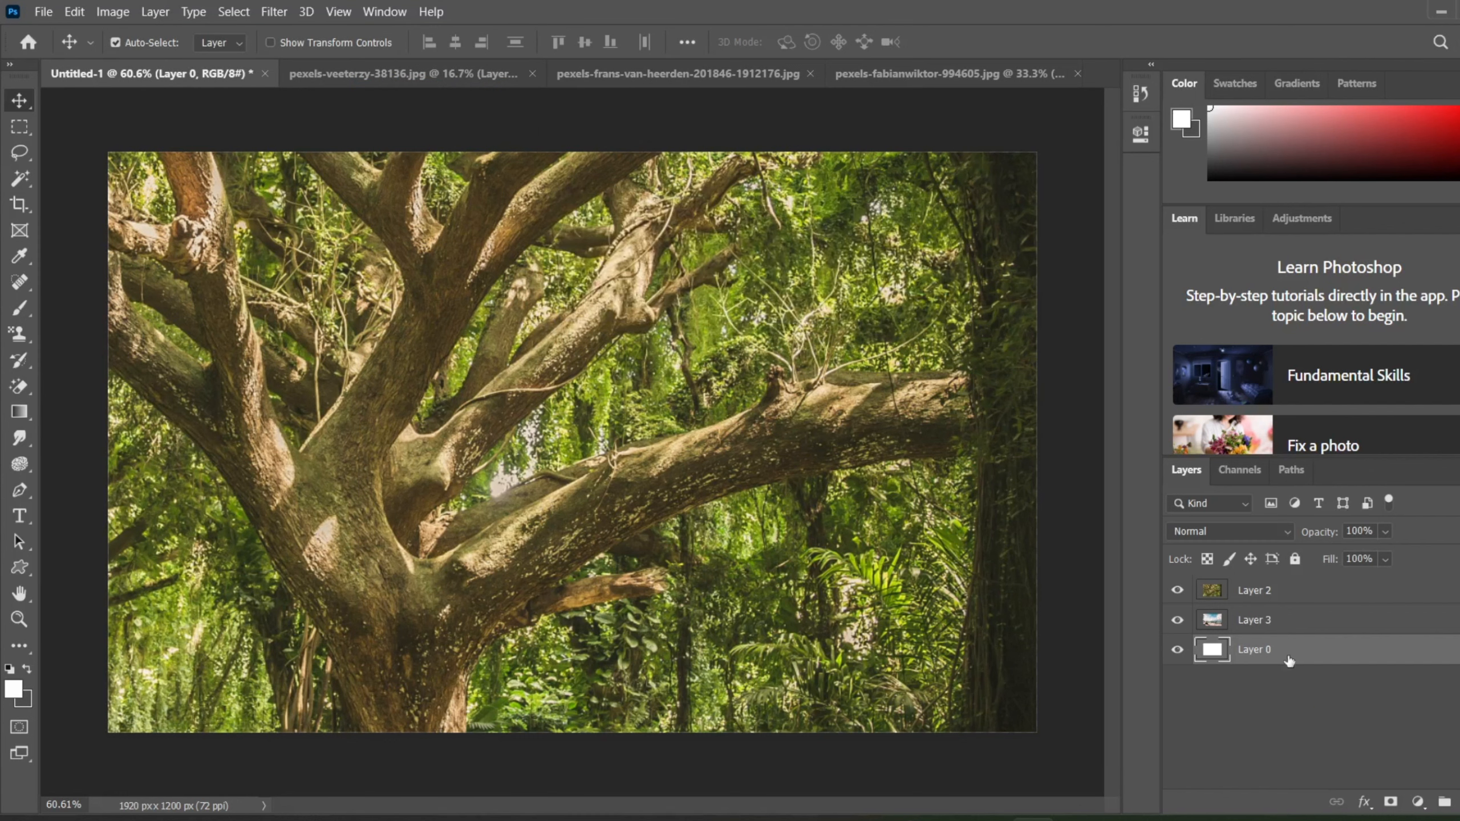
# Step: Create a new group from Layer 2, Layer 3 and Layer 0, keeping the name Group 1 and no color
pyautogui.keyDown('shift'); pyautogui.click(1291, 605); pyautogui.keyUp('shift')
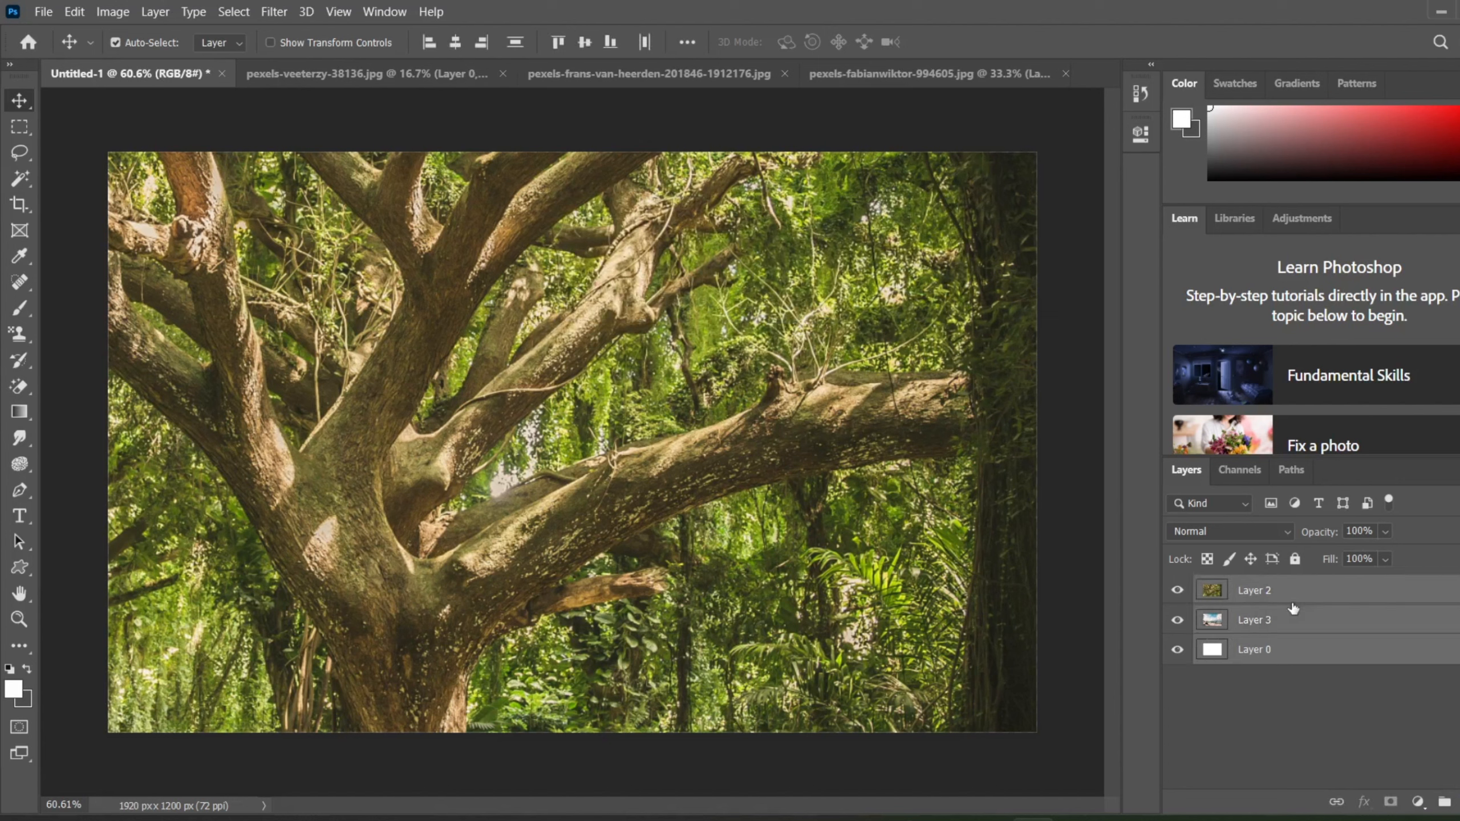
pyautogui.click(154, 11)
pyautogui.moveTo(270, 33)
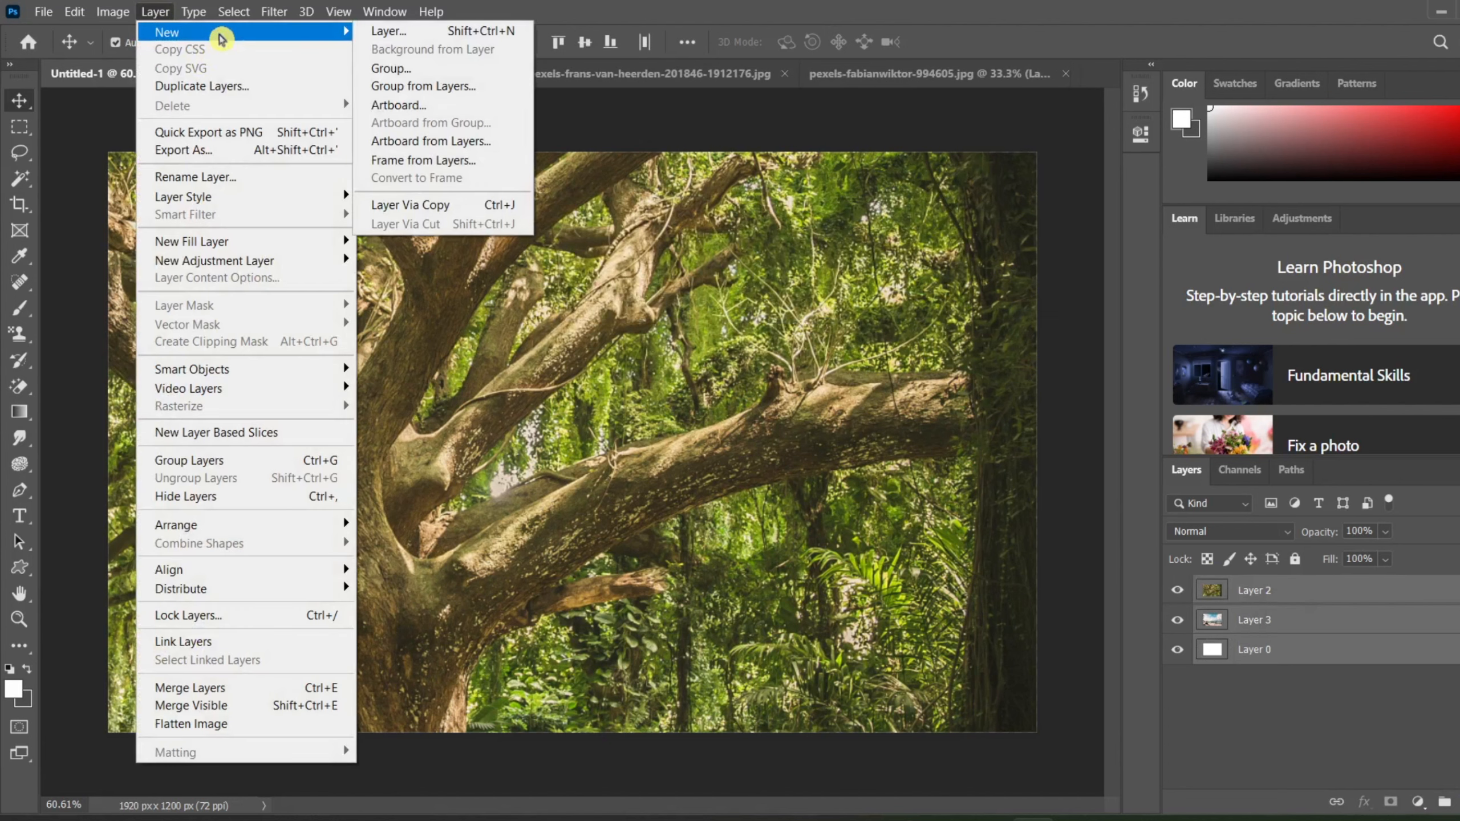
pyautogui.click(405, 84)
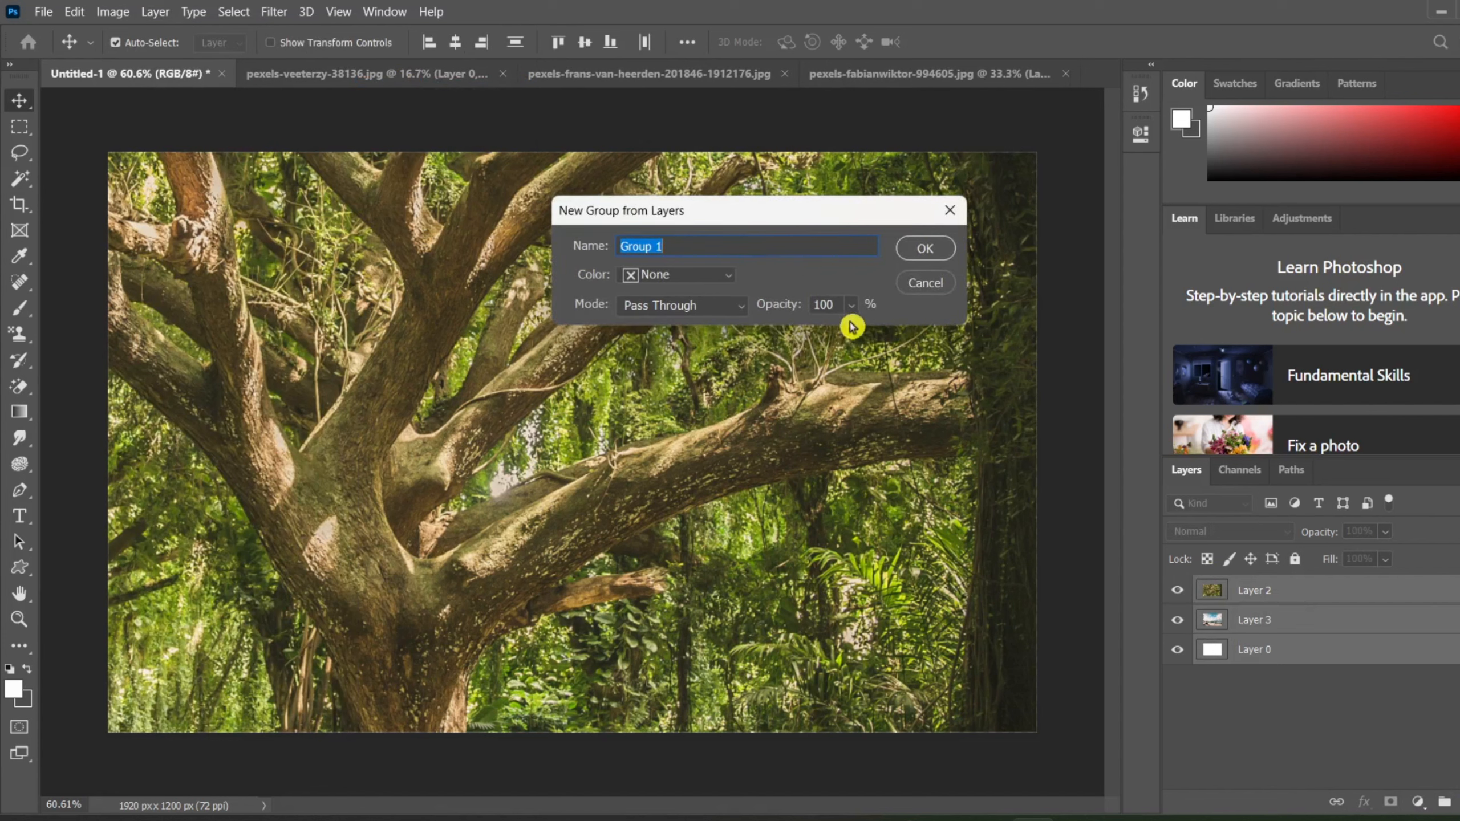
pyautogui.click(930, 248)
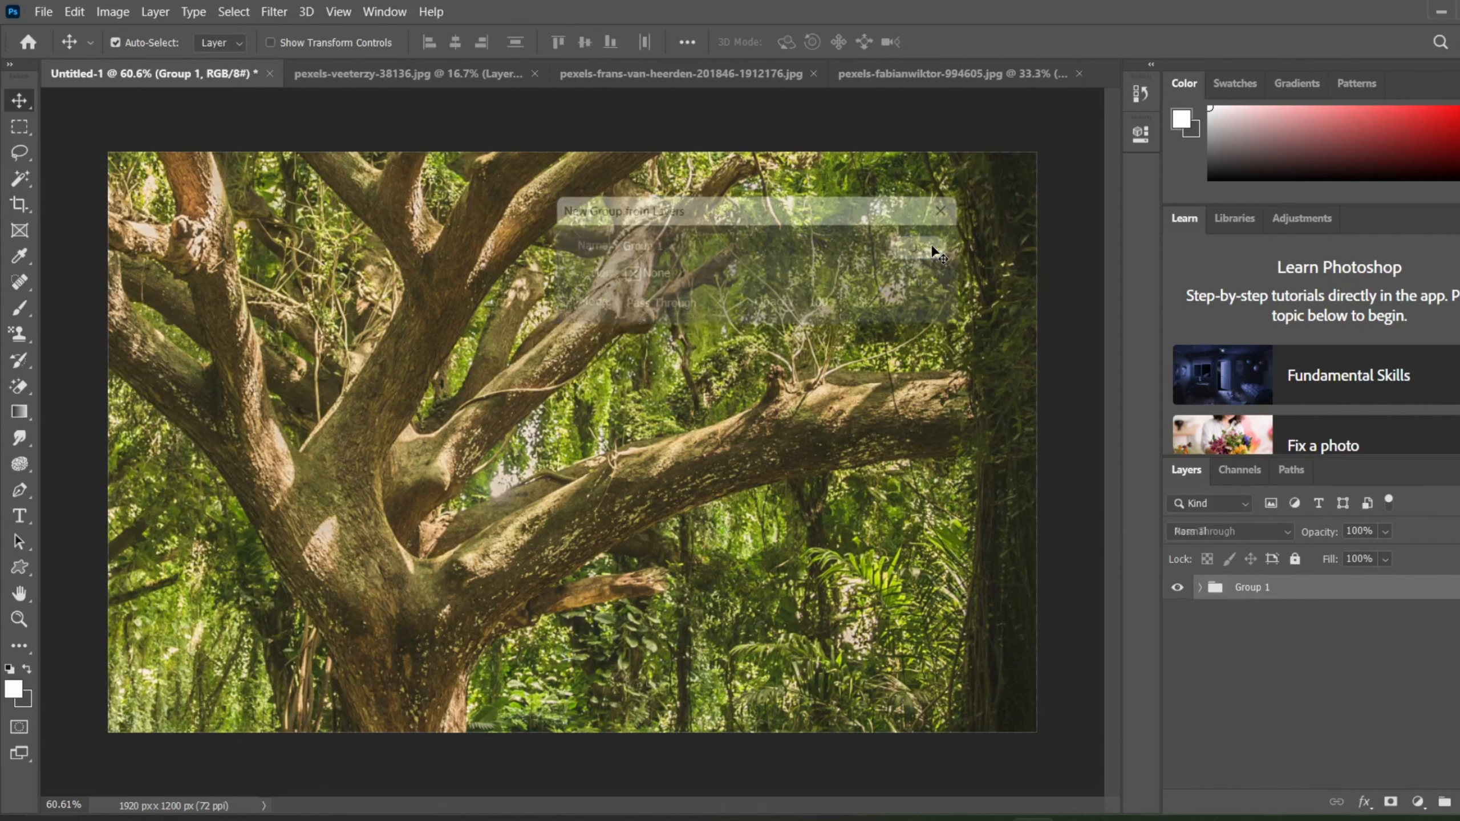
# Step: Expand Group 1 and move Layer 2, Layer 3 and Layer 0 out above it in their existing order
pyautogui.click(1255, 620)
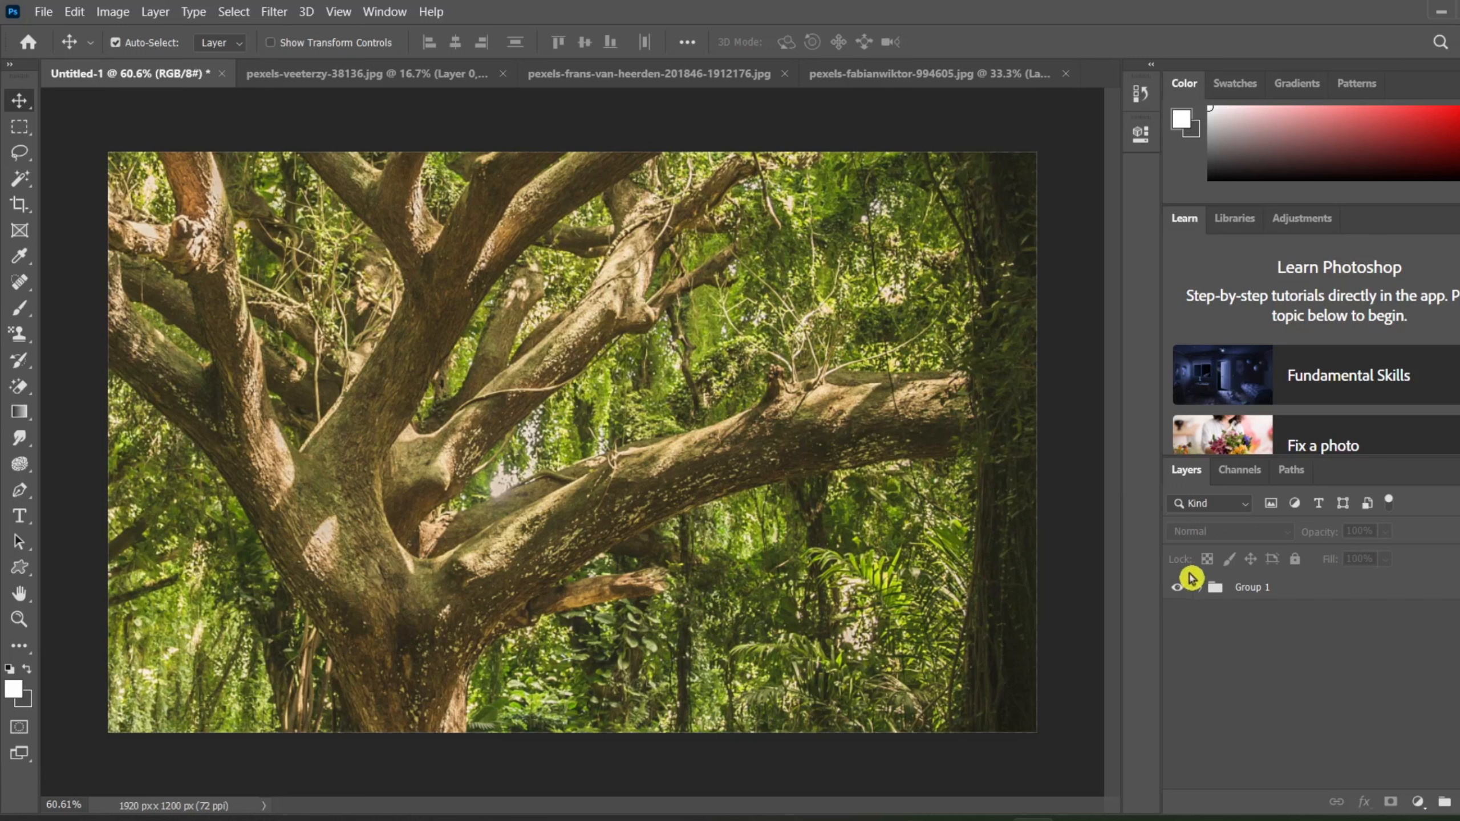
pyautogui.click(1199, 588)
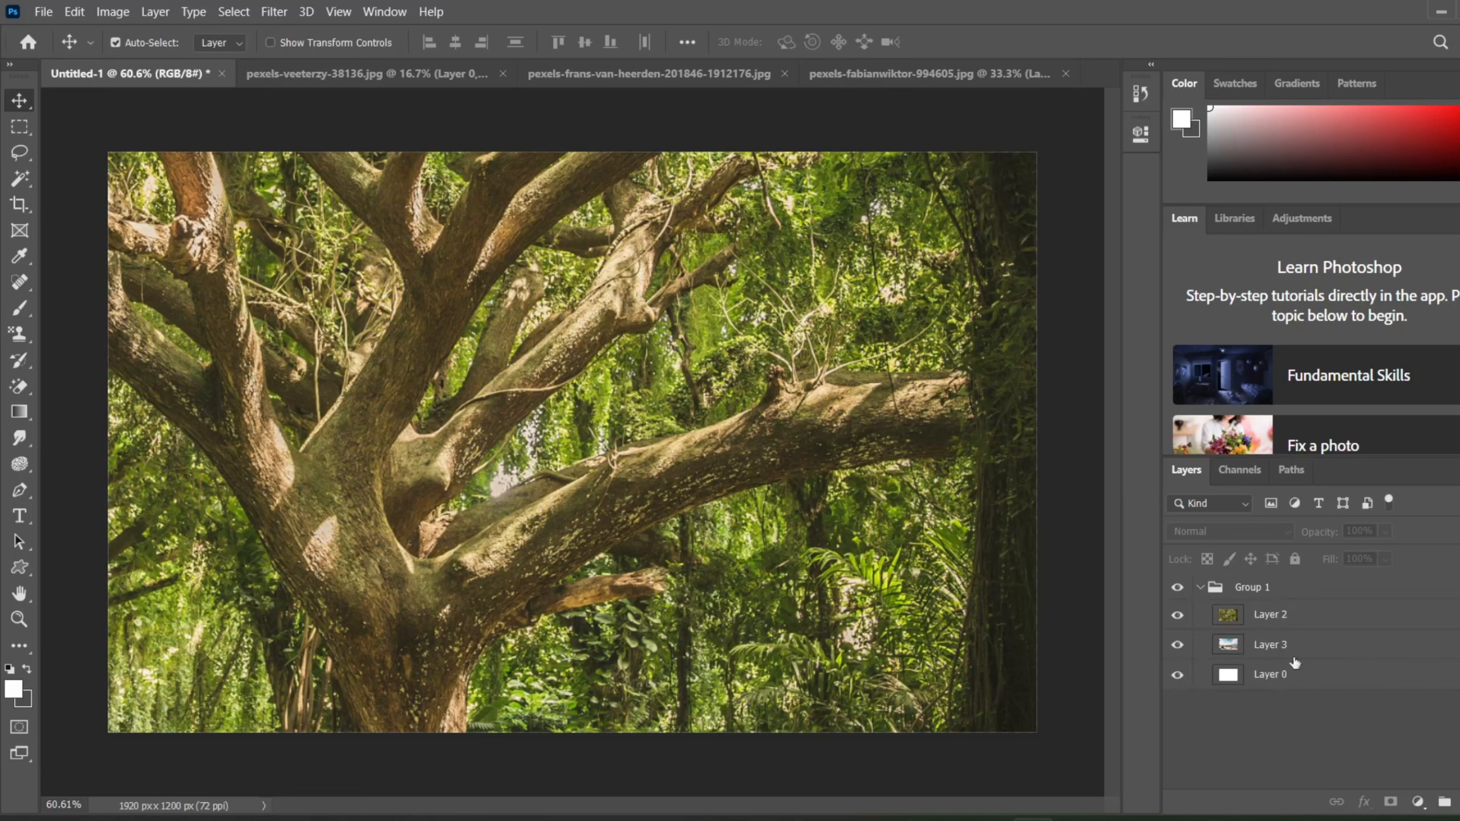
pyautogui.moveTo(1280, 614); pyautogui.dragTo(1263, 530)
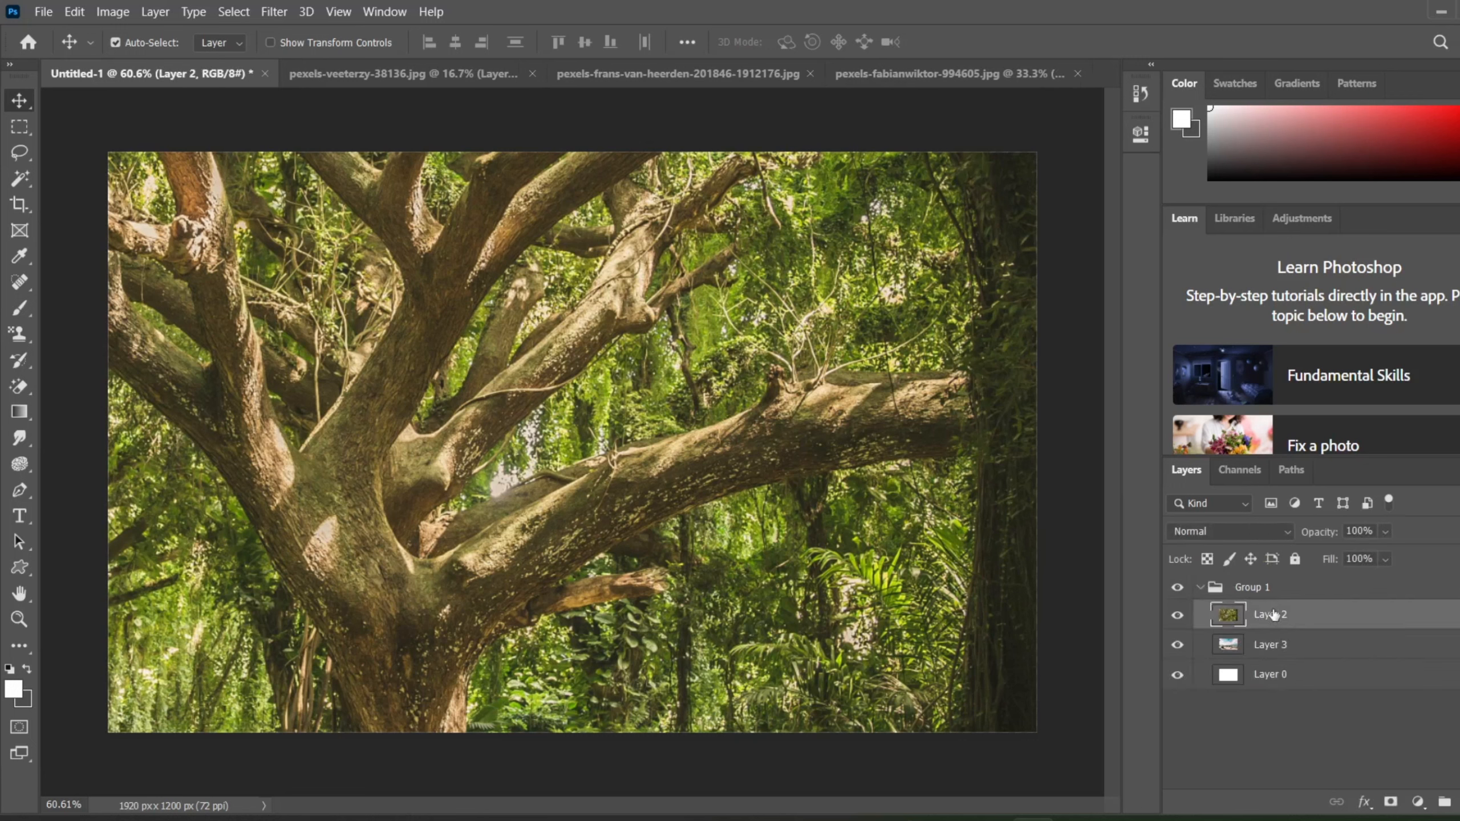
pyautogui.moveTo(1273, 618); pyautogui.dragTo(1255, 583)
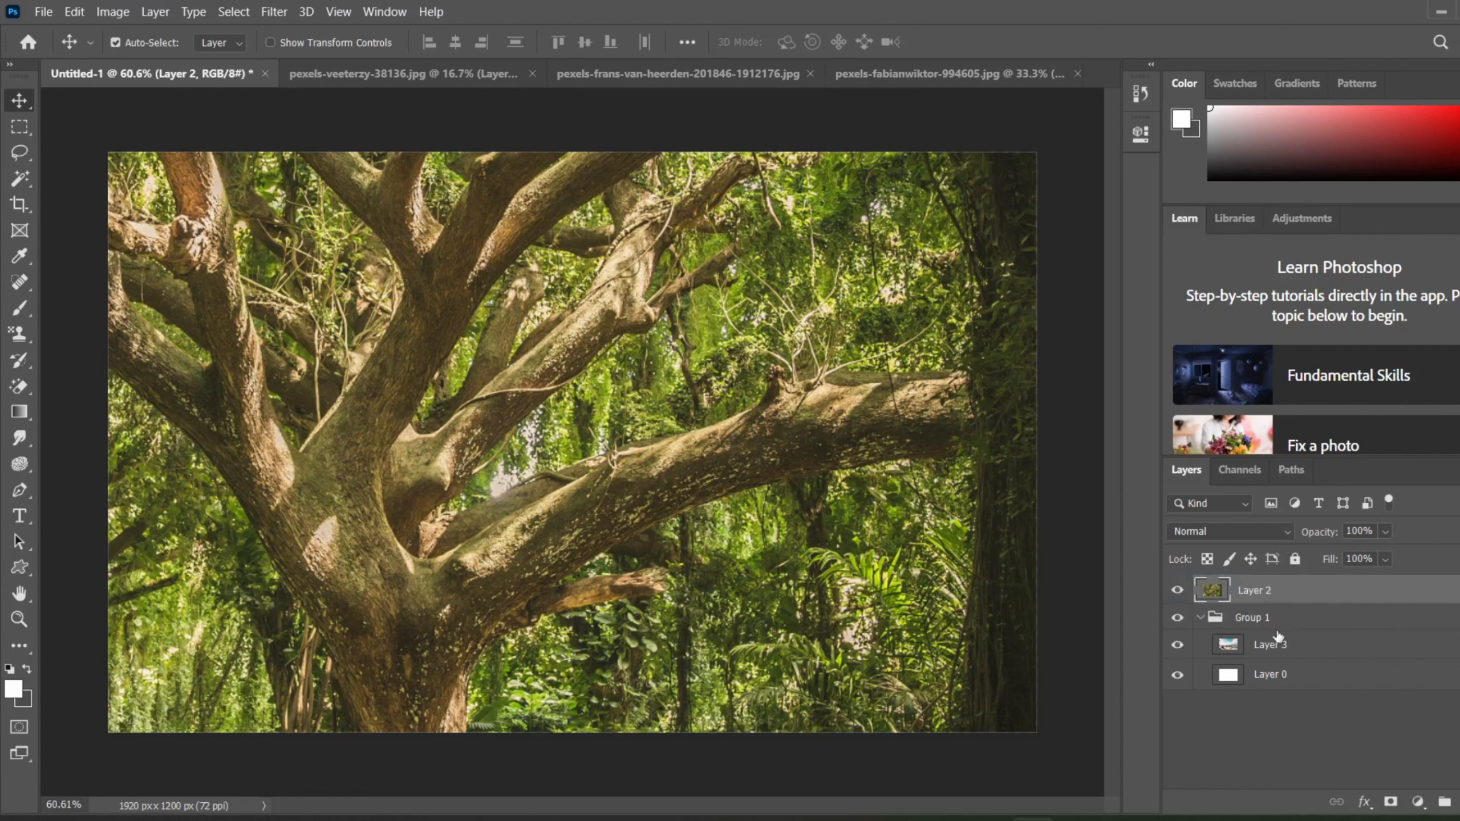
pyautogui.moveTo(1278, 644); pyautogui.dragTo(1264, 609)
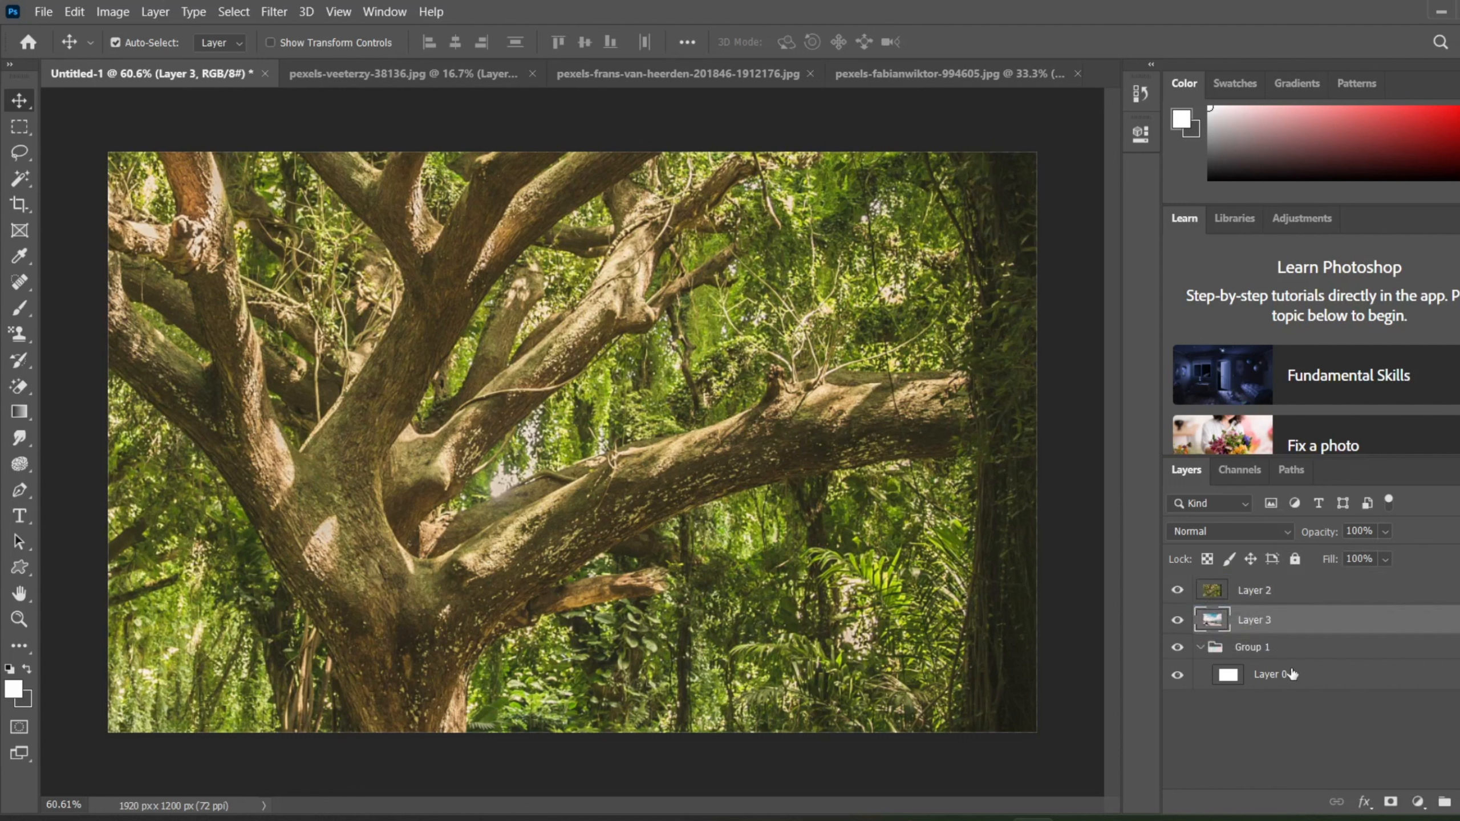
pyautogui.moveTo(1294, 674); pyautogui.dragTo(1279, 635)
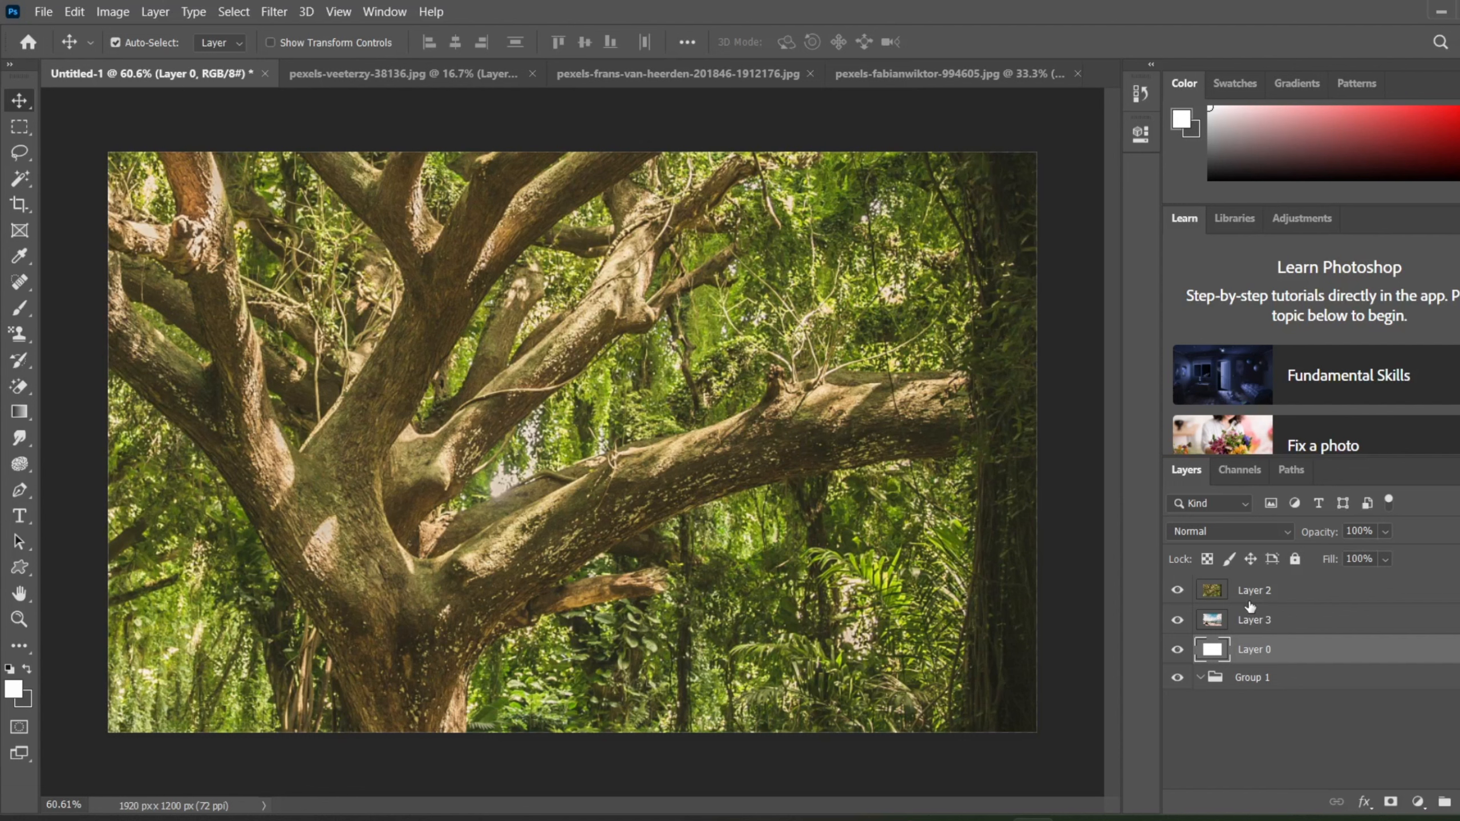
# Step: Select Layer 2, Layer 3 and Layer 0 together, leaving Group 1 out of the selection
pyautogui.click(1257, 596)
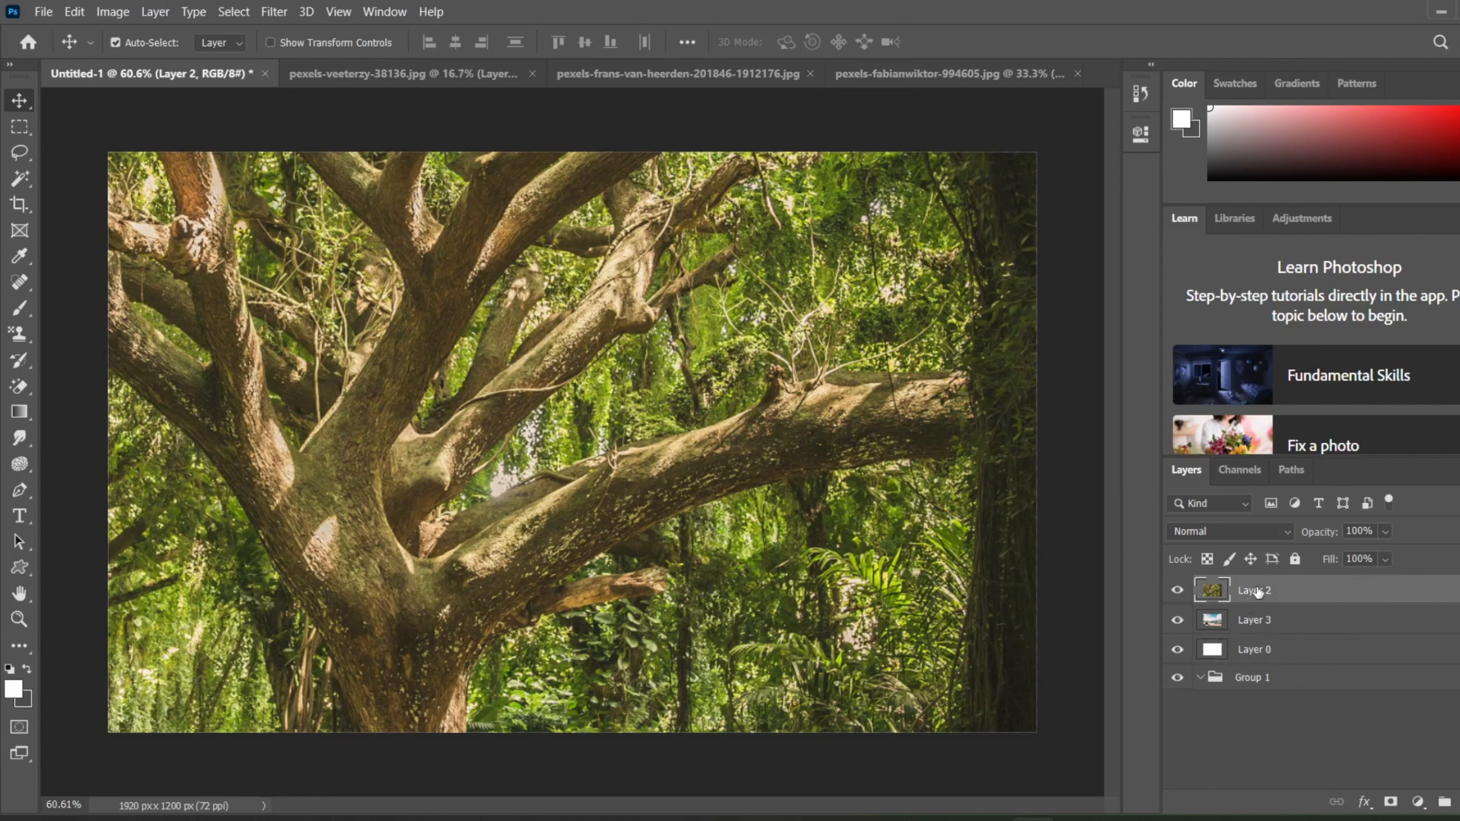
pyautogui.click(1267, 649)
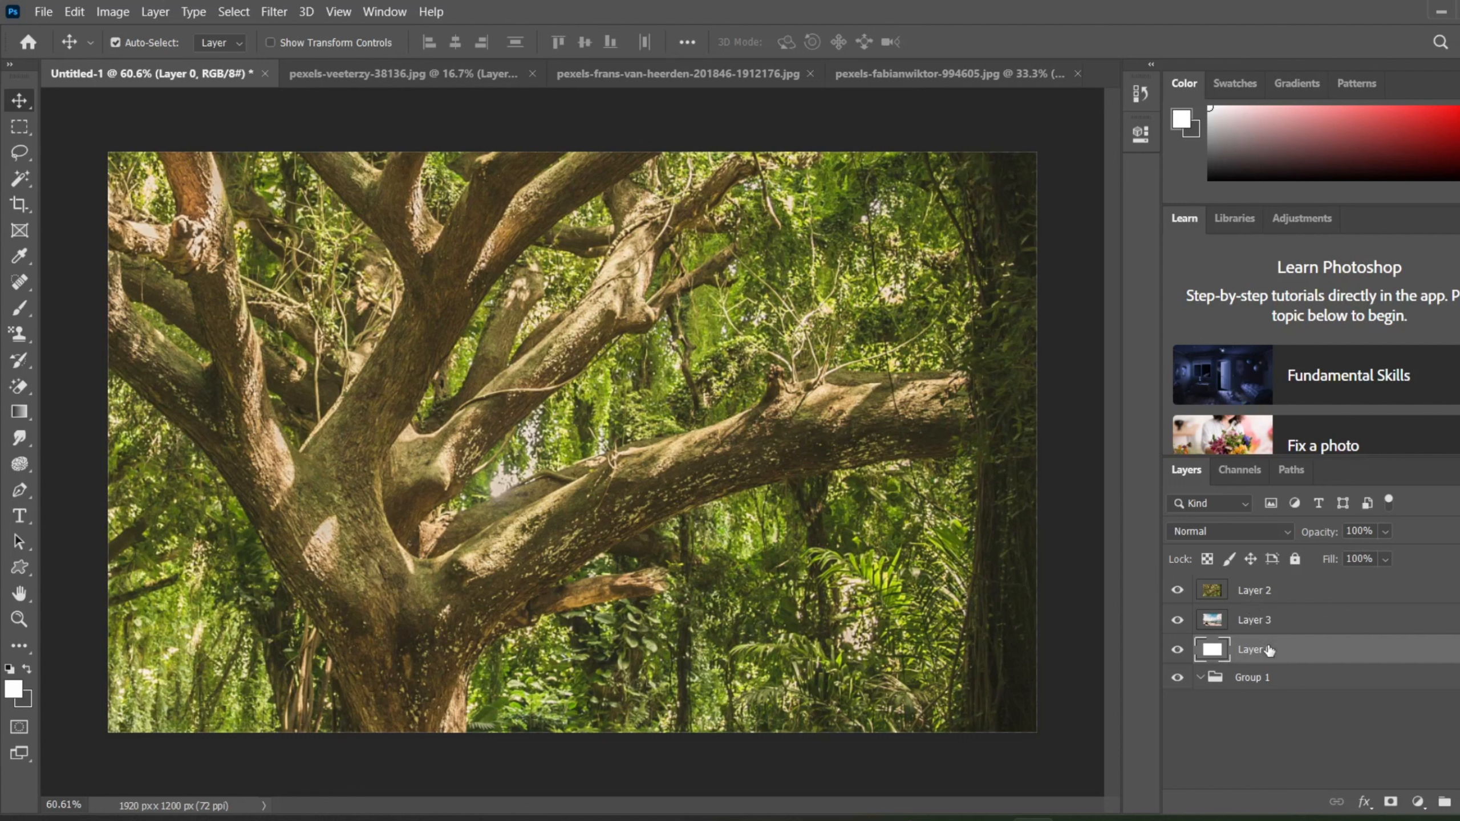
pyautogui.click(1250, 588)
pyautogui.click(1243, 621)
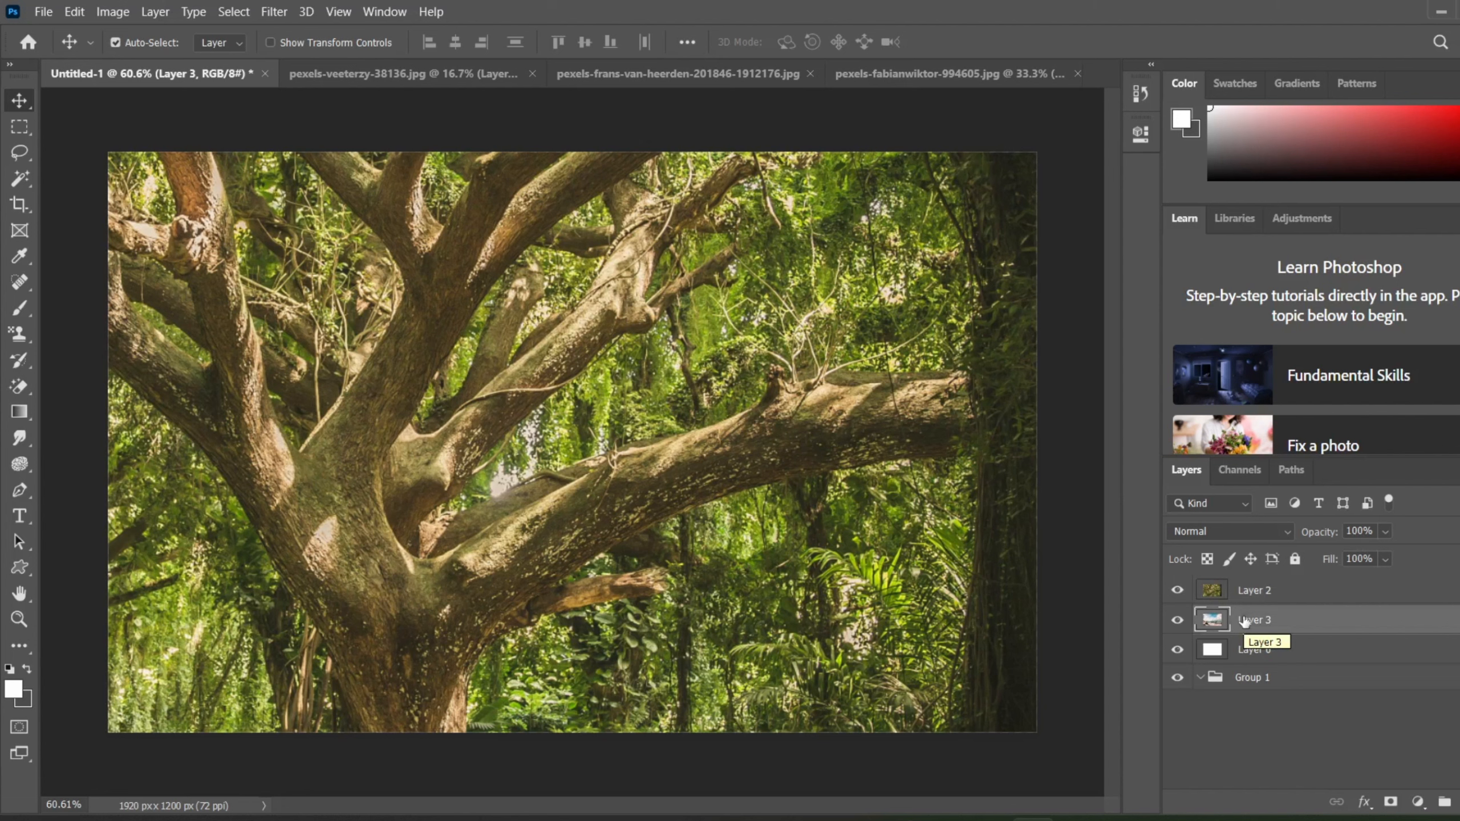
pyautogui.click(1255, 585)
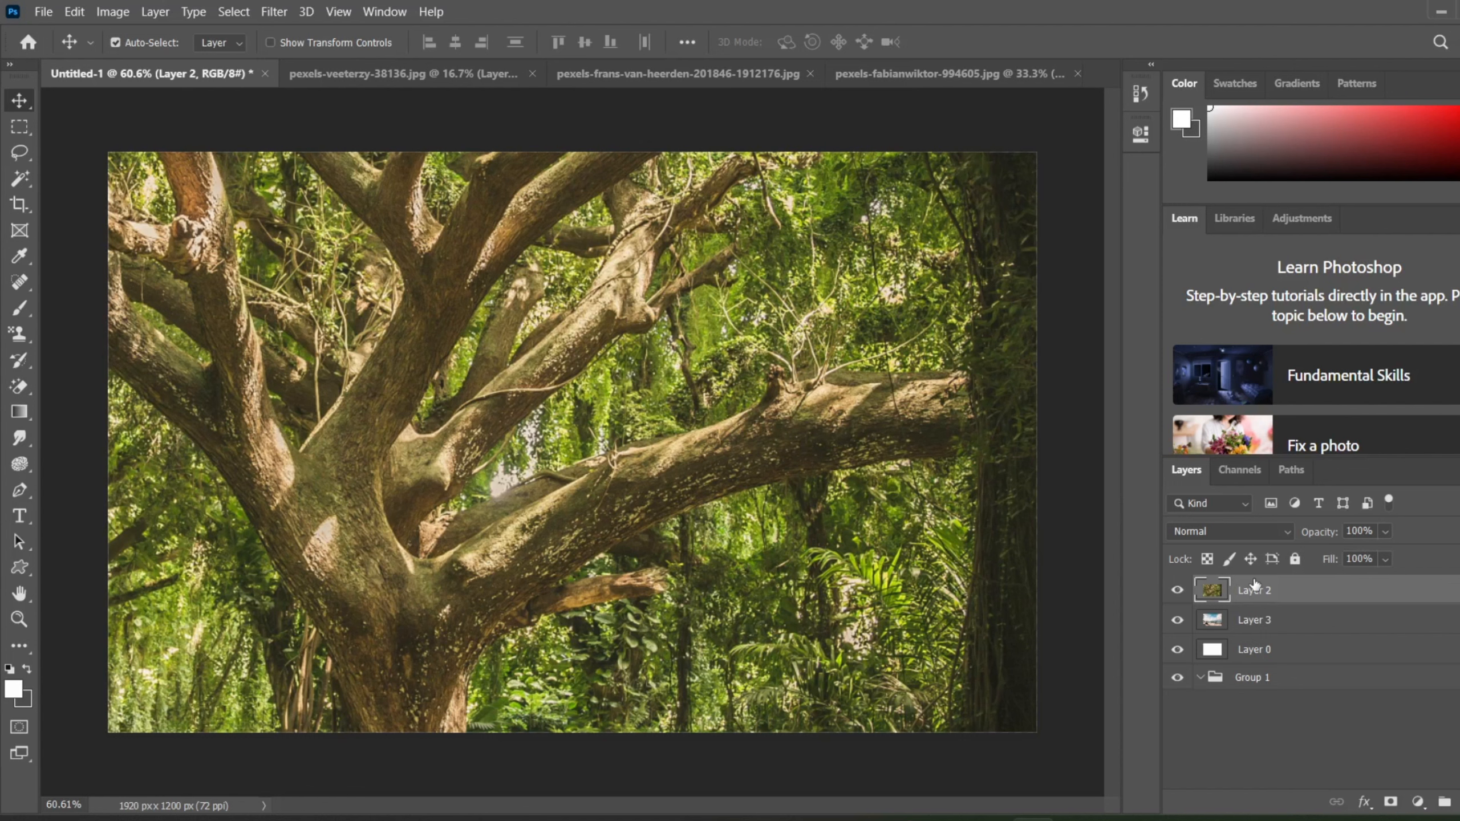
pyautogui.keyDown('shift'); pyautogui.click(1254, 653); pyautogui.keyUp('shift')
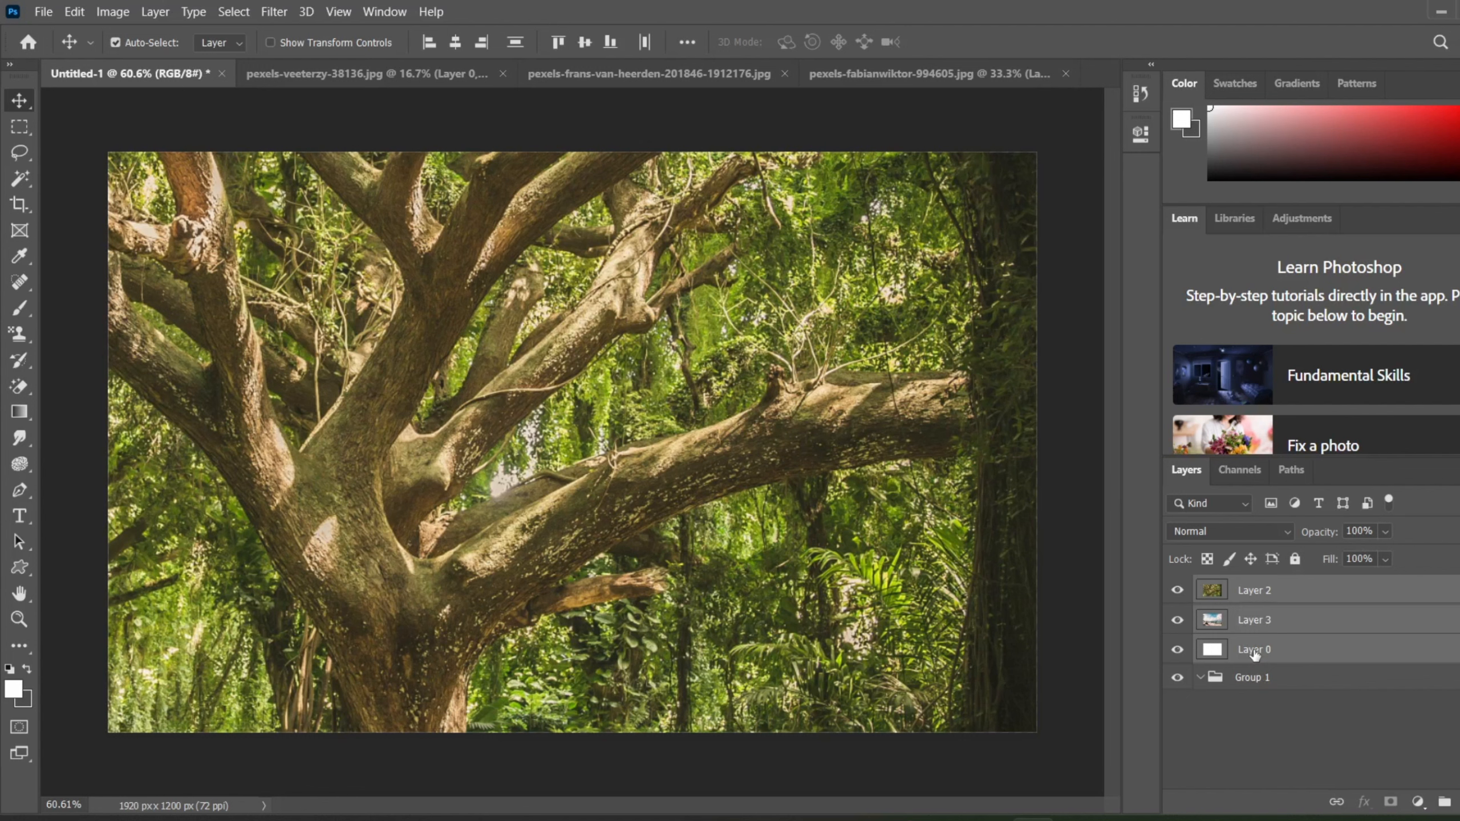
# Step: Put the three selected layers back inside Group 1 one by one and return them above the group
pyautogui.hotkey('ctrl', '[')
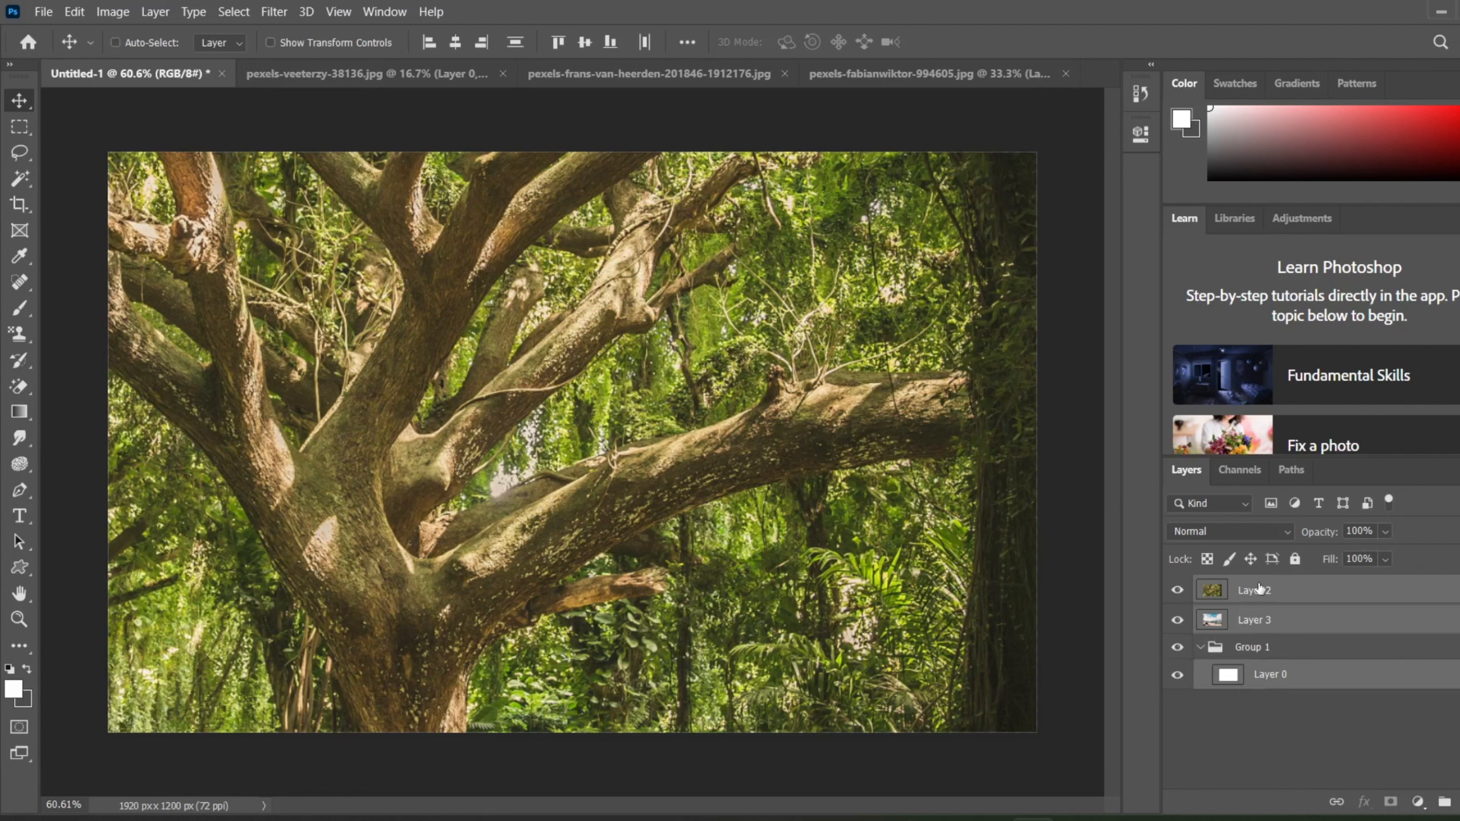
pyautogui.hotkey('ctrl', '[')
pyautogui.hotkey('ctrl', '[')
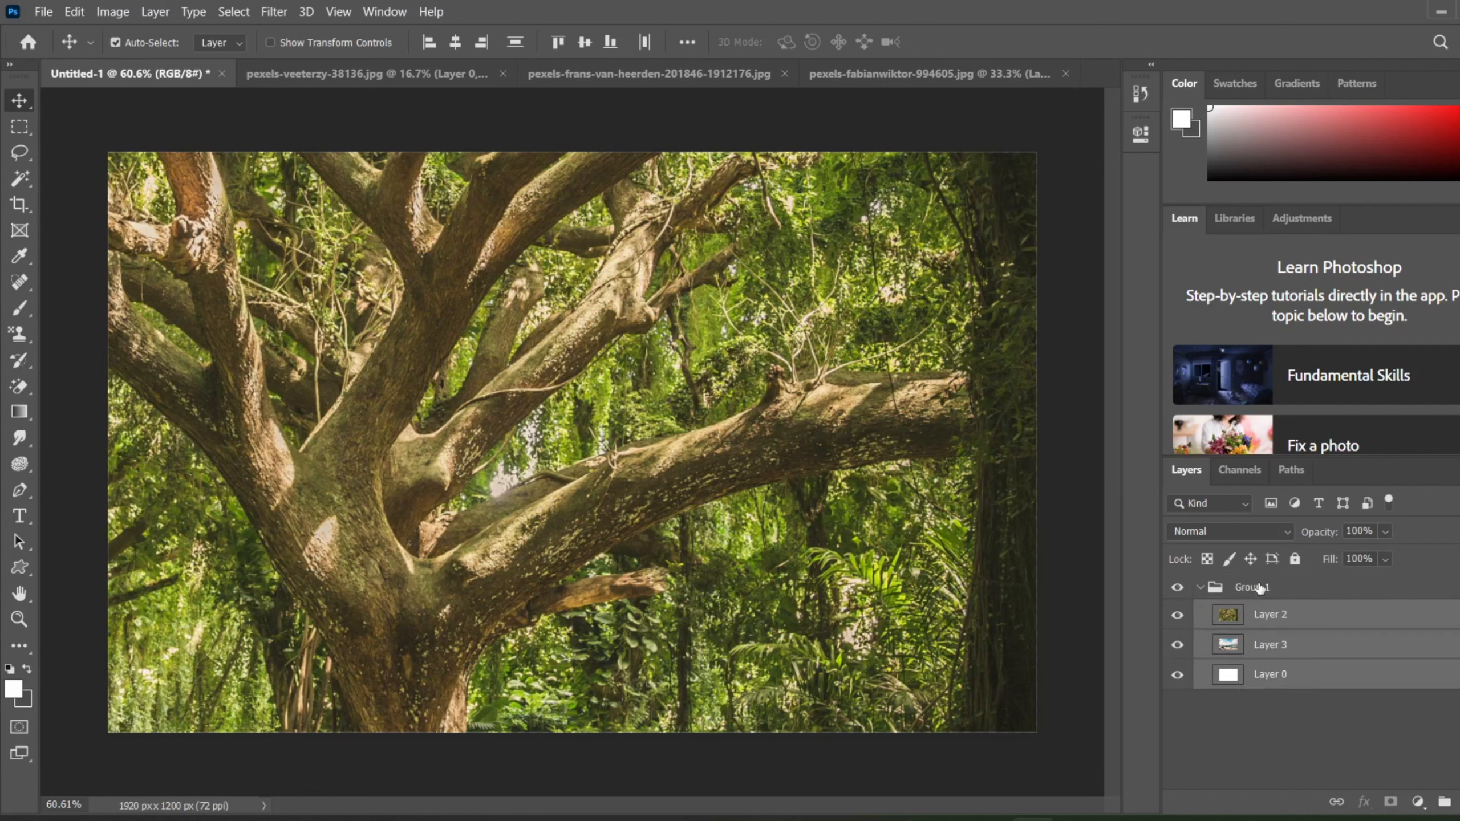
pyautogui.hotkey('ctrl', '[')
pyautogui.hotkey('ctrl', '[')
pyautogui.hotkey('ctrl', '[')
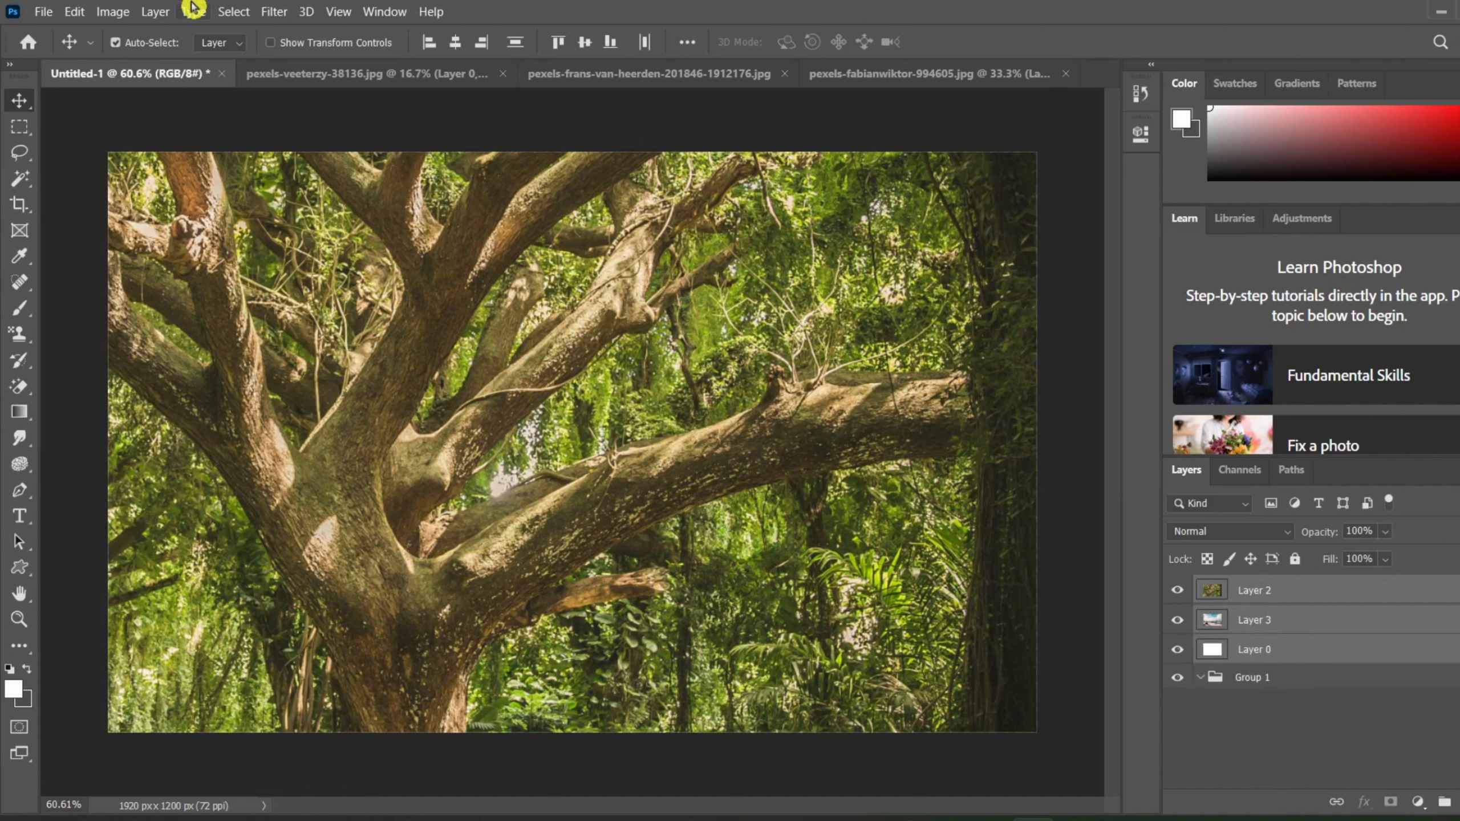
# Step: Create a new artboard from the selected layers, keeping the name Artboard 1 and the Custom size of 1920 × 1200 px
pyautogui.click(152, 14)
pyautogui.moveTo(286, 31)
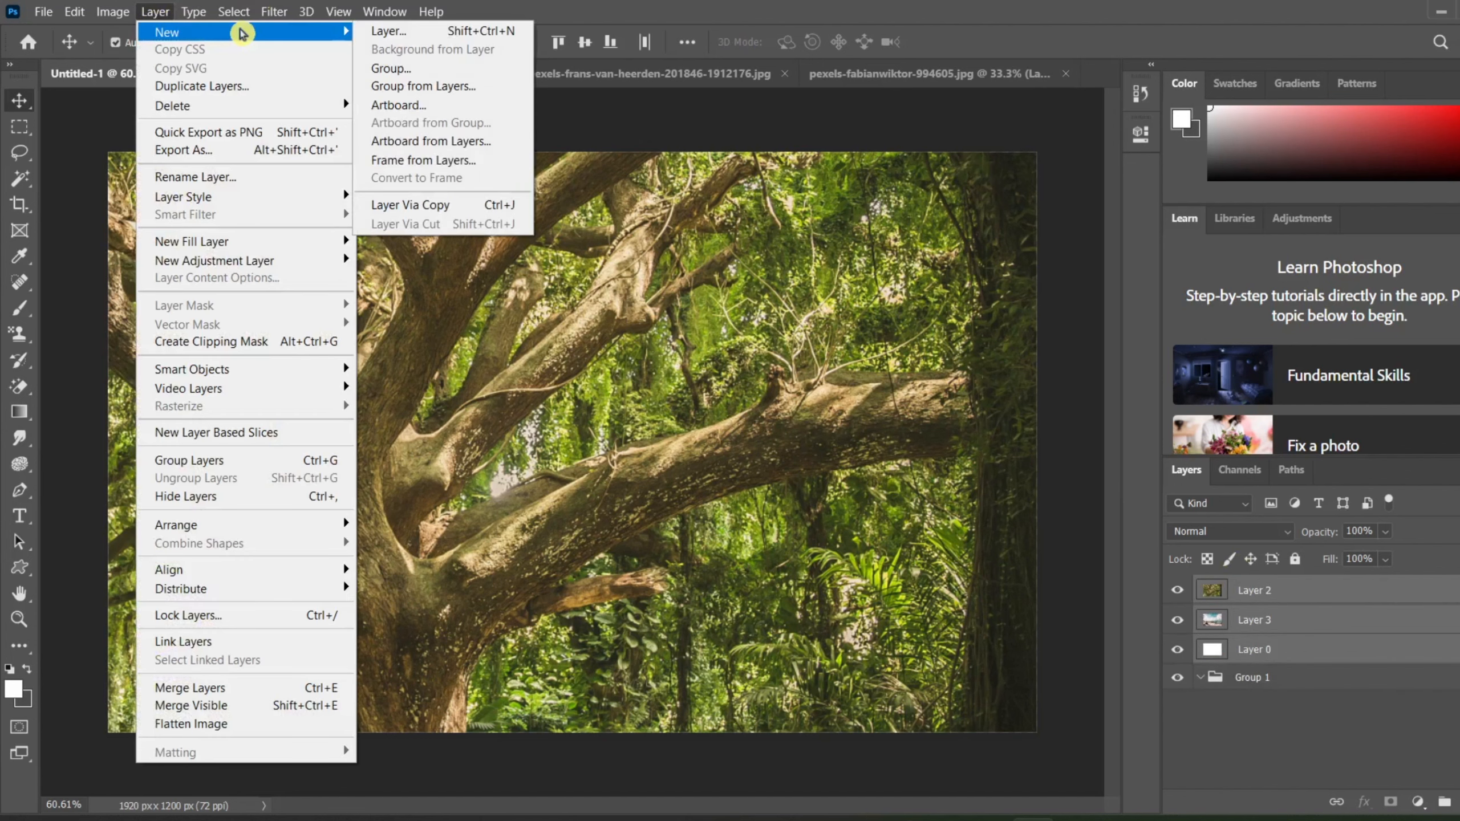
pyautogui.click(442, 106)
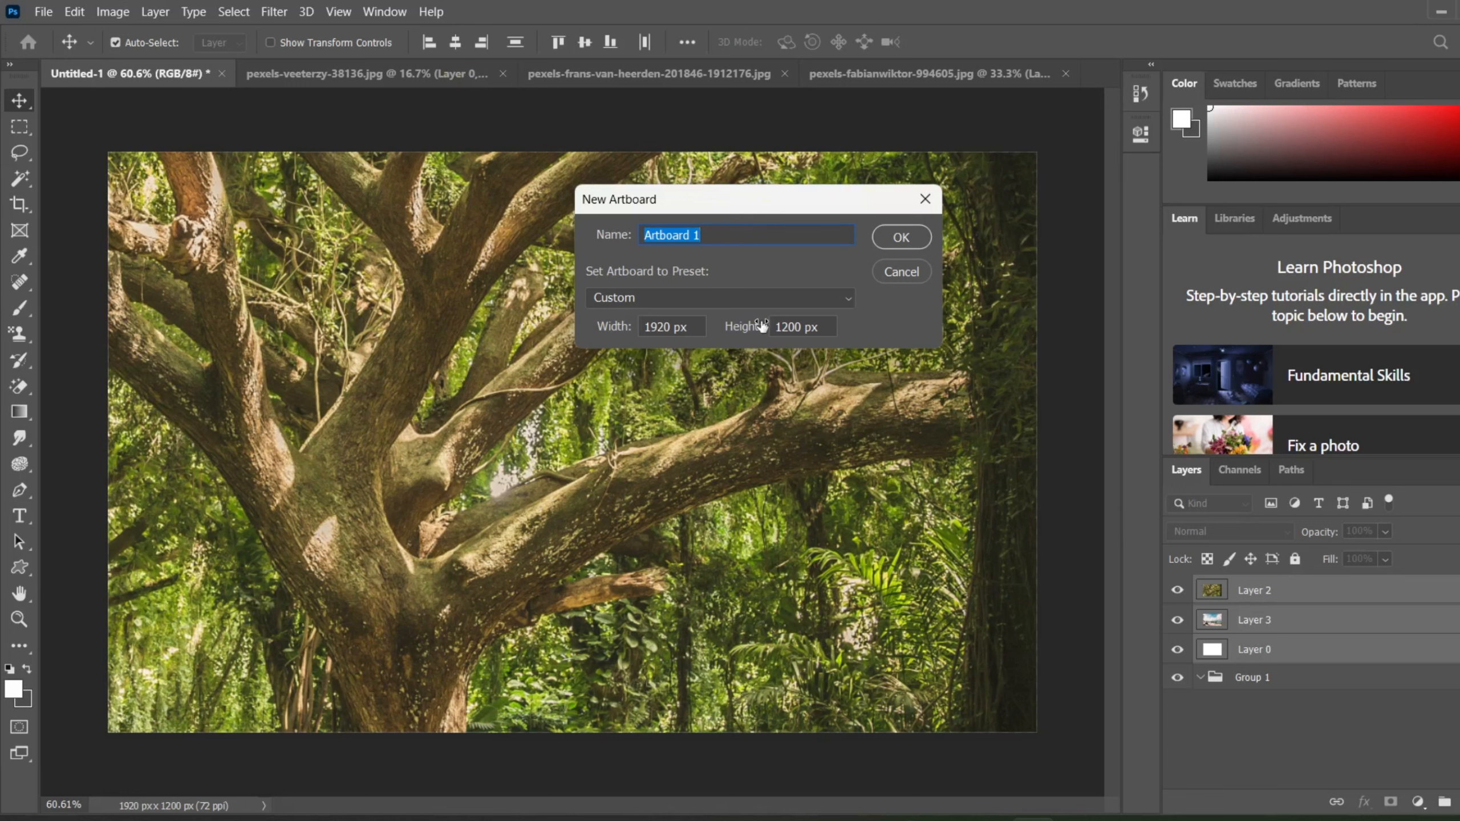
pyautogui.click(775, 299)
pyautogui.scroll(-1, 774, 304)
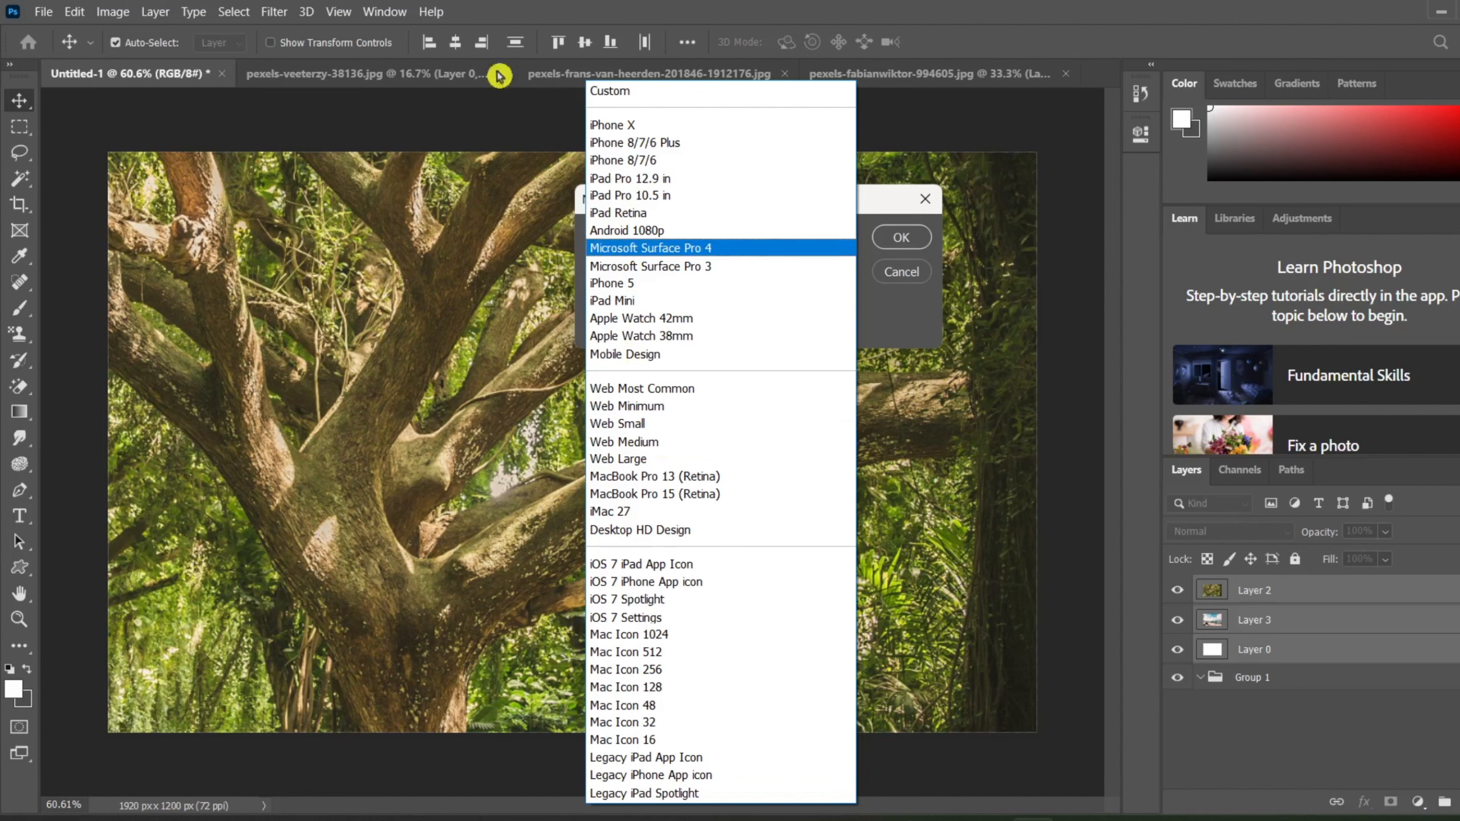
pyautogui.click(486, 147)
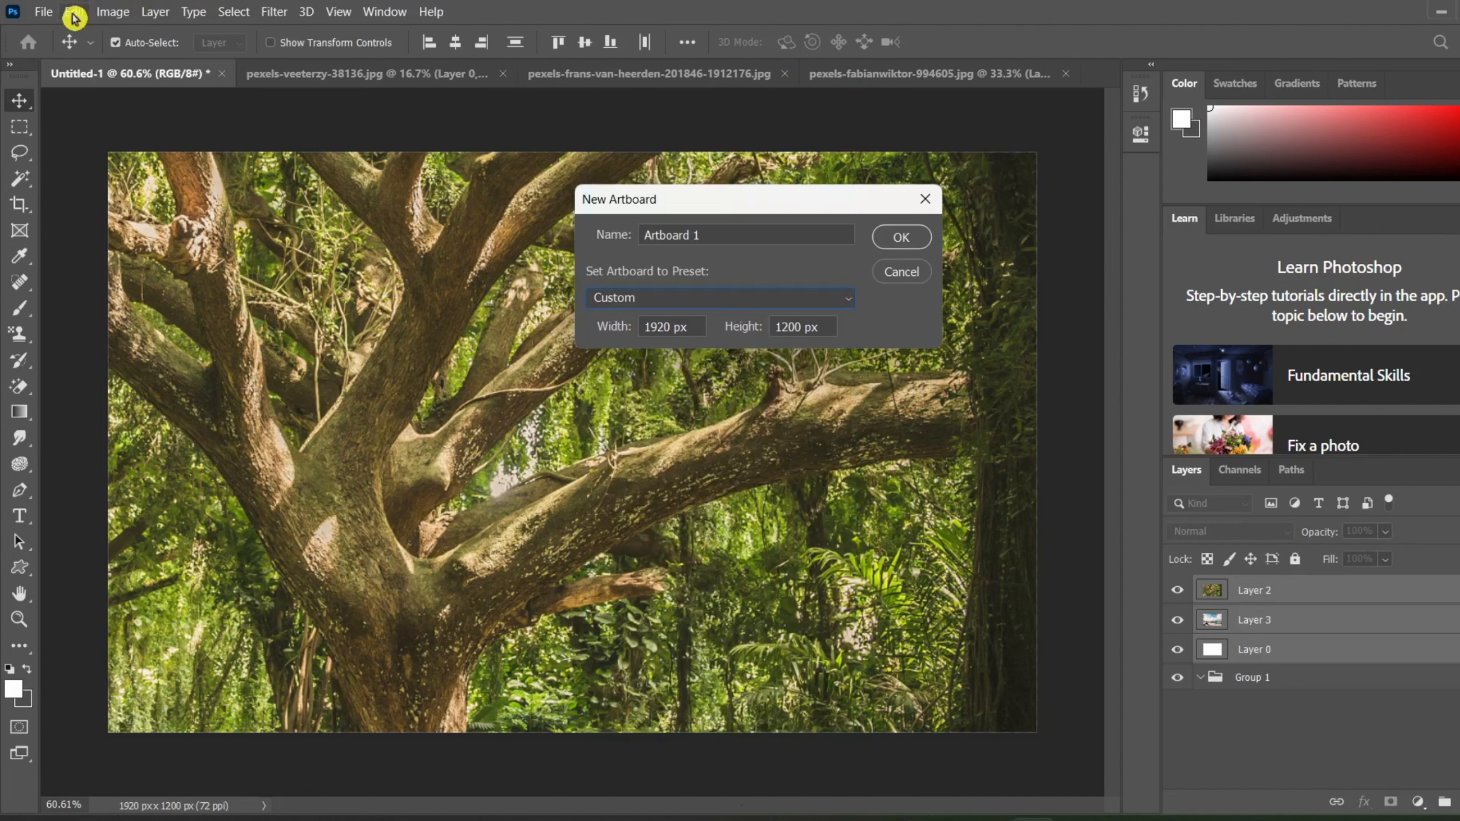
pyautogui.click(52, 22)
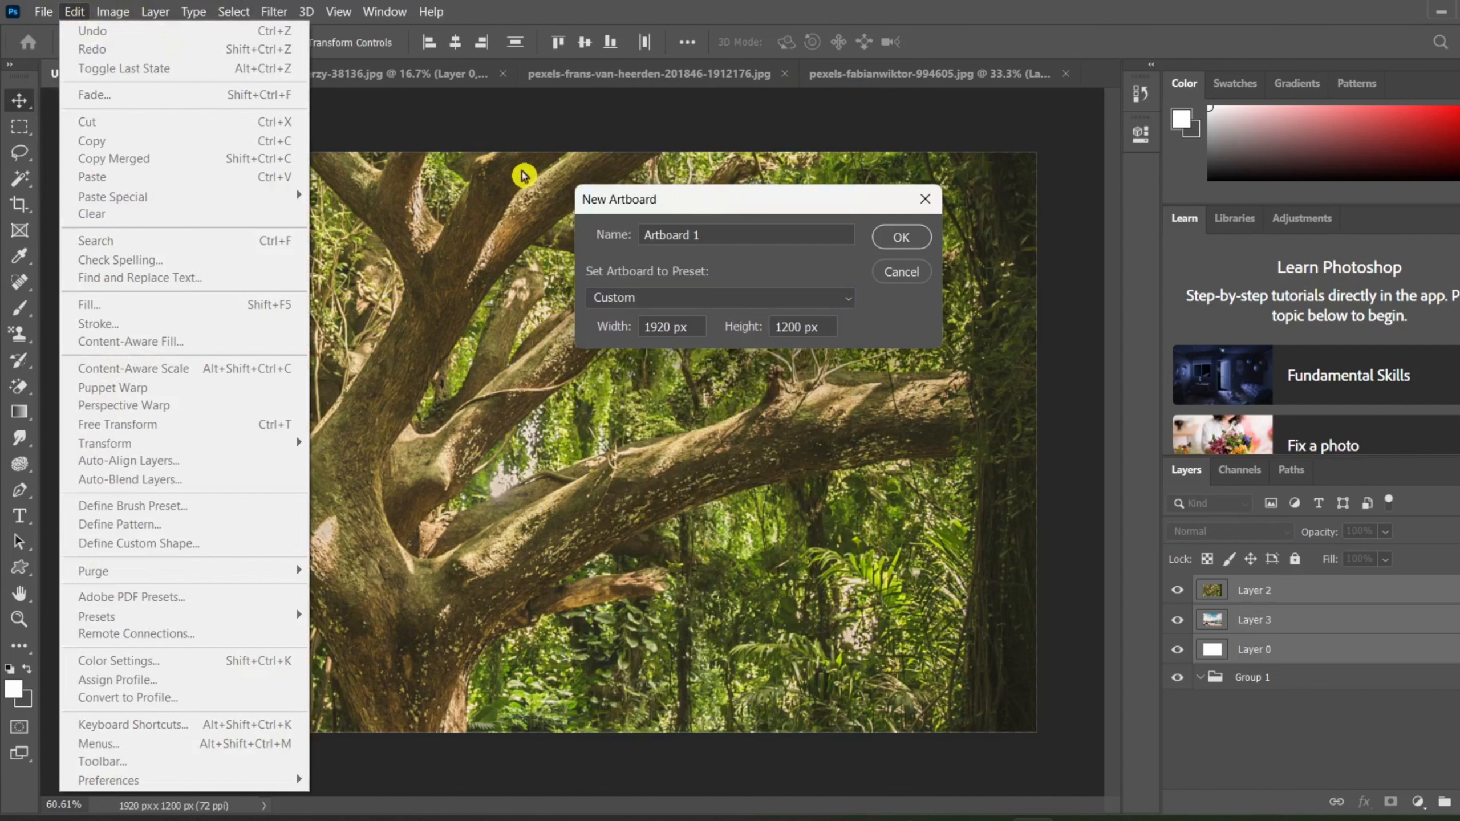
pyautogui.click(517, 173)
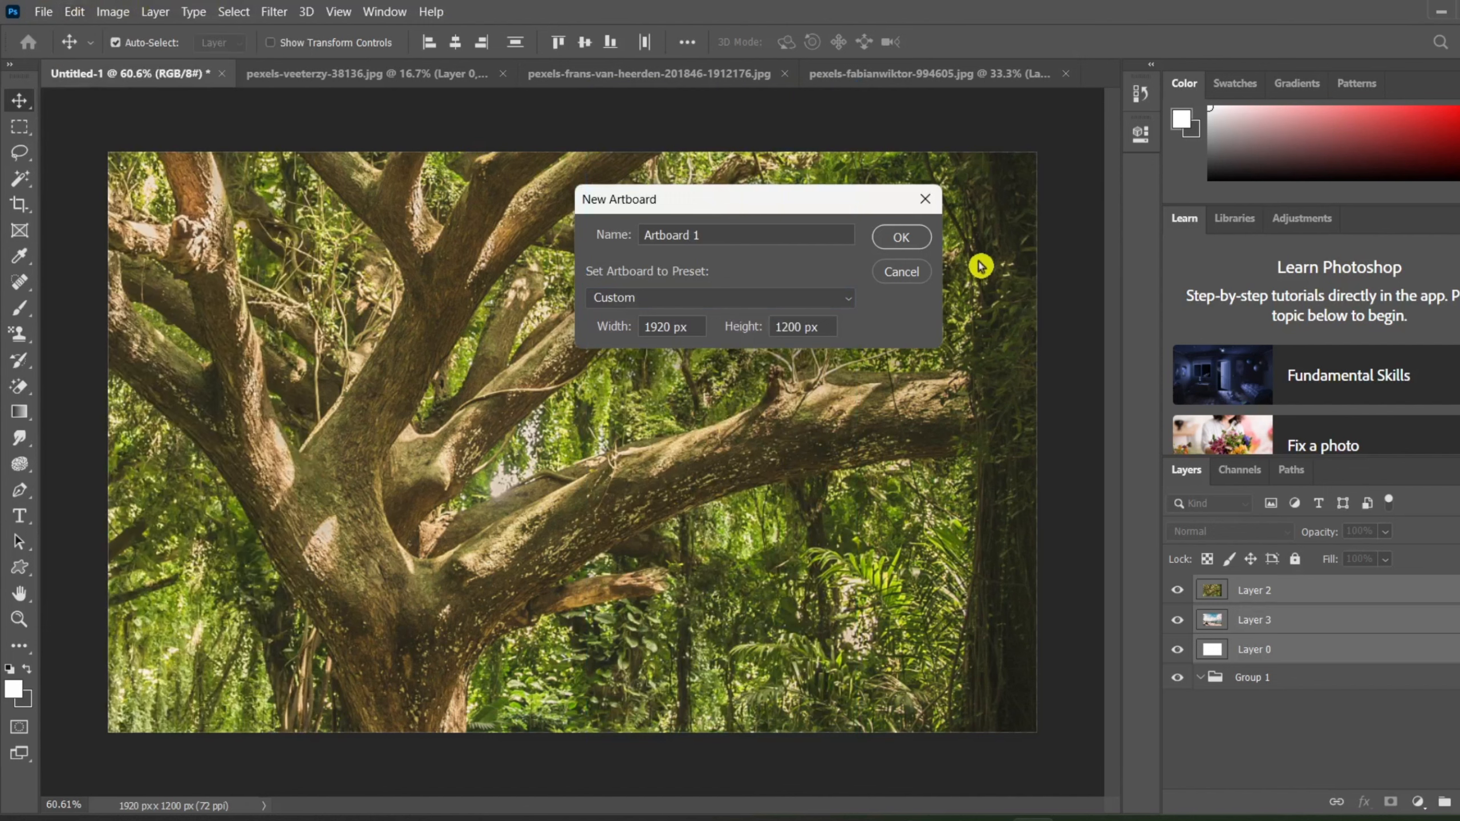
pyautogui.click(900, 237)
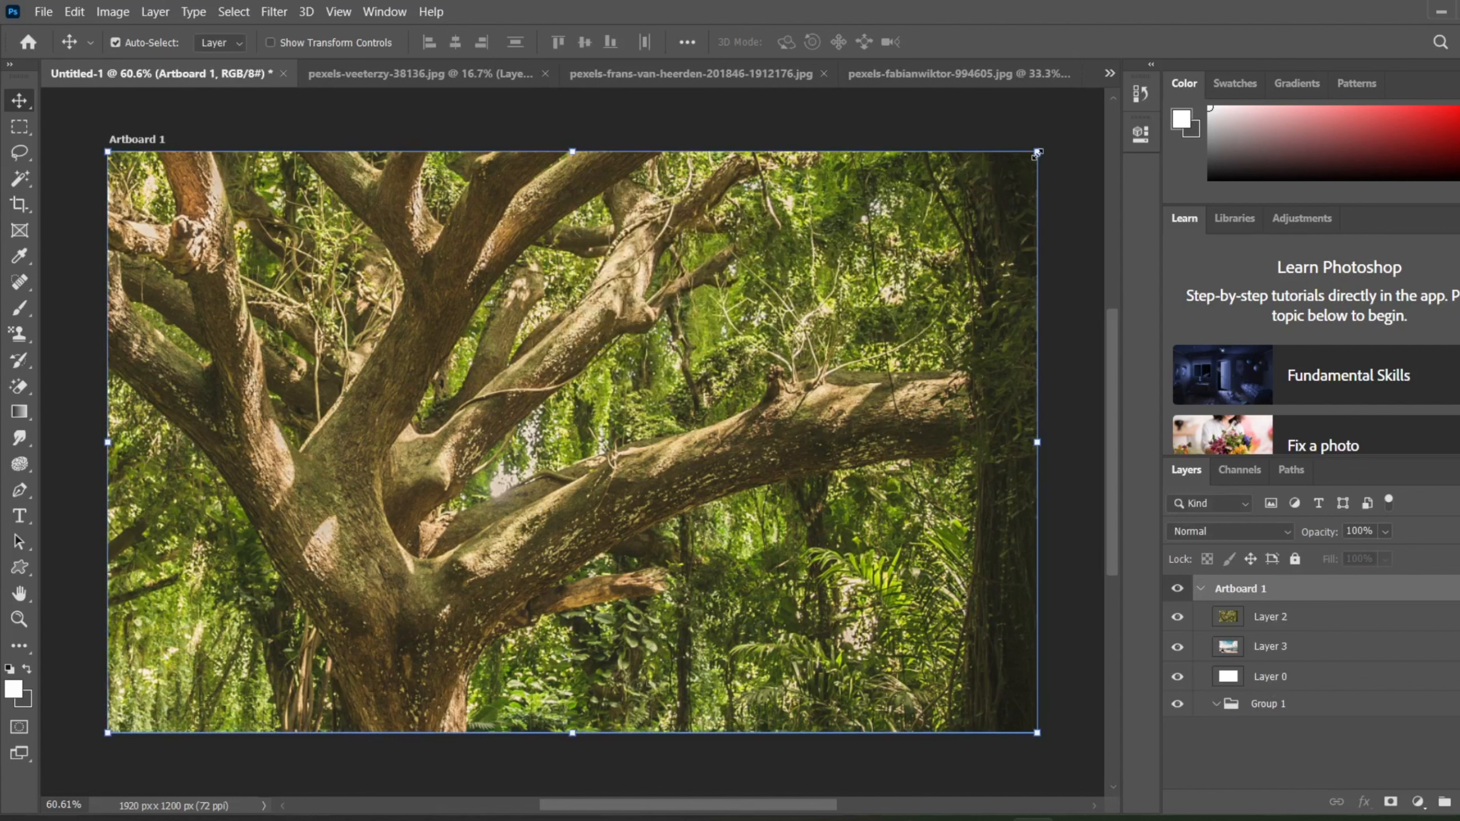
# Step: Try resizing Artboard 1 from its upper-right corner and upper edge, and undo the upward extension beyond the photo
pyautogui.moveTo(1037, 153); pyautogui.dragTo(705, 251)
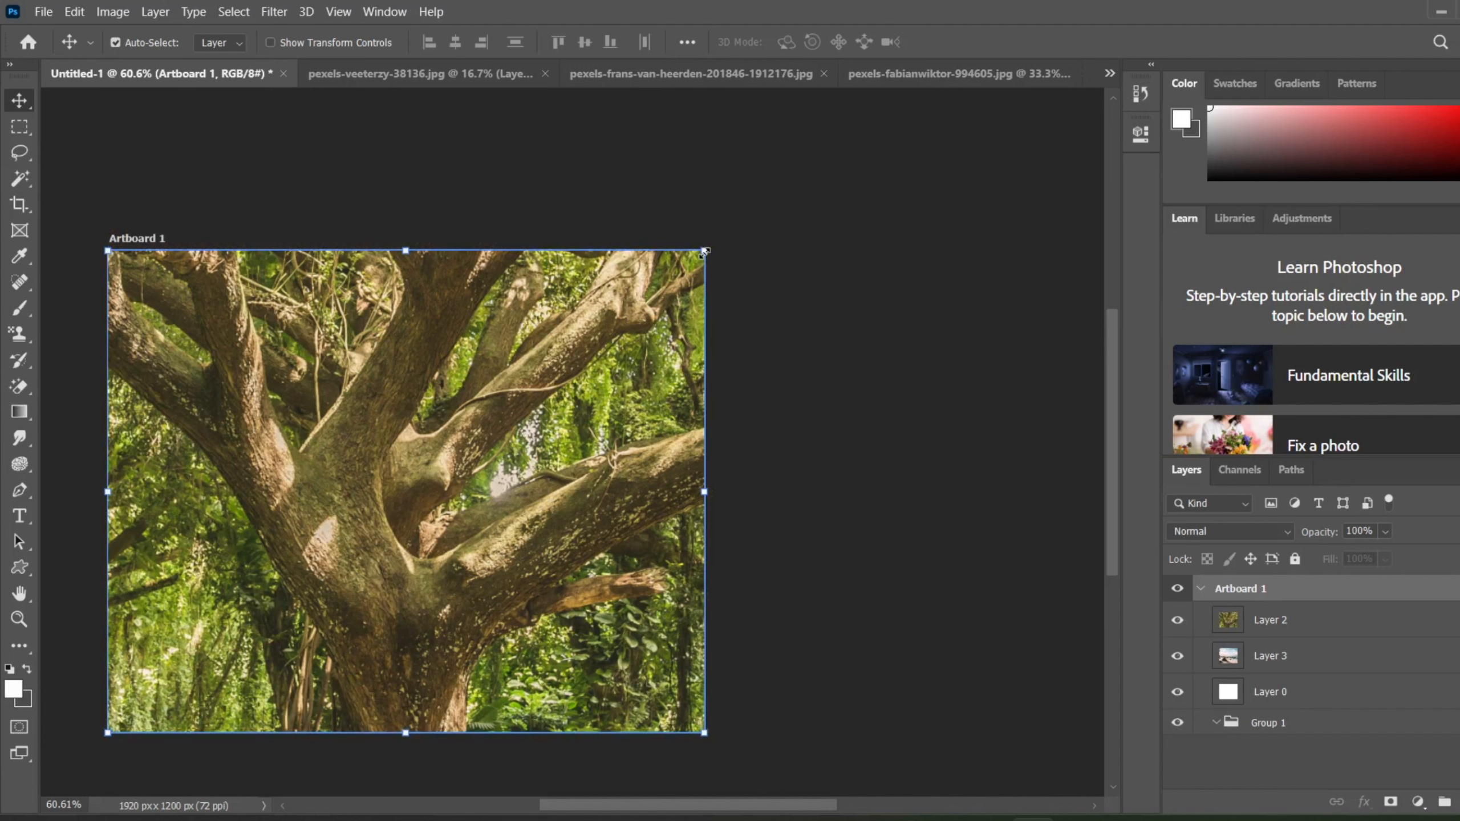
pyautogui.moveTo(705, 251); pyautogui.dragTo(1017, 211)
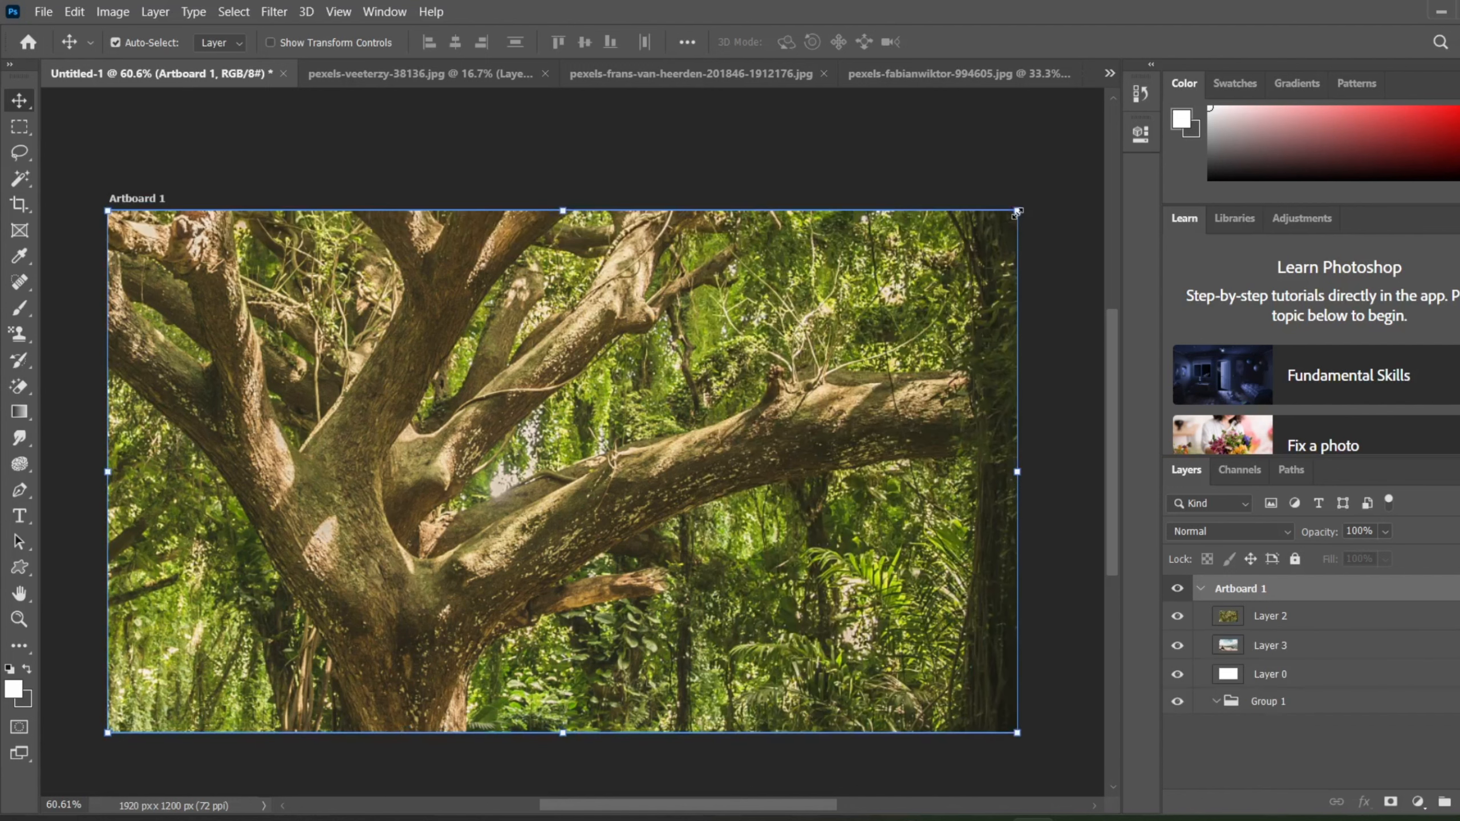
pyautogui.moveTo(565, 210); pyautogui.dragTo(564, 133)
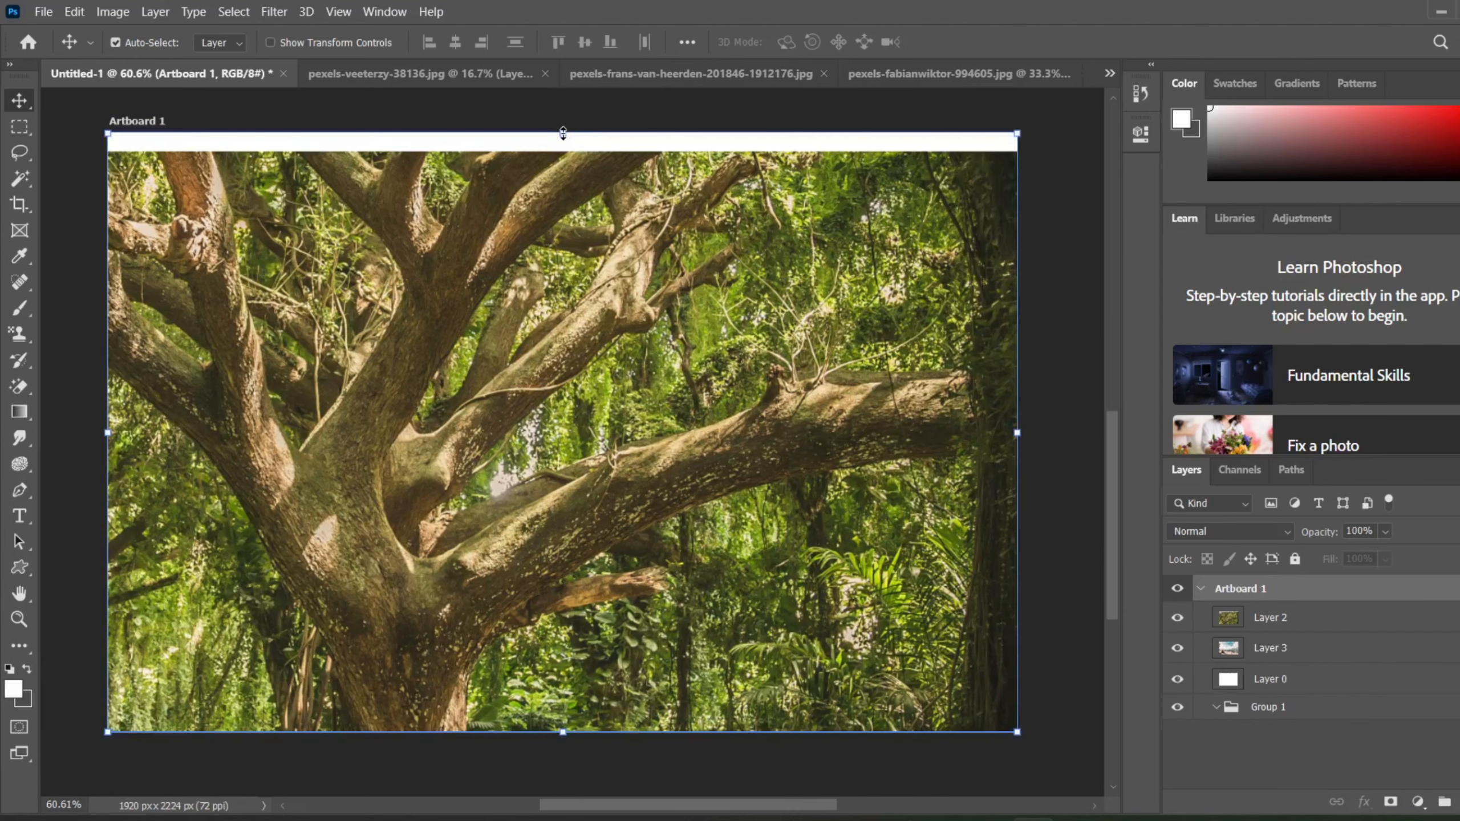
pyautogui.moveTo(563, 132); pyautogui.dragTo(567, 36)
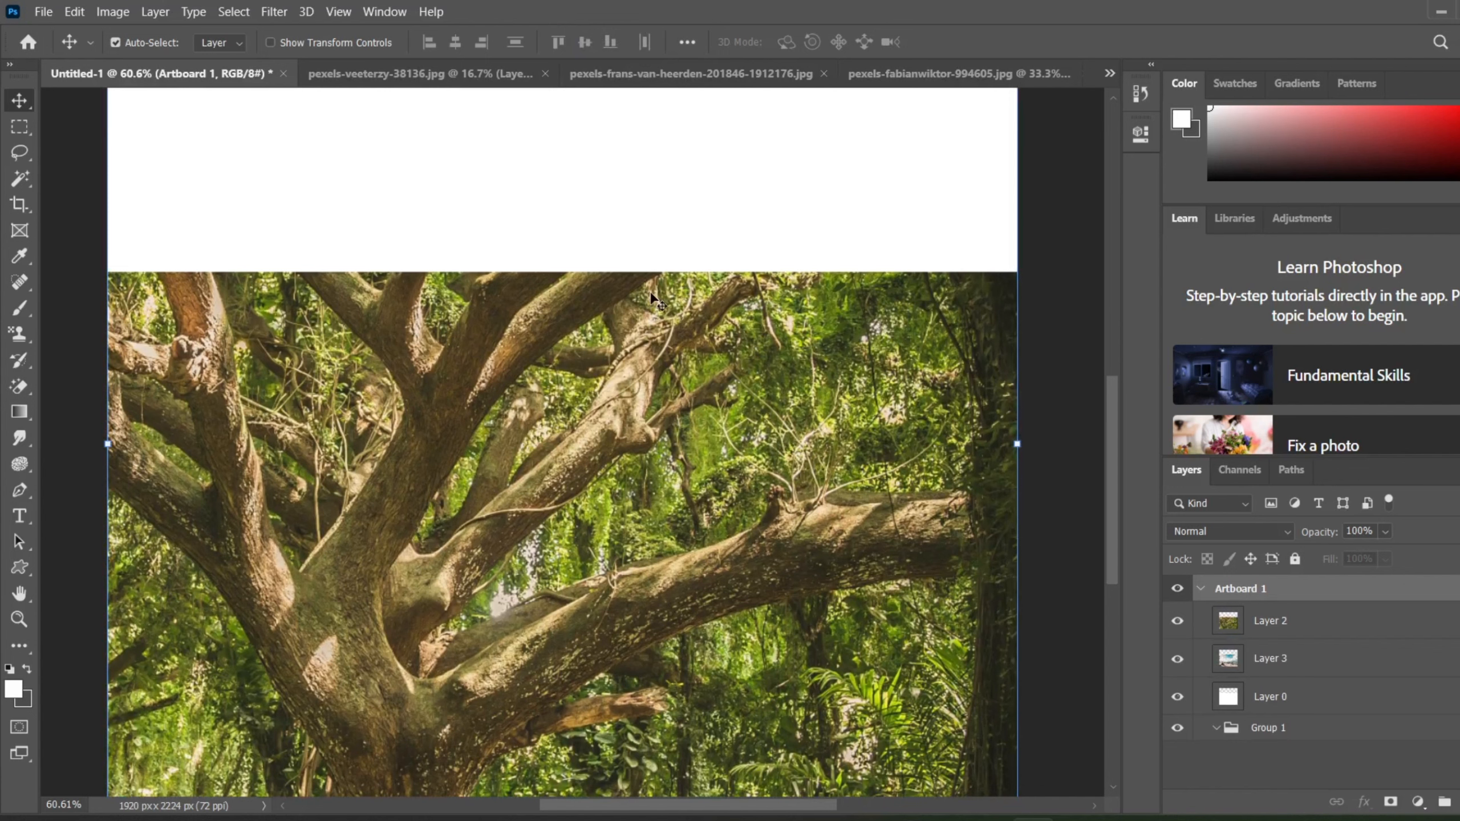
pyautogui.hotkey('ctrl', 'z')
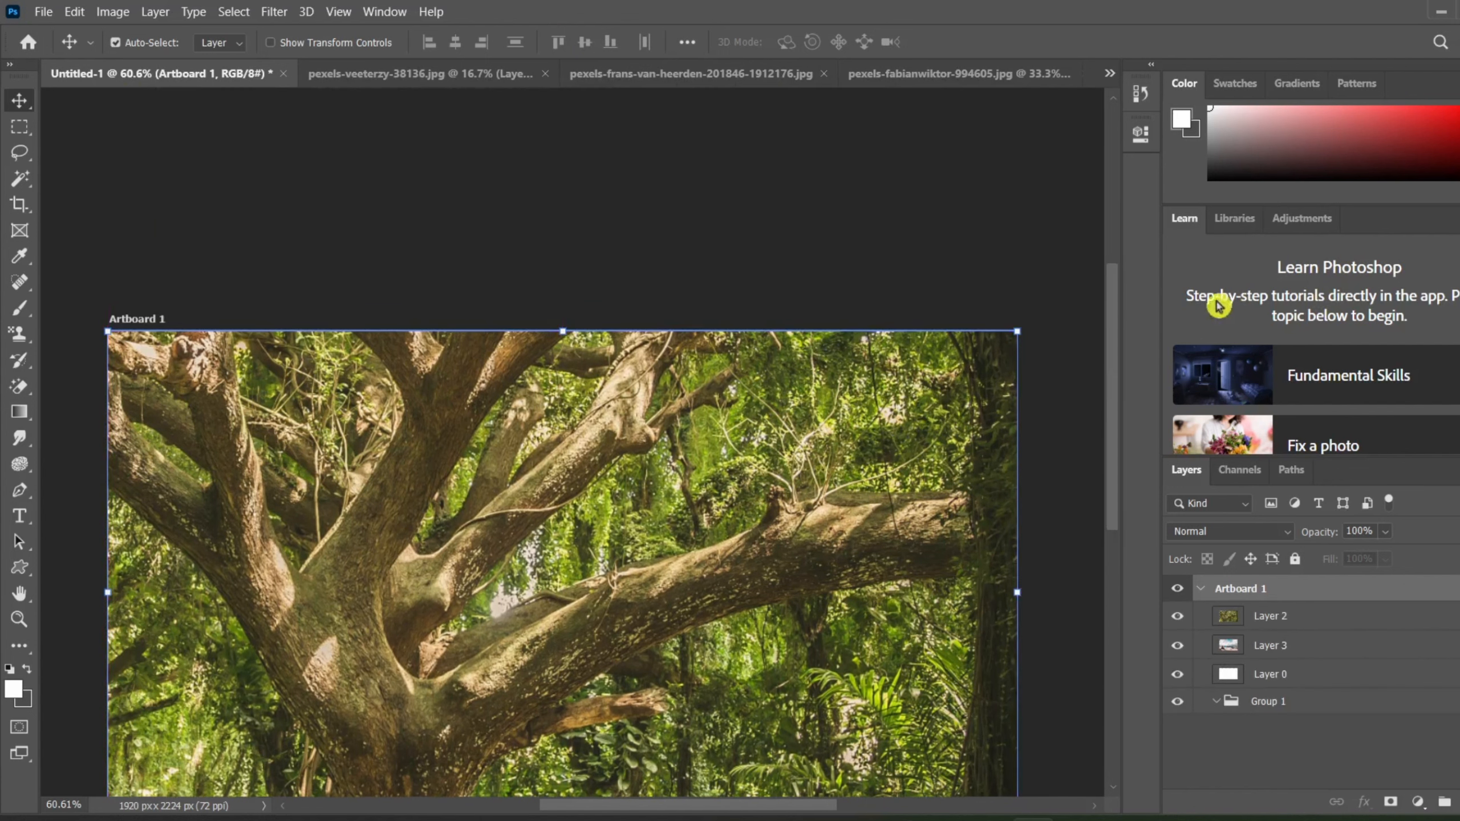
# Step: Try widening Artboard 1 to the right beyond the photo, and undo the artboard resizing
pyautogui.moveTo(1107, 315); pyautogui.dragTo(1107, 315)
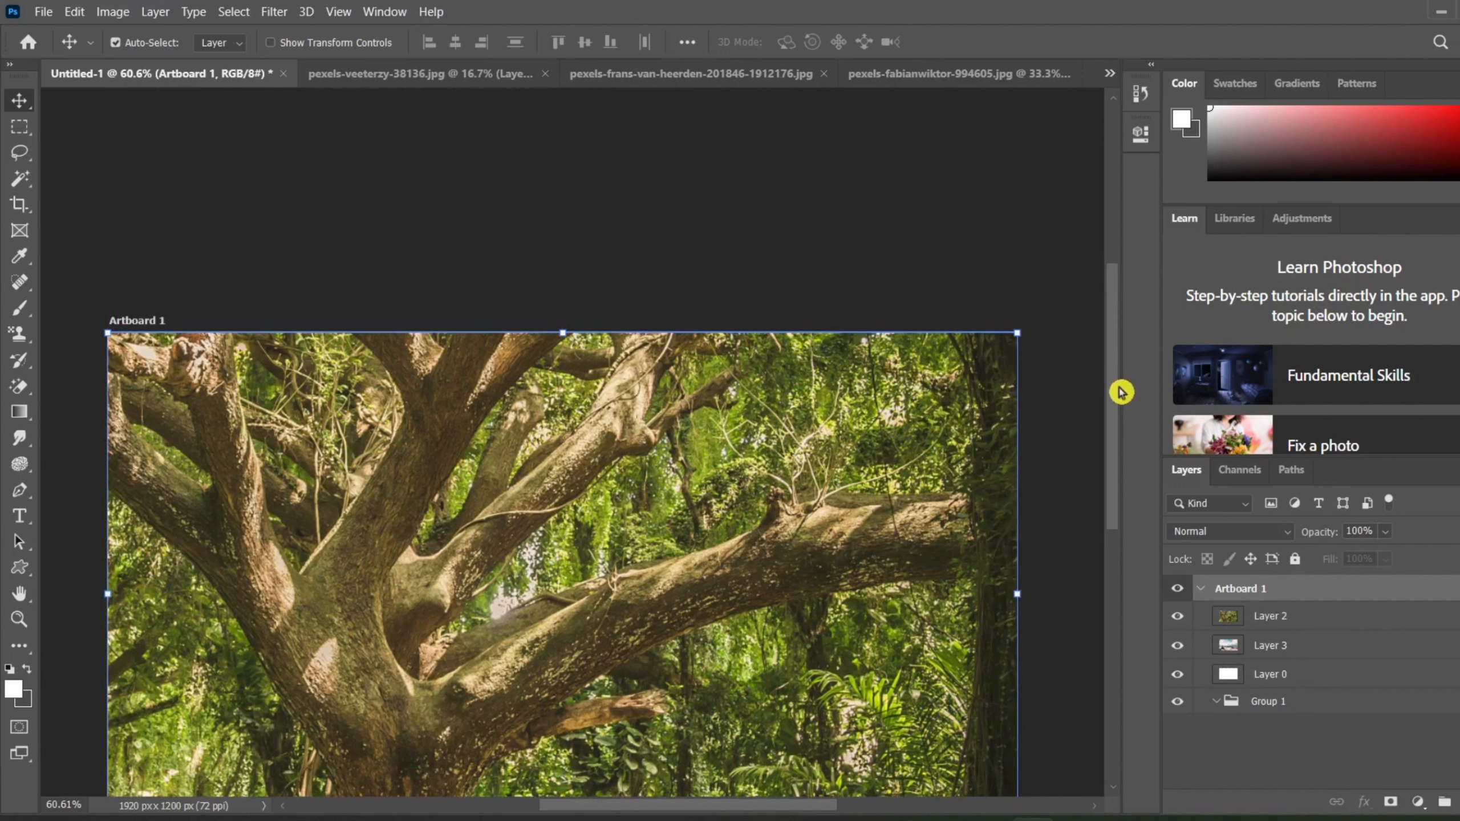
pyautogui.moveTo(1111, 374); pyautogui.dragTo(1115, 452)
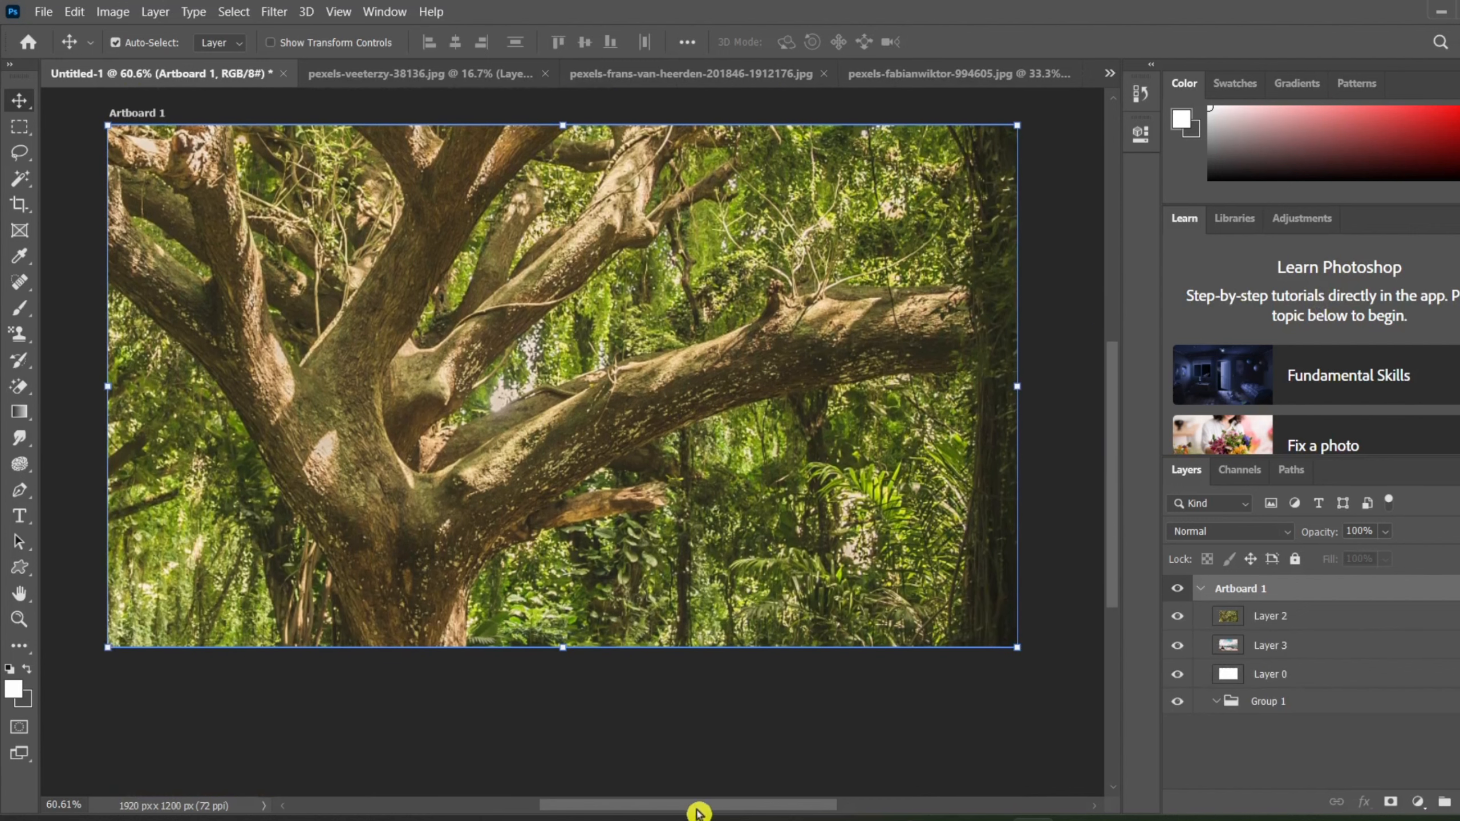
pyautogui.moveTo(698, 812); pyautogui.dragTo(856, 795)
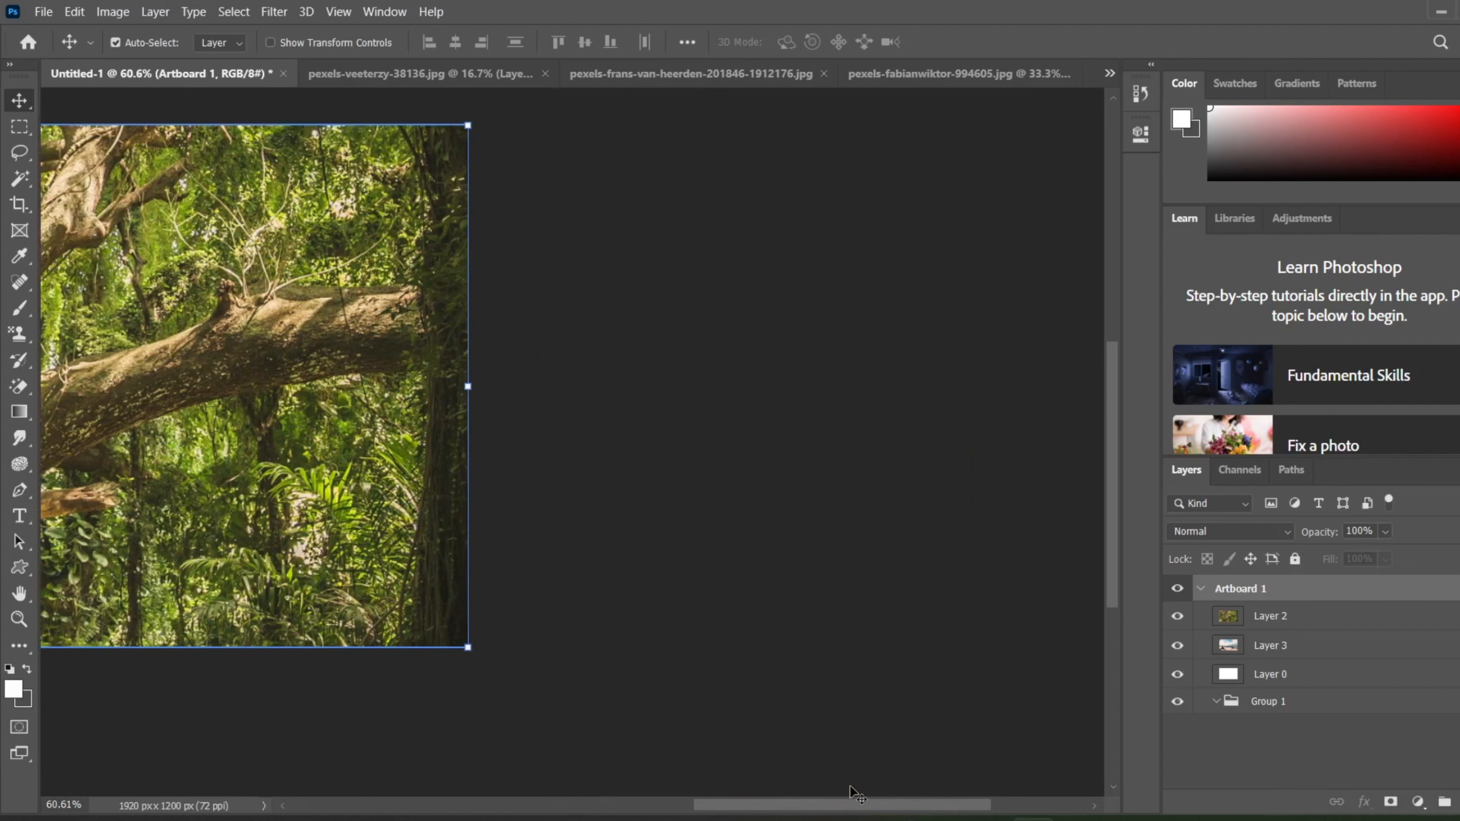
pyautogui.moveTo(468, 386); pyautogui.dragTo(798, 386)
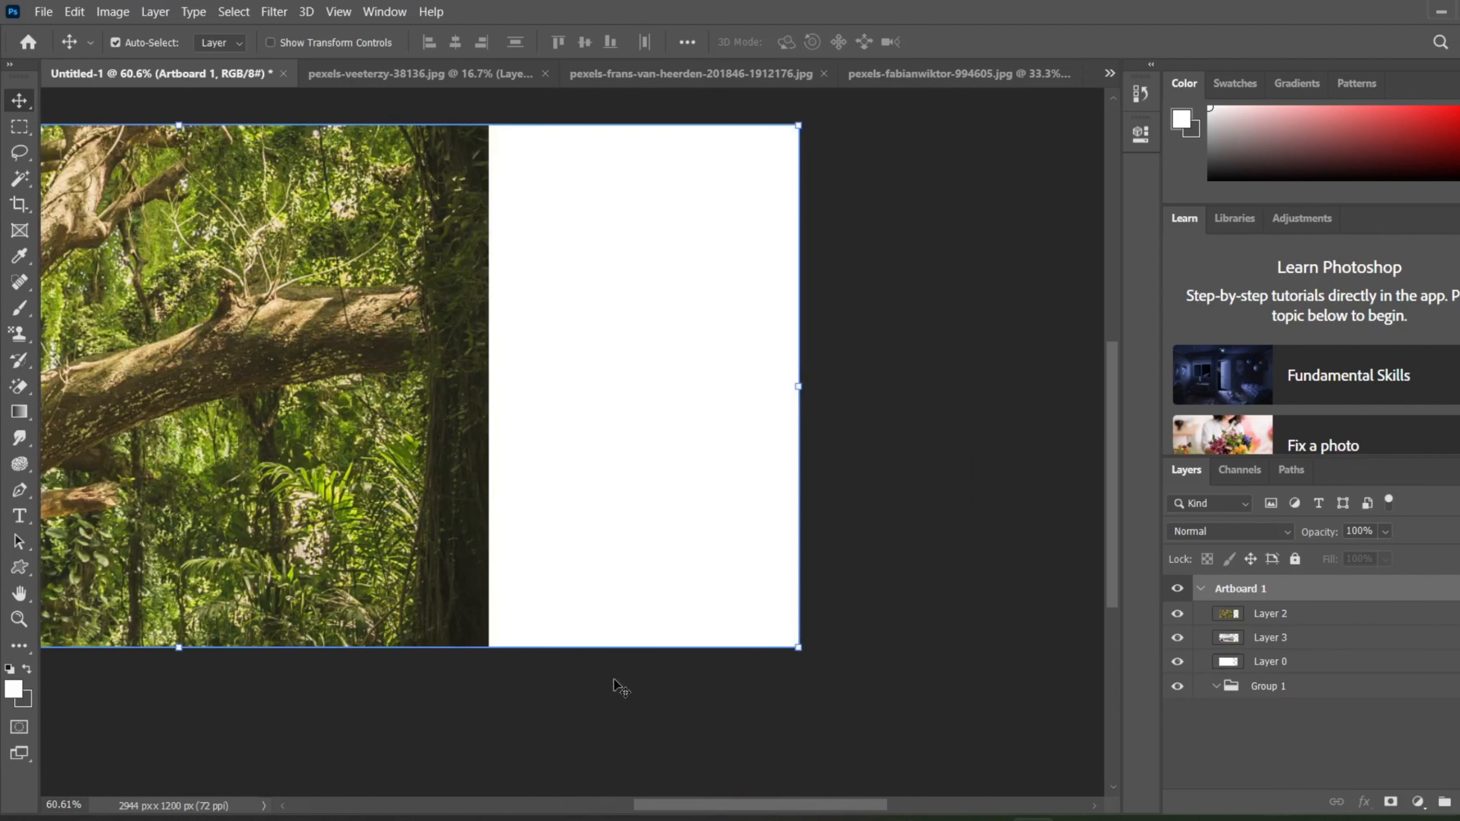
pyautogui.click(451, 401)
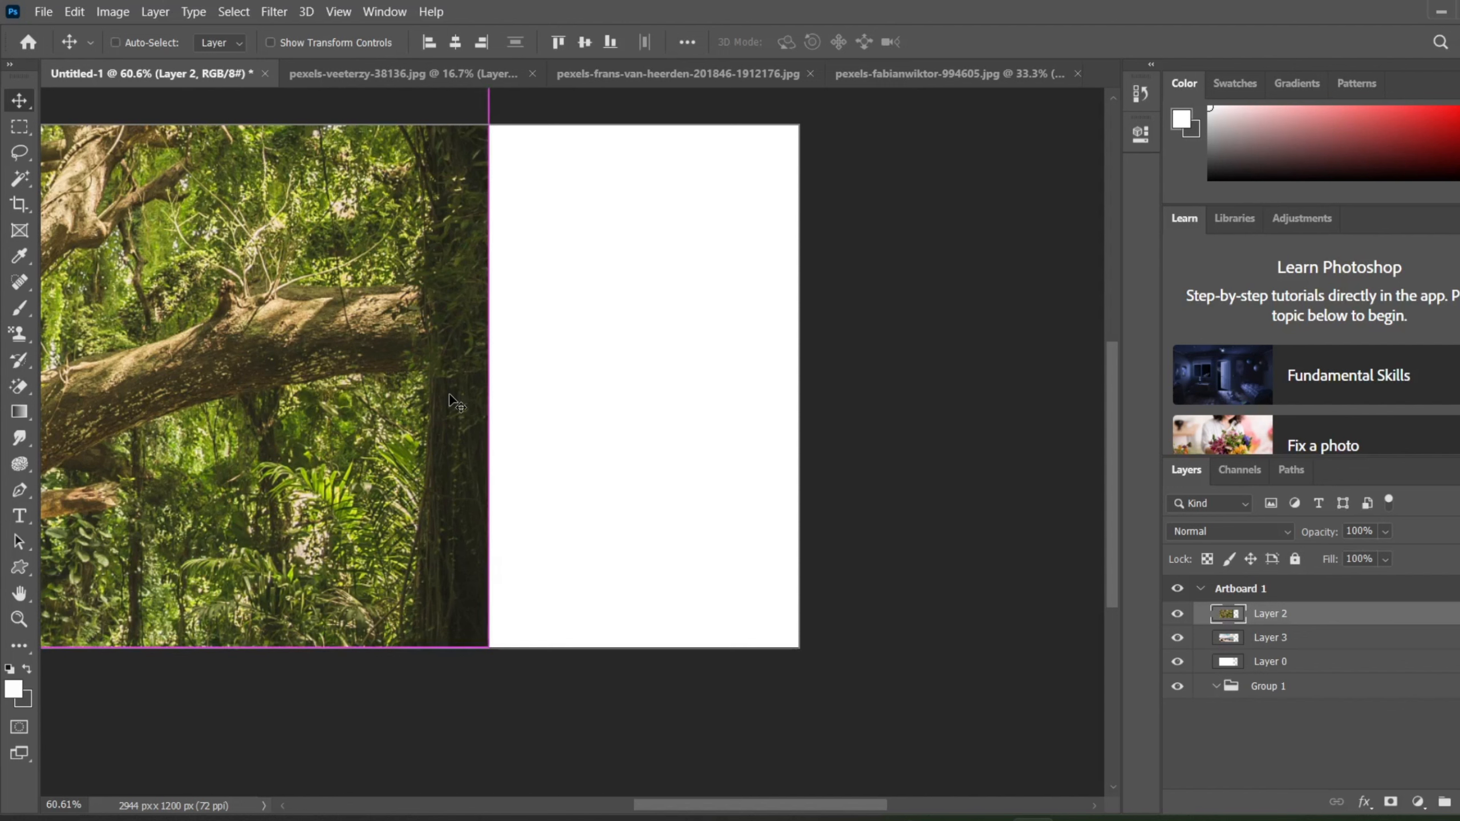
pyautogui.hotkey('ctrl', 'z')
pyautogui.hotkey('ctrl', 'z')
pyautogui.hotkey('ctrl', 'z')
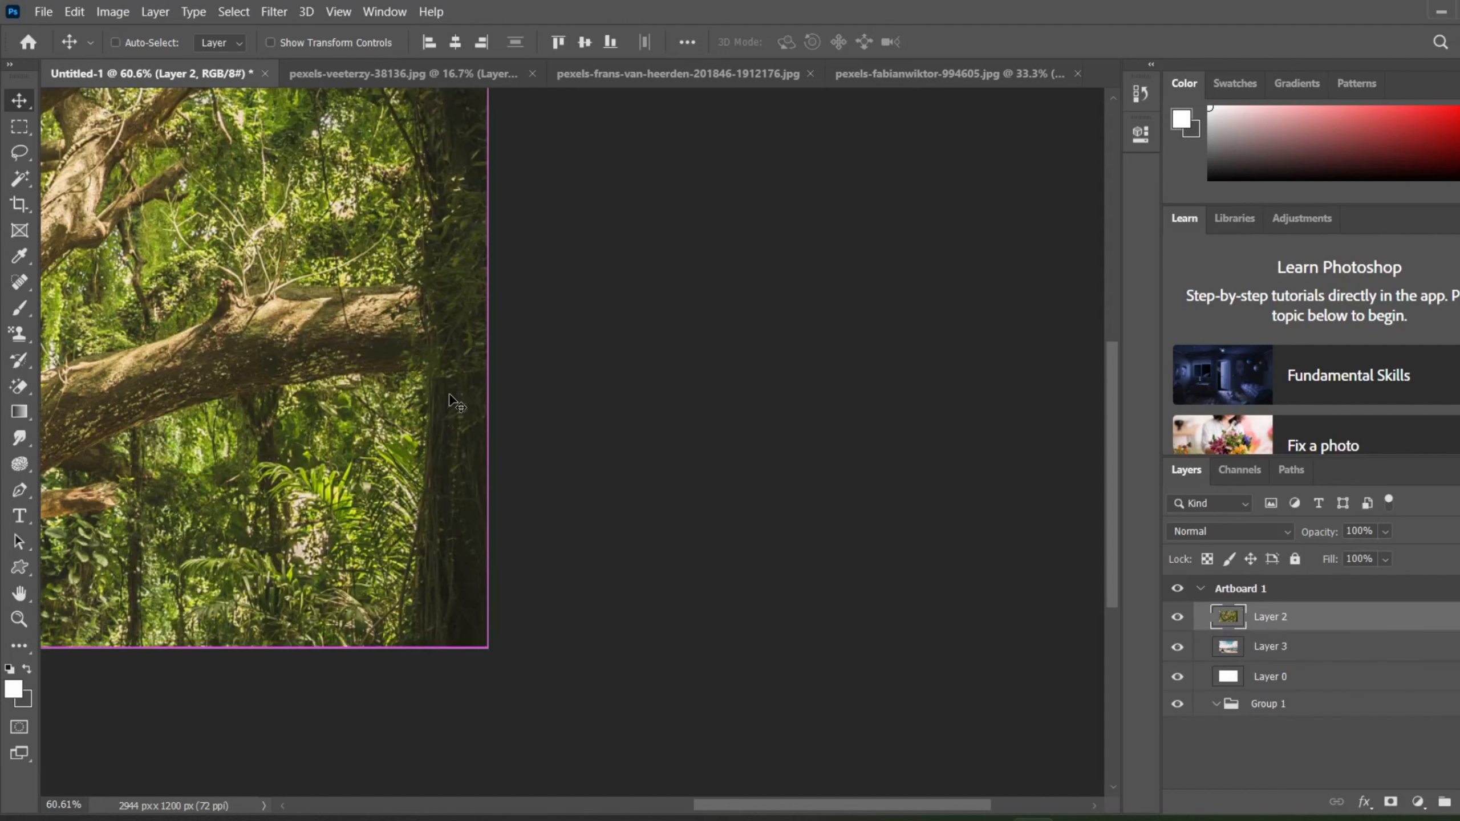
# Step: Use the Artboard tool to shrink Artboard 1 from its upper-left corner to 1592 × 951 px
pyautogui.moveTo(755, 817)
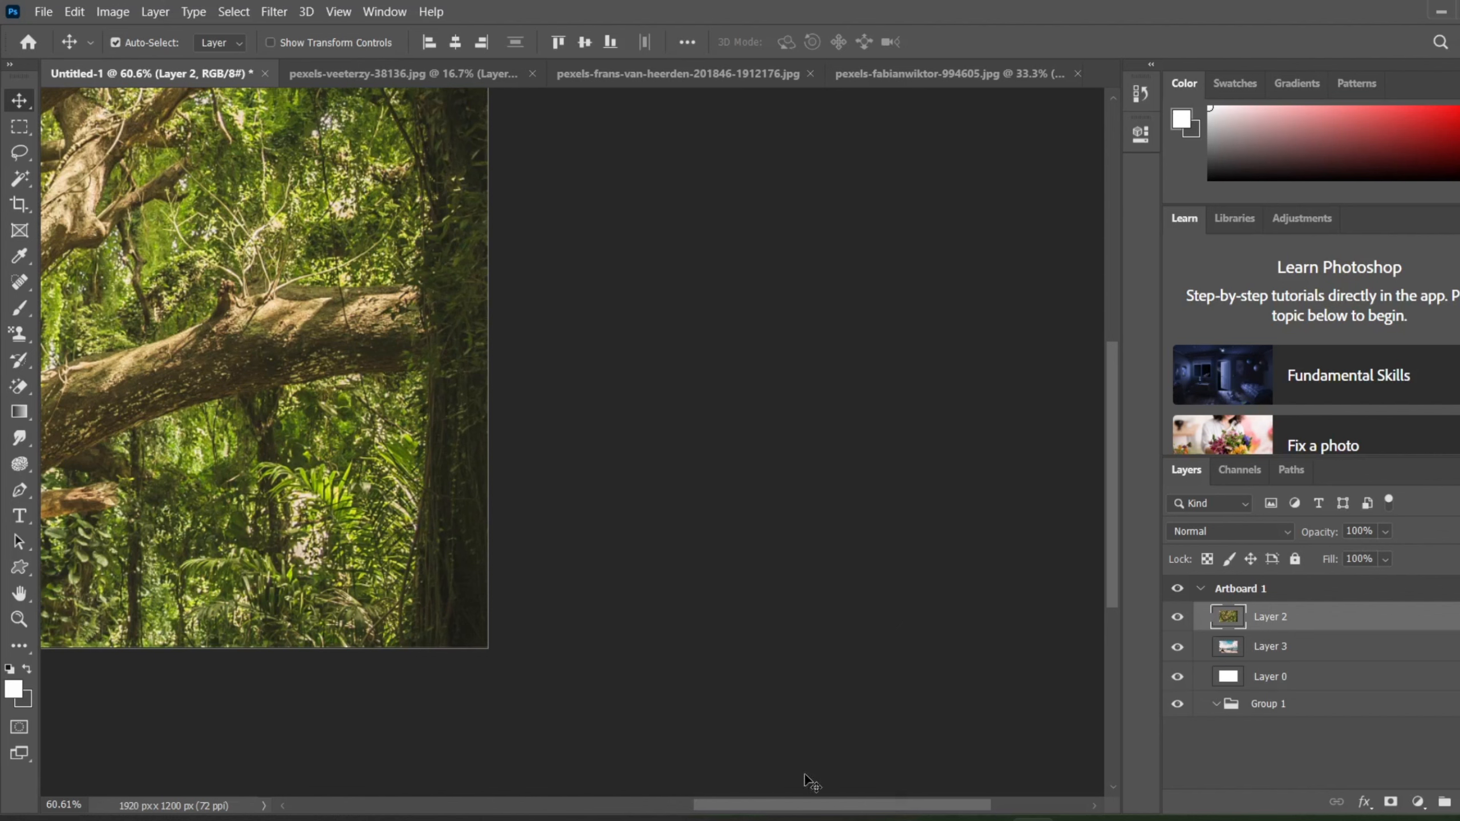
pyautogui.click(788, 808)
pyautogui.moveTo(788, 808); pyautogui.dragTo(629, 806)
pyautogui.moveTo(1108, 522); pyautogui.dragTo(1106, 480)
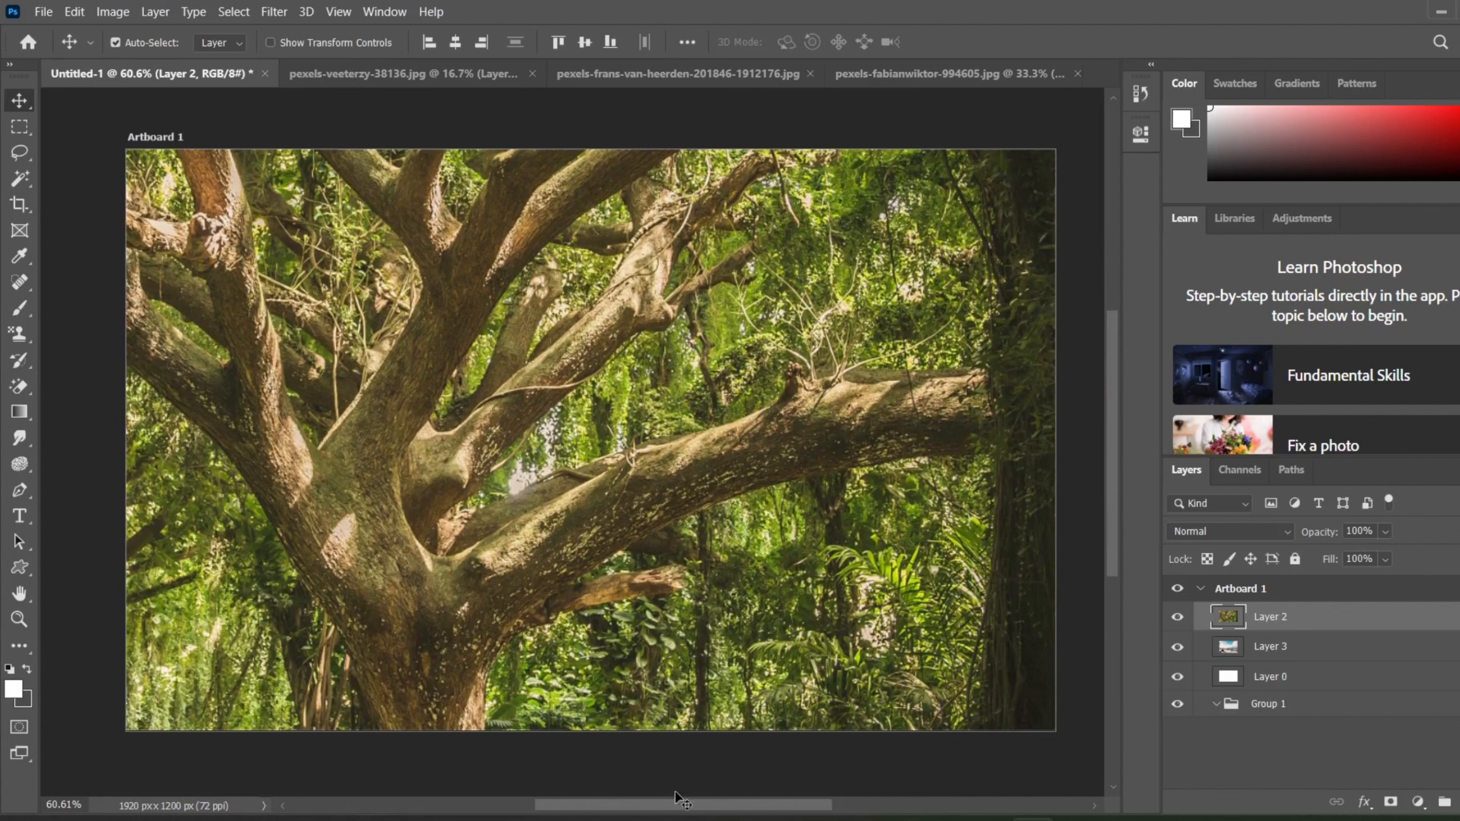
pyautogui.moveTo(1110, 520)
pyautogui.mouseDown()
pyautogui.moveTo(1118, 358)
pyautogui.moveTo(1111, 548)
pyautogui.moveTo(1114, 525)
pyautogui.mouseUp()
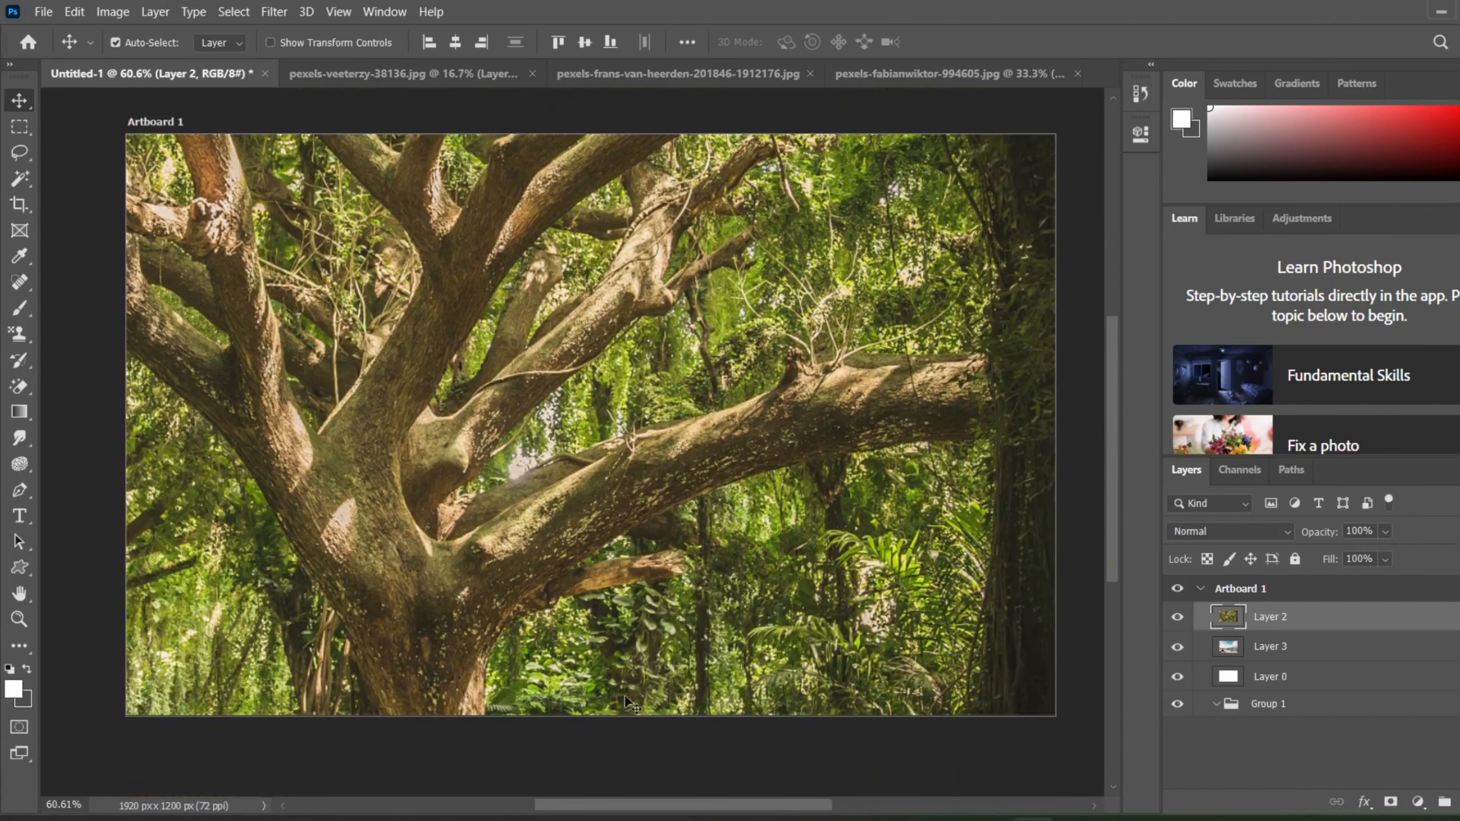
pyautogui.moveTo(636, 802)
pyautogui.mouseDown()
pyautogui.moveTo(470, 798)
pyautogui.moveTo(683, 809)
pyautogui.moveTo(609, 809)
pyautogui.moveTo(626, 808)
pyautogui.mouseUp()
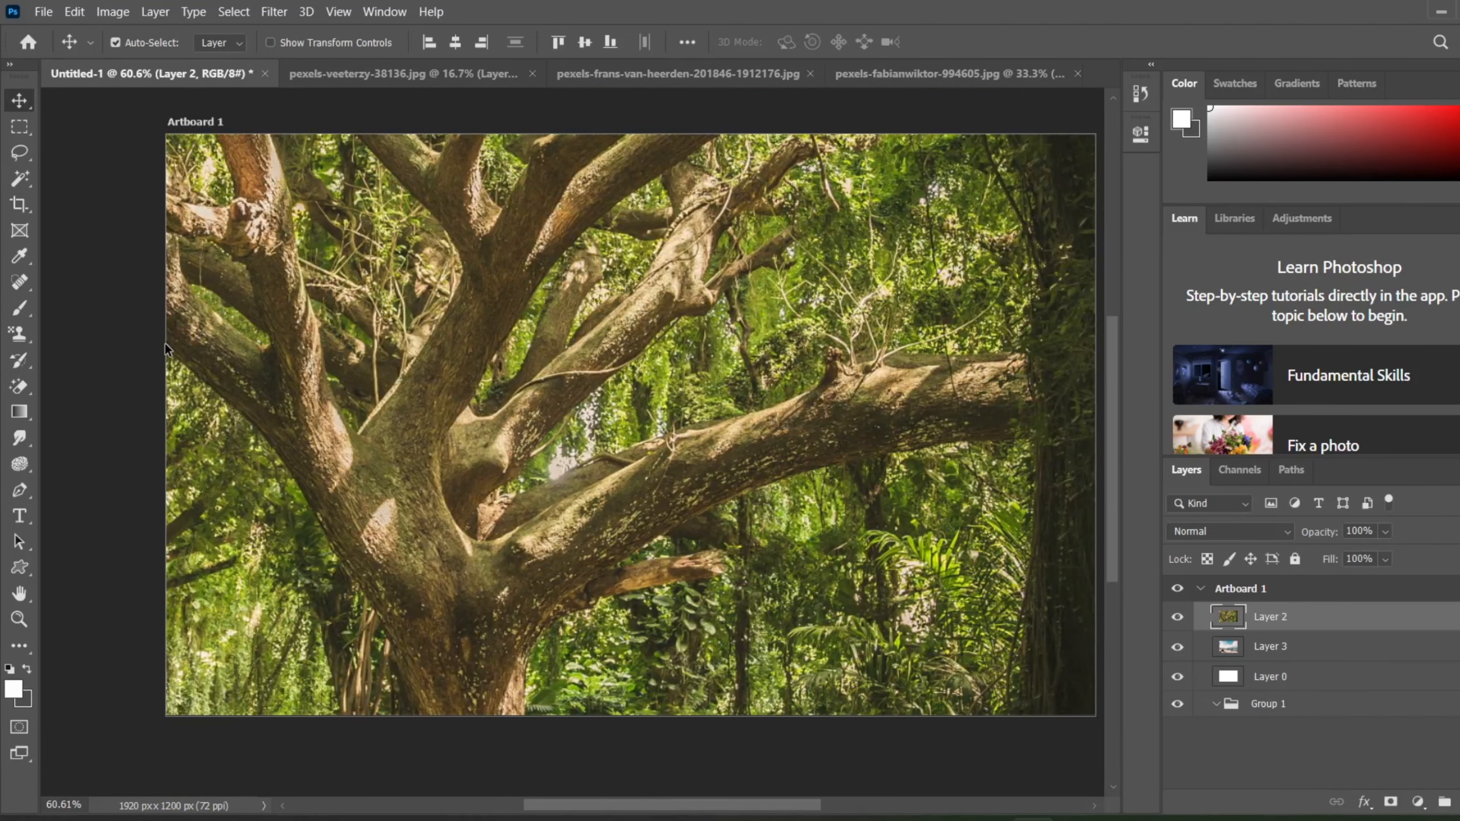
pyautogui.click(10, 122)
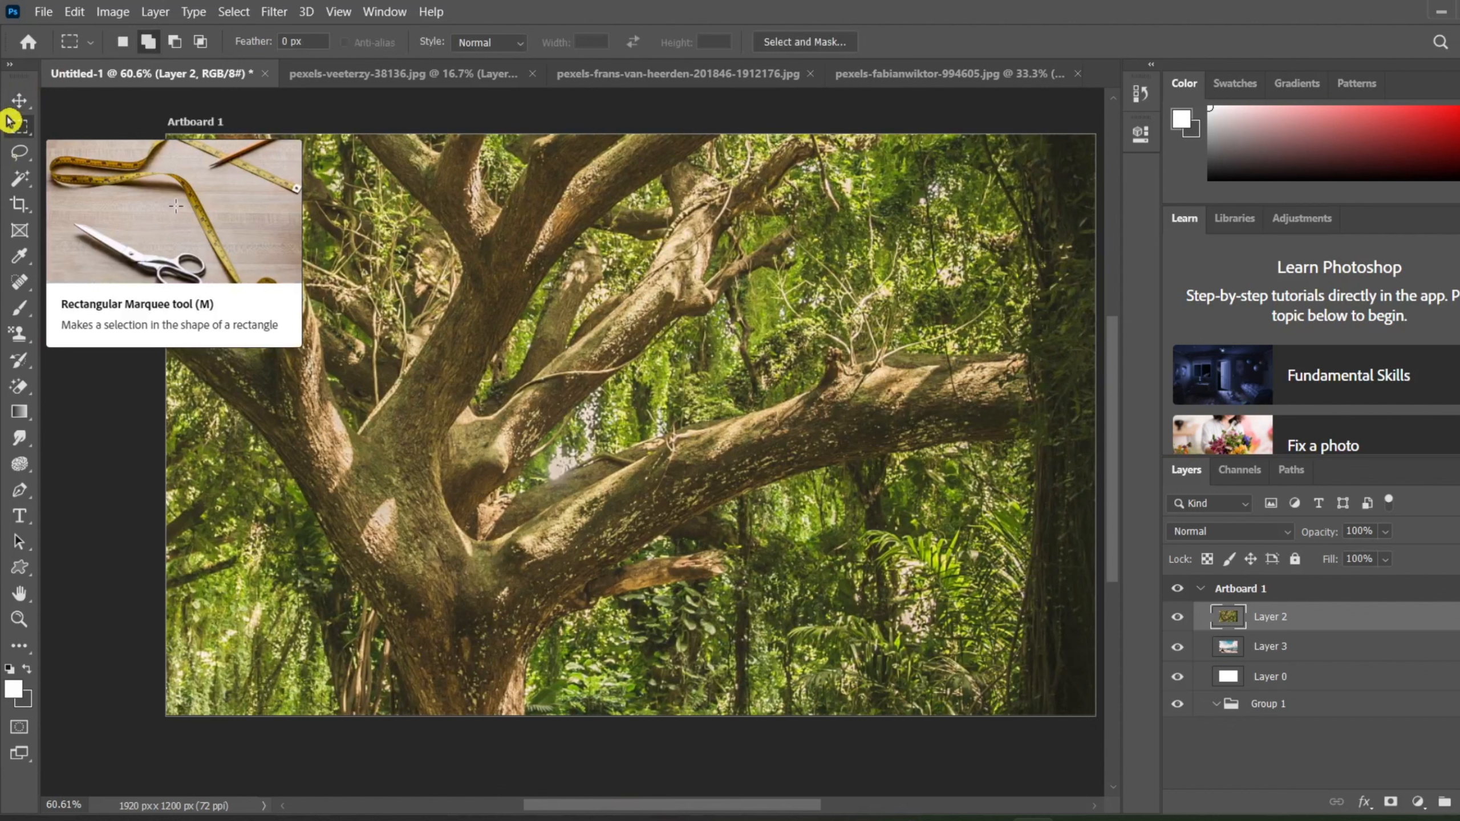
pyautogui.click(27, 101)
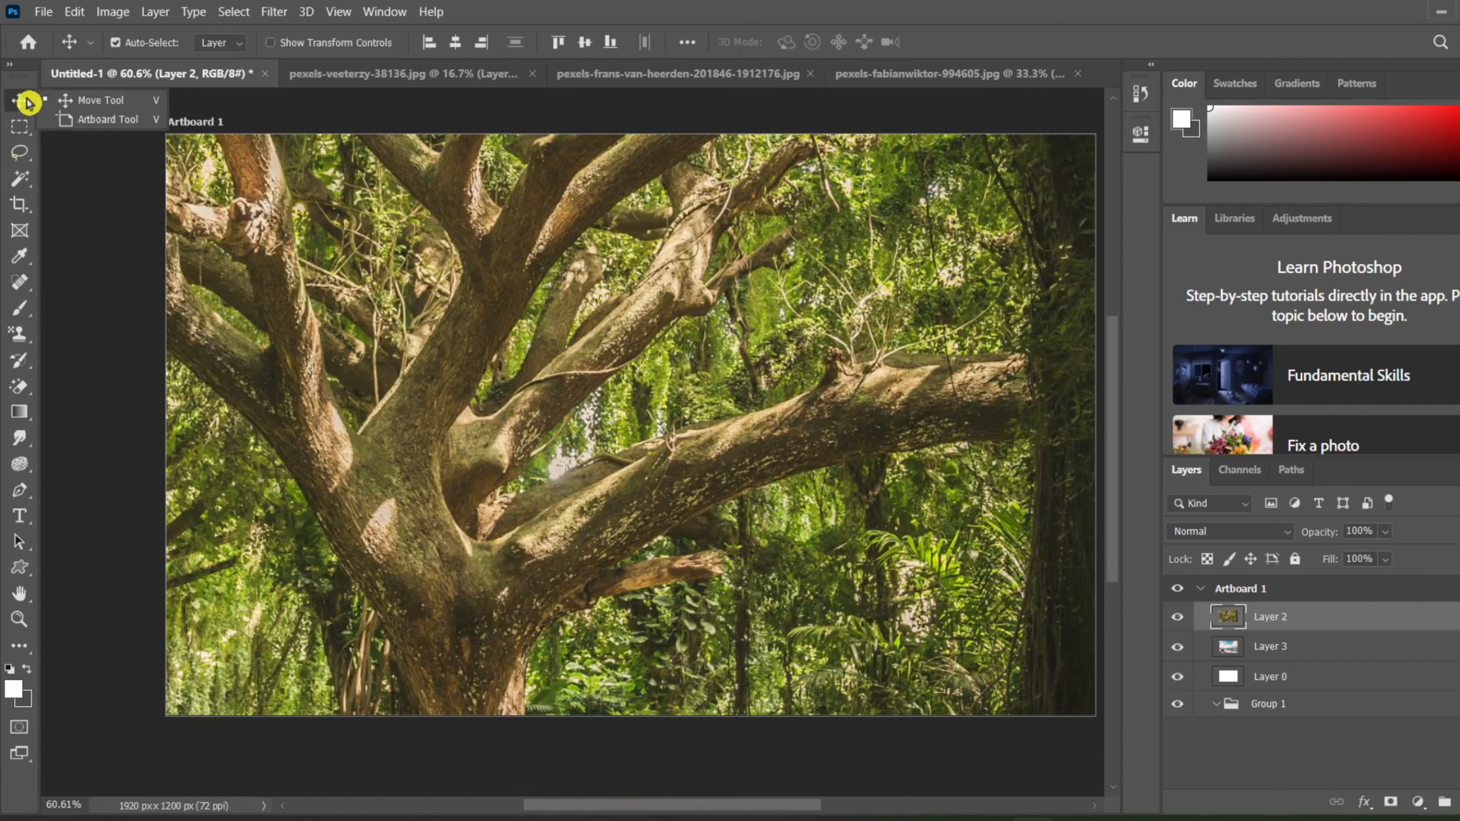
pyautogui.click(84, 131)
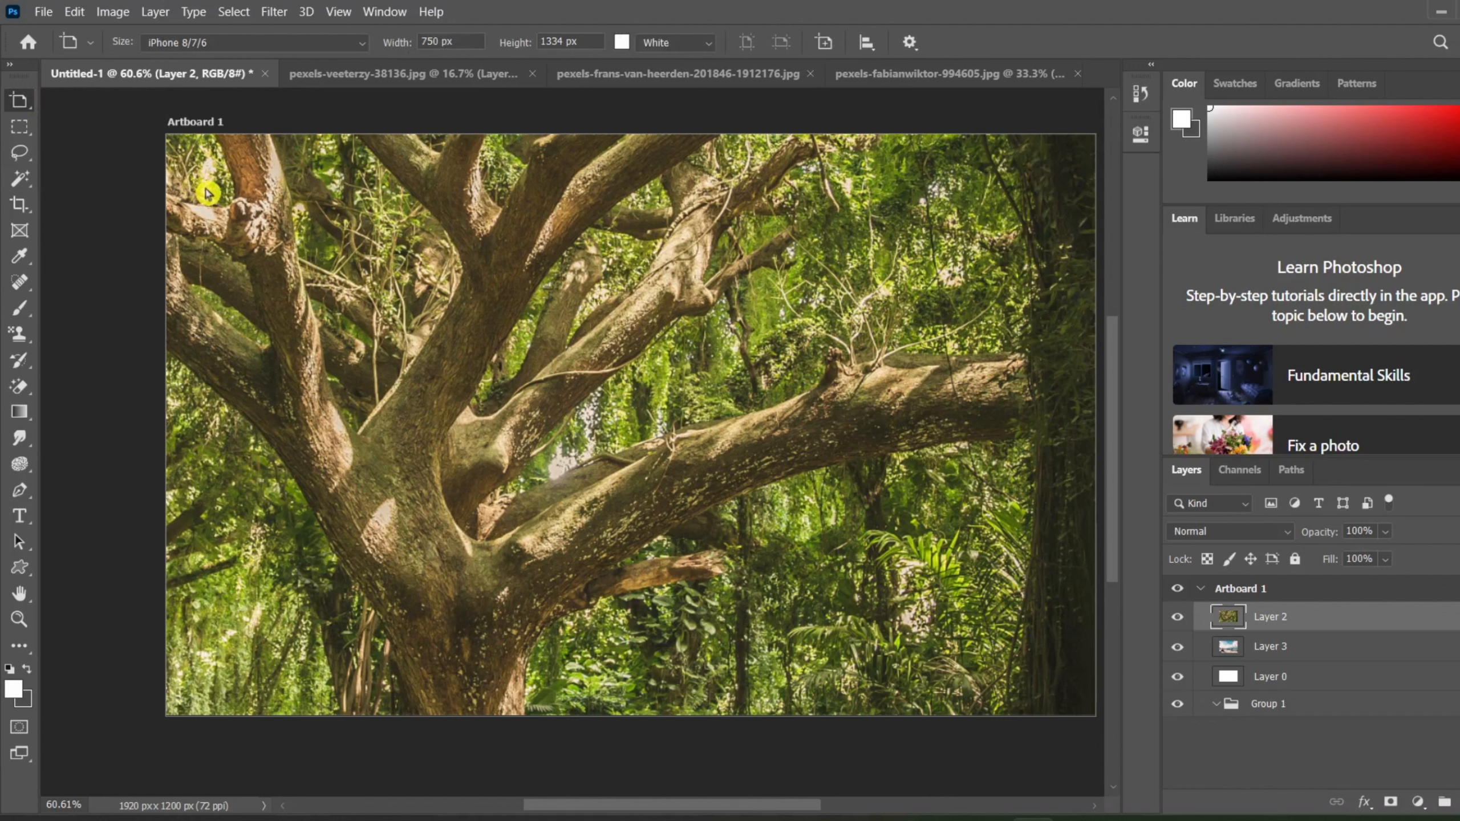
pyautogui.press('v')
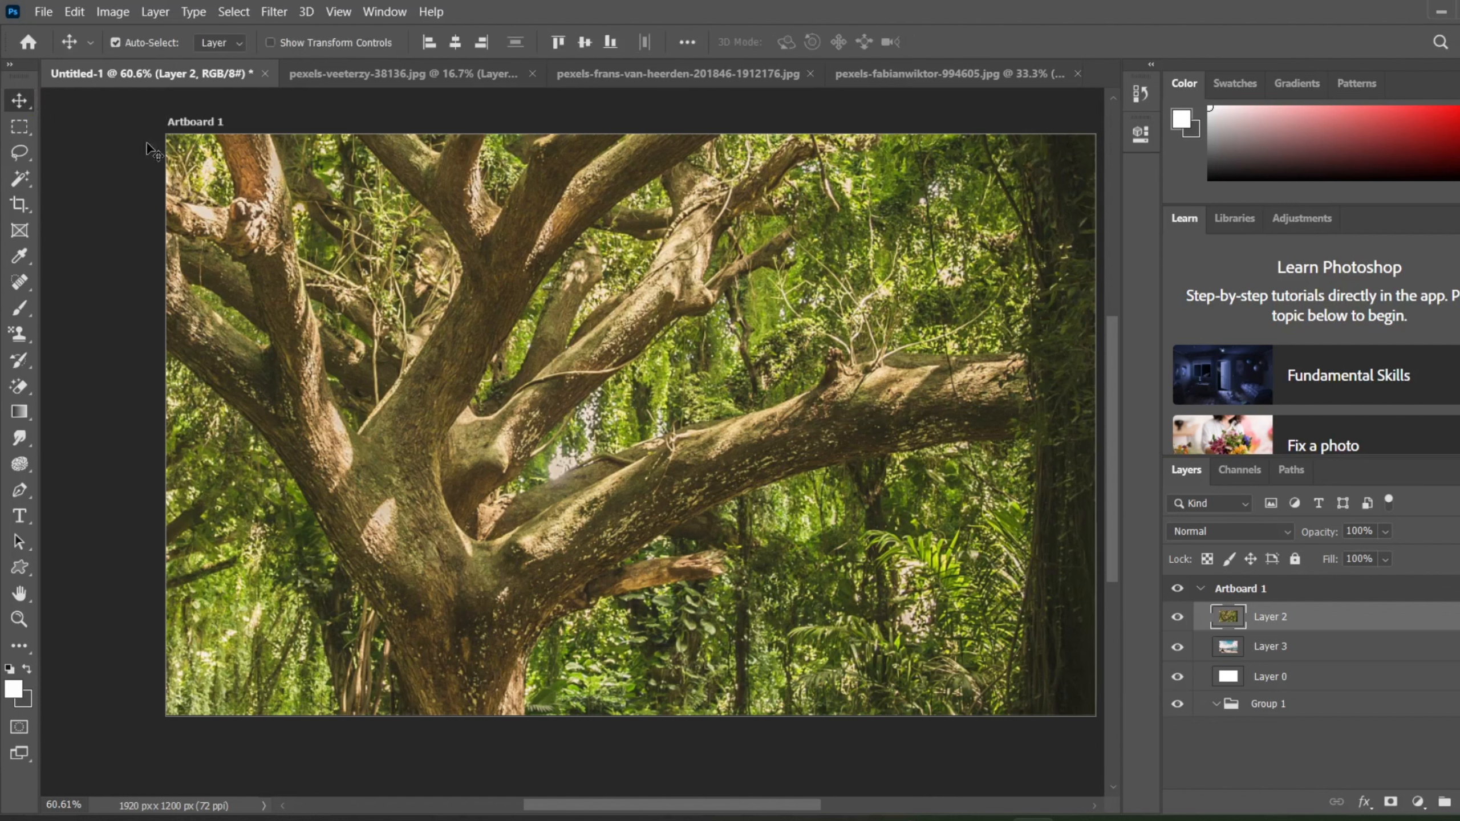
pyautogui.hotkey('shift', 'v')
pyautogui.moveTo(164, 137); pyautogui.dragTo(290, 265)
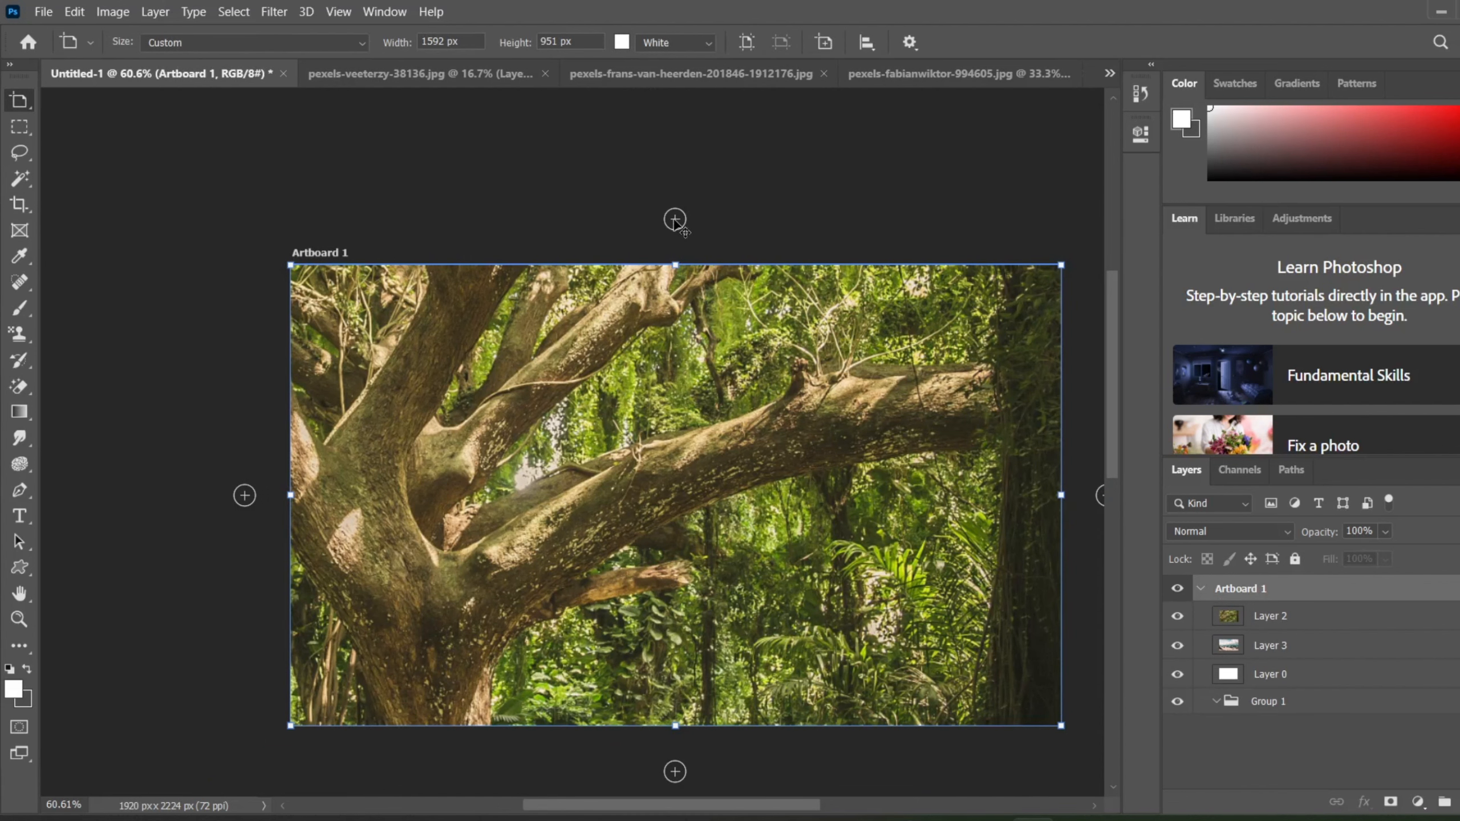
# Step: Add a blank artboard directly above Artboard 1 and another blank one directly to its right
pyautogui.click(676, 221)
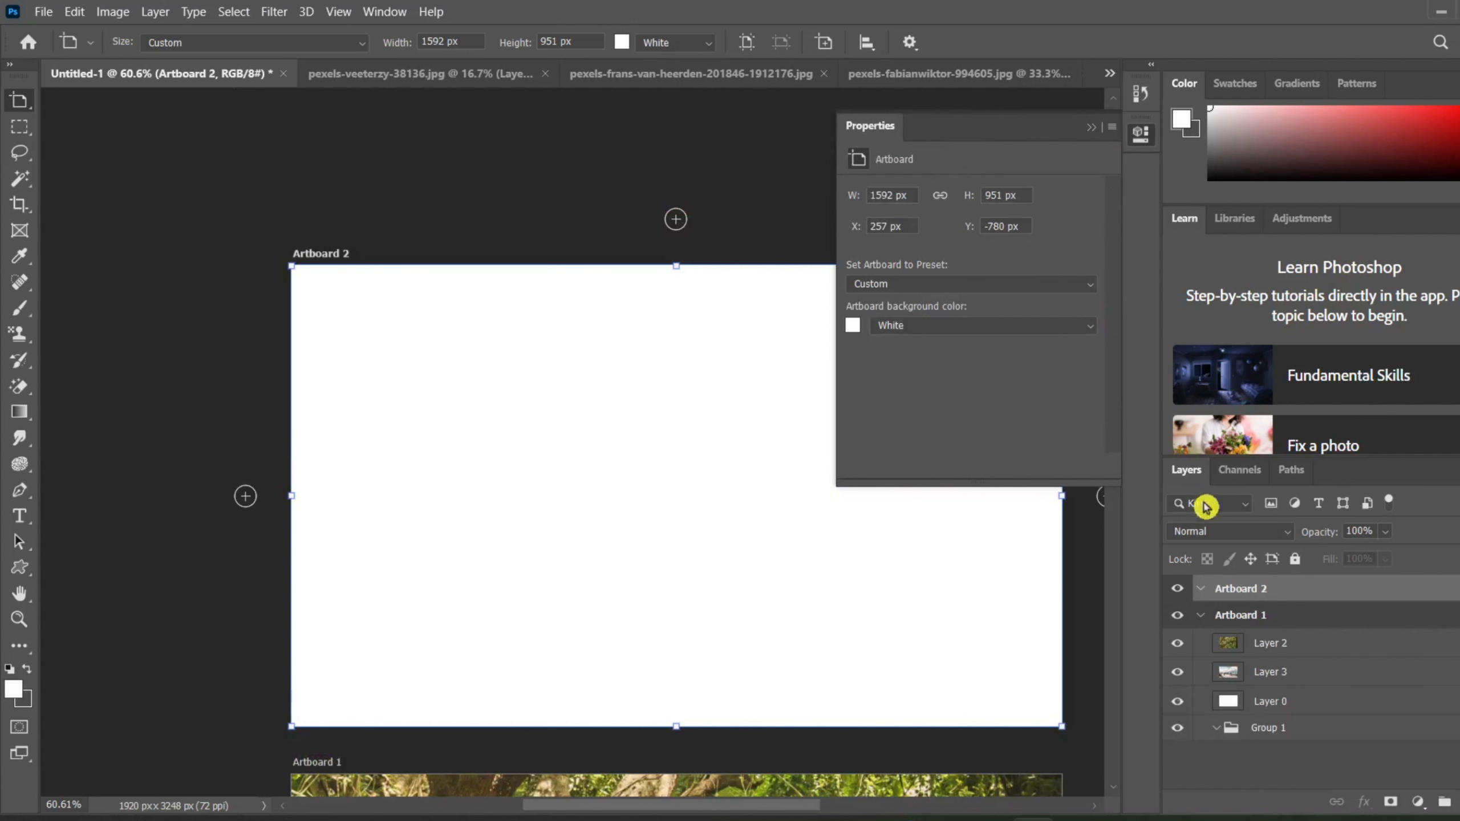
pyautogui.click(1092, 131)
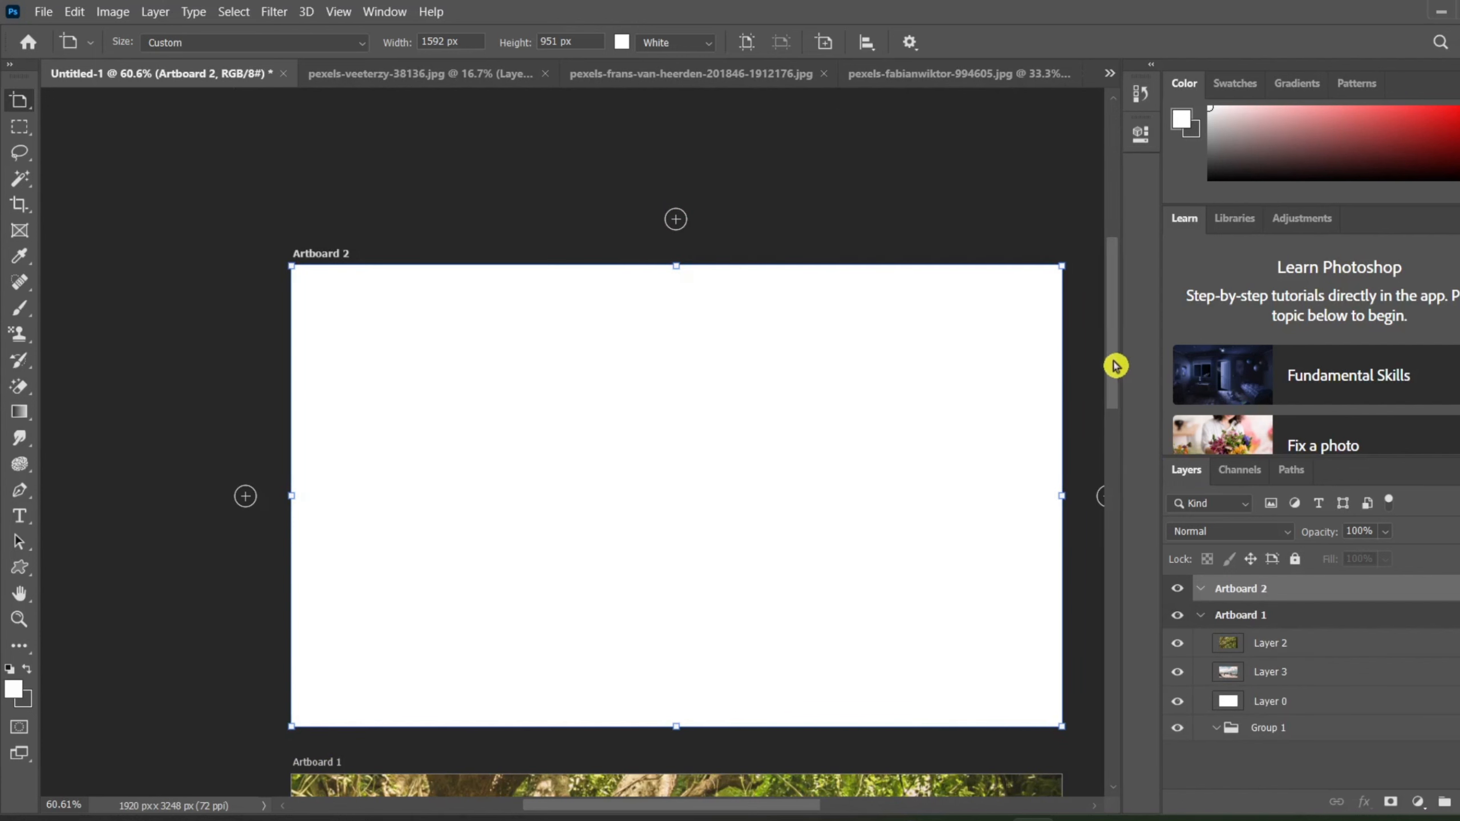
pyautogui.moveTo(1115, 365); pyautogui.dragTo(1147, 525)
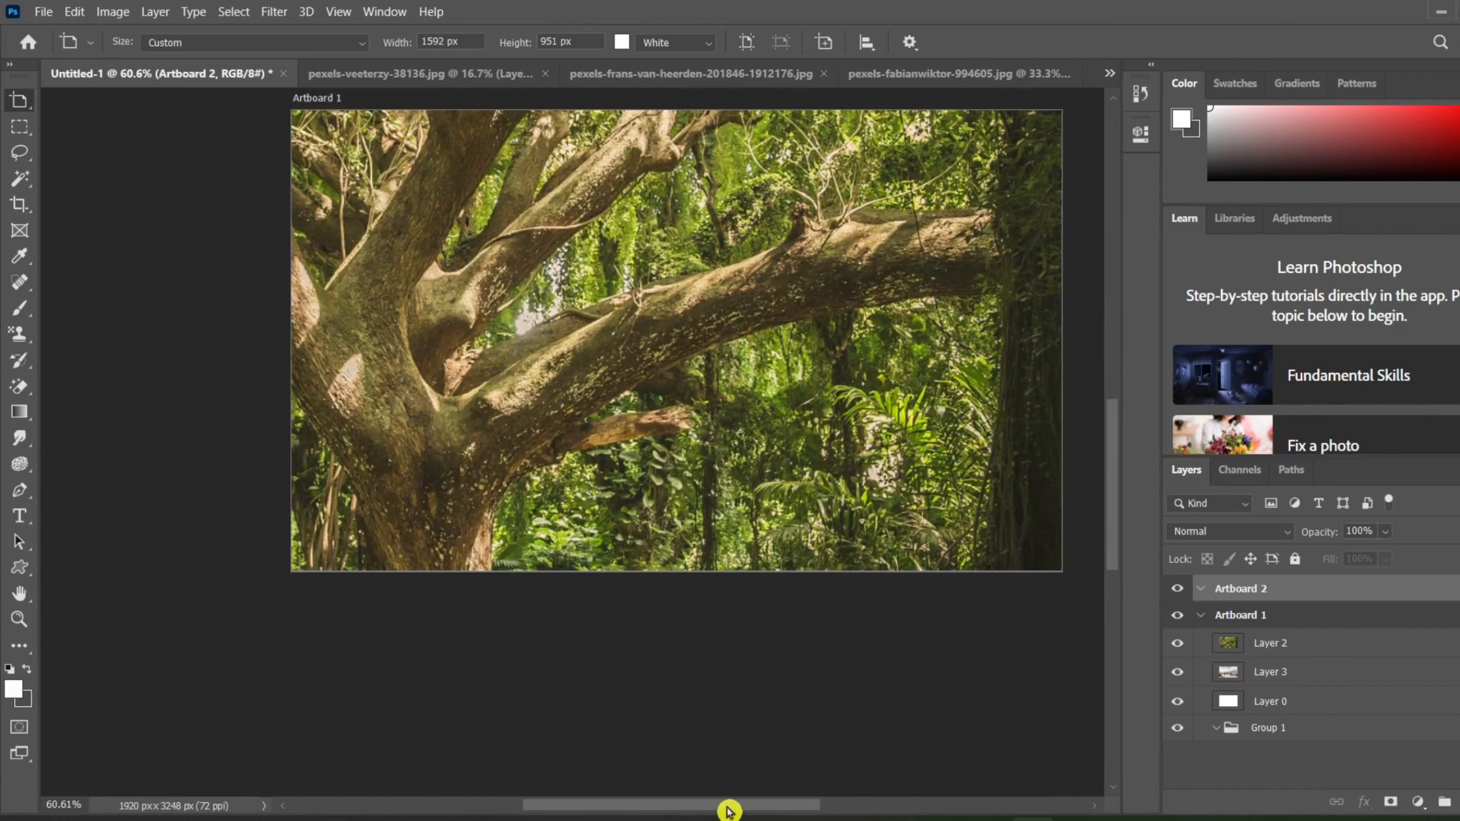
pyautogui.moveTo(729, 811); pyautogui.dragTo(760, 792)
pyautogui.press('v')
pyautogui.click(645, 489)
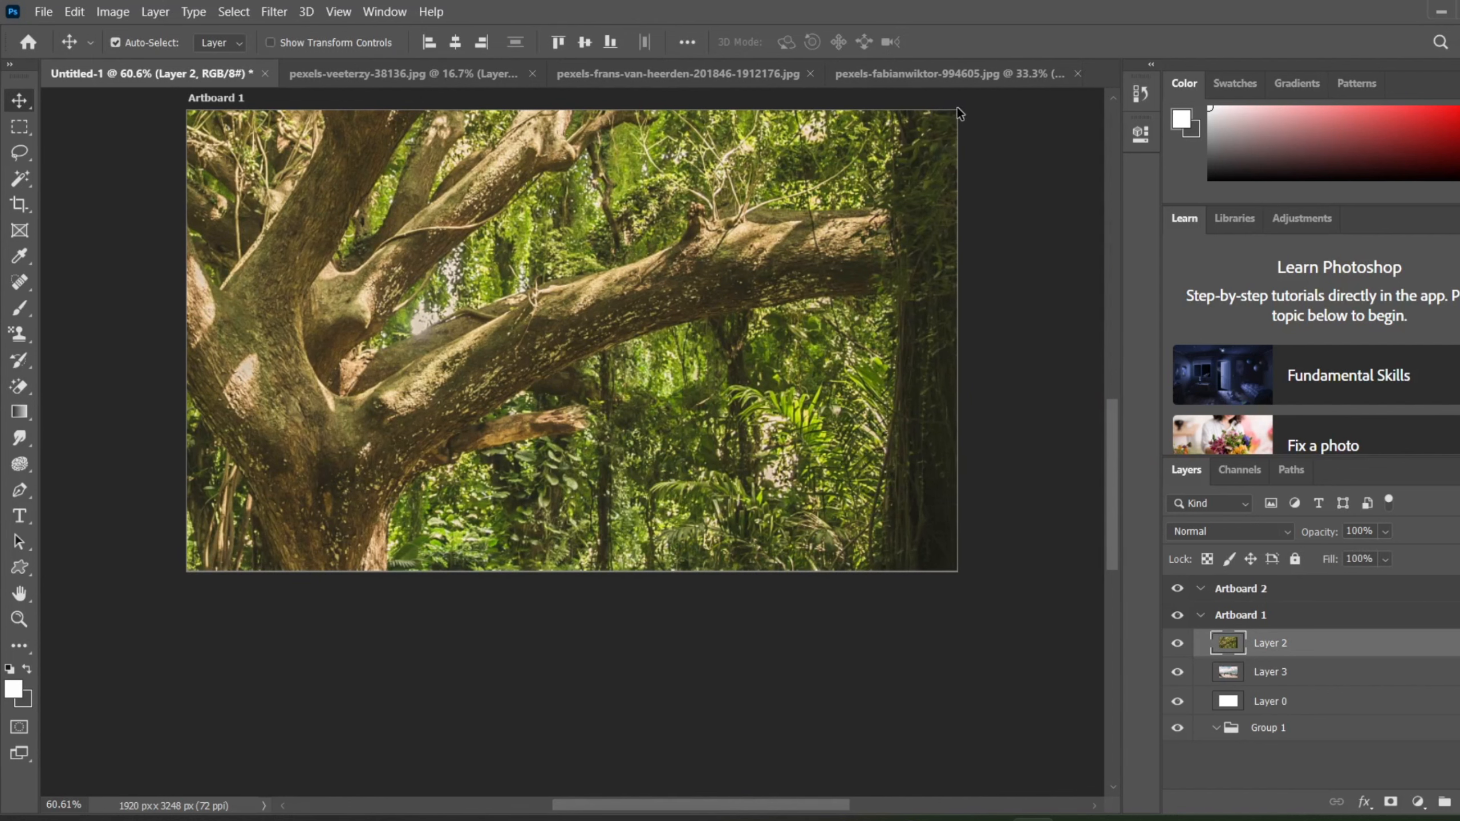
pyautogui.hotkey('shift', 'v')
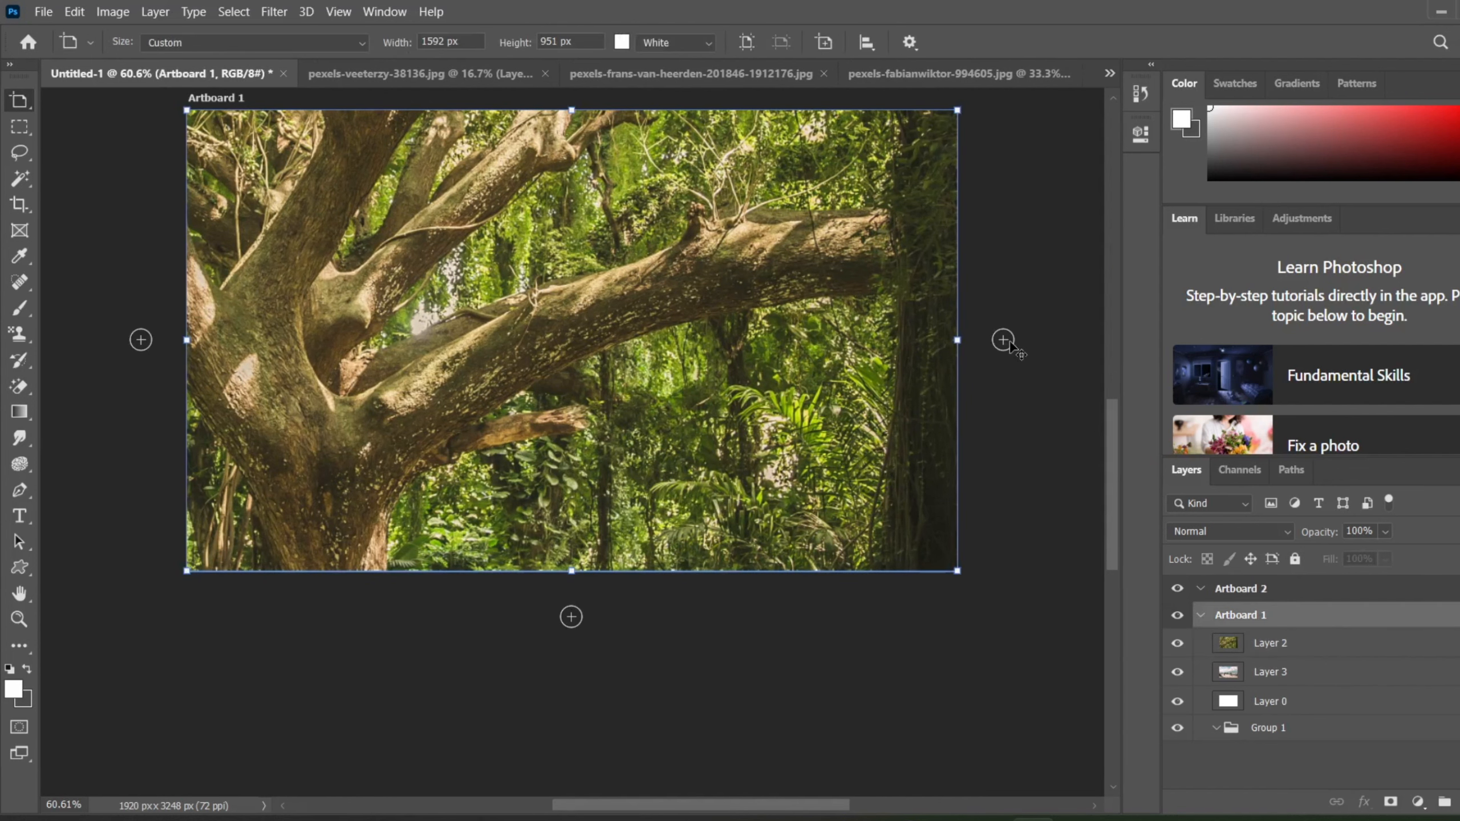
pyautogui.click(1004, 340)
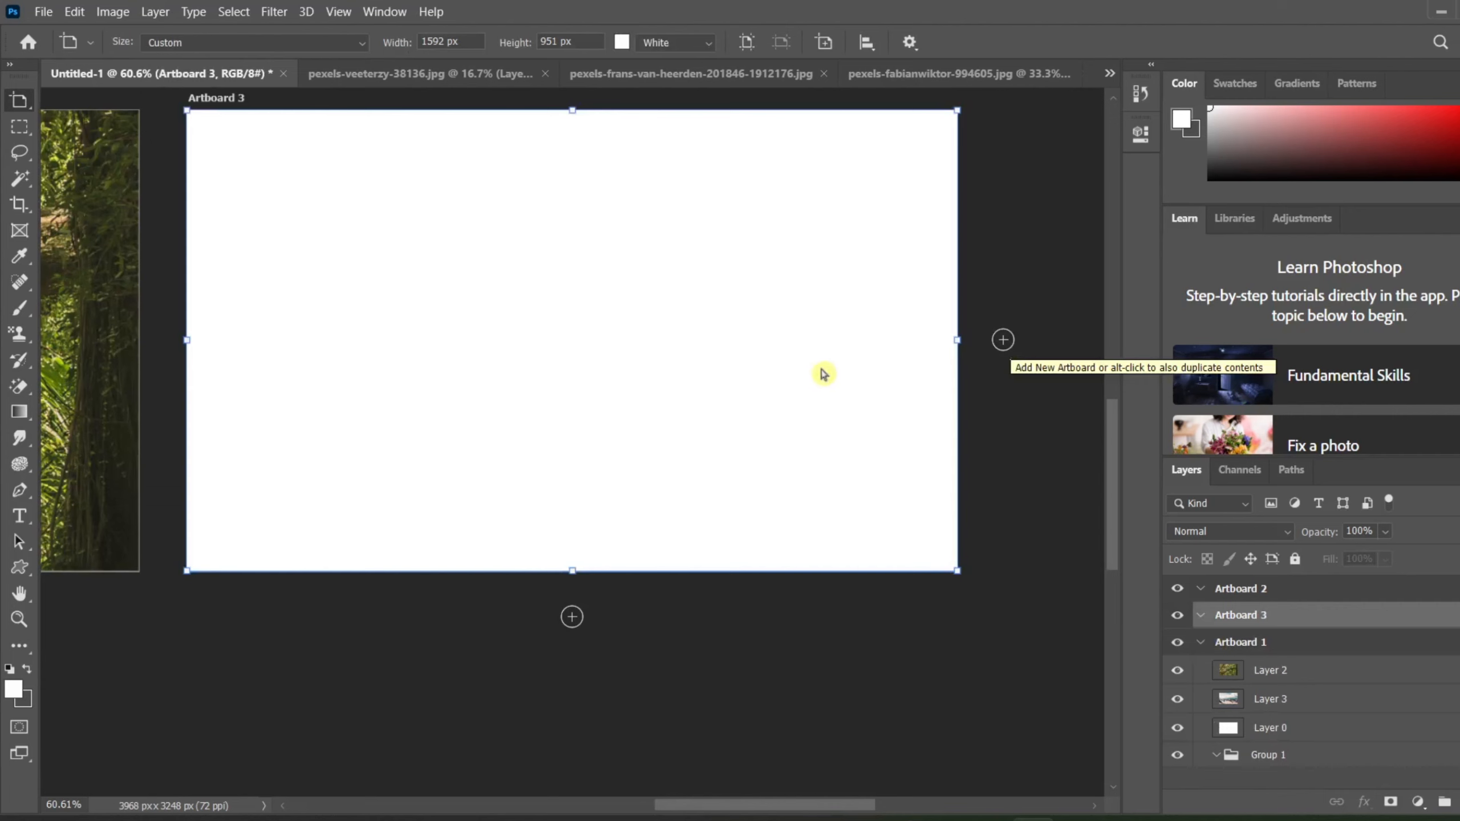
# Step: Select the tree photo layer, Layer 2, on Artboard 1 with the Move tool
pyautogui.scroll(-4, 754, 331)
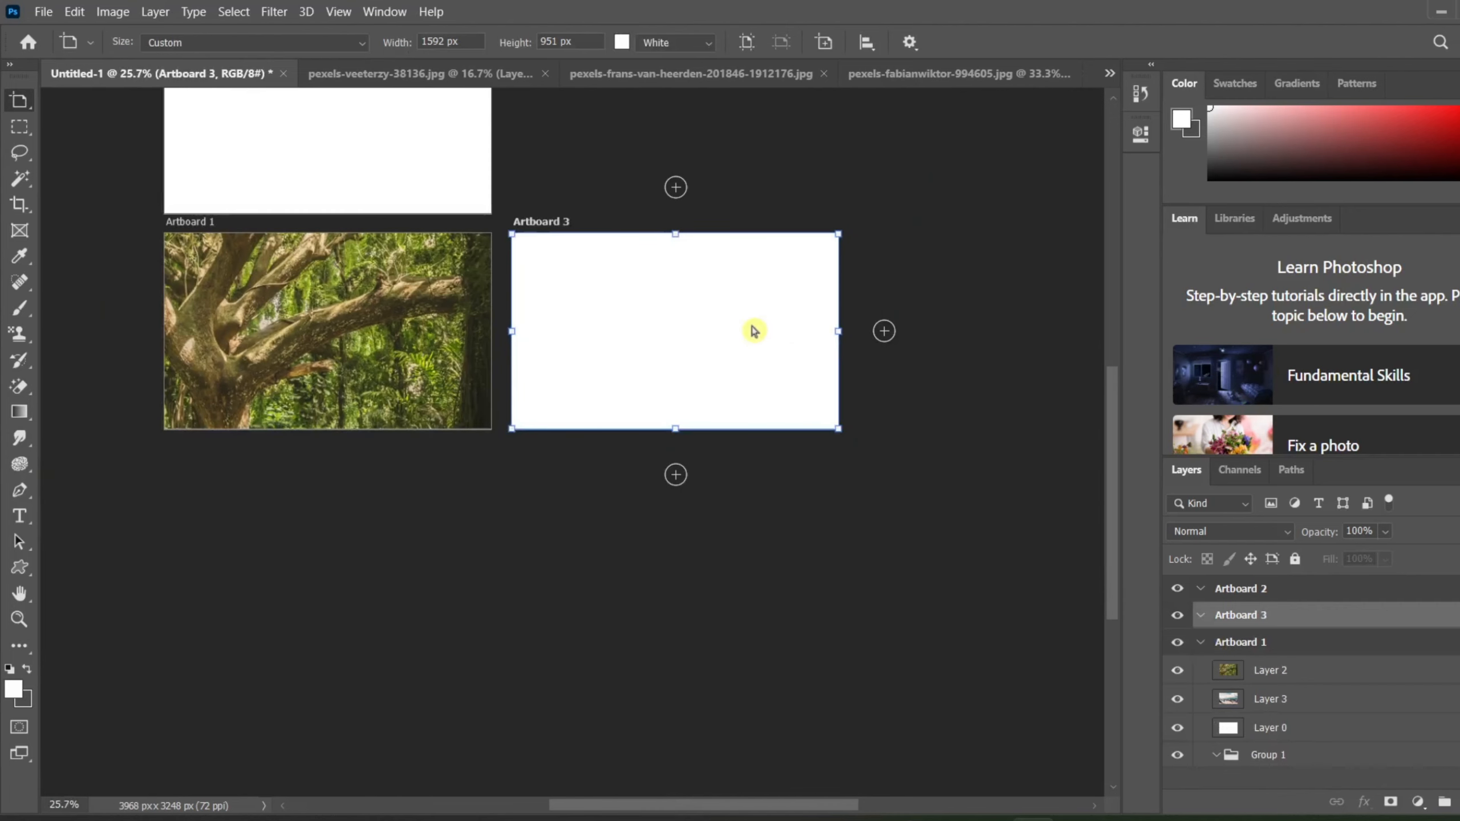
pyautogui.press('v')
pyautogui.click(332, 375)
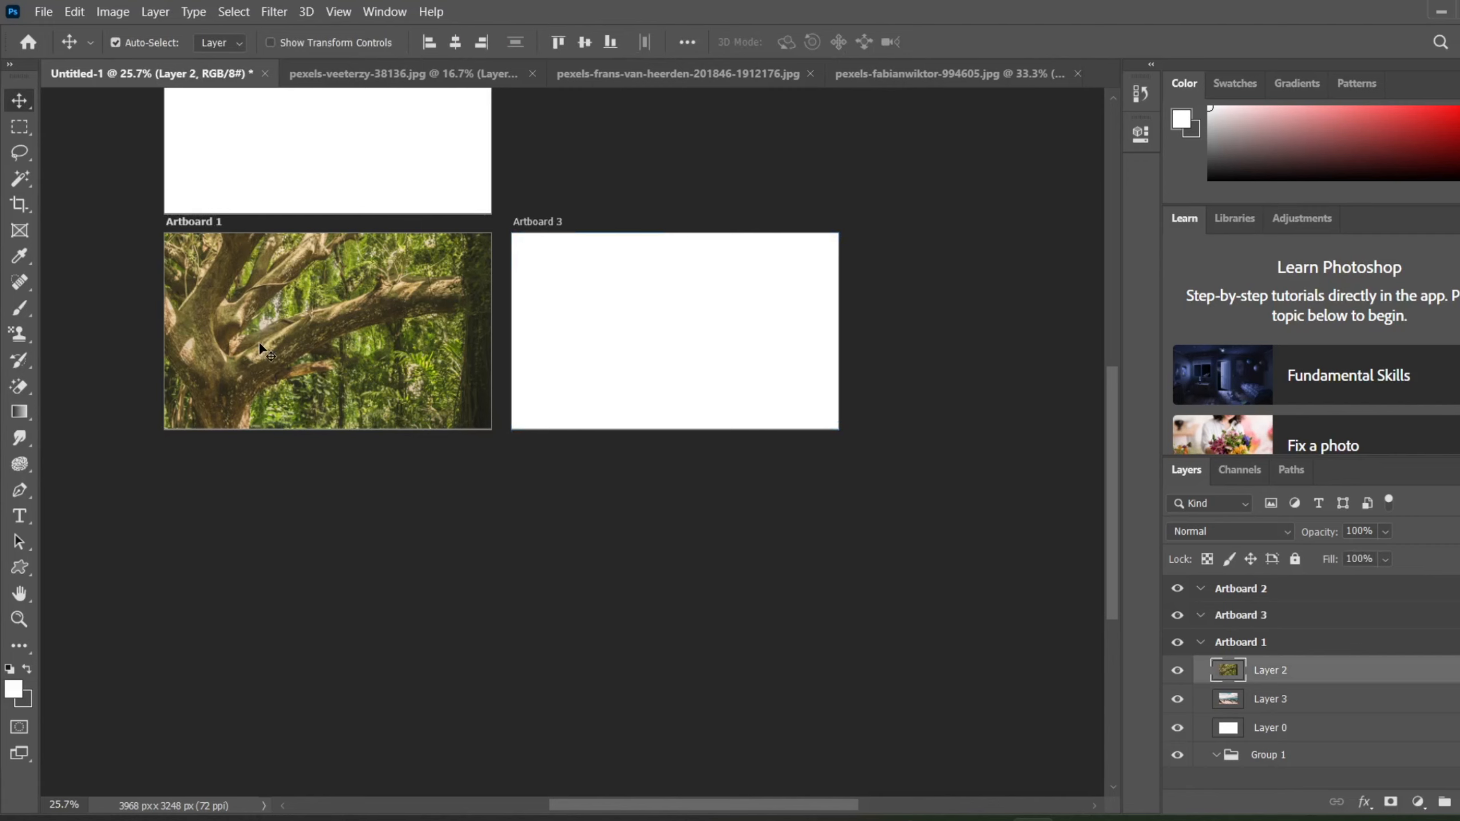
# Step: Add a blank artboard directly below Artboard 1 with the Artboard tool
pyautogui.hotkey('shift', 'v')
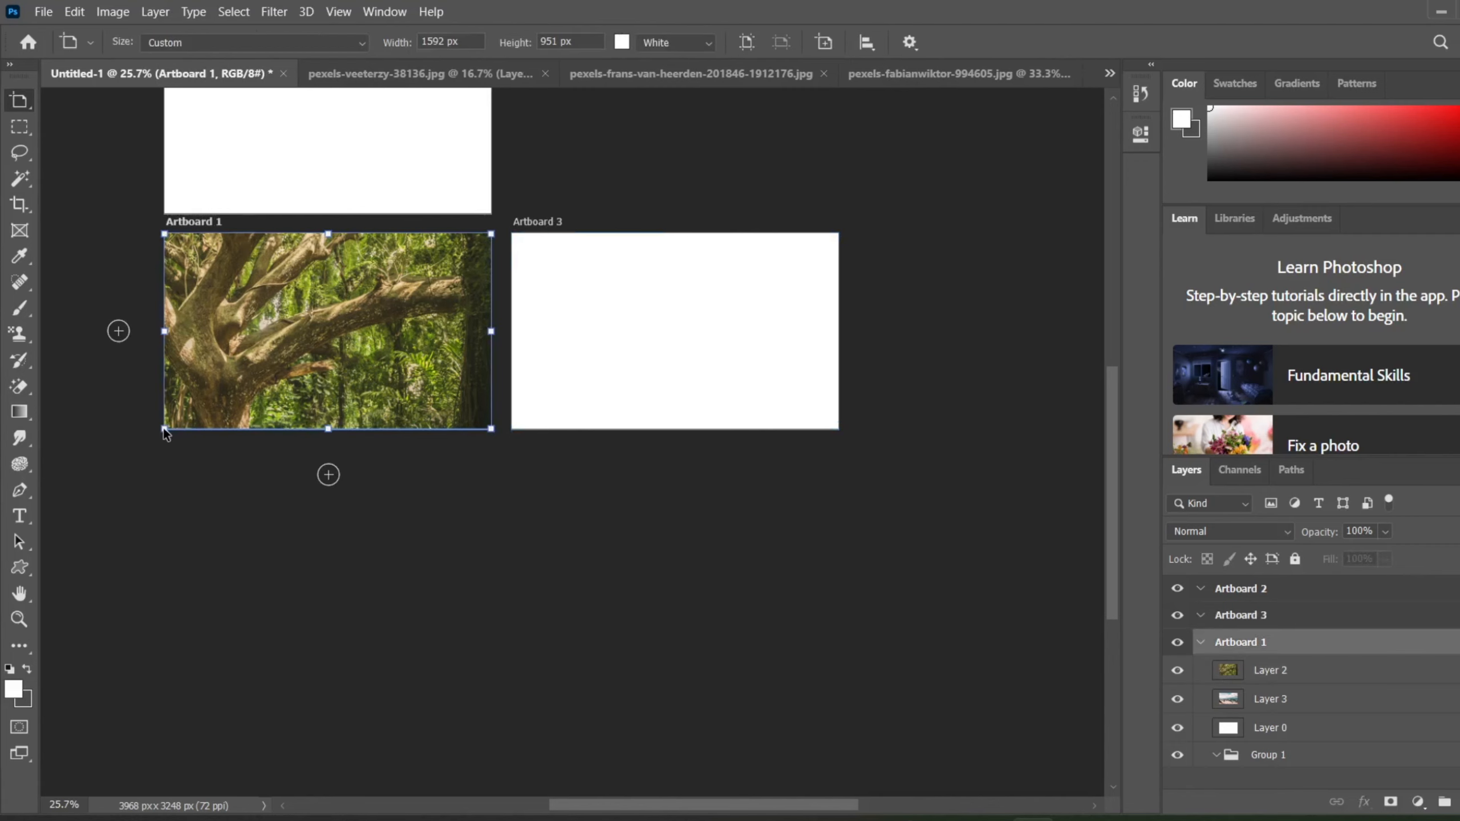
pyautogui.click(328, 474)
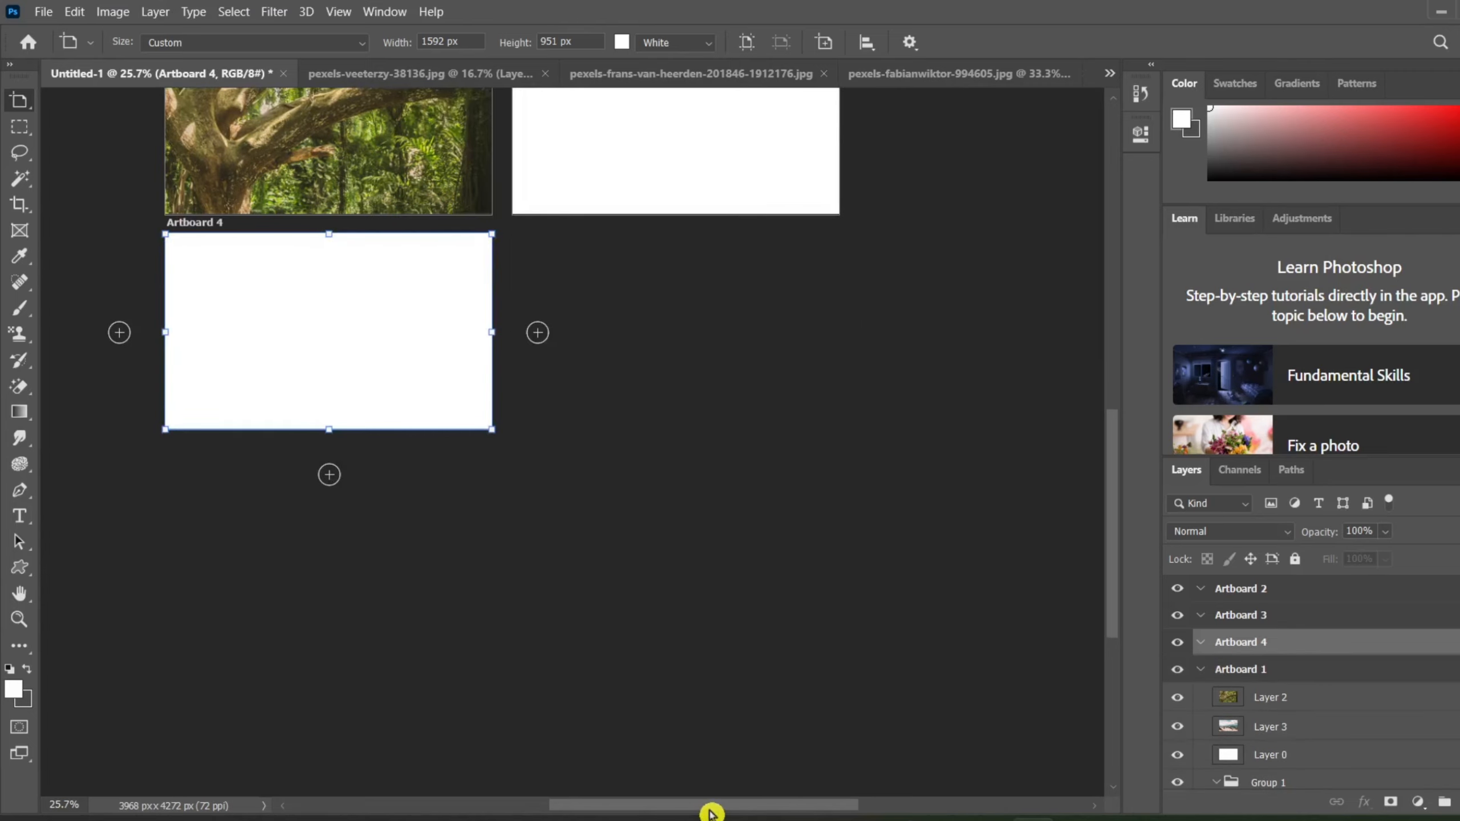
pyautogui.moveTo(711, 805); pyautogui.dragTo(601, 805)
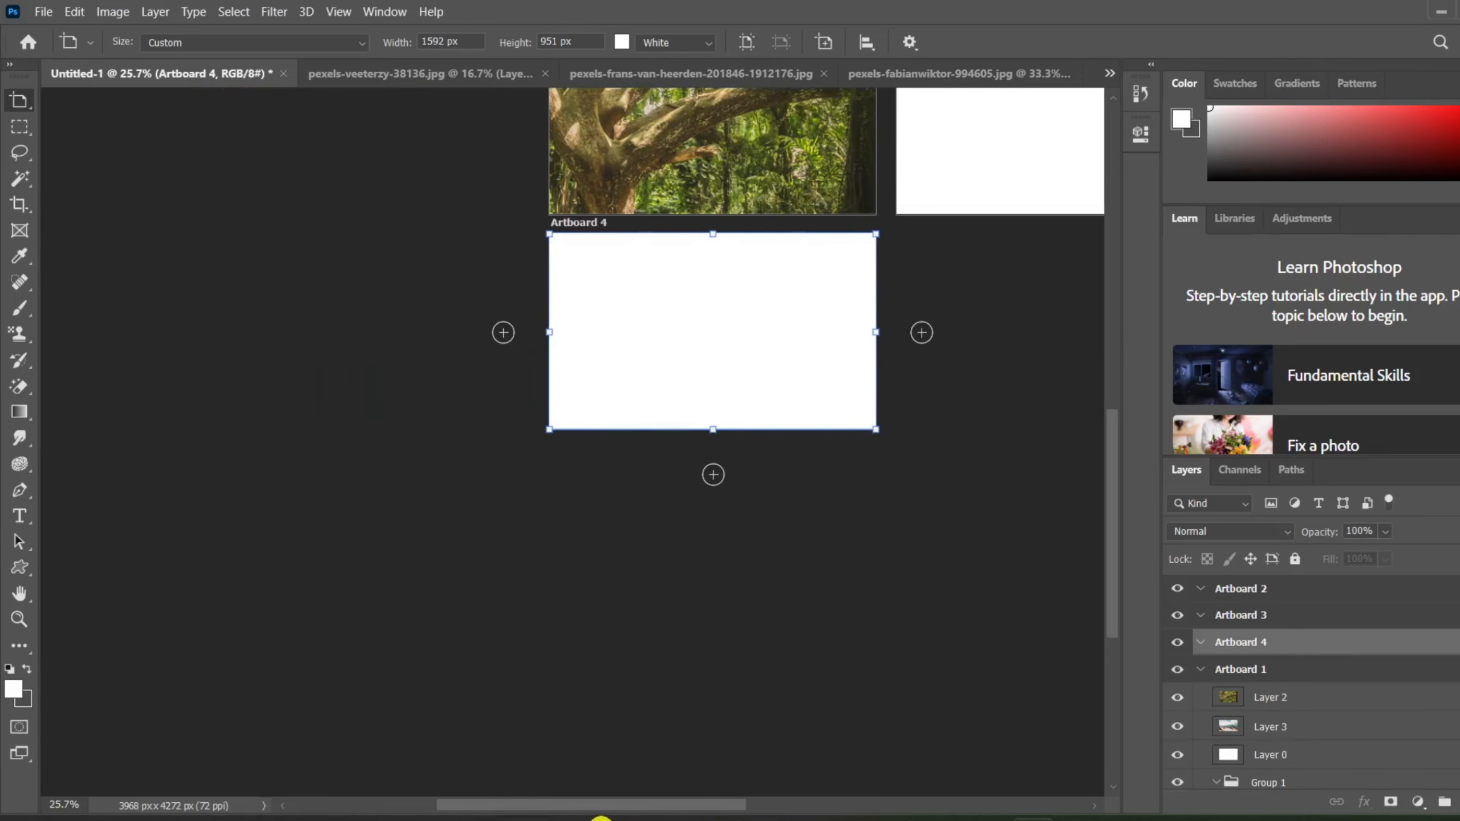
# Step: Select Layer 2, Layer 3 and Layer 0 on Artboard 1 together with the Move tool
pyautogui.click(549, 215)
pyautogui.press('v')
pyautogui.moveTo(550, 214)
pyautogui.mouseDown()
pyautogui.moveTo(618, 223)
pyautogui.moveTo(638, 107)
pyautogui.moveTo(761, 254)
pyautogui.mouseUp()
pyautogui.hotkey('ctrl', '-')
pyautogui.scroll(-4, 761, 254)
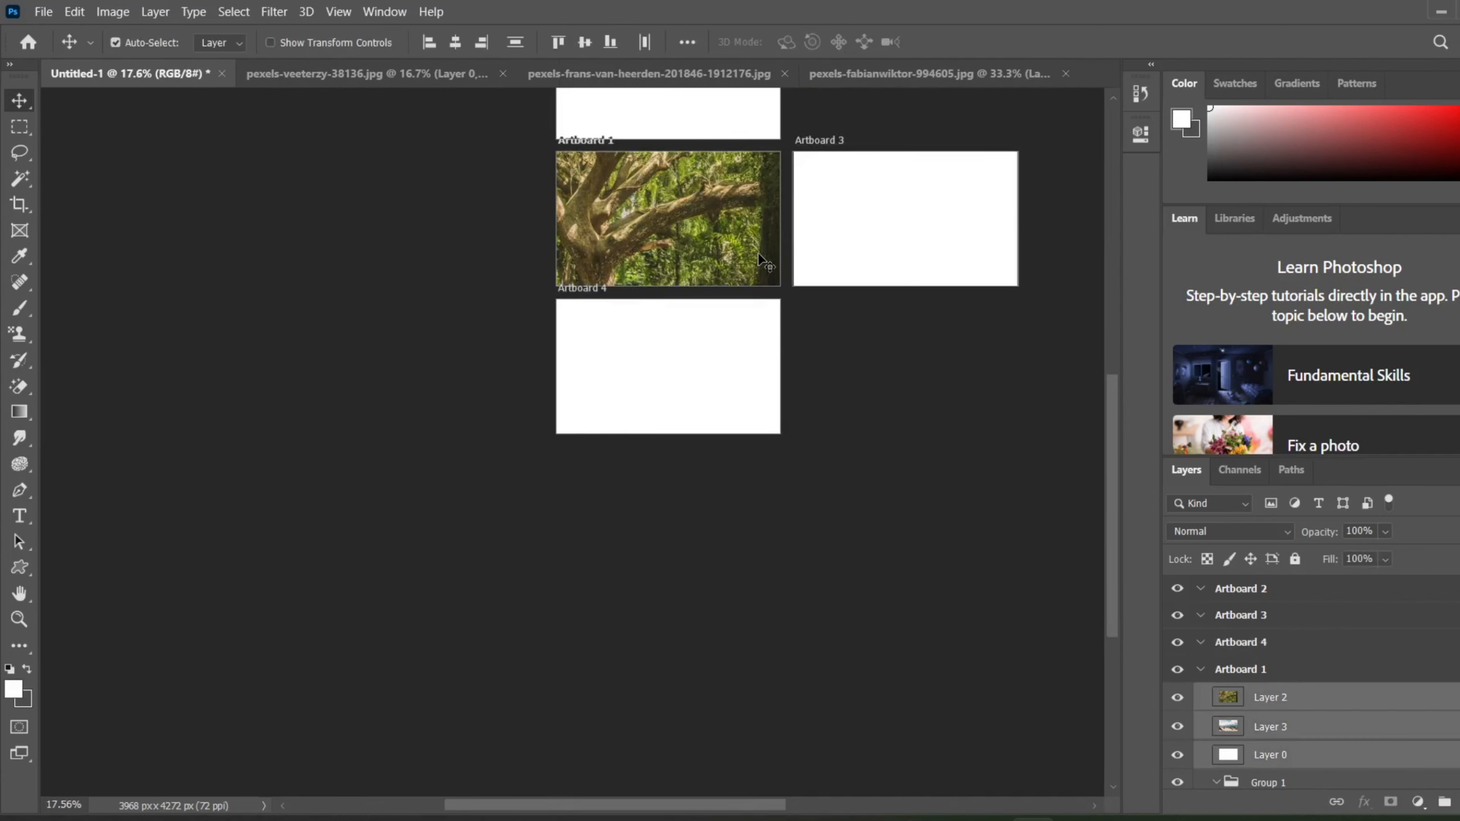
# Step: Select the tree photo layer, Layer 2, on Artboard 1, and clear the layer selection
pyautogui.click(560, 292)
pyautogui.click(561, 287)
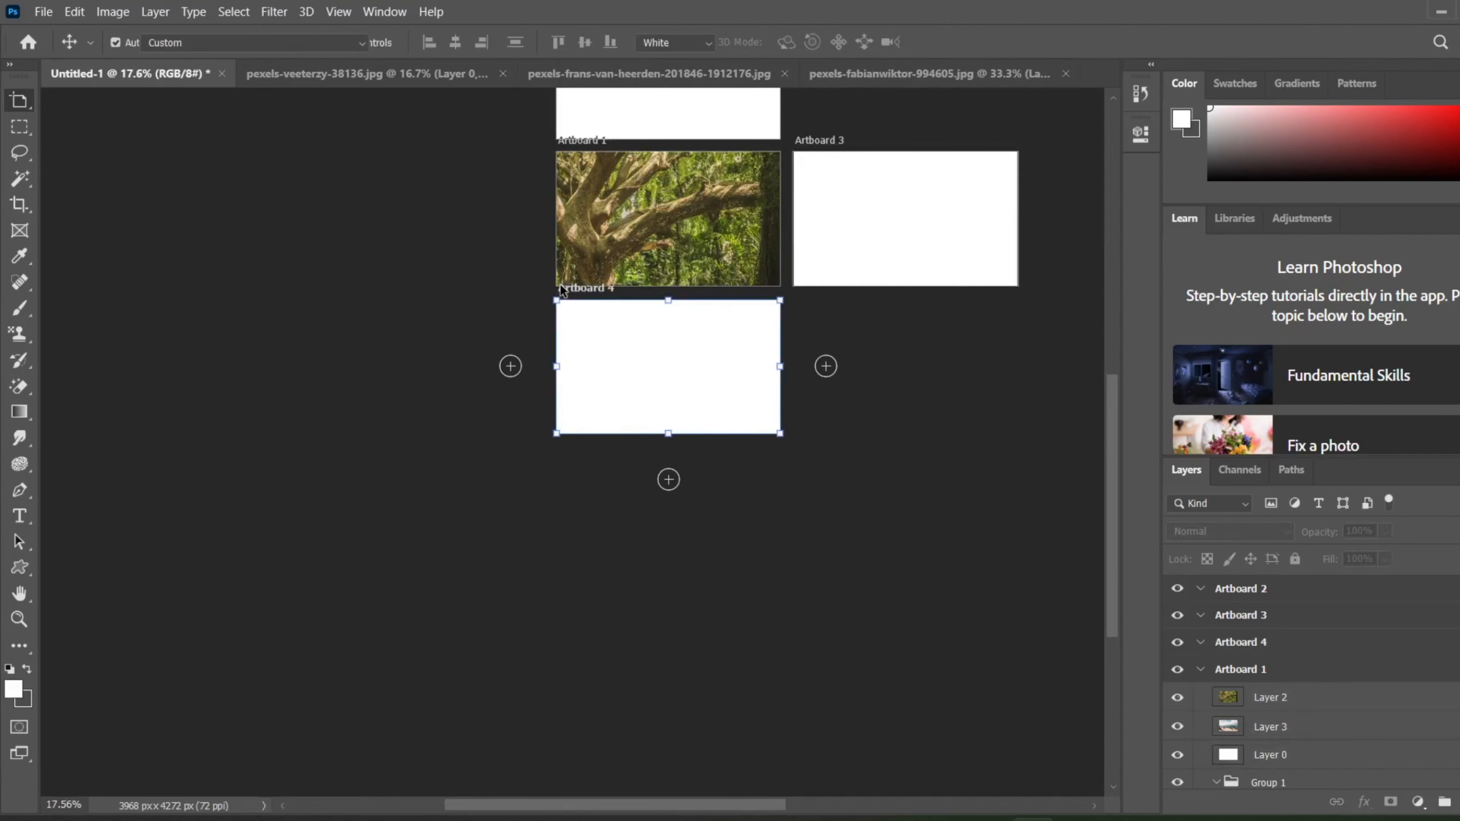
pyautogui.click(582, 246)
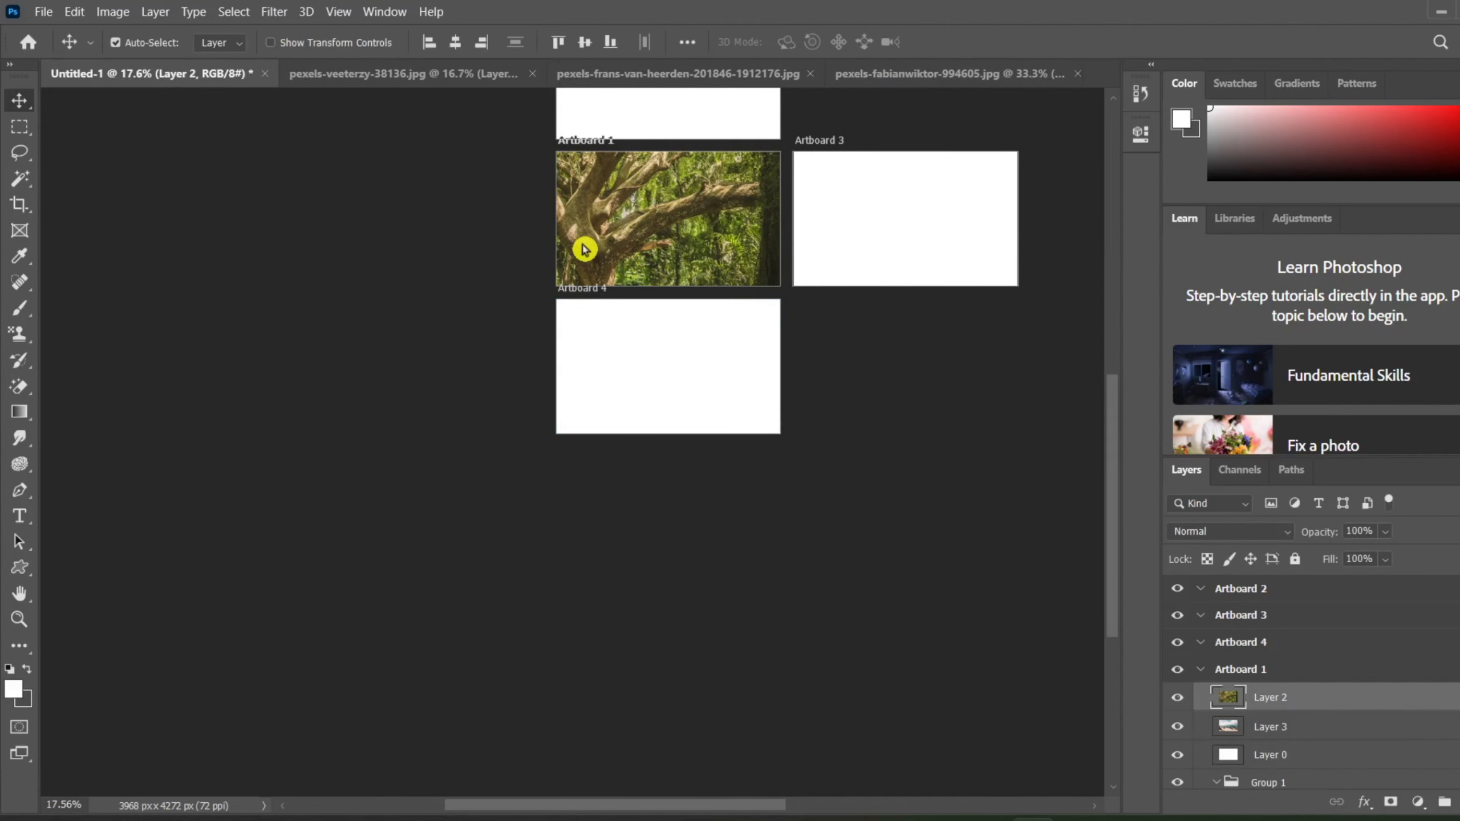
pyautogui.scroll(3, 583, 249)
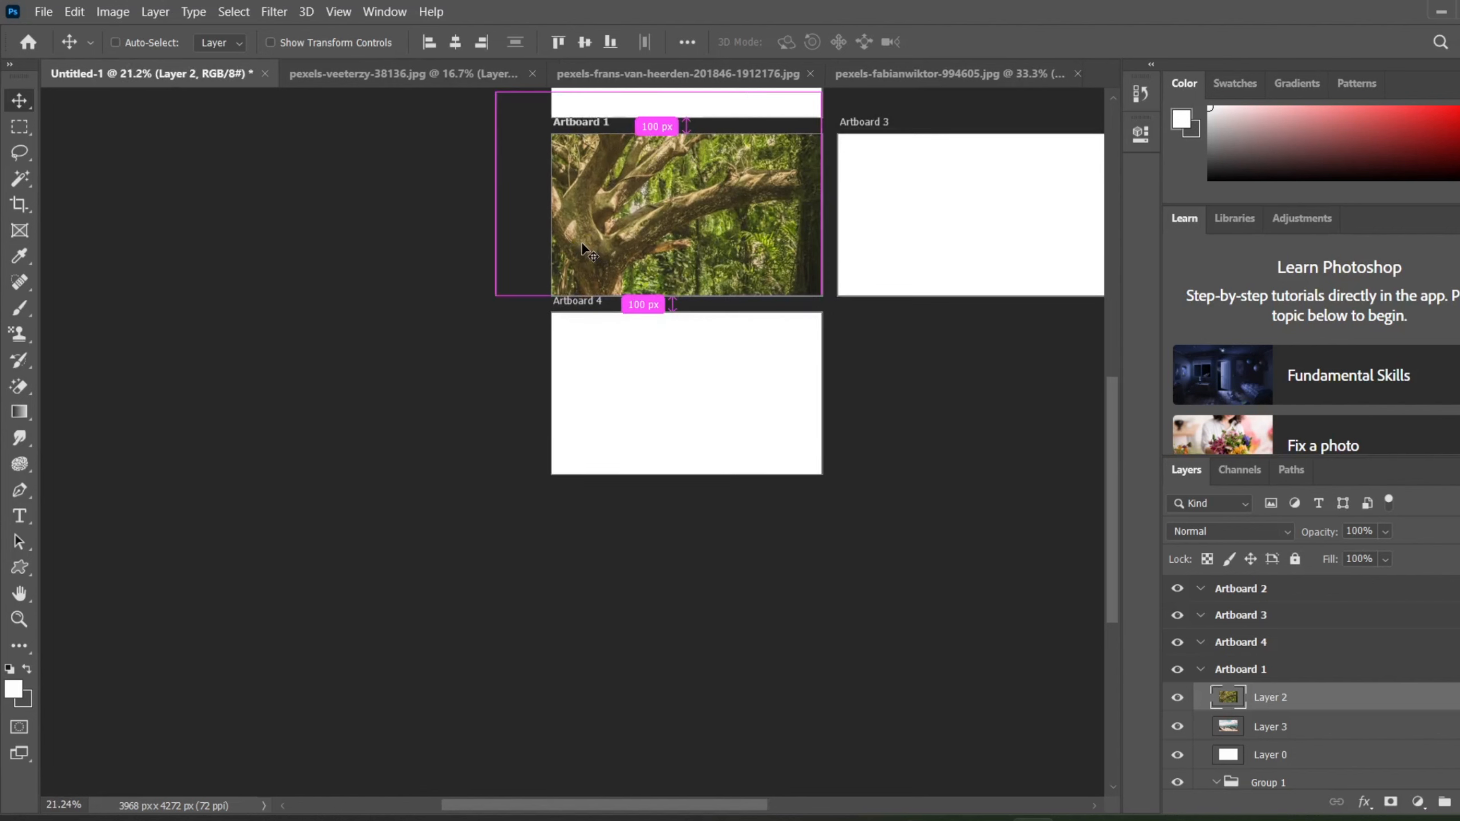
pyautogui.click(552, 302)
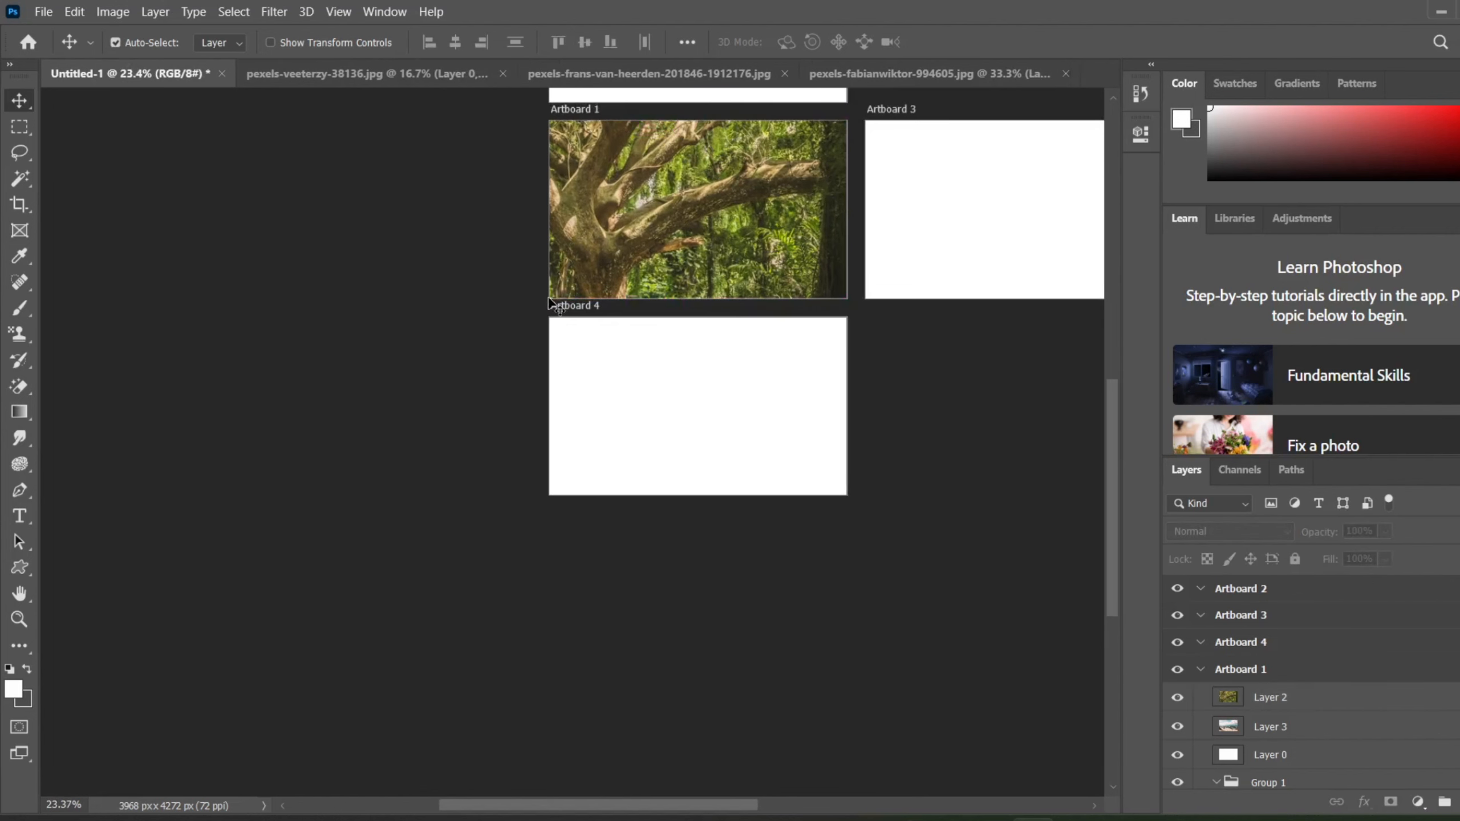
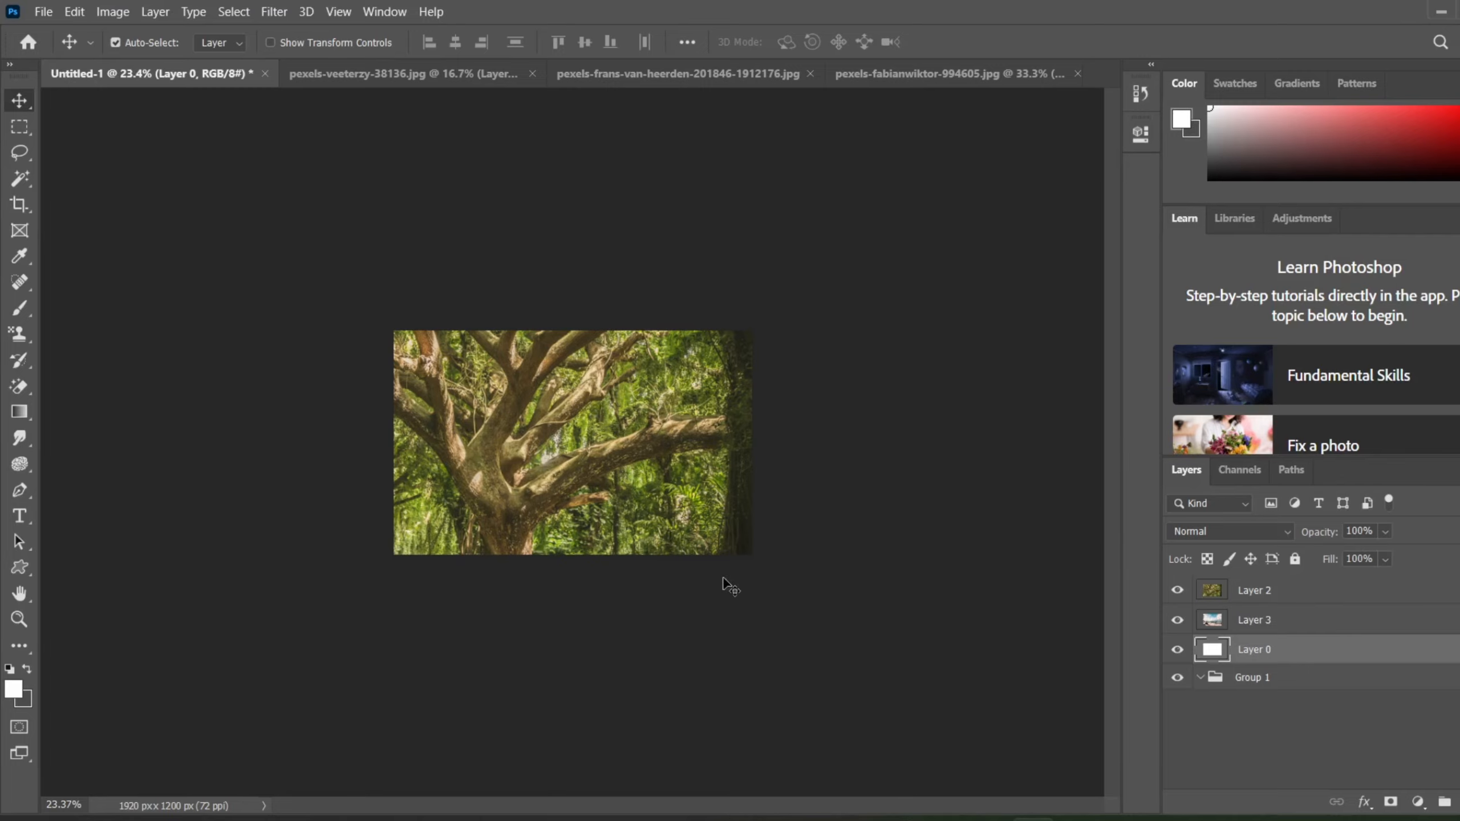
pyautogui.scroll(2, 632, 460)
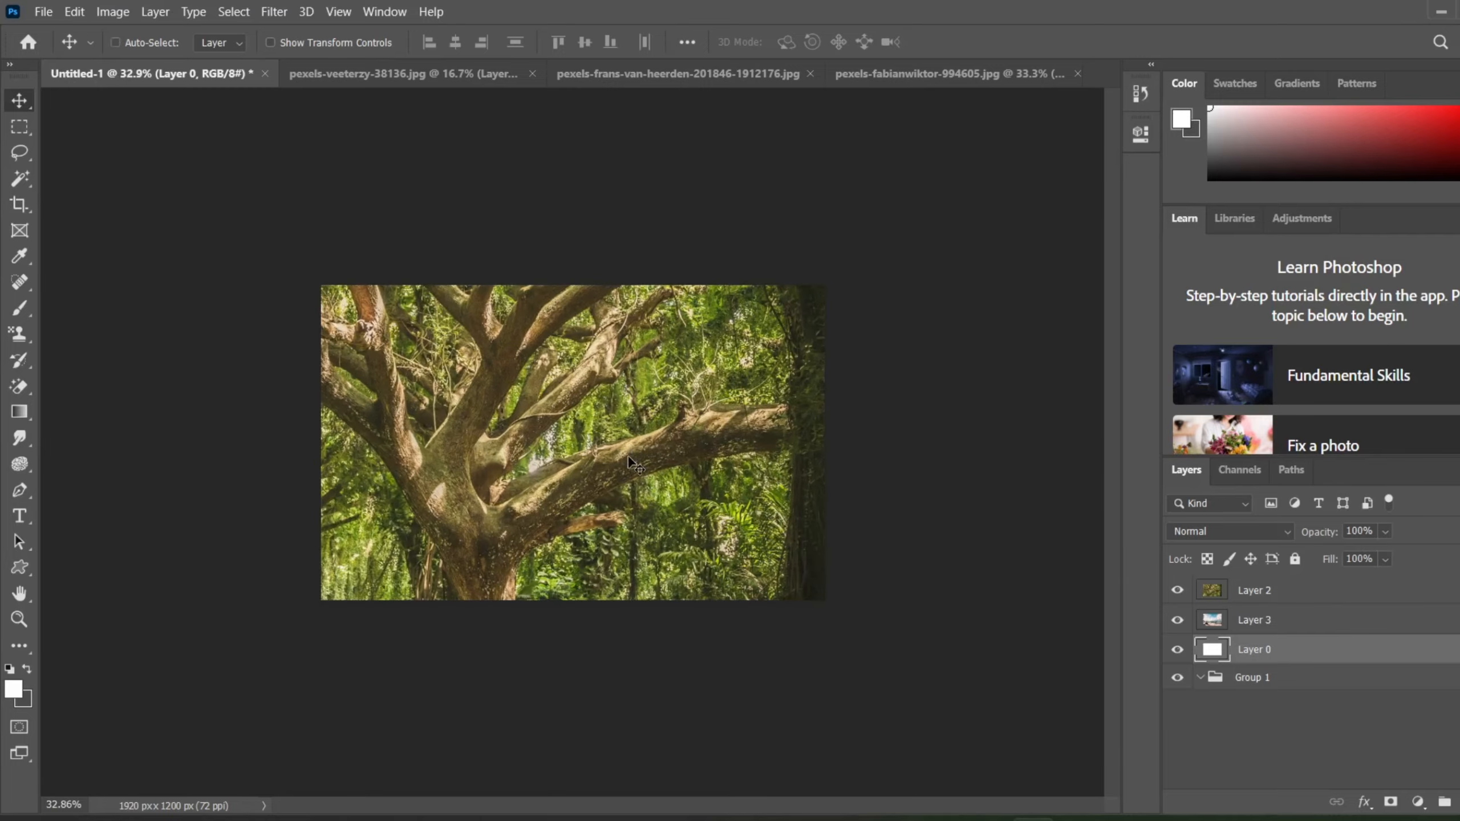
pyautogui.scroll(4, 628, 458)
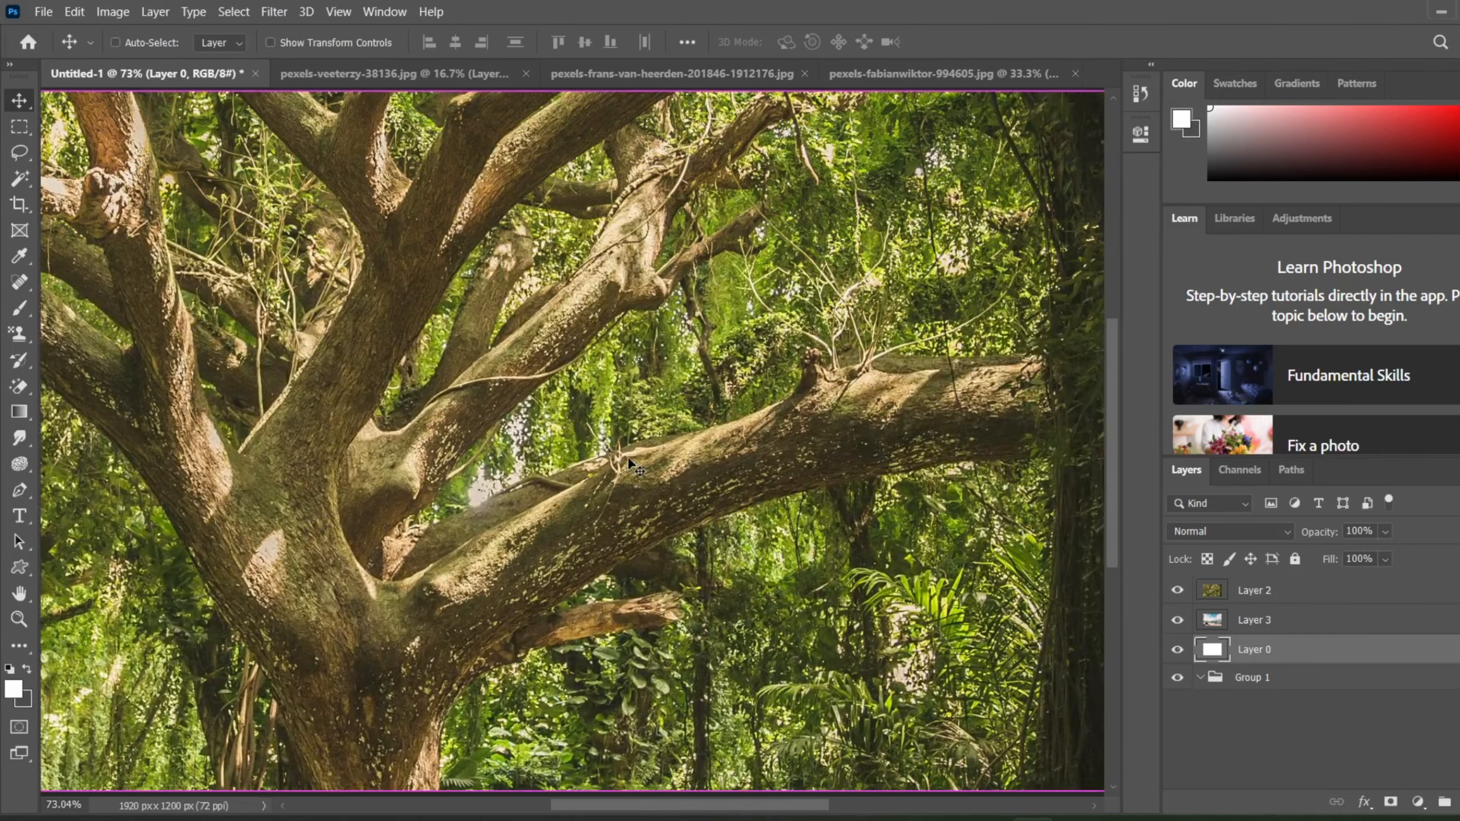
pyautogui.scroll(-1, 628, 458)
pyautogui.scroll(-1, 627, 457)
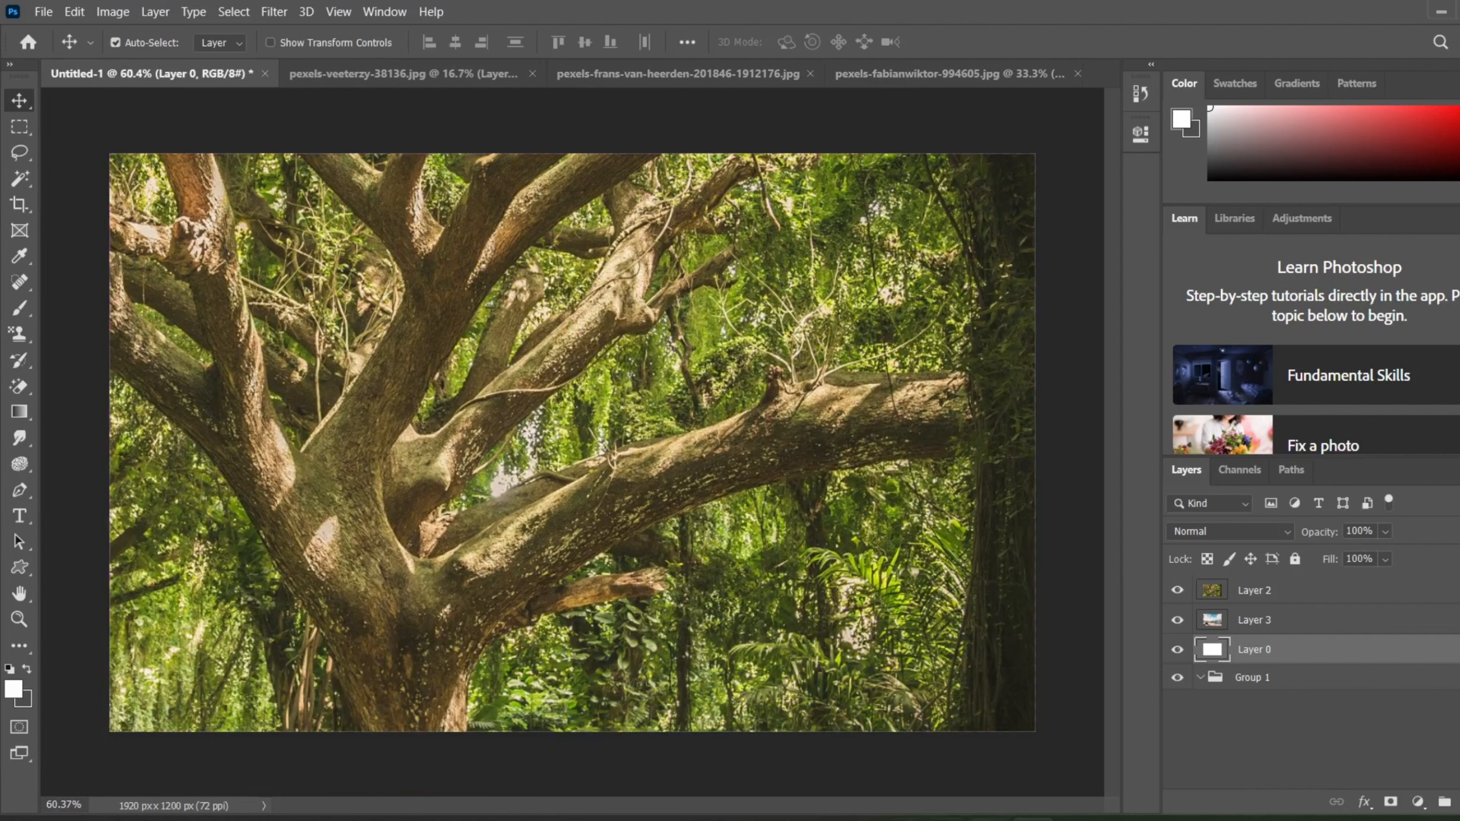
pyautogui.scroll(-2, 1087, 621)
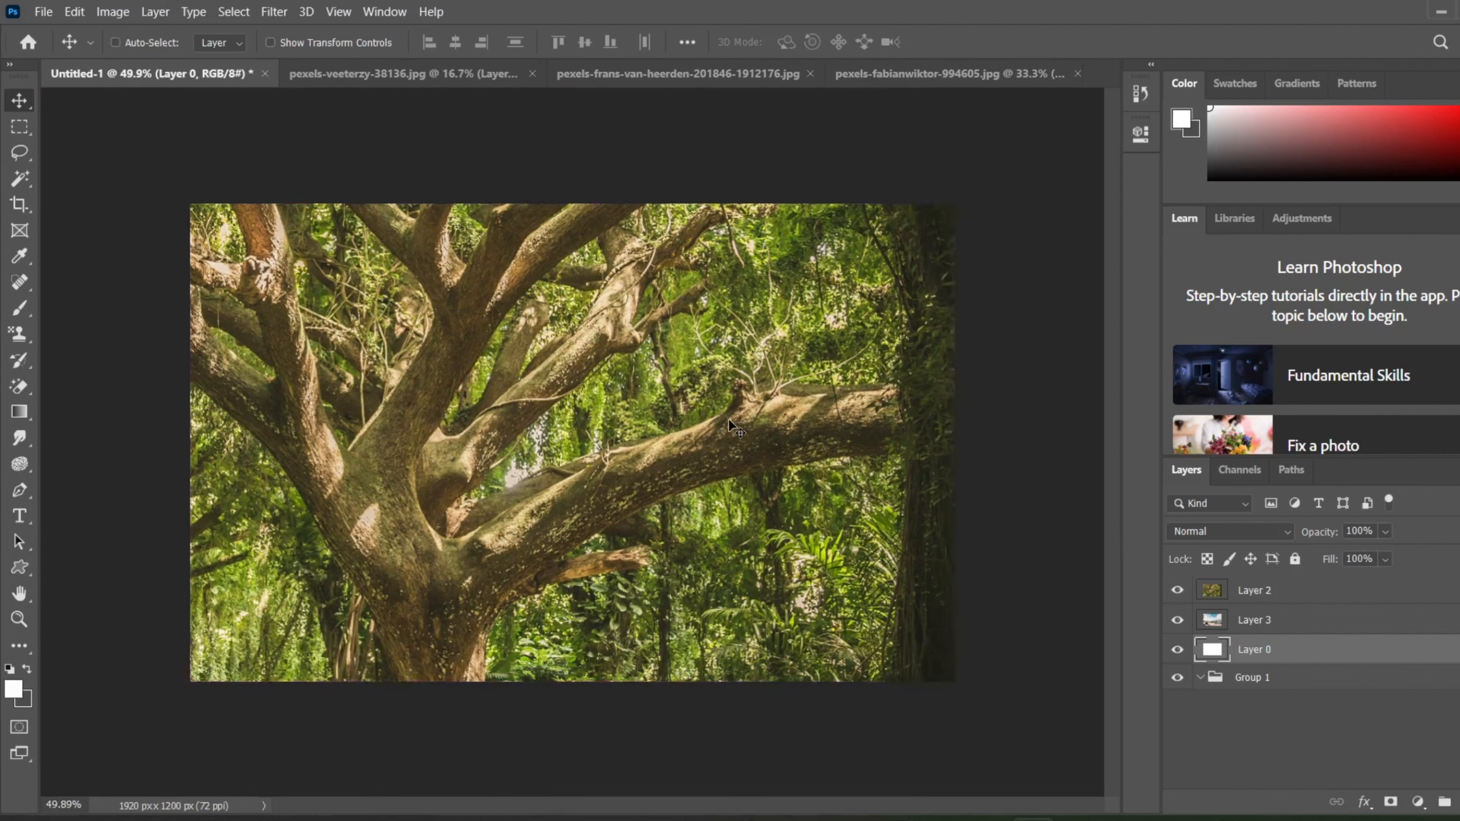
pyautogui.click(151, 12)
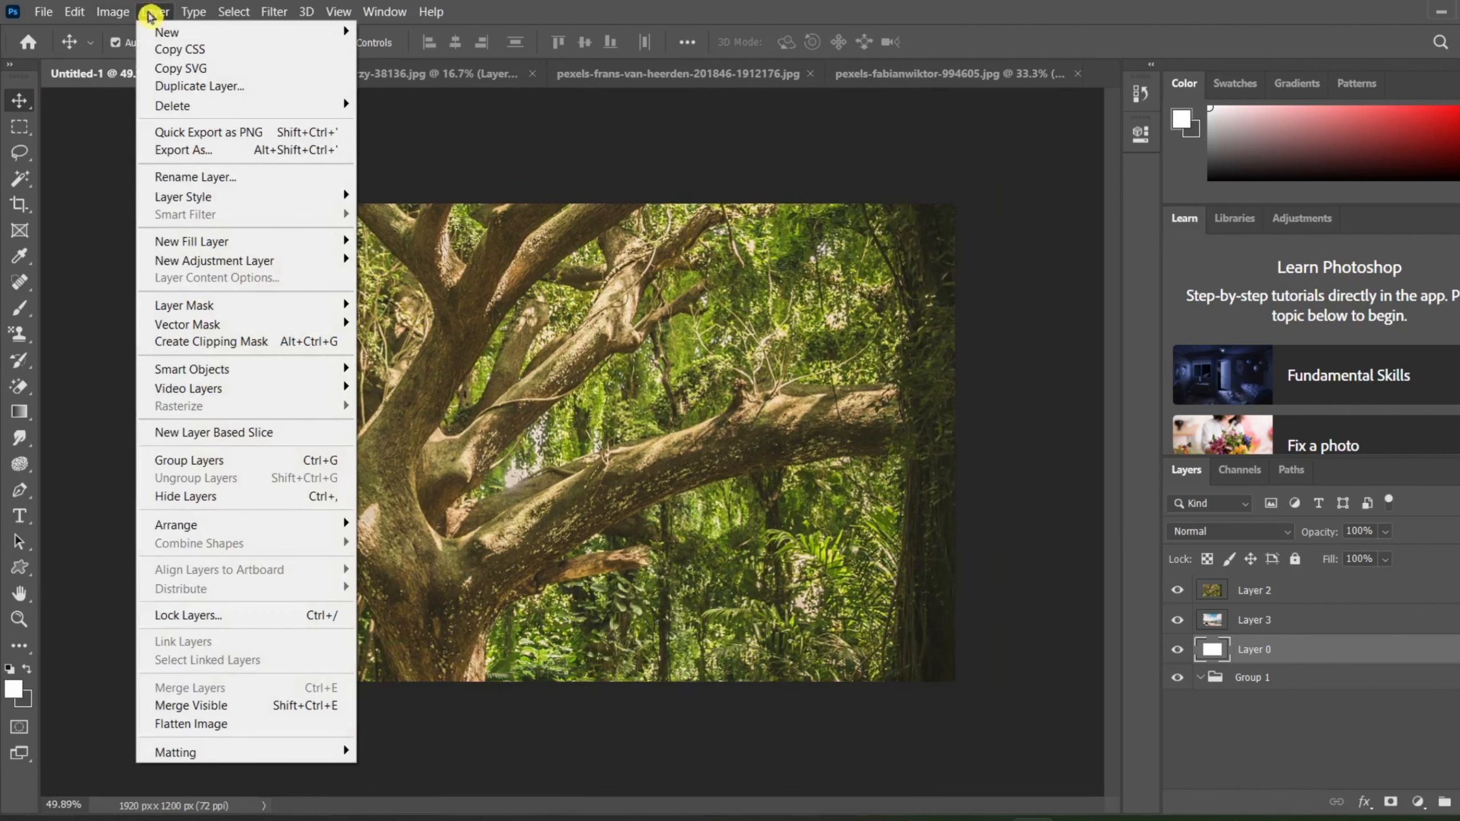
pyautogui.moveTo(247, 33)
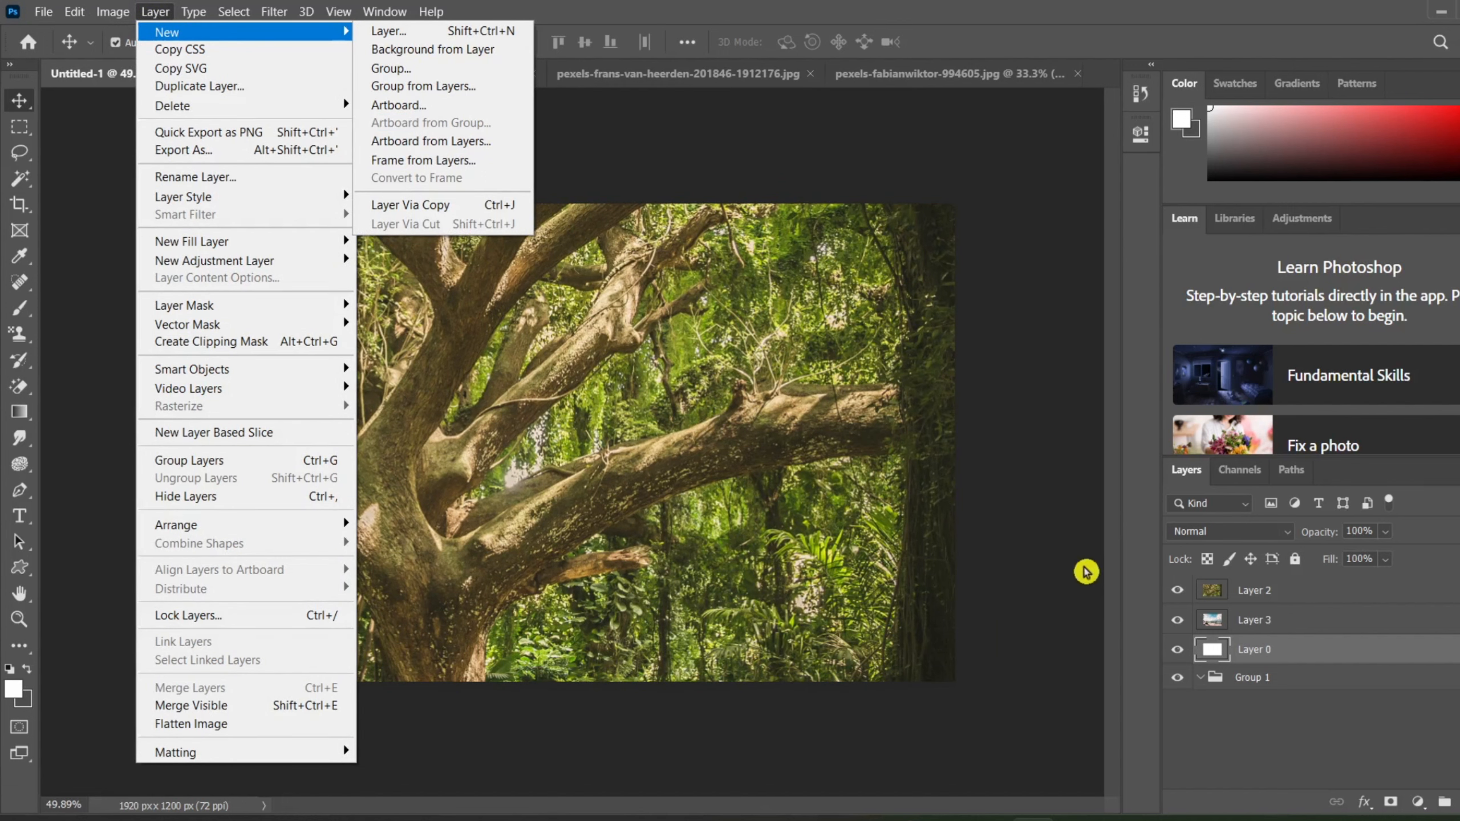
# Step: Move the beach photo layer, Layer 3, above Layer 2 at the head of the layer stack
pyautogui.click(1248, 633)
pyautogui.click(1248, 630)
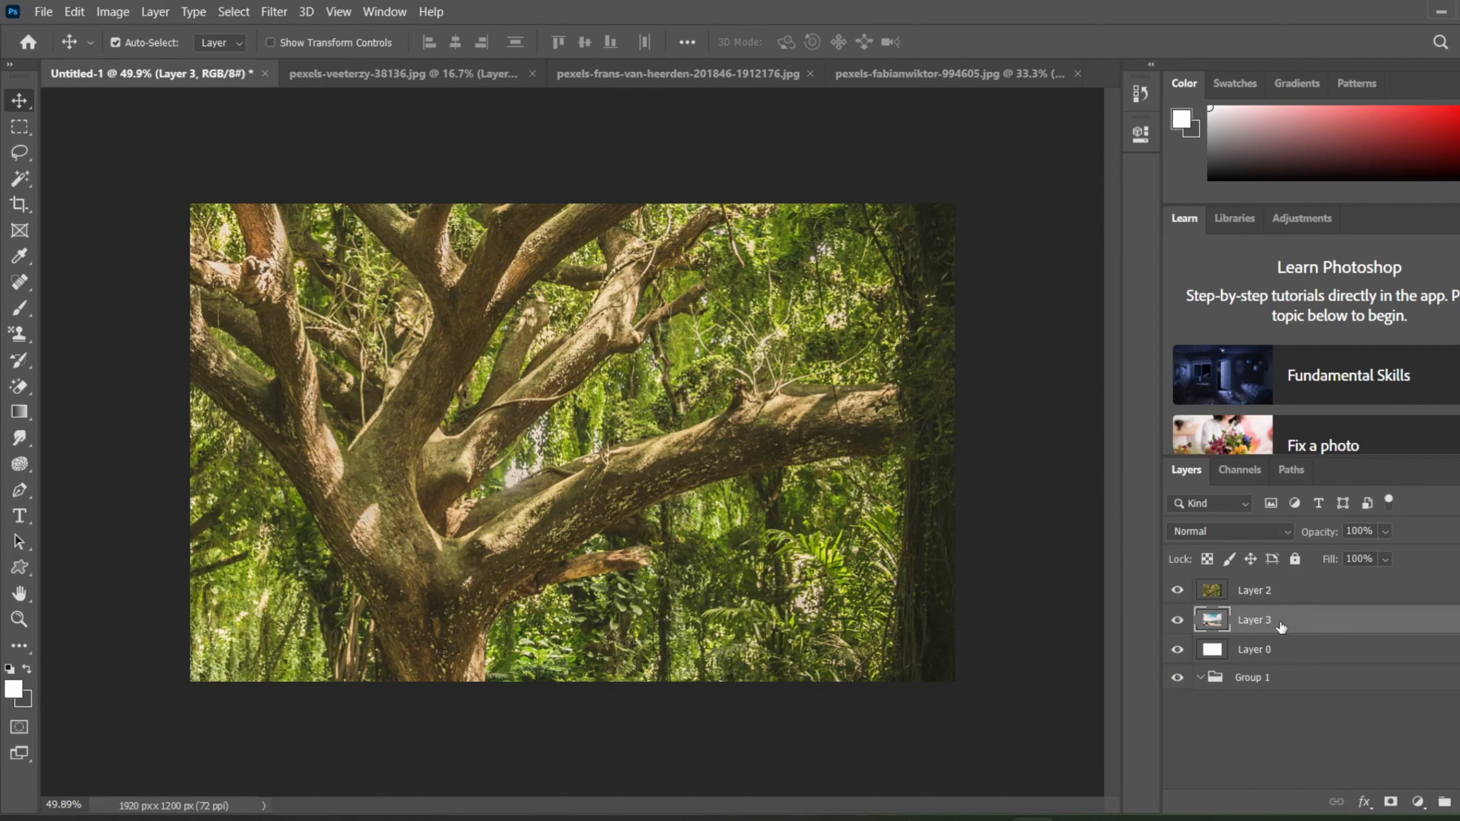
pyautogui.moveTo(1281, 633); pyautogui.dragTo(1266, 593)
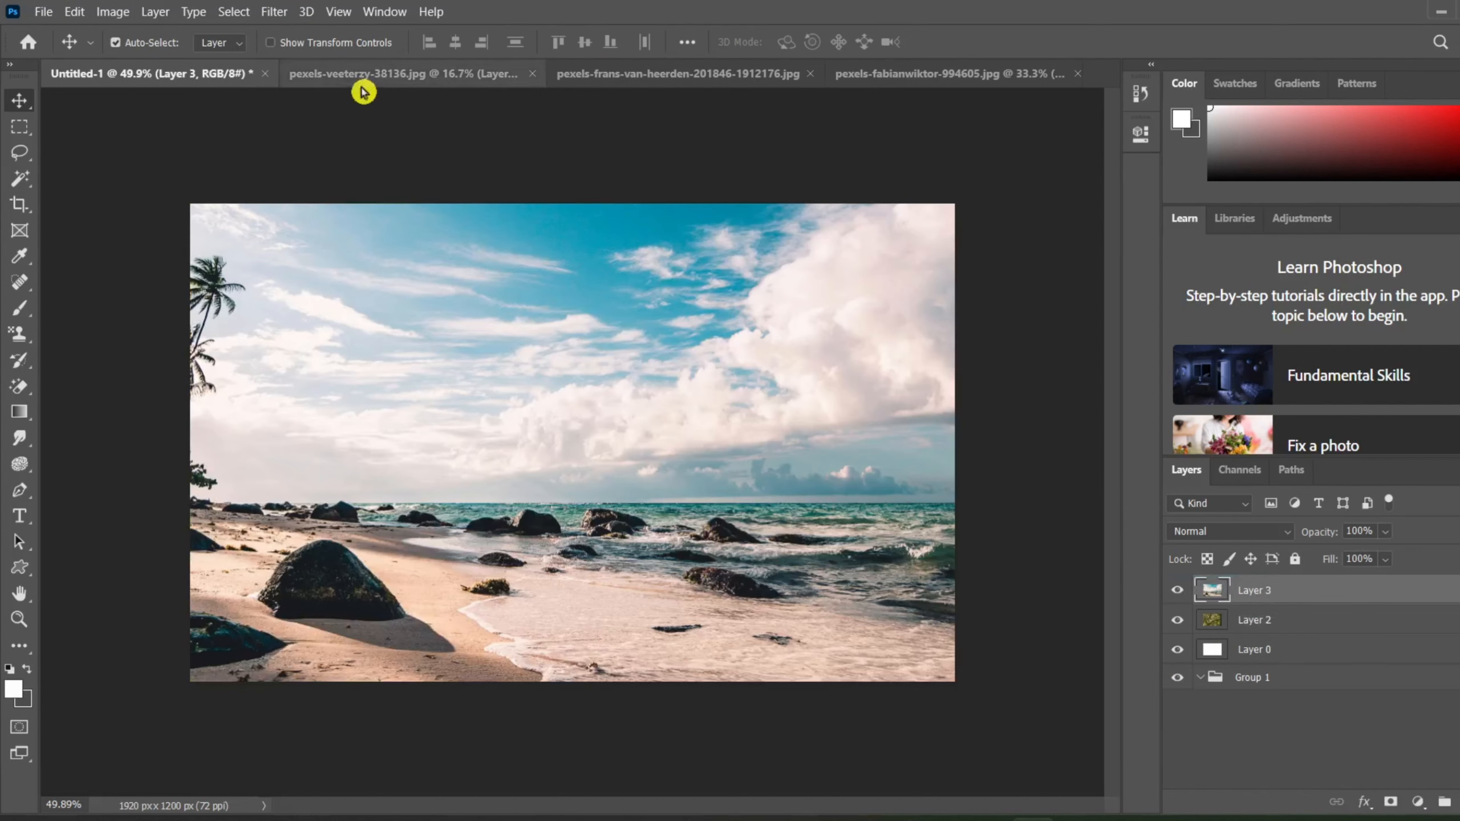
# Step: Create a 1920 x 1200 px artboard from the selected beach photo layer, keeping the Custom preset and default name
pyautogui.click(143, 12)
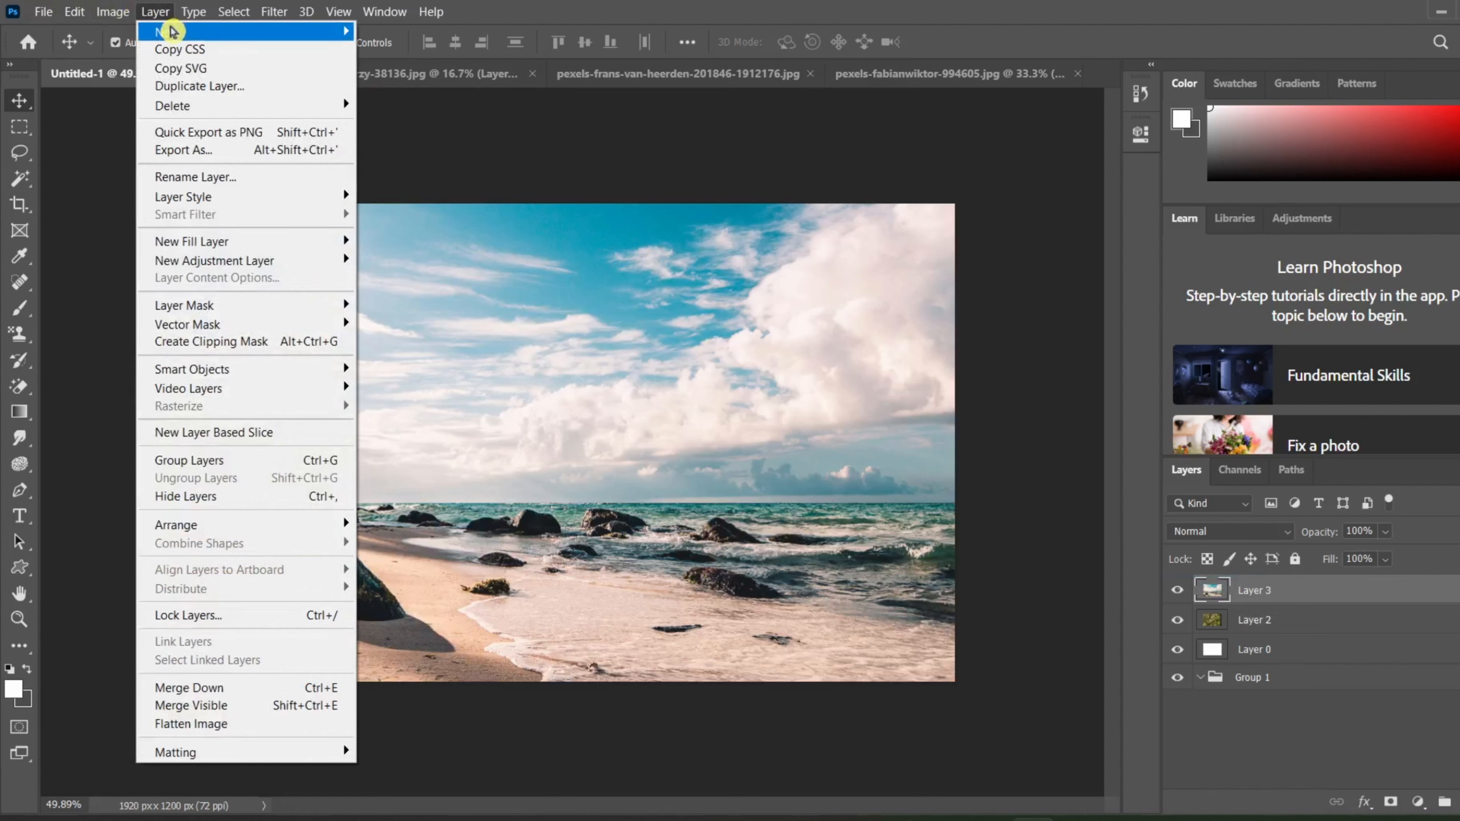
pyautogui.moveTo(184, 32)
pyautogui.click(498, 148)
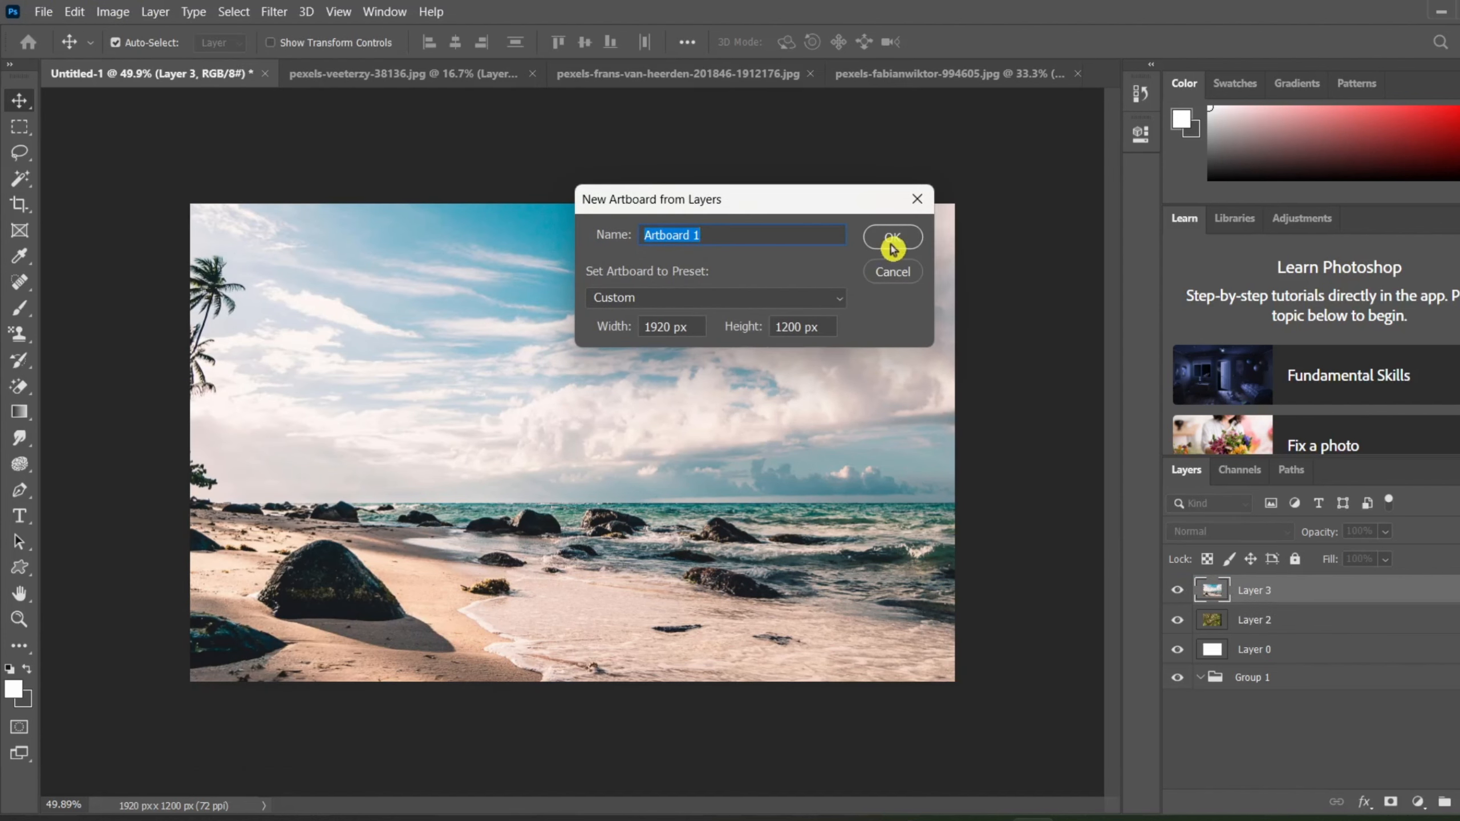
pyautogui.click(891, 241)
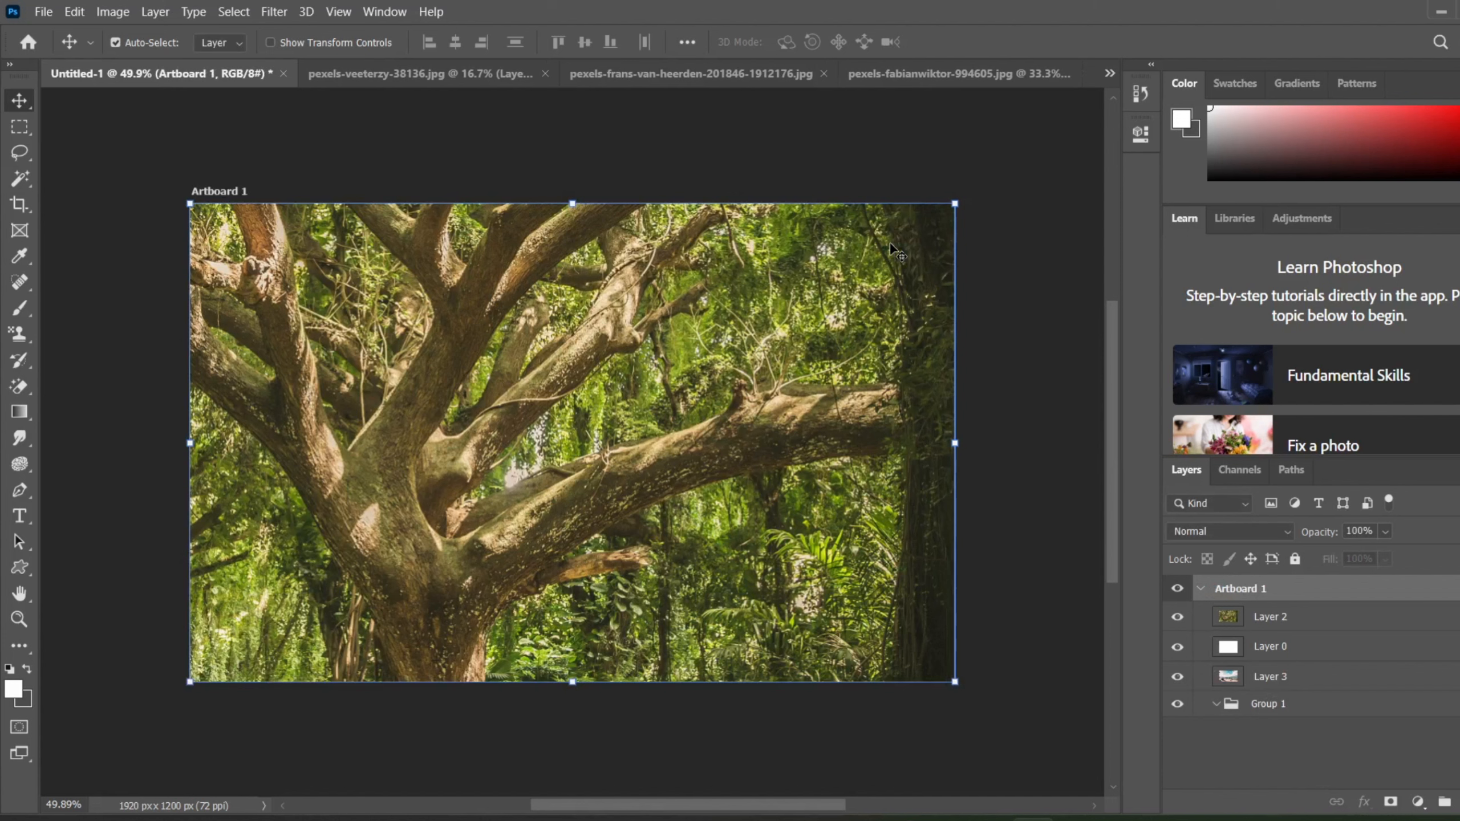
# Step: Collapse and expand Artboard 1 to examine the layers and group it contains
pyautogui.click(1201, 589)
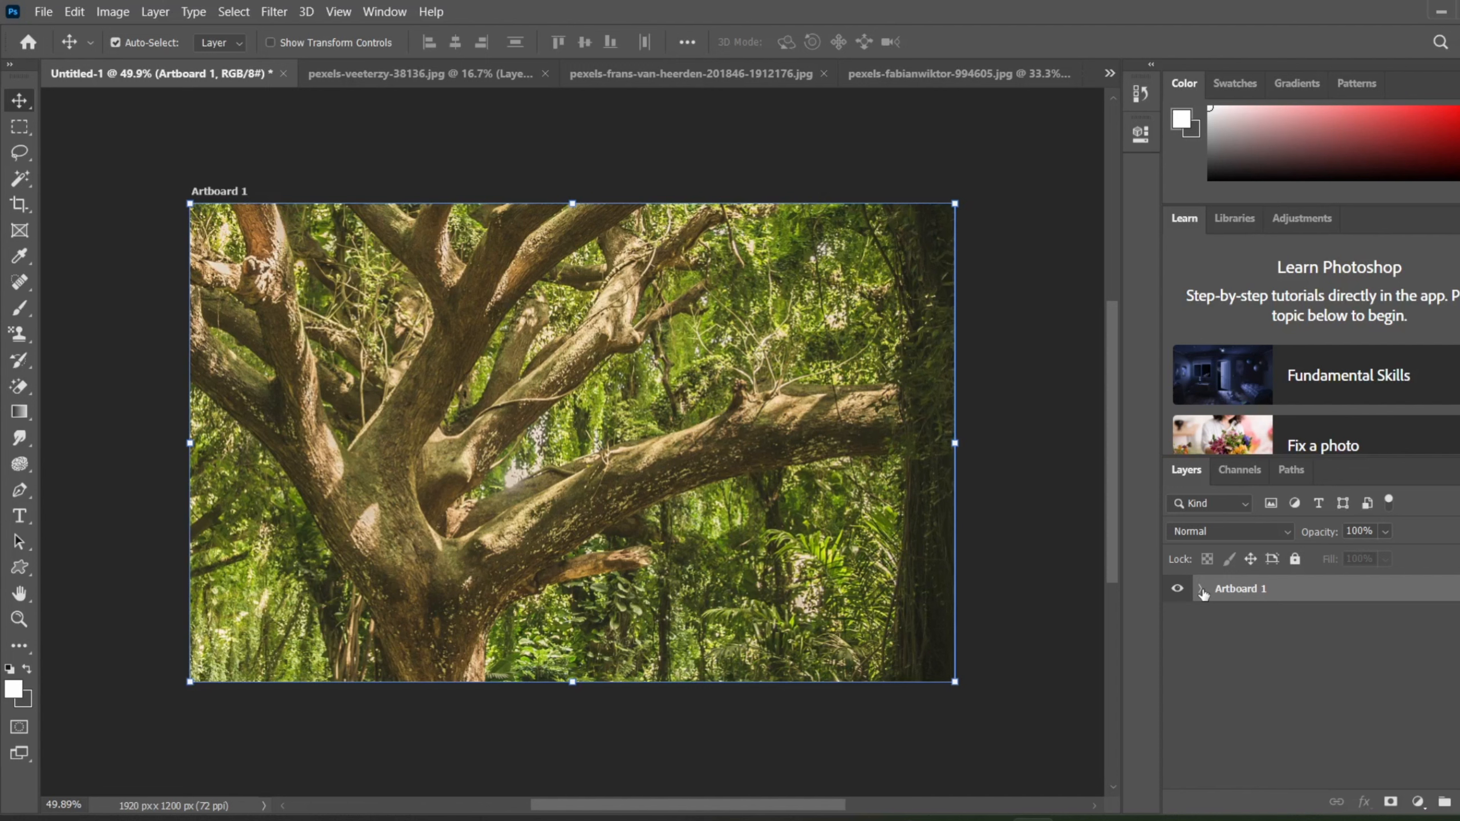
pyautogui.click(1201, 589)
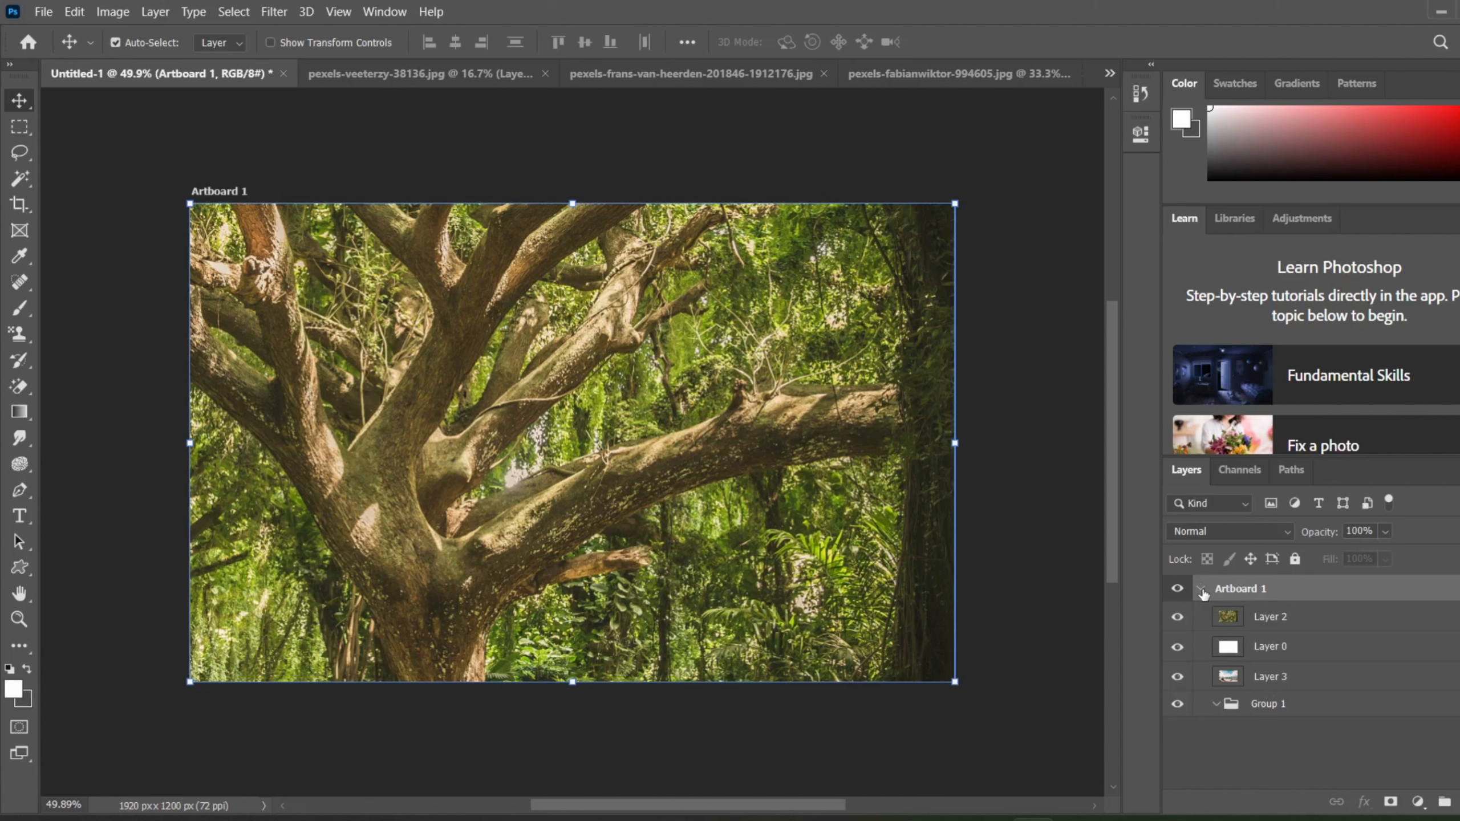
pyautogui.click(1201, 589)
pyautogui.click(1200, 589)
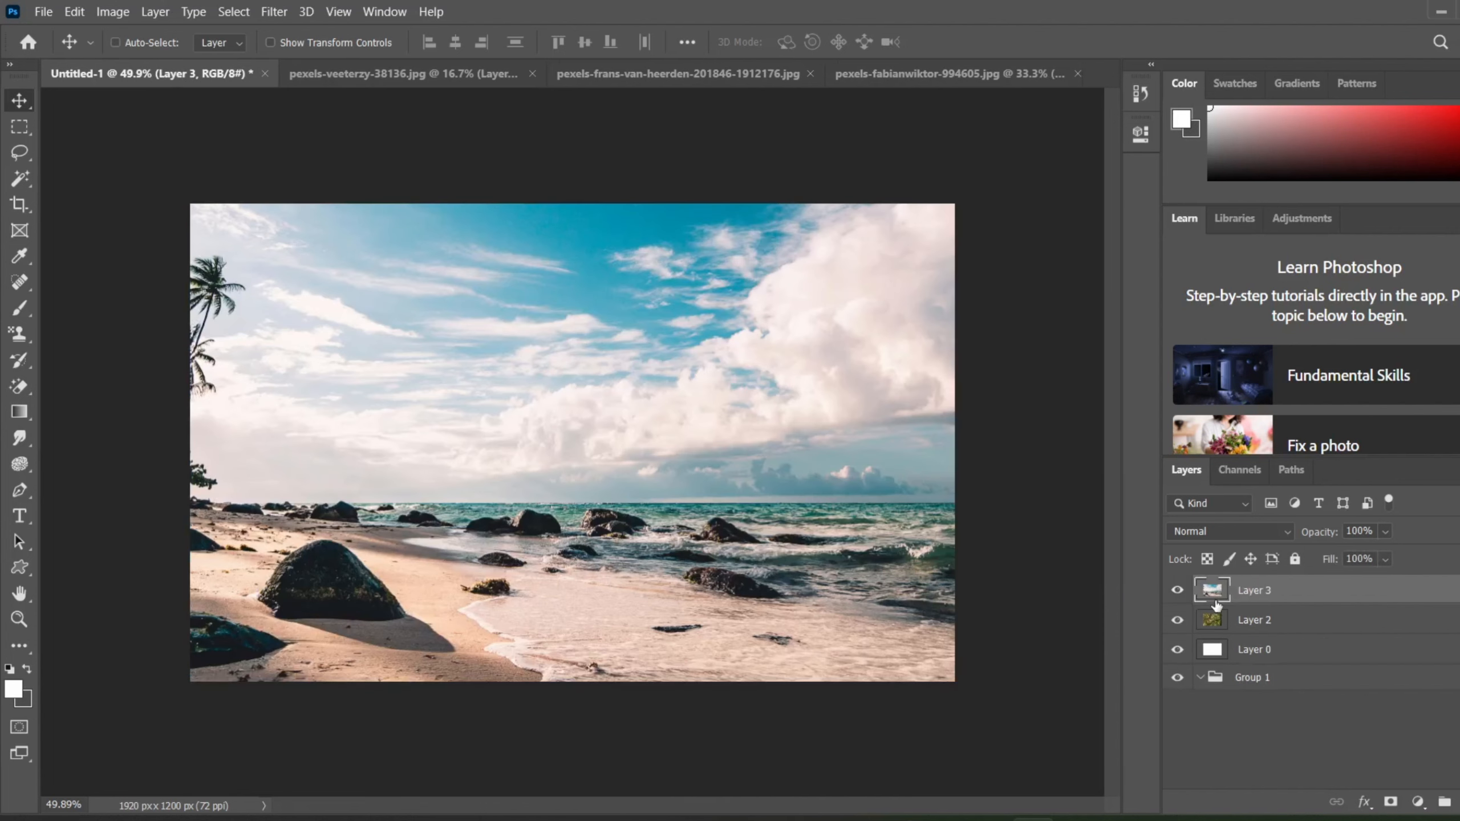
# Step: Create a 1920 x 1200 px frame from Layer 3 and shrink it from its upper-right corner to crop the beach photo
pyautogui.click(174, 10)
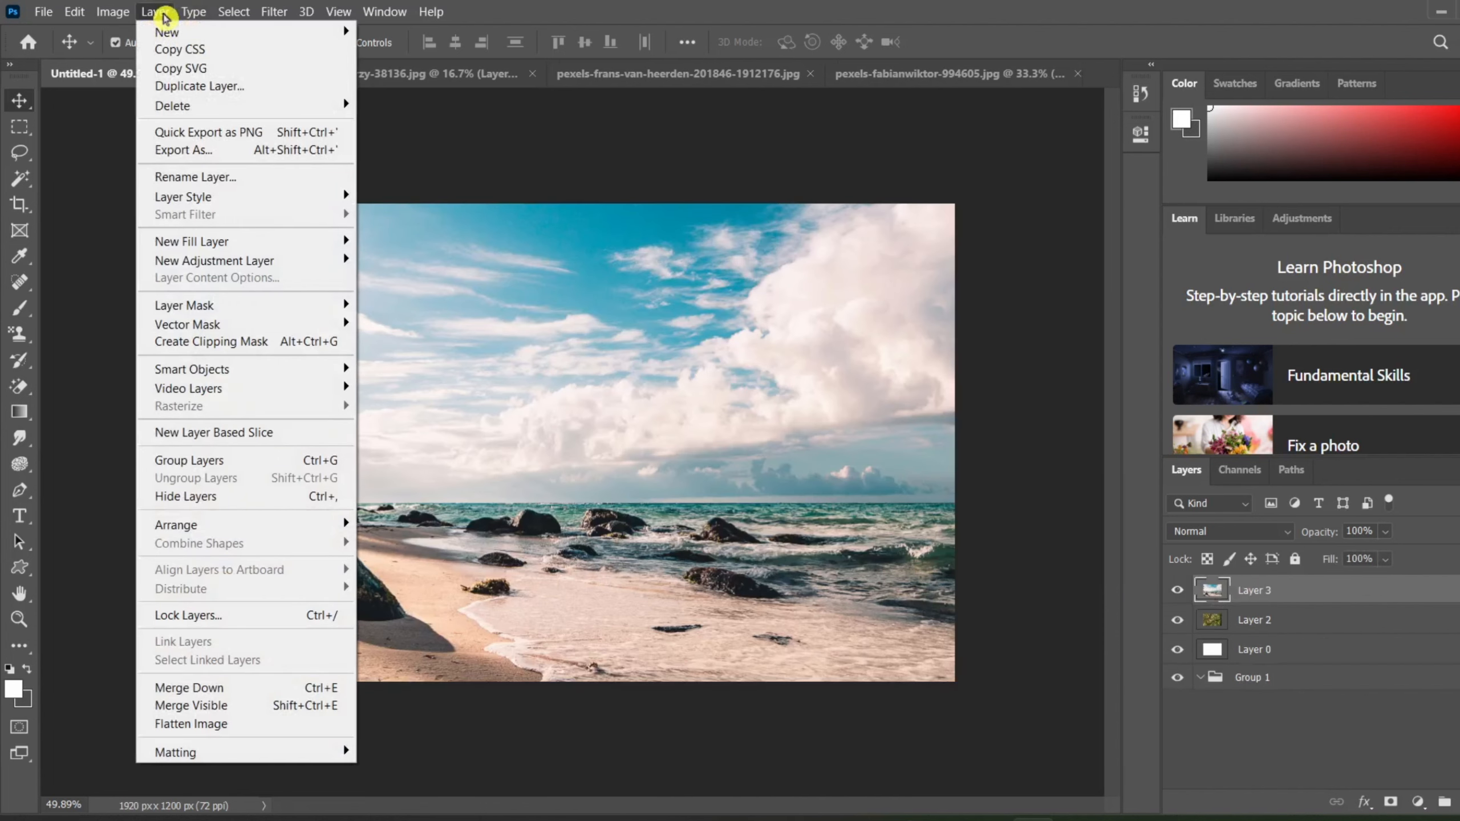
pyautogui.moveTo(181, 32)
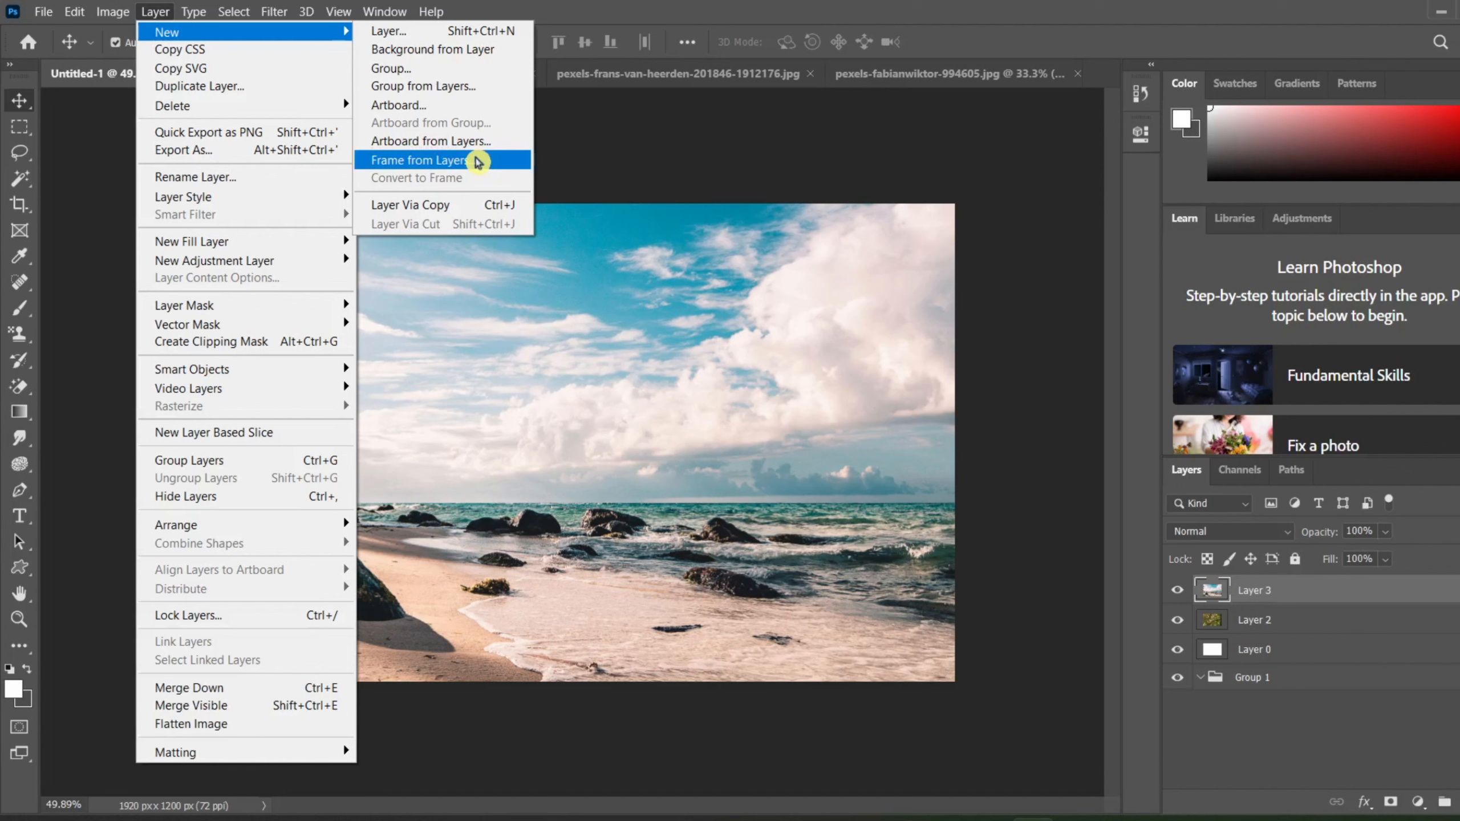
pyautogui.click(478, 161)
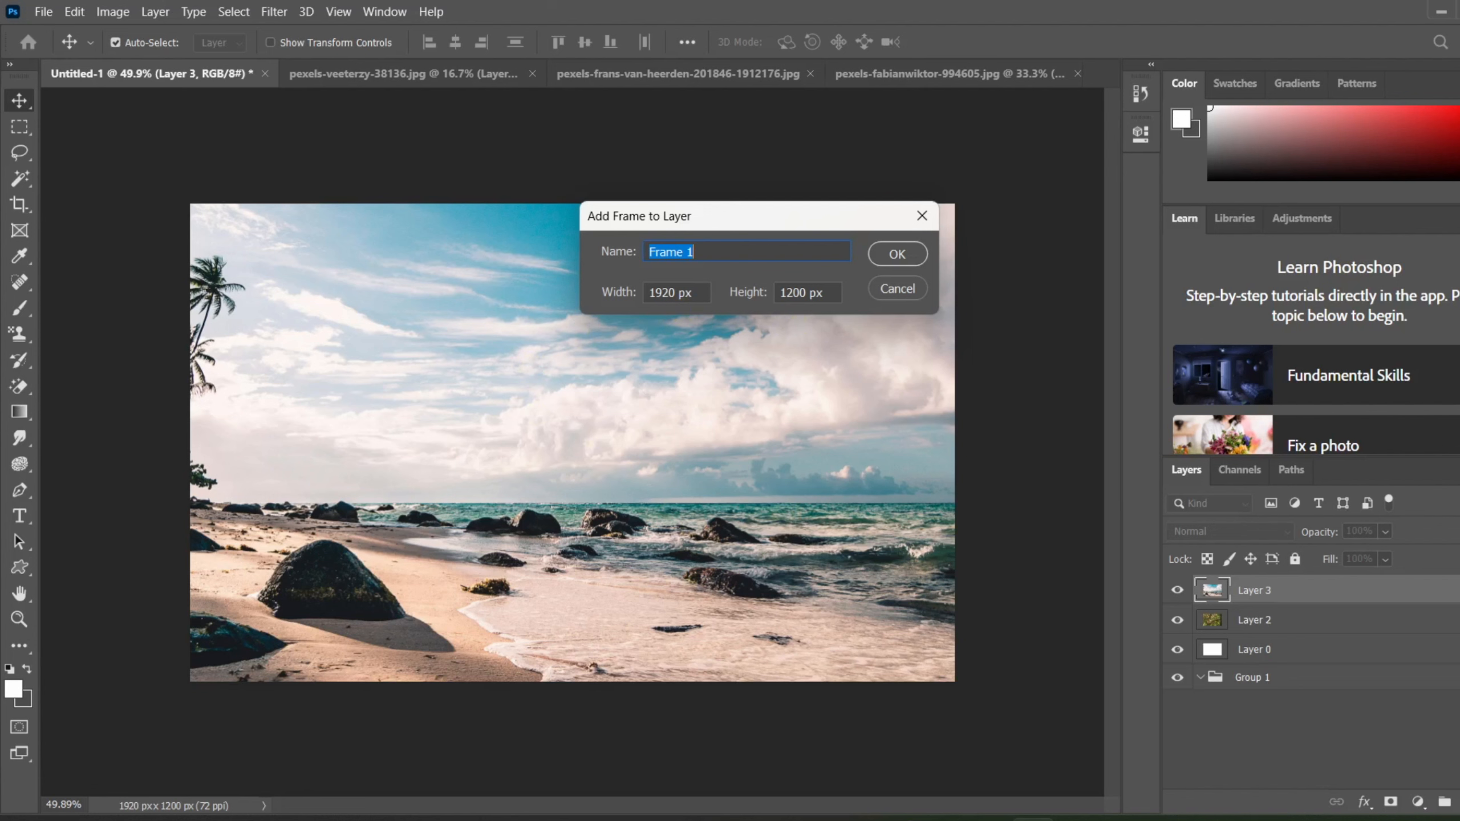
pyautogui.click(907, 246)
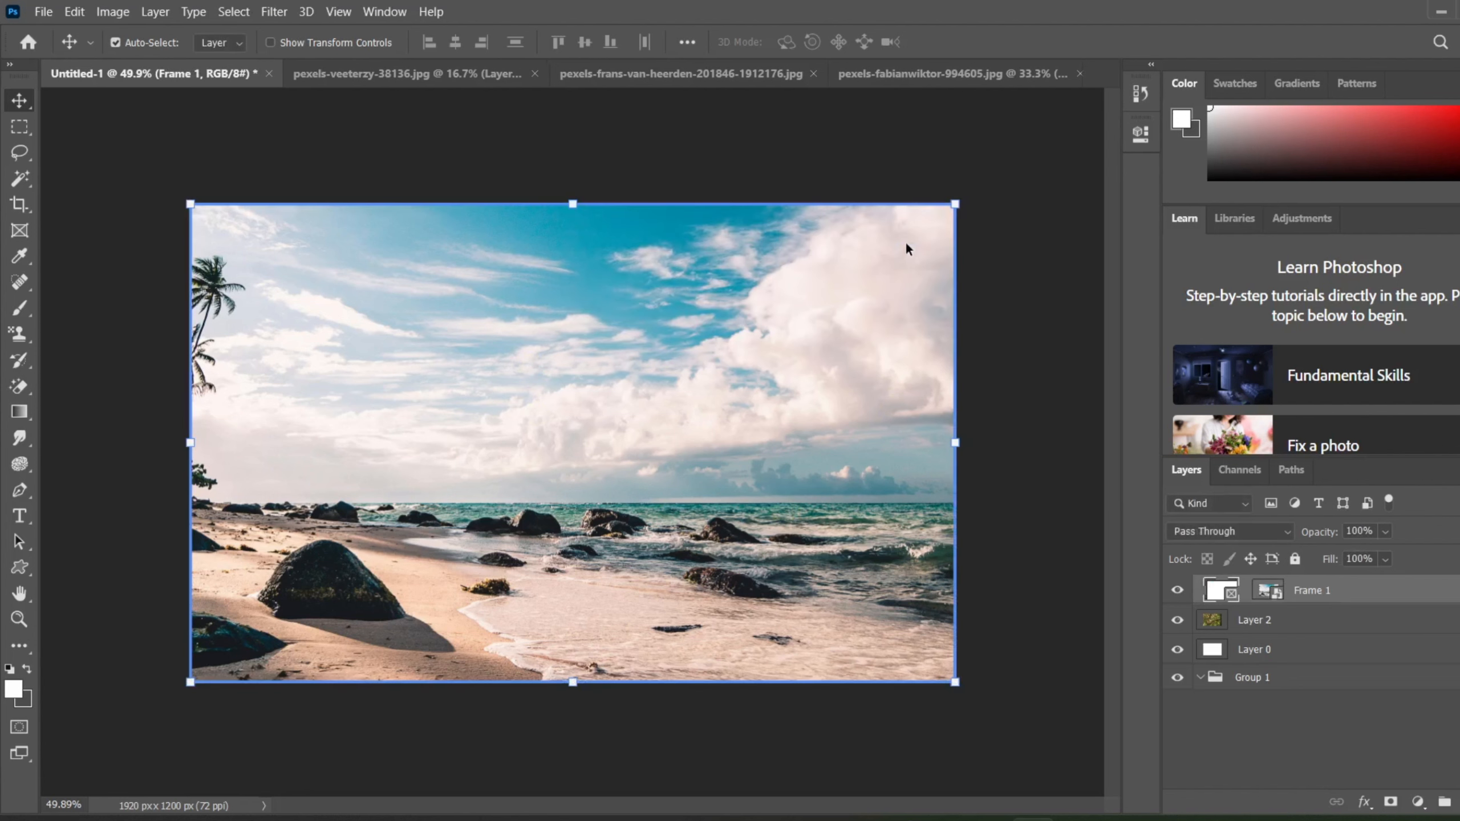
pyautogui.moveTo(955, 205); pyautogui.dragTo(794, 332)
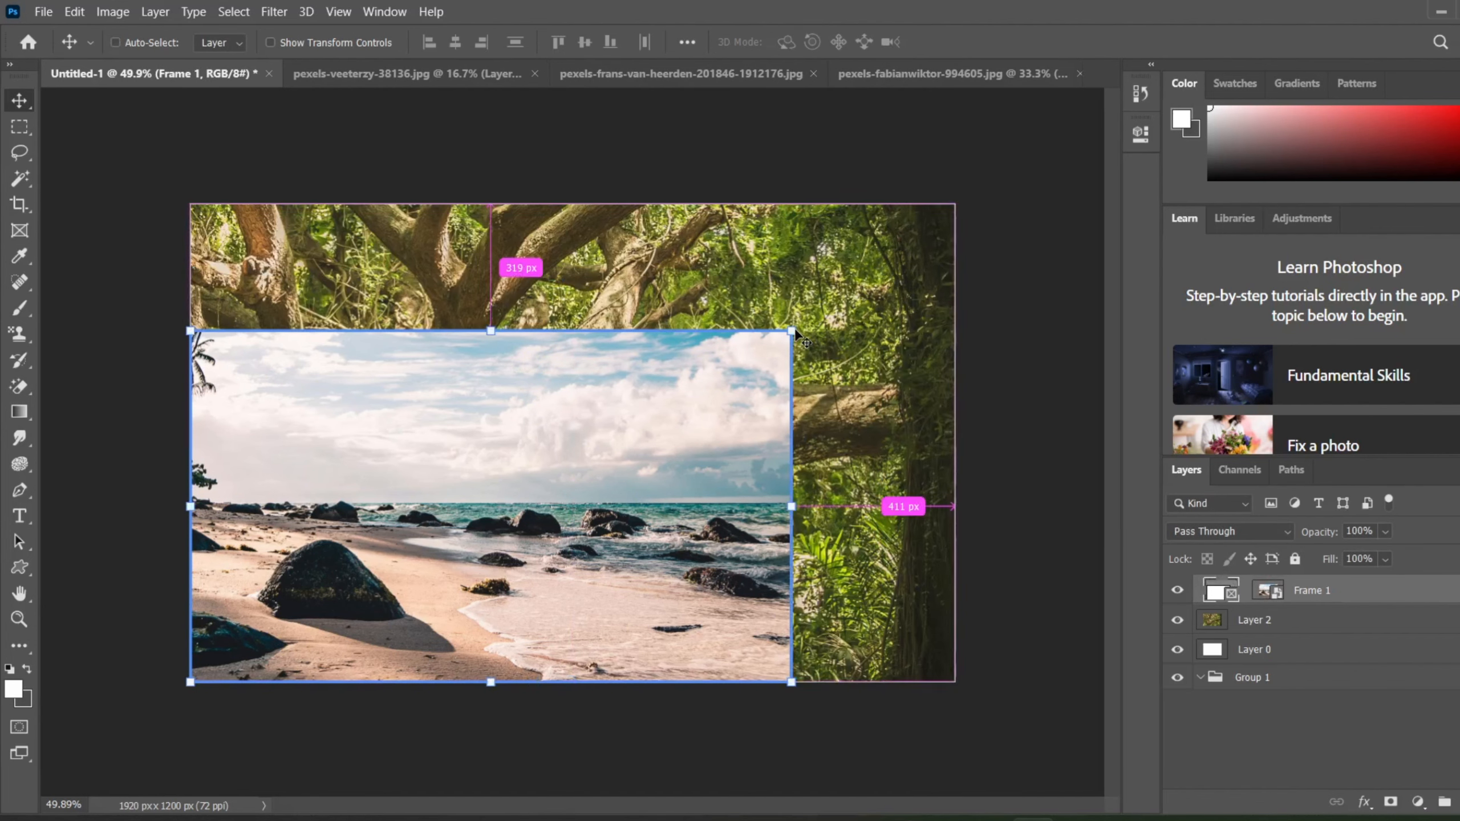
# Step: Undo the frame's resizing and its creation from Layer 3
pyautogui.hotkey('ctrl', 'z')
pyautogui.hotkey('ctrl', 'z')
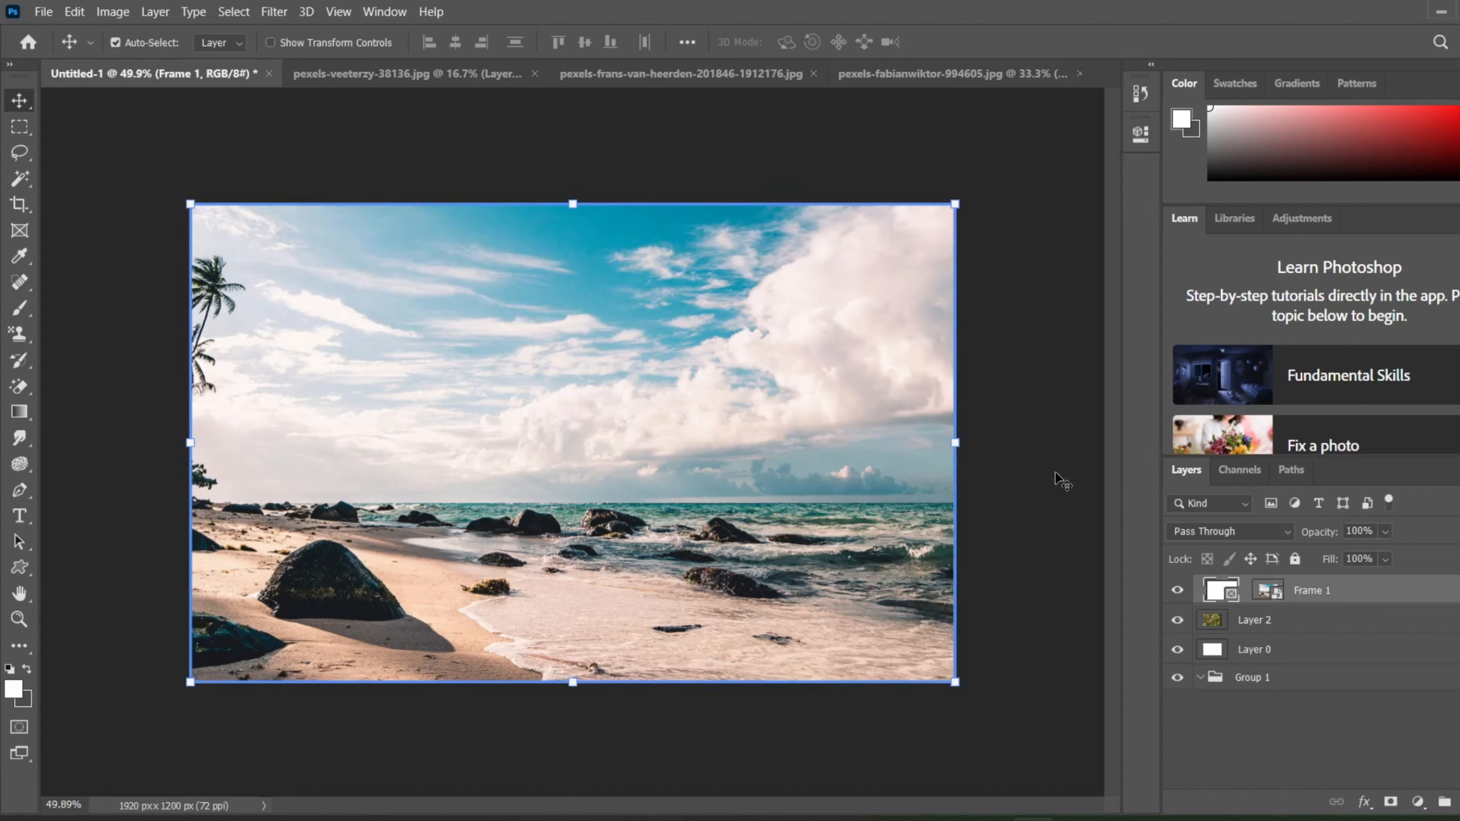
pyautogui.hotkey('ctrl', 'z')
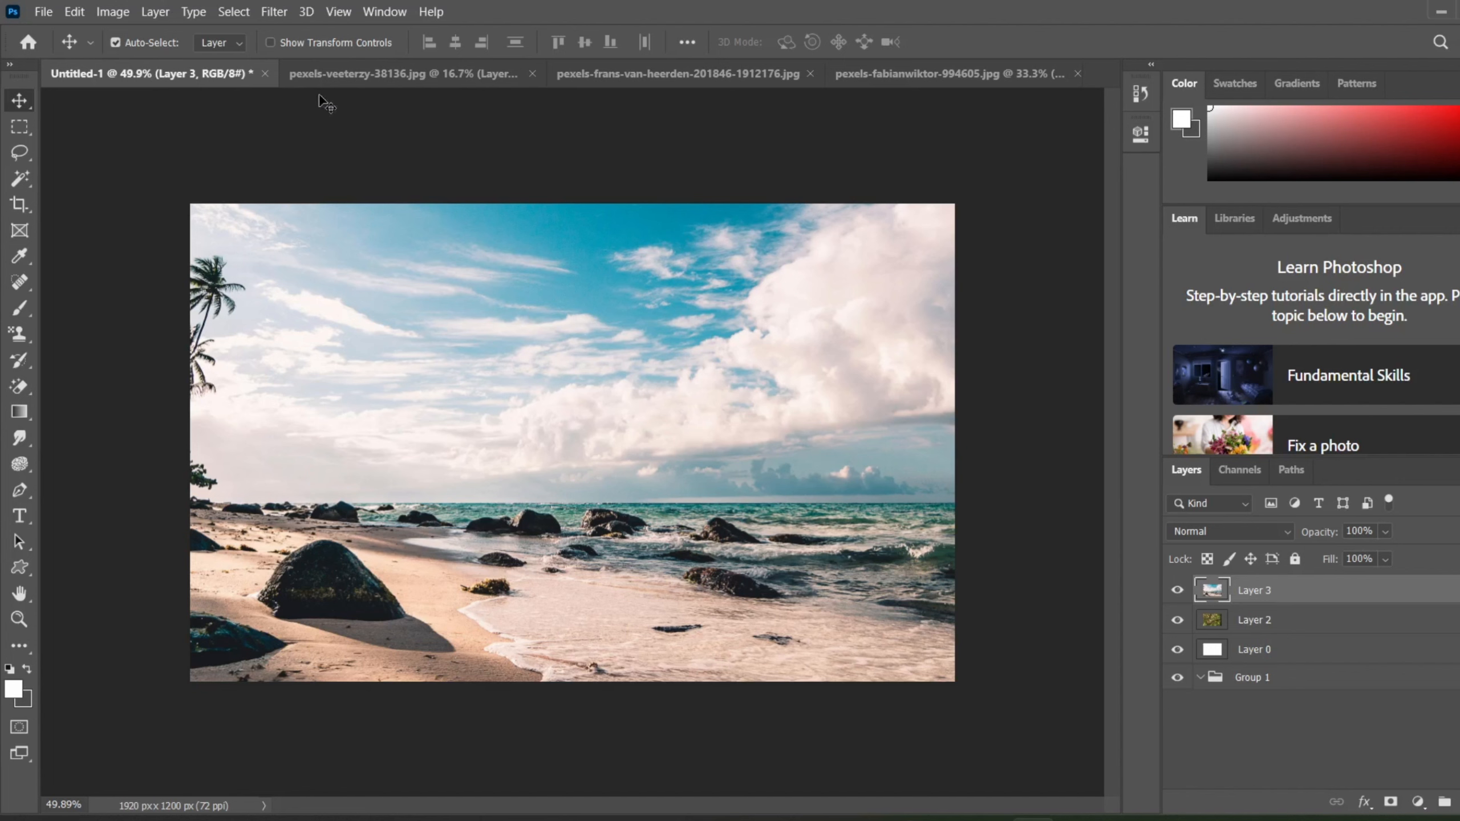
# Step: Convert Layer 3 into a 1920 x 1200 px frame again and shrink it toward the canvas's lower-left corner
pyautogui.click(155, 12)
pyautogui.moveTo(180, 33)
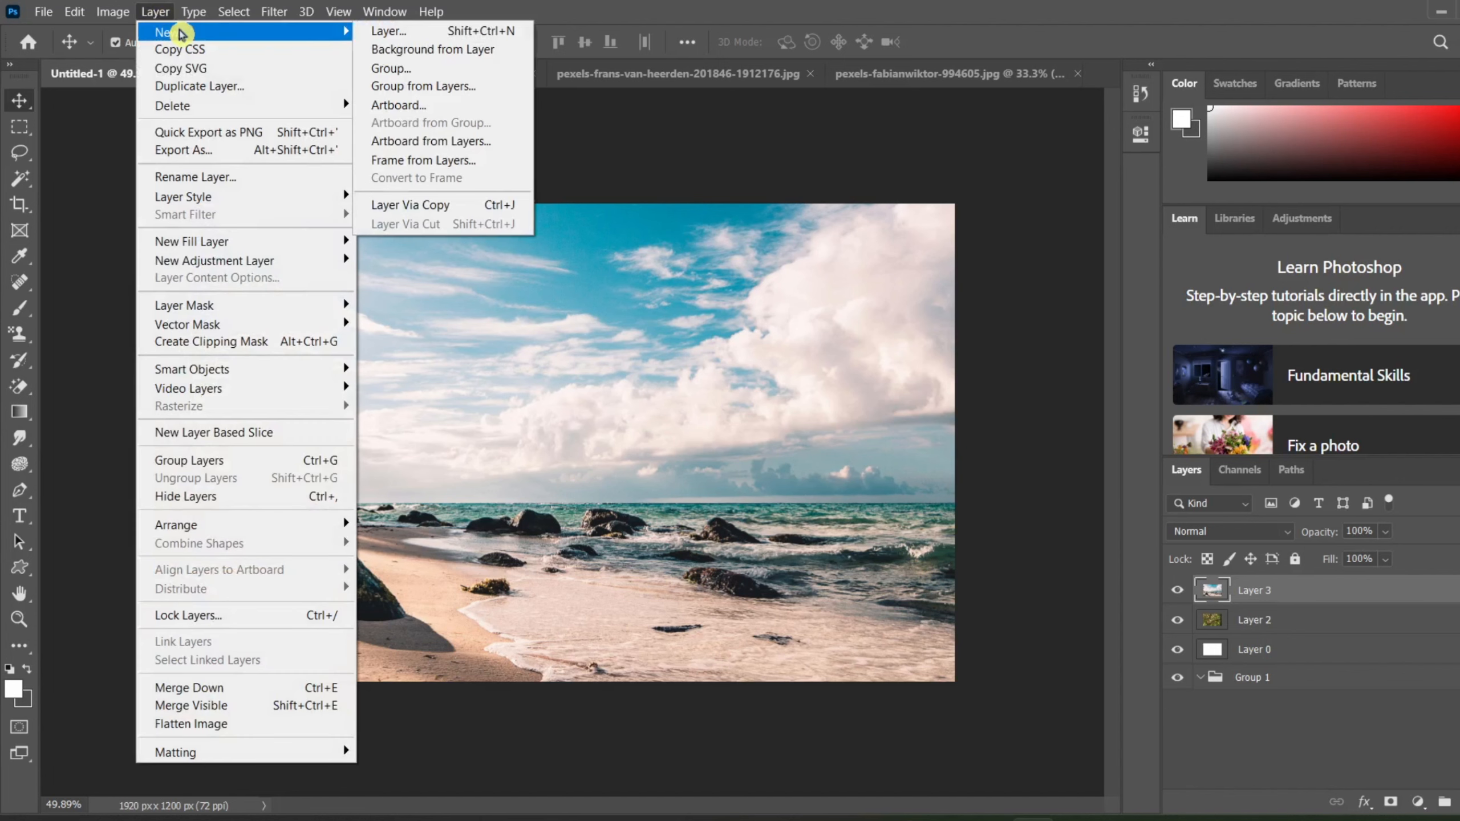
pyautogui.click(460, 159)
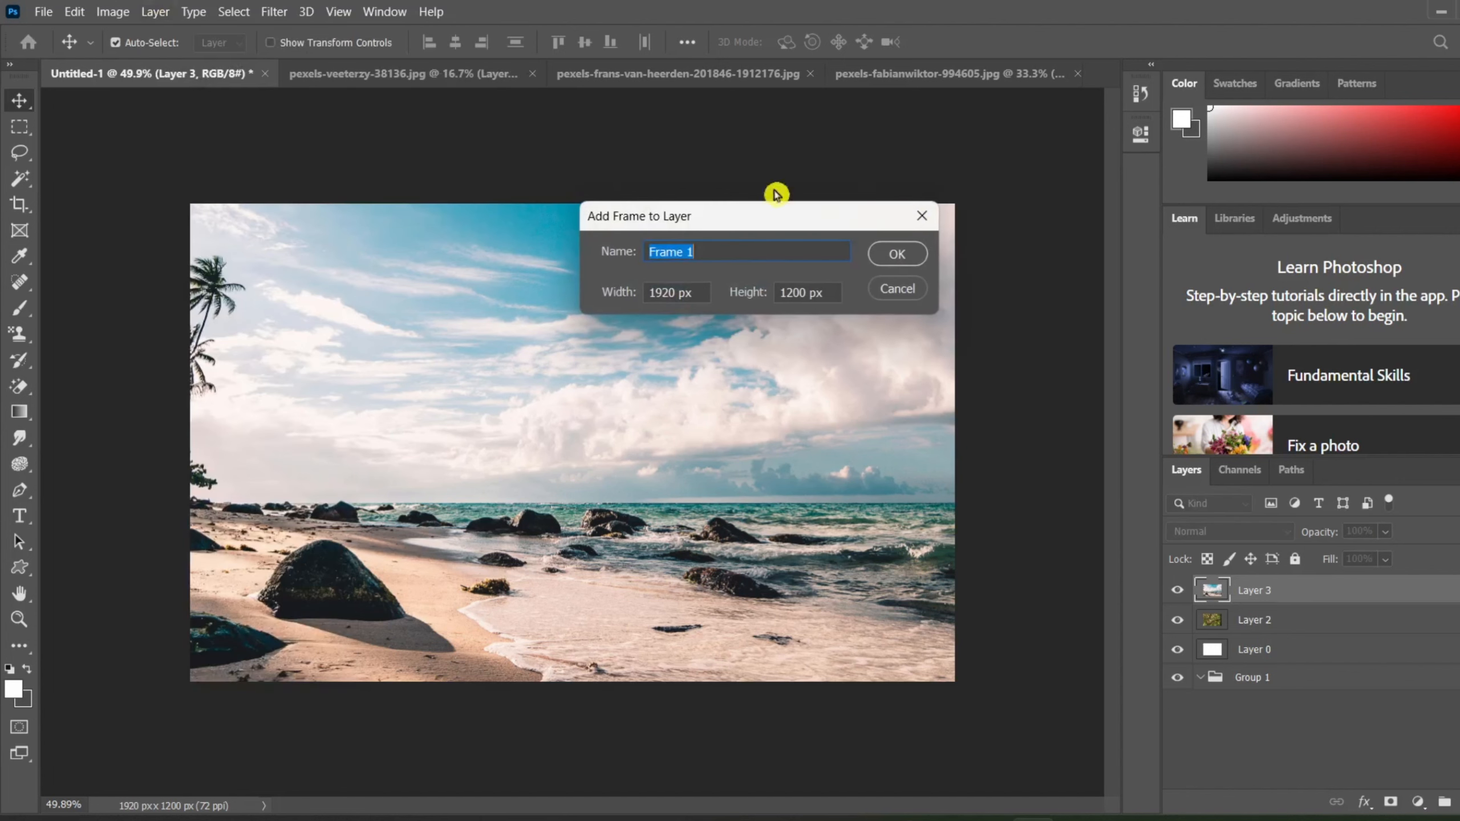
pyautogui.click(918, 255)
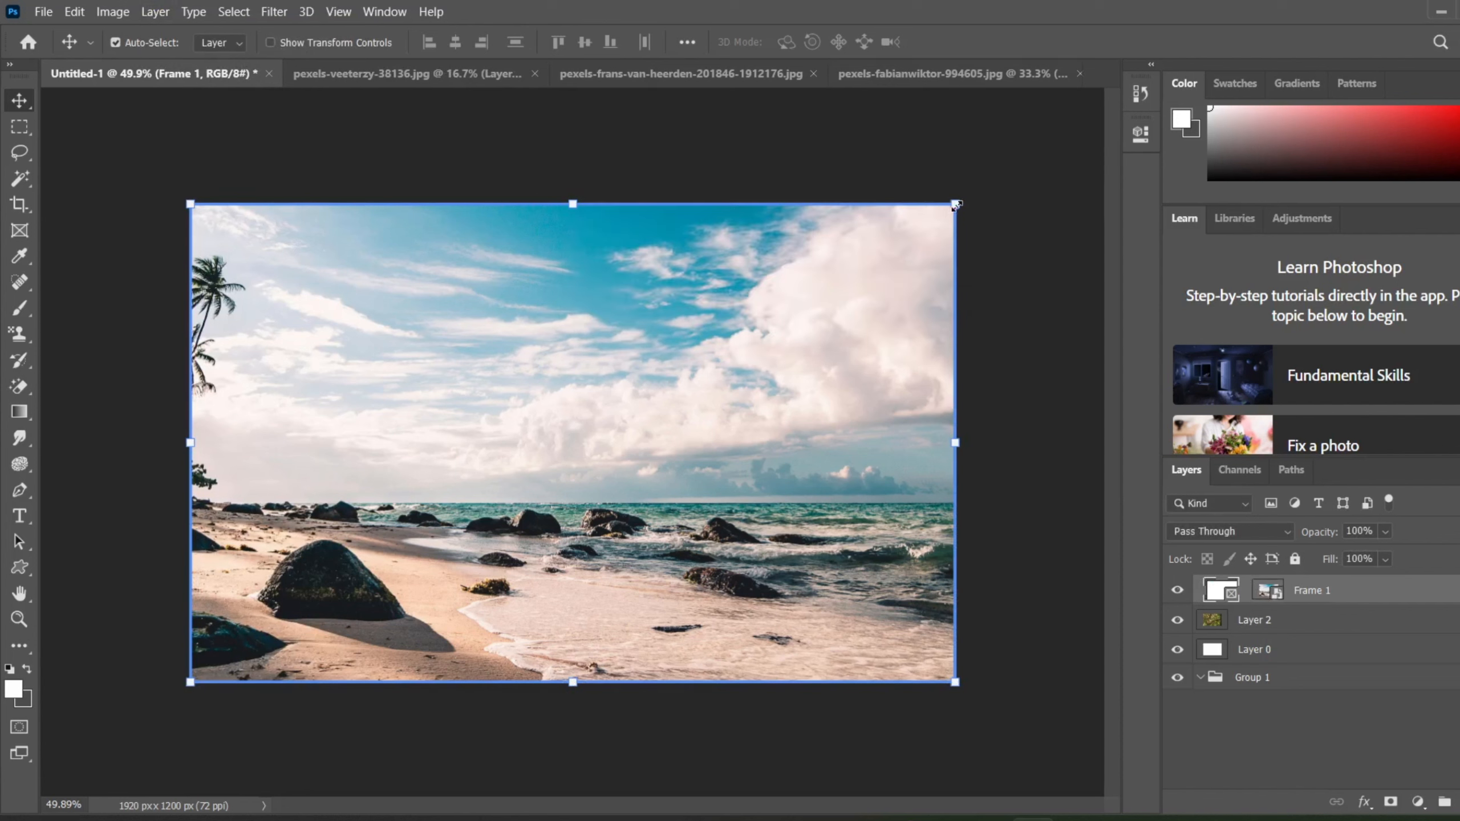
pyautogui.moveTo(955, 204); pyautogui.dragTo(641, 375)
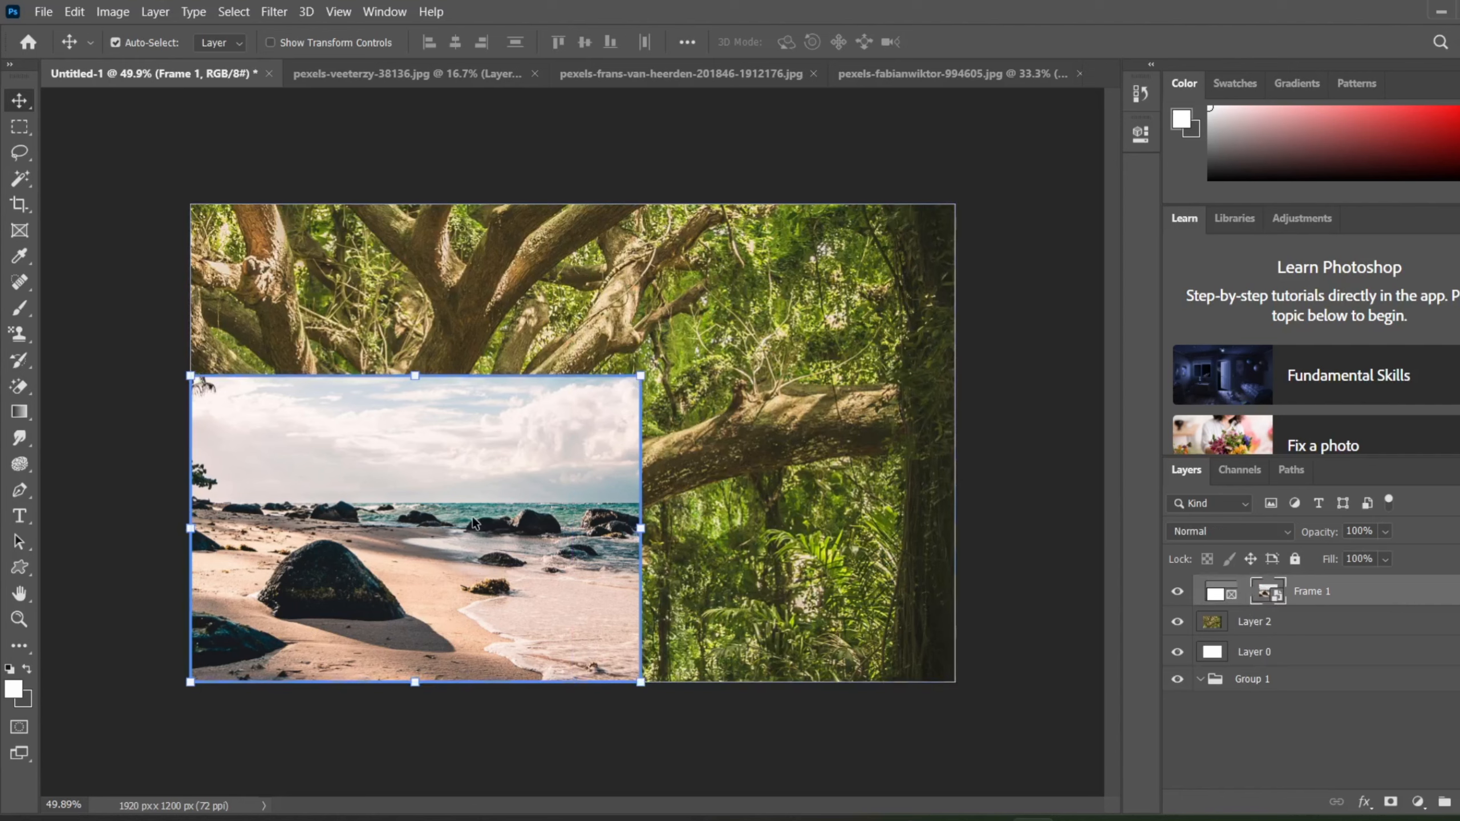
# Step: Reposition the beach photo inside its frame several times to show different parts of it, and undo the last move
pyautogui.moveTo(474, 522); pyautogui.dragTo(381, 643)
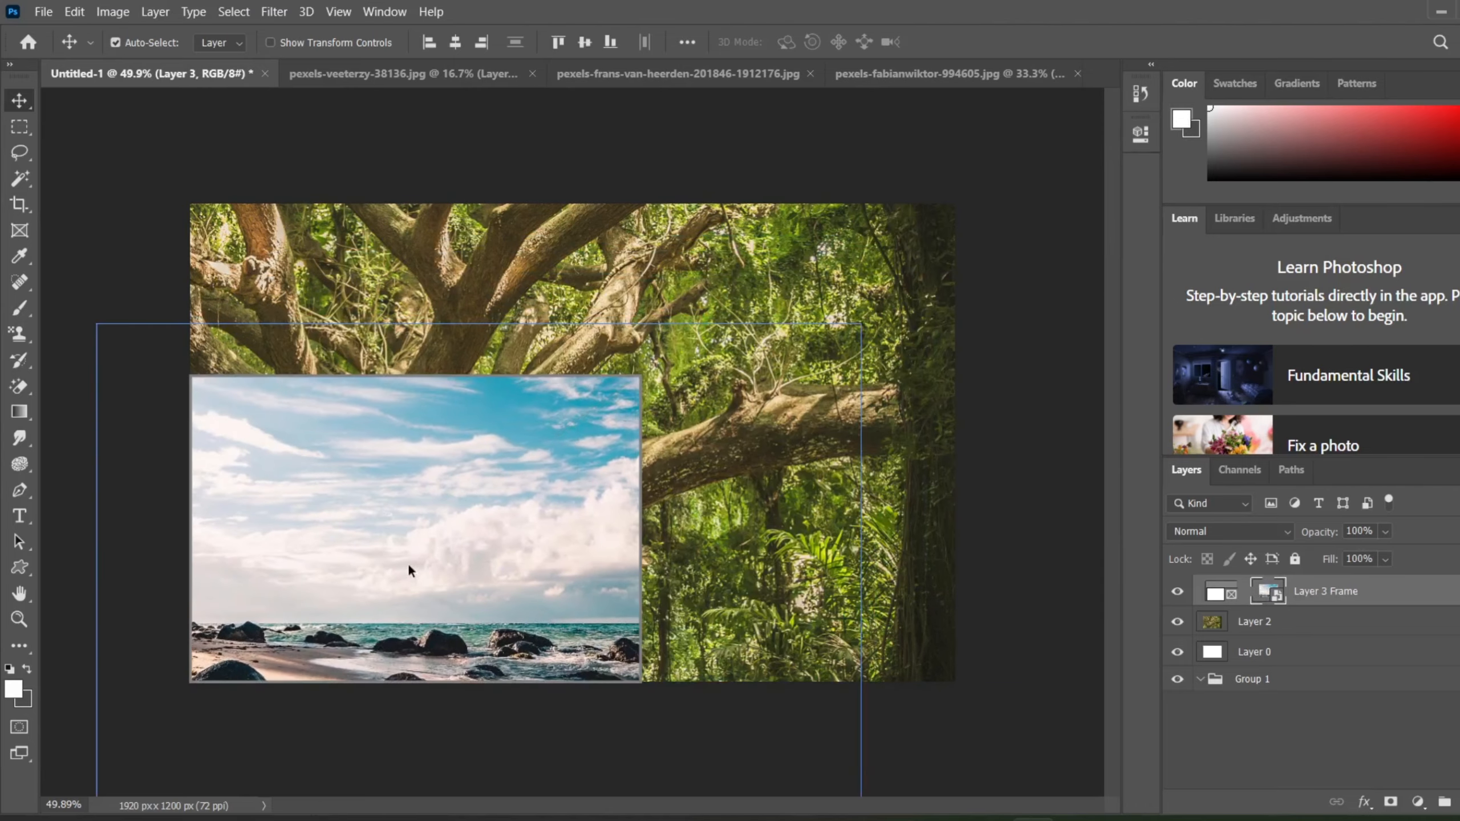
pyautogui.moveTo(423, 528); pyautogui.dragTo(219, 566)
pyautogui.moveTo(365, 590); pyautogui.dragTo(83, 815)
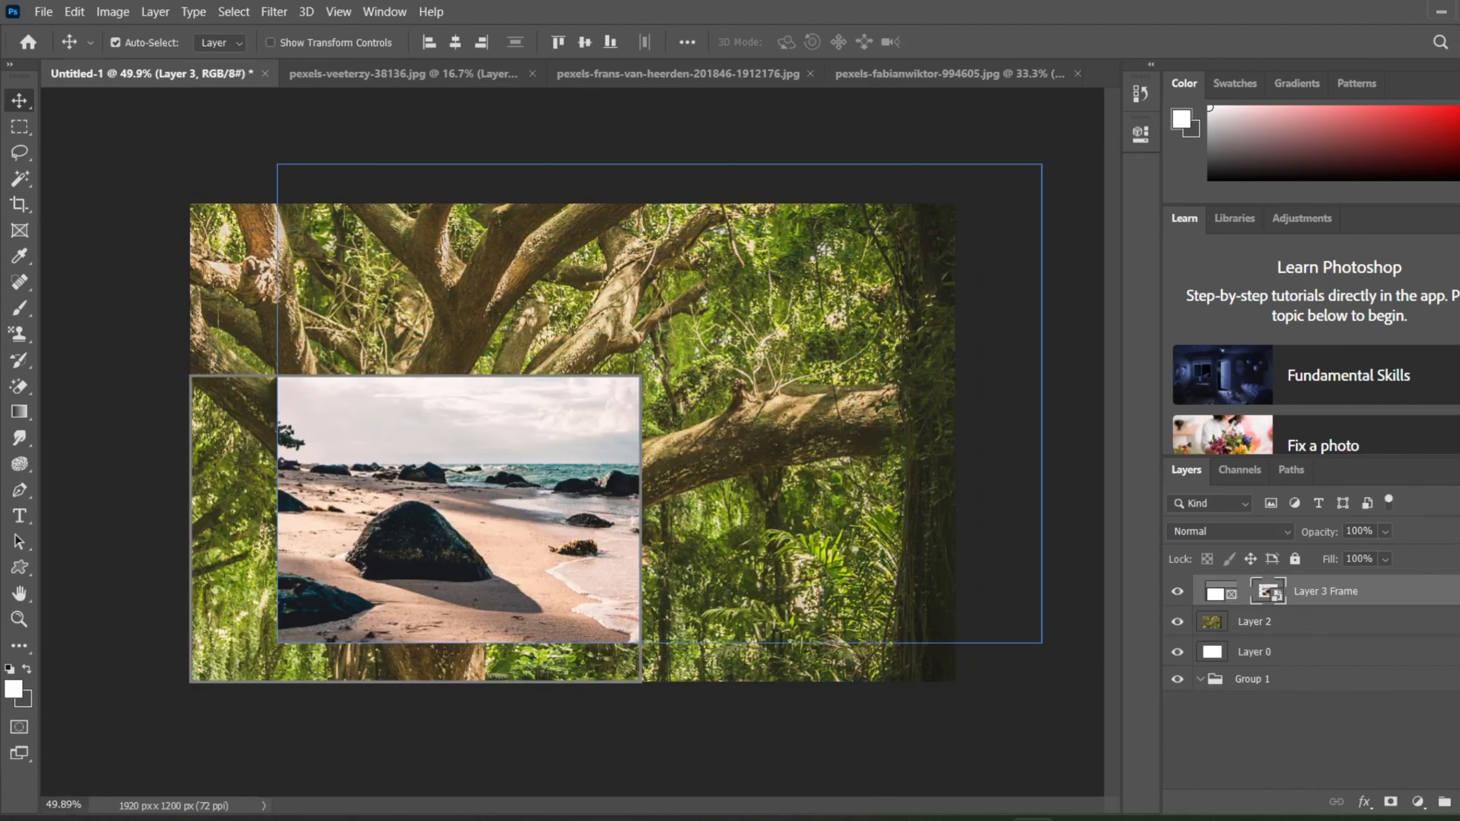
pyautogui.moveTo(381, 542); pyautogui.dragTo(157, 760)
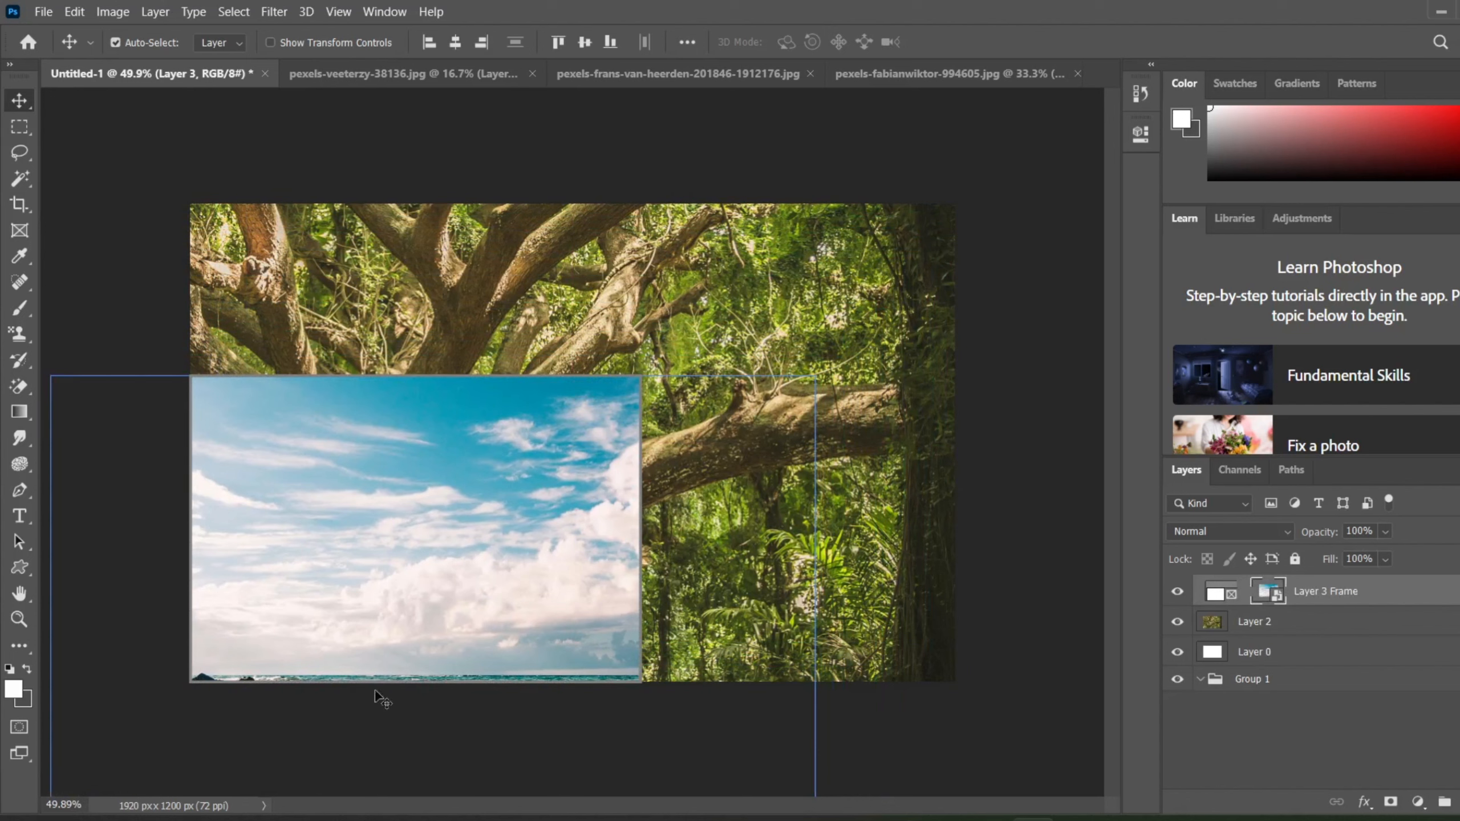
pyautogui.moveTo(317, 566); pyautogui.dragTo(283, 346)
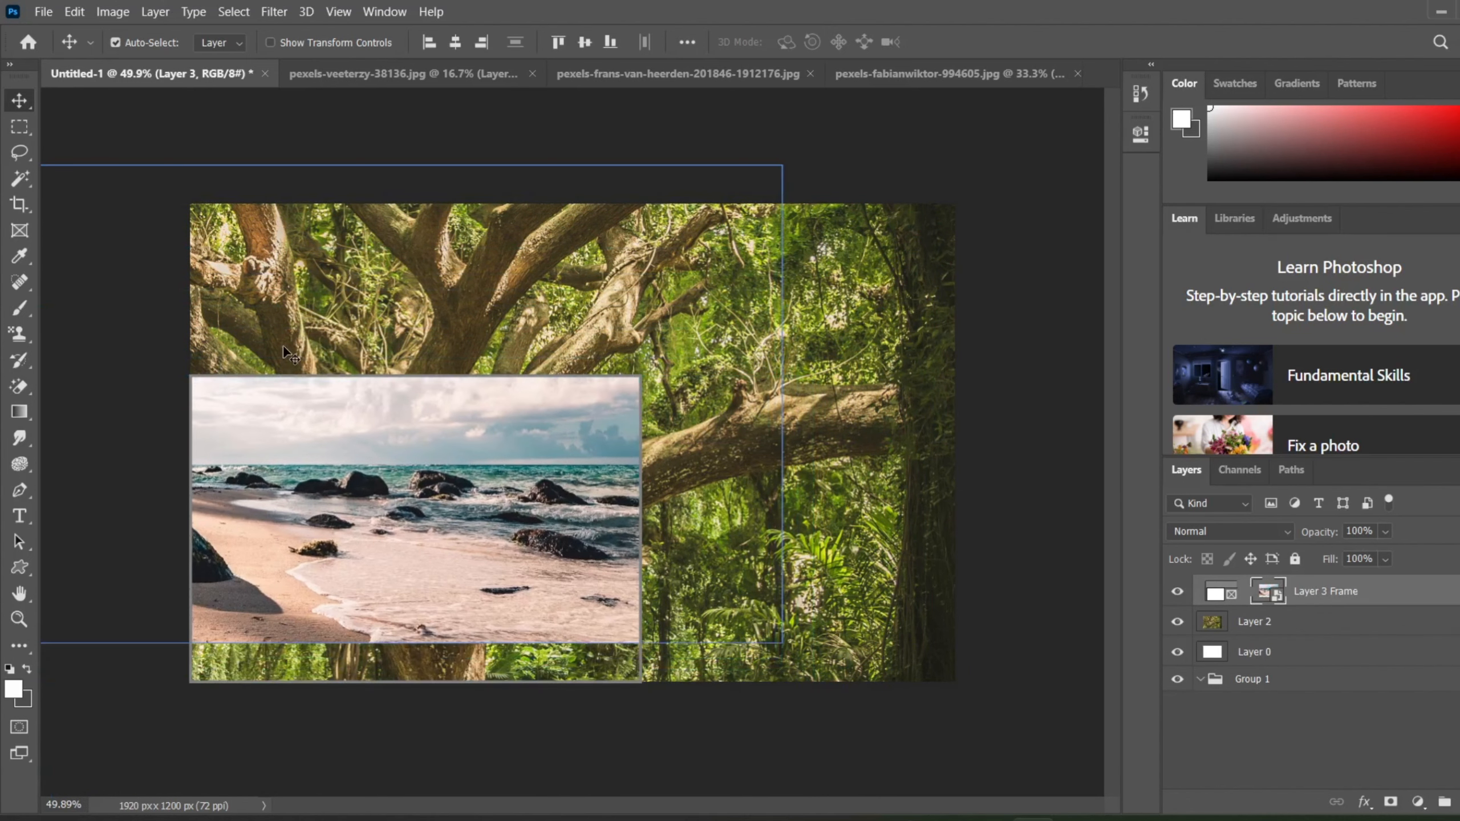
pyautogui.moveTo(368, 527); pyautogui.dragTo(539, 641)
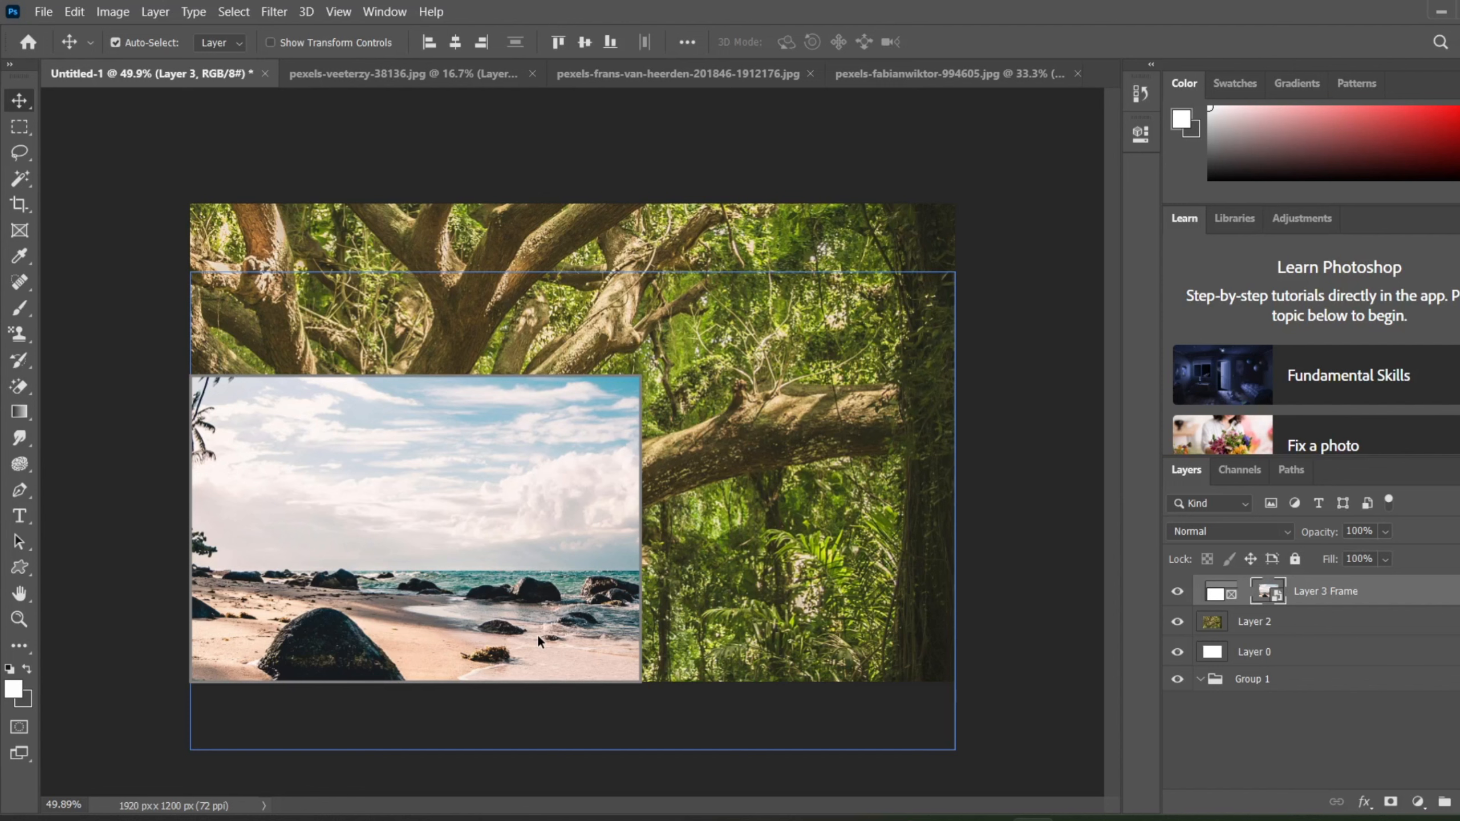
pyautogui.press('ctrl')
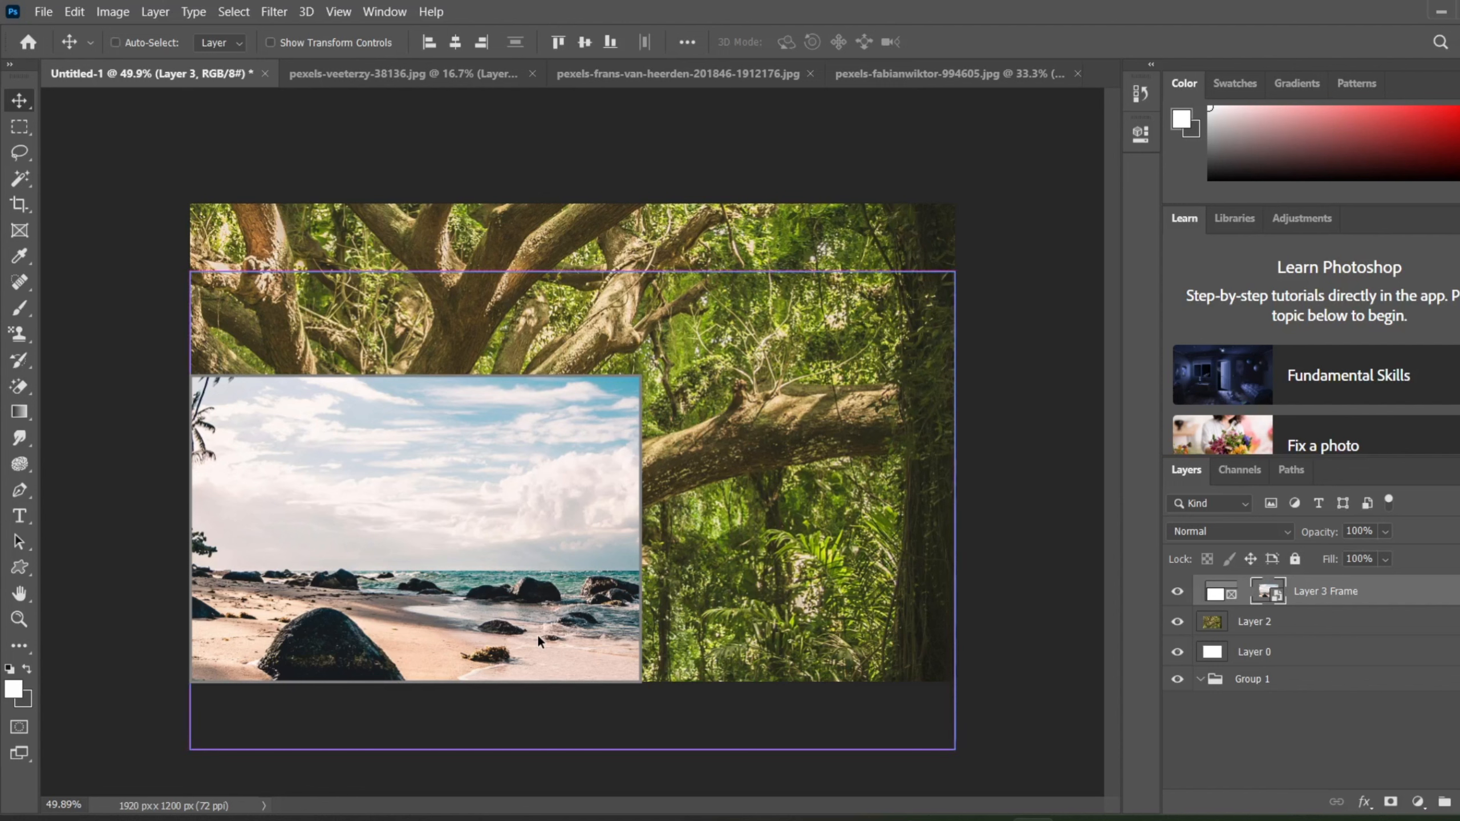
pyautogui.press('z')
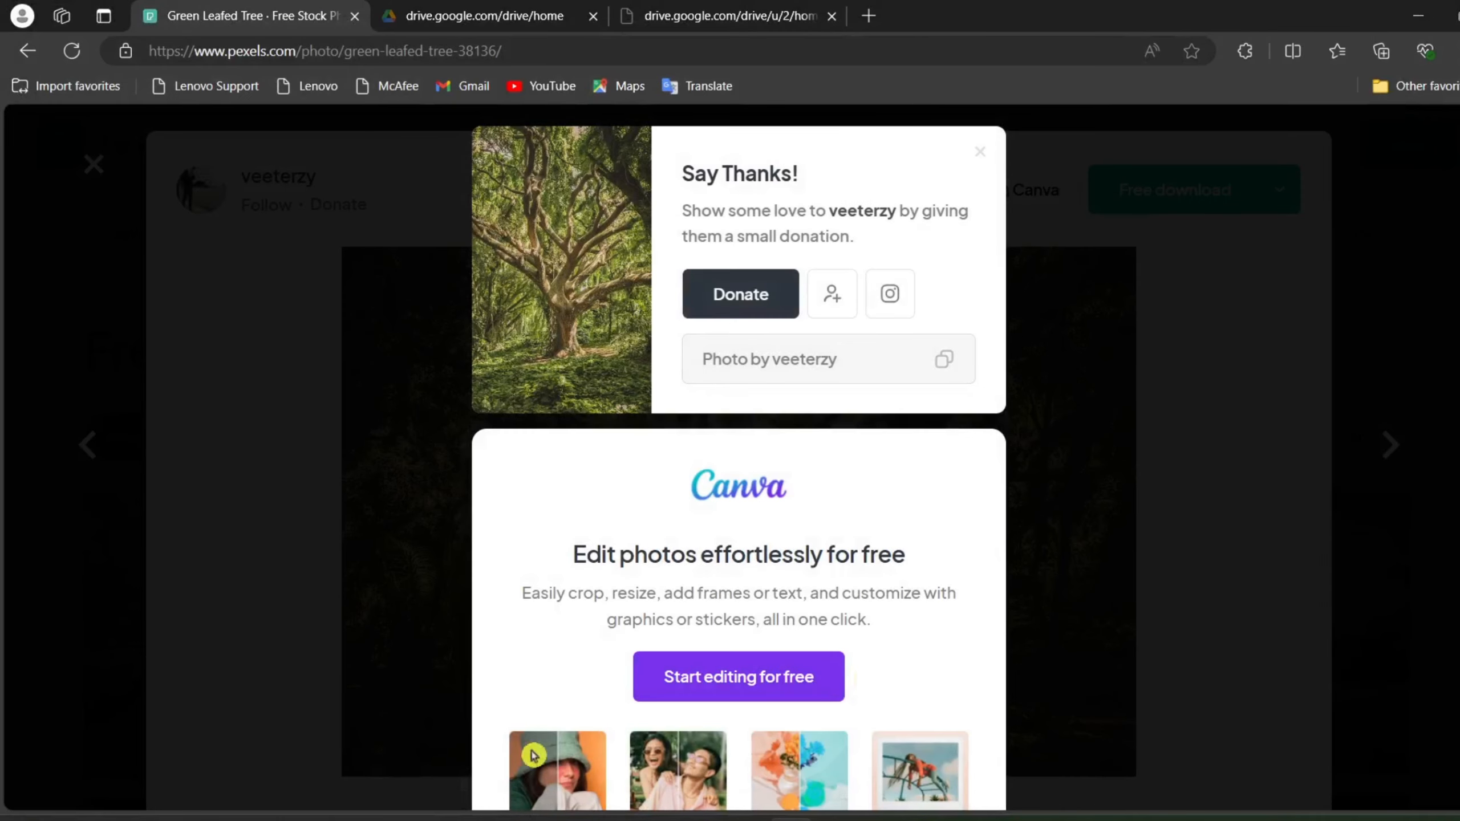
# Step: Search the computer for "photo" and reopen Adobe Photoshop 2020 with the recovered documents
pyautogui.press('super+s')
pyautogui.write('photo')
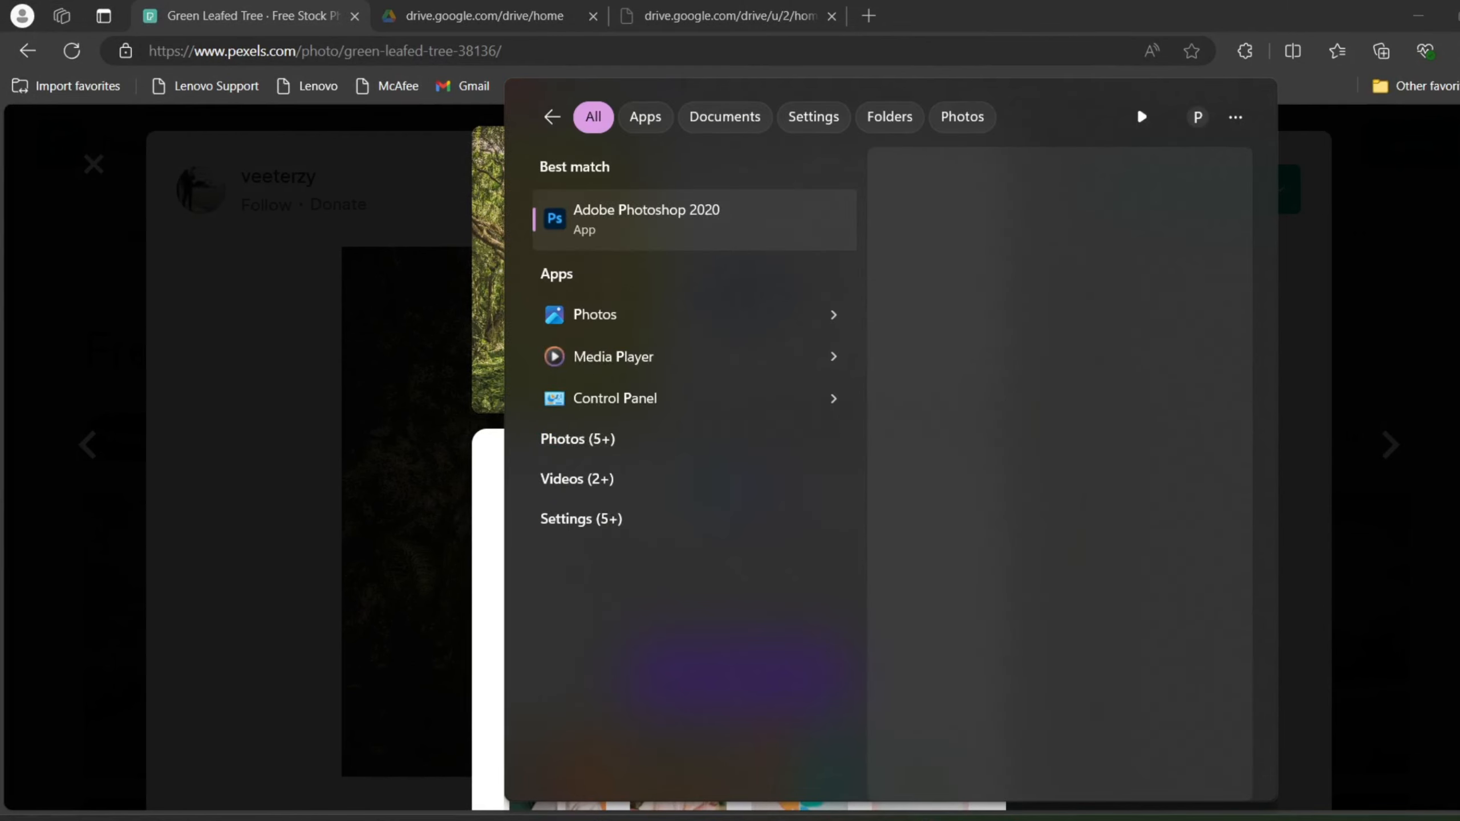
pyautogui.click(684, 228)
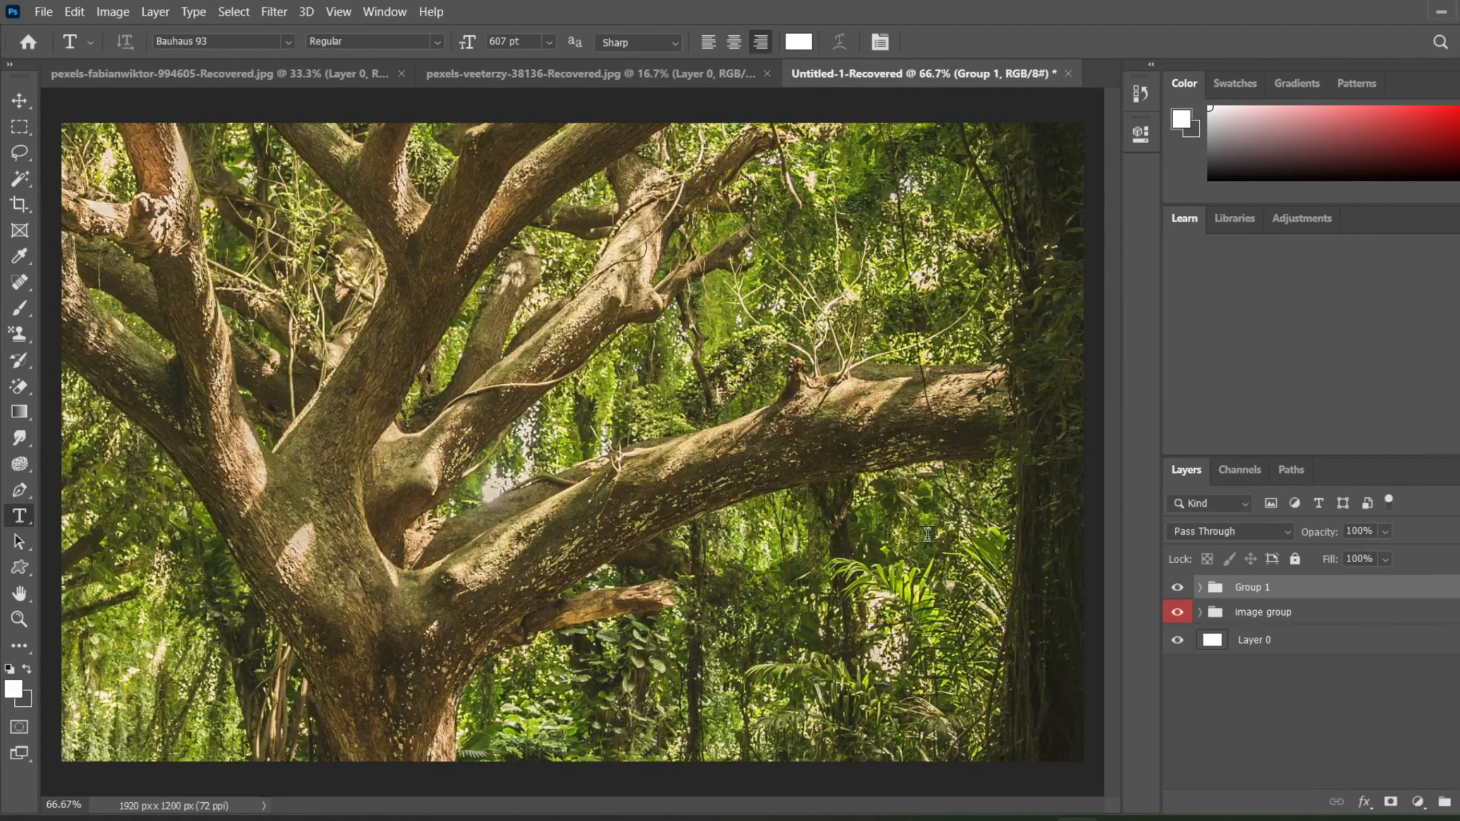
pyautogui.scroll(-2, 702, 301)
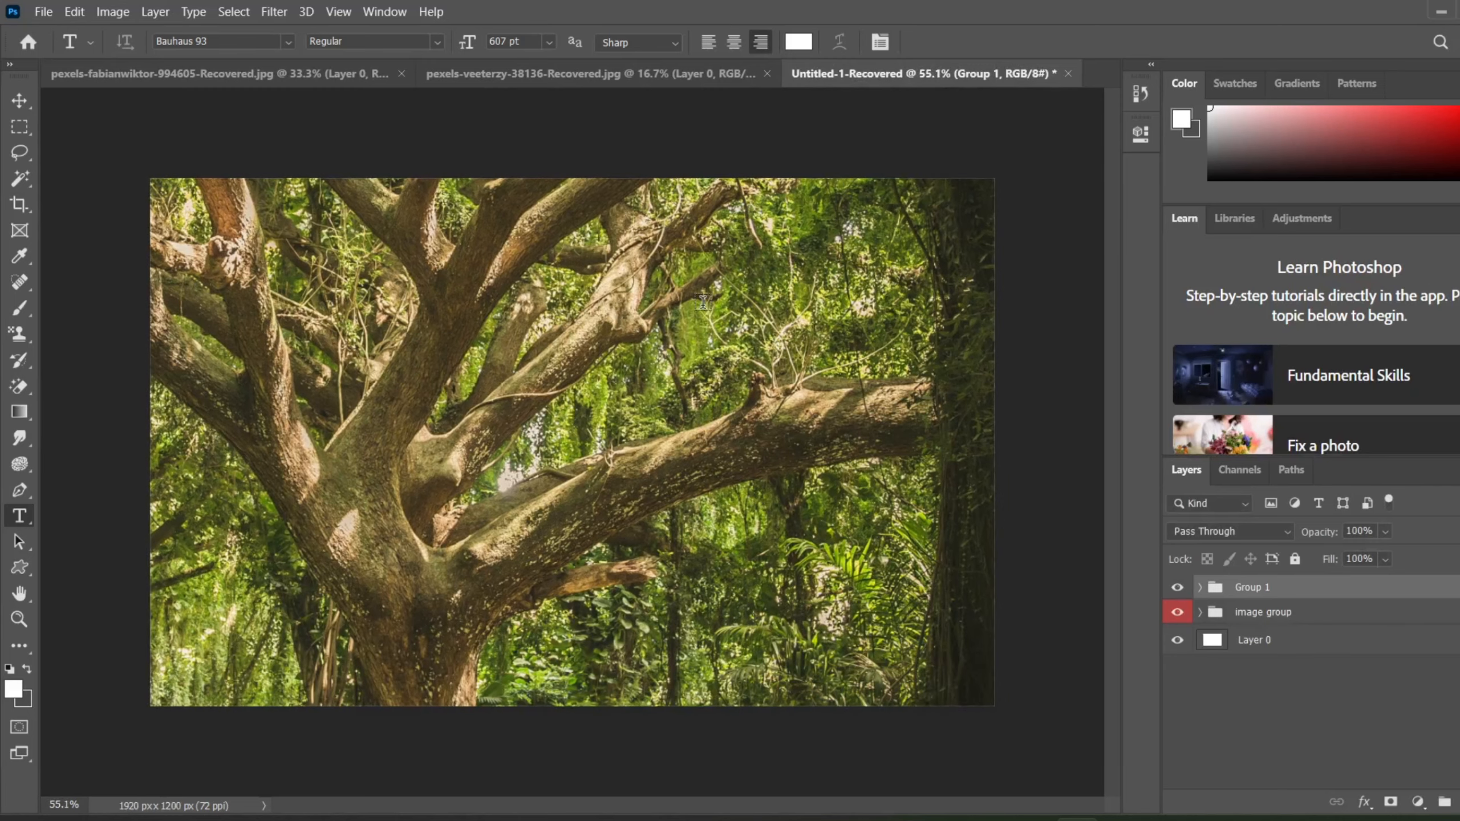
pyautogui.click(217, 69)
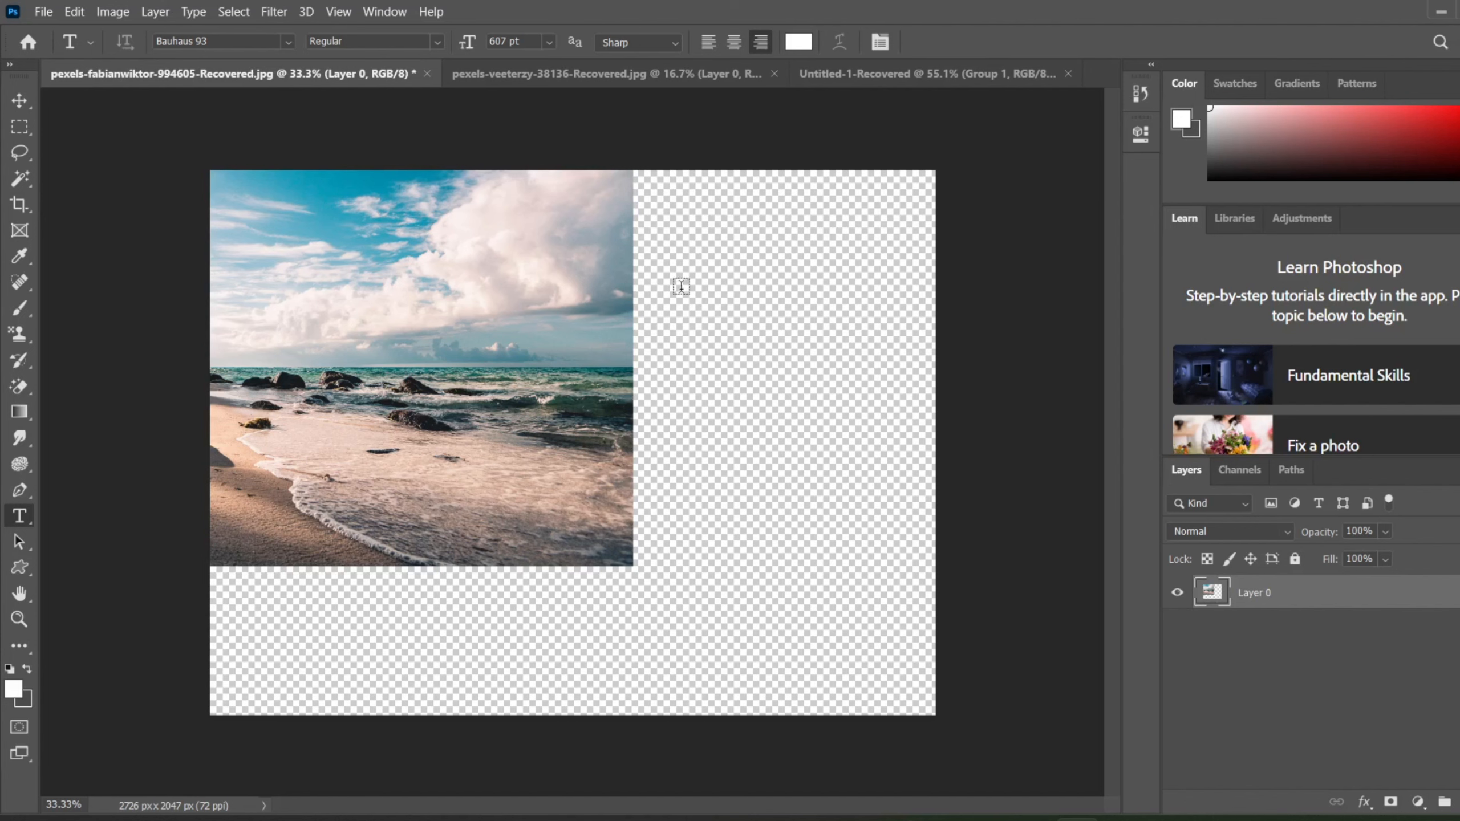
pyautogui.click(885, 79)
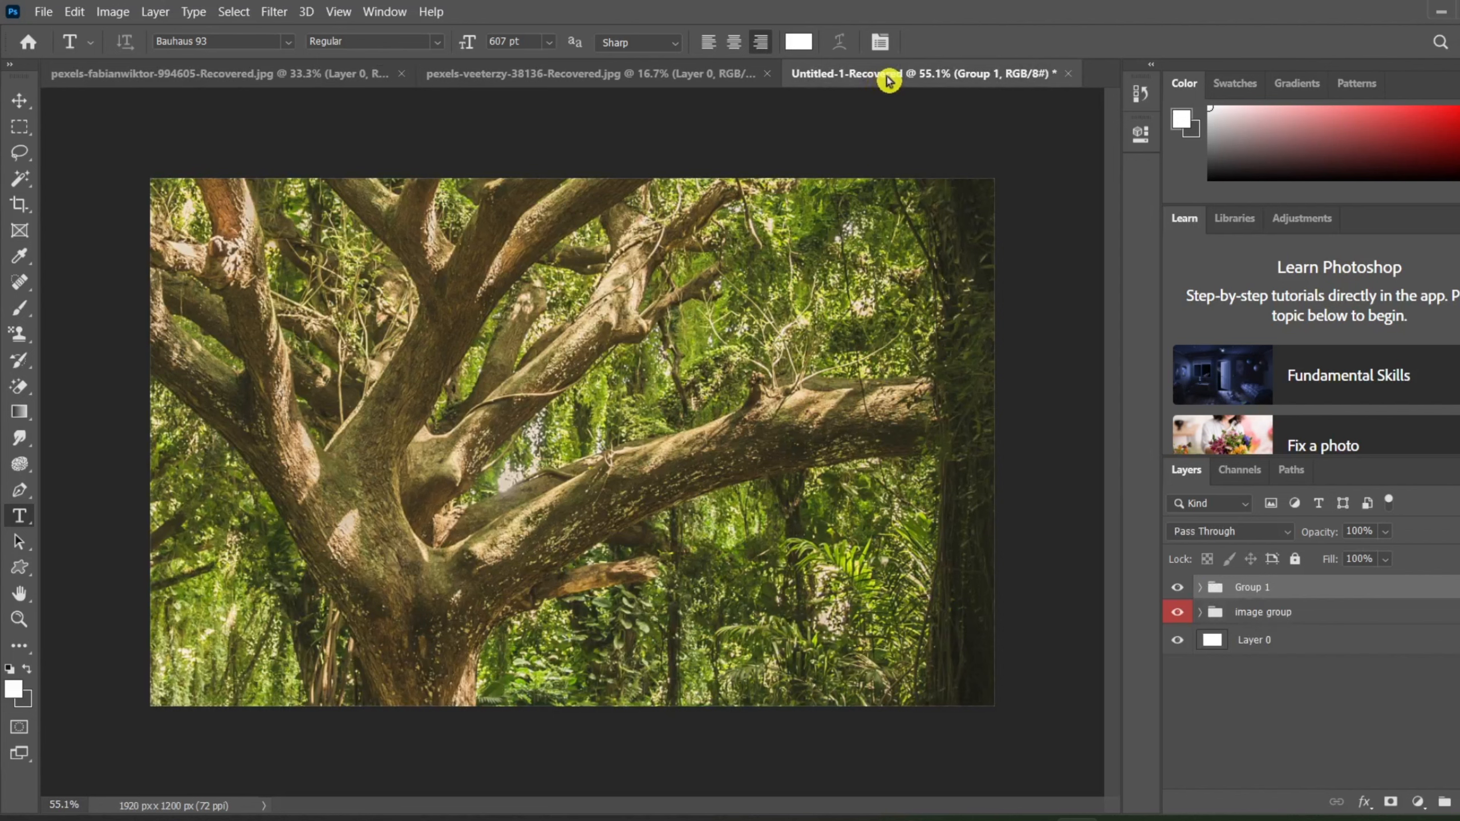
pyautogui.hotkey('ctrl', 's')
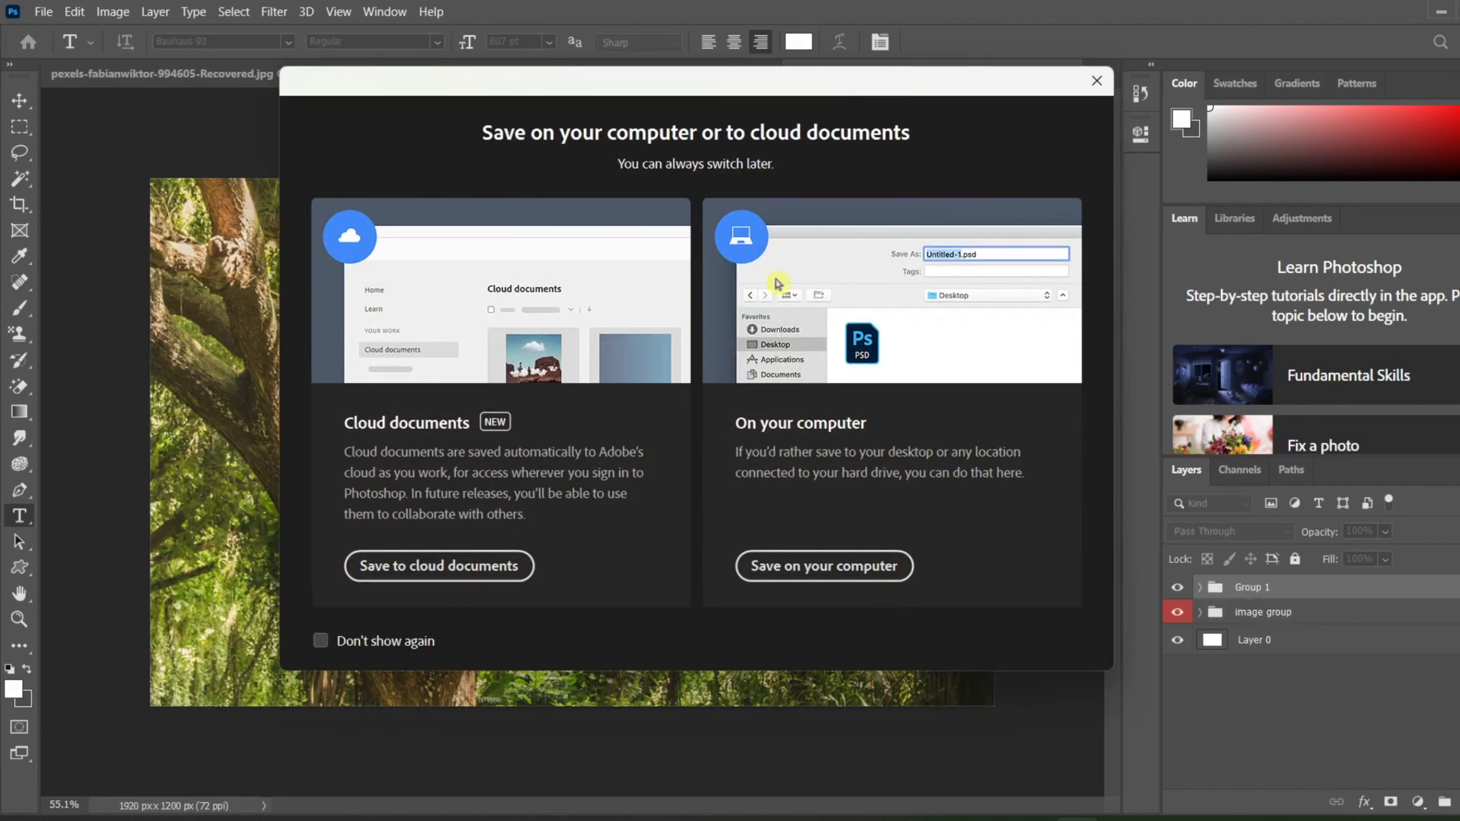
pyautogui.click(820, 566)
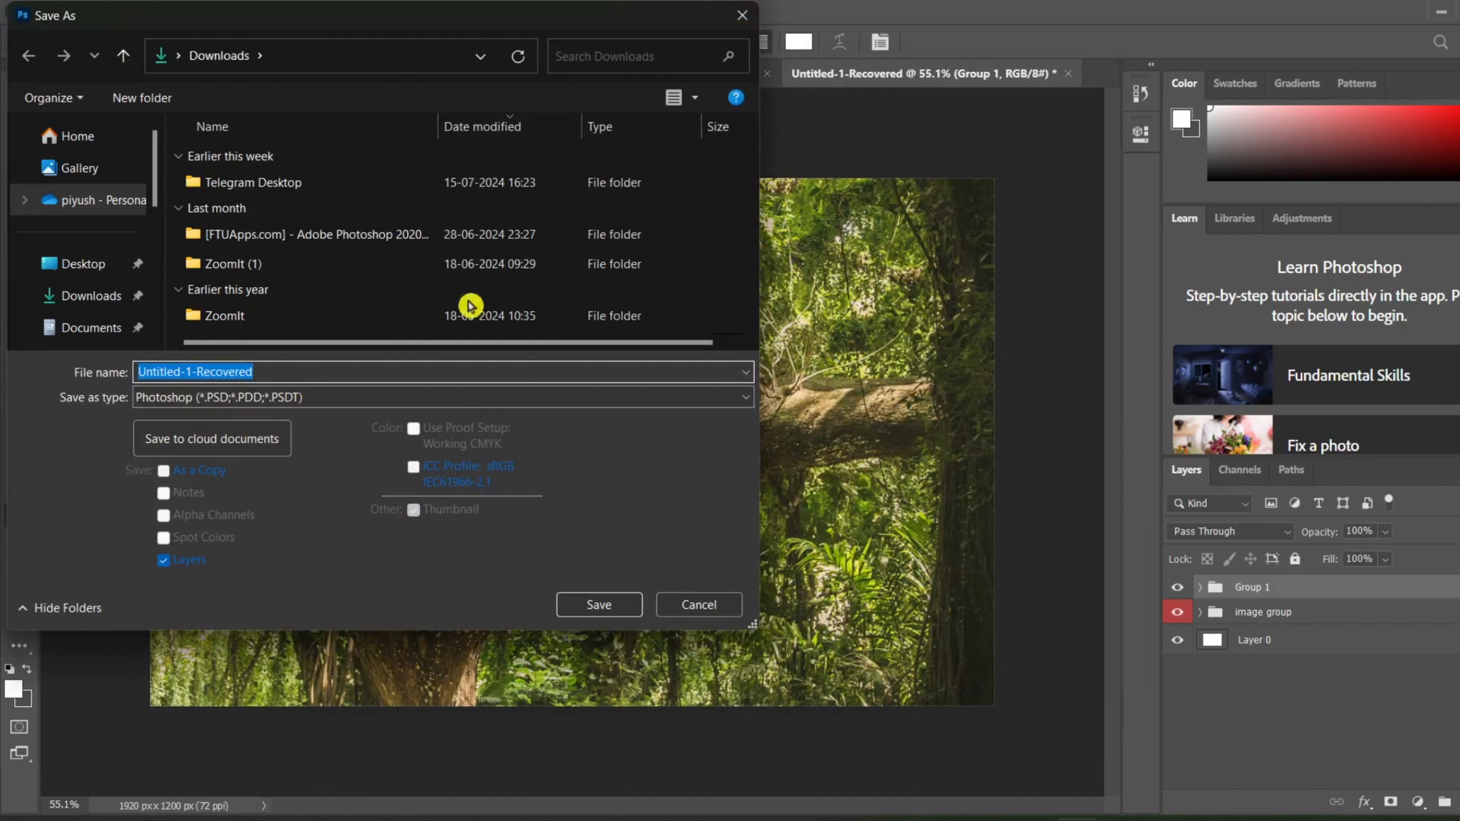
pyautogui.click(742, 15)
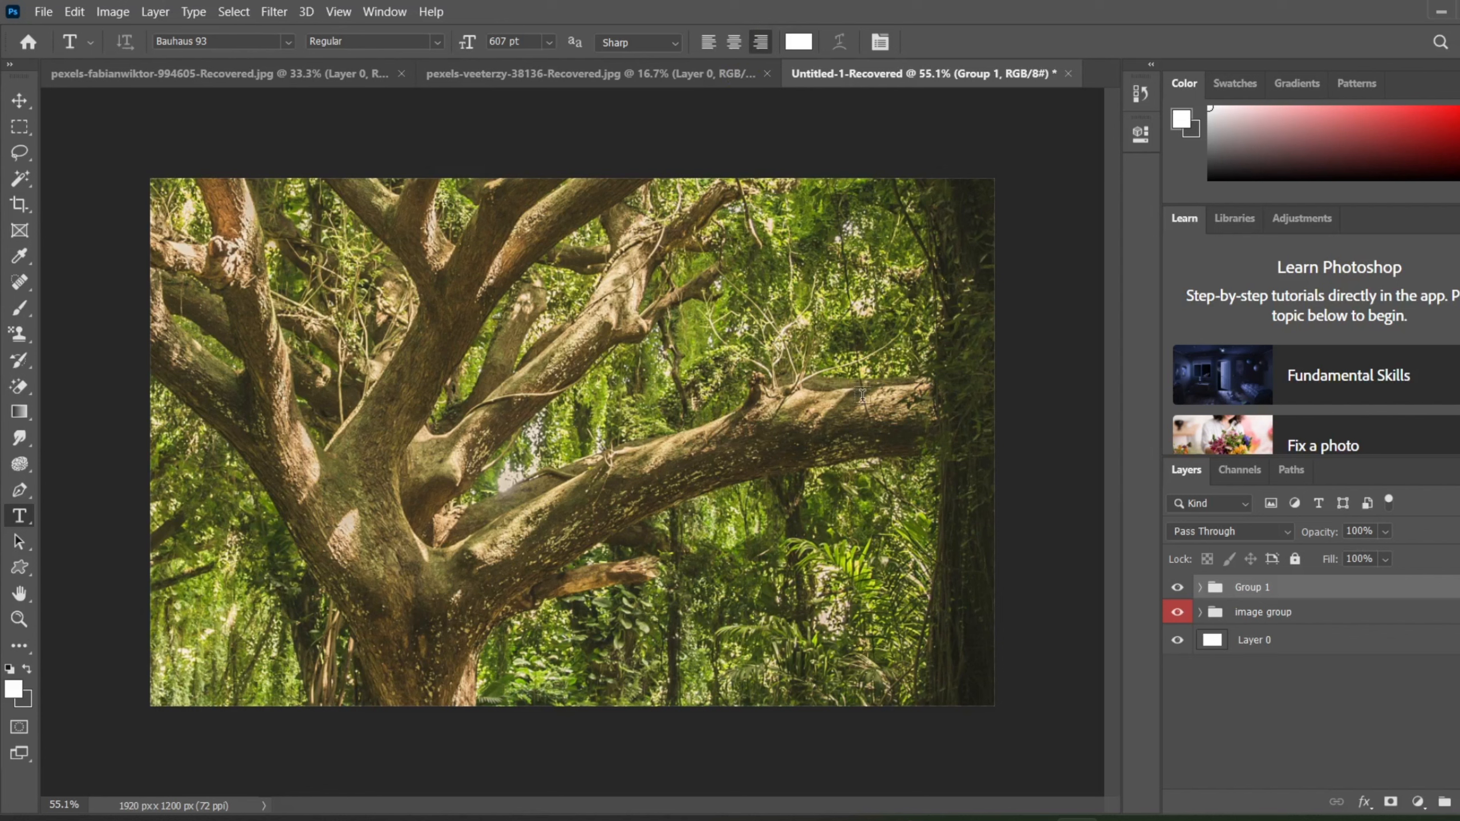
# Step: Delete Group 1 together with all the layers it contains
pyautogui.click(1200, 587)
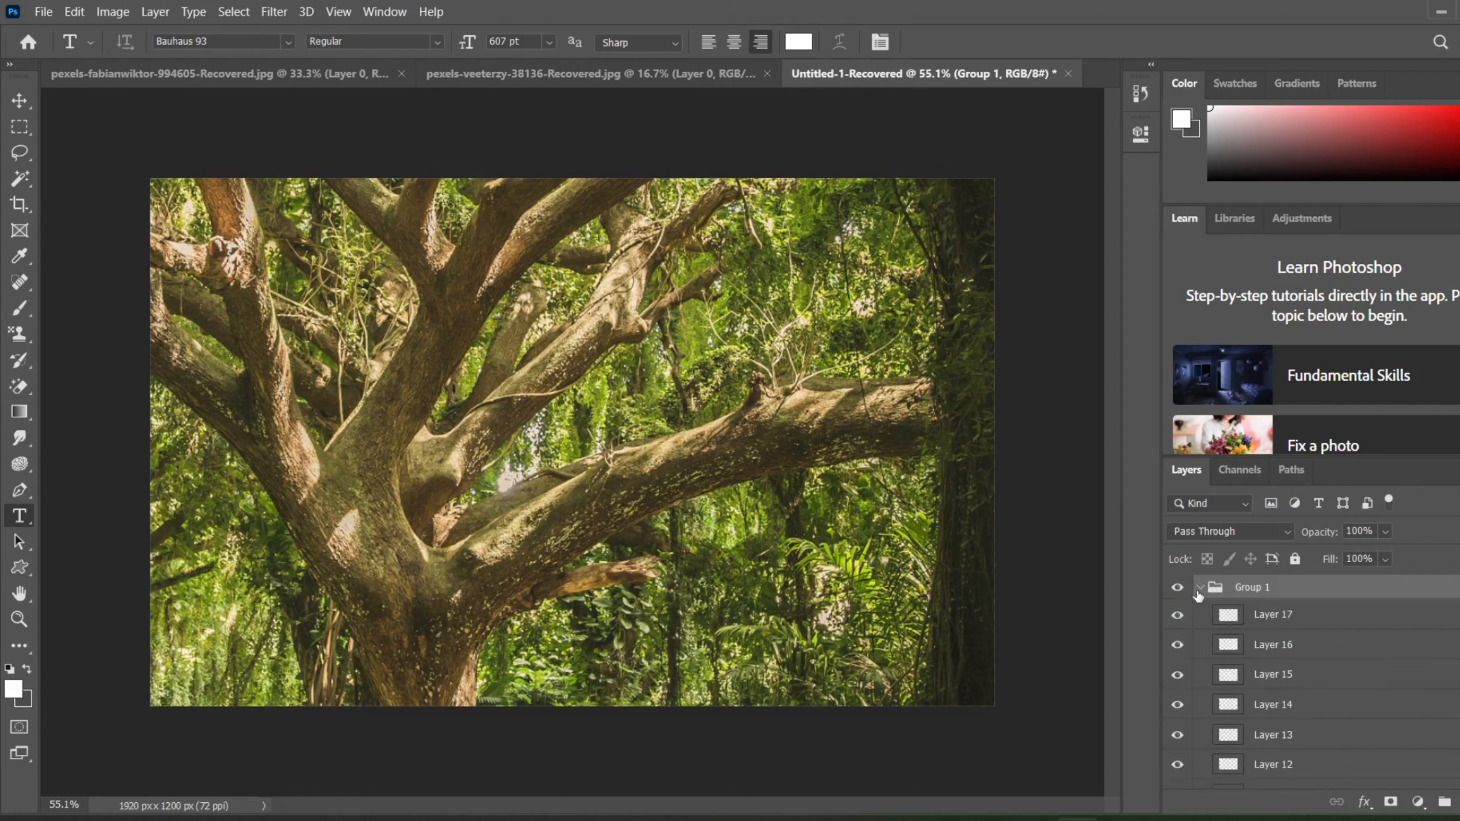
pyautogui.click(1199, 589)
pyautogui.press('Delete')
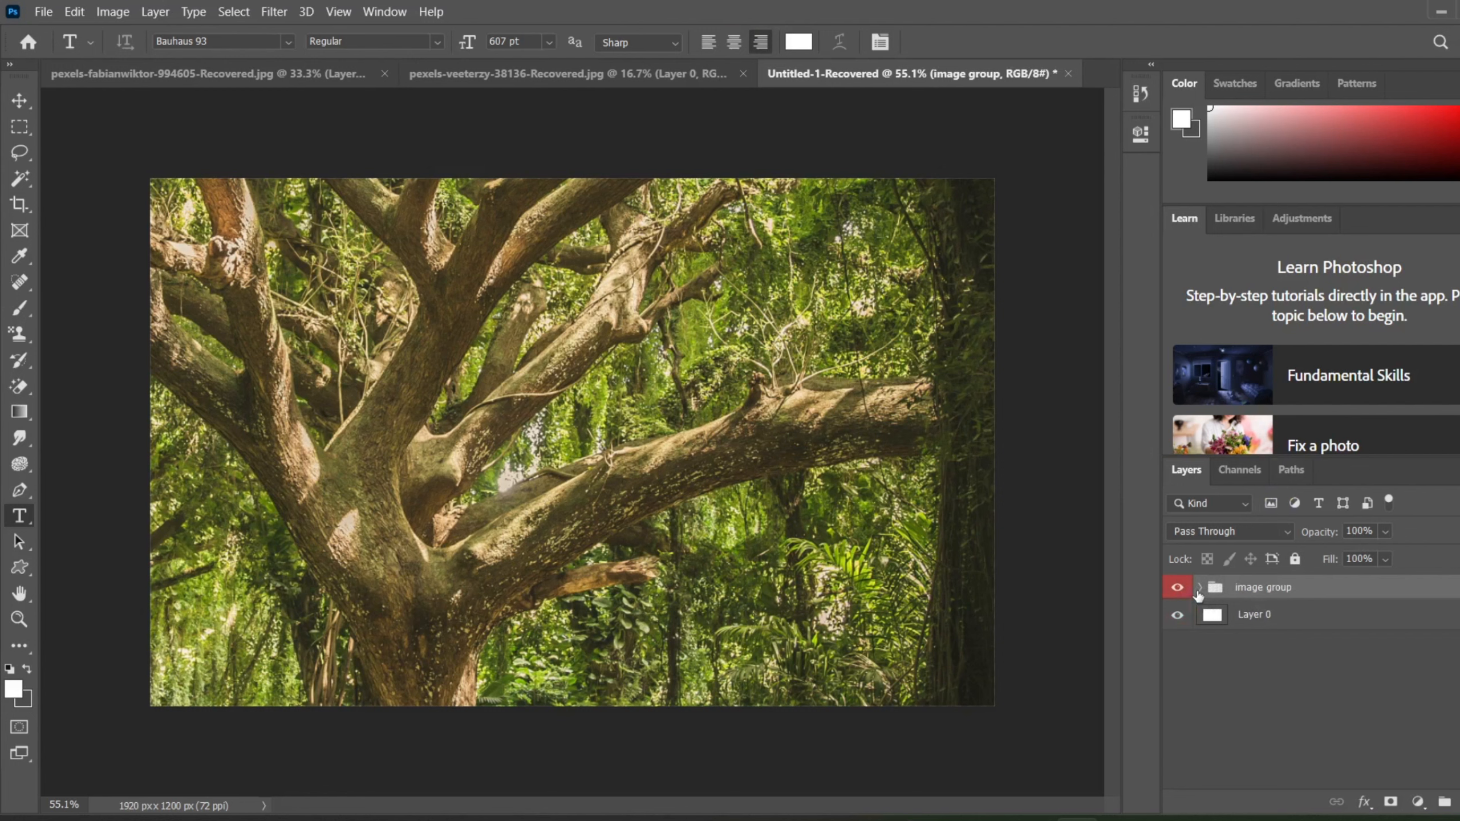
# Step: Move Layer 2 and Layer 3 out of the image group, and delete the emptied group
pyautogui.click(1199, 589)
pyautogui.moveTo(1251, 618); pyautogui.dragTo(1251, 582)
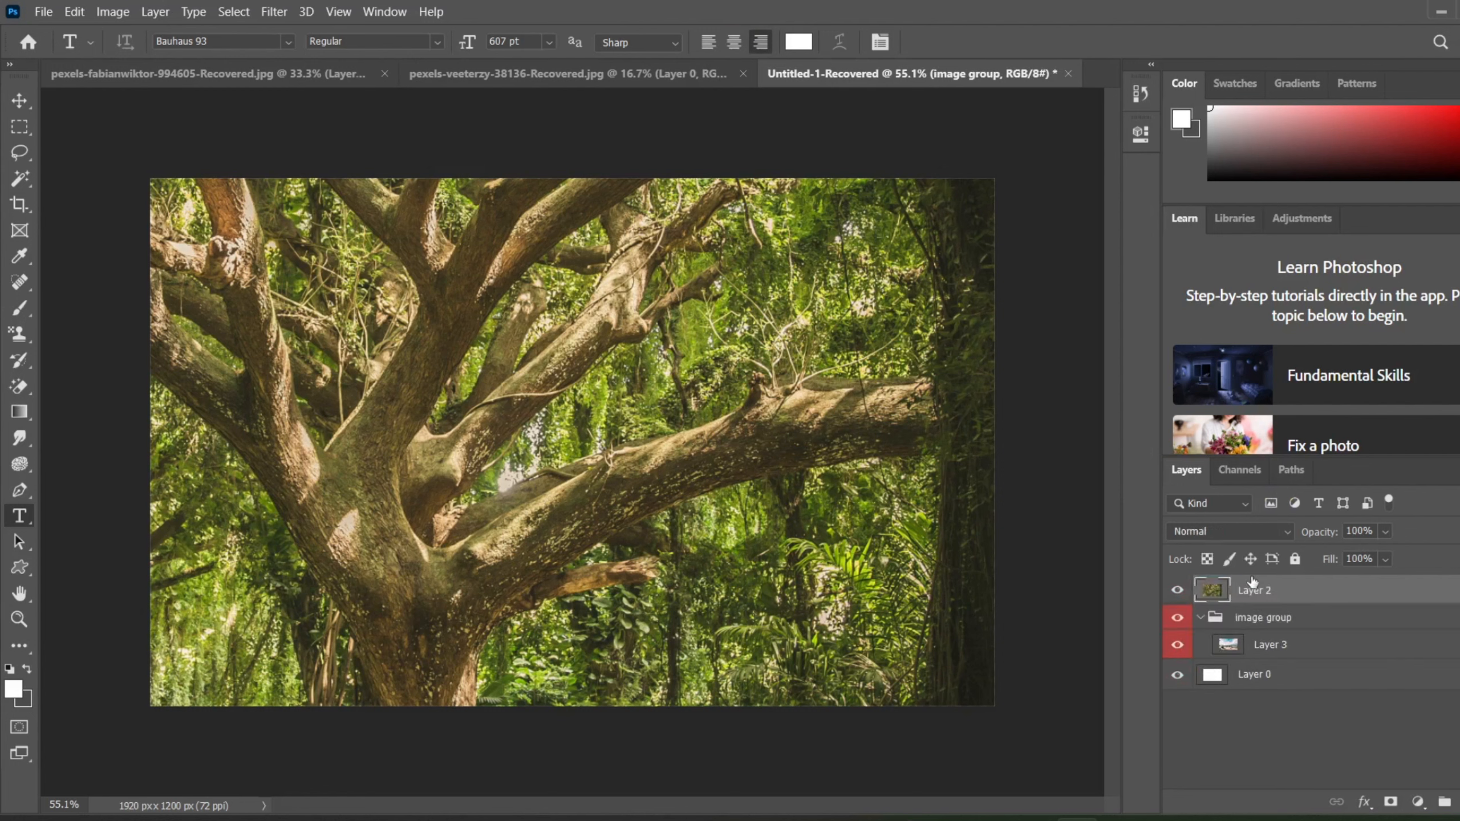
pyautogui.click(1264, 646)
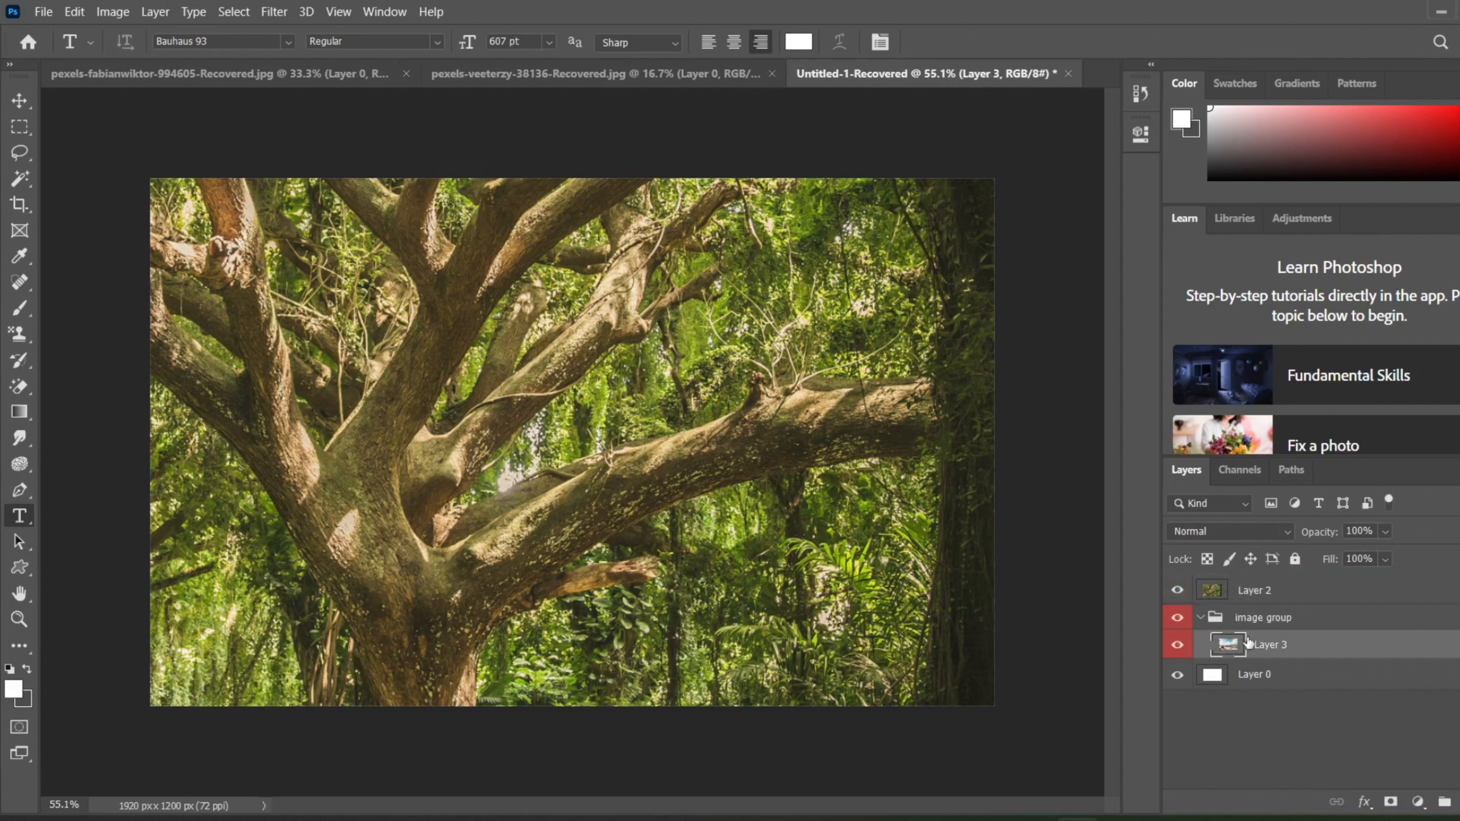
pyautogui.moveTo(1251, 645); pyautogui.dragTo(1345, 606)
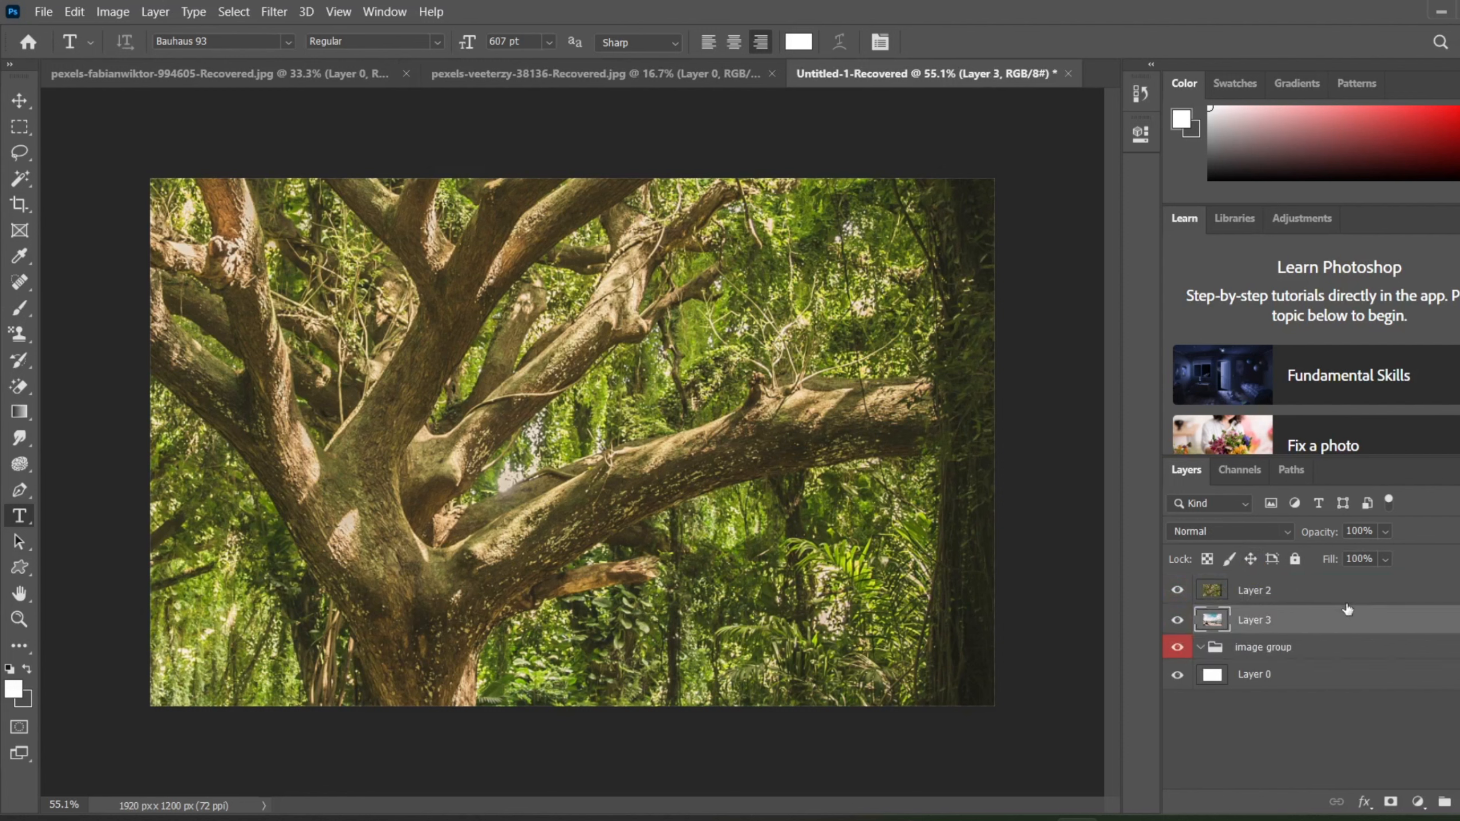
pyautogui.click(1264, 645)
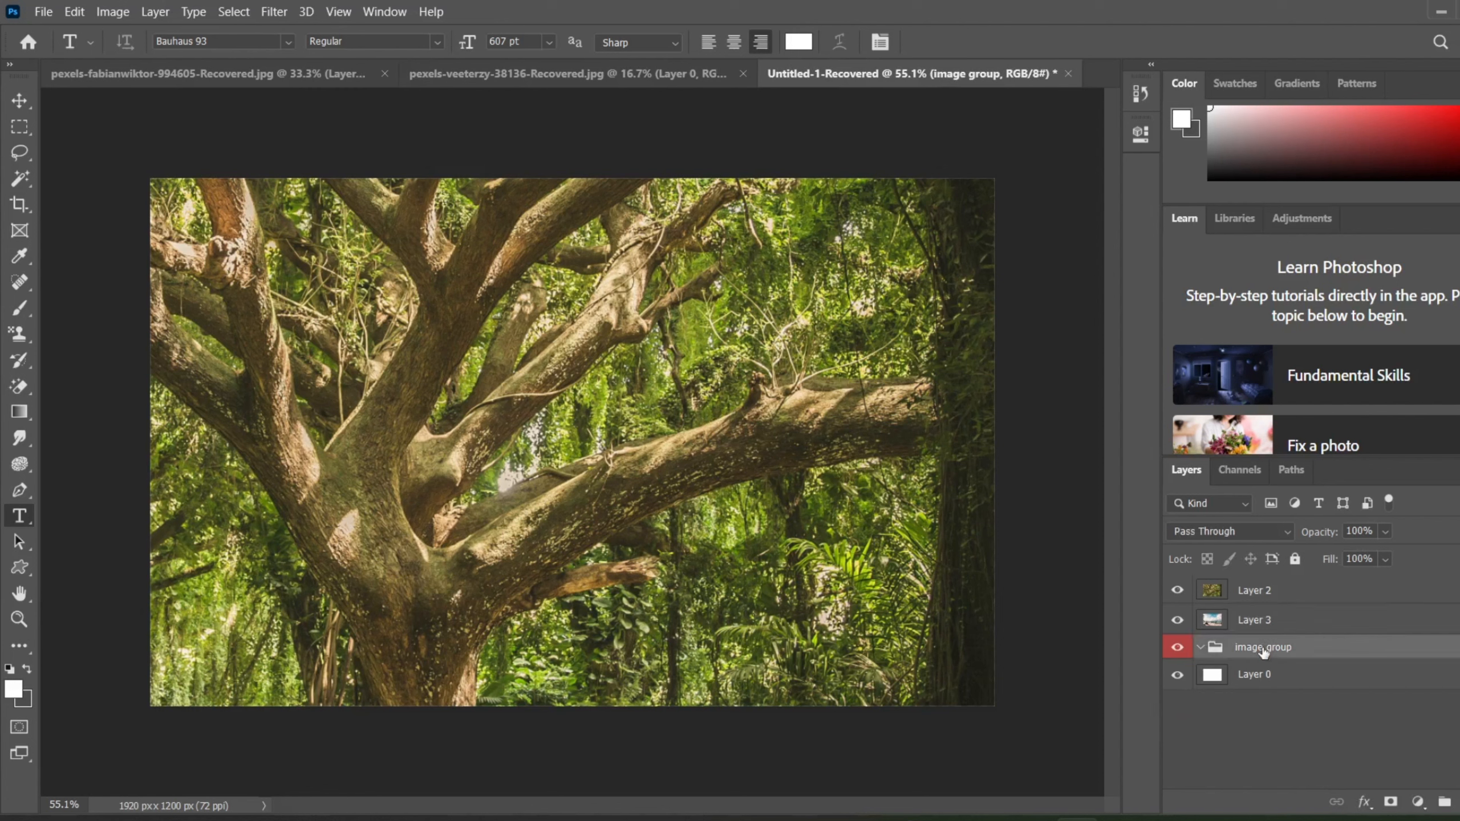
pyautogui.press('Delete')
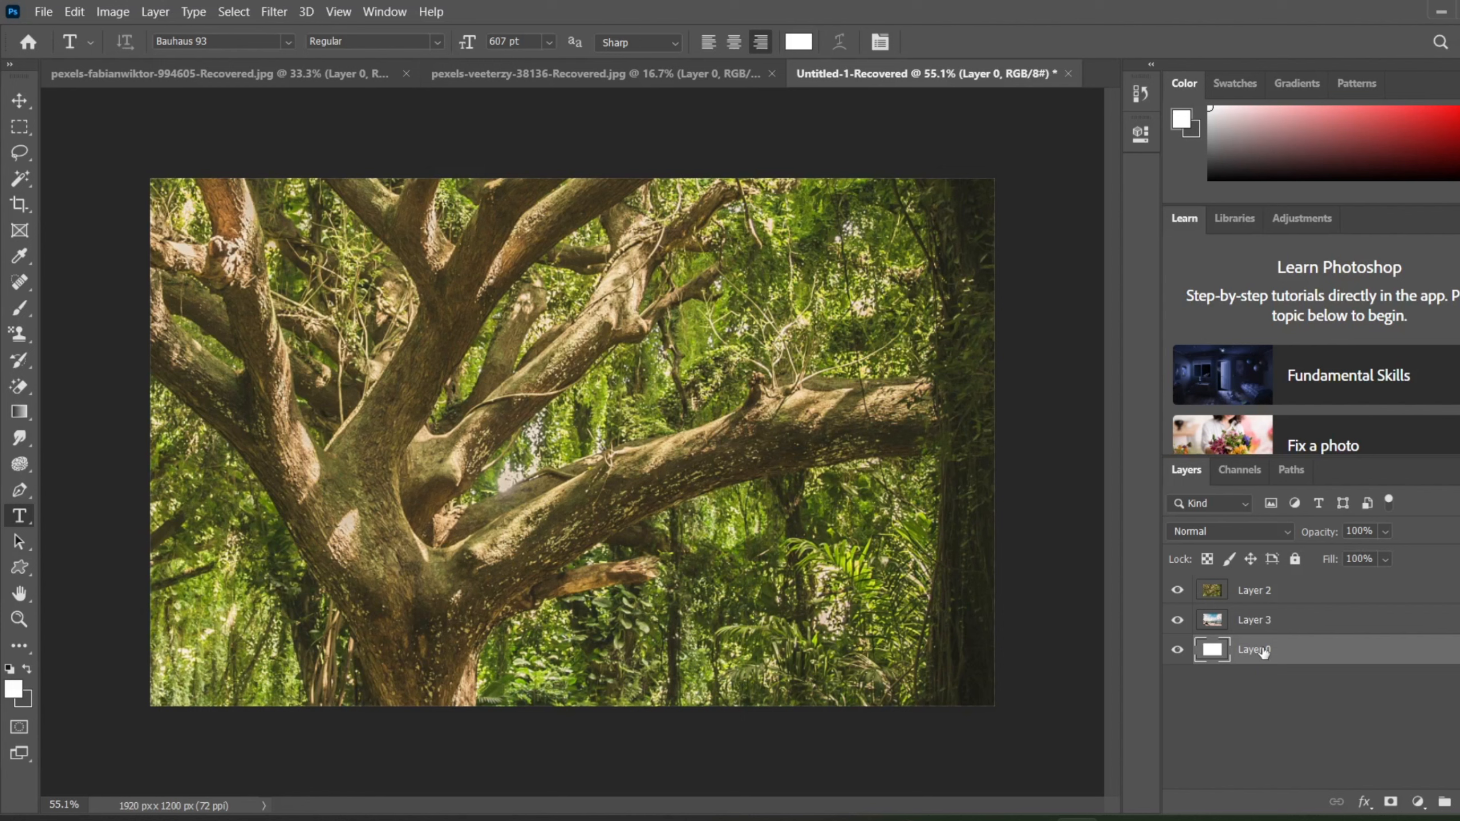
# Step: Reorder Layer 3 above Layer 2, and return Layer 2 to the top of the layer stack
pyautogui.click(1233, 583)
pyautogui.click(156, 11)
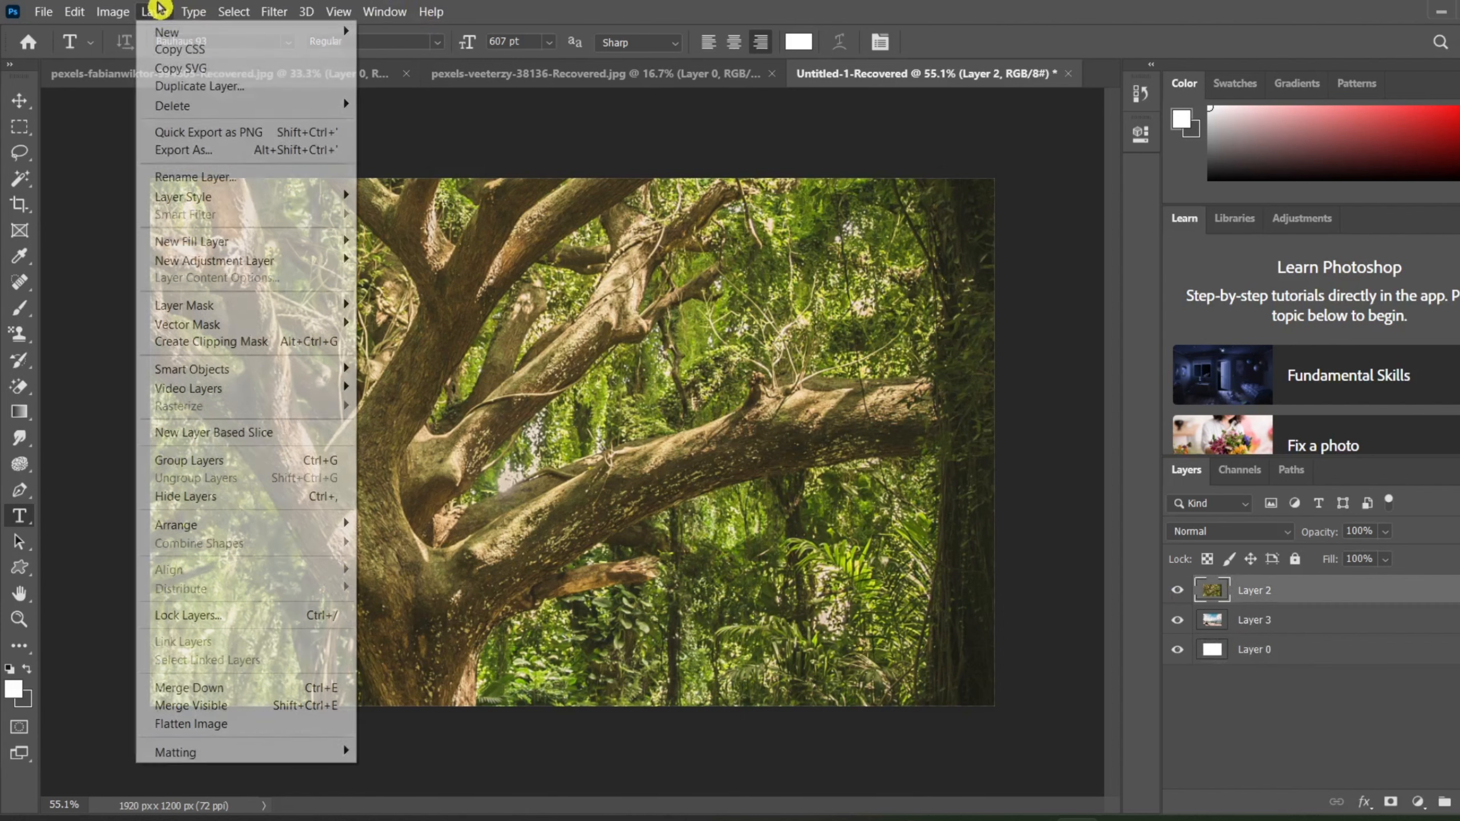
pyautogui.moveTo(212, 33)
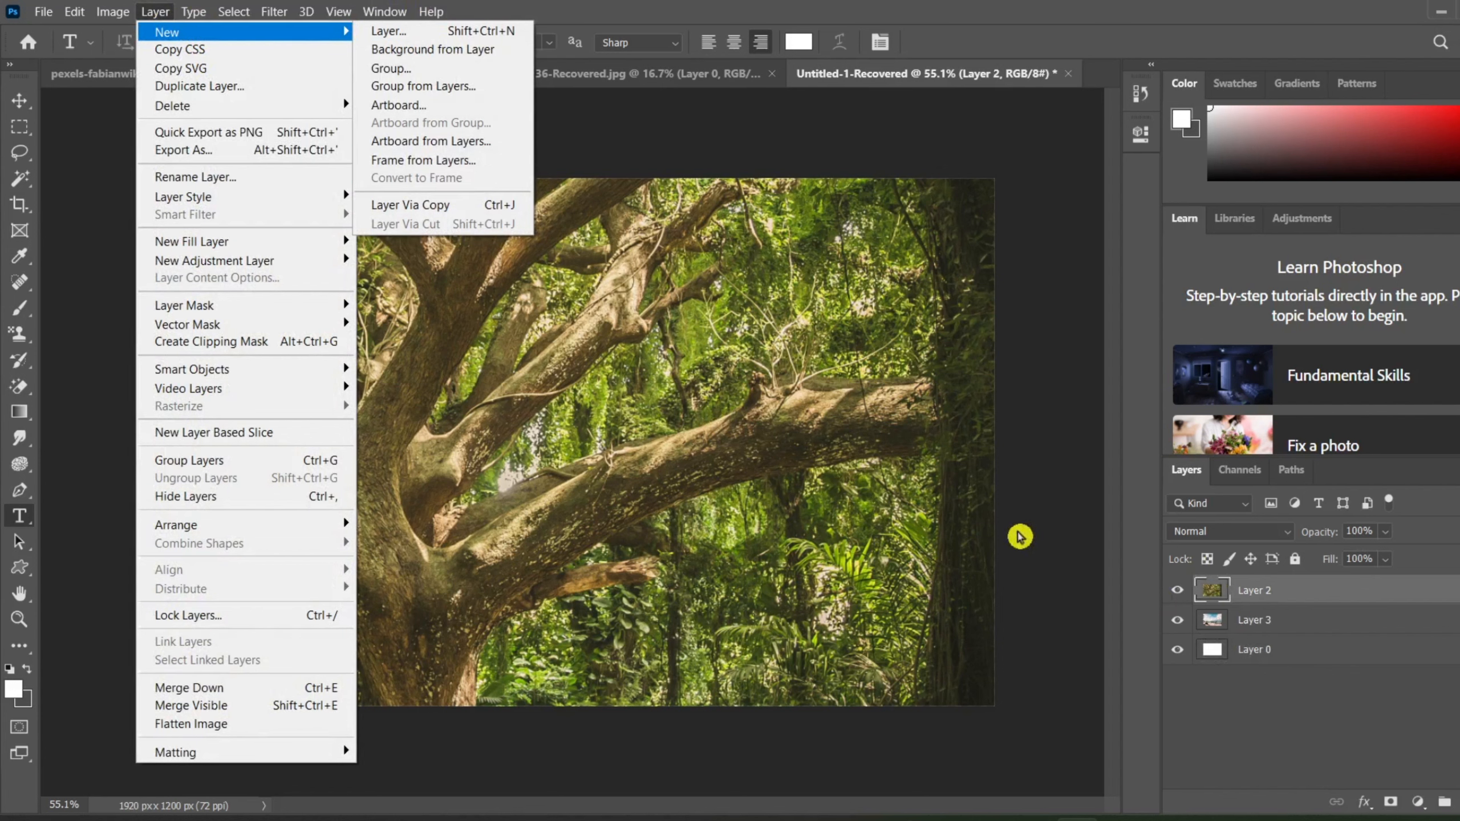
pyautogui.click(1063, 455)
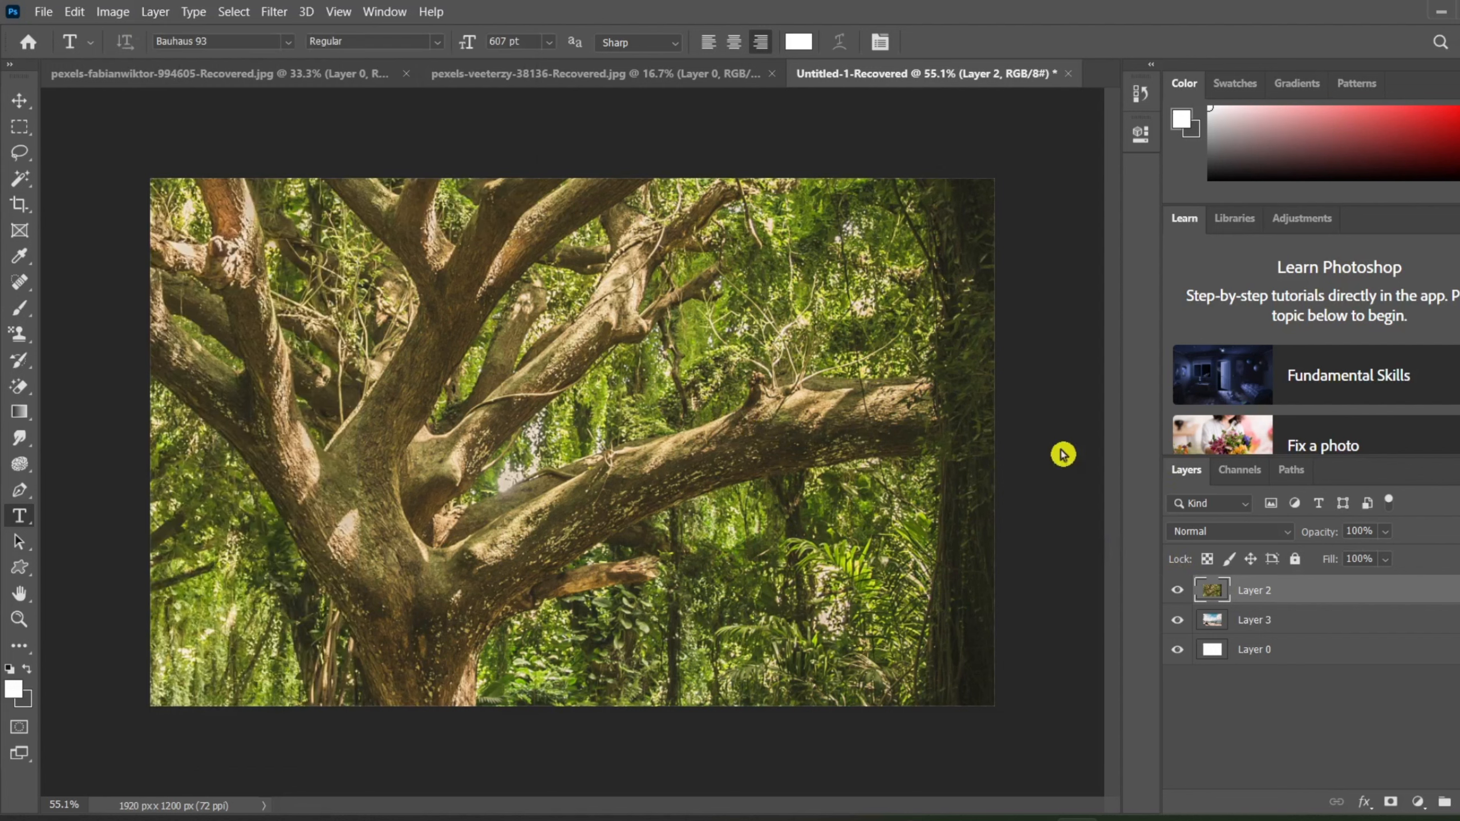
pyautogui.moveTo(1270, 620); pyautogui.dragTo(1268, 584)
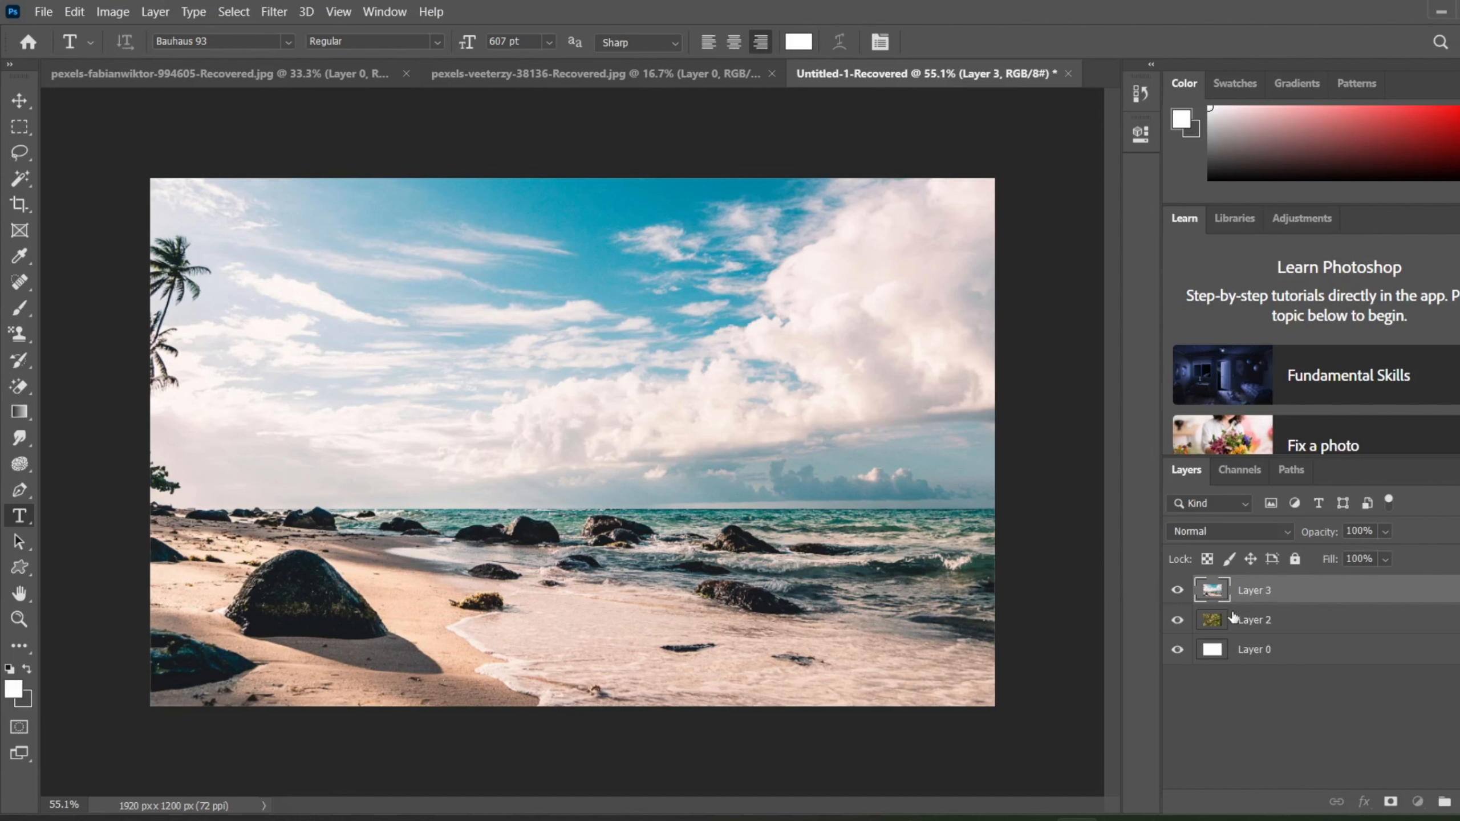
pyautogui.moveTo(1246, 612); pyautogui.dragTo(1247, 591)
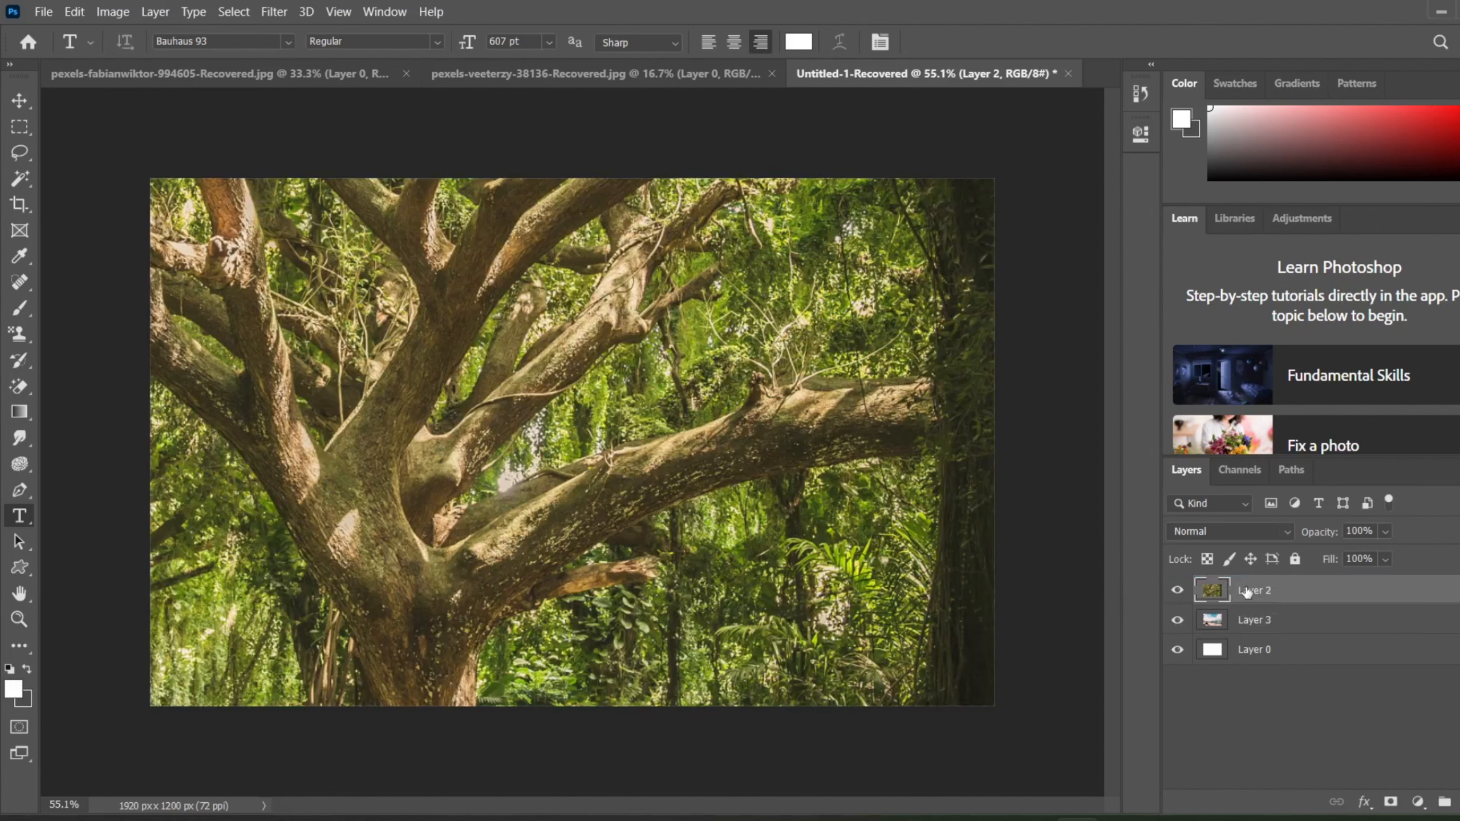
# Step: Convert Layer 2 into a 1920 x 1200 px frame named Frame 1
pyautogui.click(156, 12)
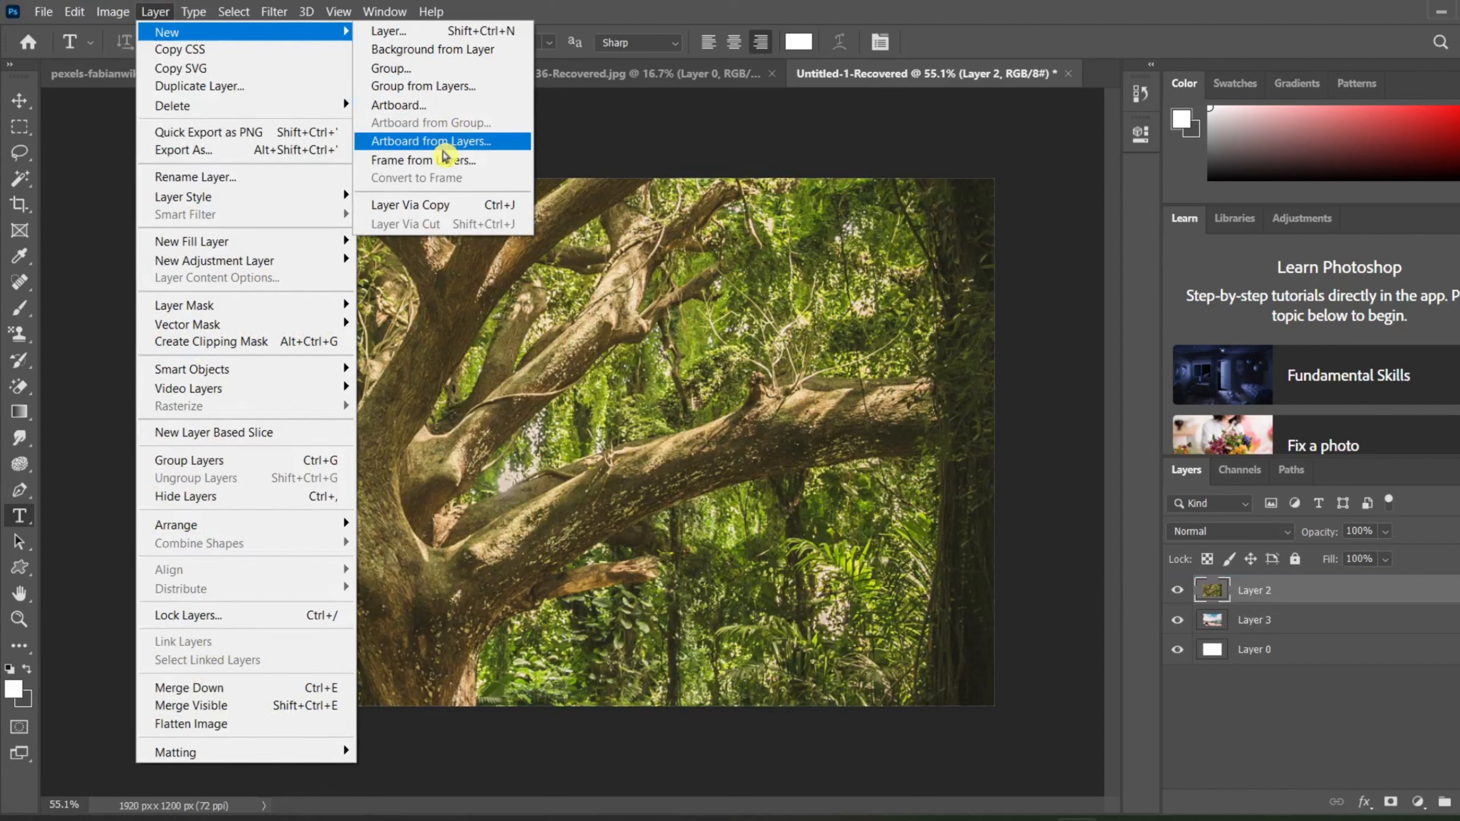
pyautogui.click(442, 160)
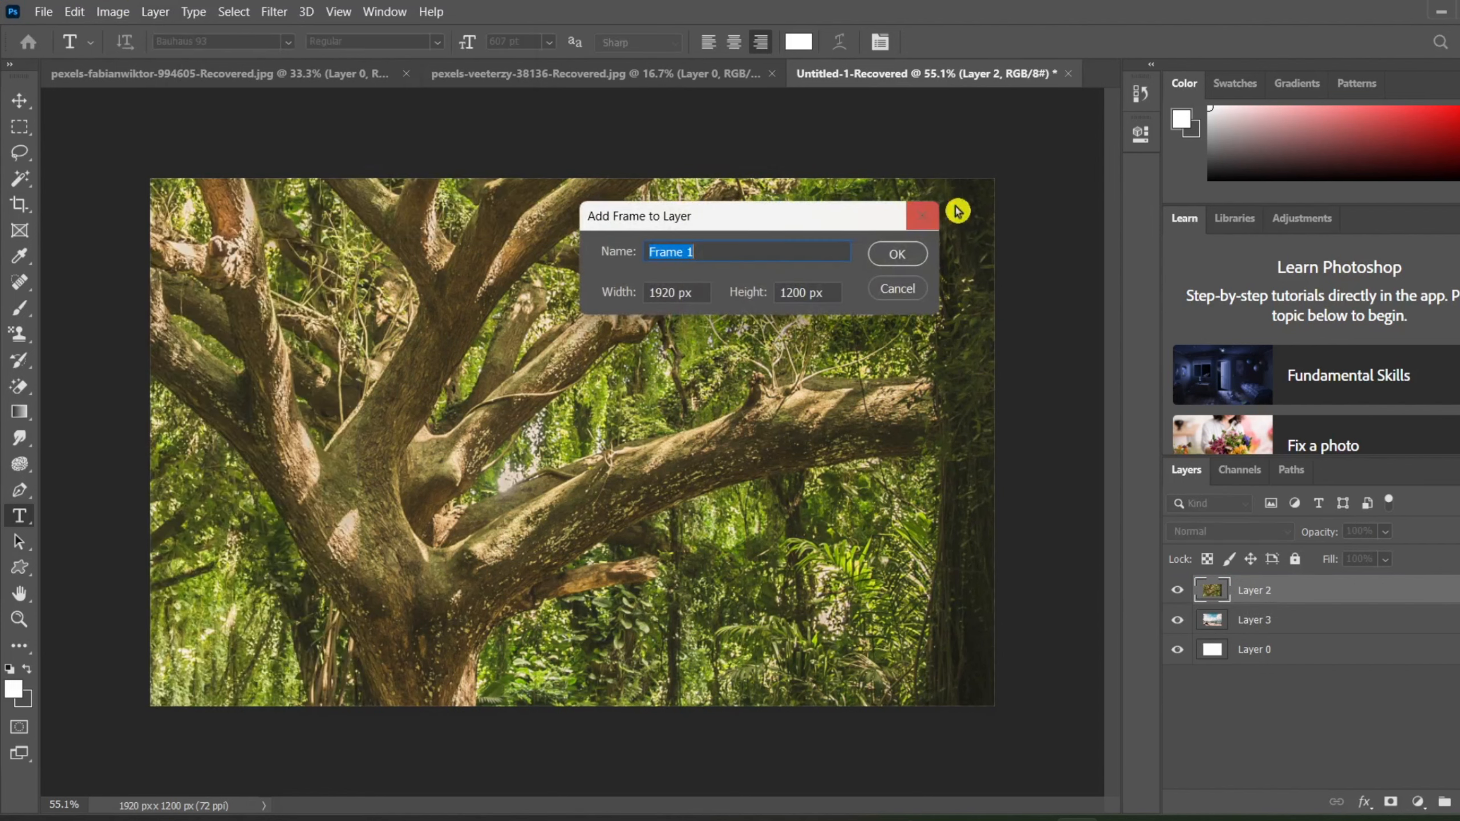
pyautogui.click(898, 252)
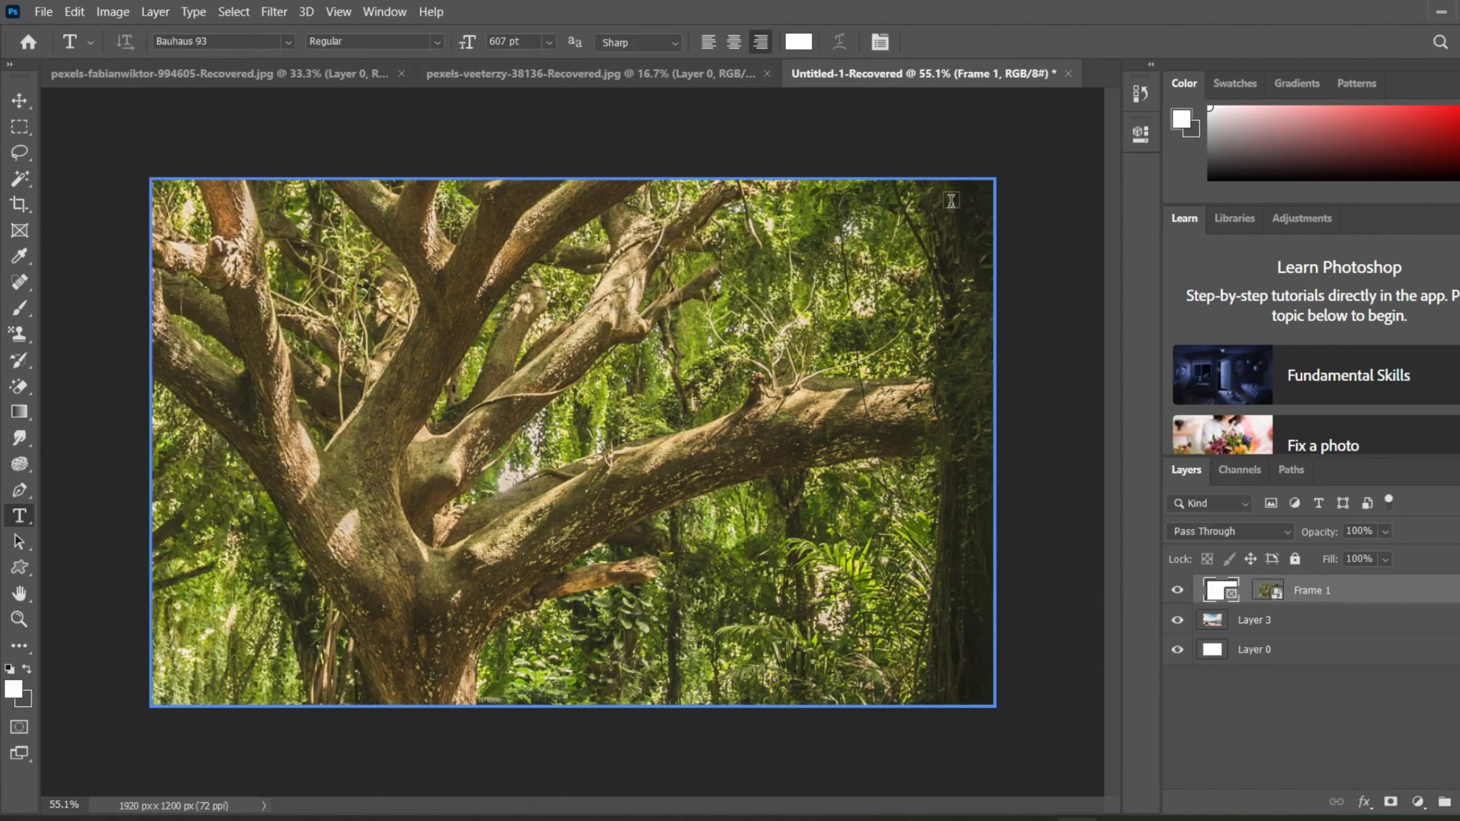
pyautogui.click(994, 184)
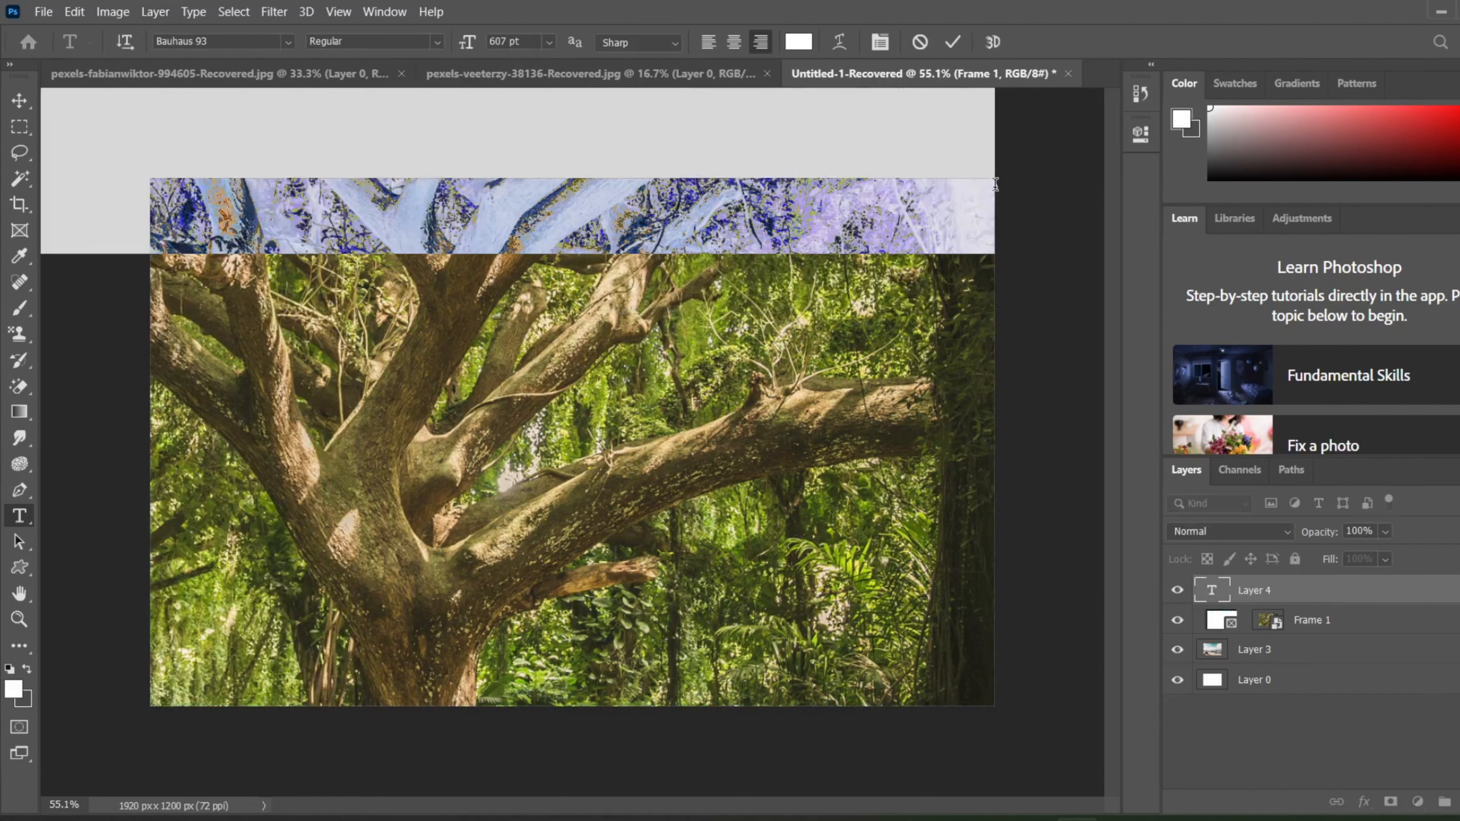
pyautogui.click(954, 49)
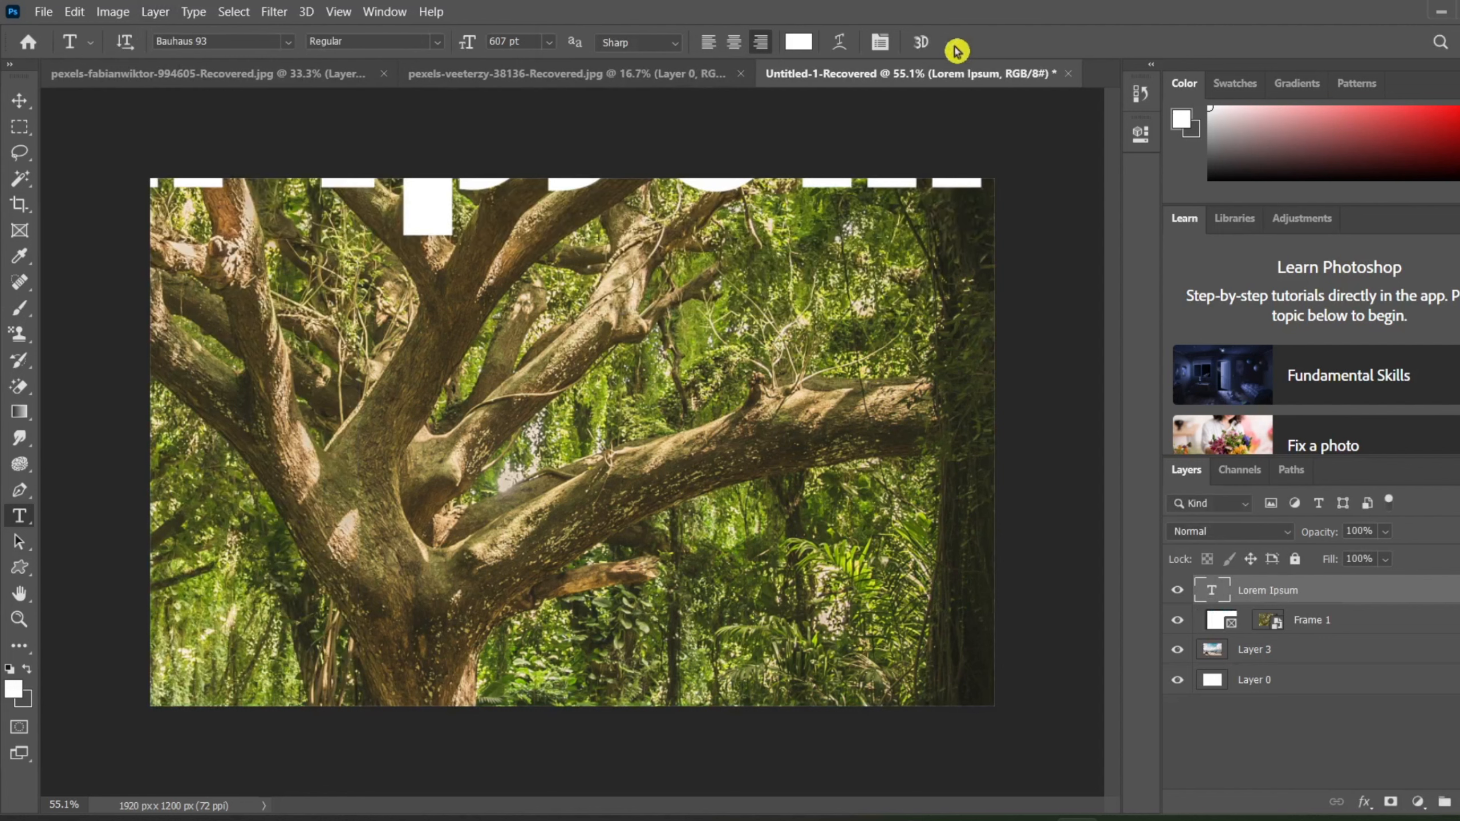
pyautogui.hotkey('ctrl', 'z')
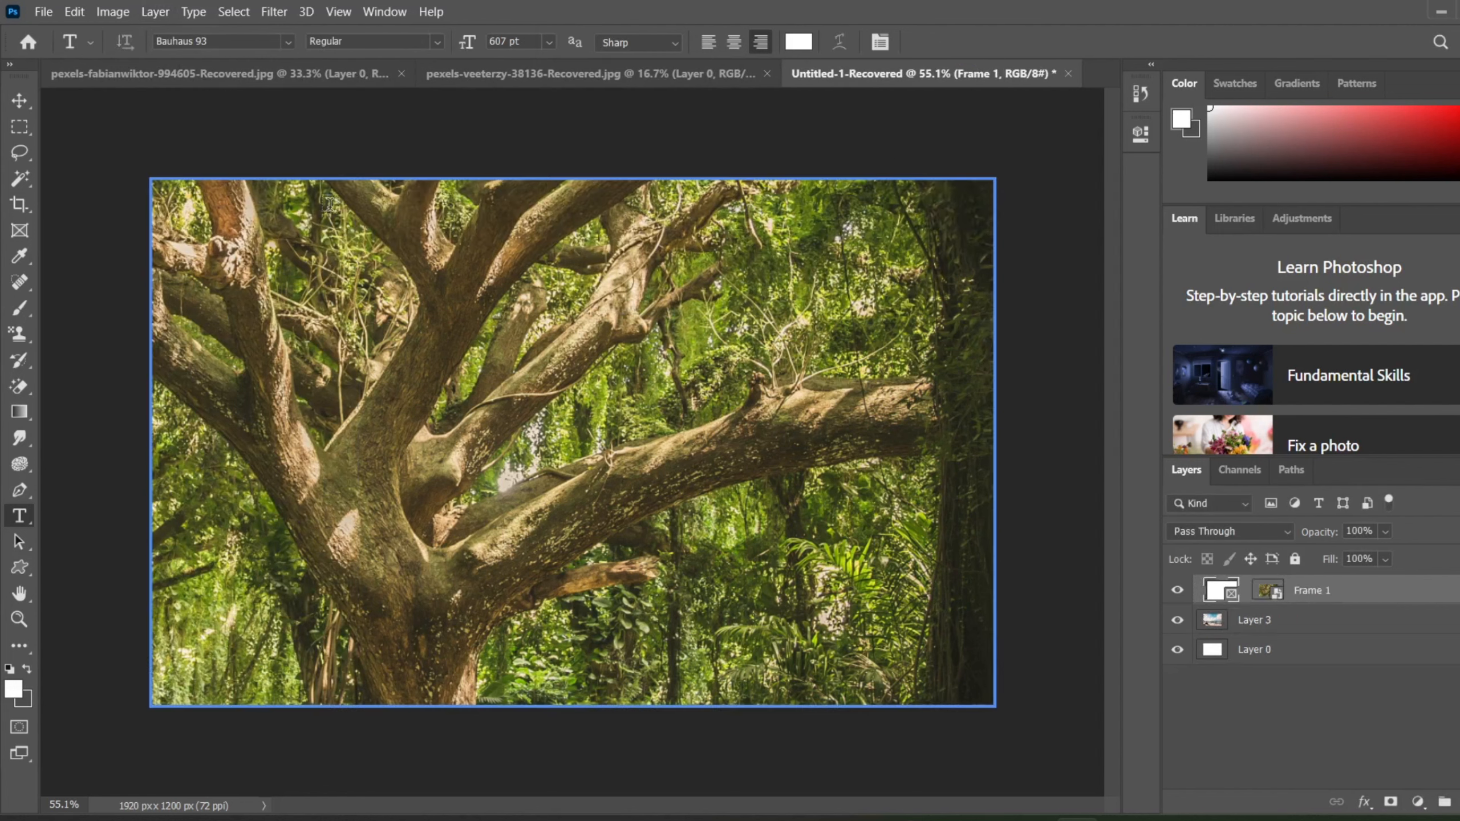
# Step: Shrink Frame 1 toward the canvas's lower-left corner and reposition the tree photo inside it
pyautogui.click(19, 101)
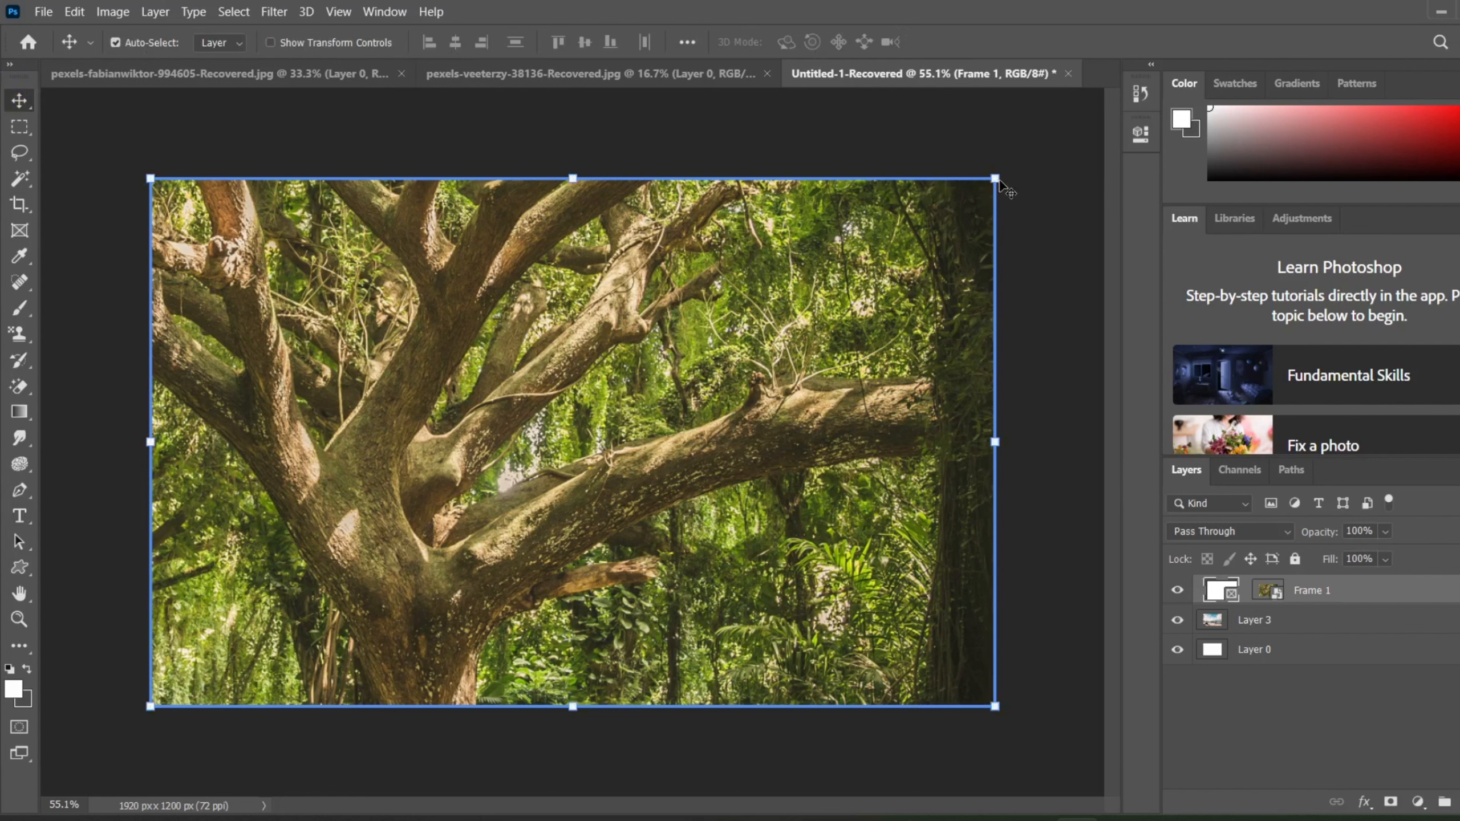
pyautogui.moveTo(995, 180); pyautogui.dragTo(595, 391)
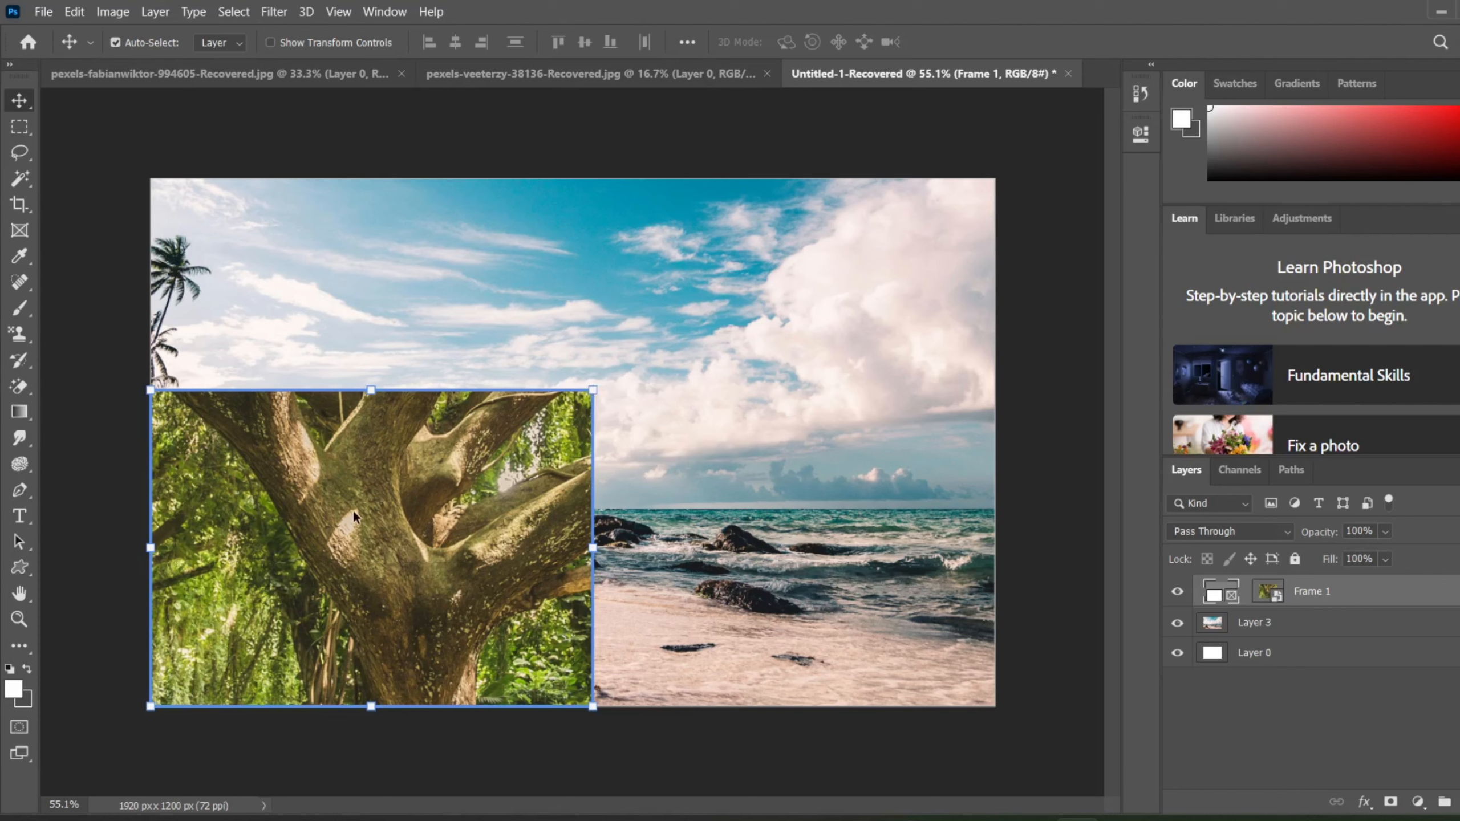
pyautogui.moveTo(352, 509); pyautogui.dragTo(190, 727)
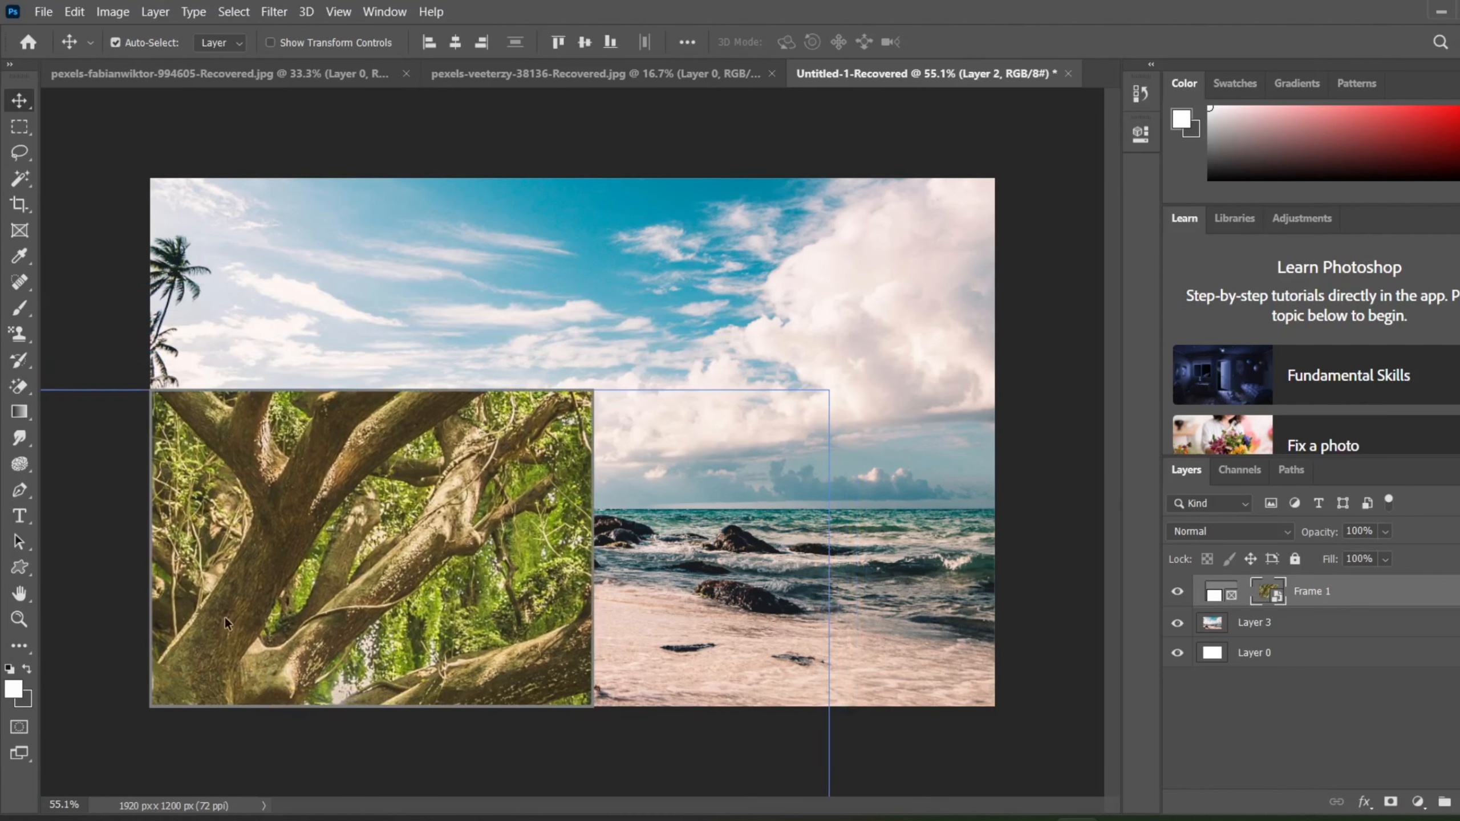
pyautogui.moveTo(411, 603); pyautogui.dragTo(190, 557)
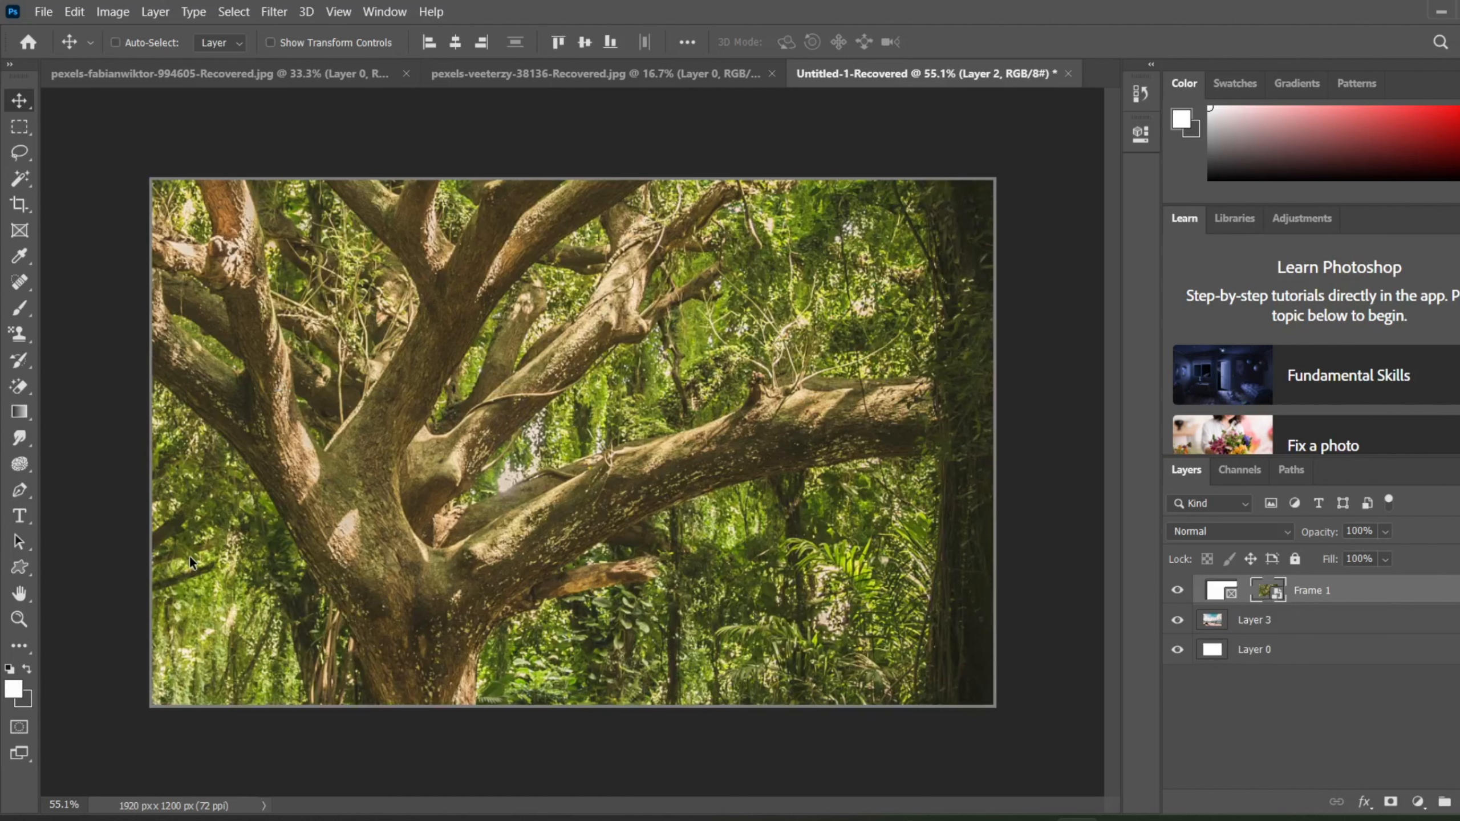
# Step: Undo the photo moves, the frame's resizing and its creation from Layer 2
pyautogui.hotkey('ctrl', 'z')
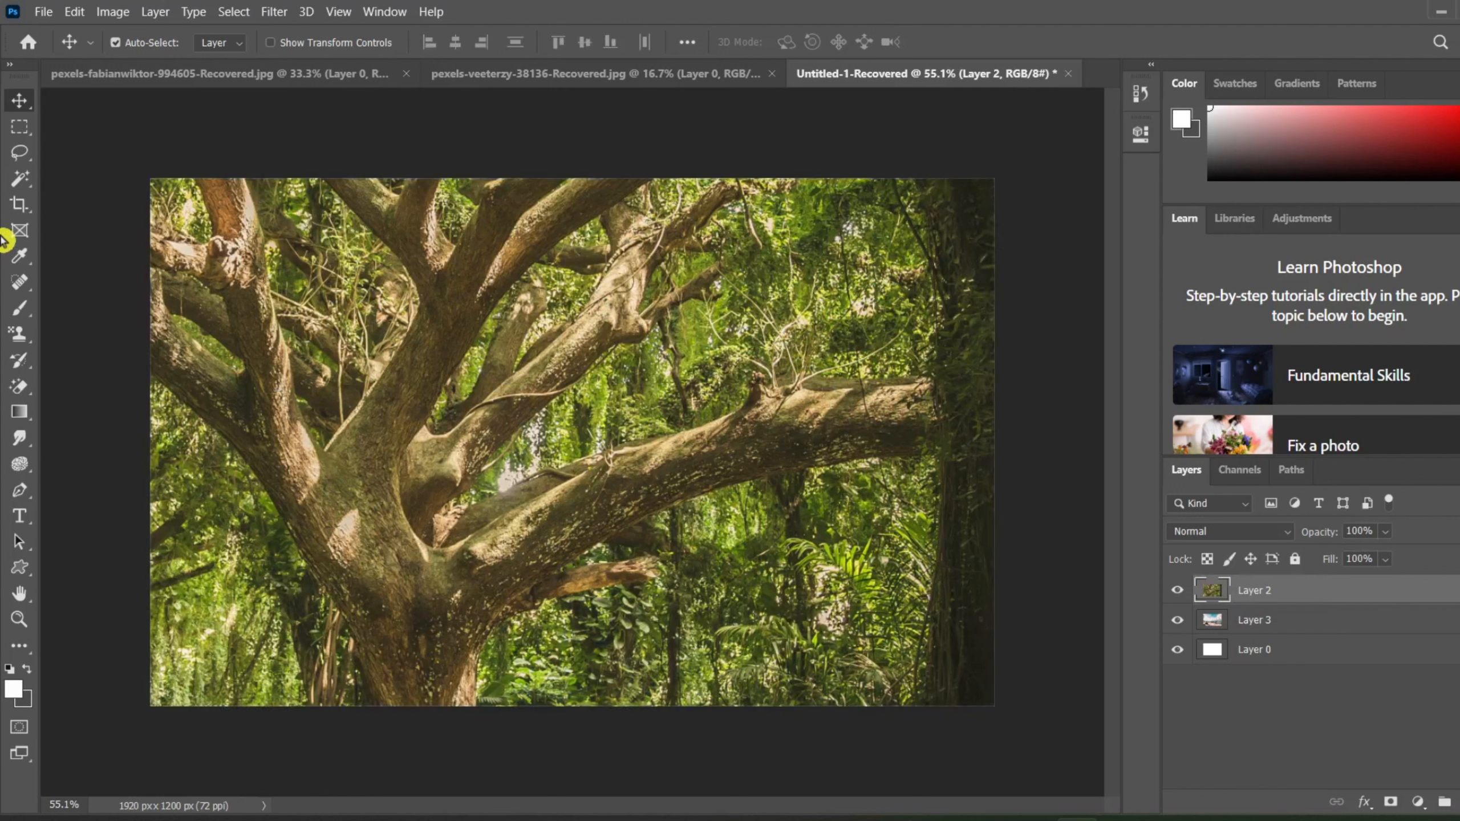
# Step: Duplicate Layer 2, and duplicate the resulting copy once more
pyautogui.click(160, 17)
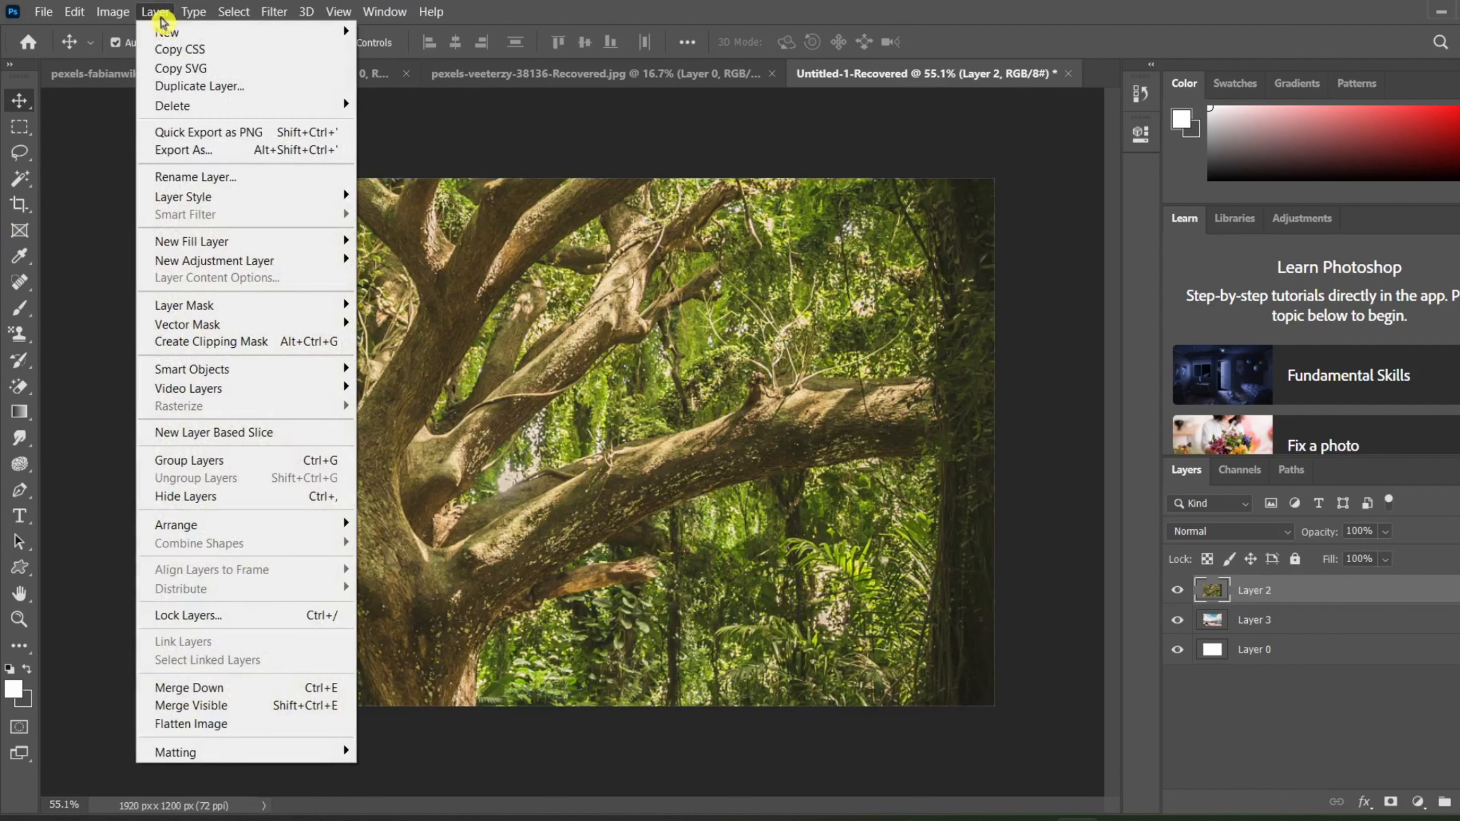
pyautogui.moveTo(179, 32)
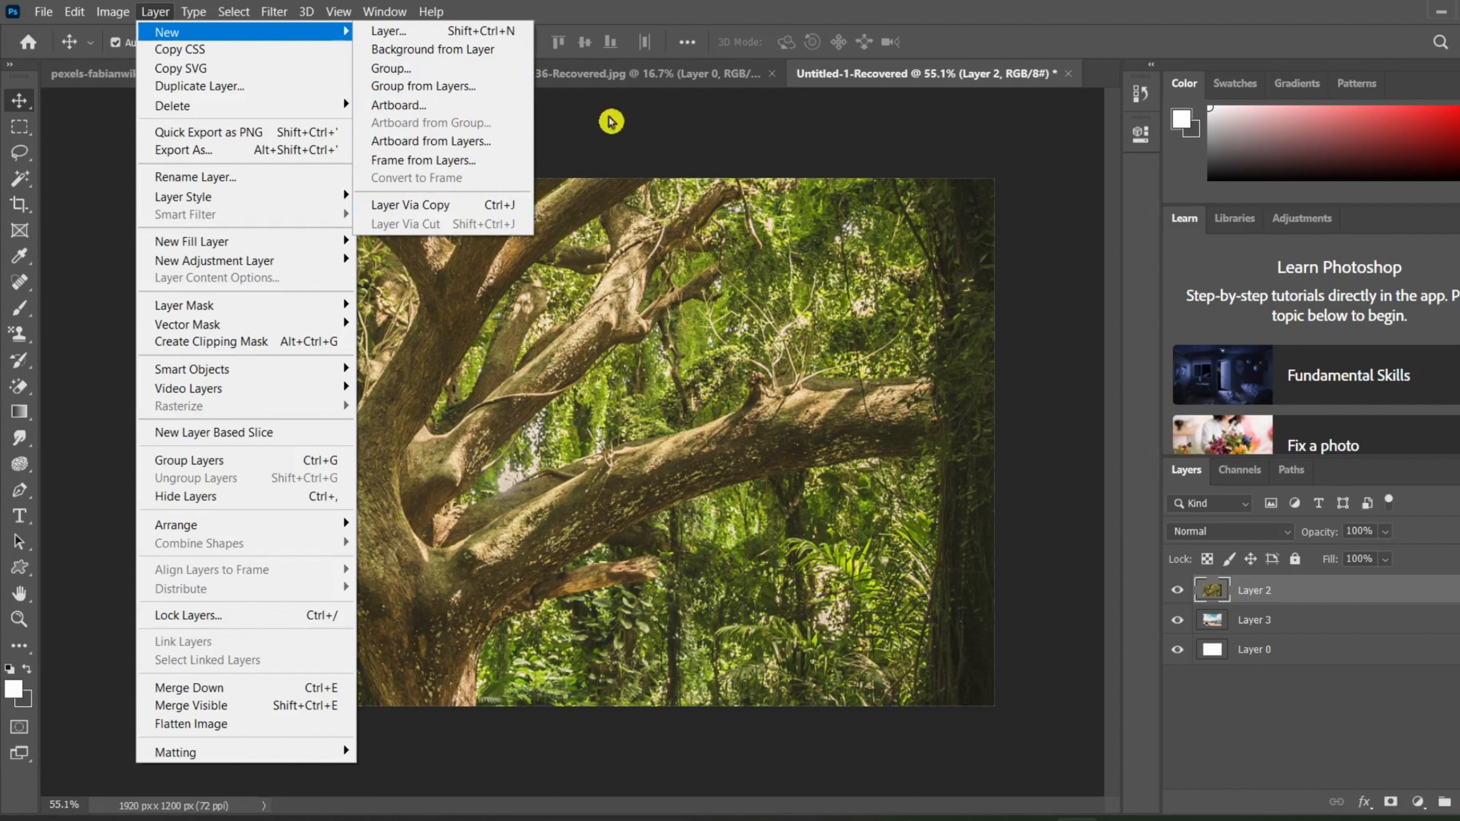
pyautogui.click(656, 107)
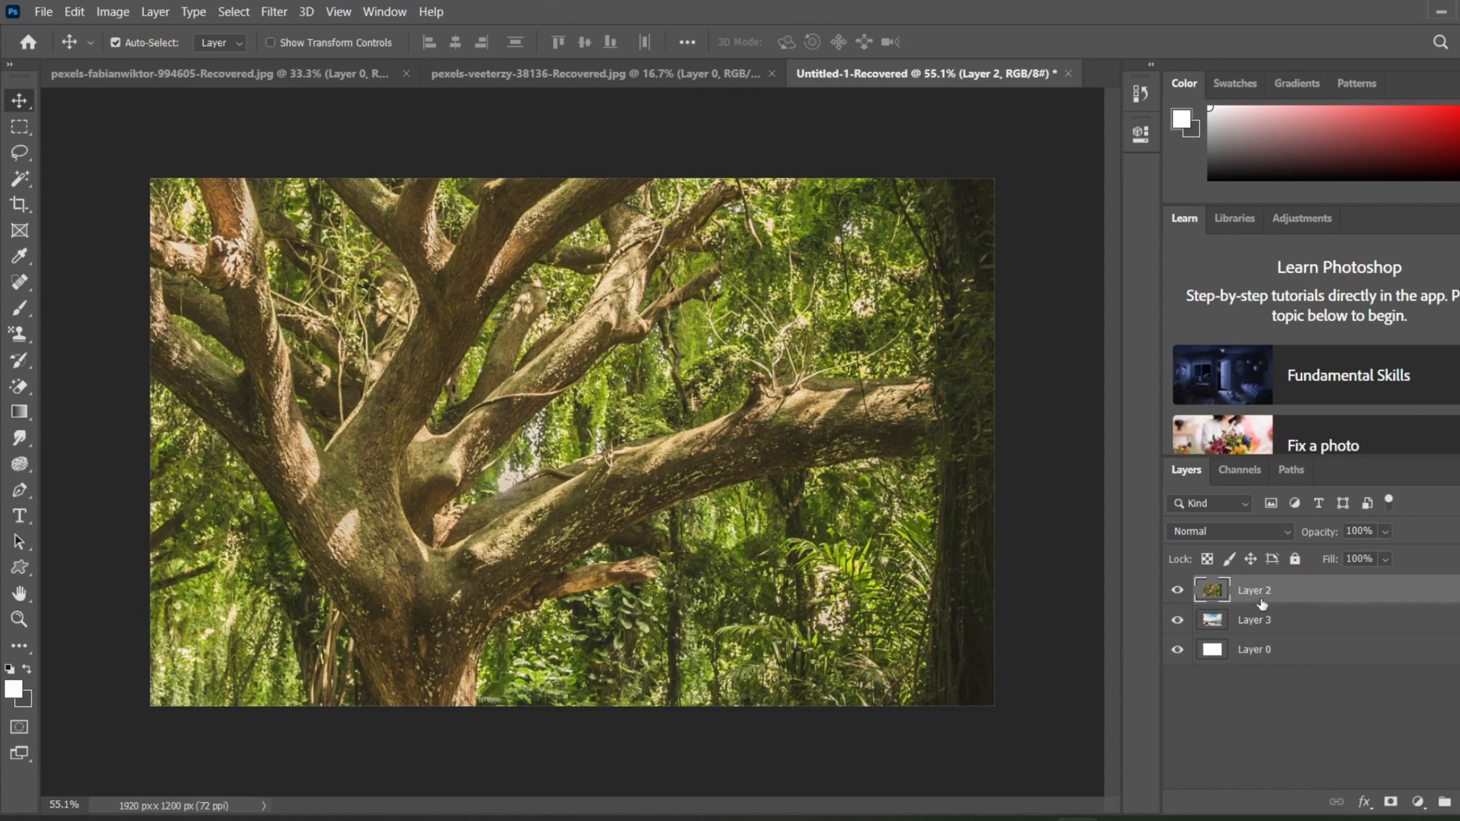
pyautogui.hotkey('ctrl', 'j')
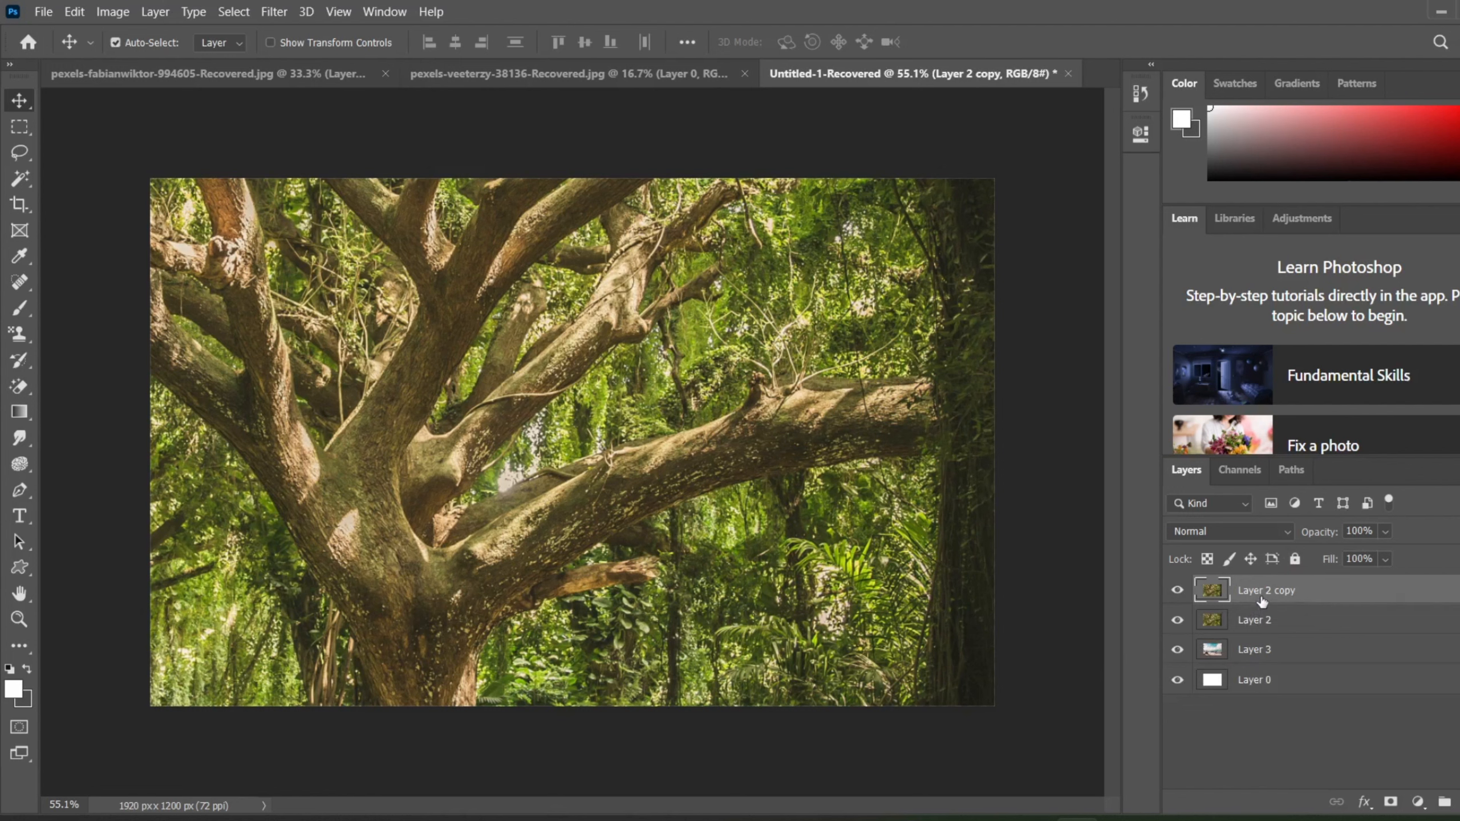
pyautogui.press('ctrl')
pyautogui.hotkey('ctrl', 'j')
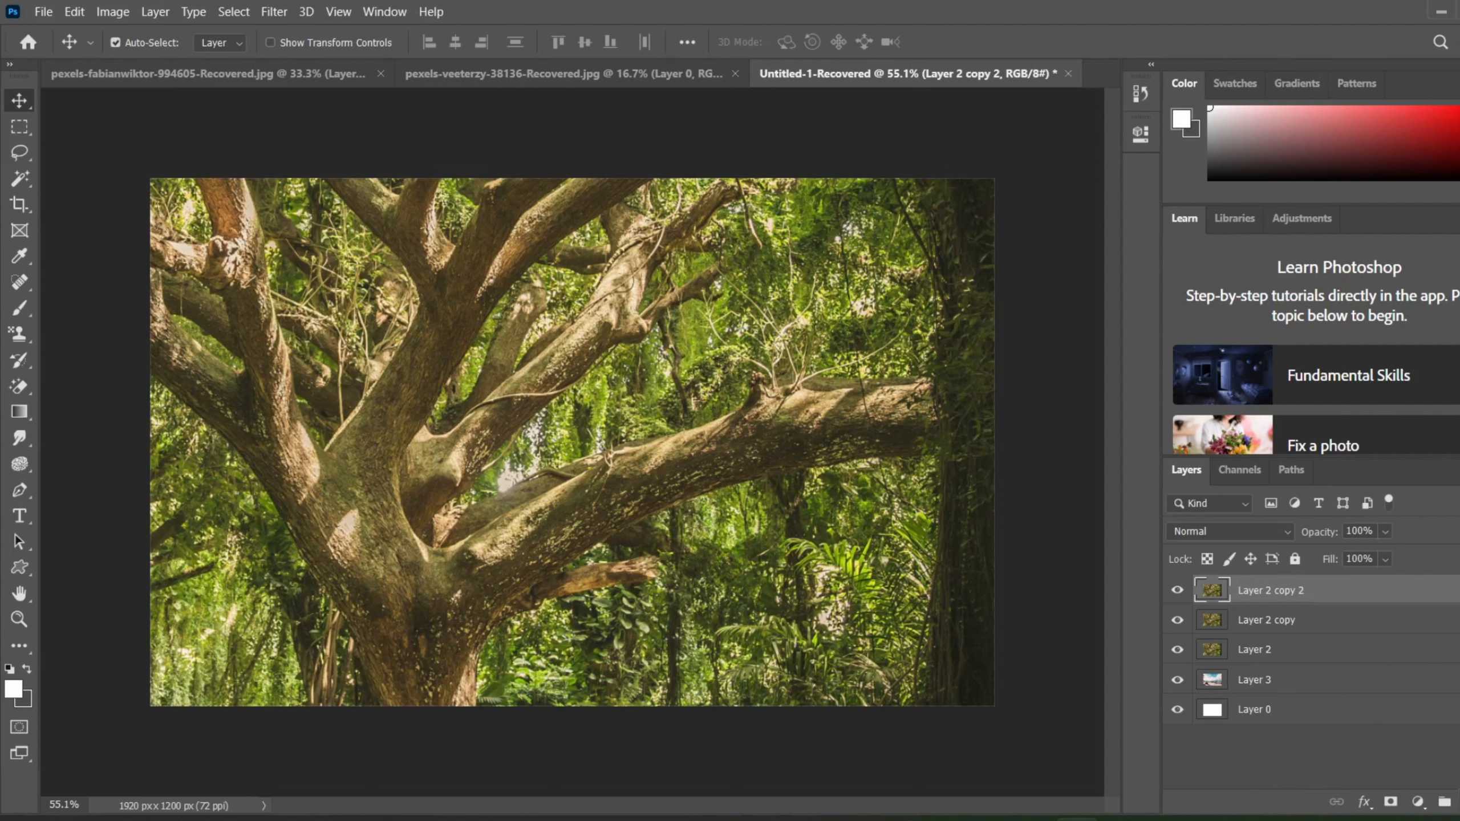
# Step: Add a new empty layer at the top of the layer stack and delete it
pyautogui.click(1459, 802)
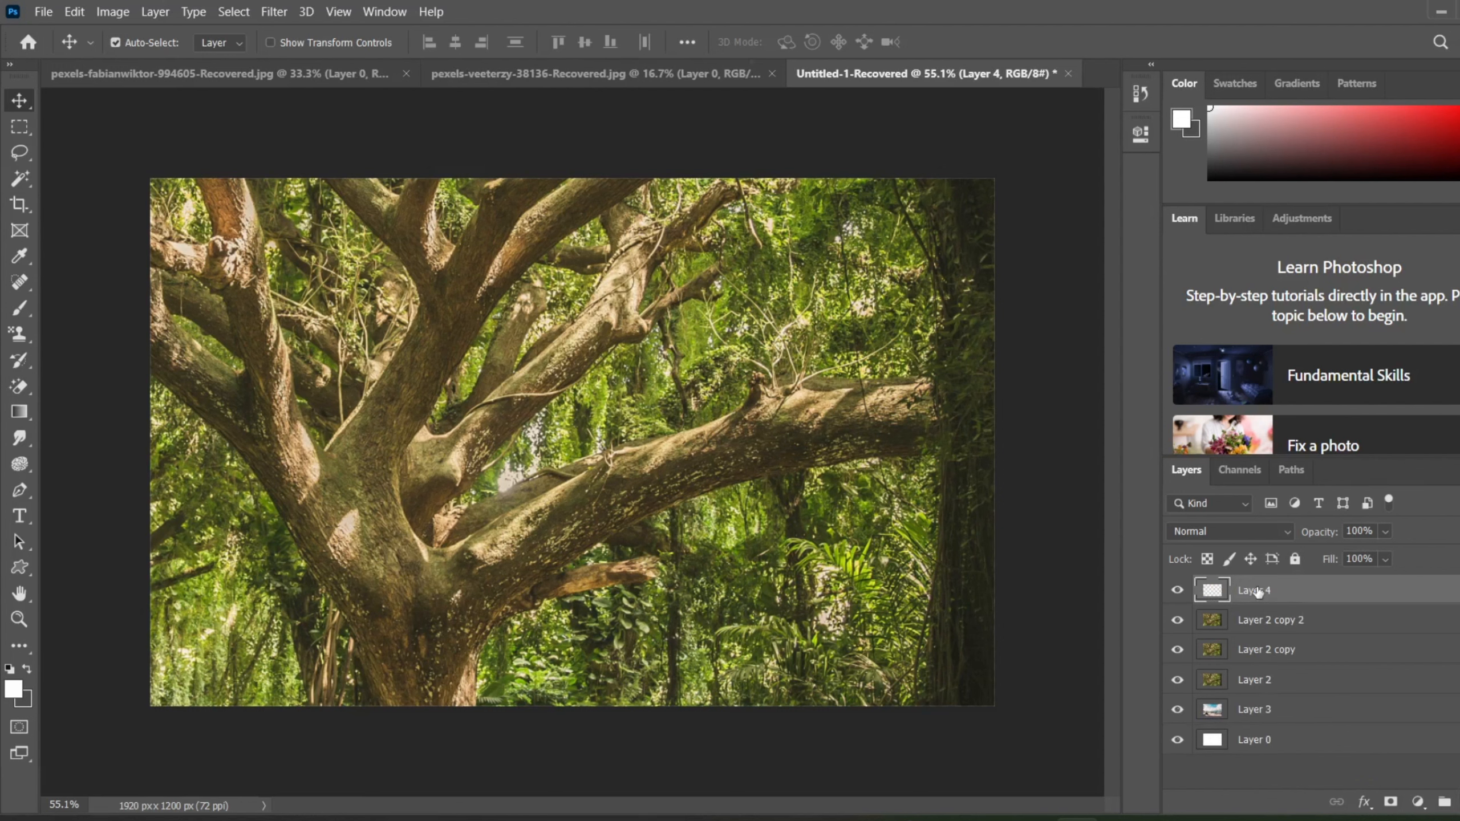
pyautogui.press('Delete')
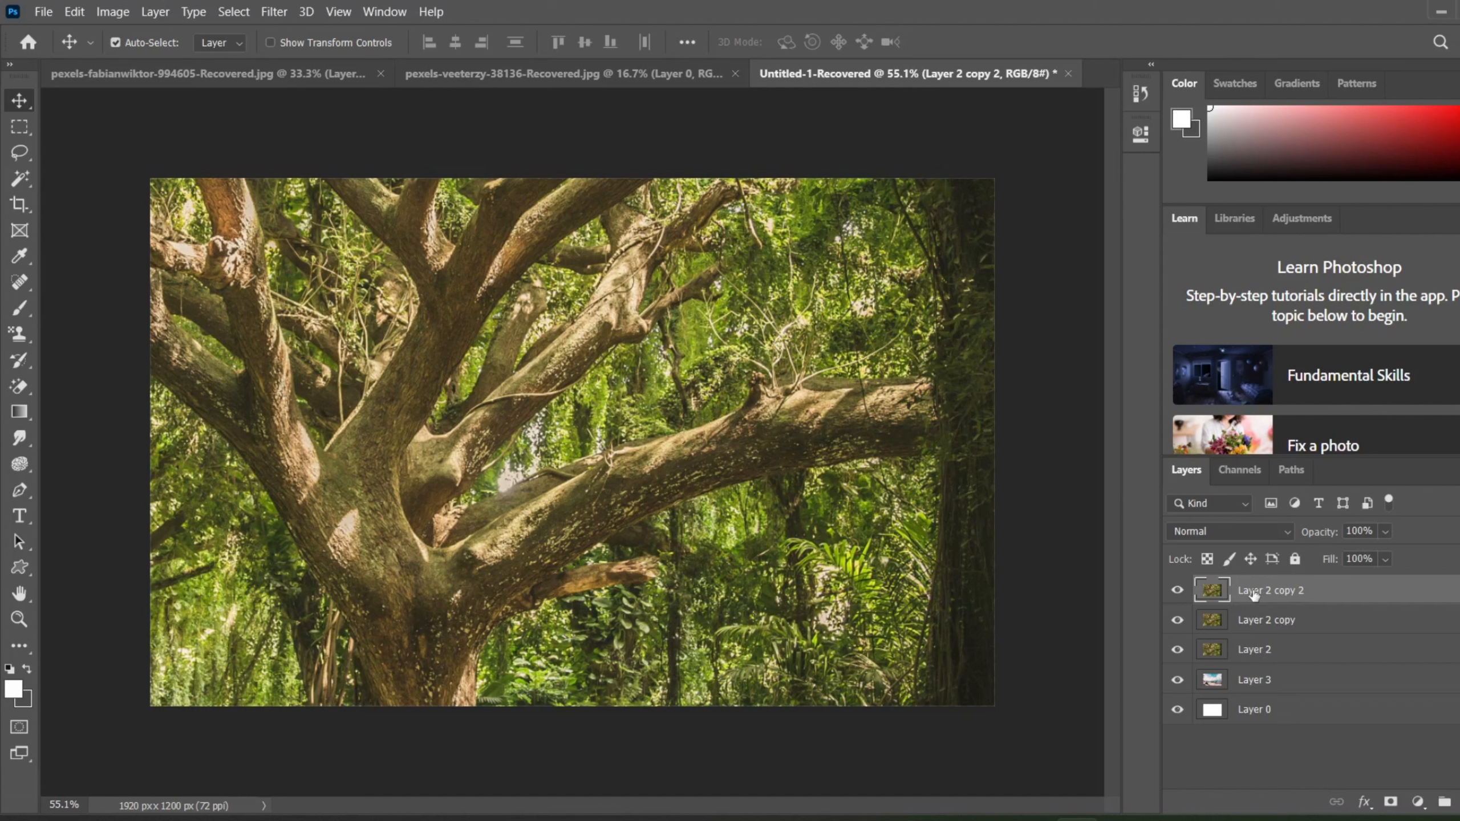
# Step: Rename the topmost layer, Layer 2 copy 2, as "tree"
pyautogui.doubleClick(1279, 593)
pyautogui.press('BackSpace')
pyautogui.write('tree')
# Step: Rename Layer 2 copy as "layer 4" and give it the Violet color label
pyautogui.doubleClick(1260, 621)
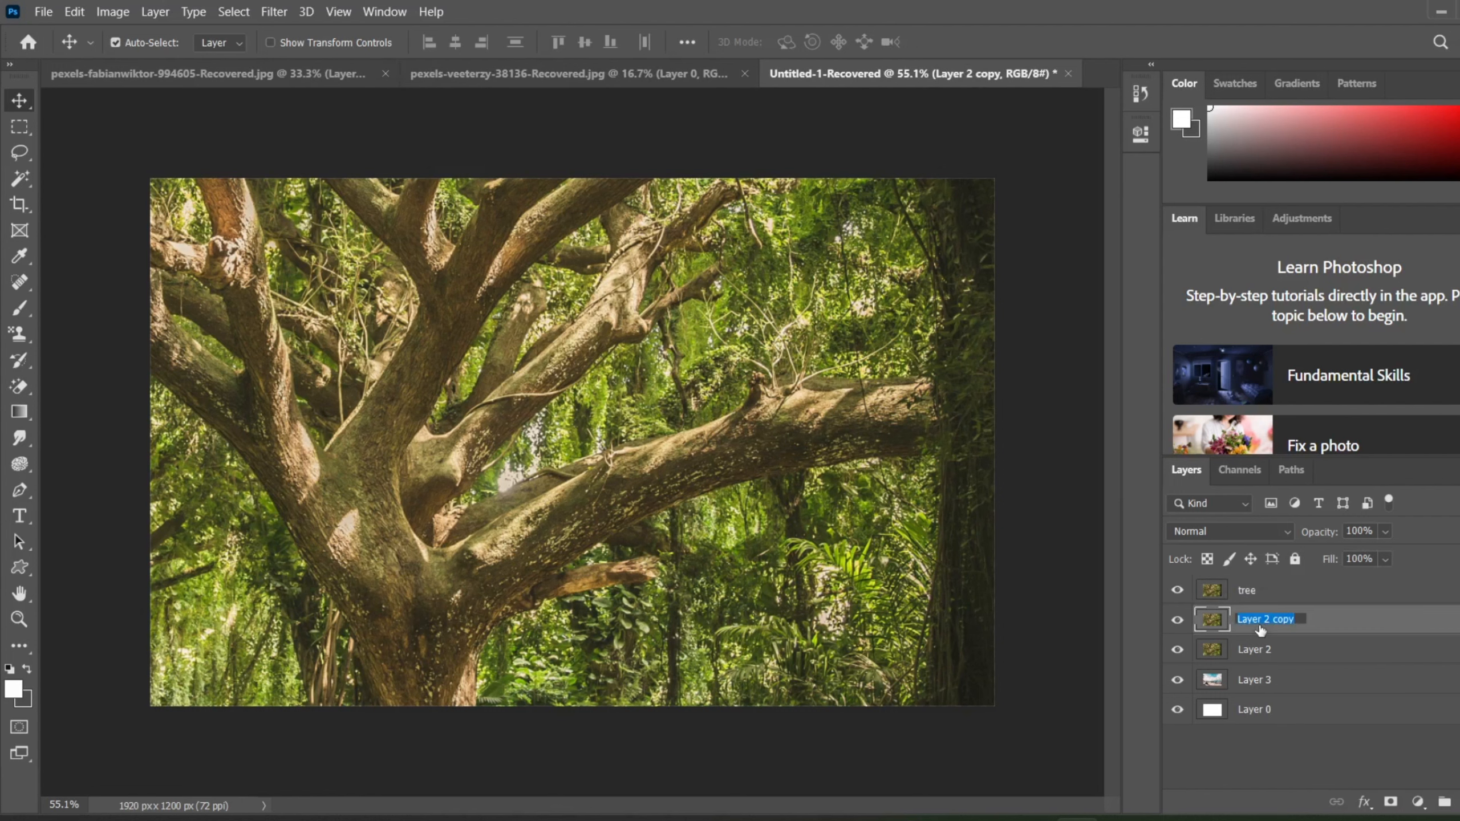
pyautogui.press('BackSpace')
pyautogui.write('layer 5')
pyautogui.press('BackSpace')
pyautogui.write('4')
pyautogui.press('Return')
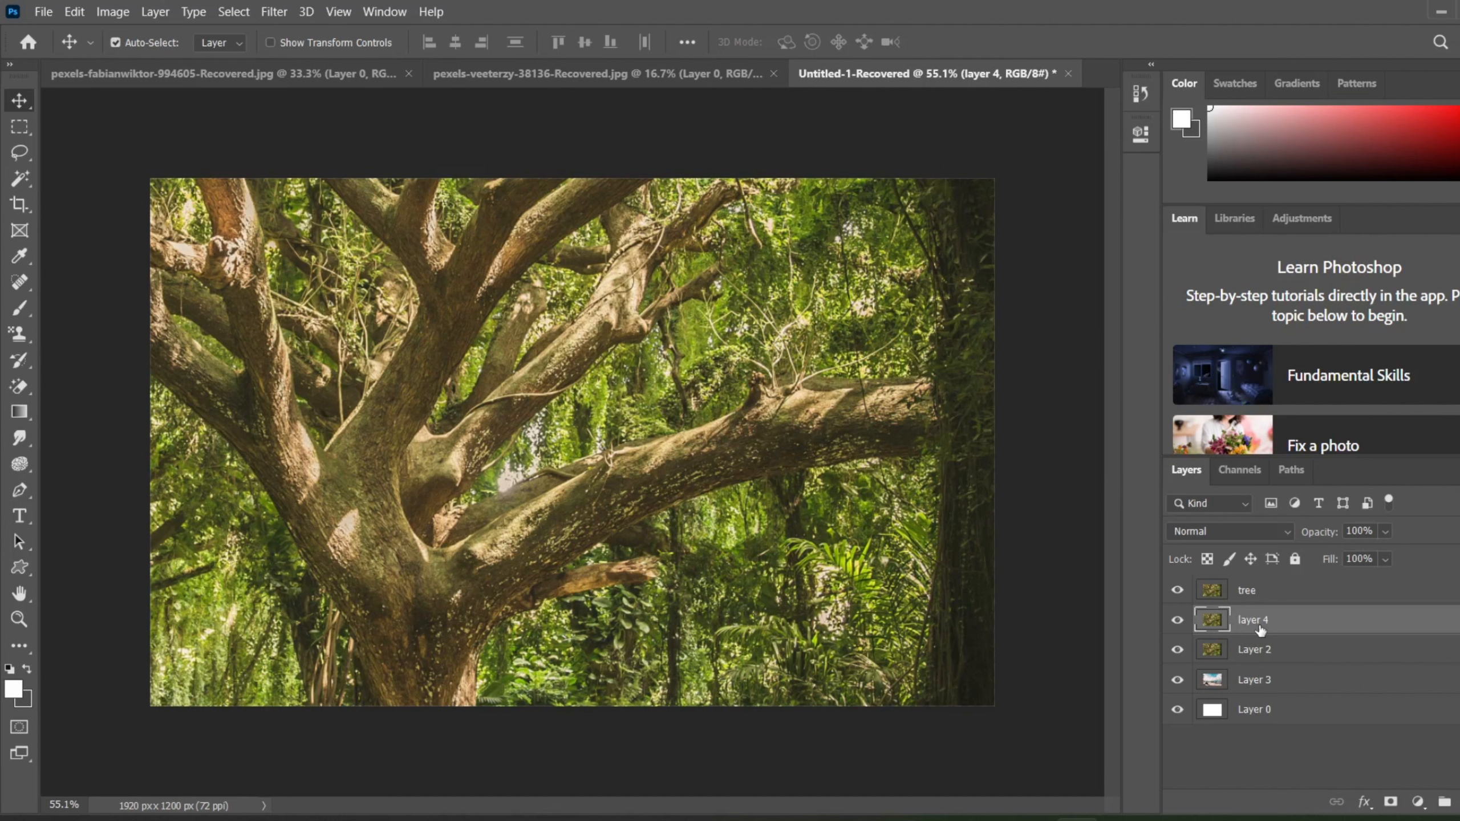
pyautogui.rightClick(1258, 631)
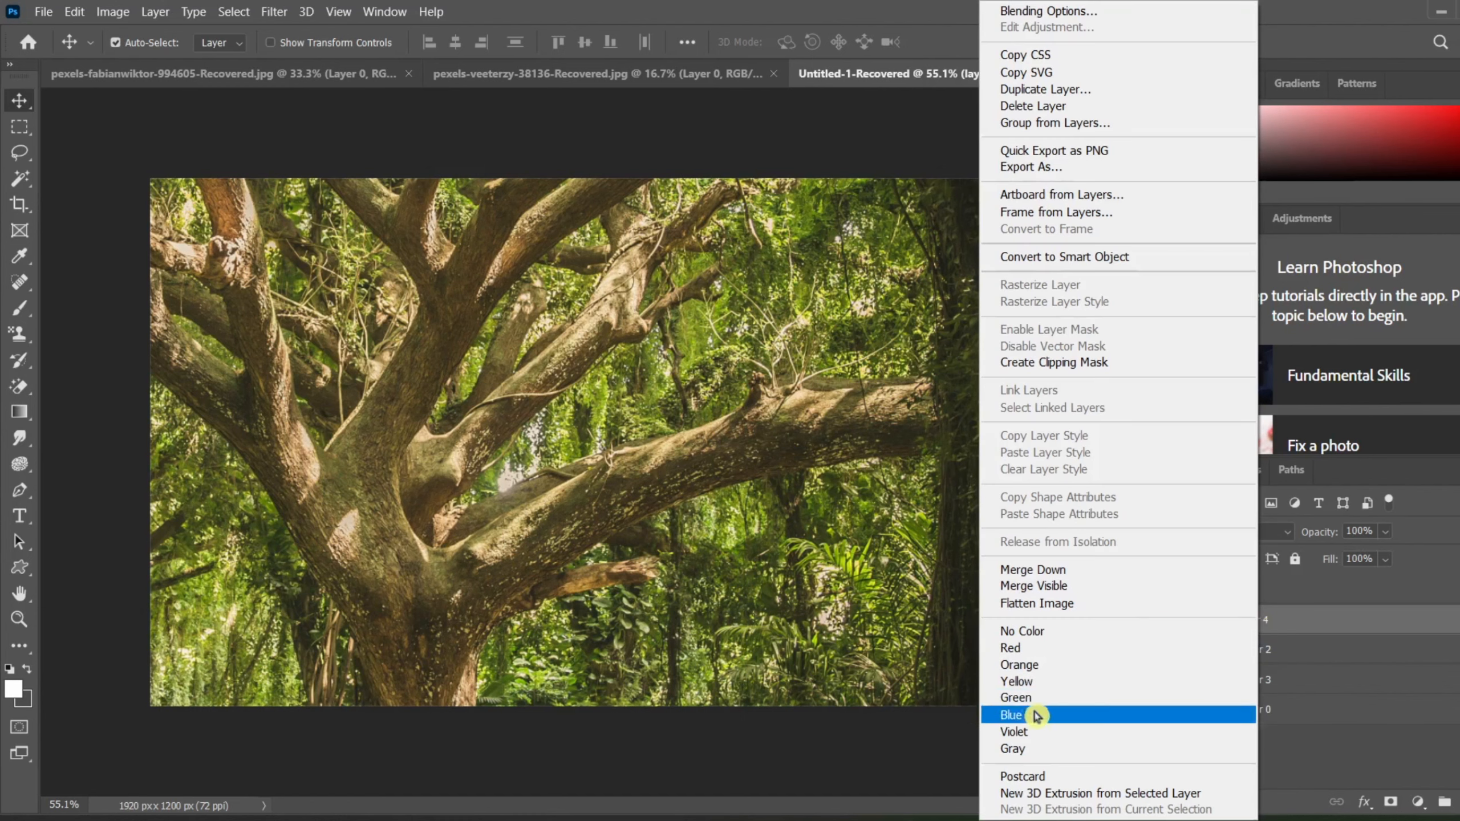
pyautogui.click(1029, 732)
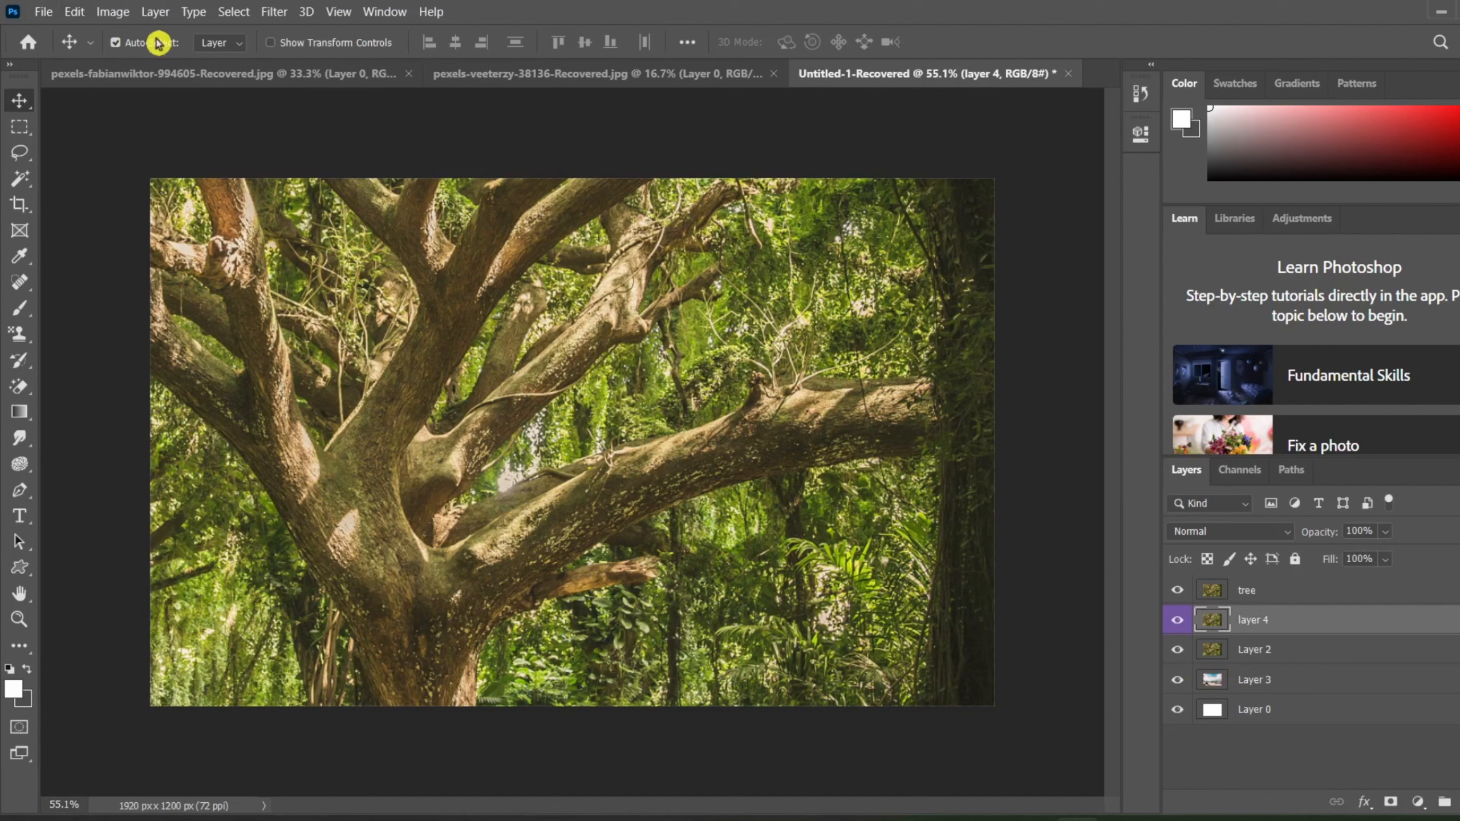
pyautogui.click(153, 16)
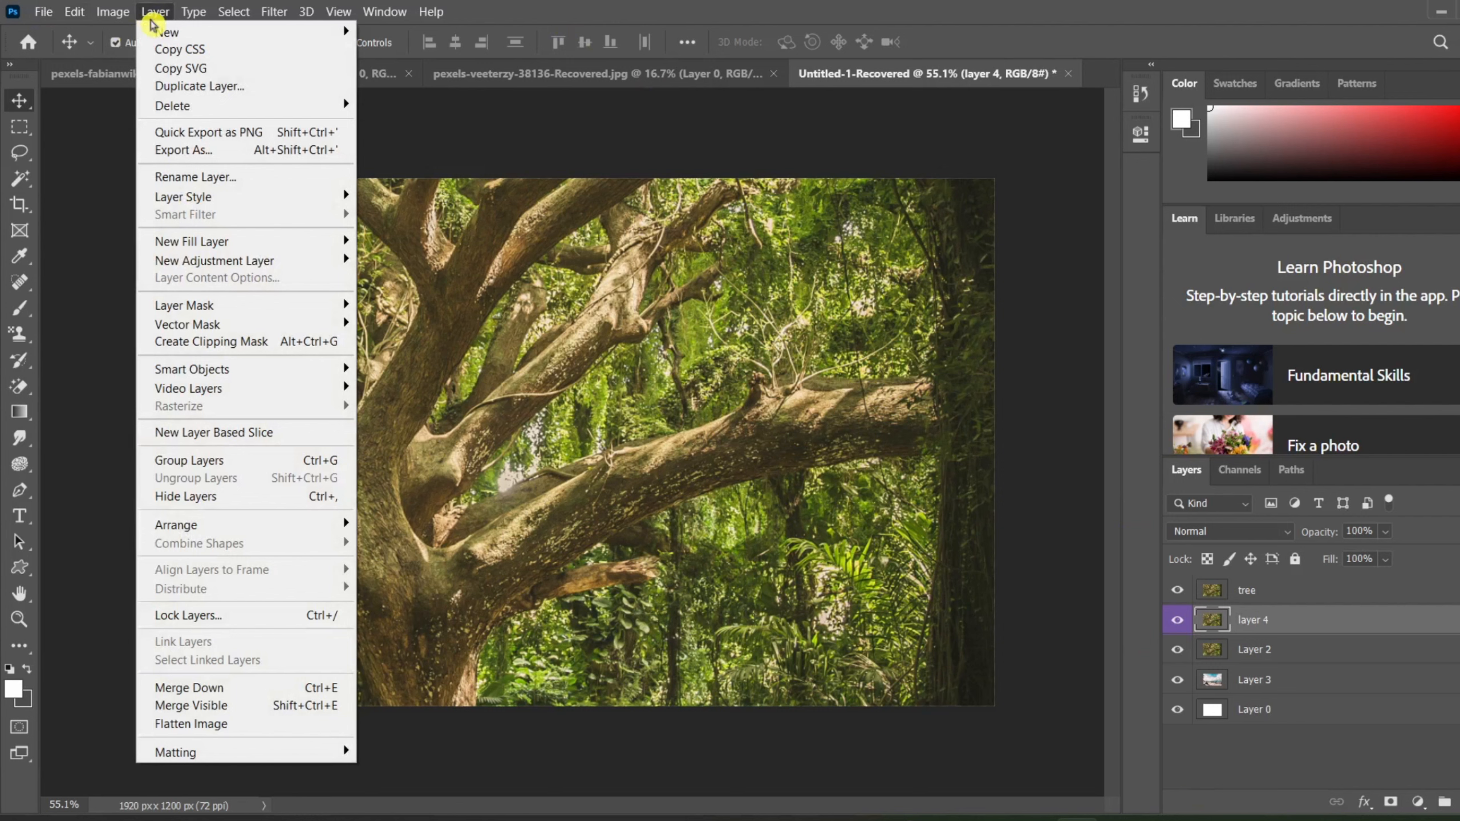
pyautogui.moveTo(215, 32)
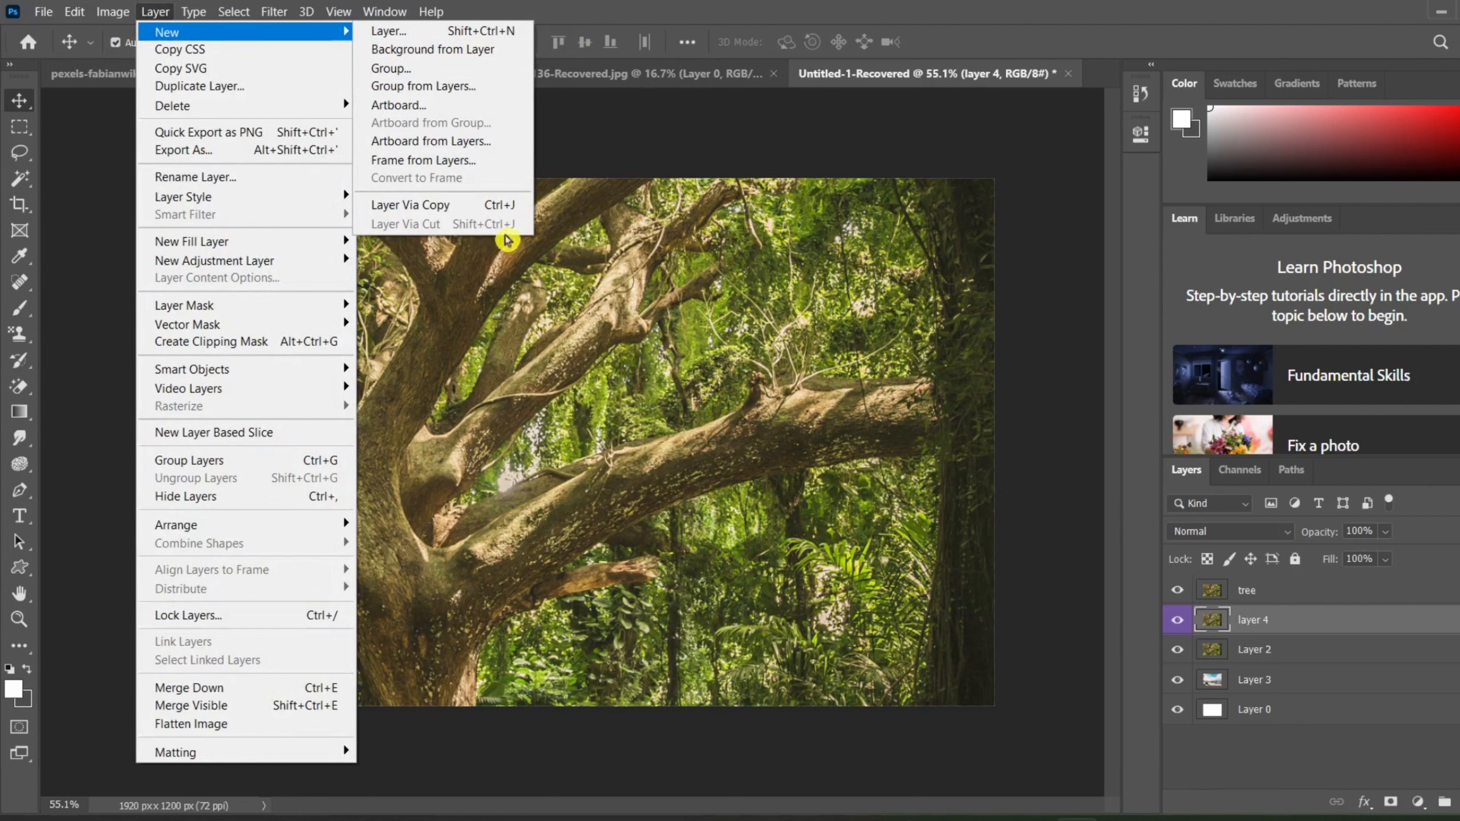
pyautogui.click(1039, 329)
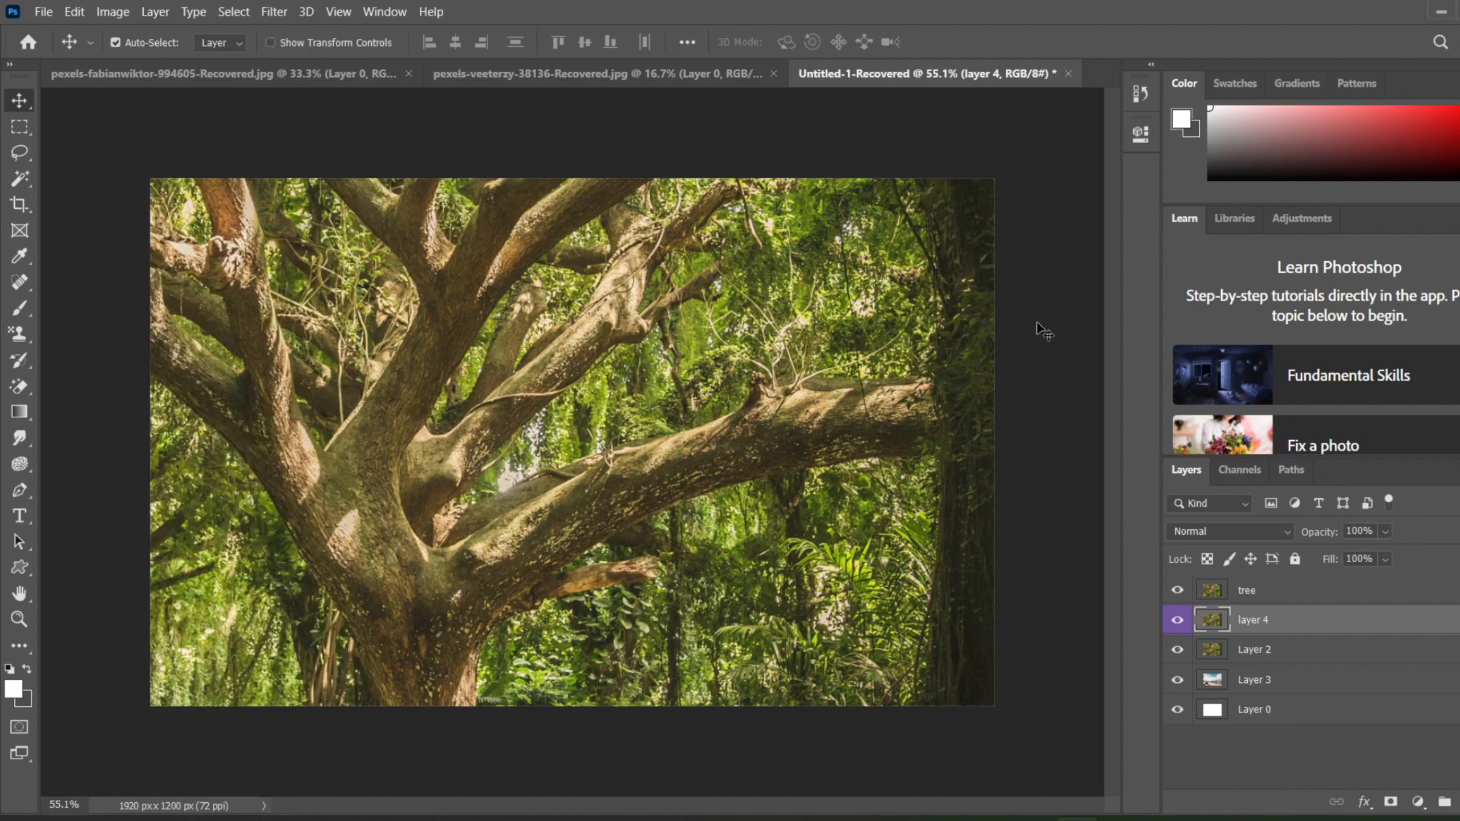
# Step: Copy the CSS of layer 4
pyautogui.press('ctrl')
pyautogui.click(106, 11)
pyautogui.moveTo(155, 12)
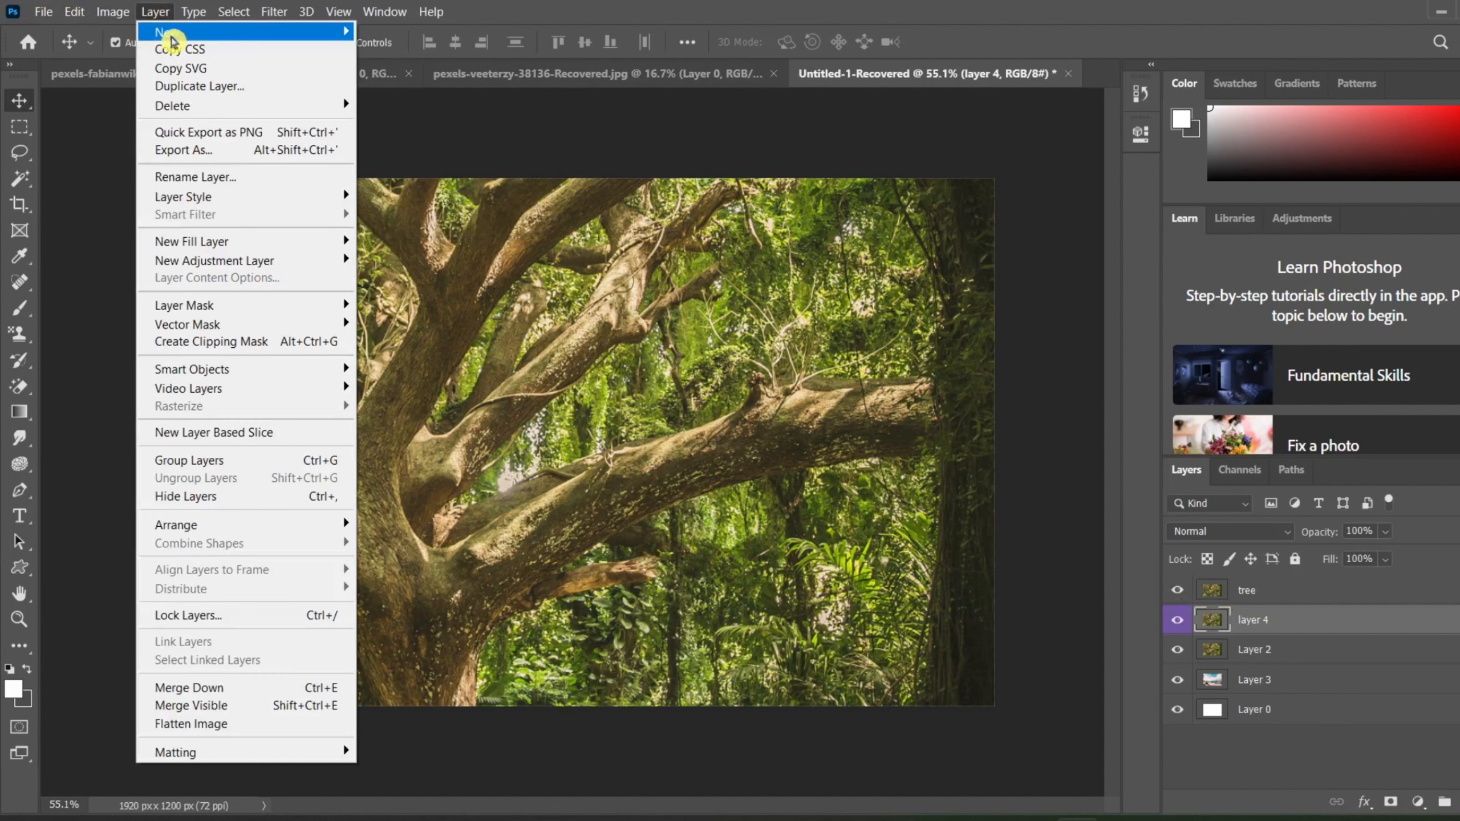
pyautogui.moveTo(172, 43)
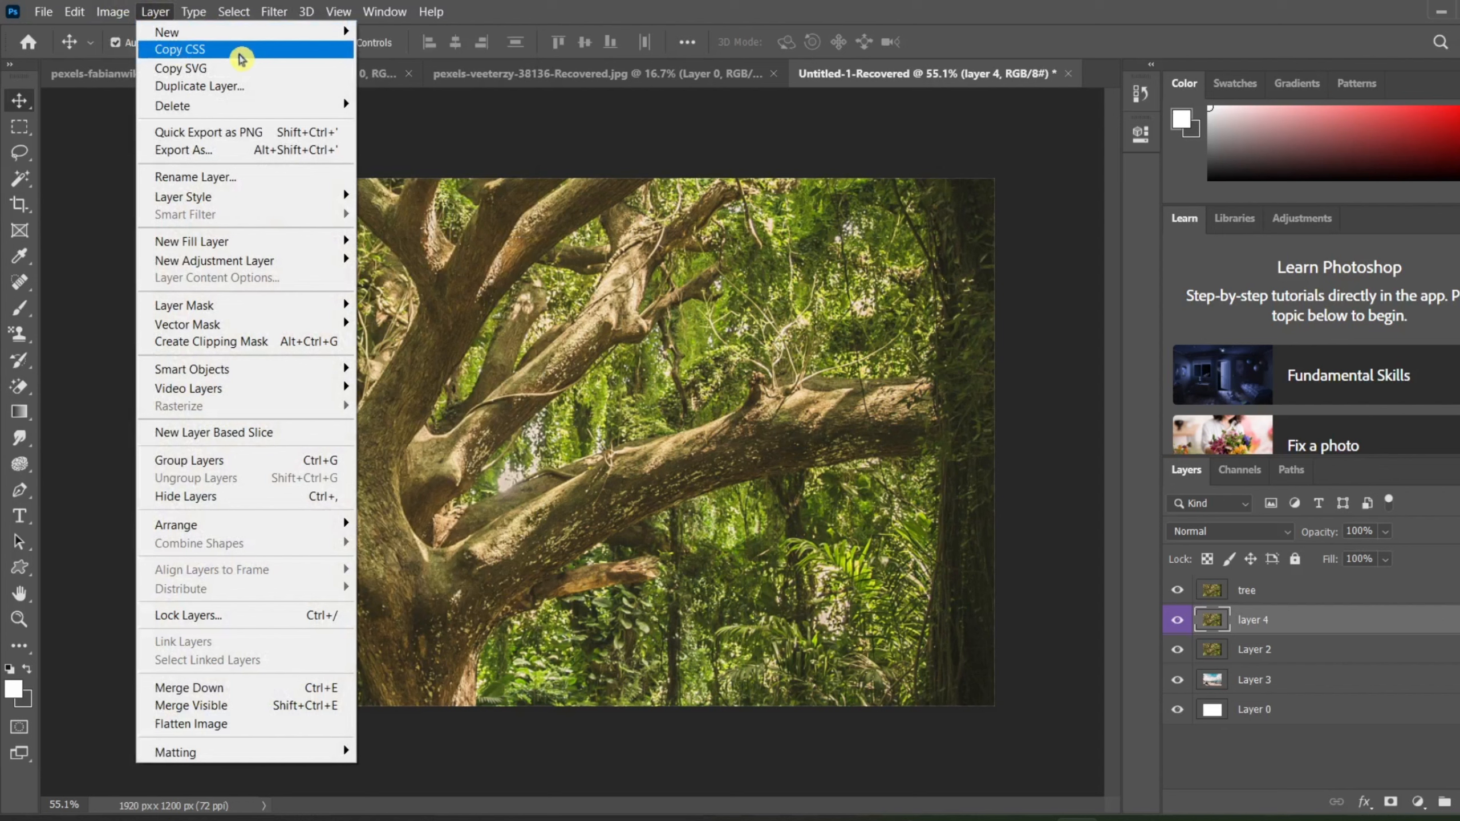
pyautogui.click(240, 57)
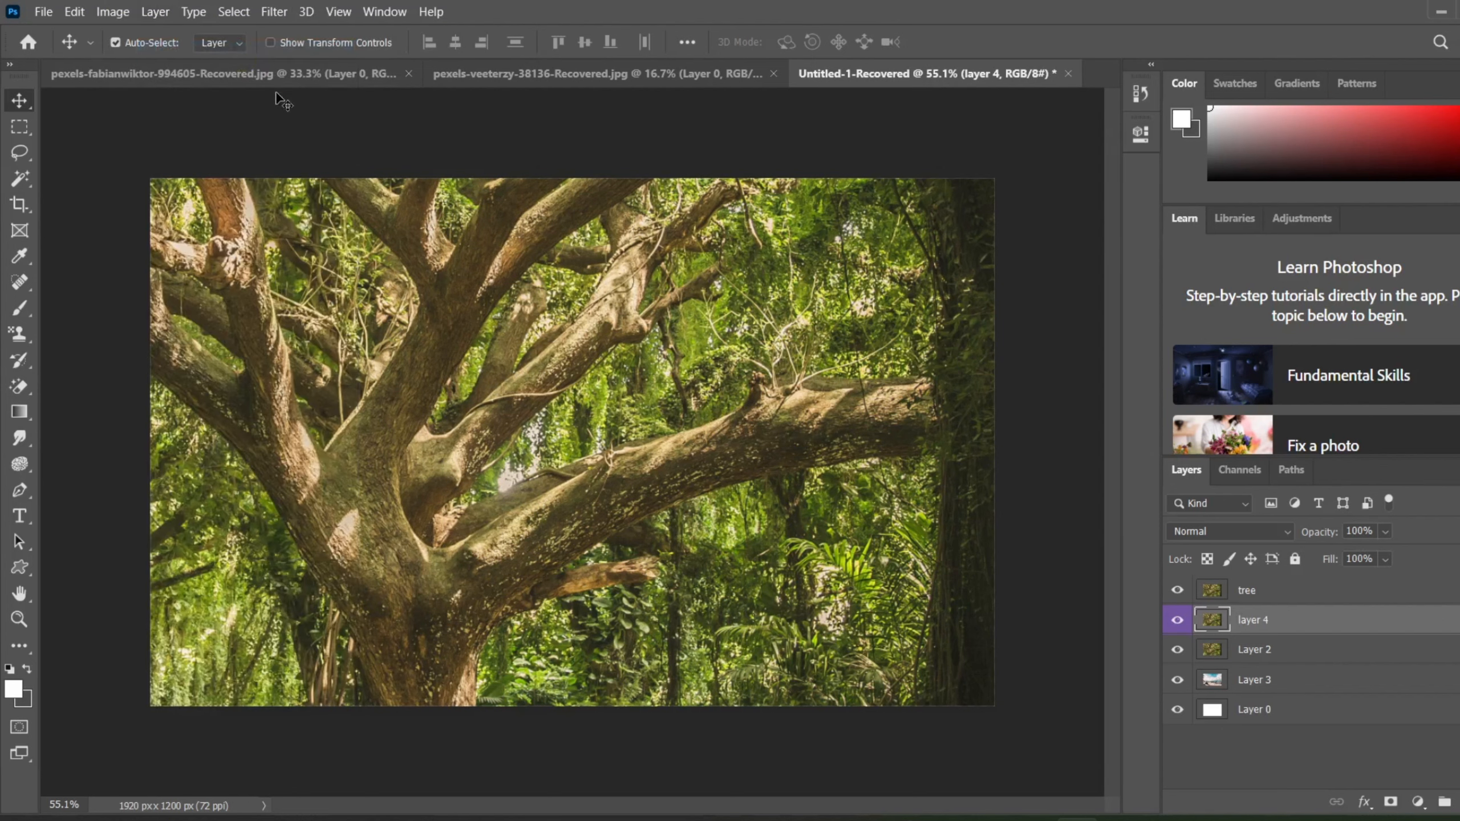
pyautogui.click(154, 13)
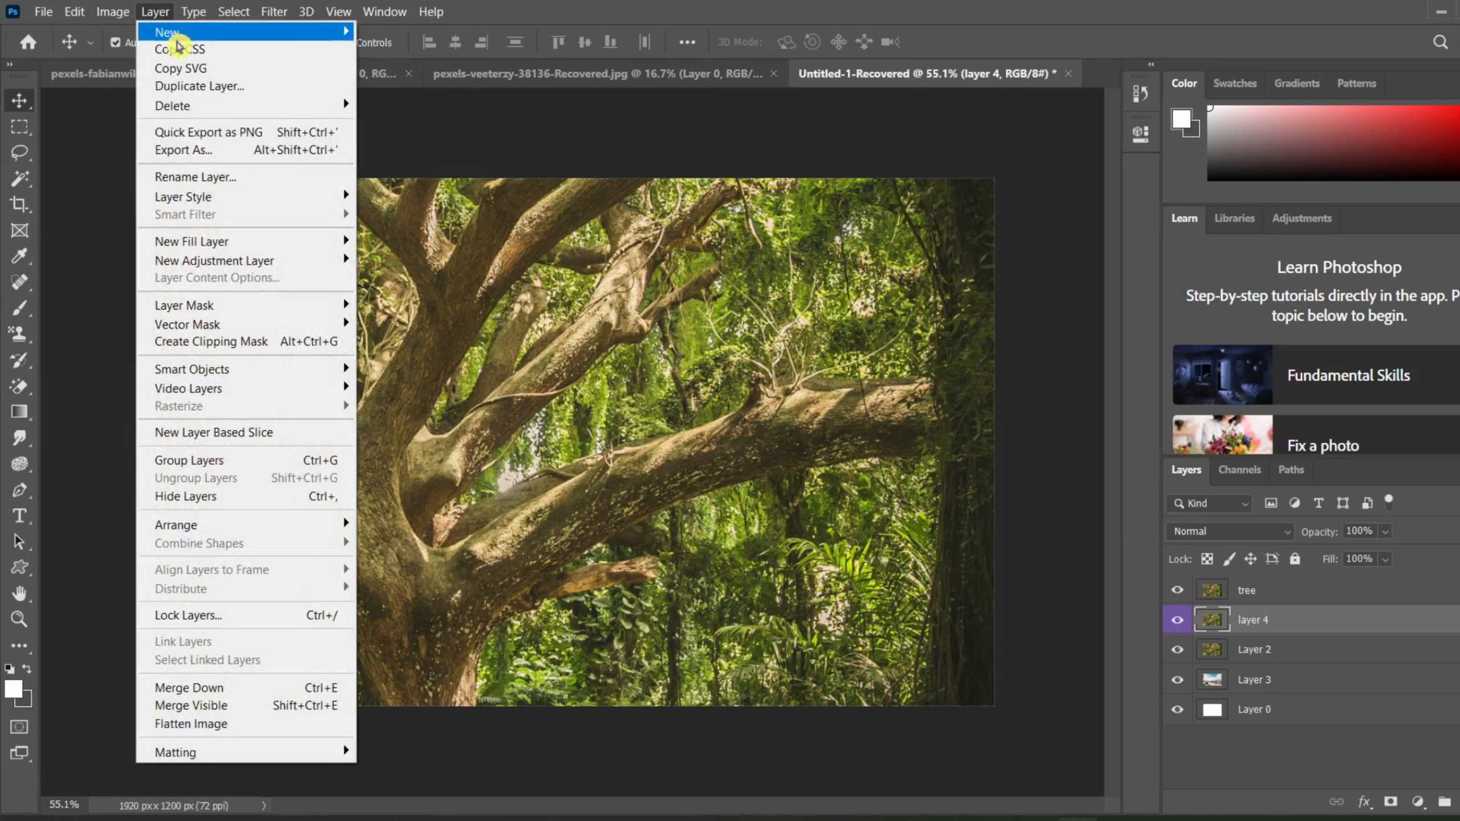
pyautogui.click(195, 49)
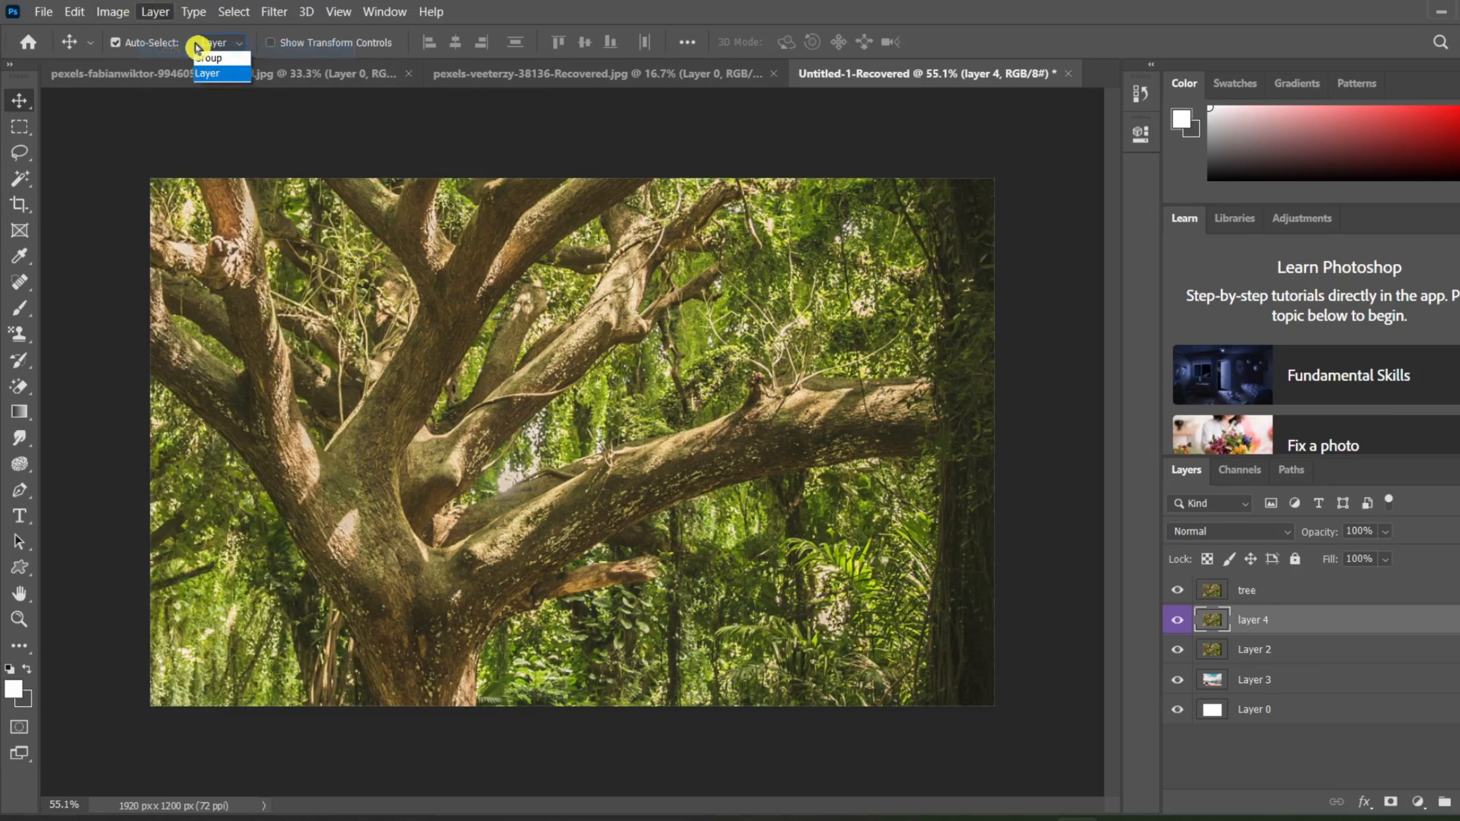
pyautogui.click(196, 45)
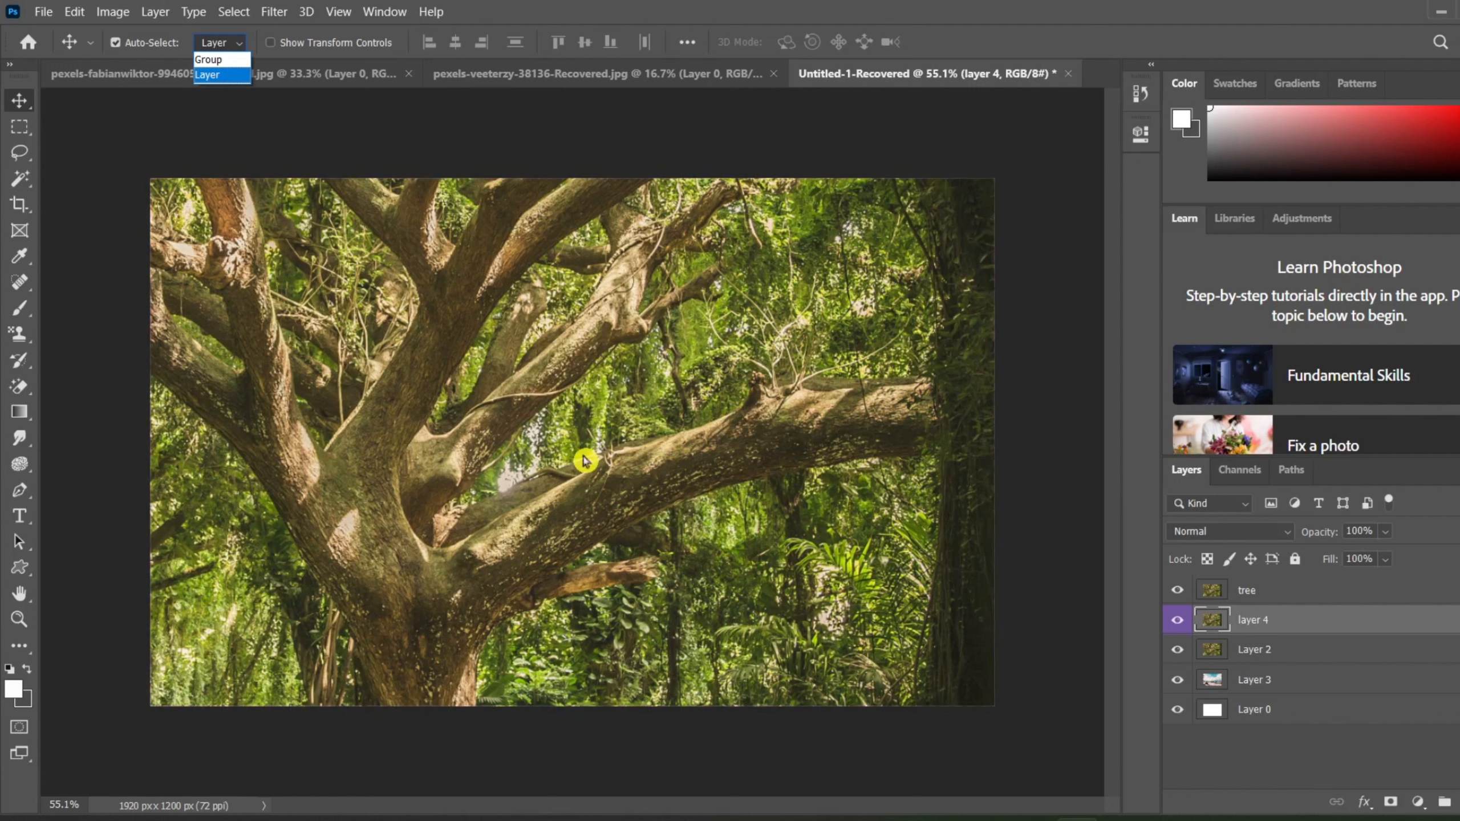
pyautogui.click(296, 137)
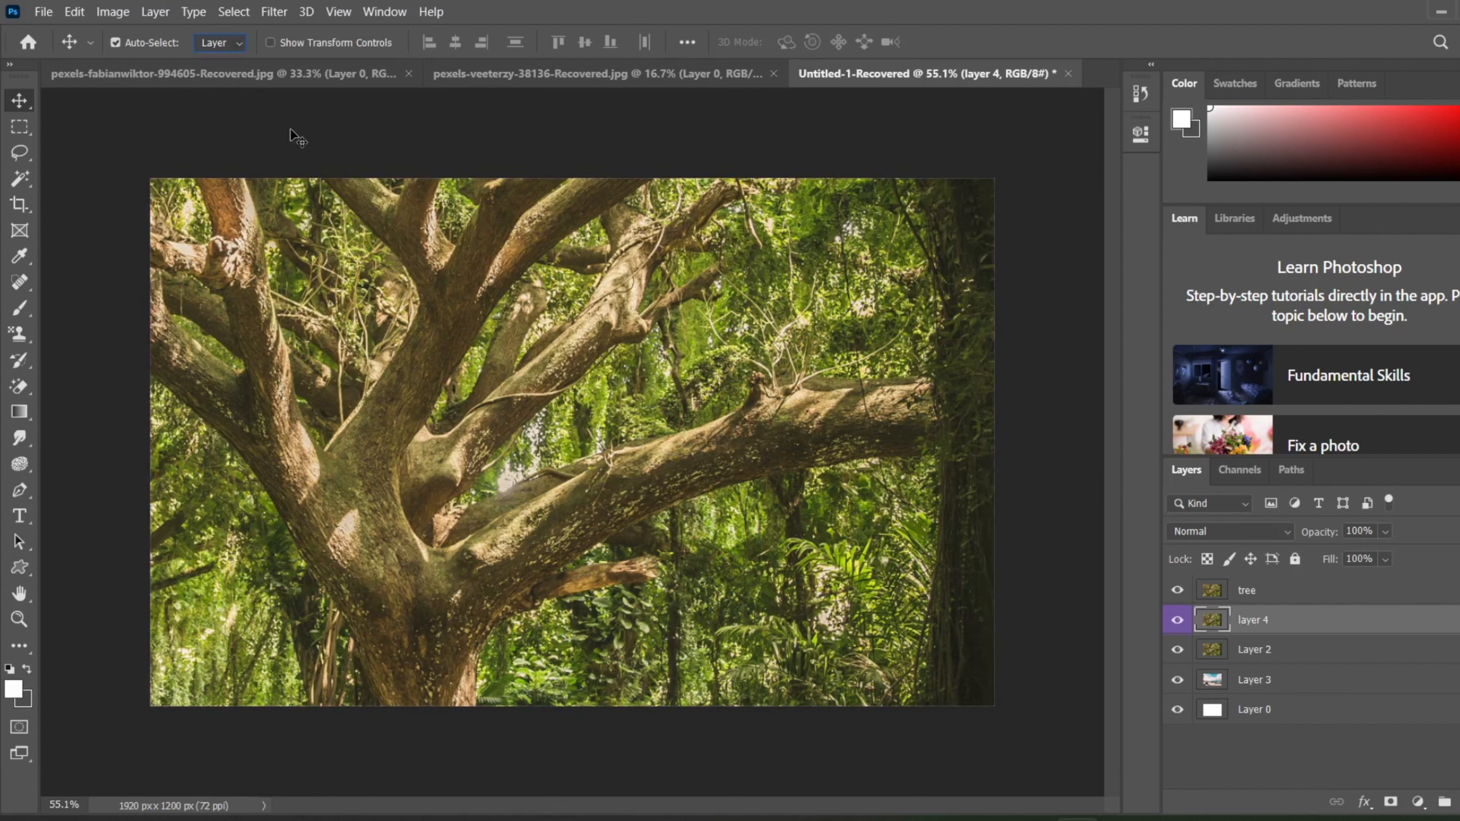
# Step: Move the beach photo in the pexels-fabianwiktor document so it fills the canvas, and return to the Untitled-1 document
pyautogui.click(284, 78)
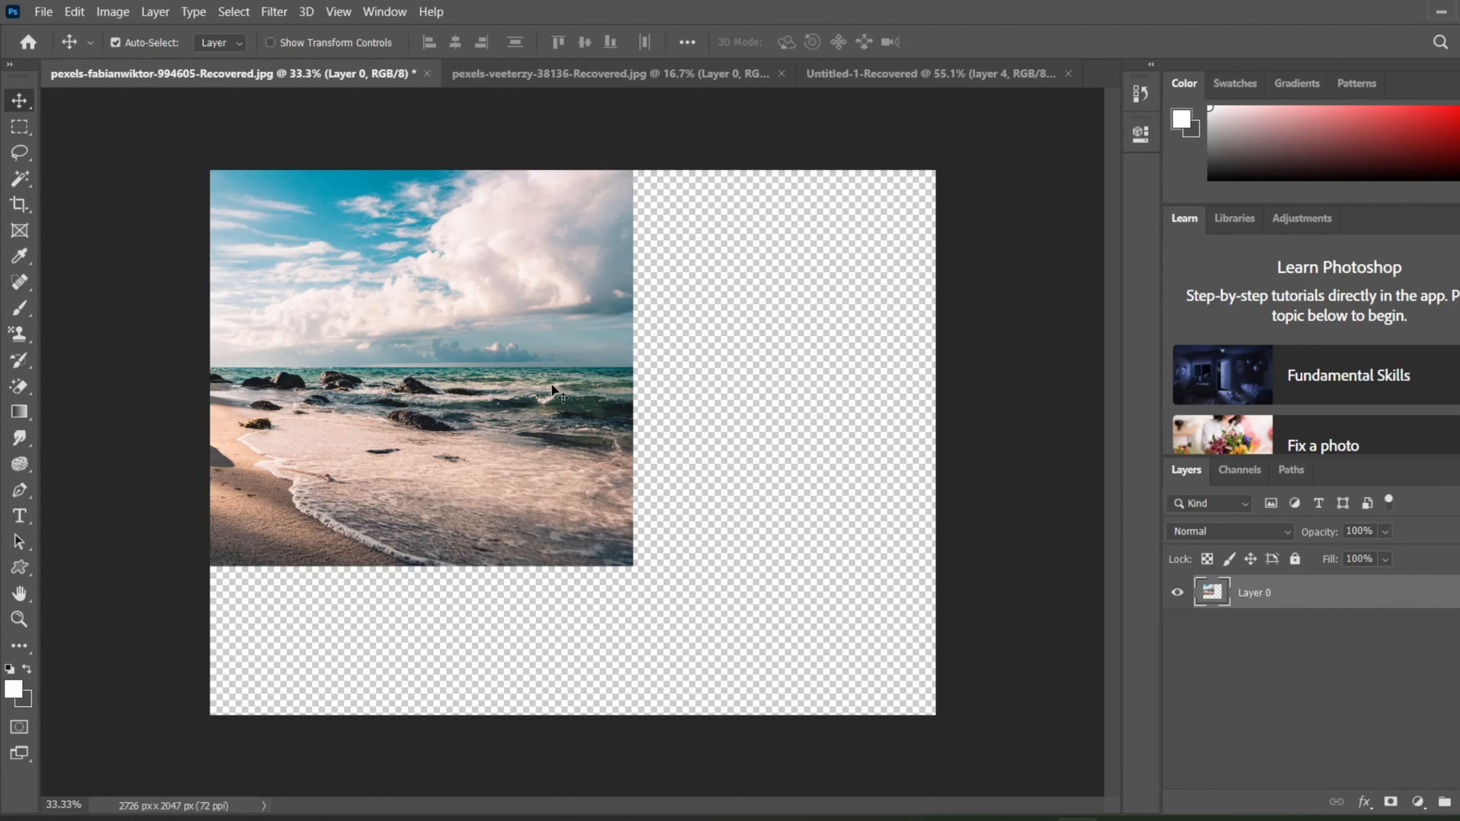
pyautogui.moveTo(656, 372); pyautogui.dragTo(840, 523)
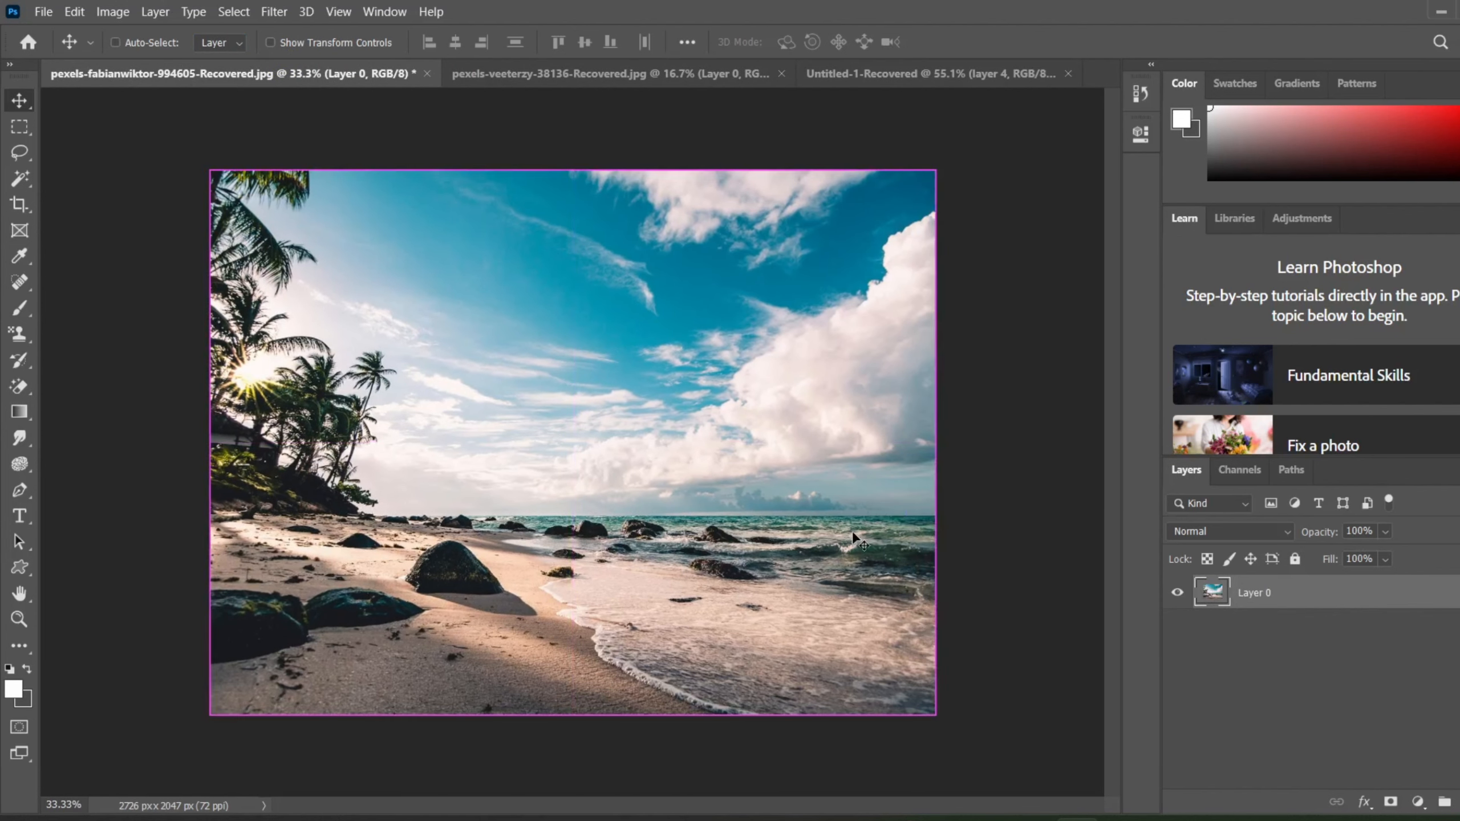
pyautogui.click(879, 77)
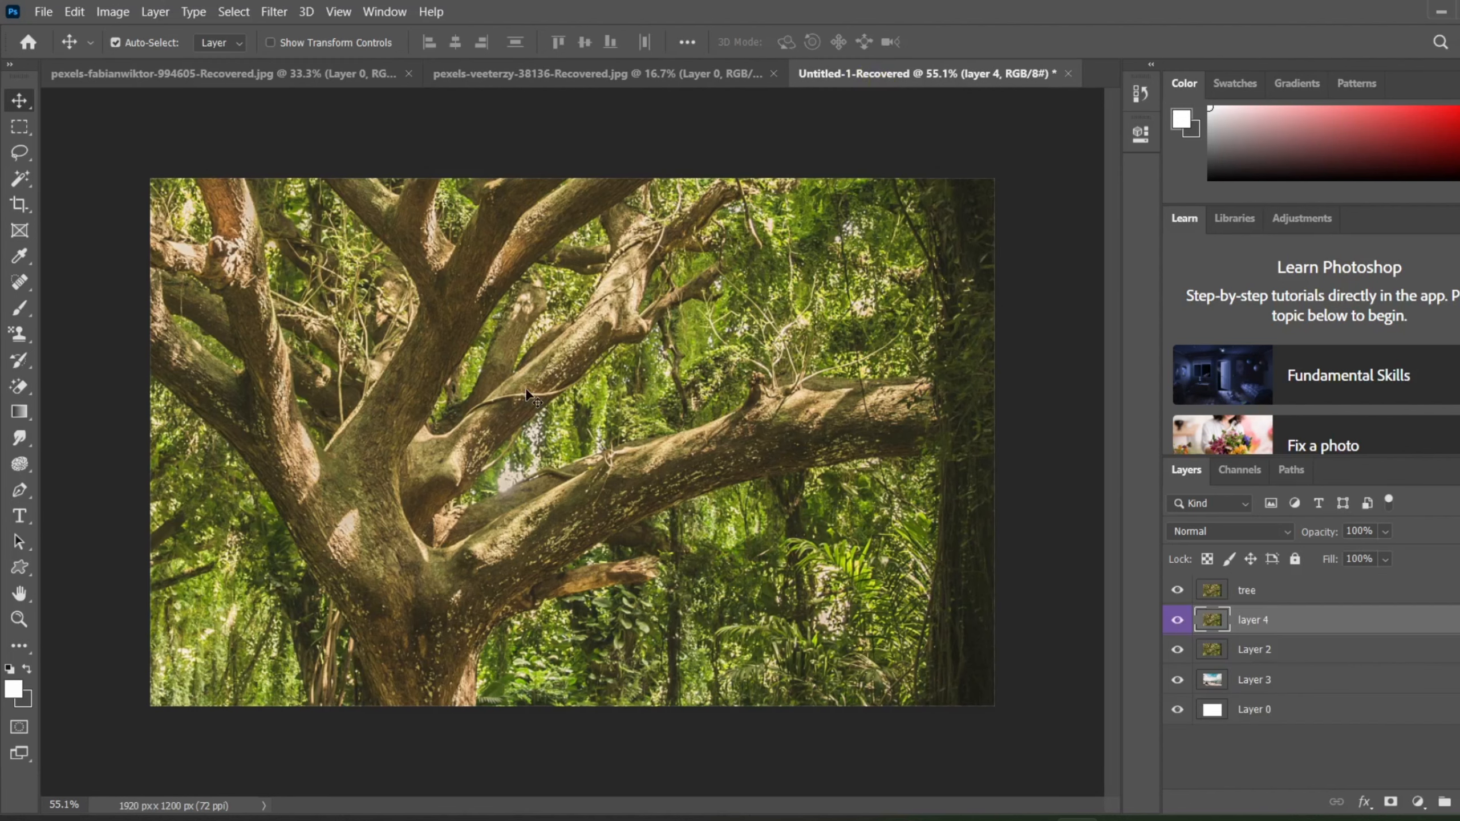
# Step: Copy layer 4 as SVG
pyautogui.click(150, 14)
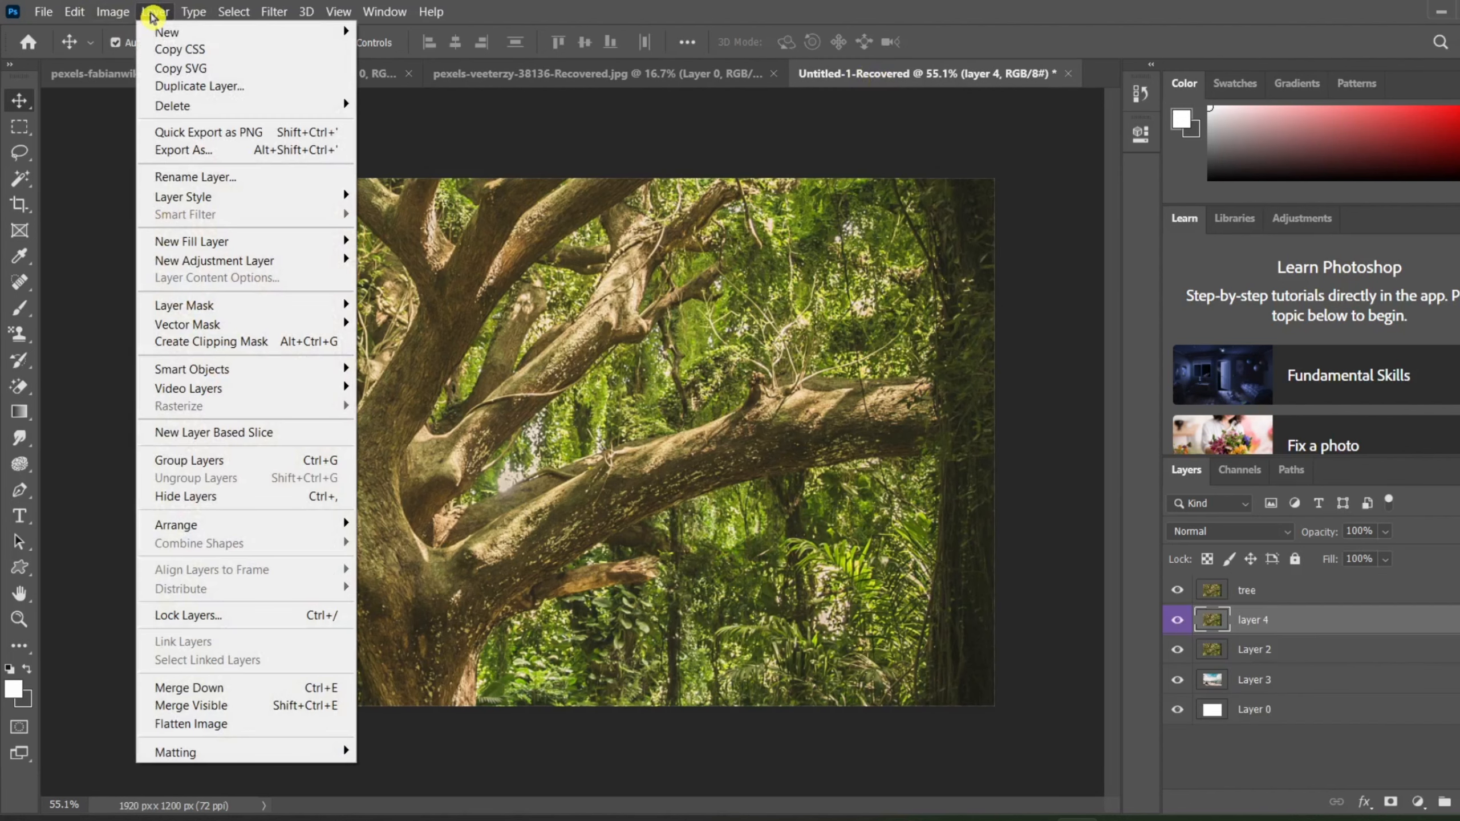
pyautogui.click(206, 69)
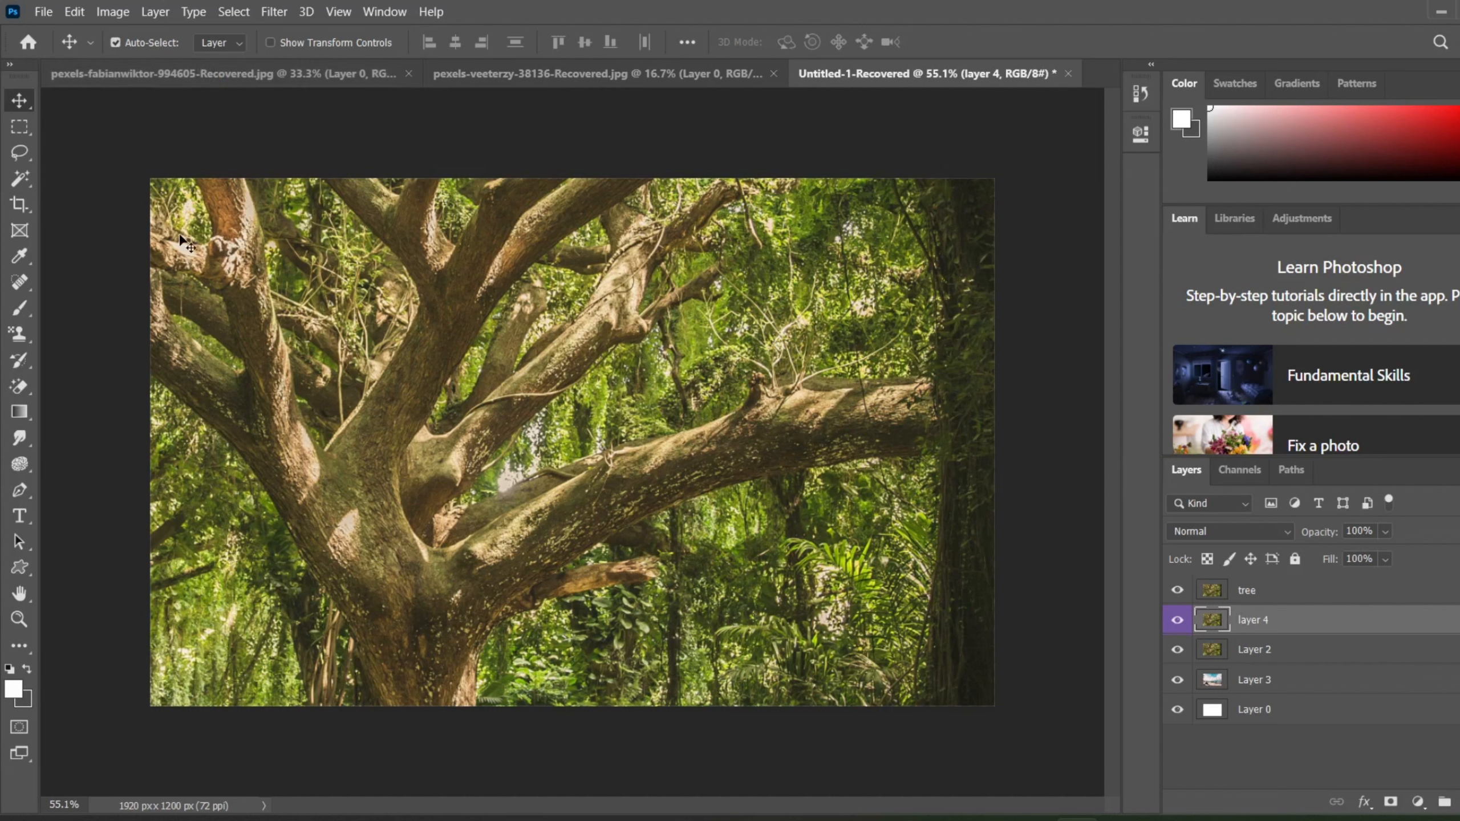
# Step: Switch to the web browser, open flaticon.com in a new tab and dismiss the Google sign-in prompt
pyautogui.click(780, 769)
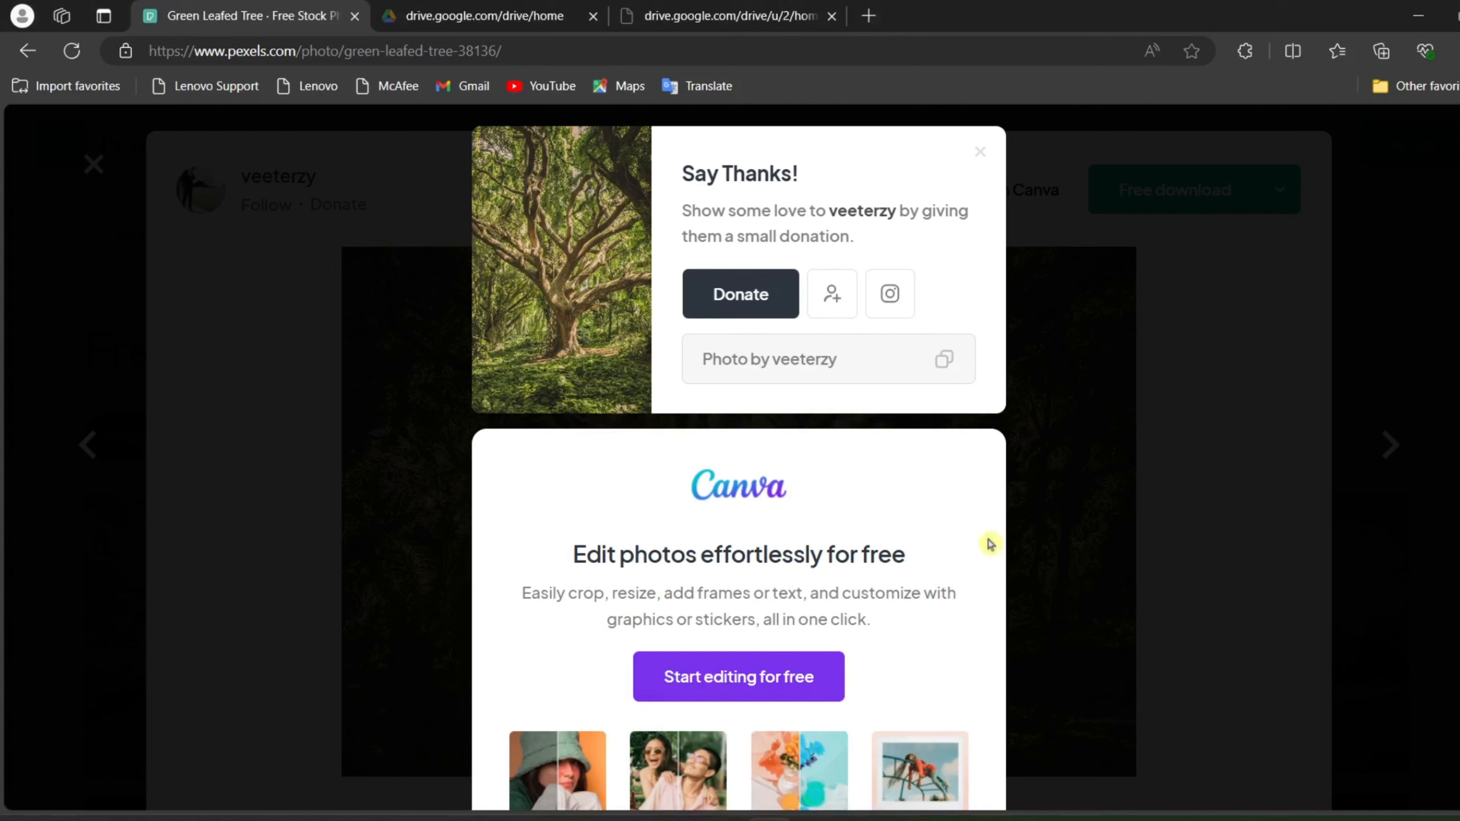
pyautogui.click(869, 19)
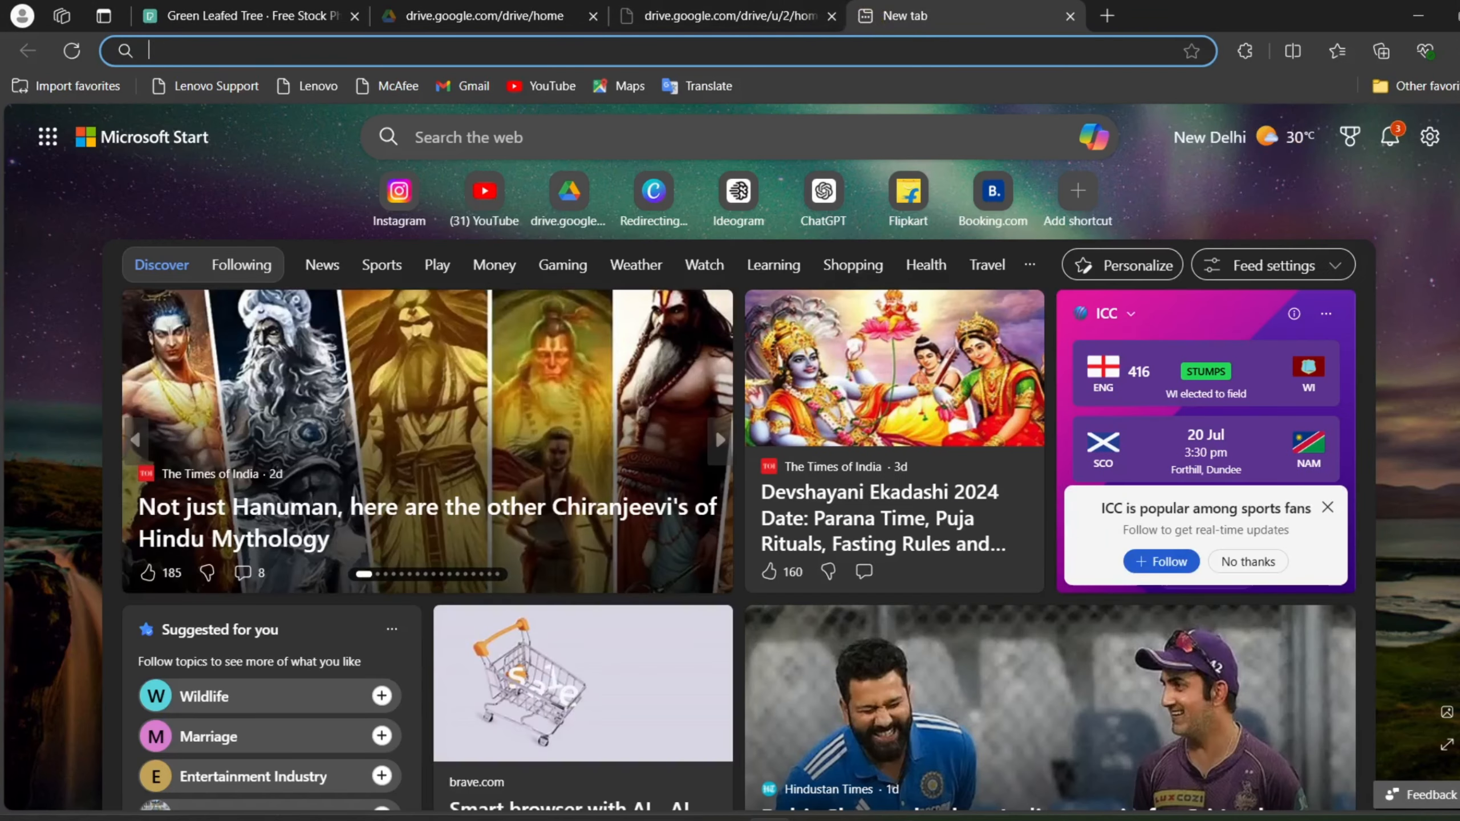
pyautogui.write('flati')
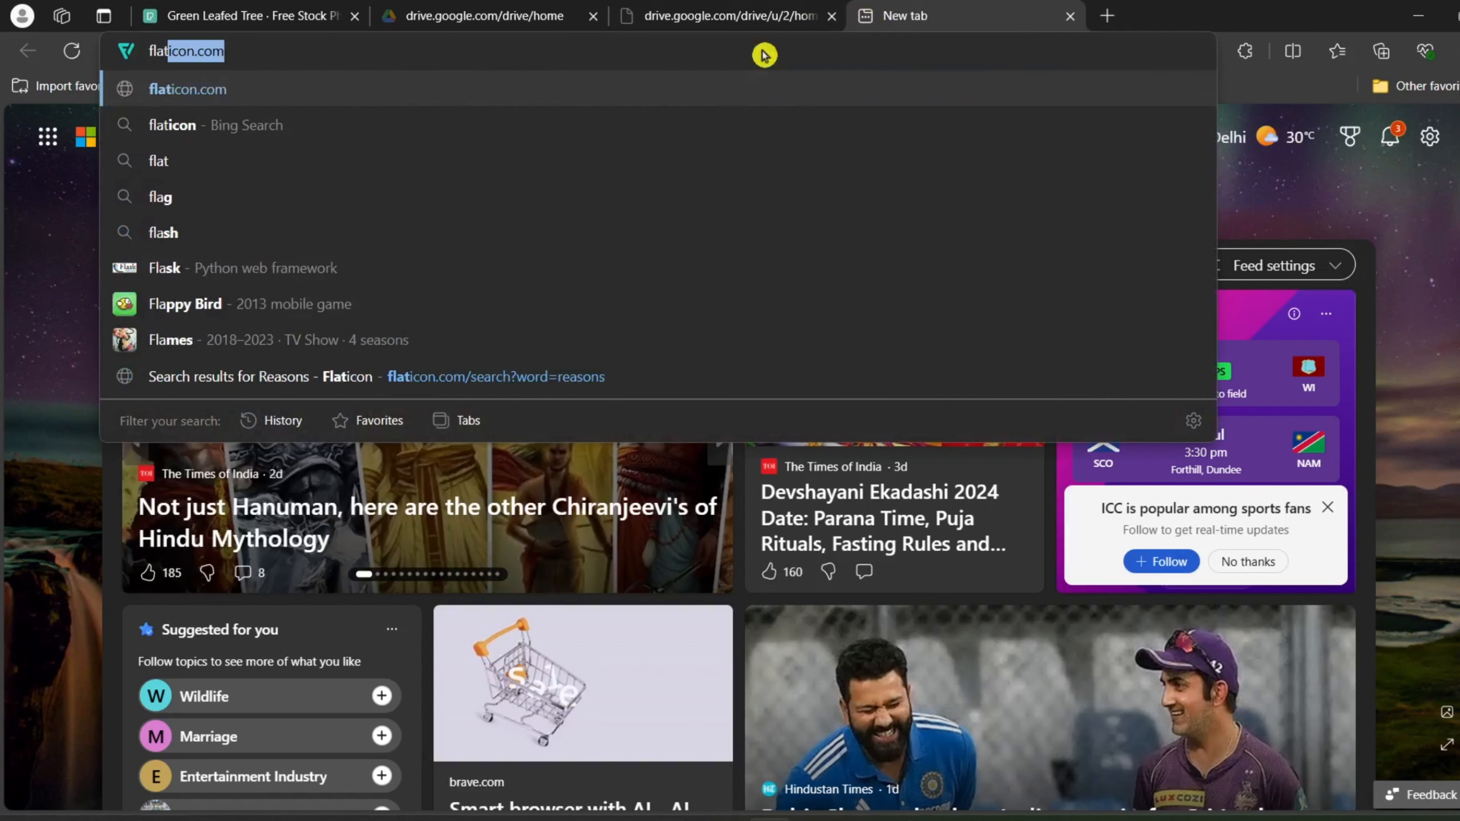
pyautogui.write('con')
pyautogui.press('Return')
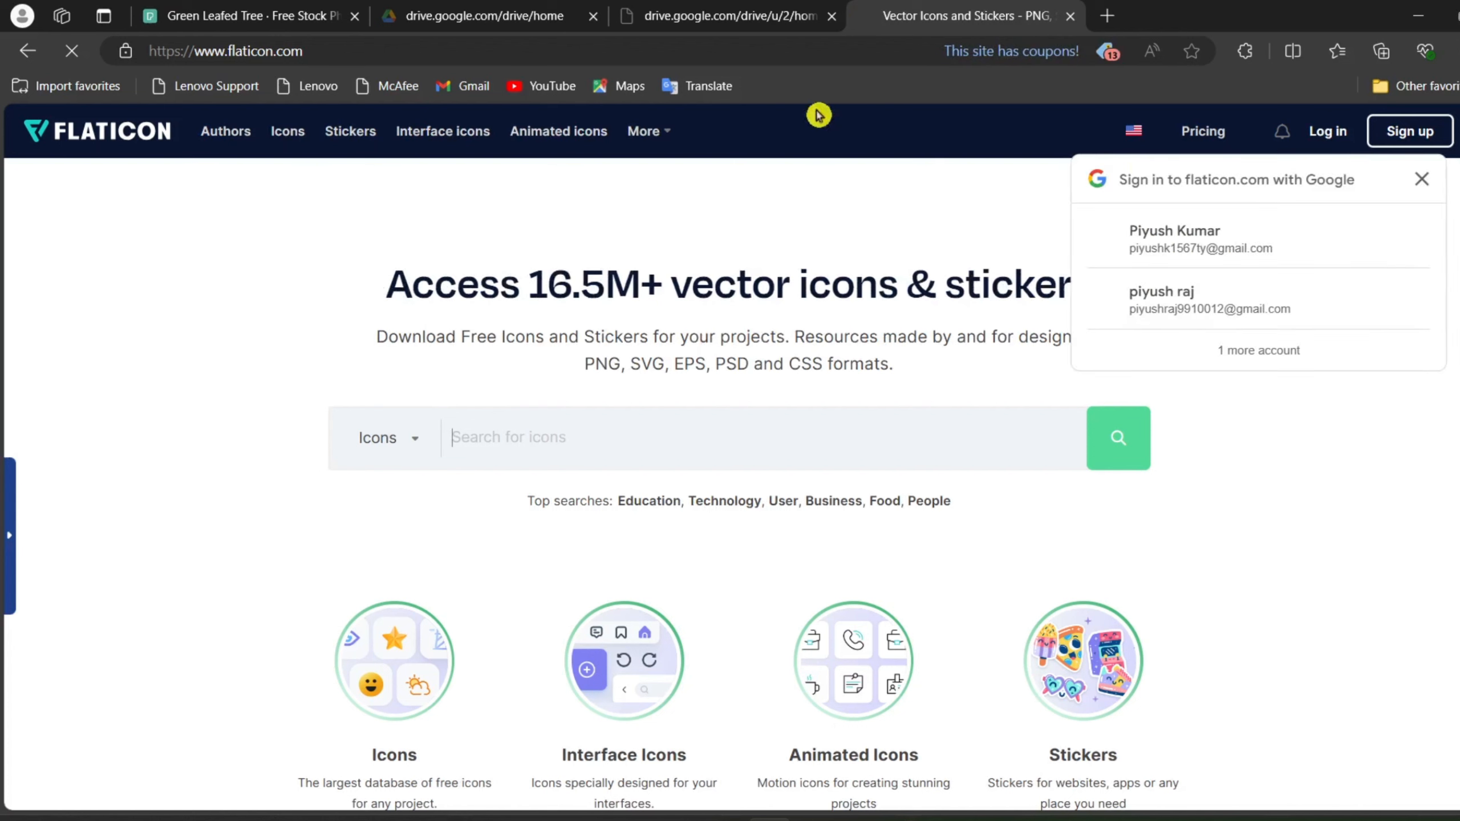
pyautogui.click(1421, 180)
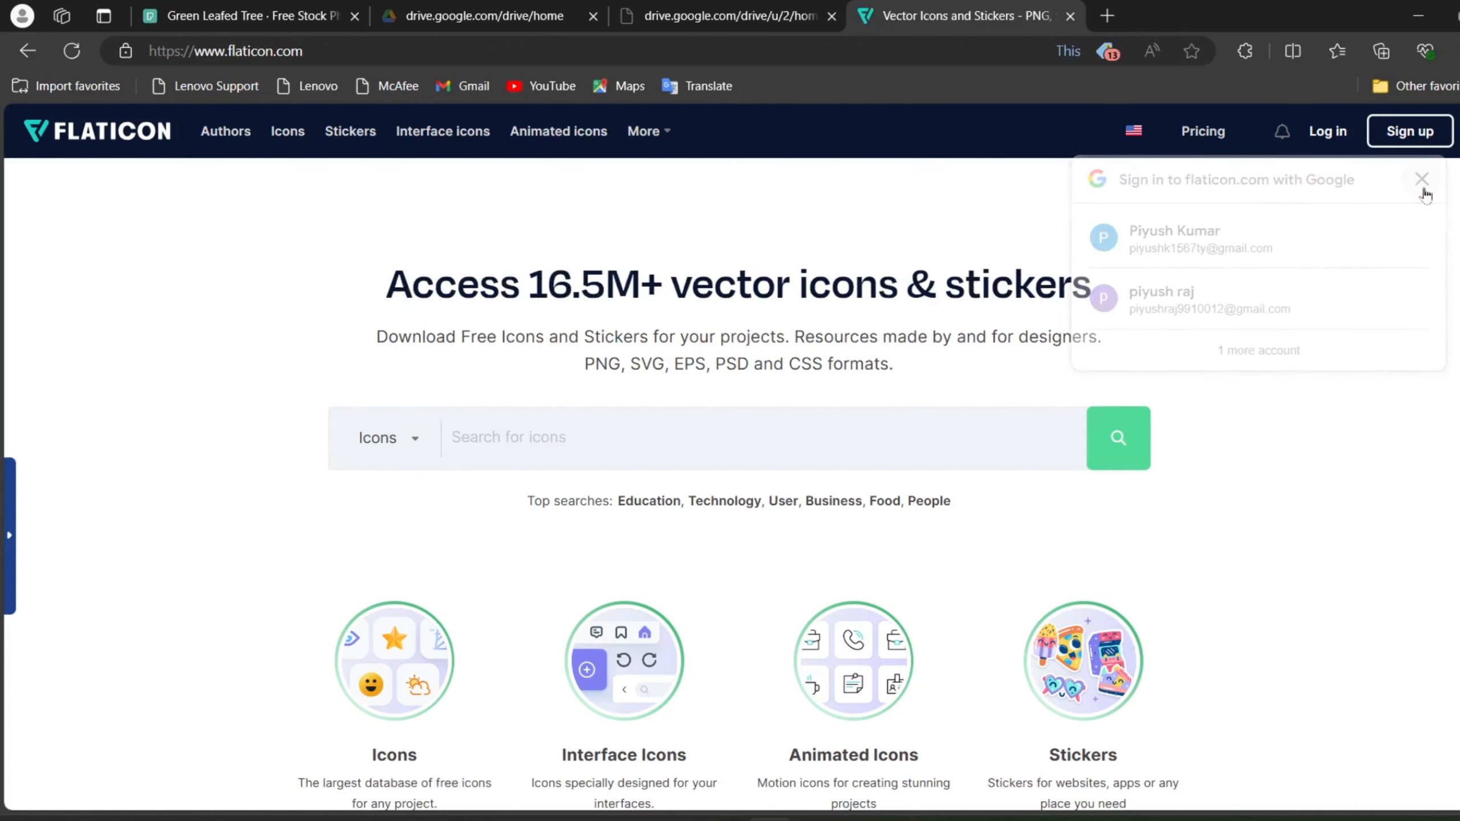
pyautogui.scroll(-2, 935, 385)
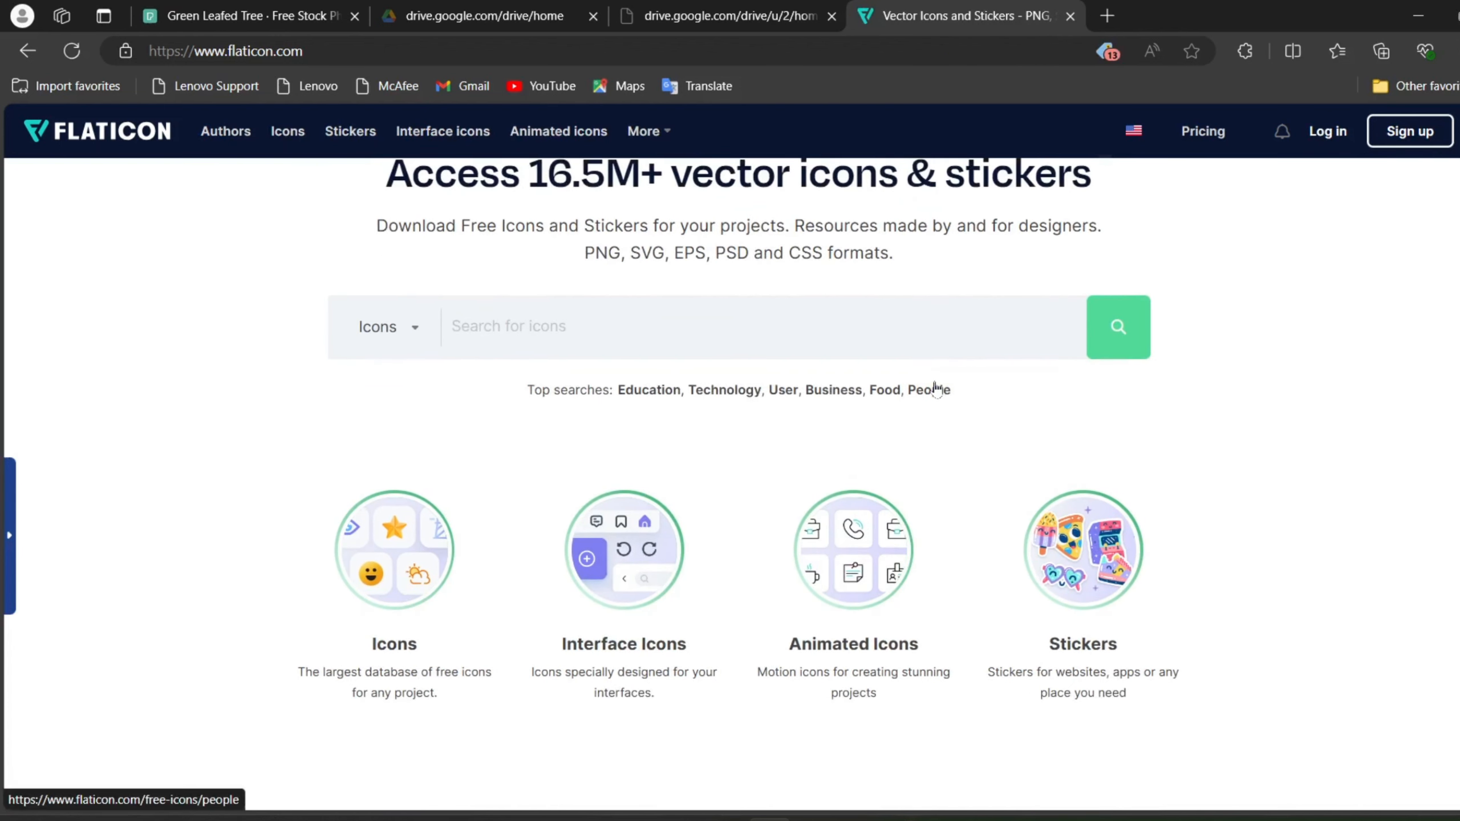
pyautogui.click(410, 330)
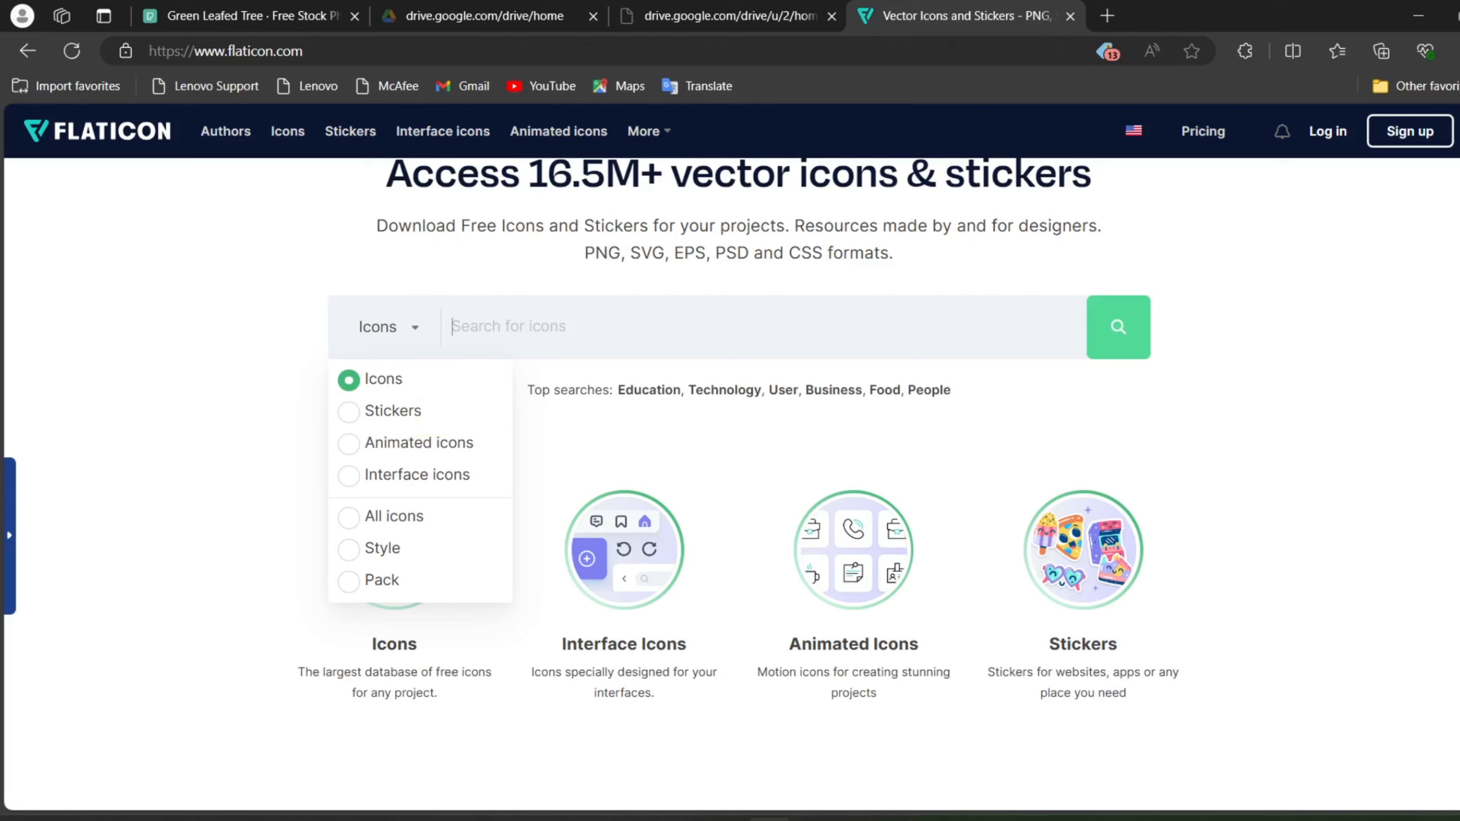
pyautogui.click(453, 327)
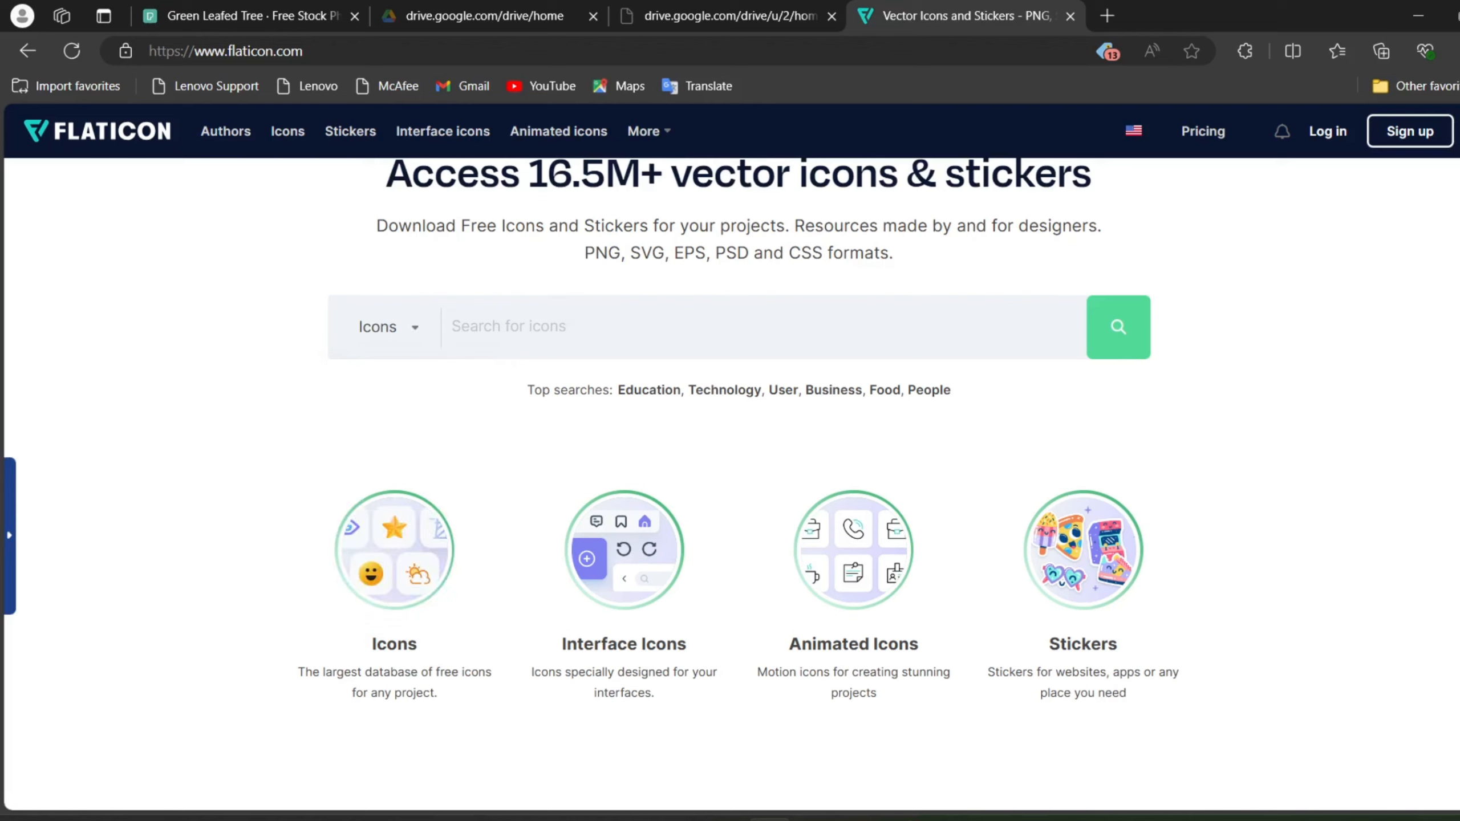
pyautogui.write('phone')
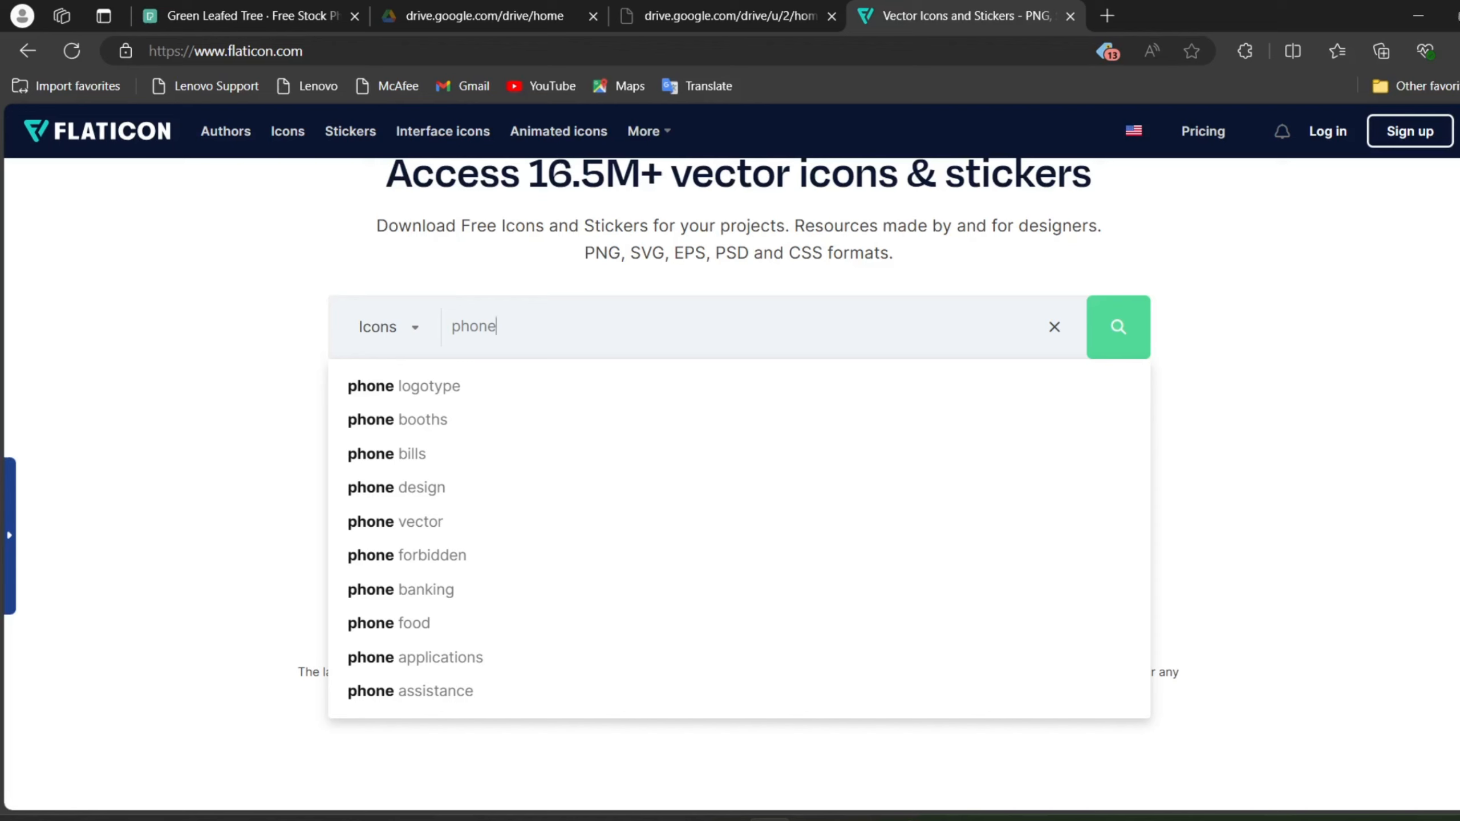
pyautogui.press('BackSpace')
pyautogui.press('BackSpace')
pyautogui.press('BackSpace')
pyautogui.press('BackSpace')
pyautogui.press('BackSpace')
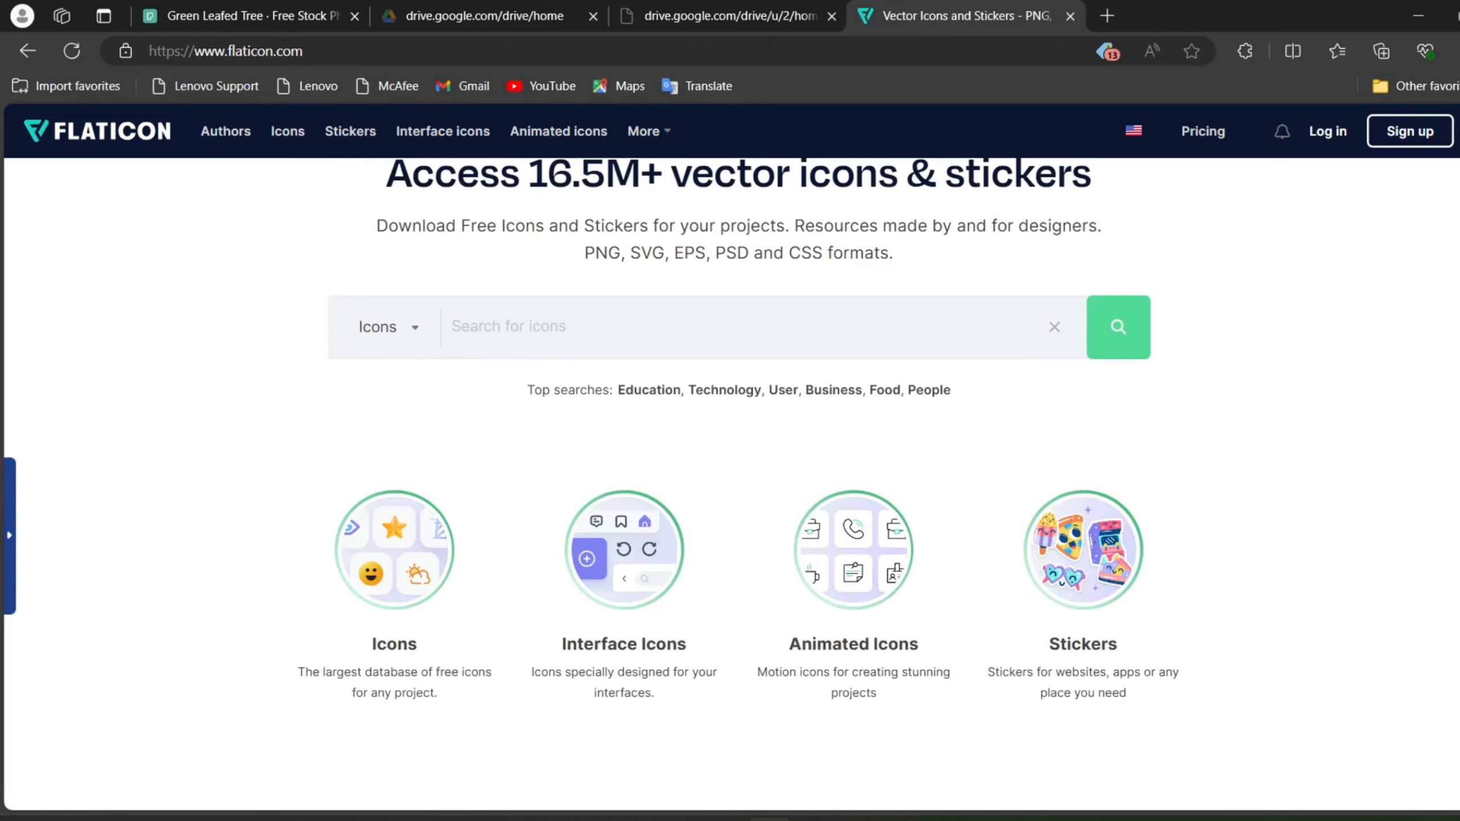
# Step: Search Flaticon's icons for "website" and look through the results
pyautogui.write('websi')
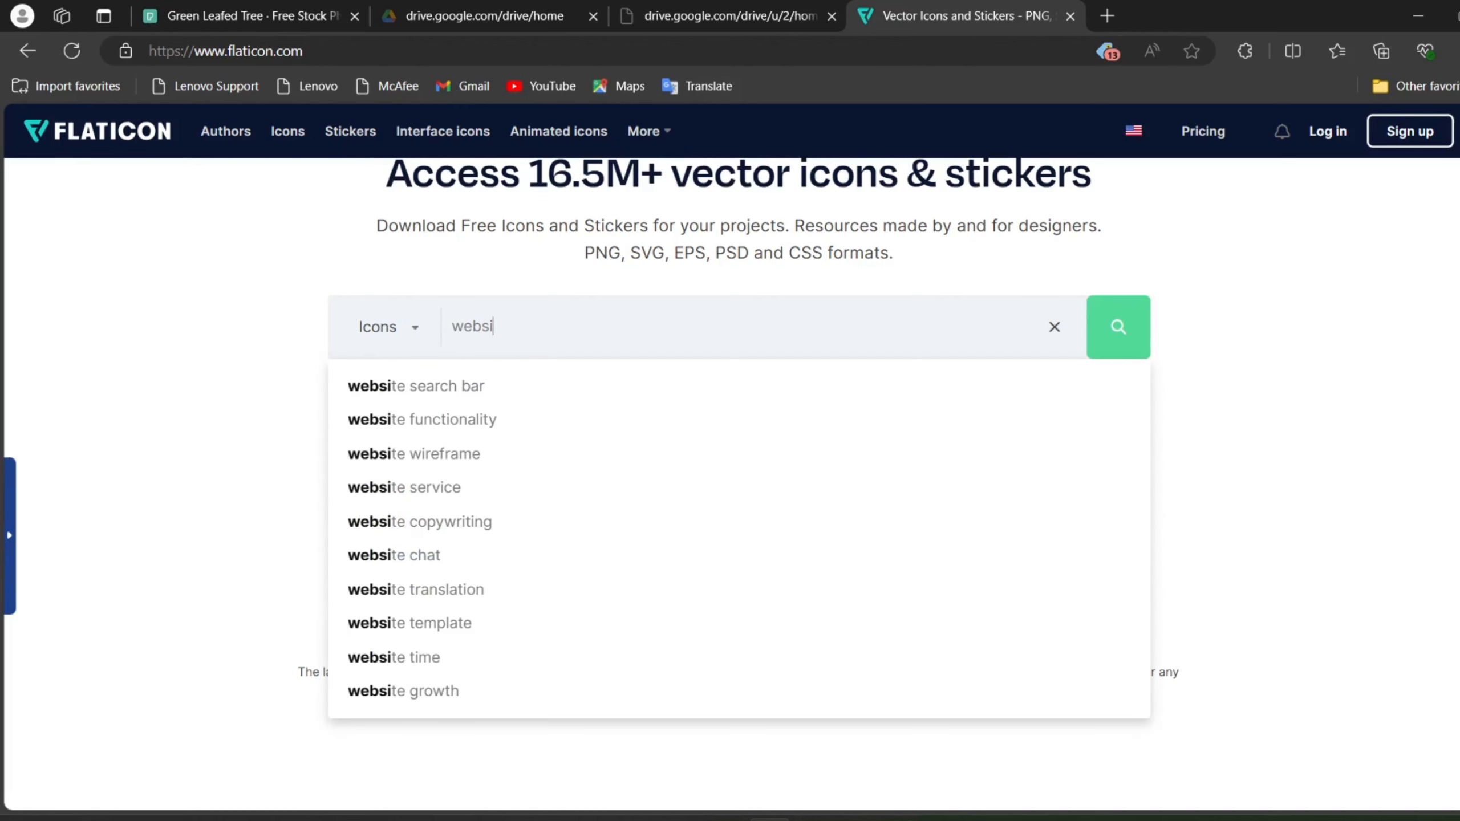
pyautogui.write('te')
pyautogui.press('Return')
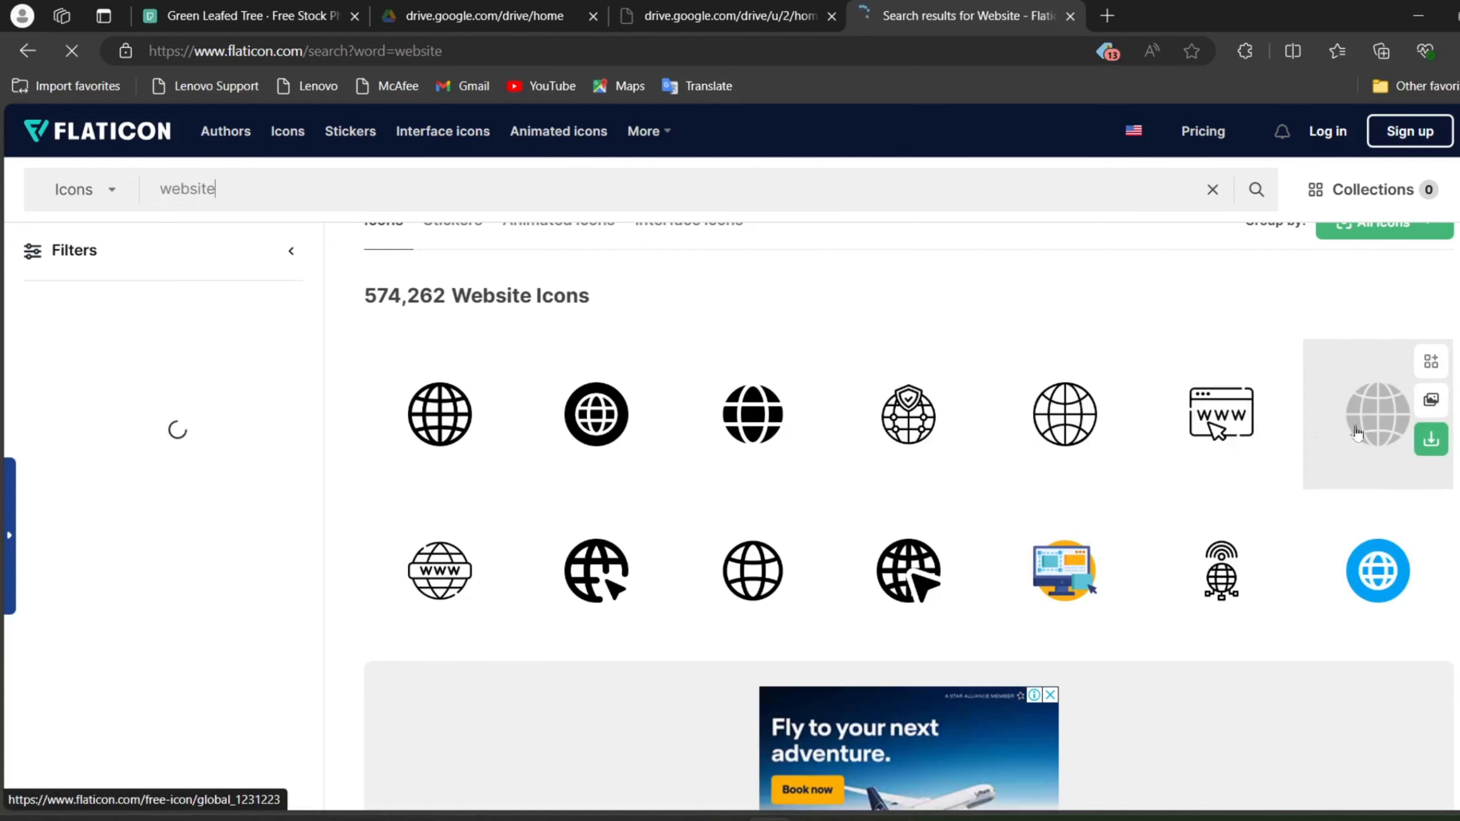
pyautogui.scroll(-4, 764, 518)
pyautogui.scroll(-10, 765, 518)
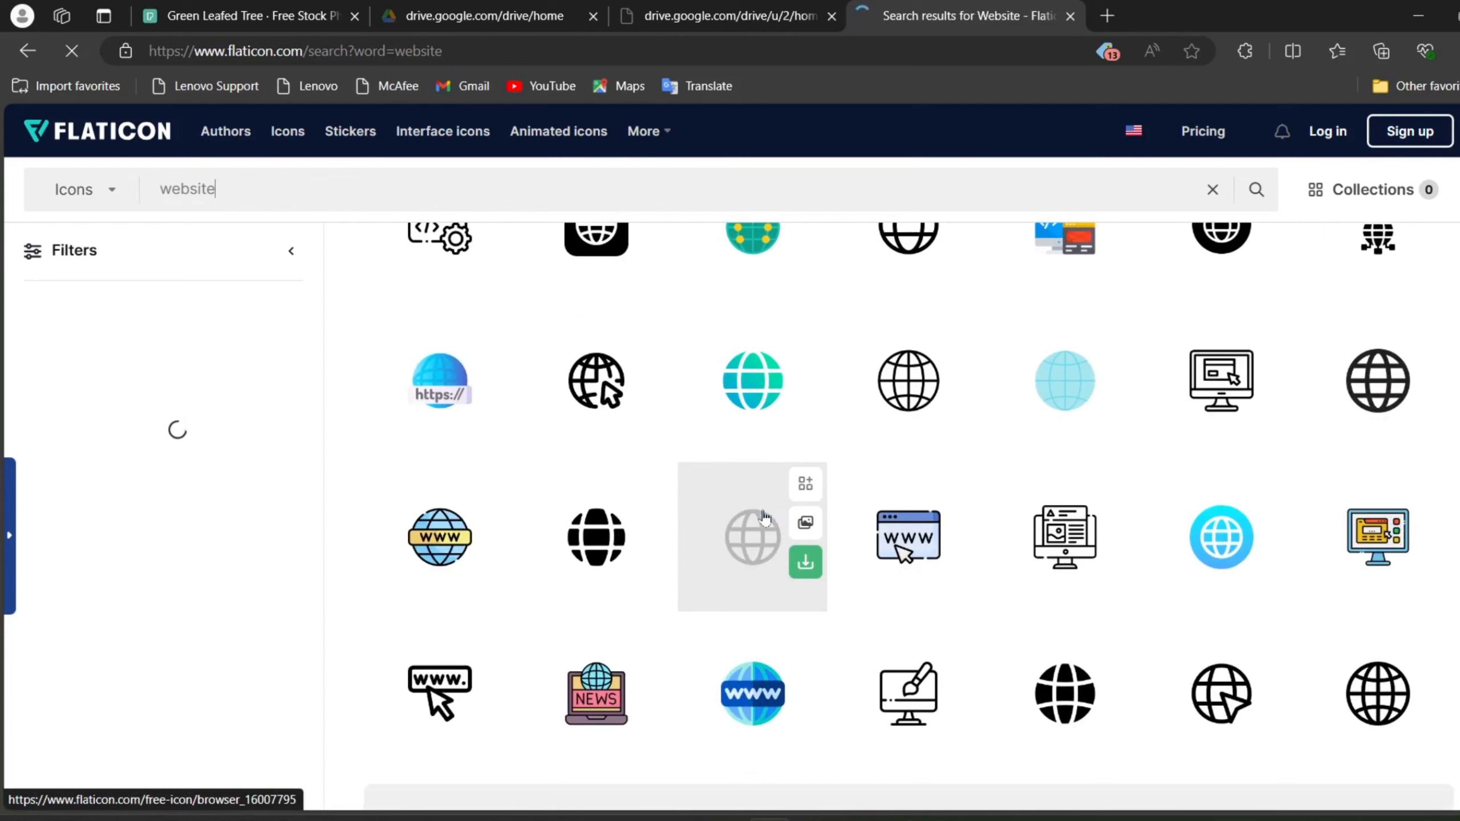
# Step: Browse the website results as animated icons, and return to the regular Icons category
pyautogui.click(111, 198)
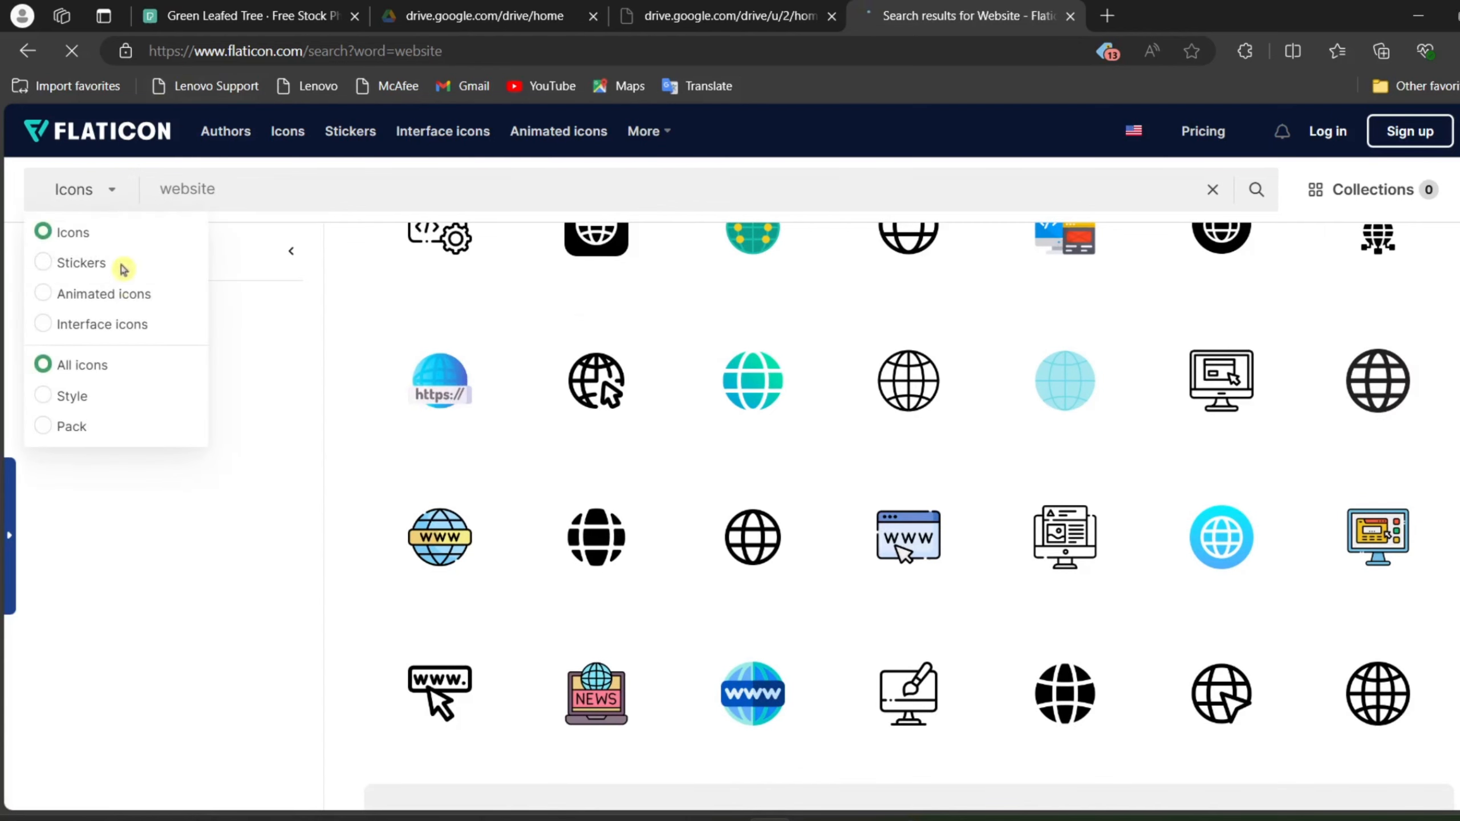
pyautogui.click(138, 300)
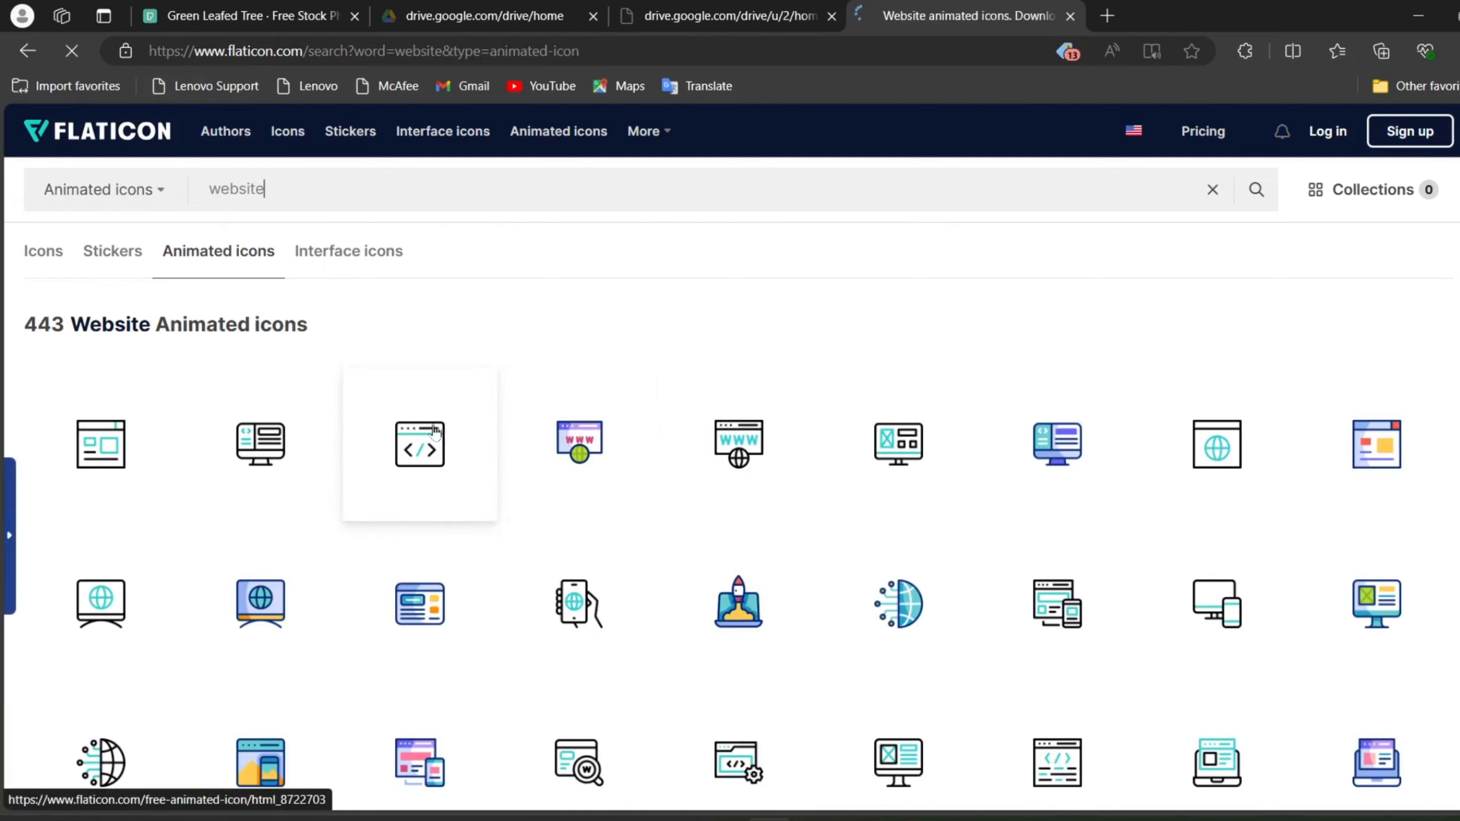
pyautogui.click(109, 192)
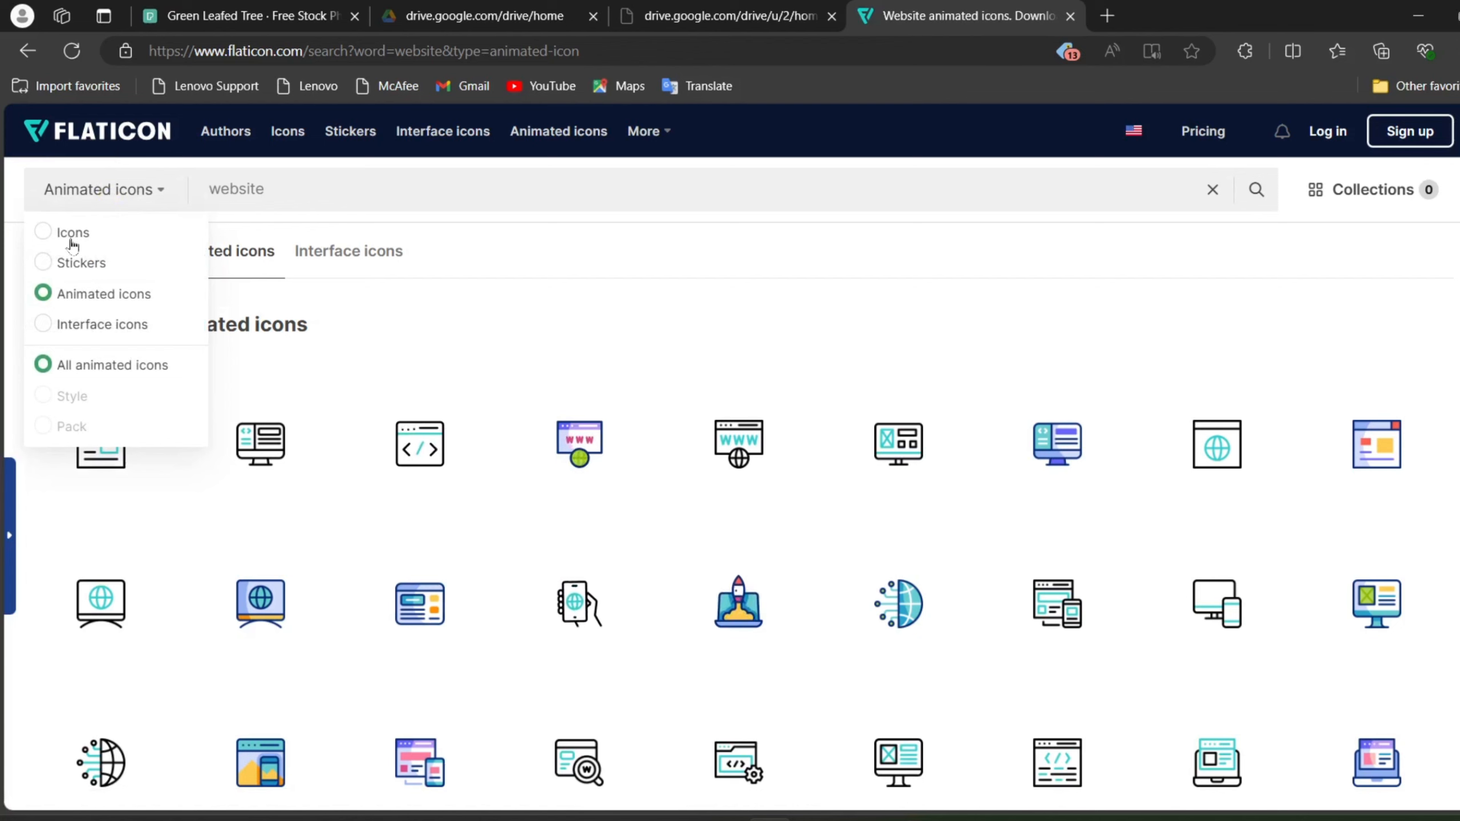
pyautogui.click(72, 243)
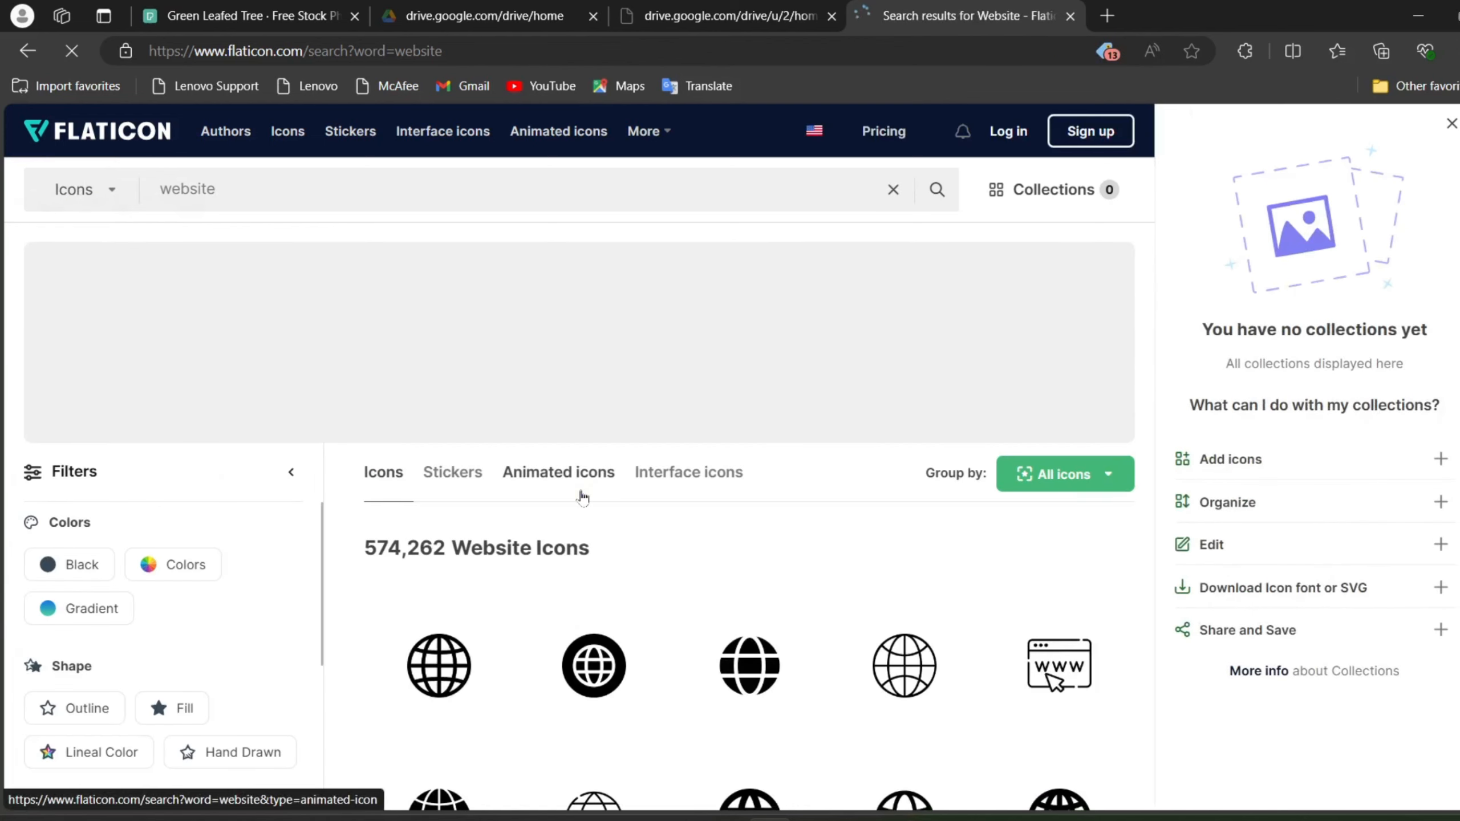
pyautogui.scroll(-10, 583, 496)
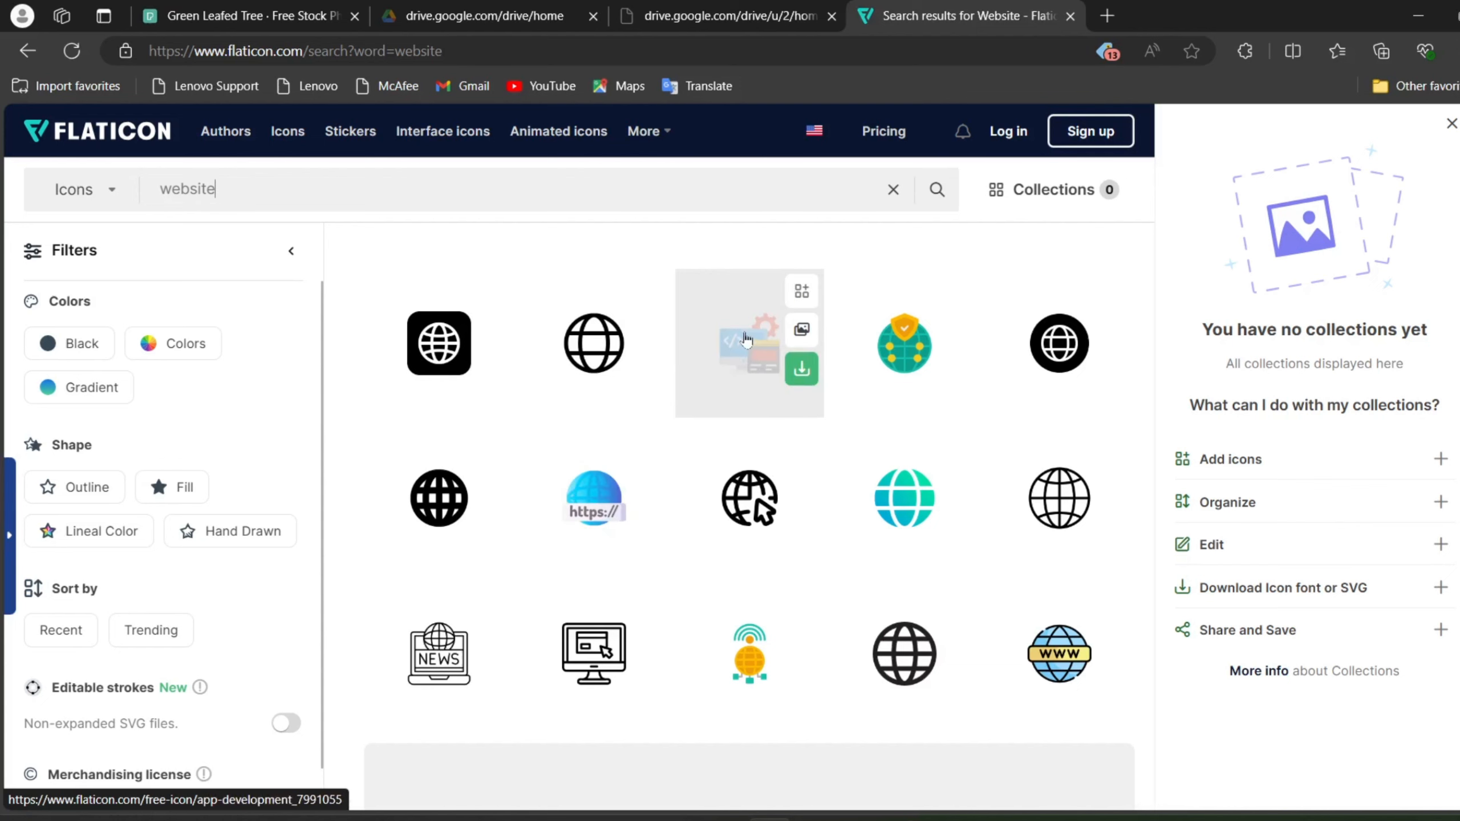
pyautogui.click(582, 501)
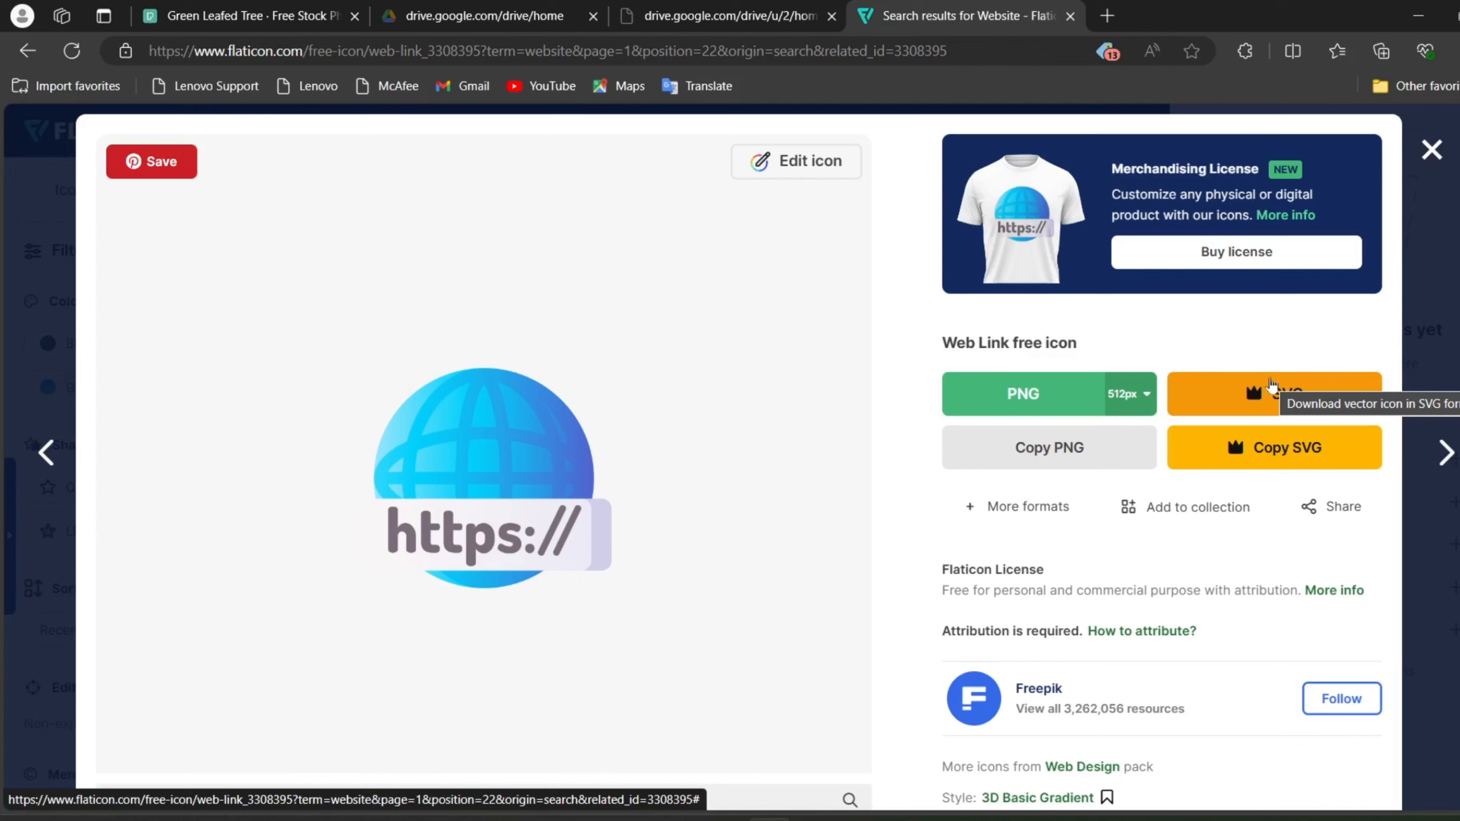
pyautogui.click(1058, 396)
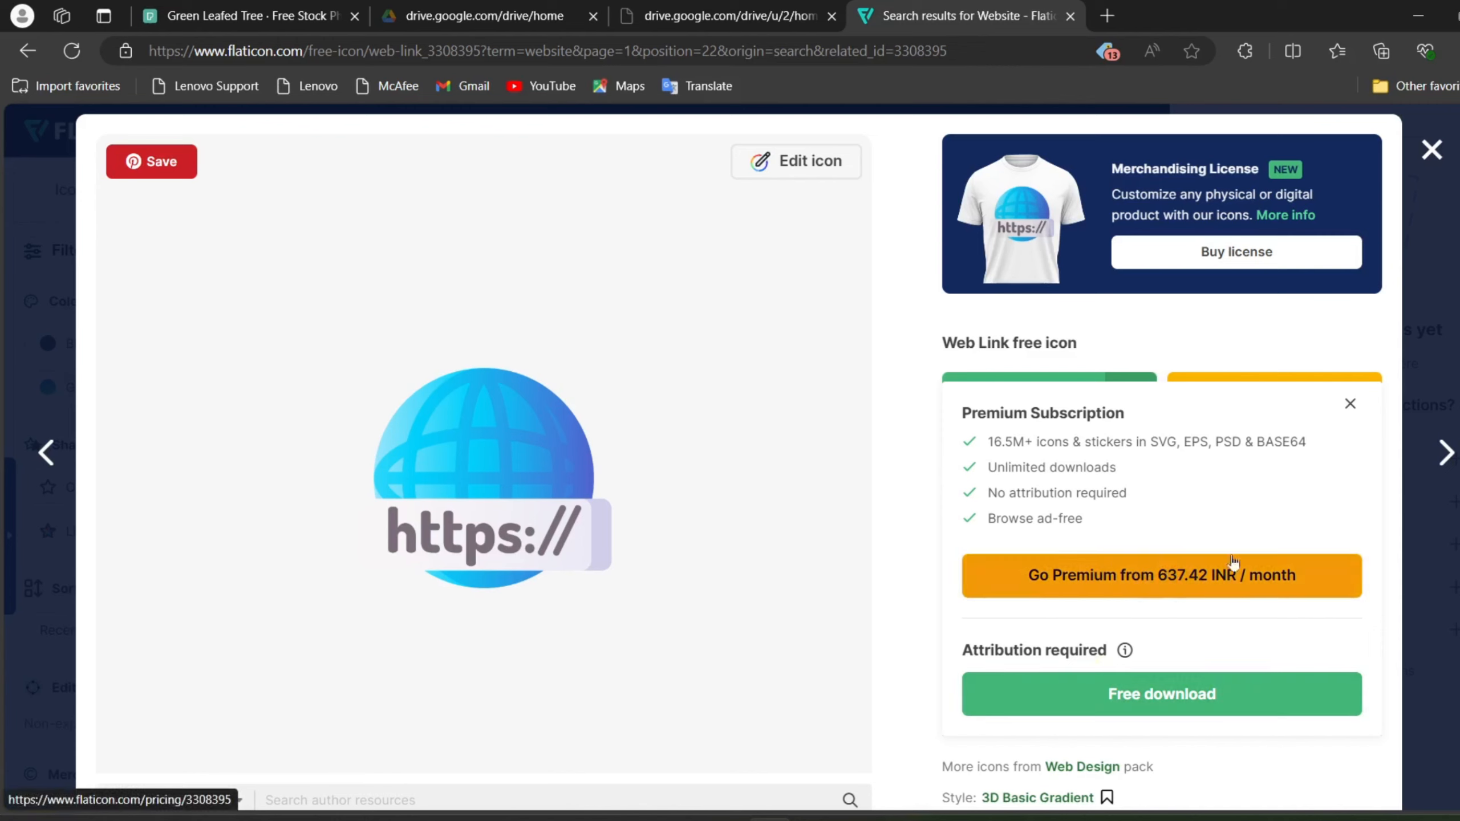
pyautogui.click(1092, 696)
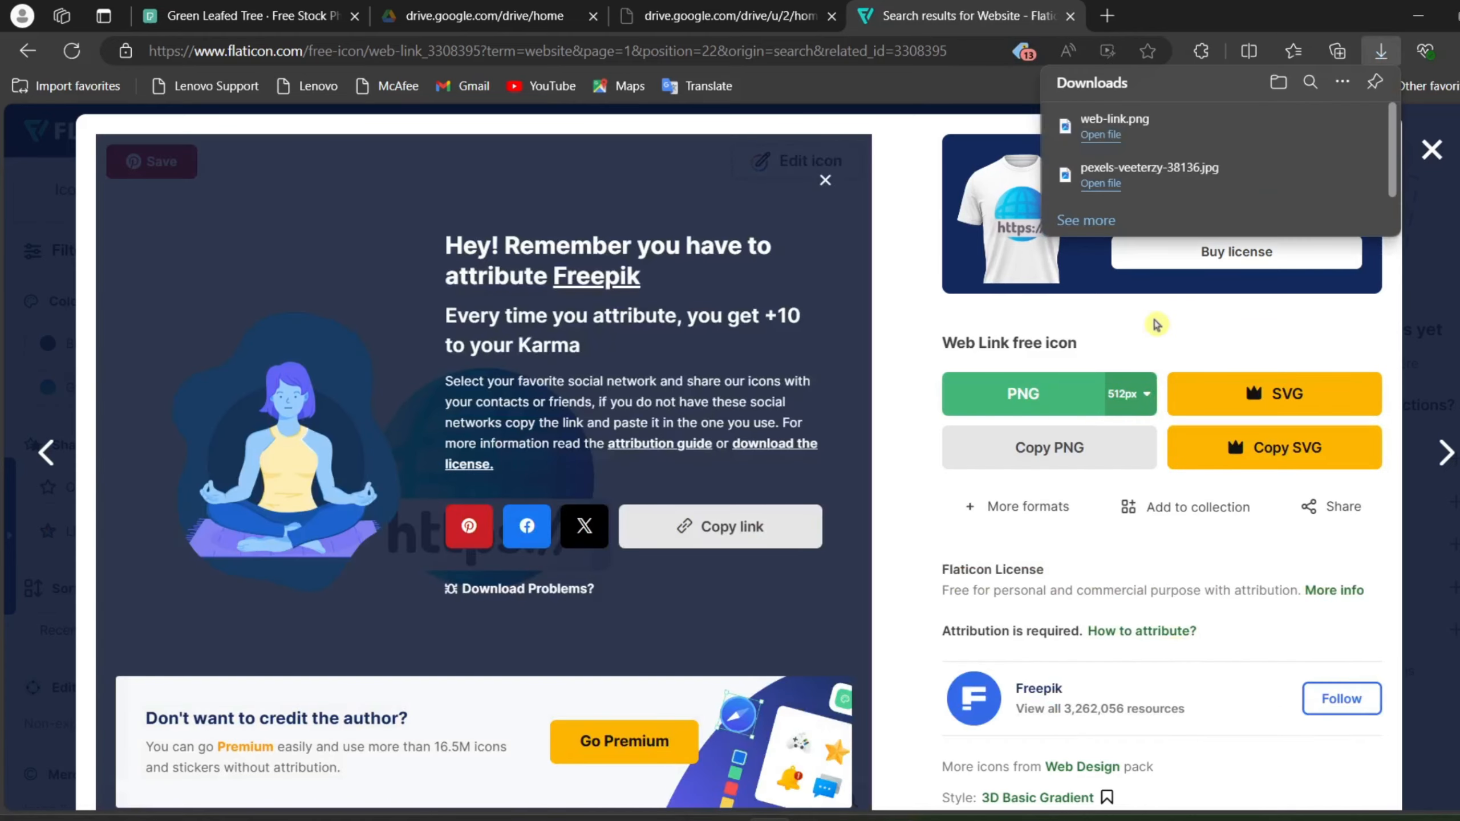
# Step: Search the web for "png to svg converter online" in a new tab and open FreeConvert's PNG to SVG page
pyautogui.click(1106, 16)
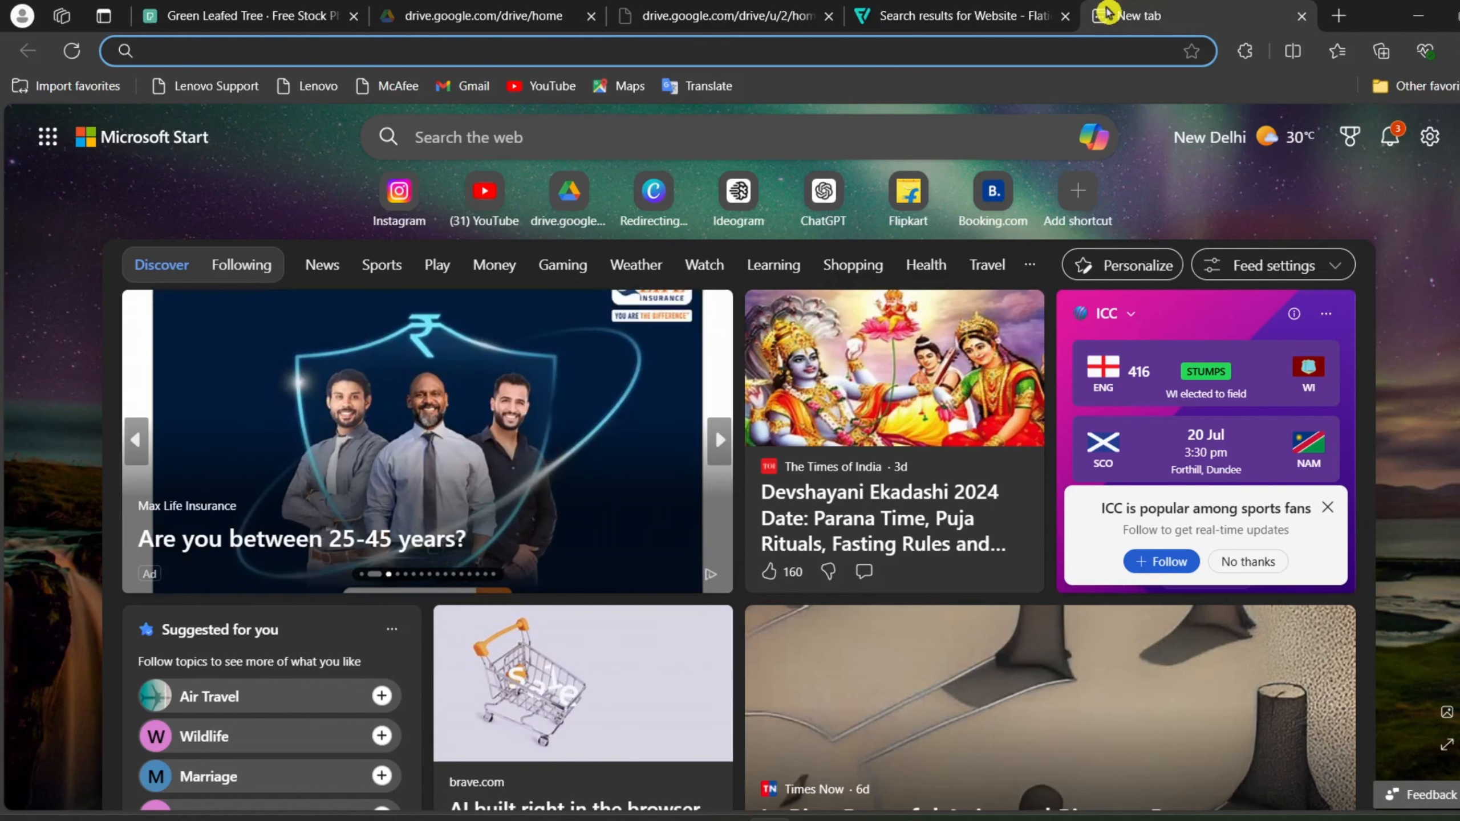
pyautogui.write('png to svg')
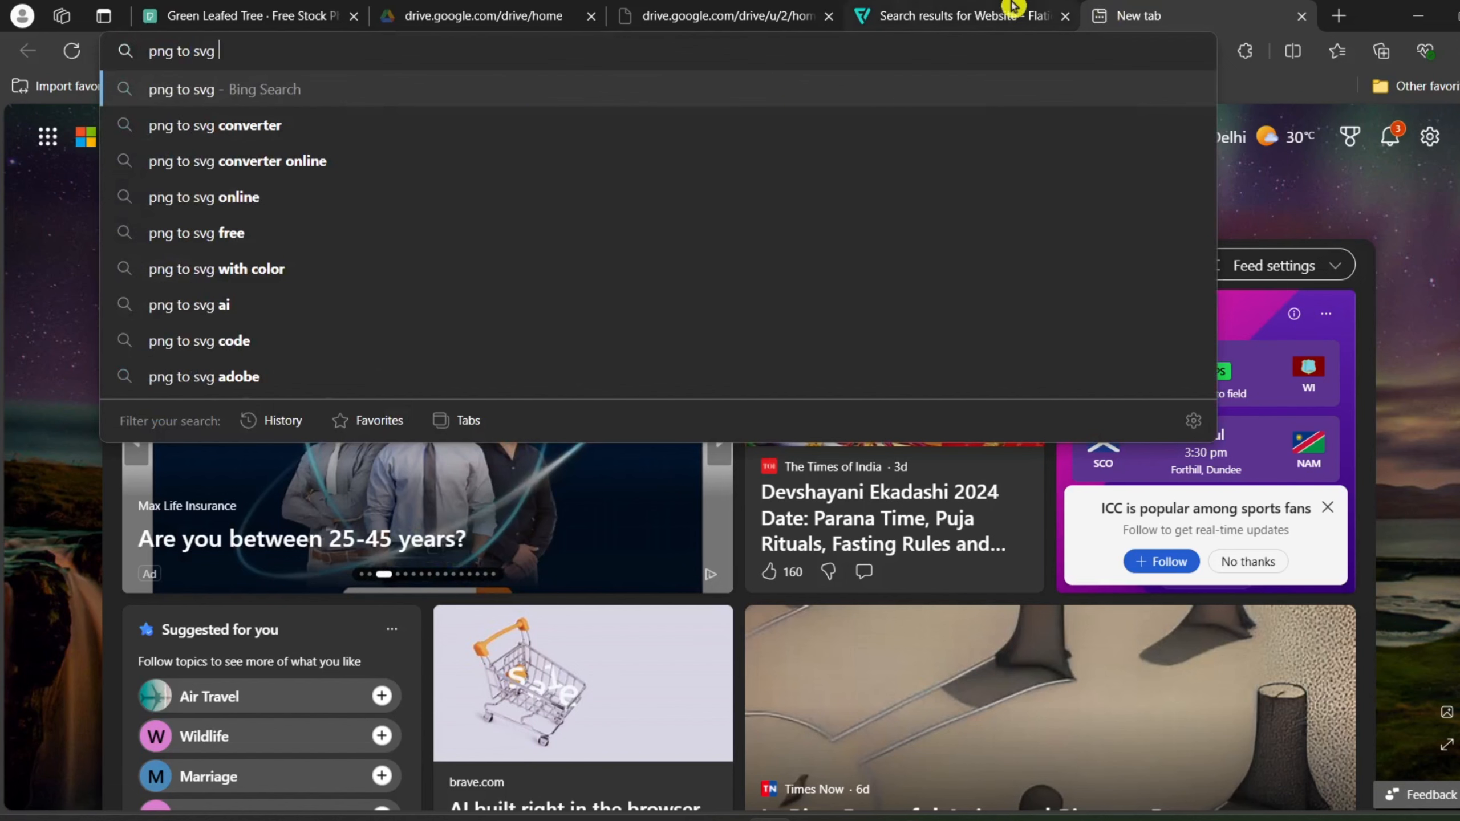
pyautogui.click(406, 167)
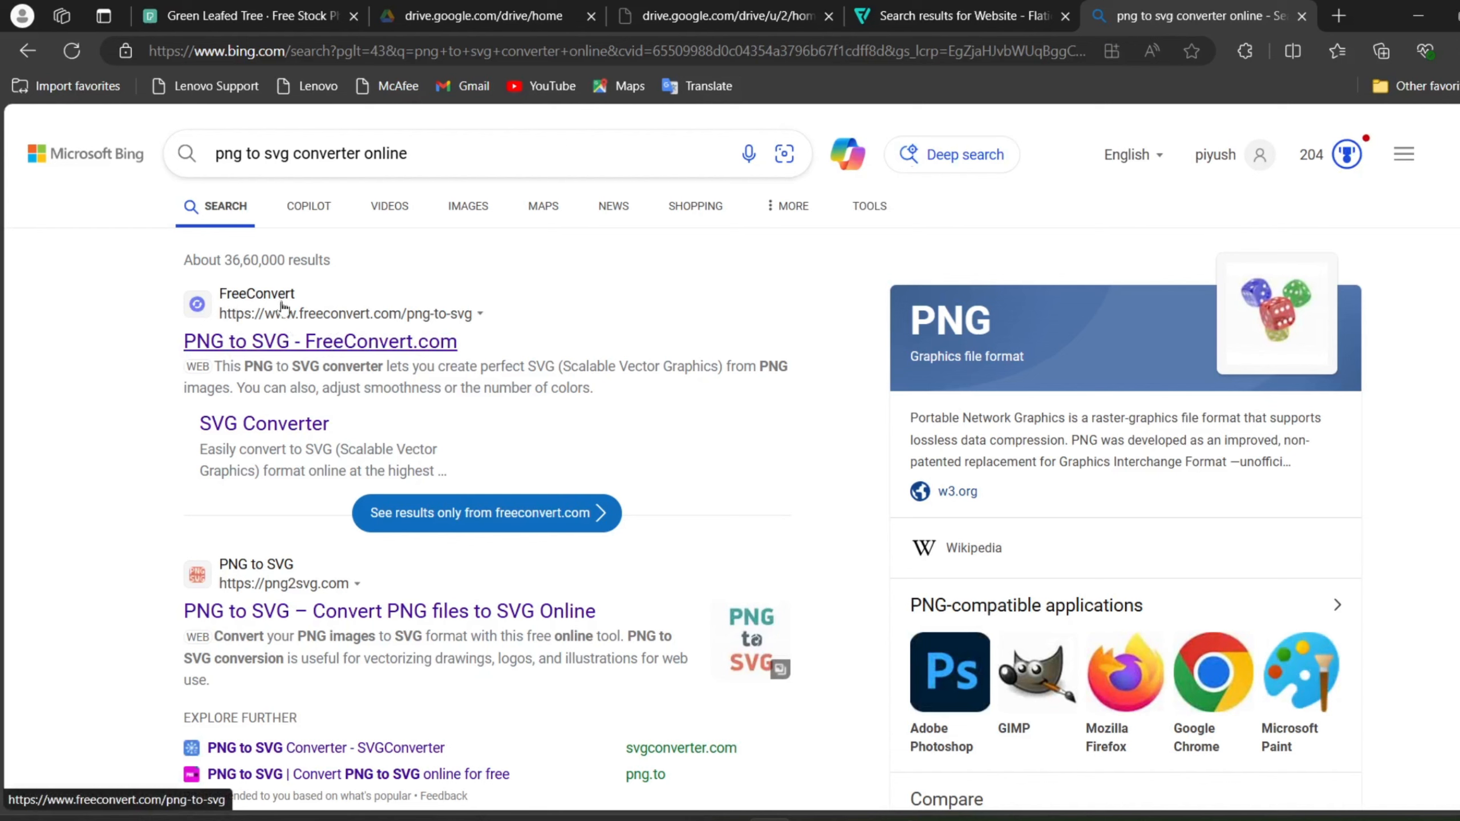
pyautogui.click(248, 344)
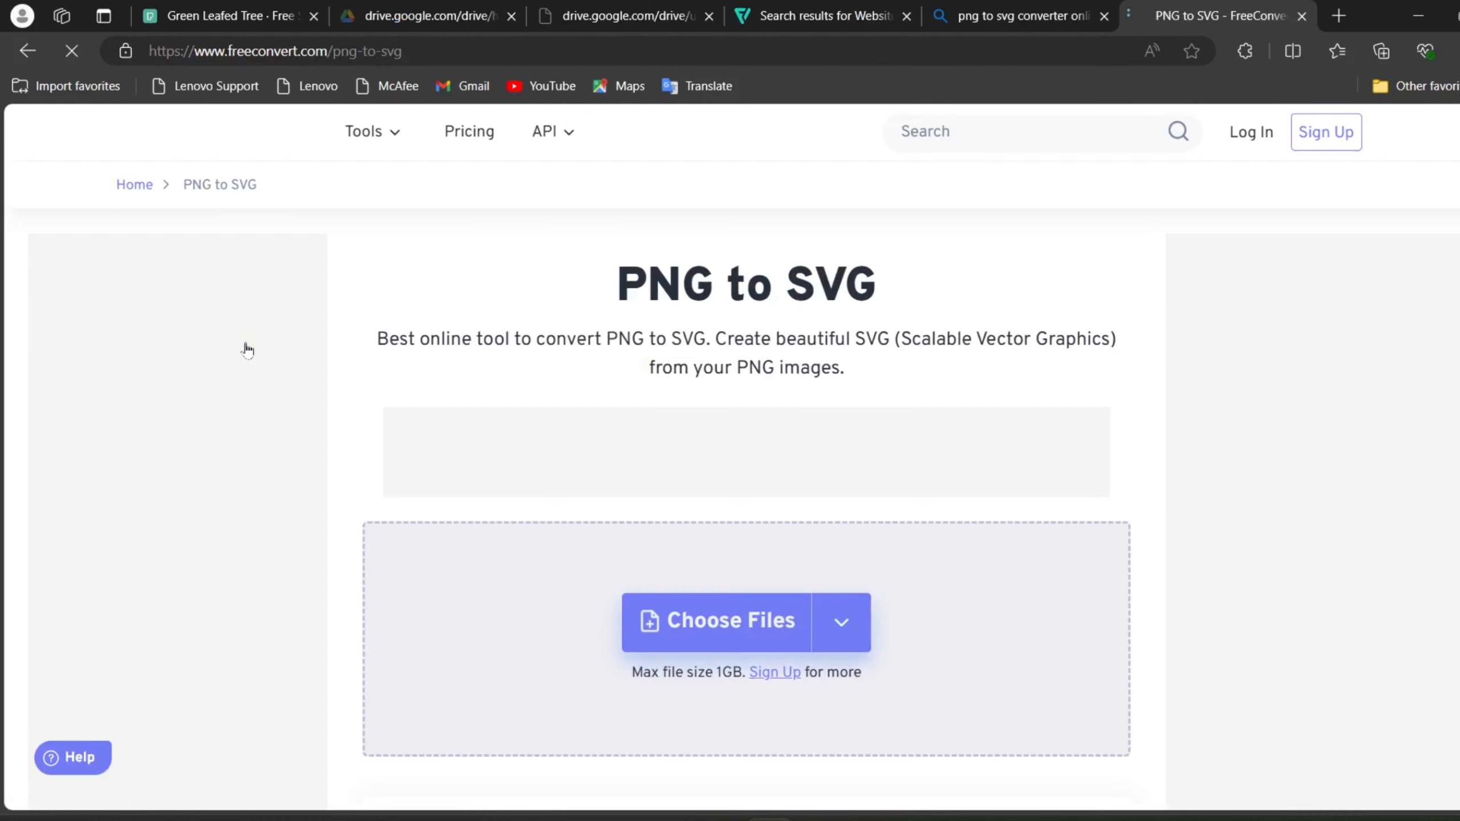
# Step: Upload web-link.png from the device's Downloads folder to the converter
pyautogui.scroll(-2, 704, 418)
pyautogui.click(697, 479)
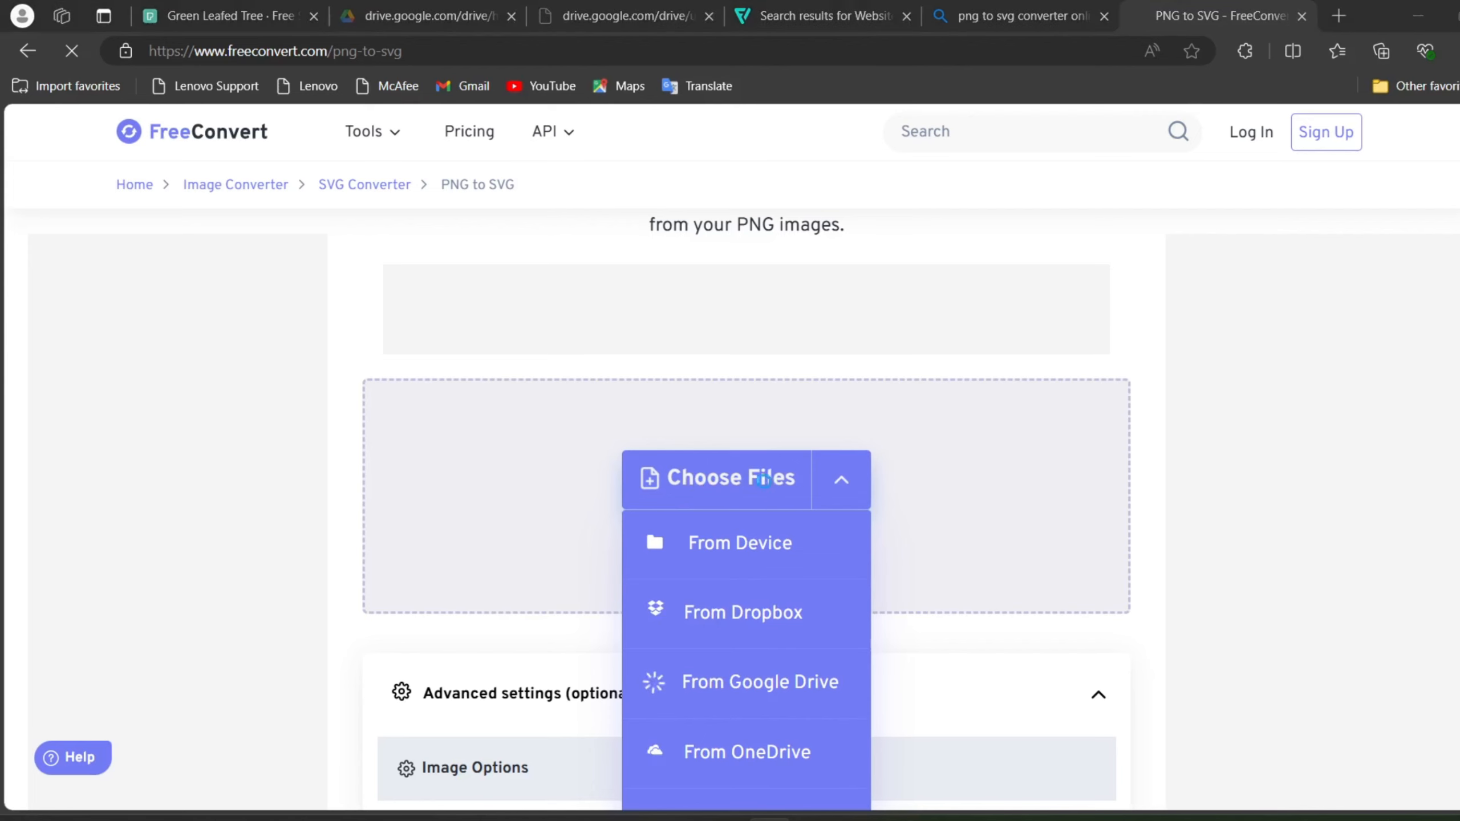
pyautogui.click(753, 540)
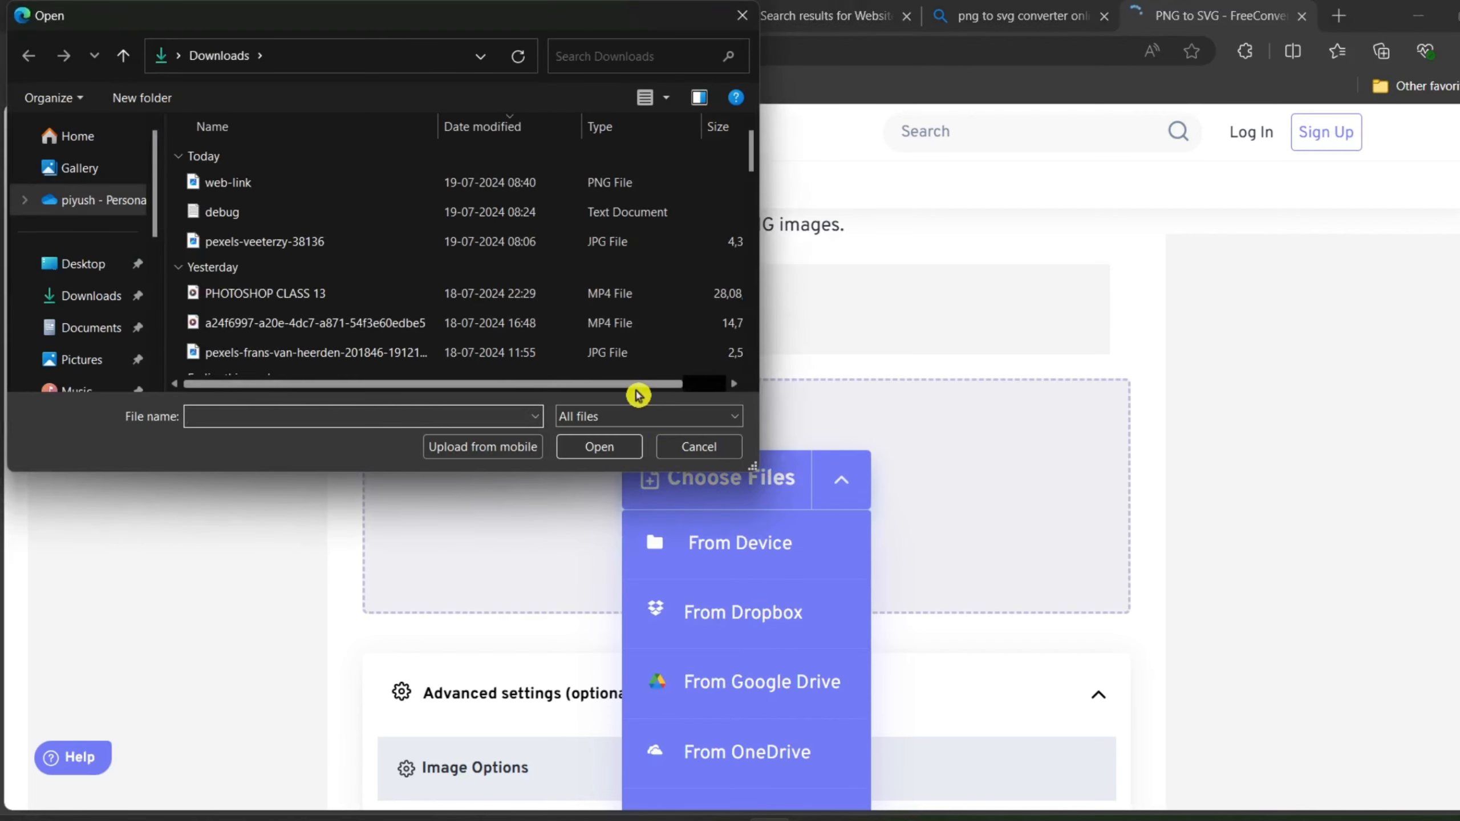
pyautogui.doubleClick(336, 187)
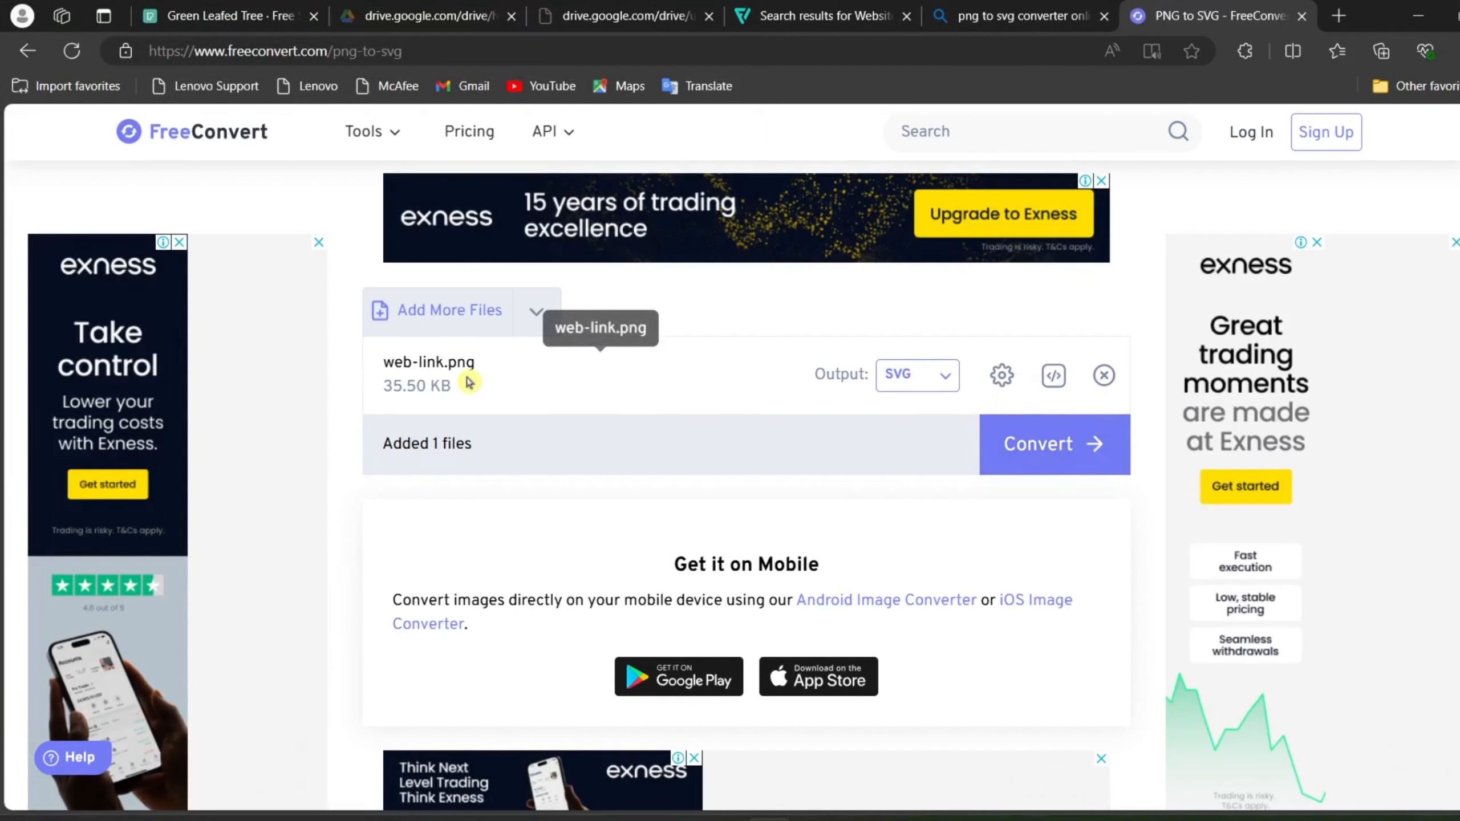
# Step: Choose SVG as the output format for web-link.png and convert the file
pyautogui.click(951, 382)
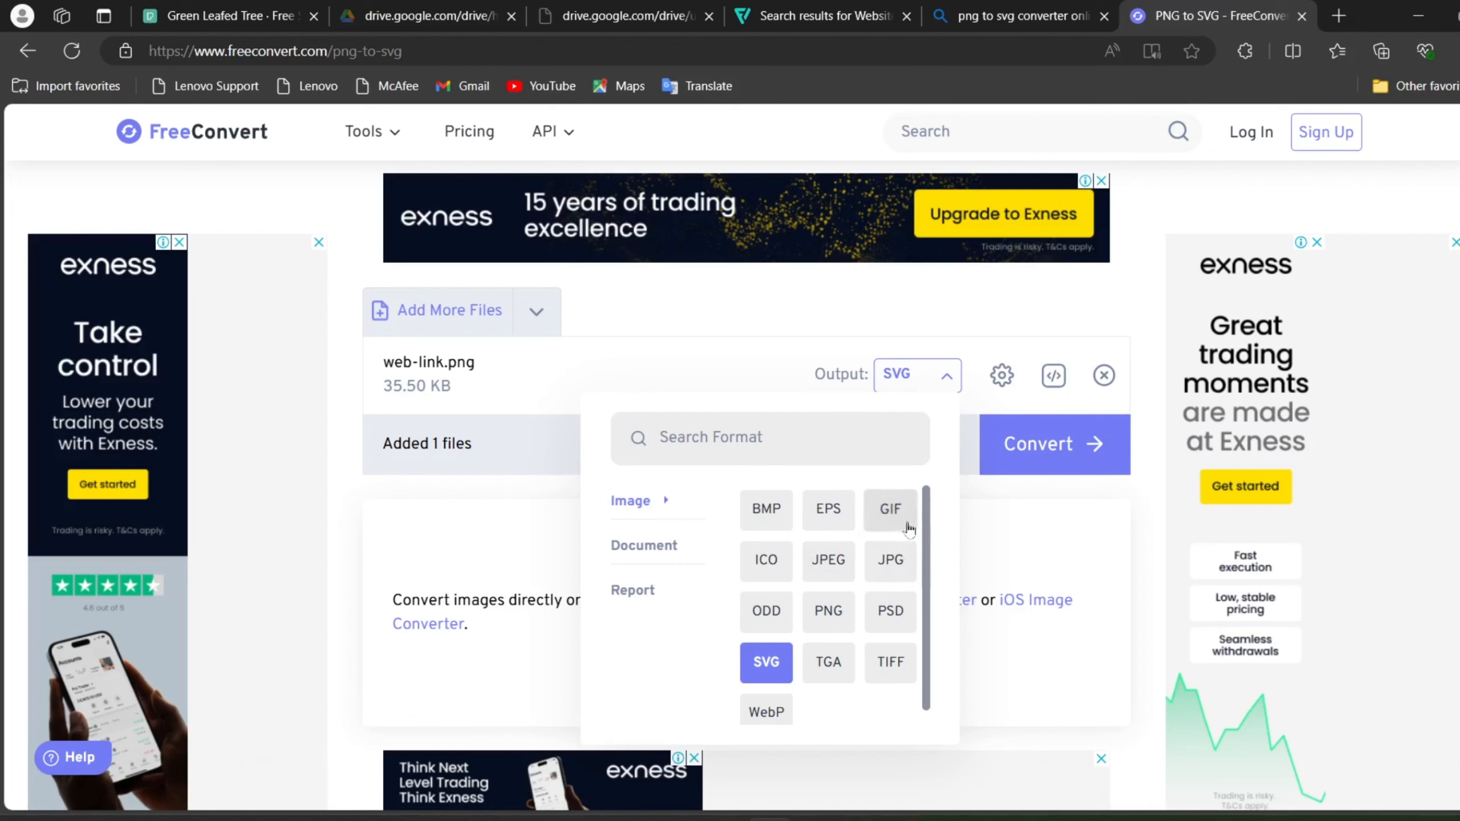
pyautogui.click(768, 684)
pyautogui.click(1081, 444)
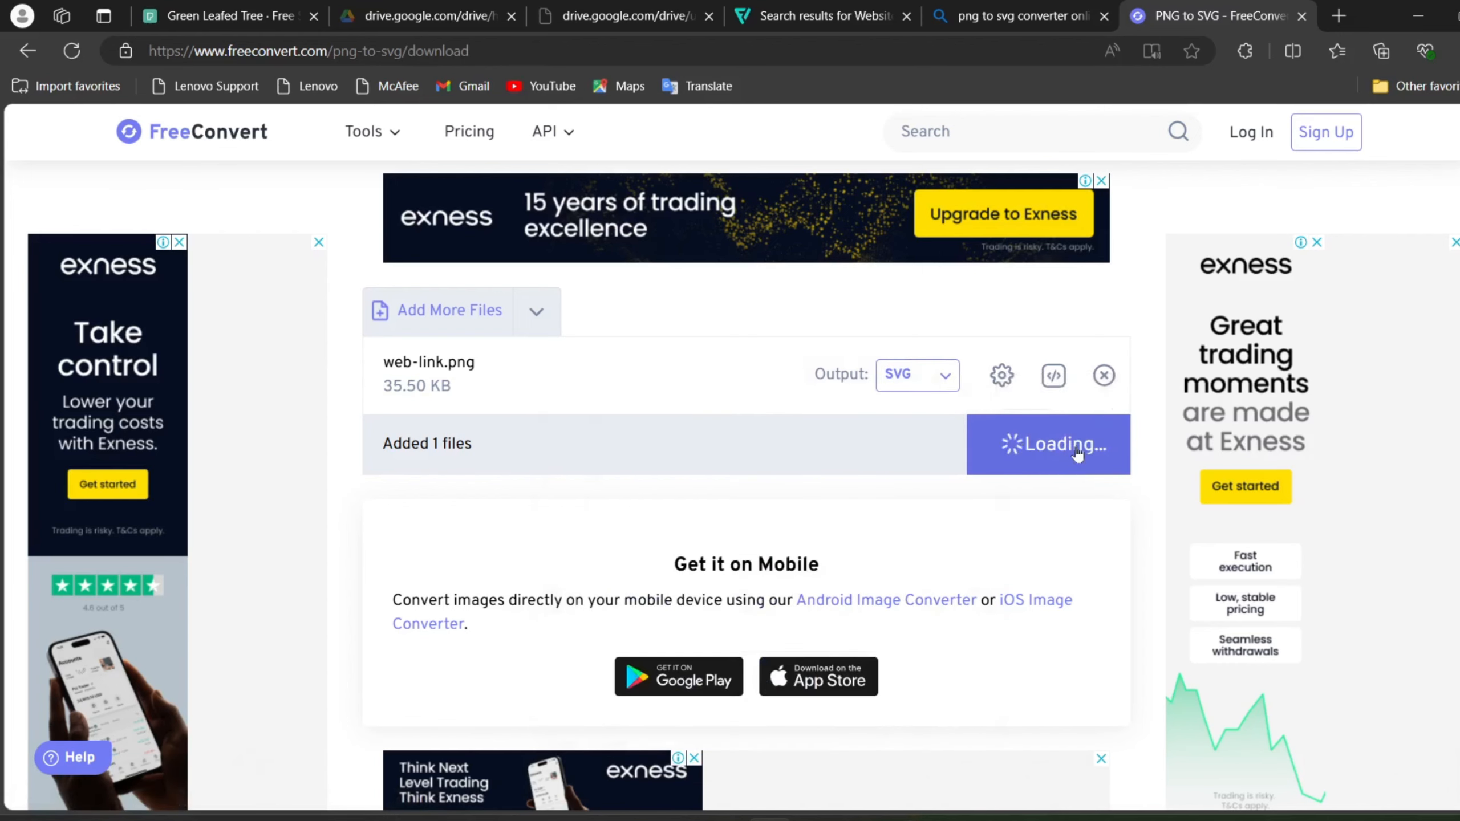
pyautogui.scroll(-3, 1079, 452)
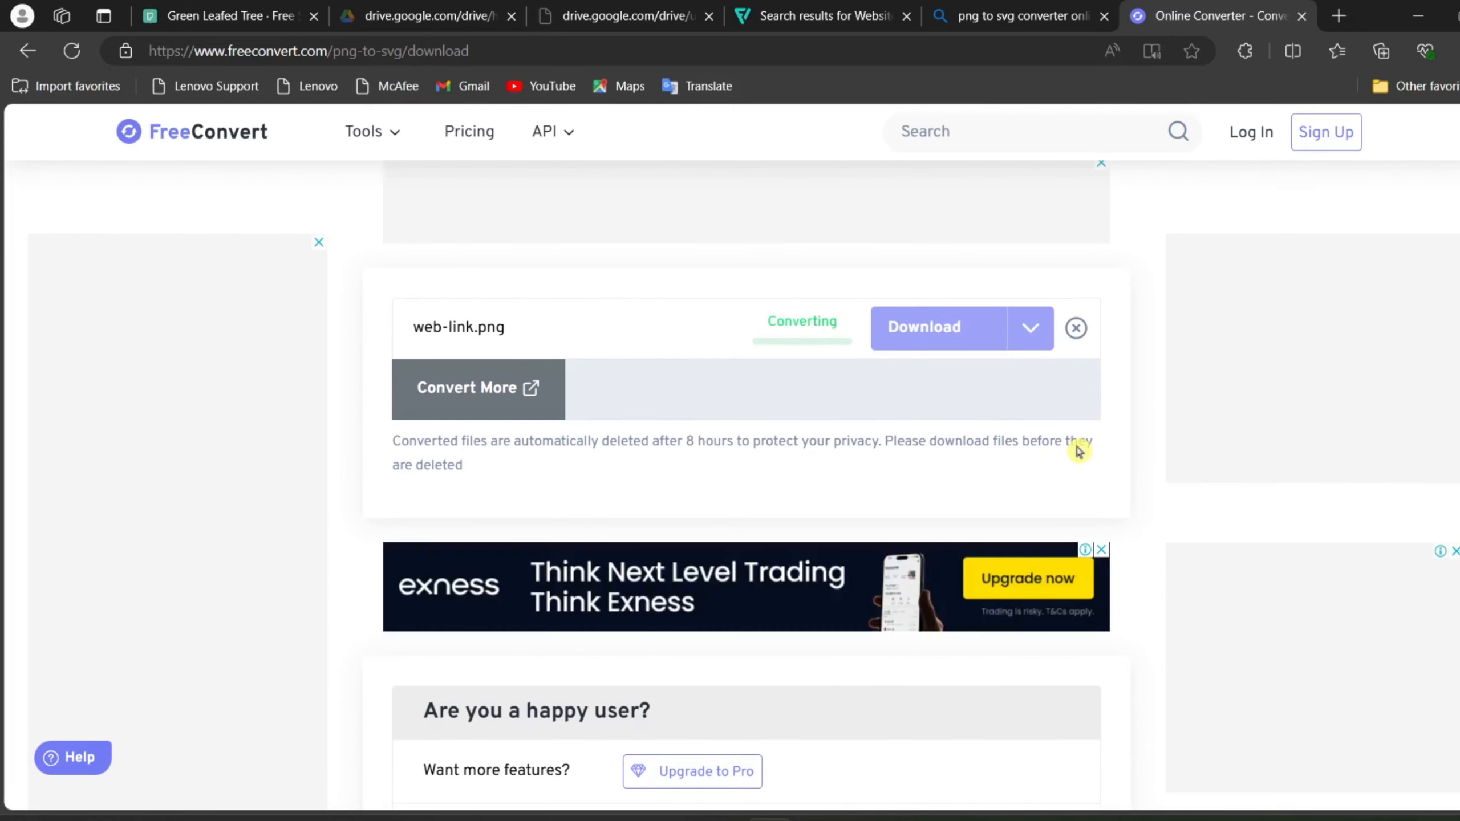
pyautogui.scroll(-2, 1079, 452)
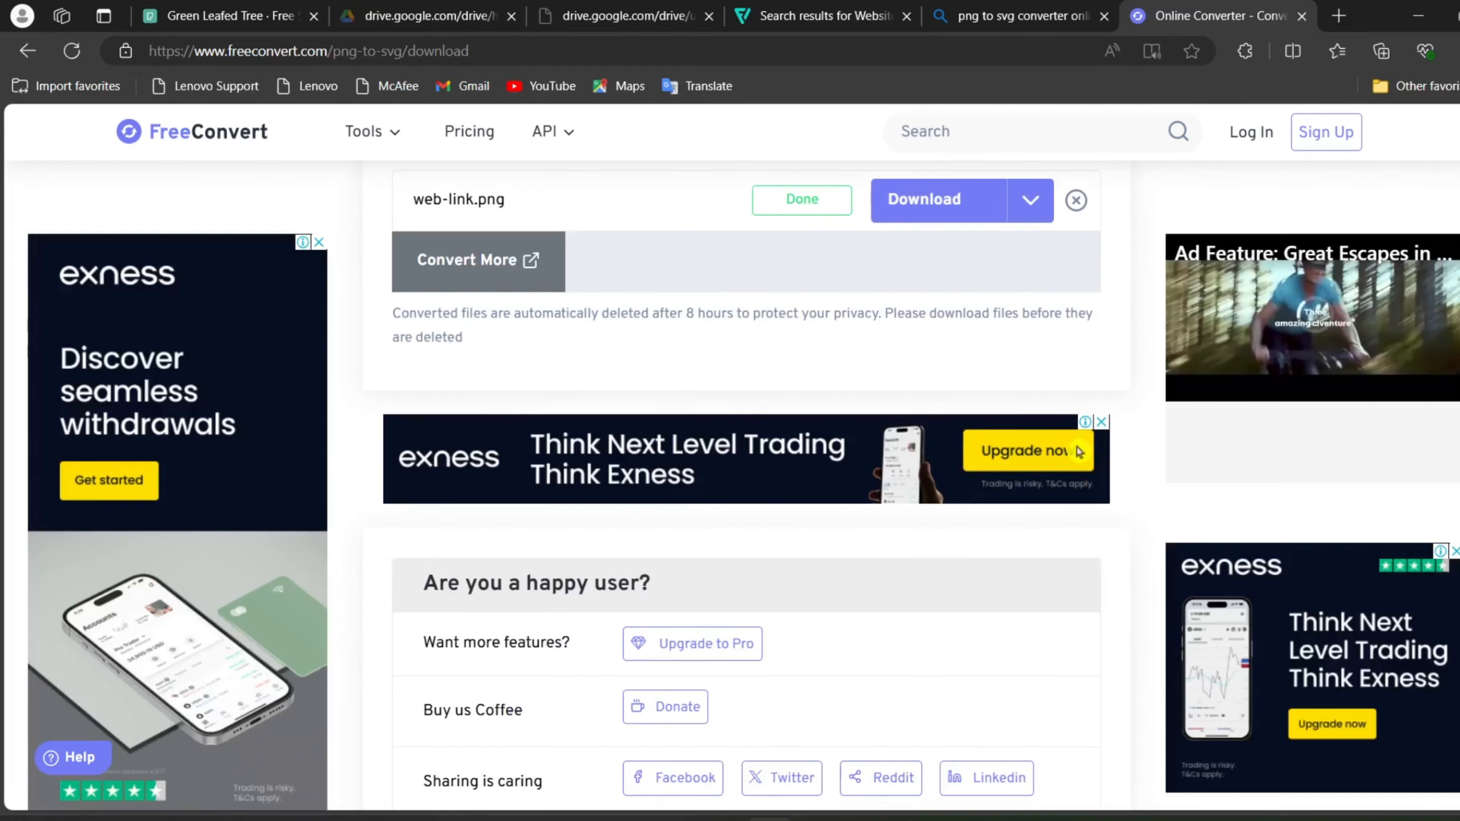
pyautogui.scroll(2, 1079, 451)
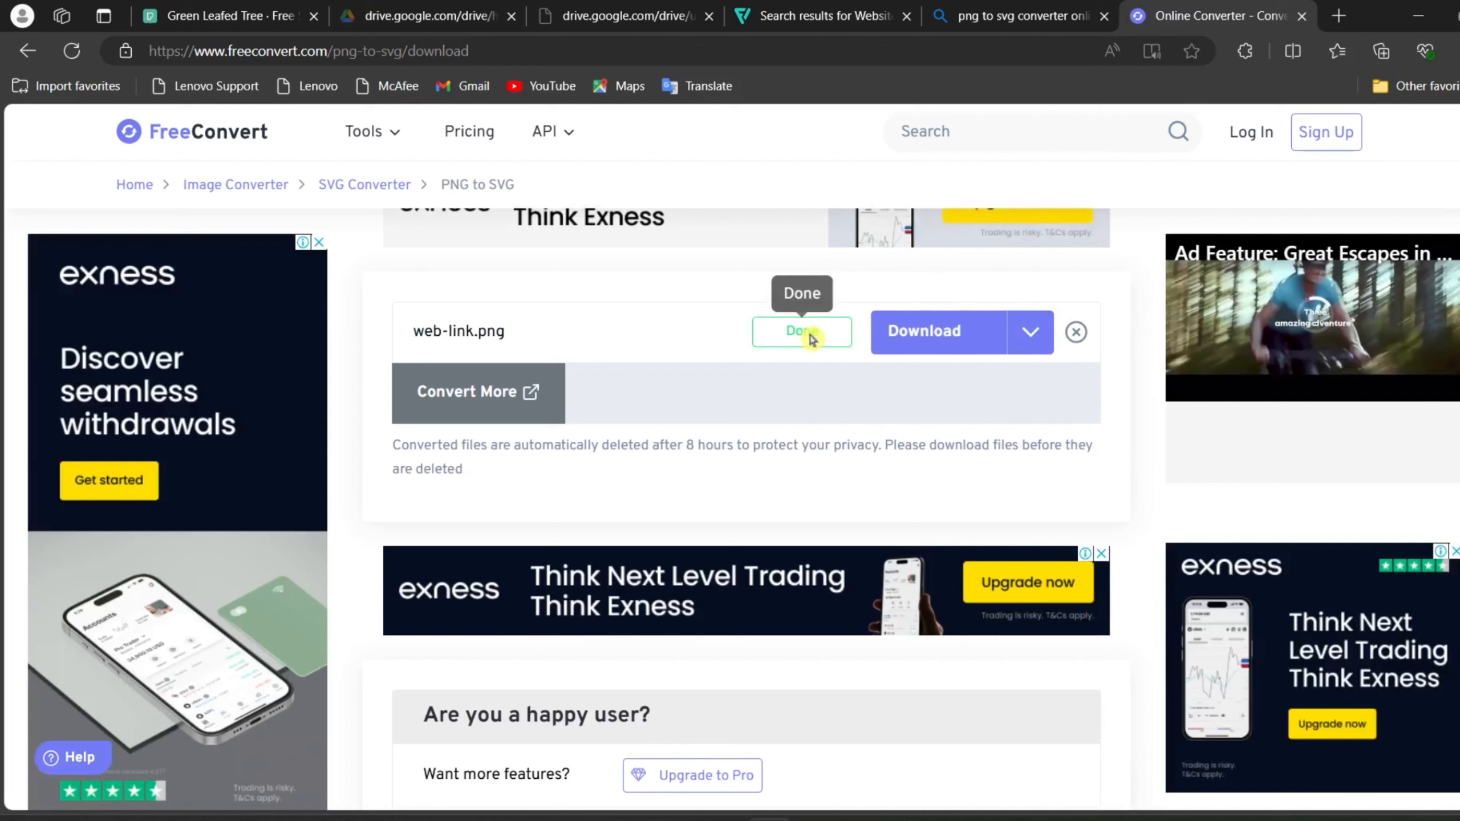
# Step: Save the converted web-link.svg to the device
pyautogui.click(1028, 338)
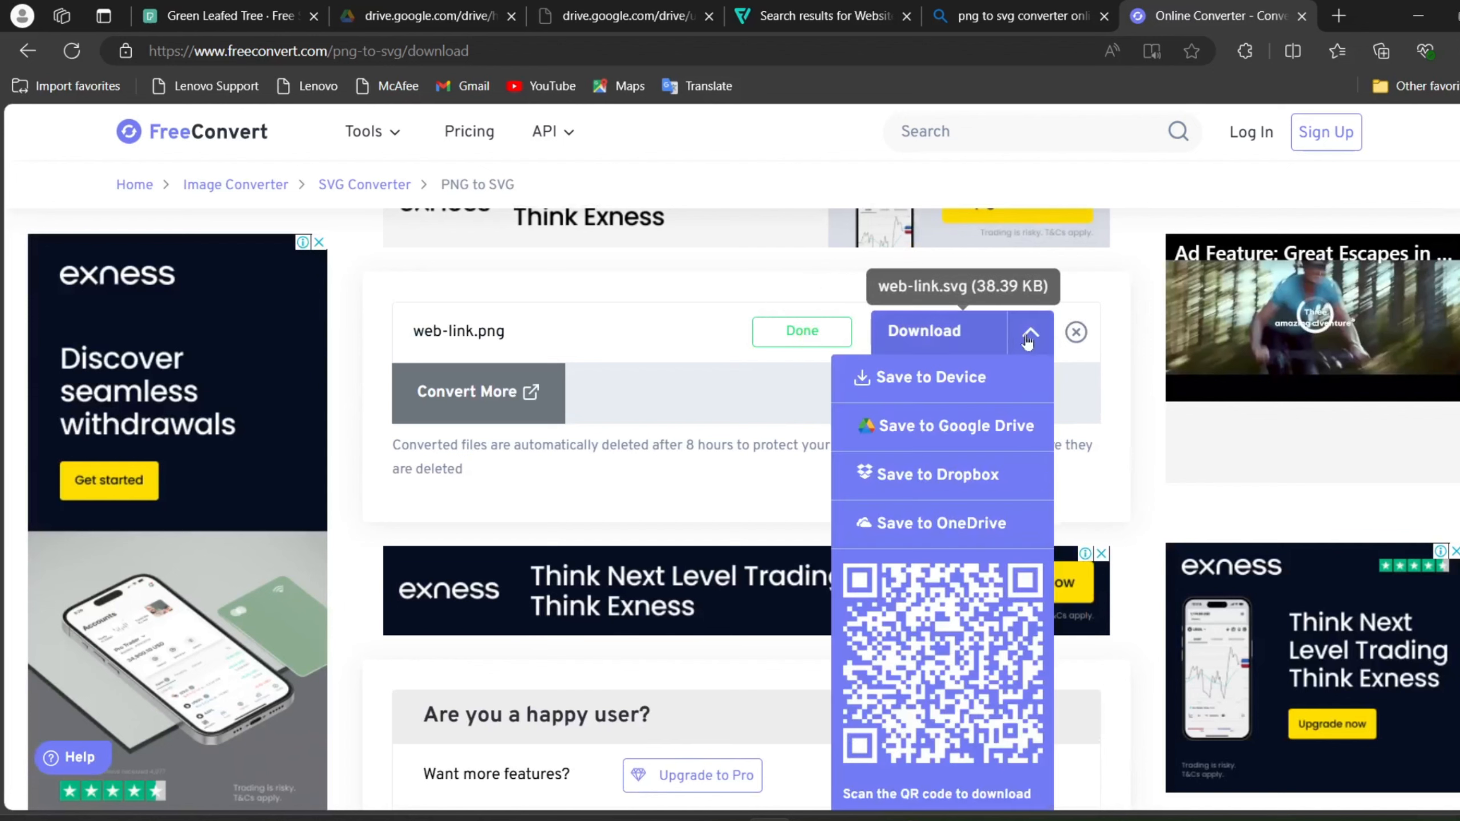
pyautogui.click(963, 378)
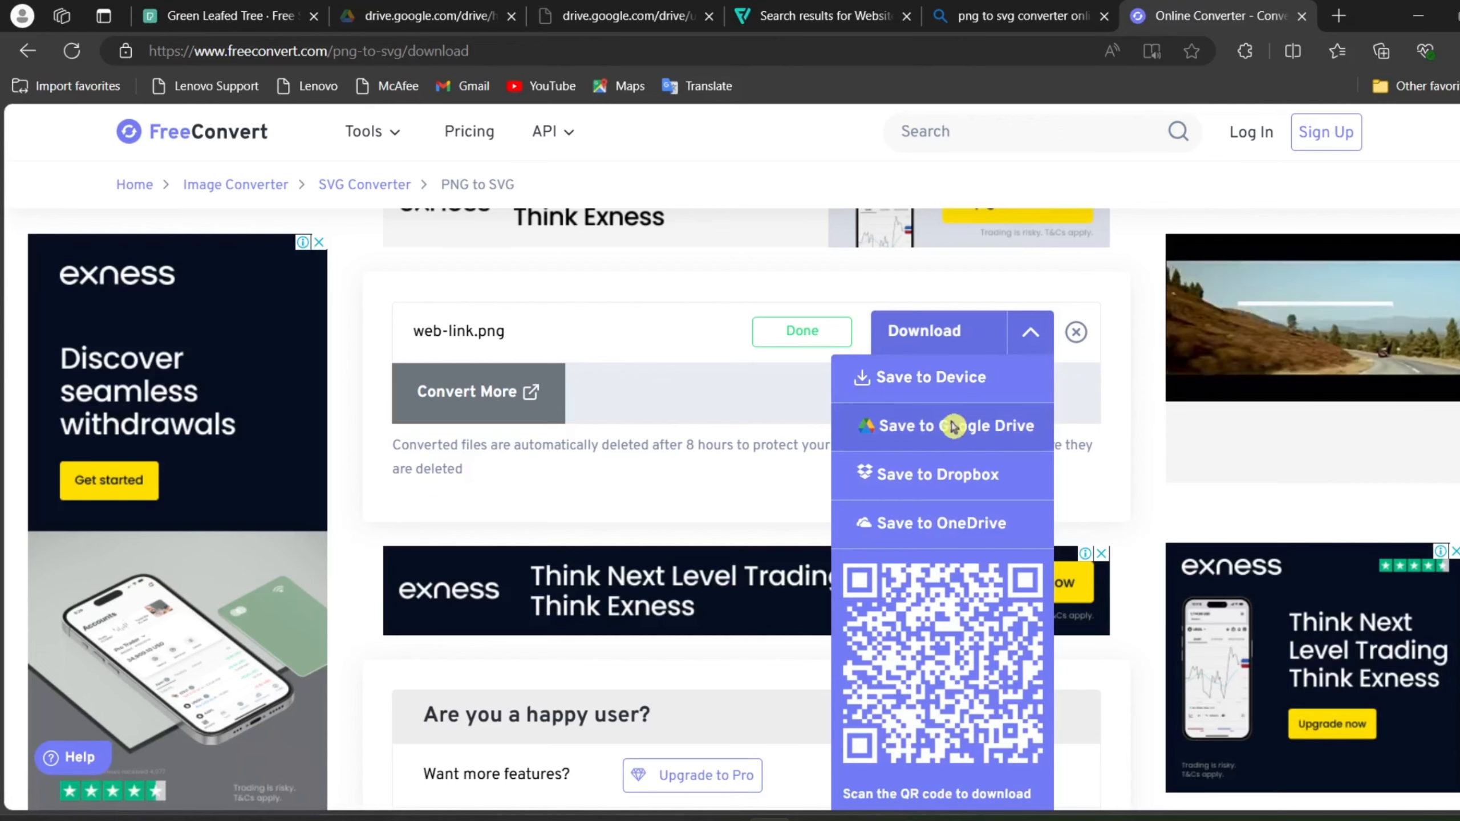
pyautogui.click(972, 380)
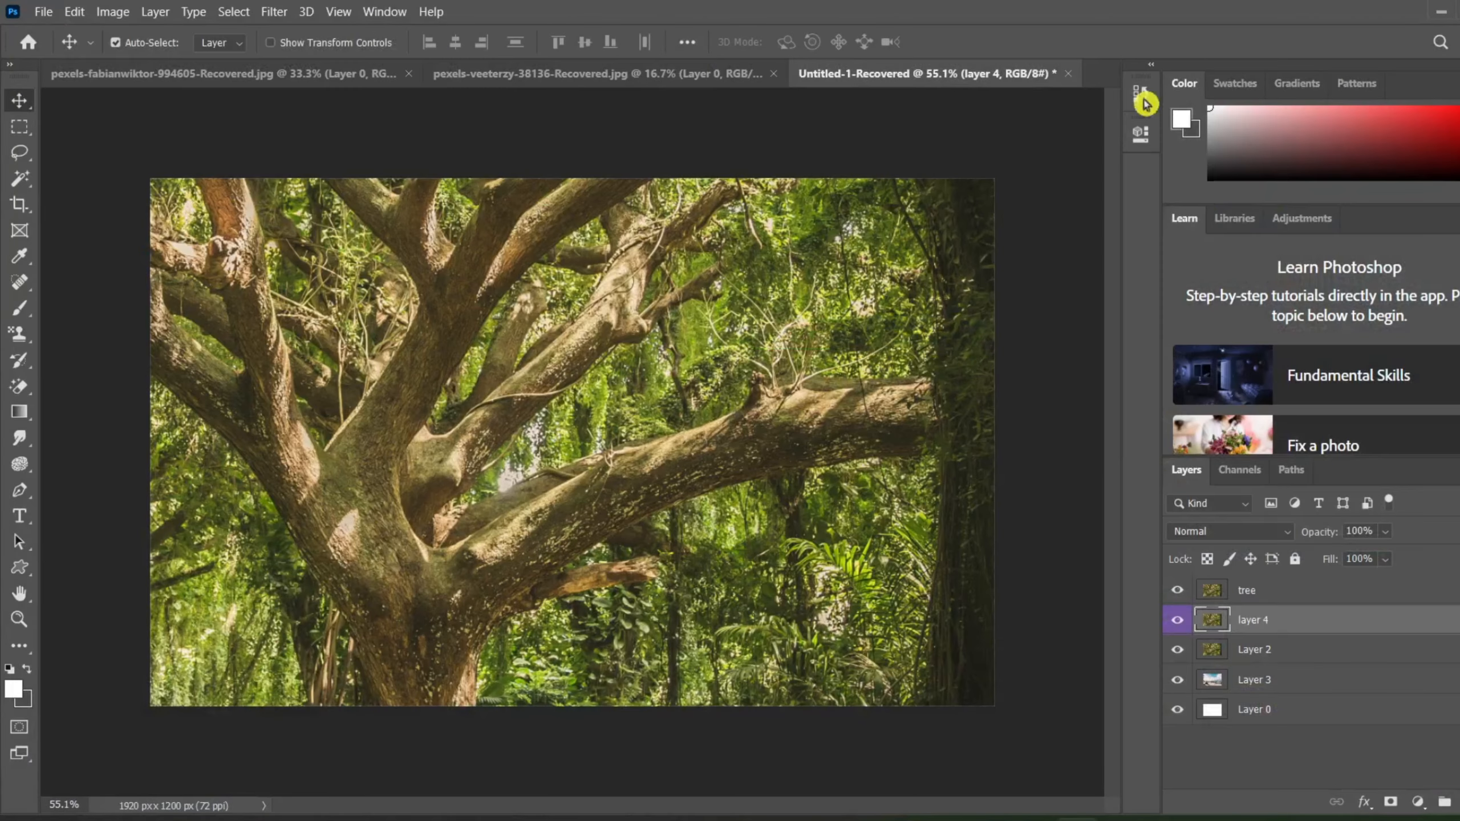
# Step: Switch to Photoshop and open the web-link SVG from Downloads, accepting the default rasterize settings
pyautogui.hotkey('ctrl', 'o')
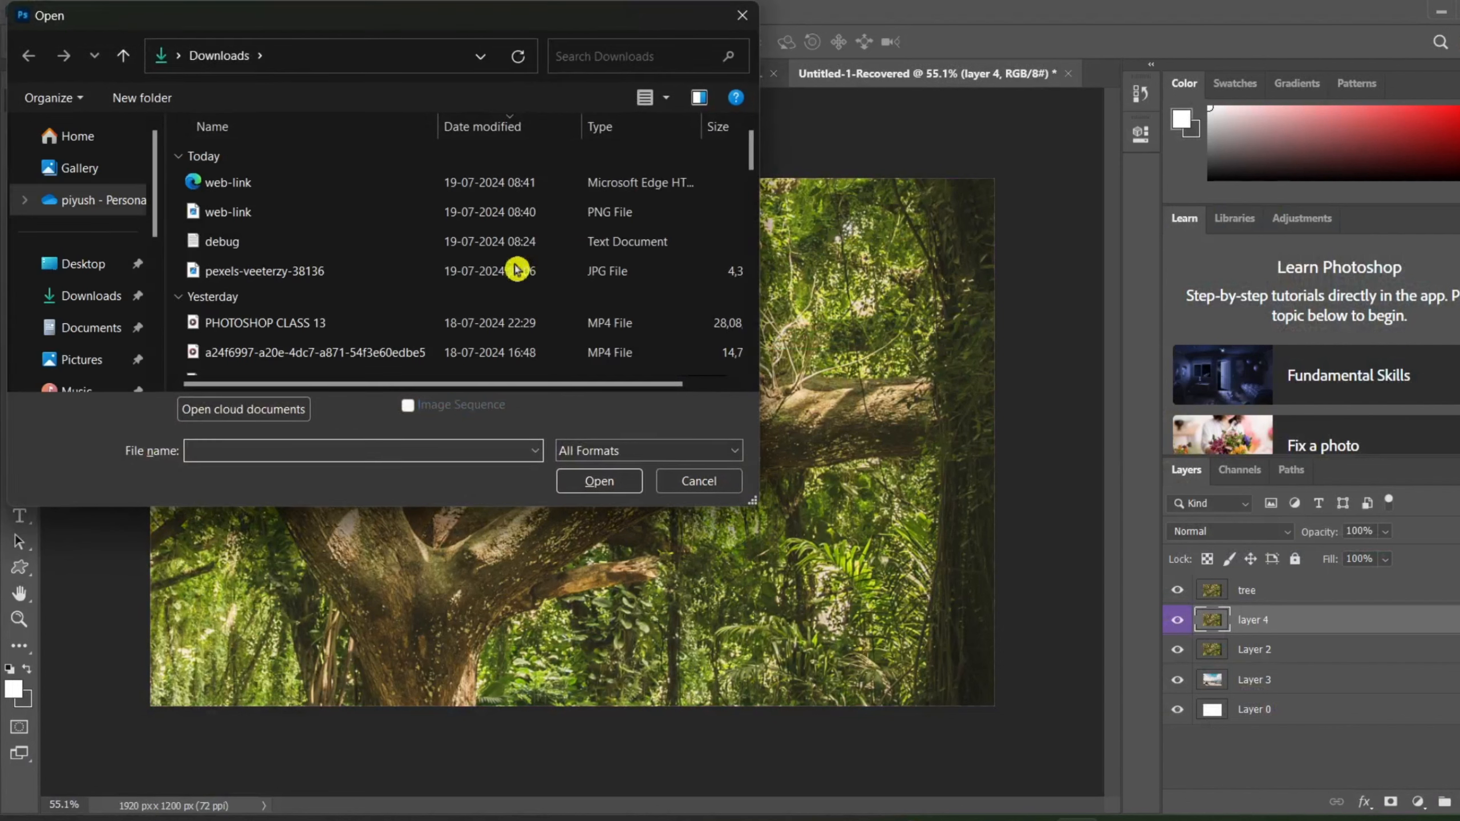
pyautogui.doubleClick(250, 196)
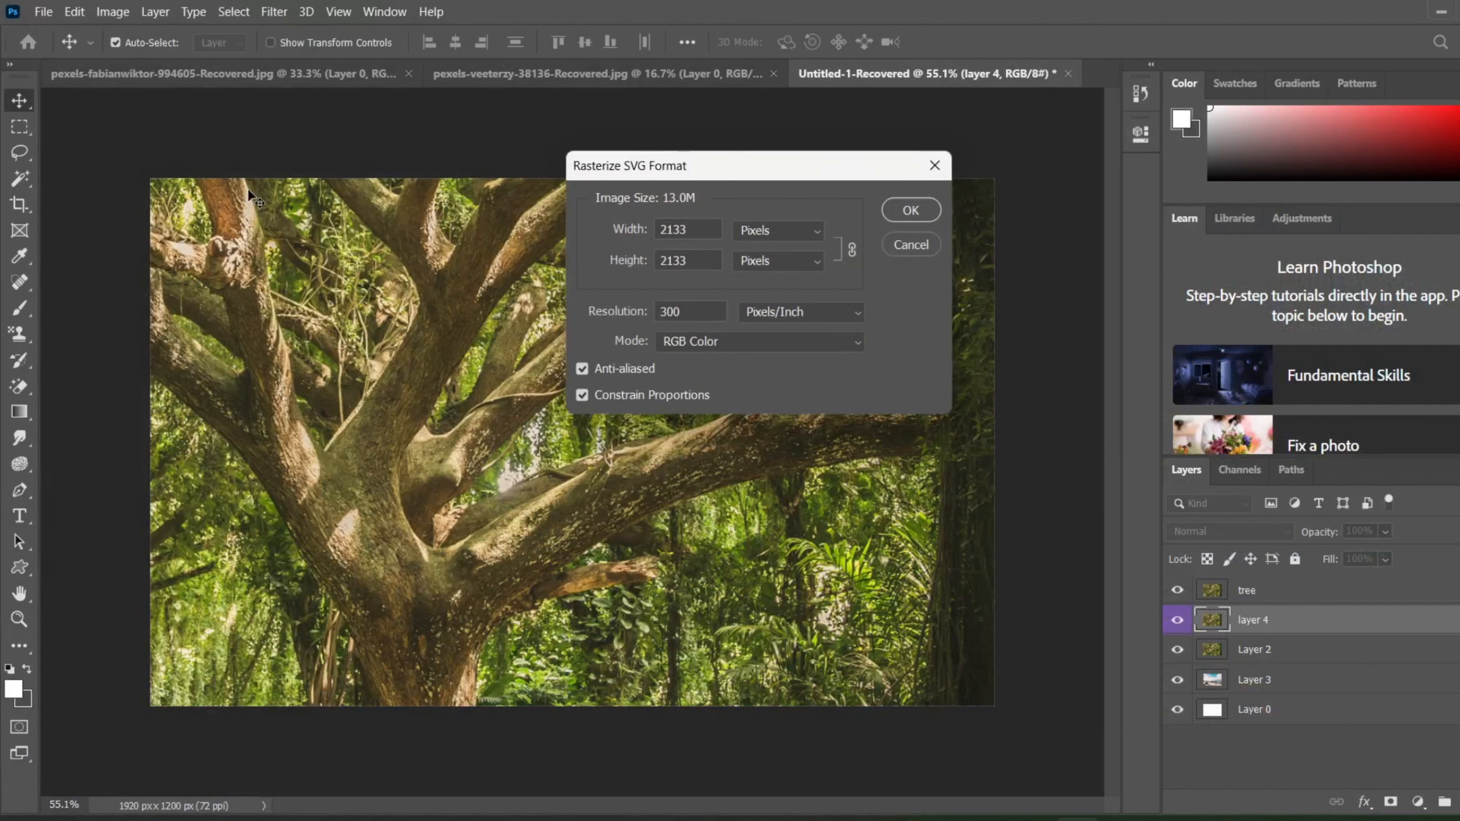
pyautogui.click(920, 218)
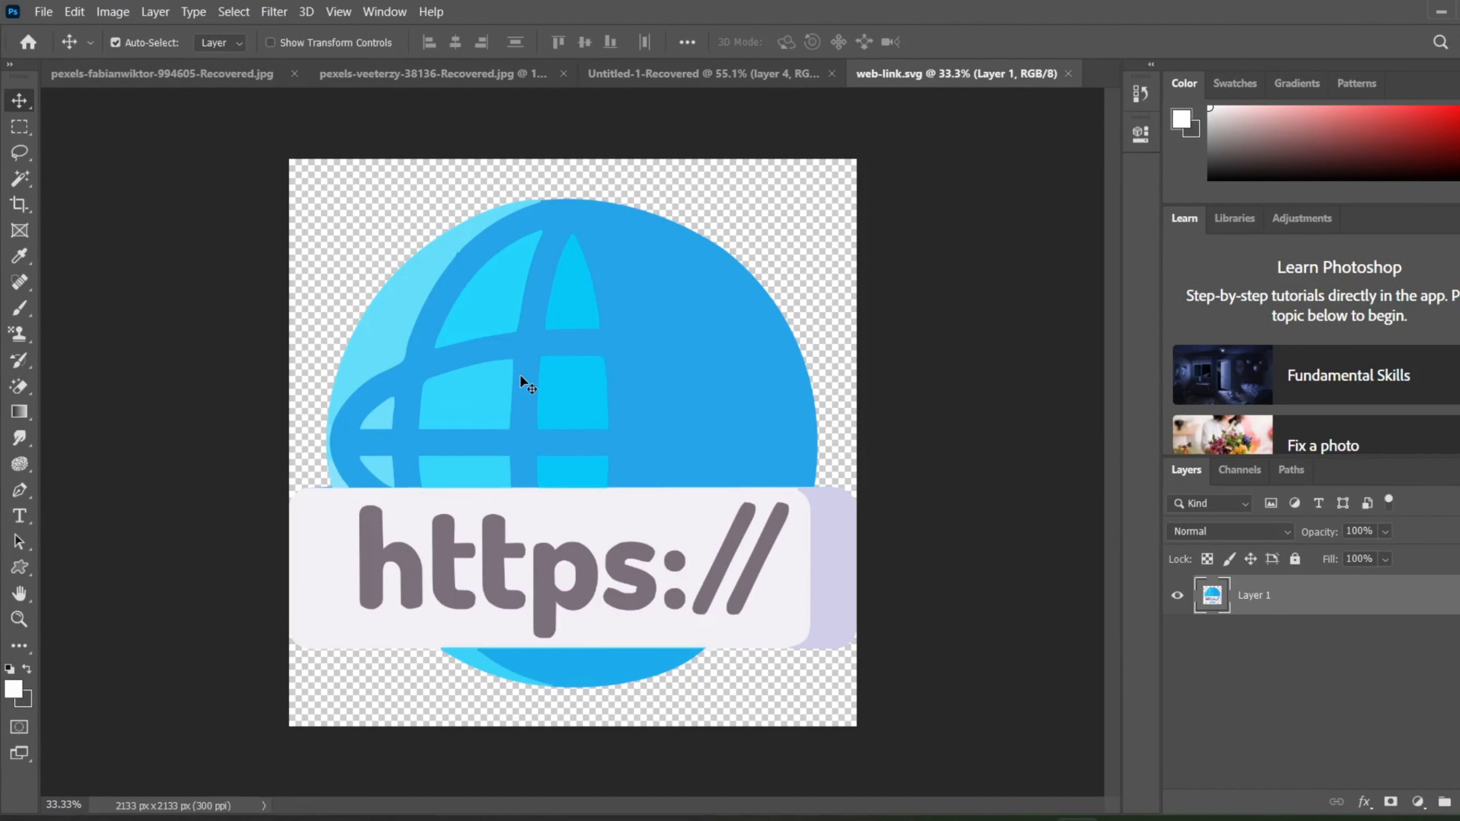
# Step: Move the globe icon slightly upward on its canvas and copy its layer as SVG
pyautogui.moveTo(536, 361)
pyautogui.mouseDown()
pyautogui.moveTo(433, 412)
pyautogui.moveTo(417, 403)
pyautogui.moveTo(412, 295)
pyautogui.moveTo(552, 306)
pyautogui.moveTo(551, 349)
pyautogui.moveTo(515, 342)
pyautogui.moveTo(552, 333)
pyautogui.moveTo(534, 340)
pyautogui.mouseUp()
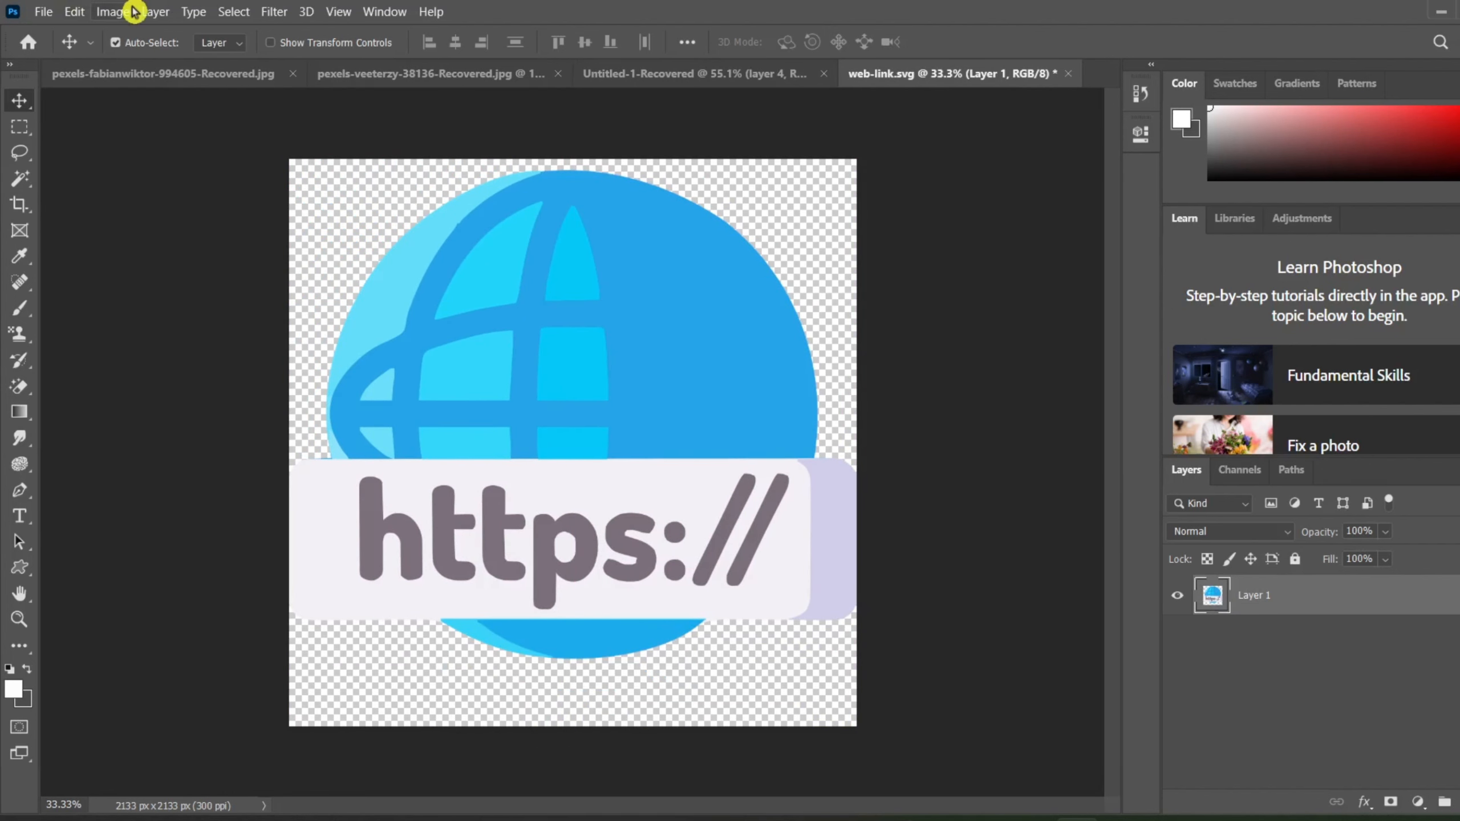
pyautogui.click(154, 12)
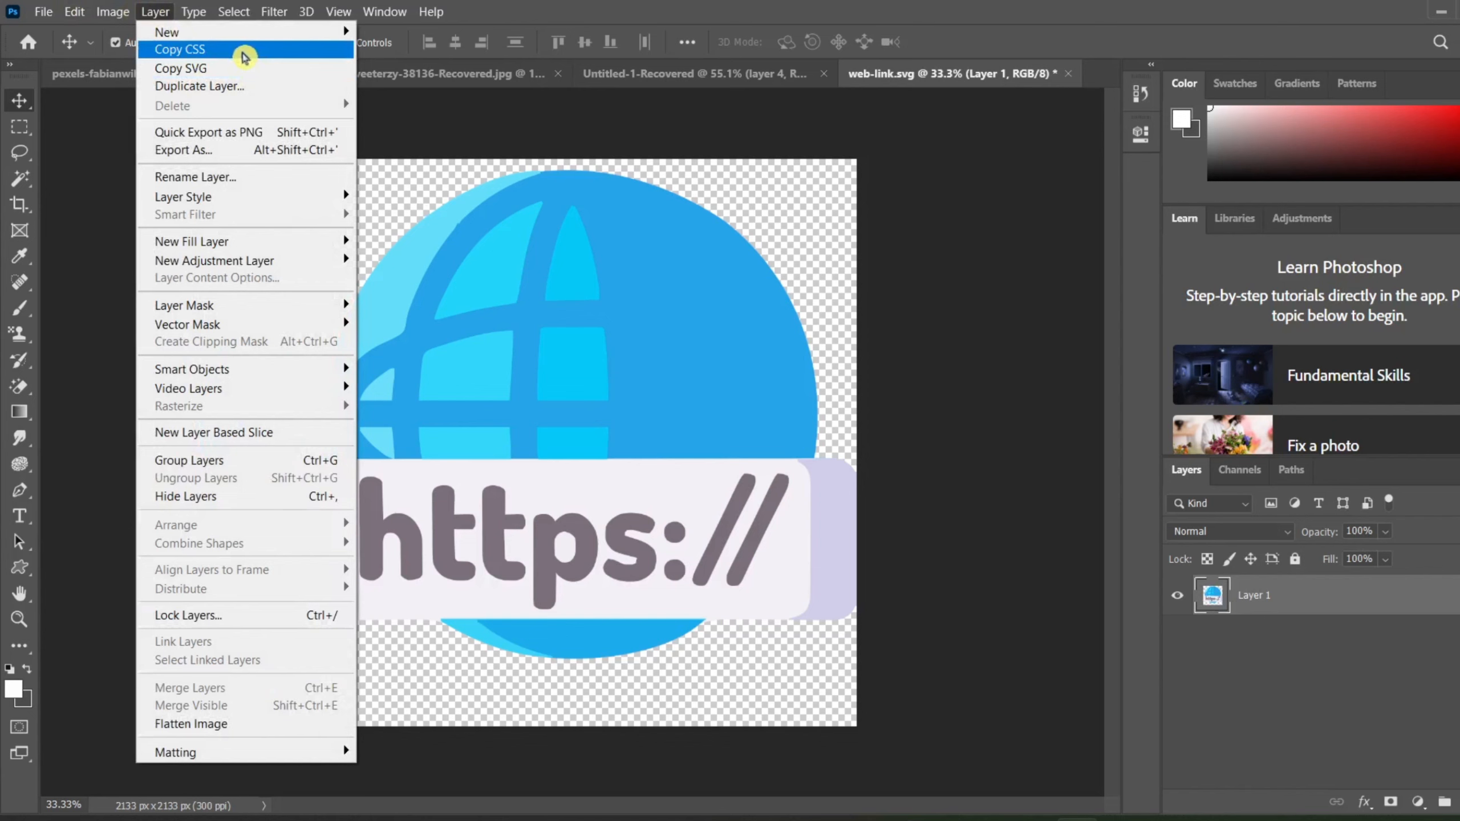
pyautogui.click(232, 67)
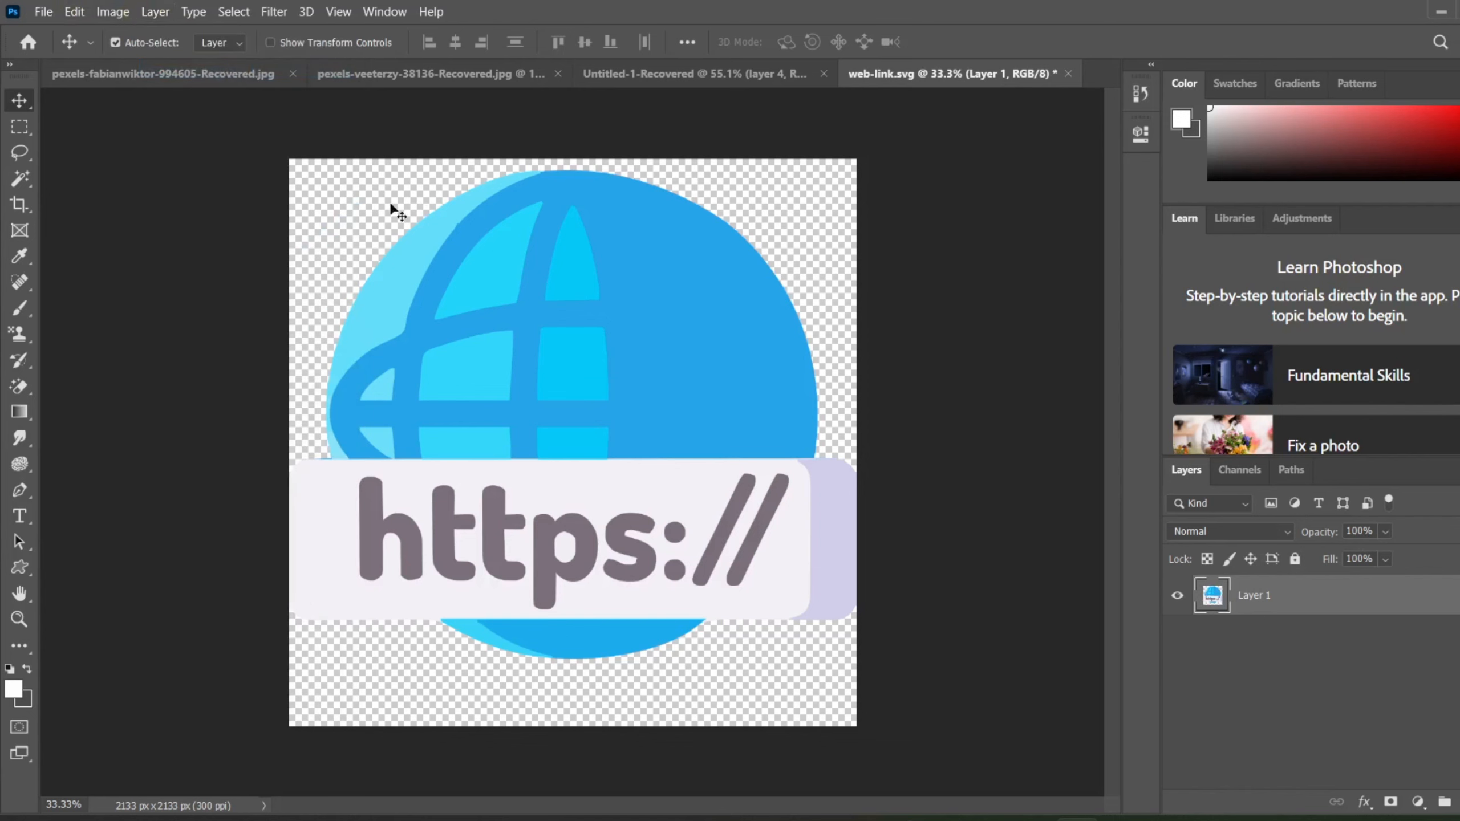
# Step: Shift the globe icon slightly to the left and close the web-link.svg document without saving
pyautogui.click(507, 346)
pyautogui.moveTo(481, 373)
pyautogui.mouseDown()
pyautogui.moveTo(463, 392)
pyautogui.moveTo(472, 352)
pyautogui.moveTo(428, 336)
pyautogui.moveTo(464, 369)
pyautogui.mouseUp()
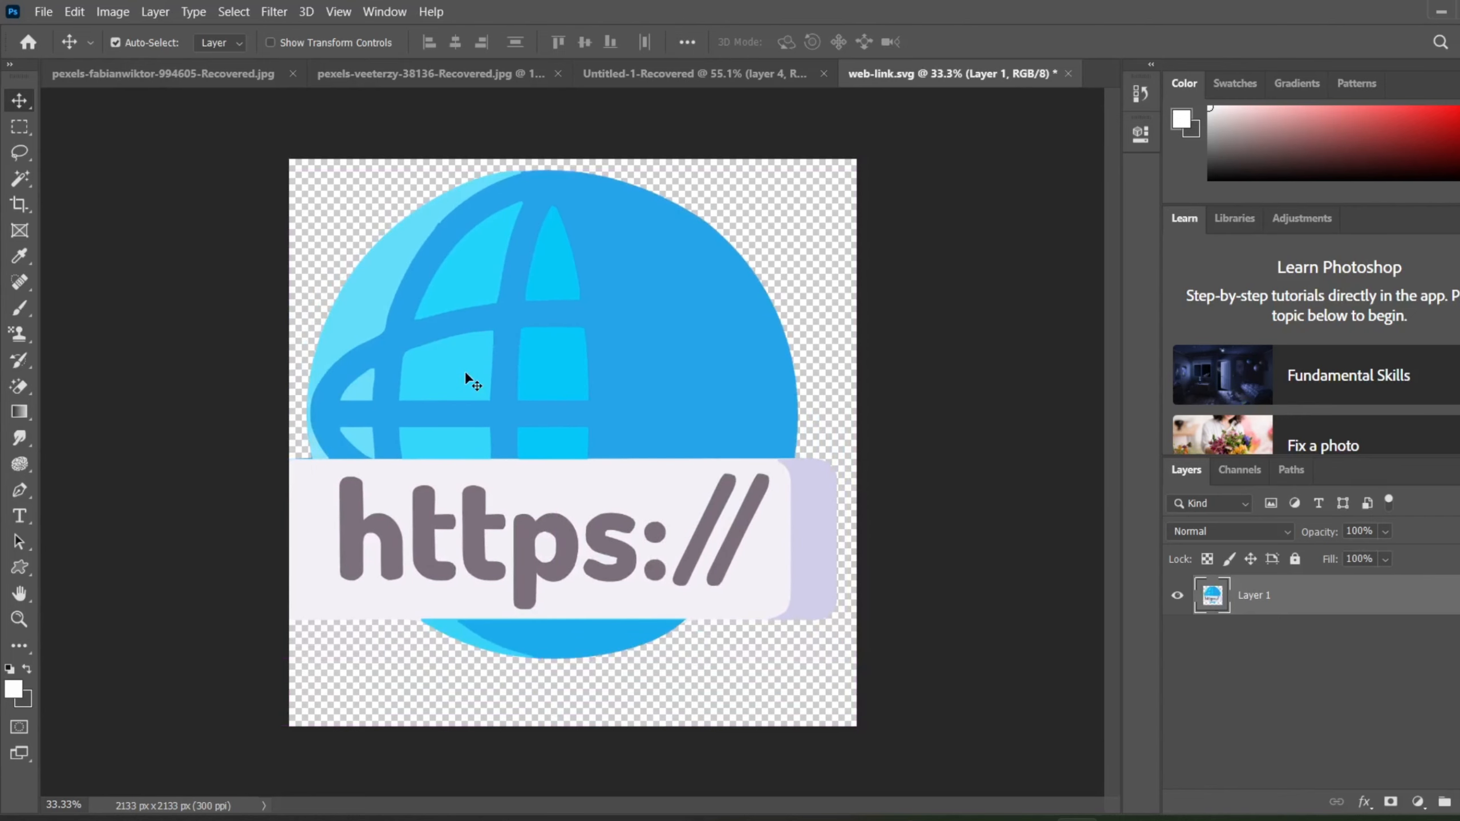
pyautogui.click(1068, 75)
pyautogui.click(804, 326)
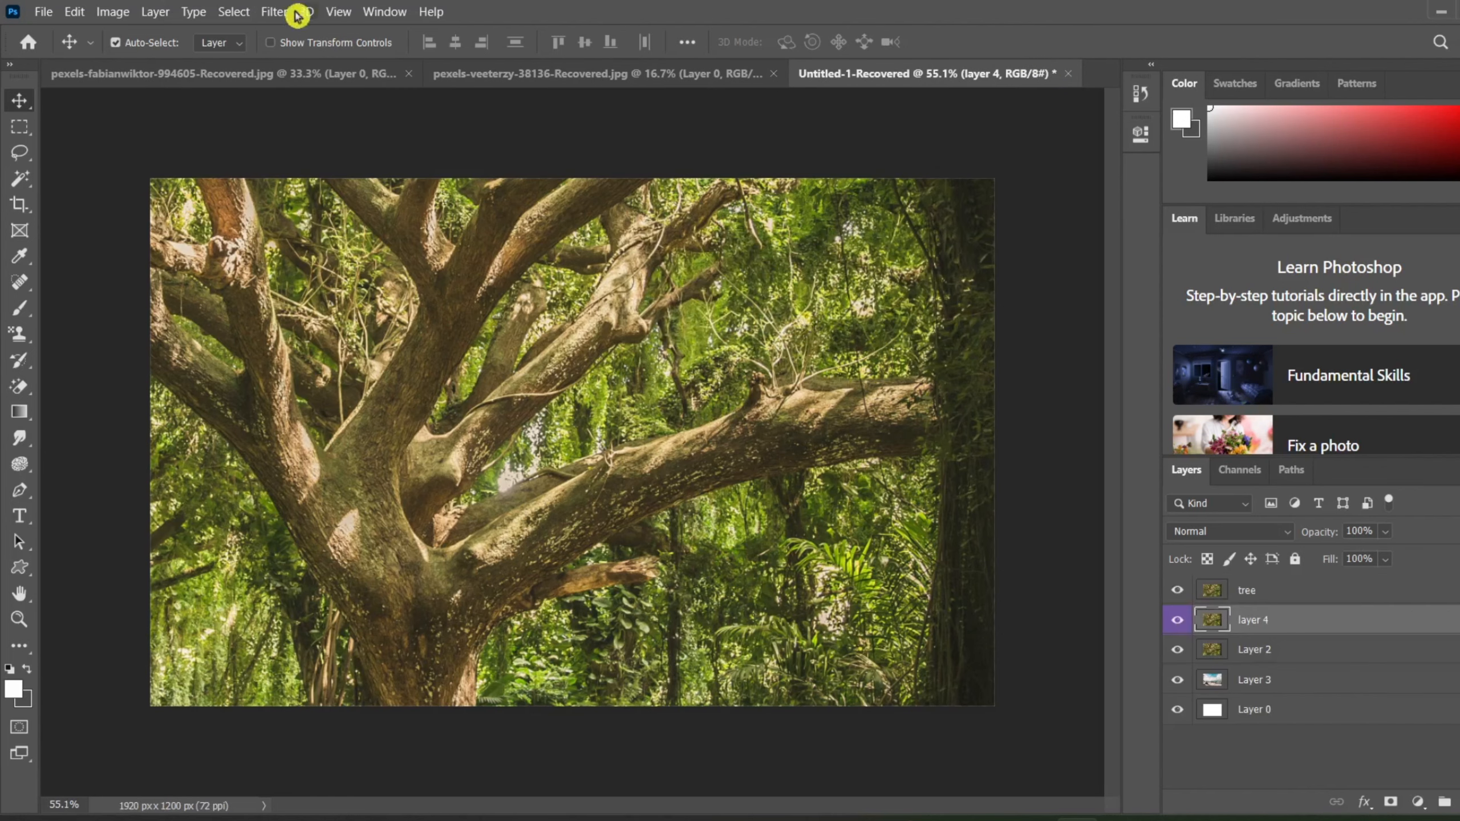
# Step: Duplicate layer 4 with the suggested name, keeping Untitled-1-Recovered as the destination document
pyautogui.click(155, 12)
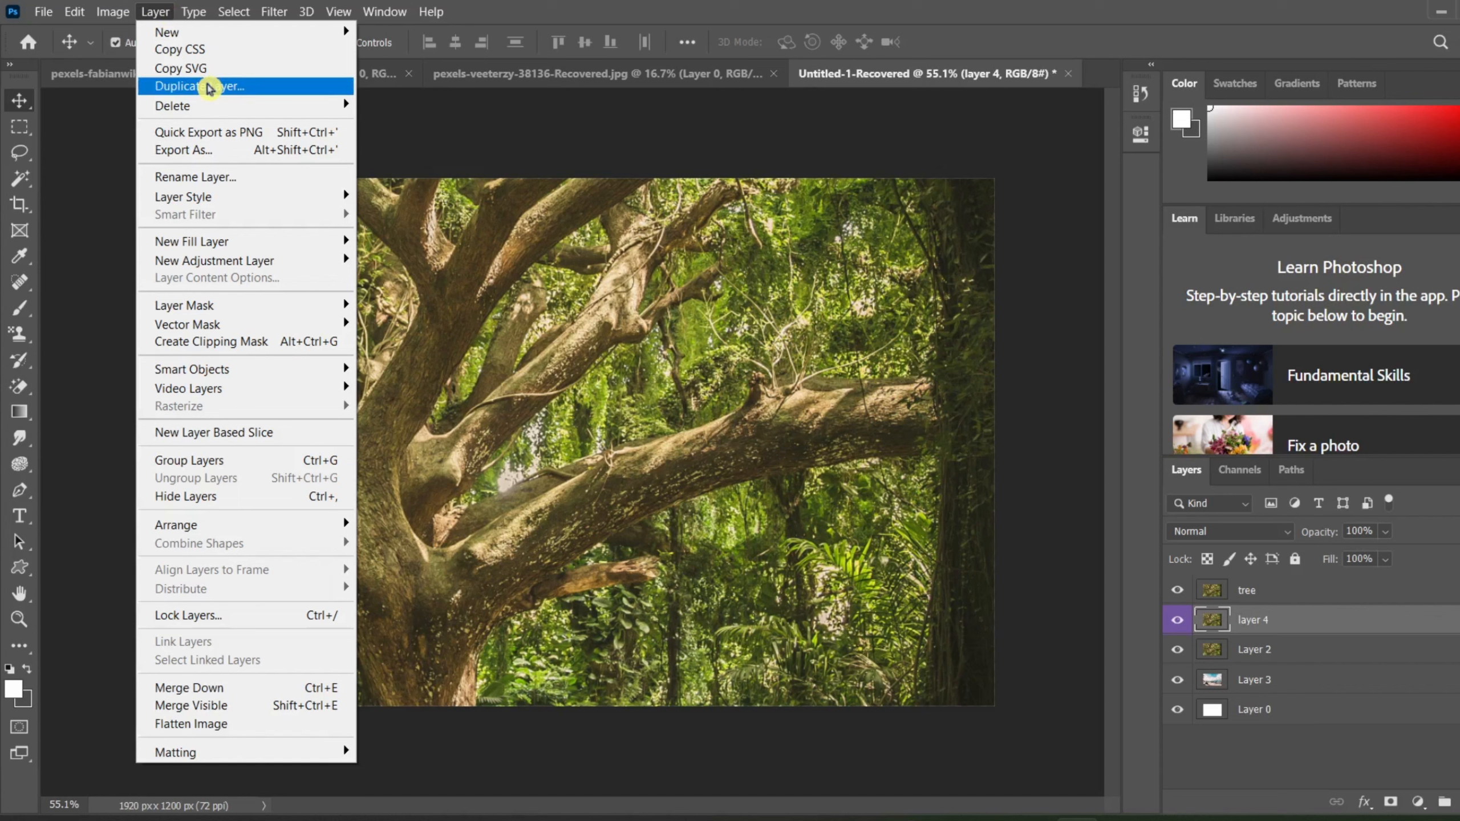
pyautogui.click(278, 87)
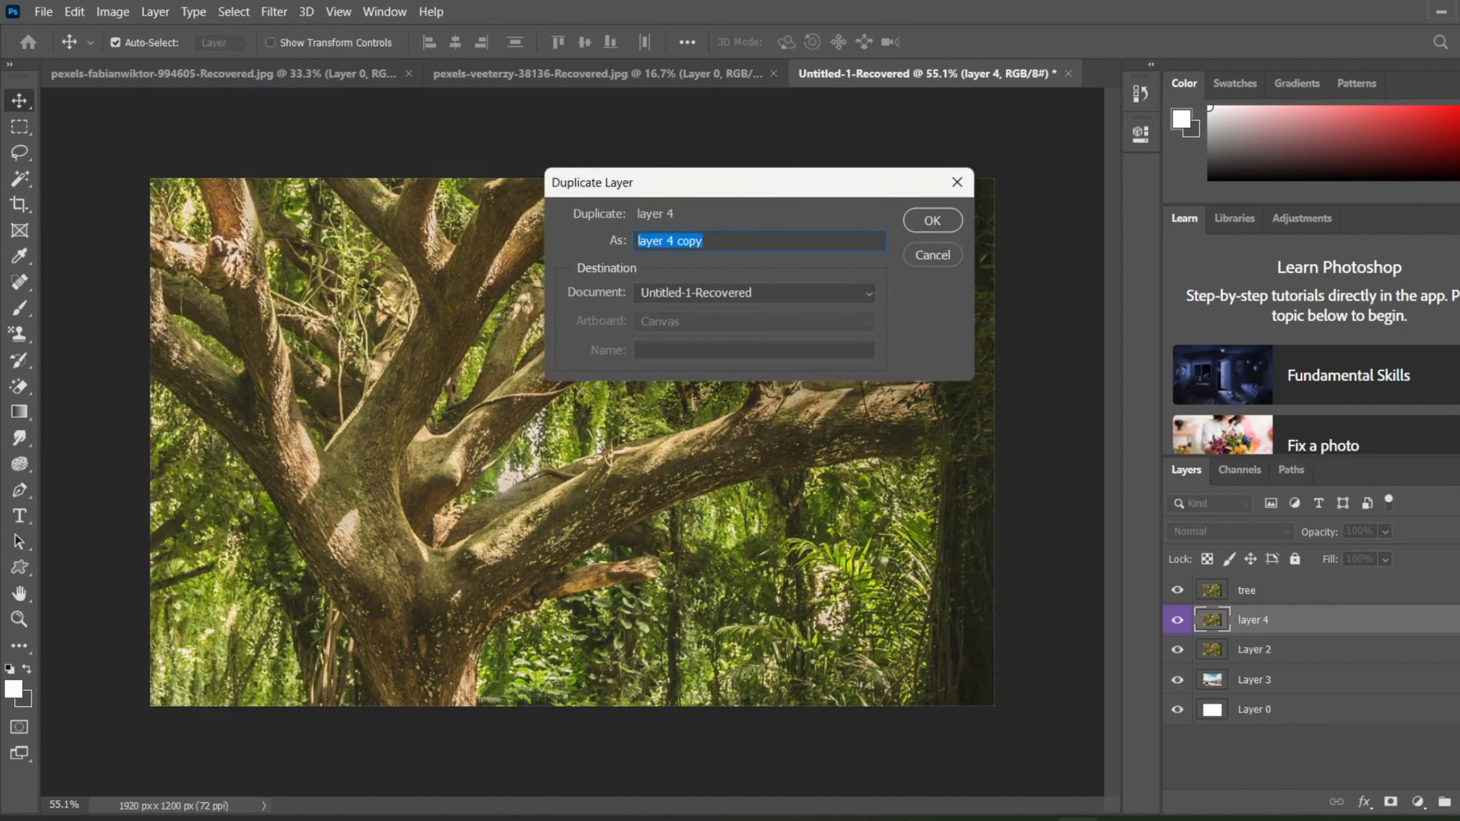
pyautogui.click(820, 293)
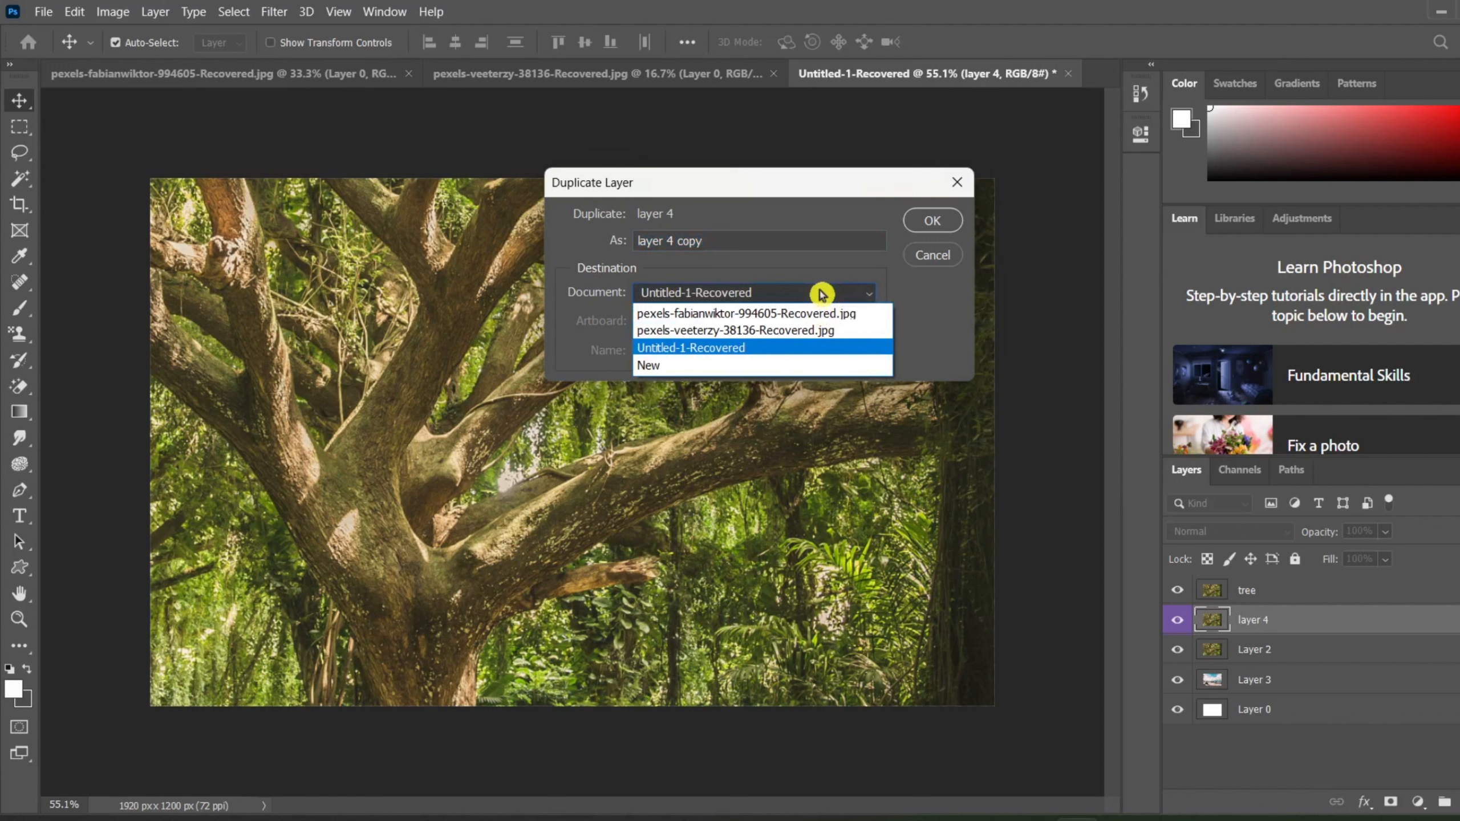
pyautogui.click(820, 293)
pyautogui.click(929, 221)
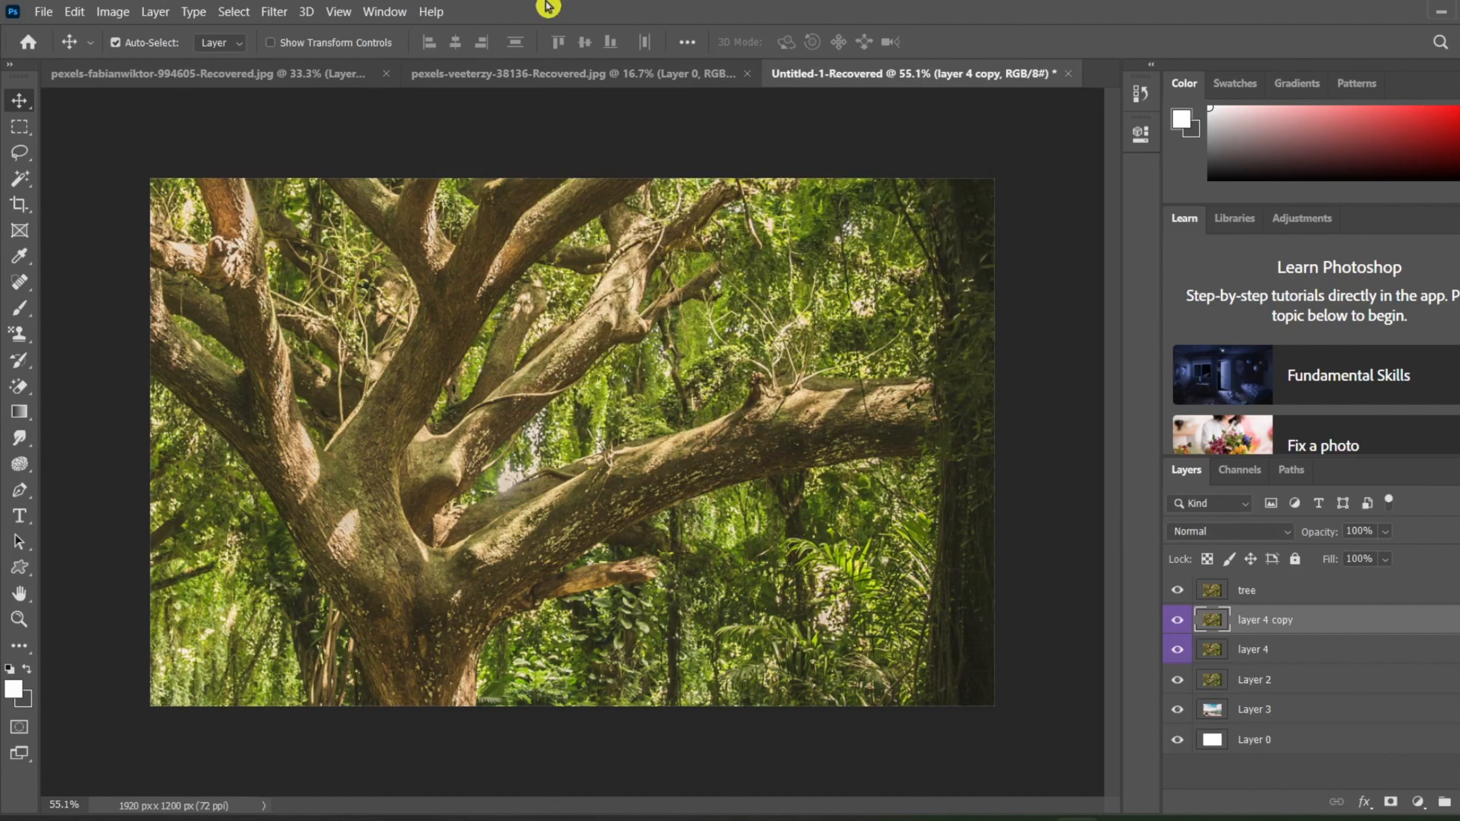
# Step: Delete the "layer 4 copy" layer and confirm the deletion
pyautogui.click(154, 11)
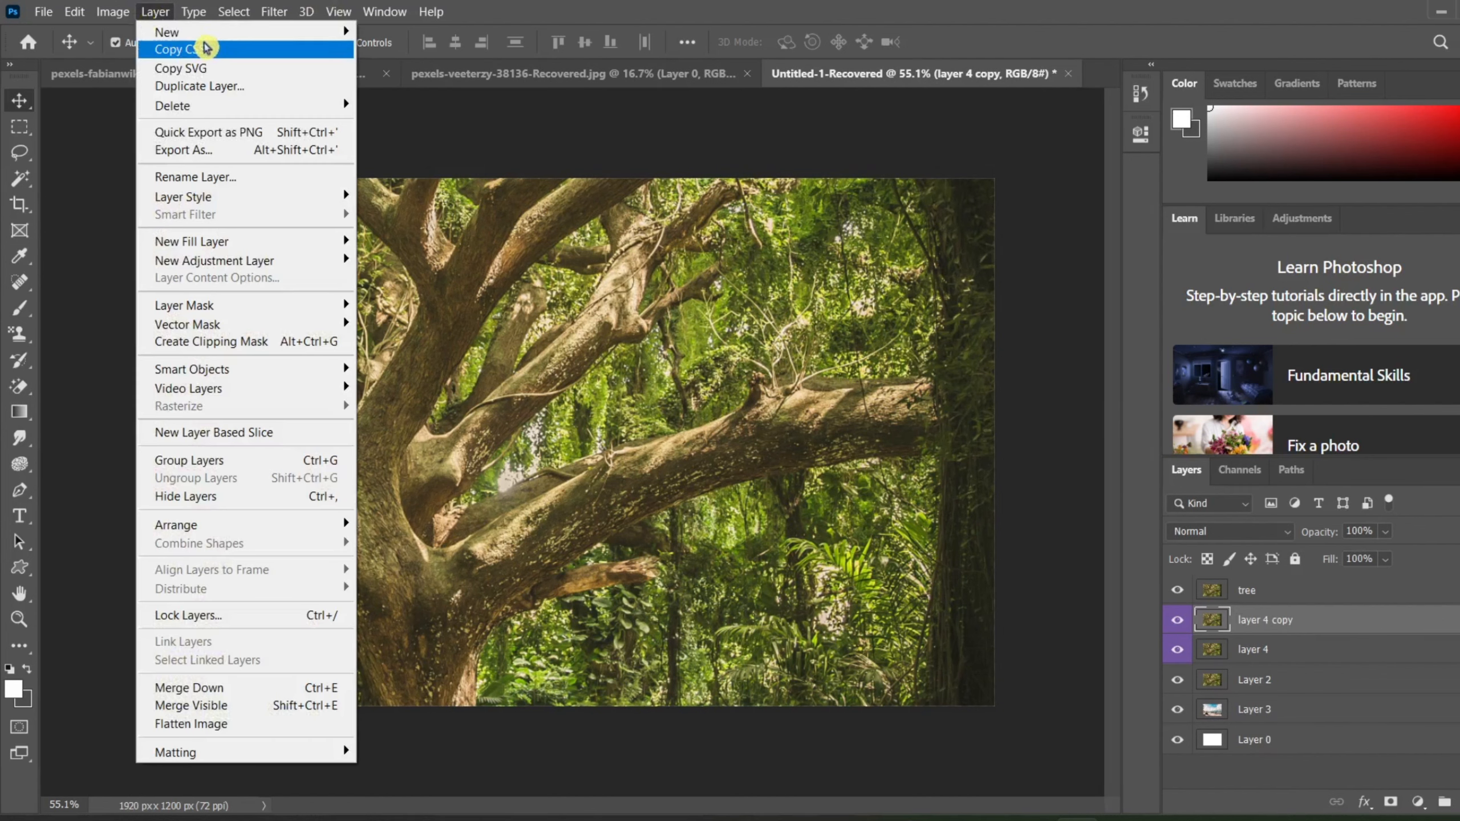
pyautogui.moveTo(207, 31)
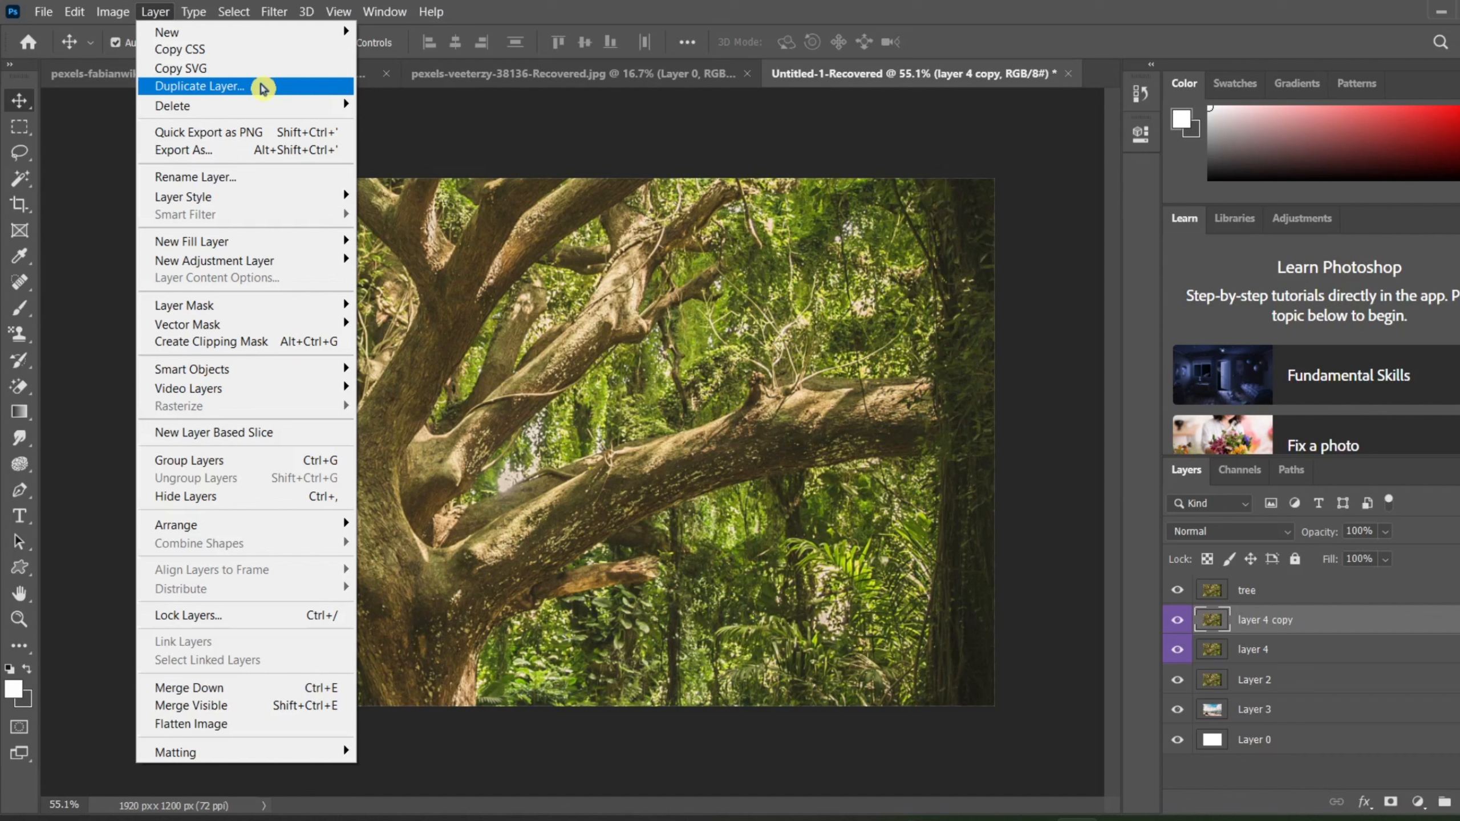
pyautogui.moveTo(246, 111)
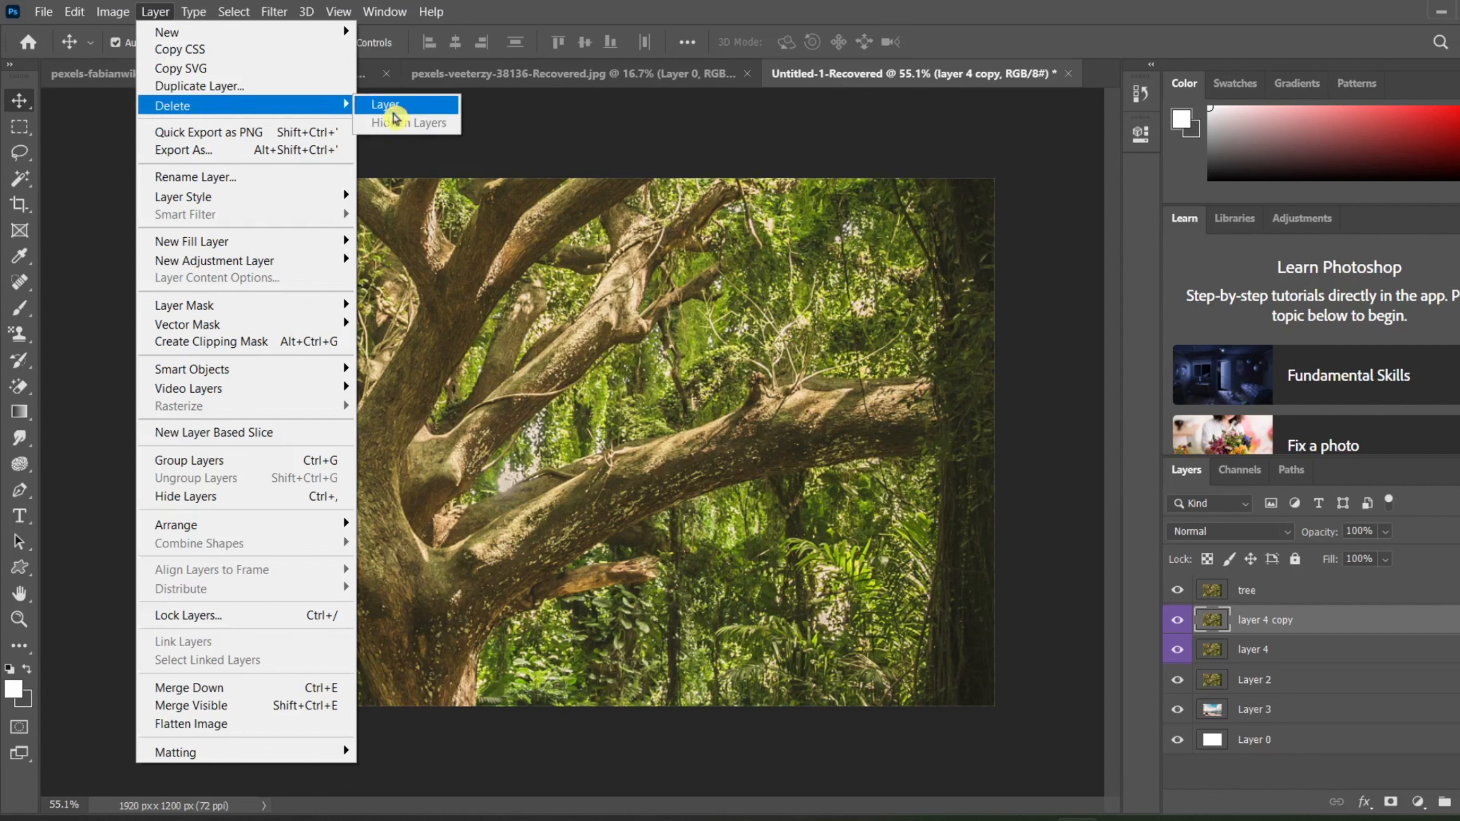
pyautogui.click(395, 109)
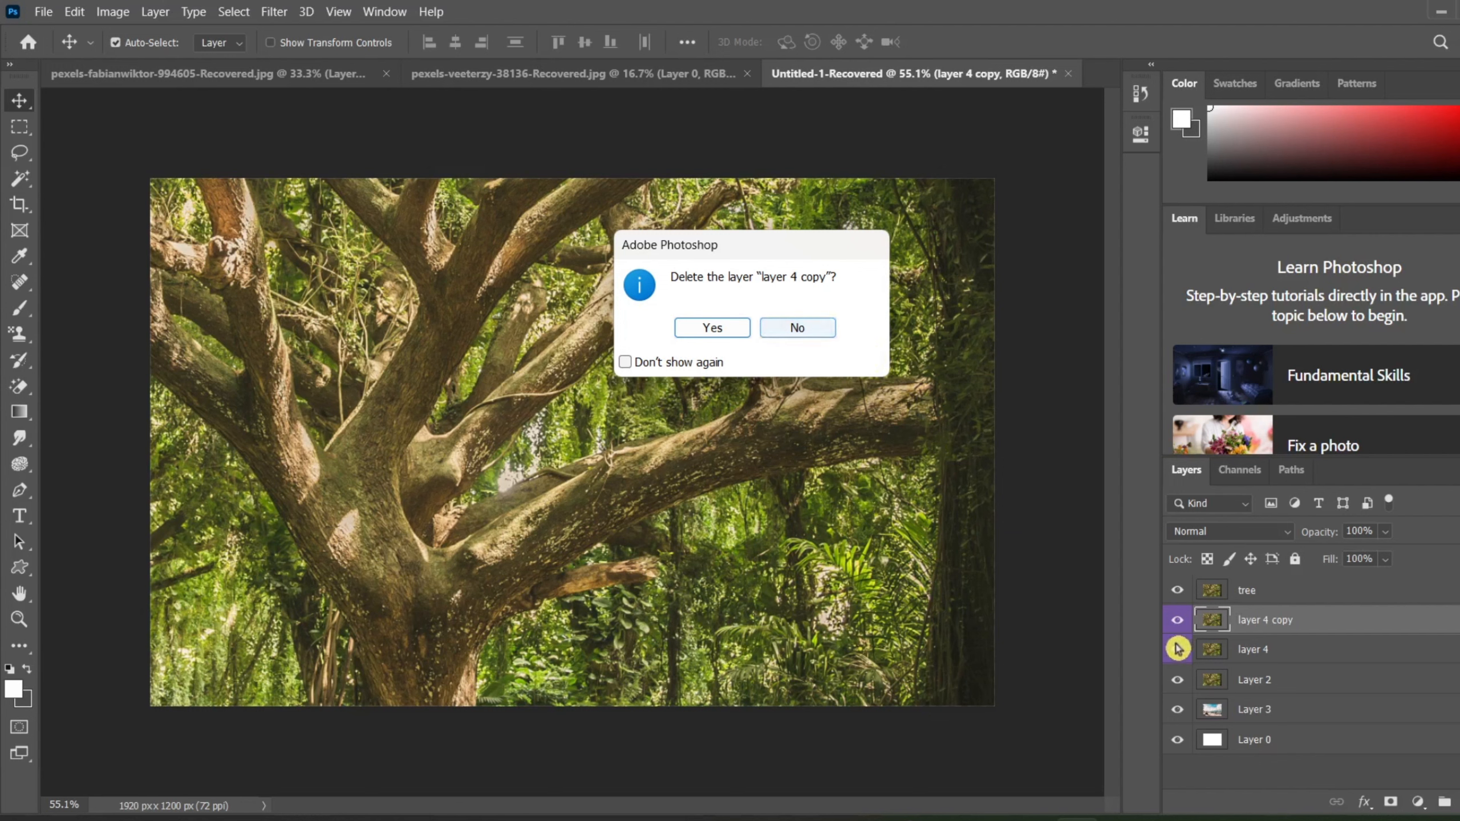
pyautogui.click(725, 331)
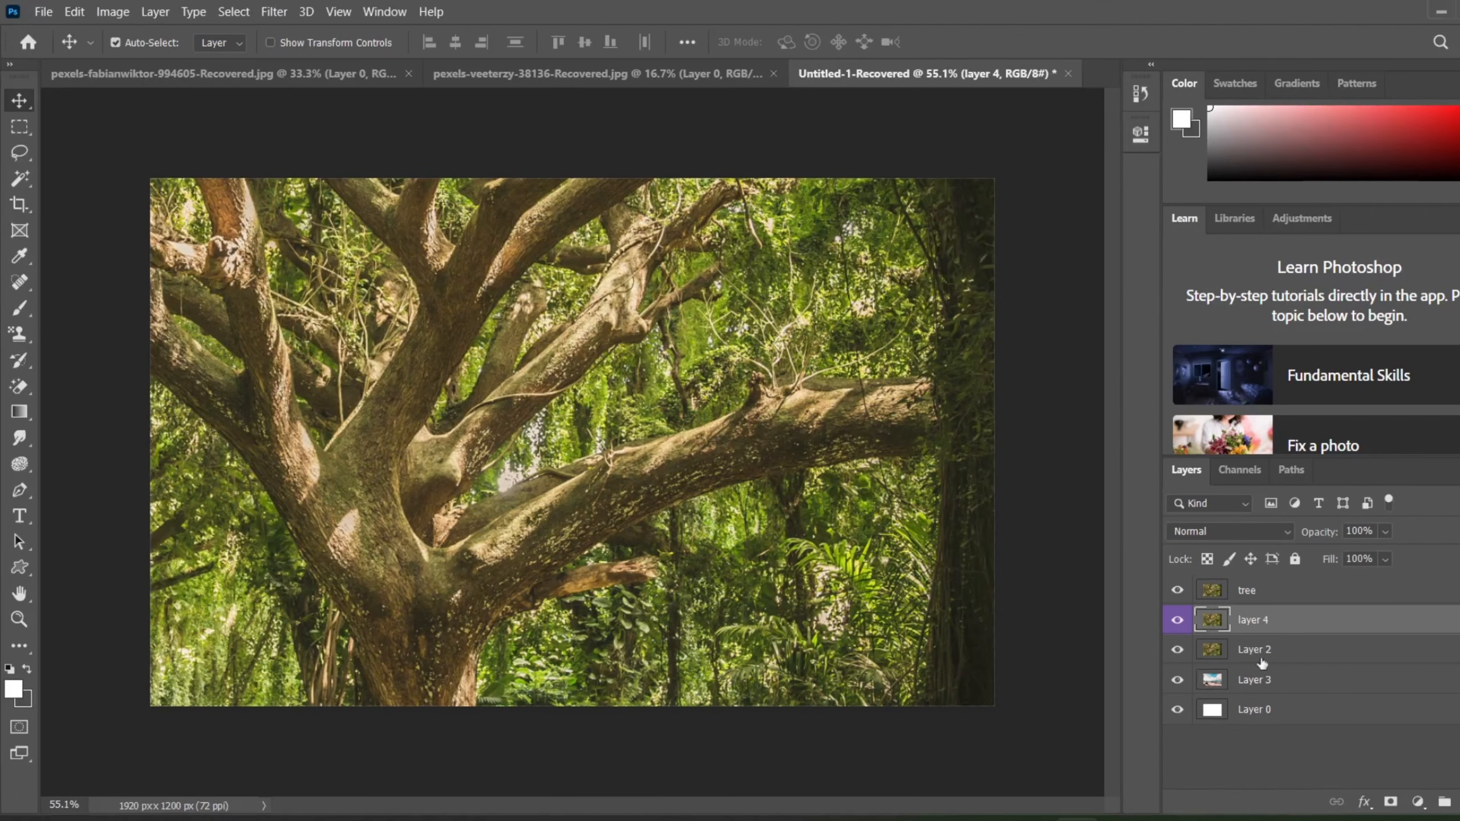
# Step: Select the "tree" layer and delete it, confirming the deletion
pyautogui.click(1305, 603)
pyautogui.press('Delete')
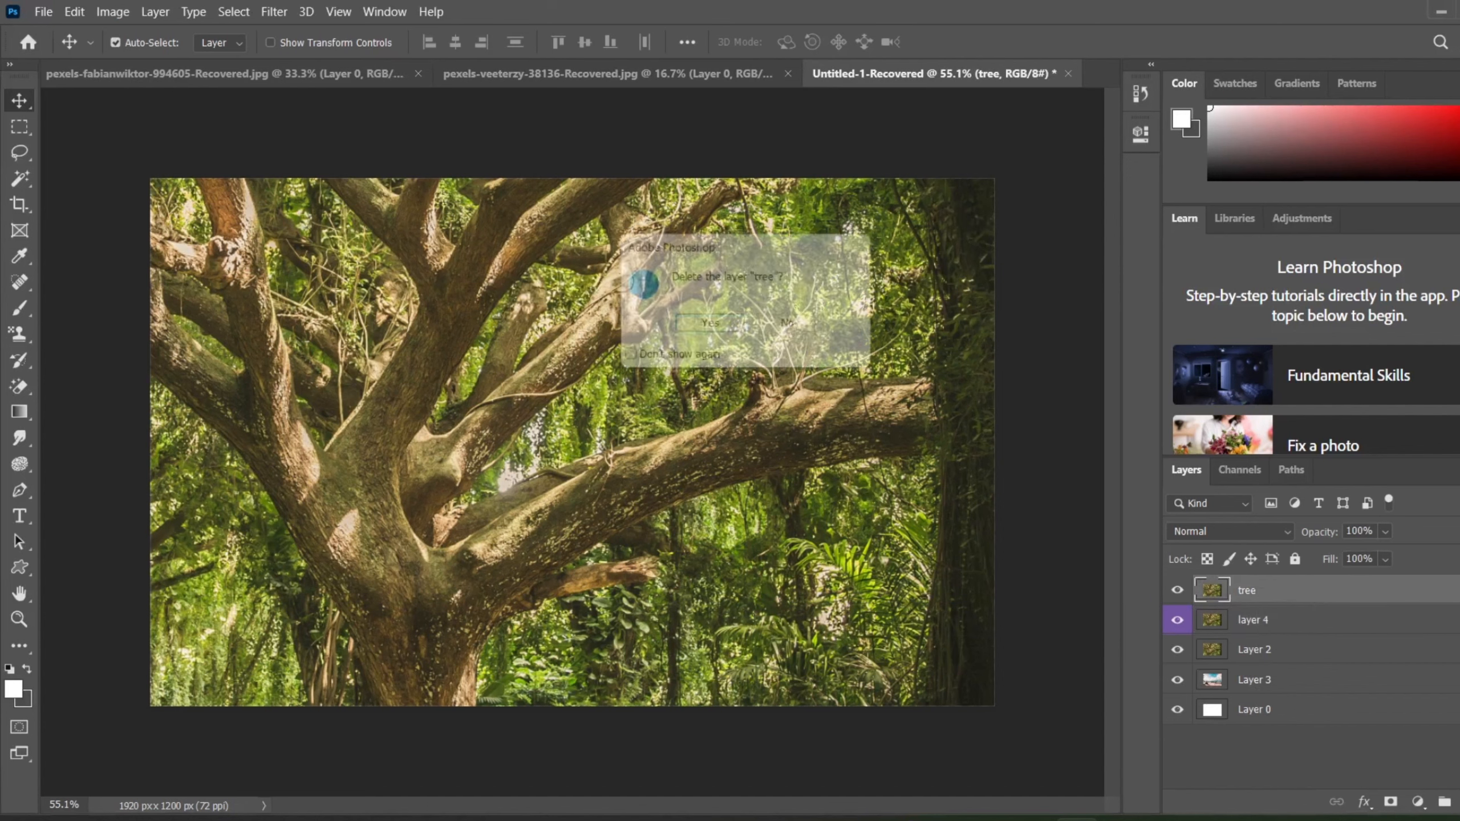
pyautogui.click(712, 328)
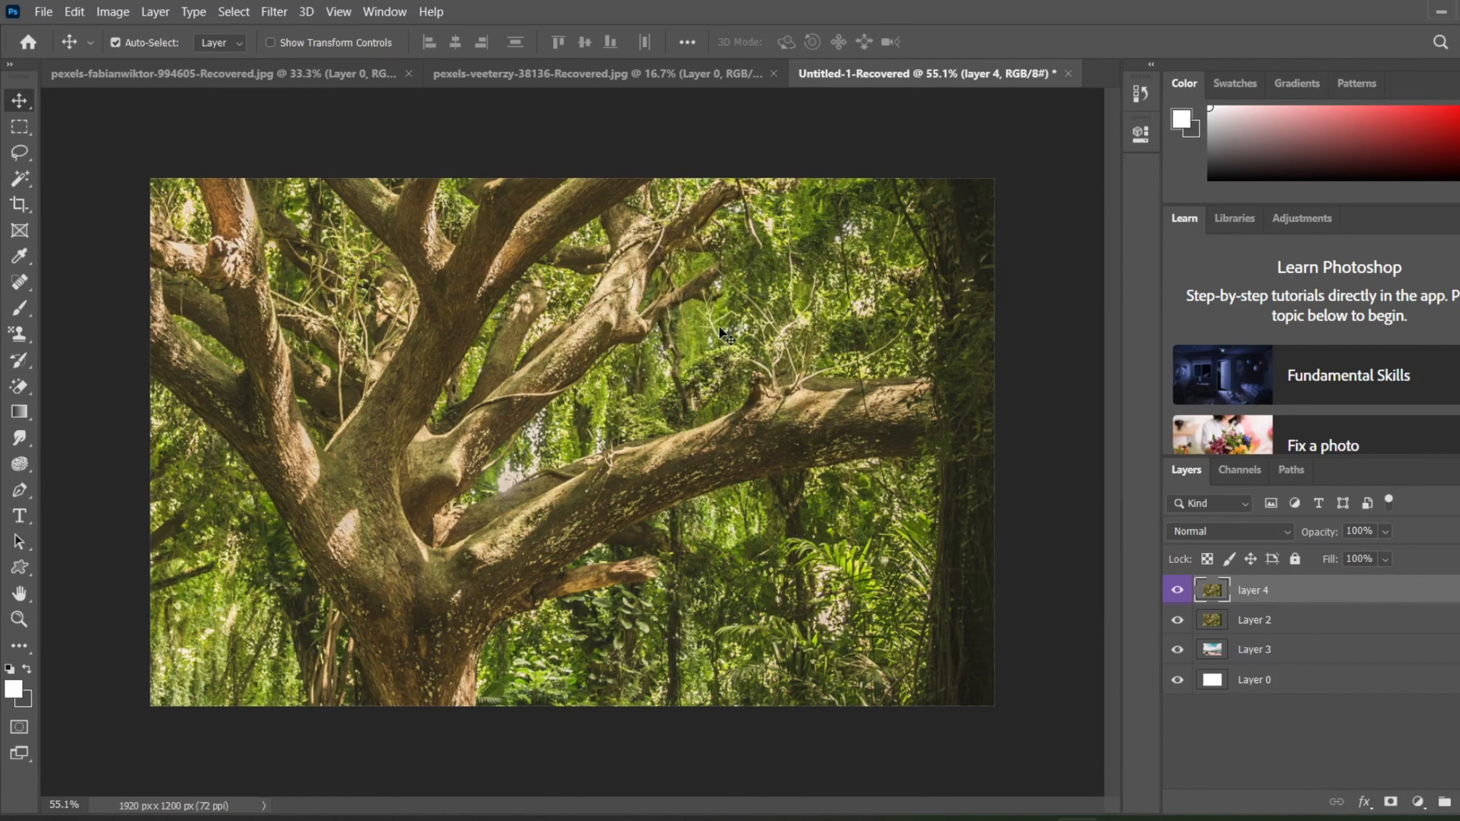
pyautogui.click(166, 11)
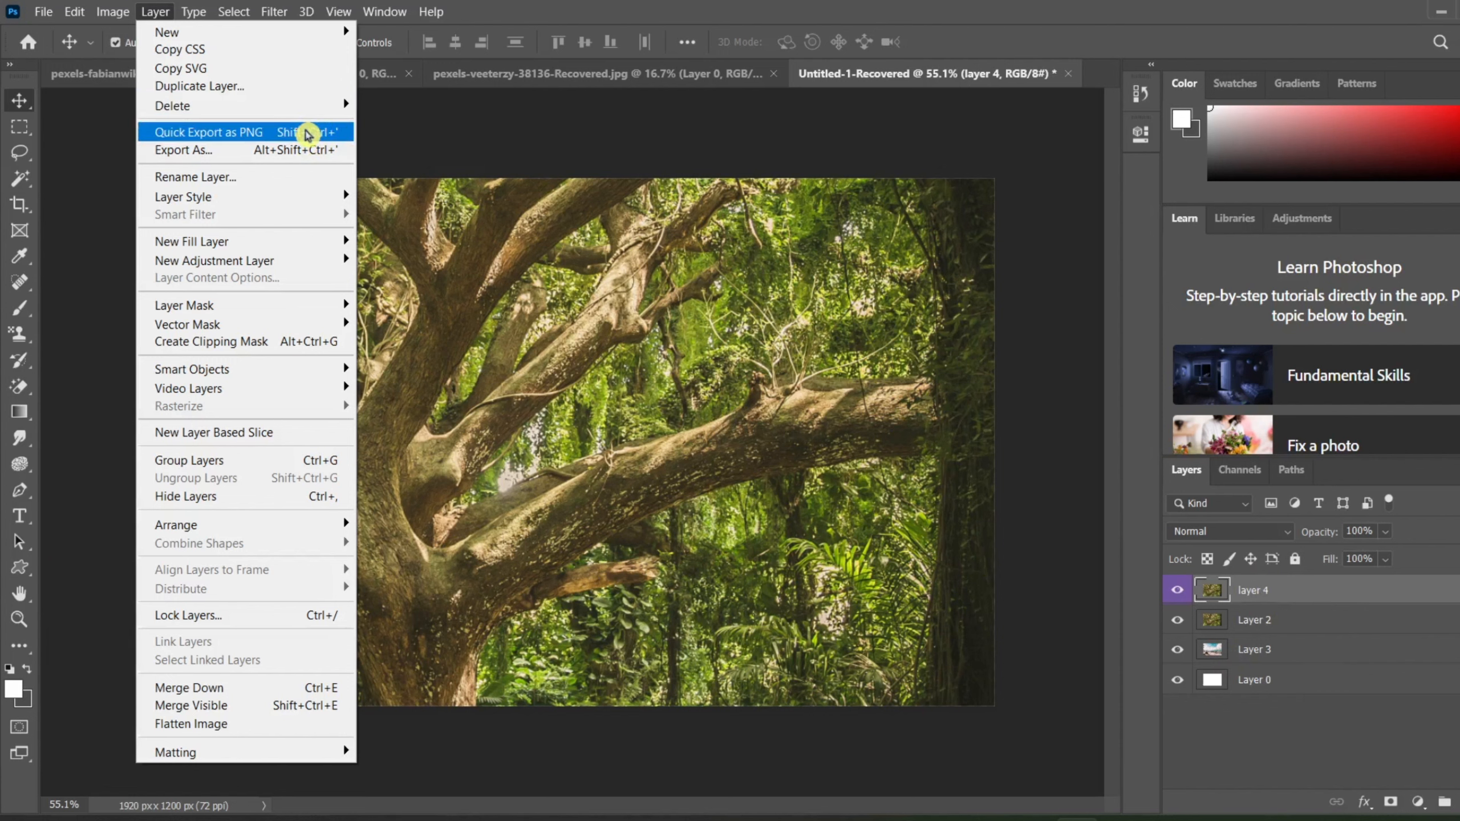
pyautogui.moveTo(38, 9)
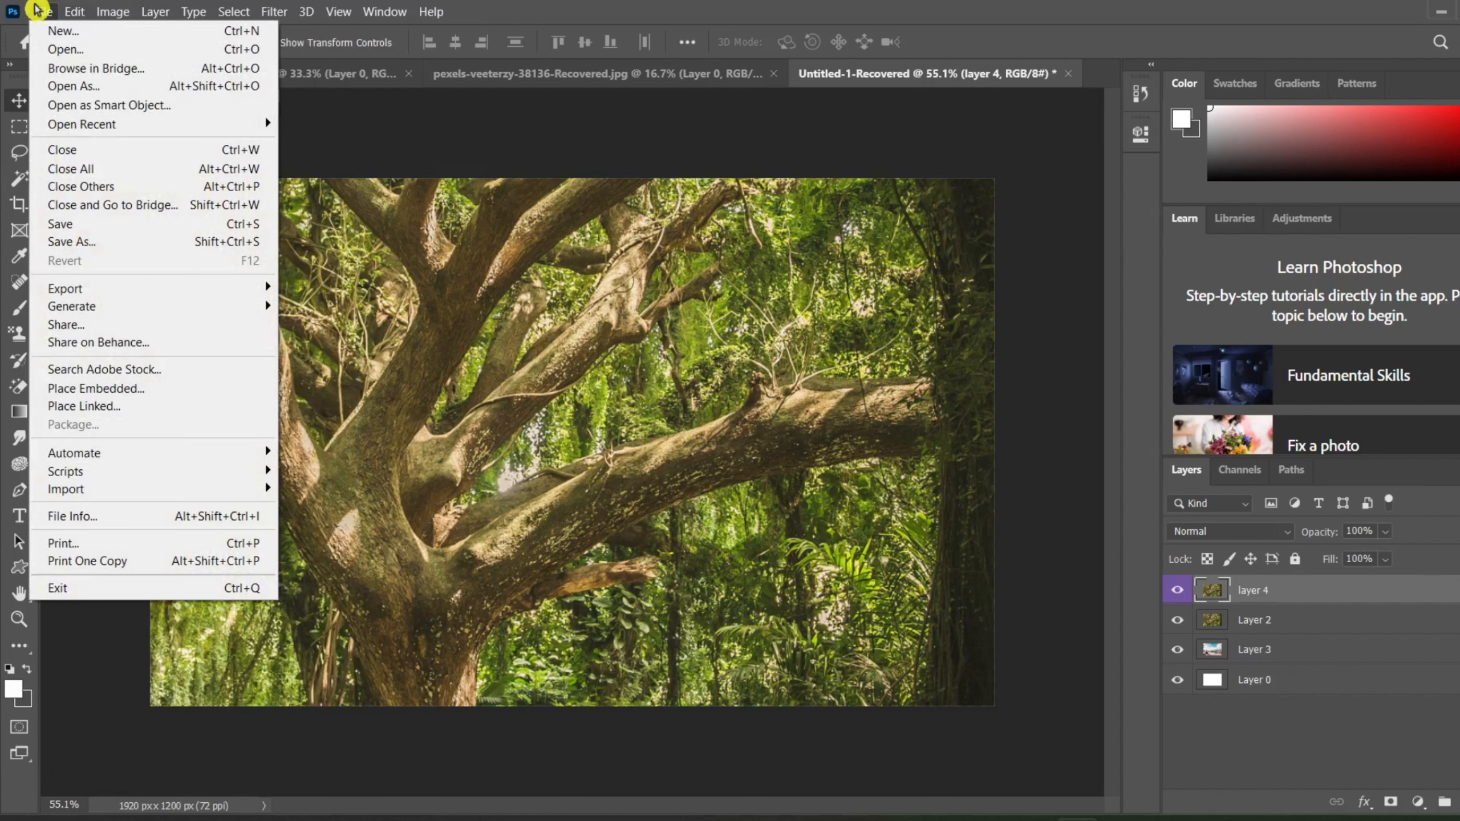
pyautogui.moveTo(101, 294)
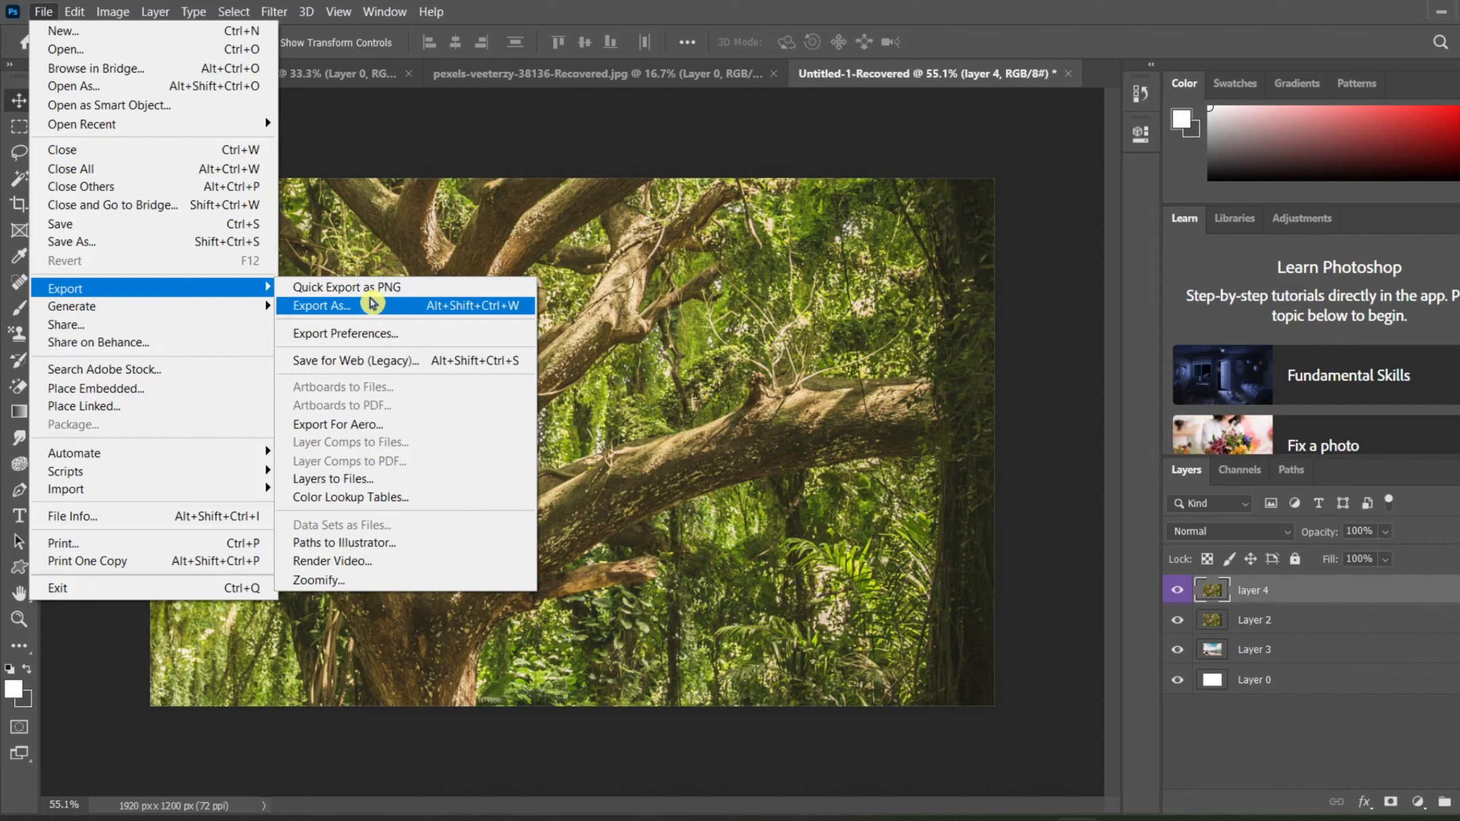
pyautogui.click(113, 11)
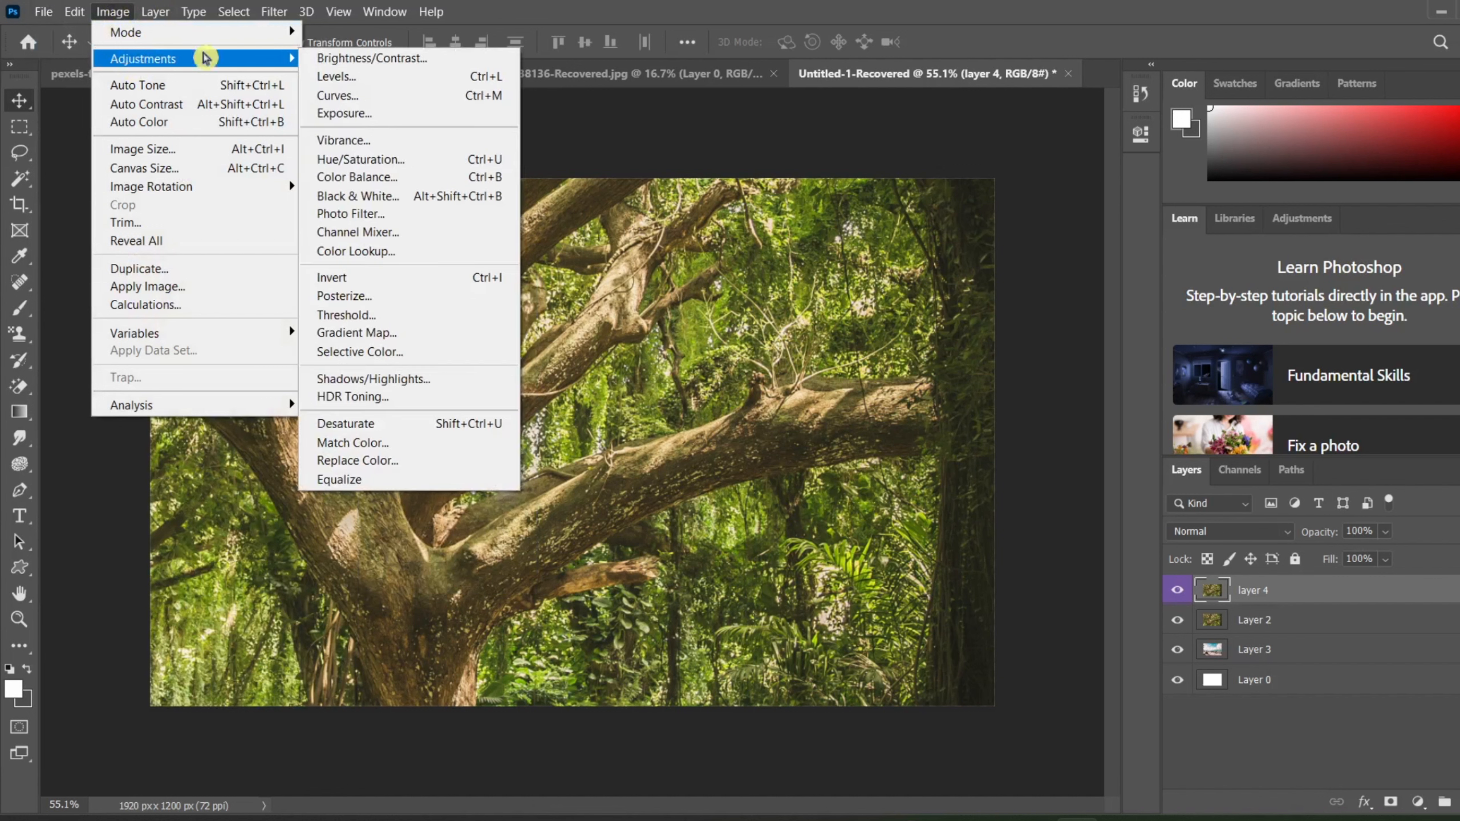
pyautogui.moveTo(253, 60)
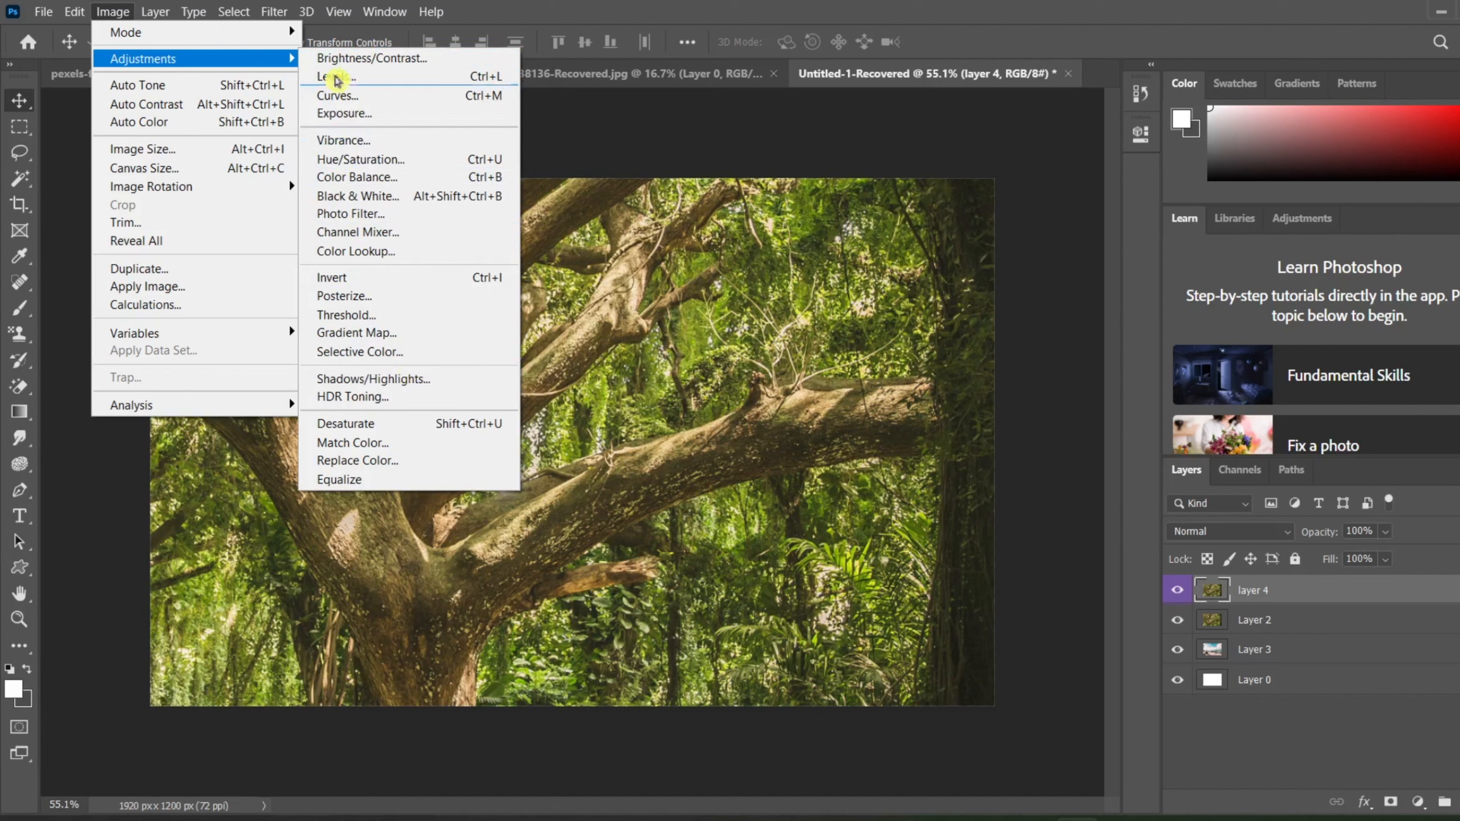
# Step: Quick-export layer 4 as a PNG with the suggested file name "layer 4" into the personal OneDrive folder
pyautogui.moveTo(185, 13)
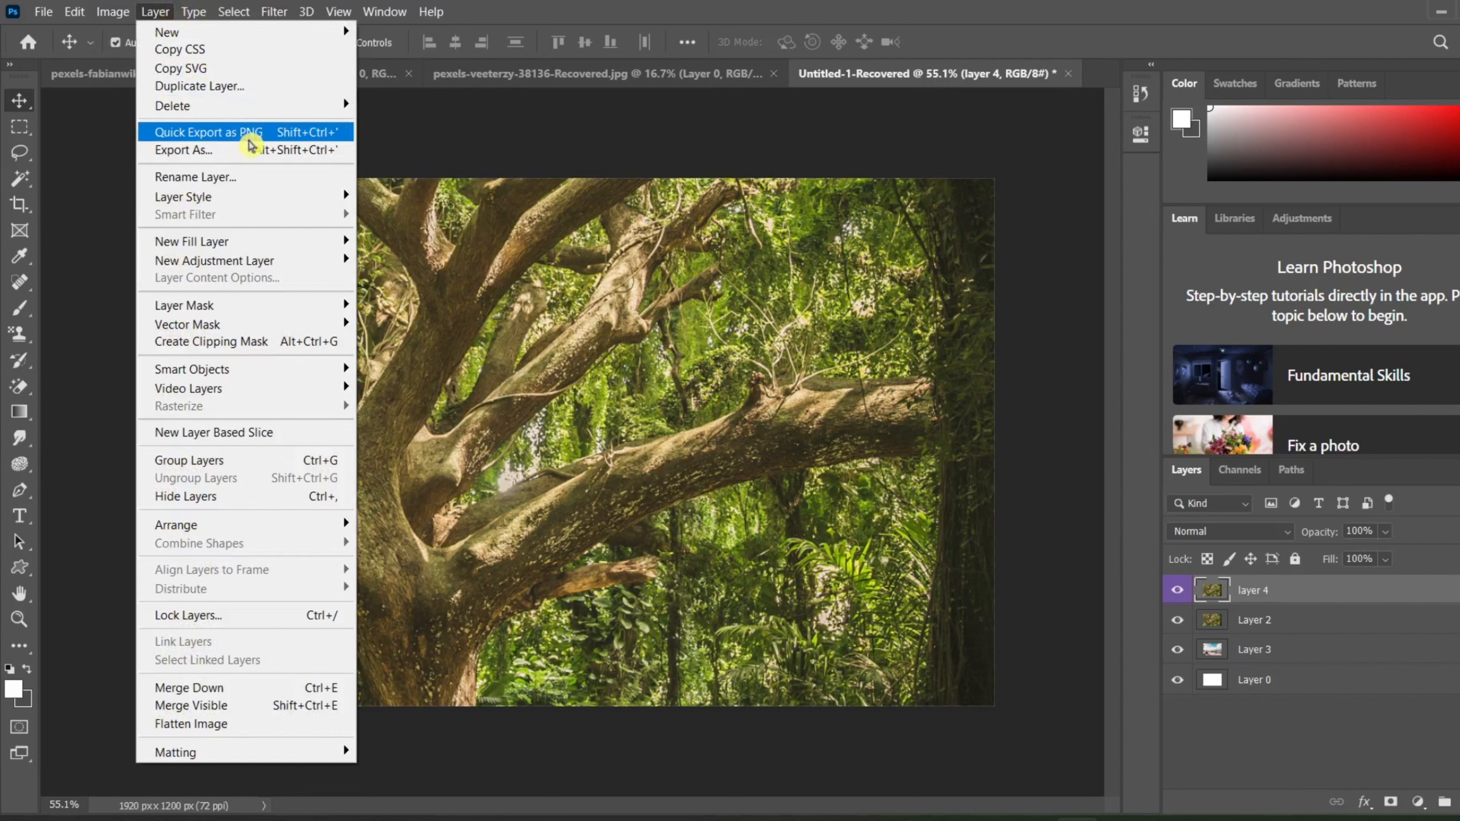
pyautogui.click(240, 135)
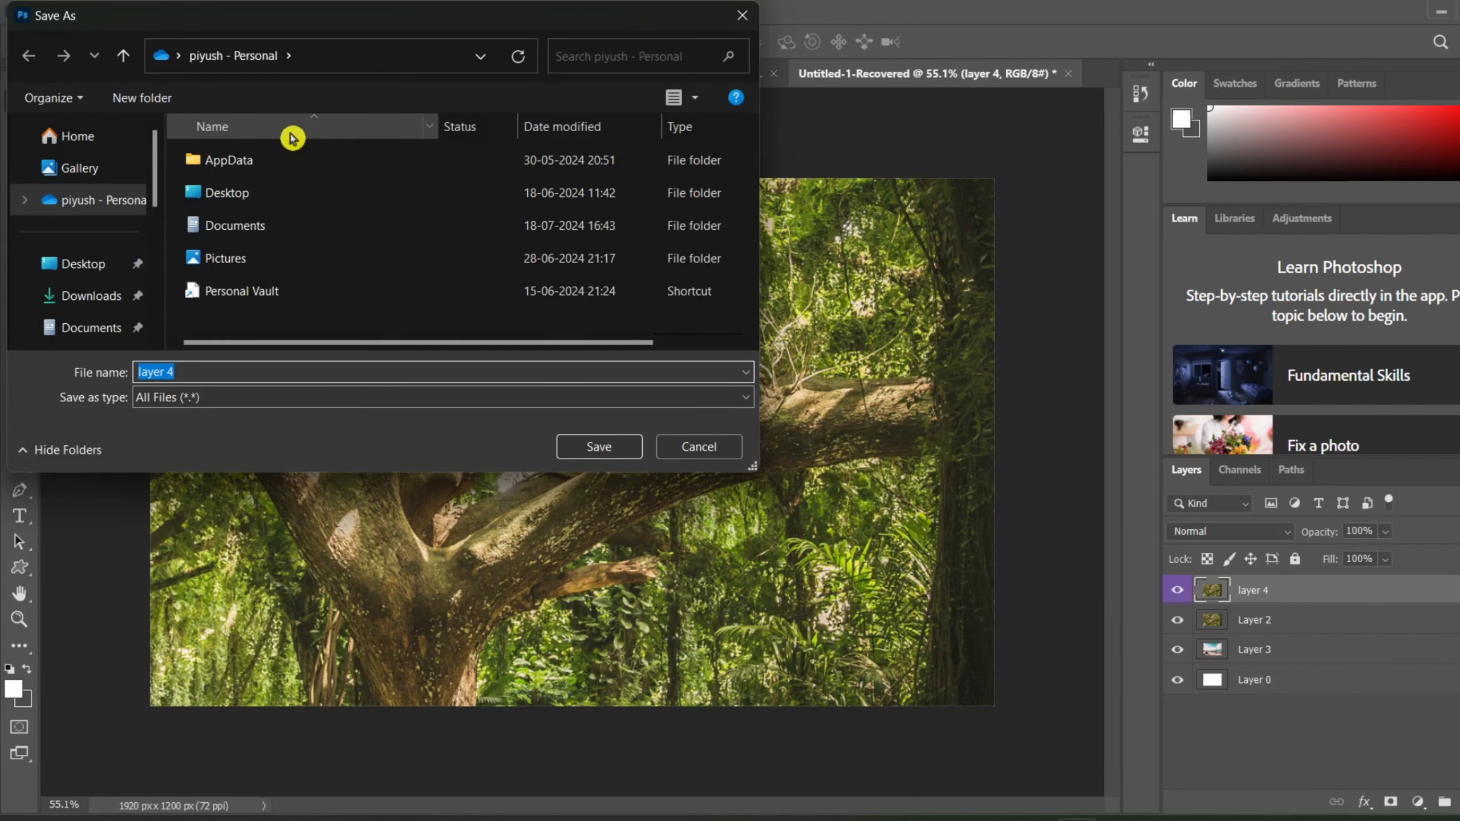
pyautogui.click(374, 401)
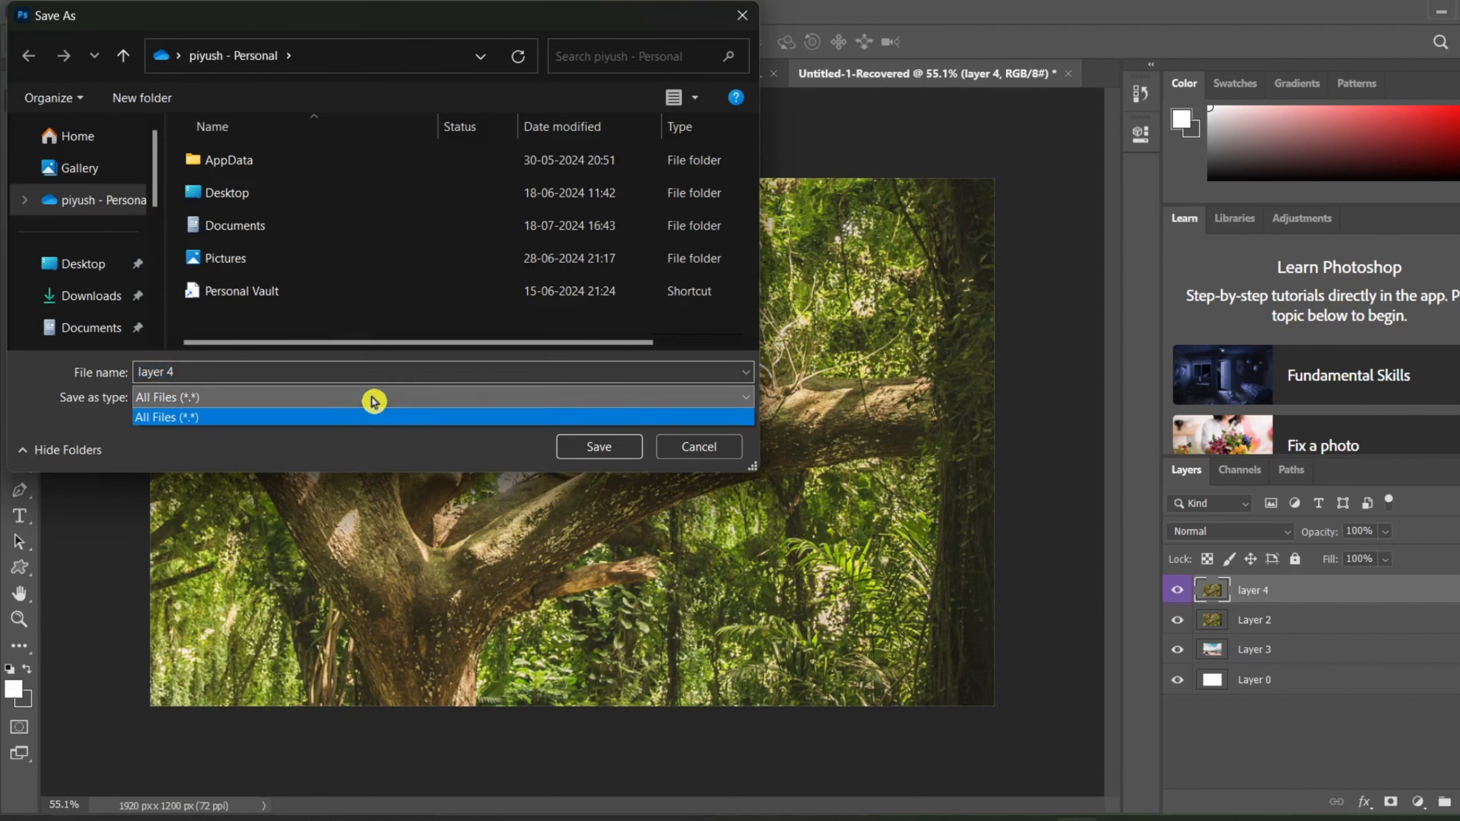
pyautogui.click(374, 399)
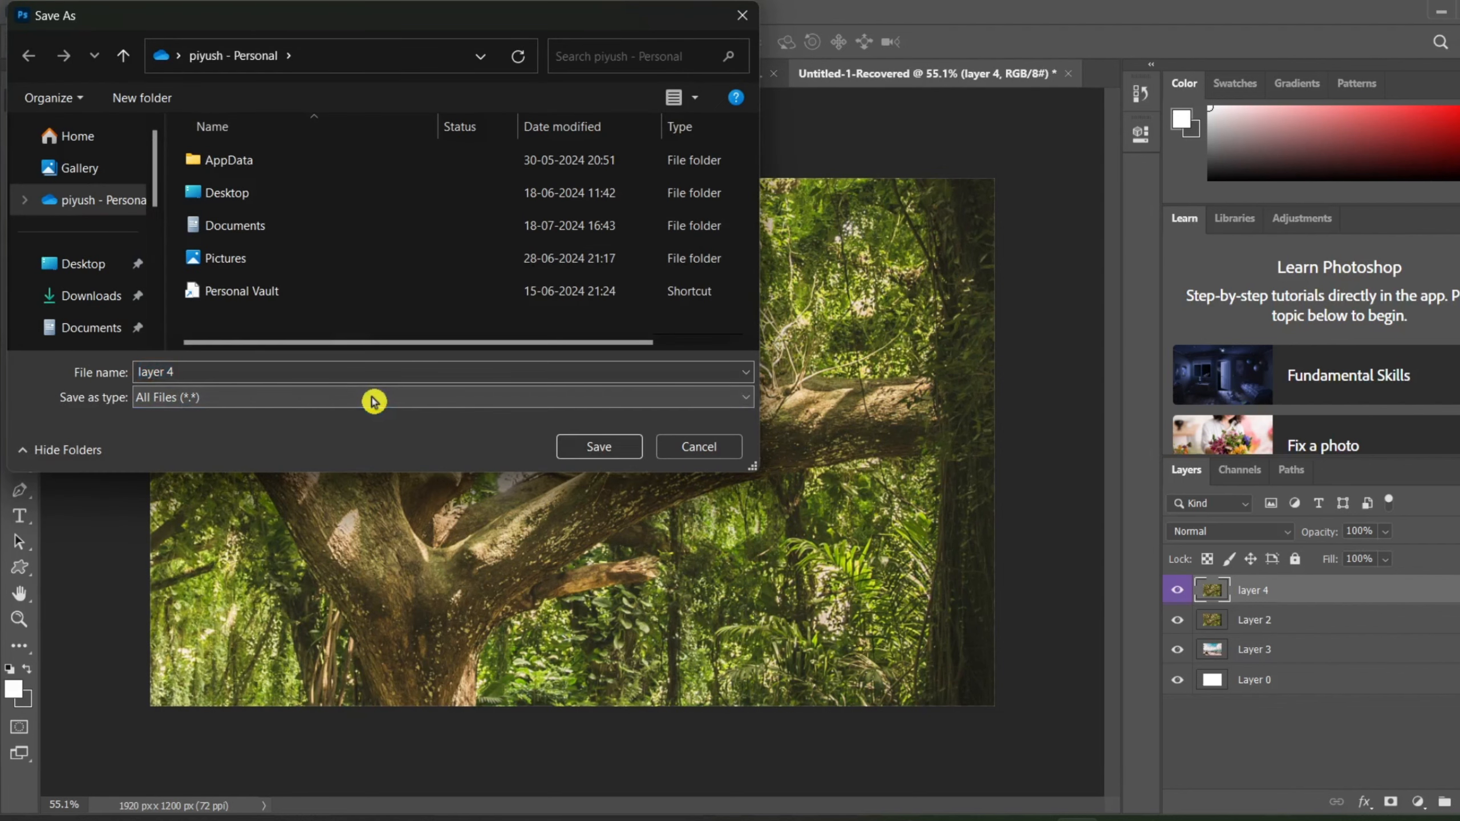
pyautogui.click(585, 448)
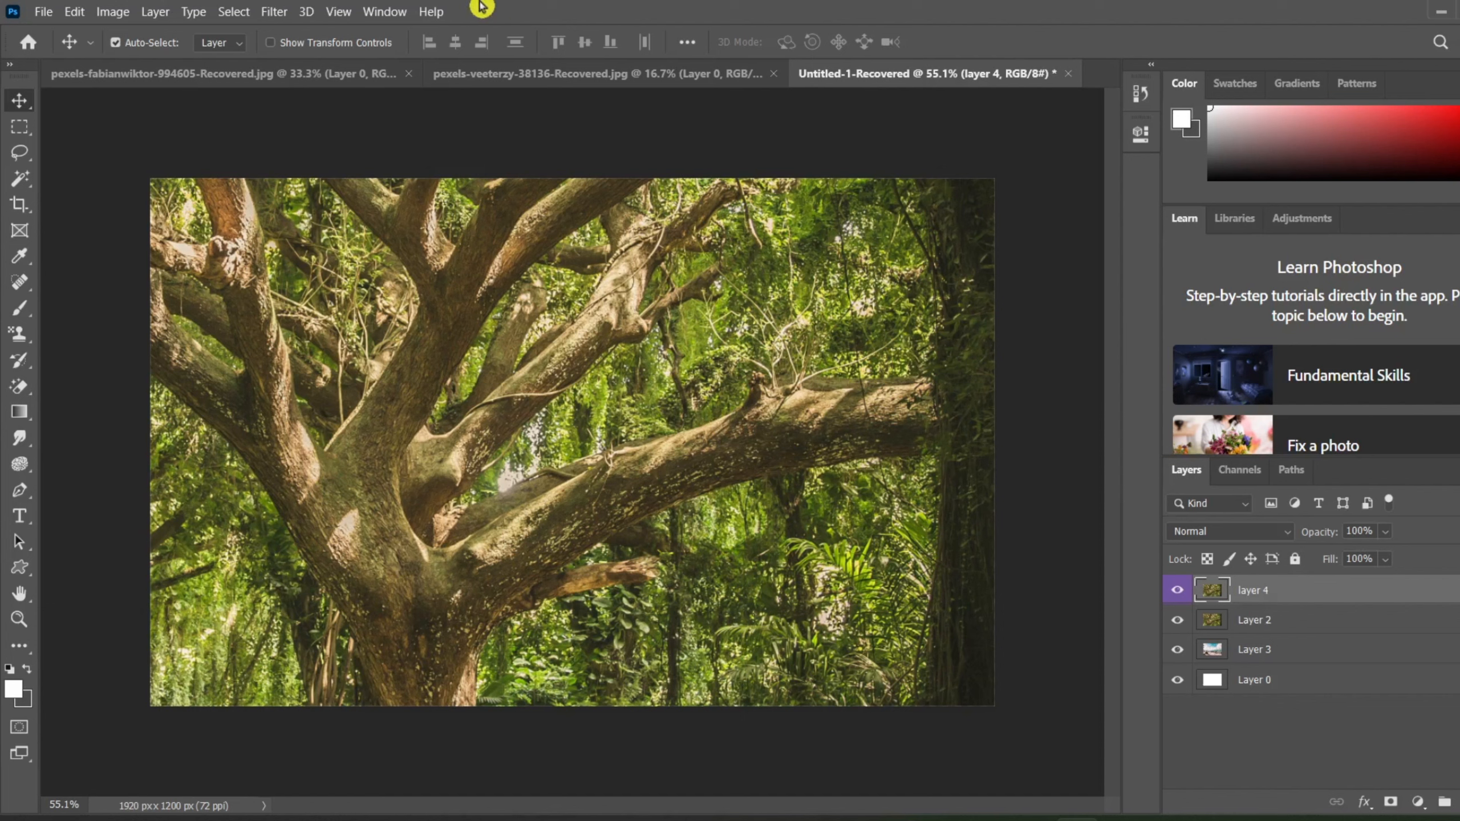
# Step: Compare the file names suggested by quick PNG export for the whole document and for layer 4, cancelling both saves
pyautogui.click(44, 12)
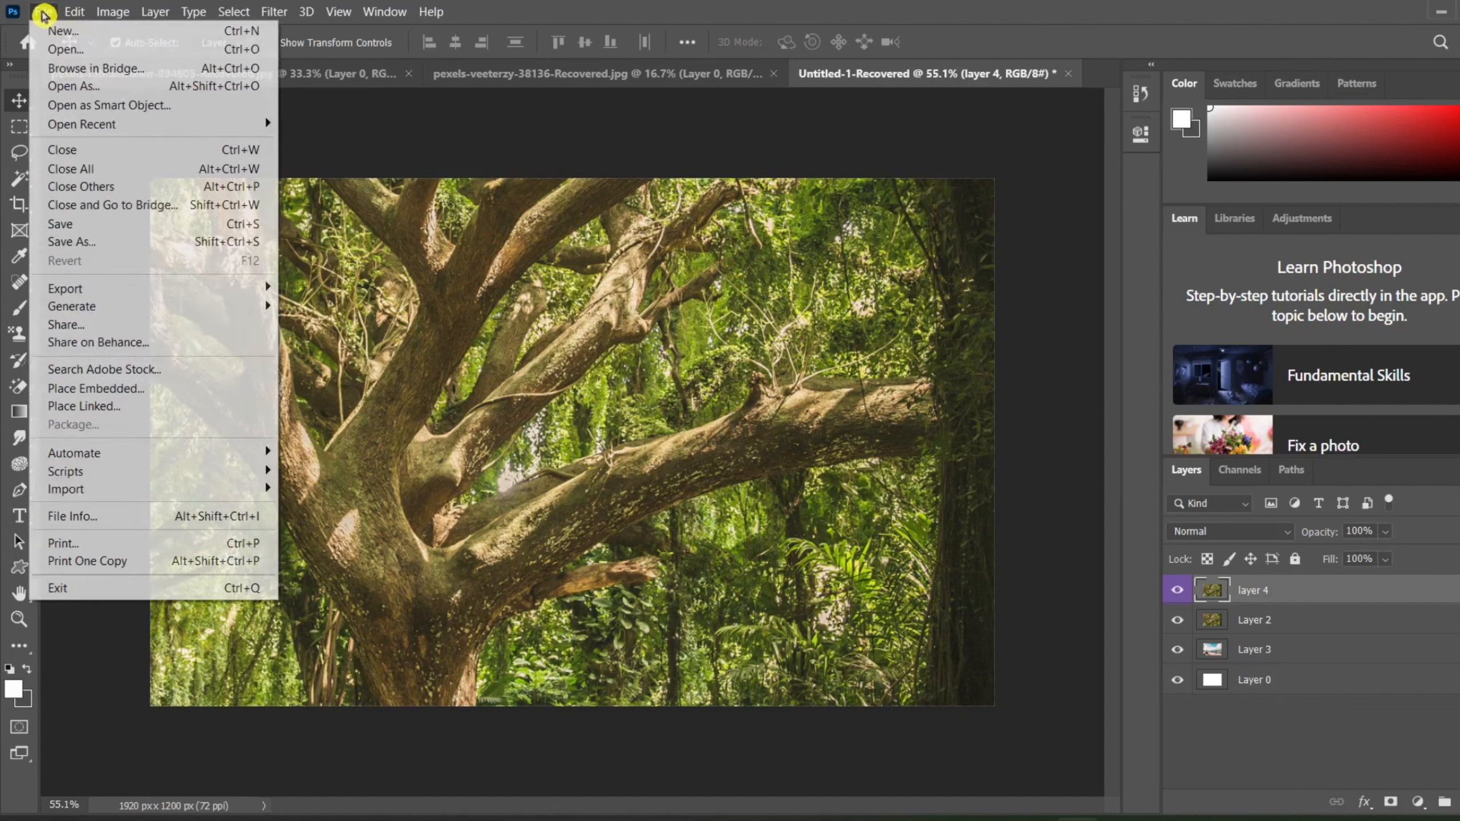
pyautogui.moveTo(162, 290)
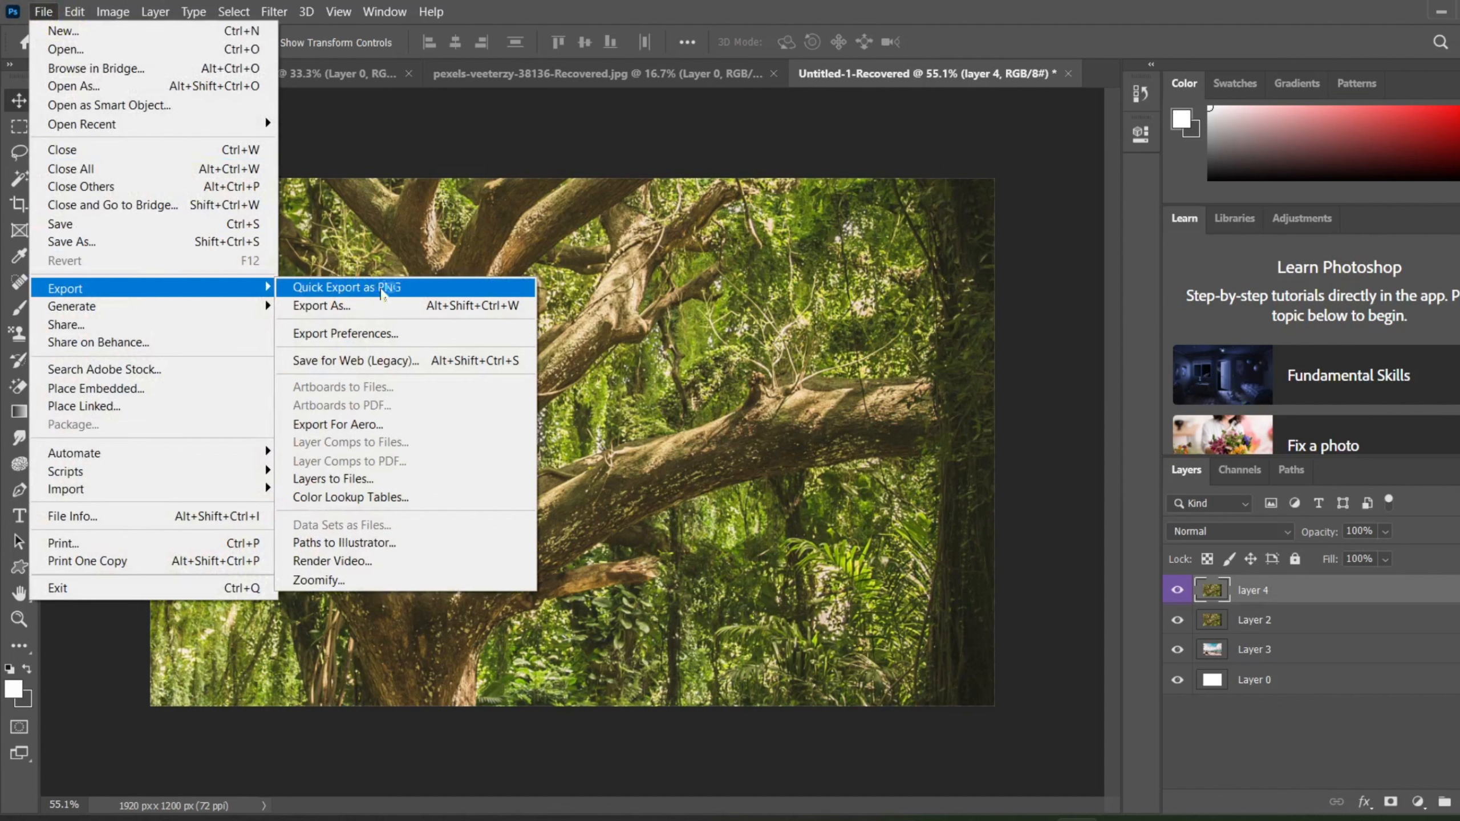
pyautogui.click(385, 287)
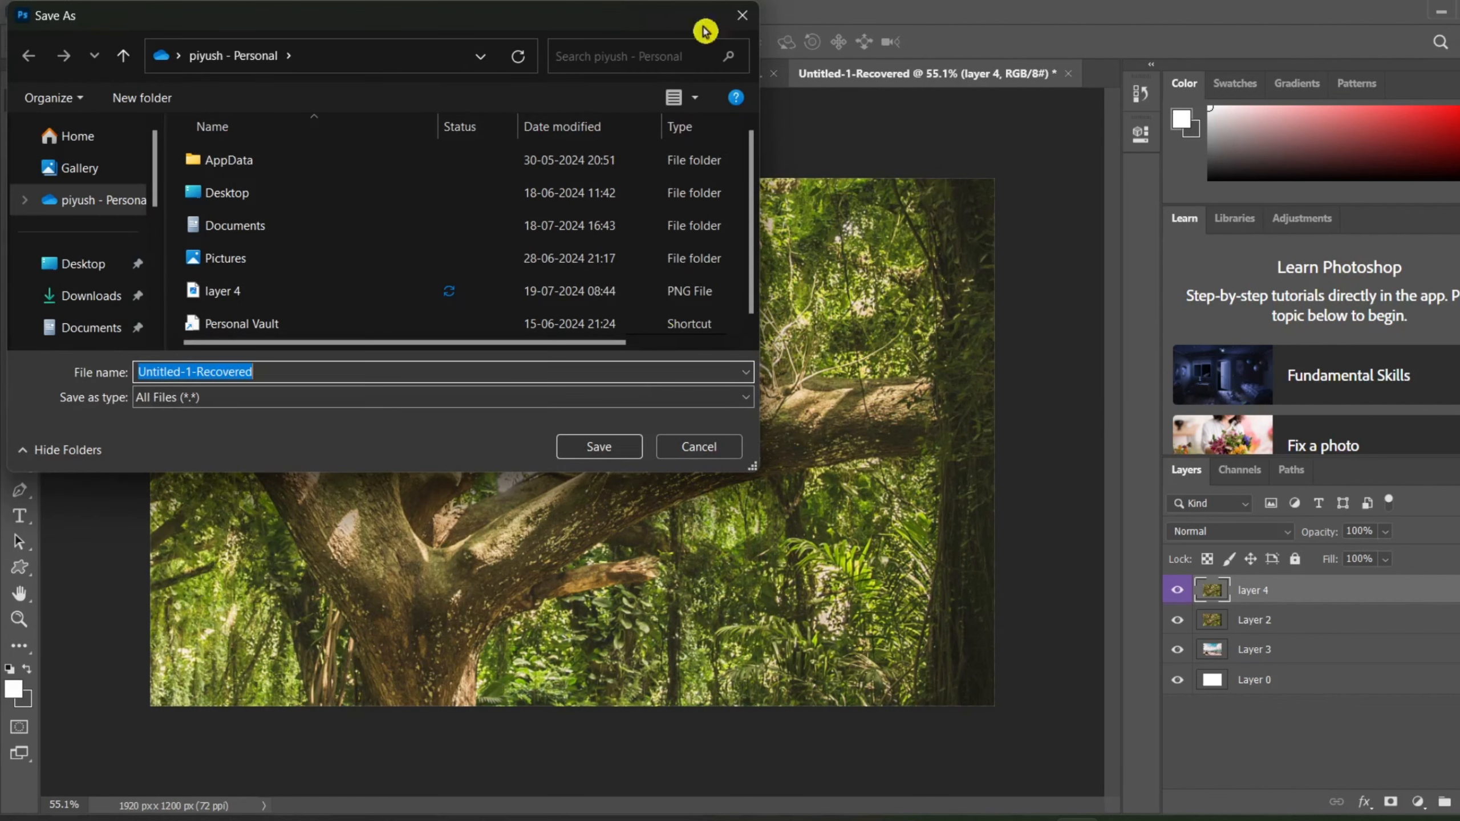
pyautogui.click(740, 14)
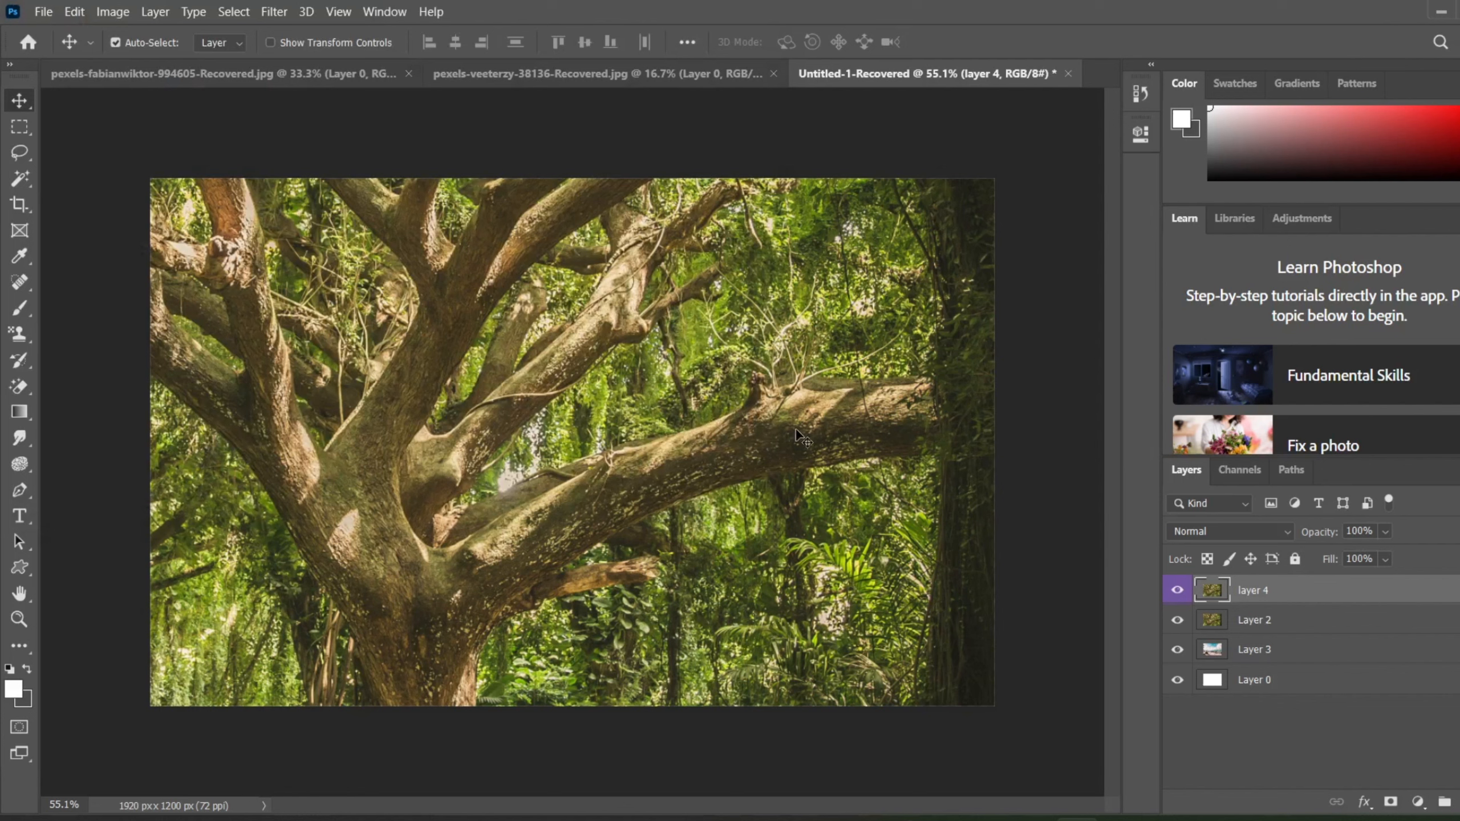
pyautogui.click(143, 17)
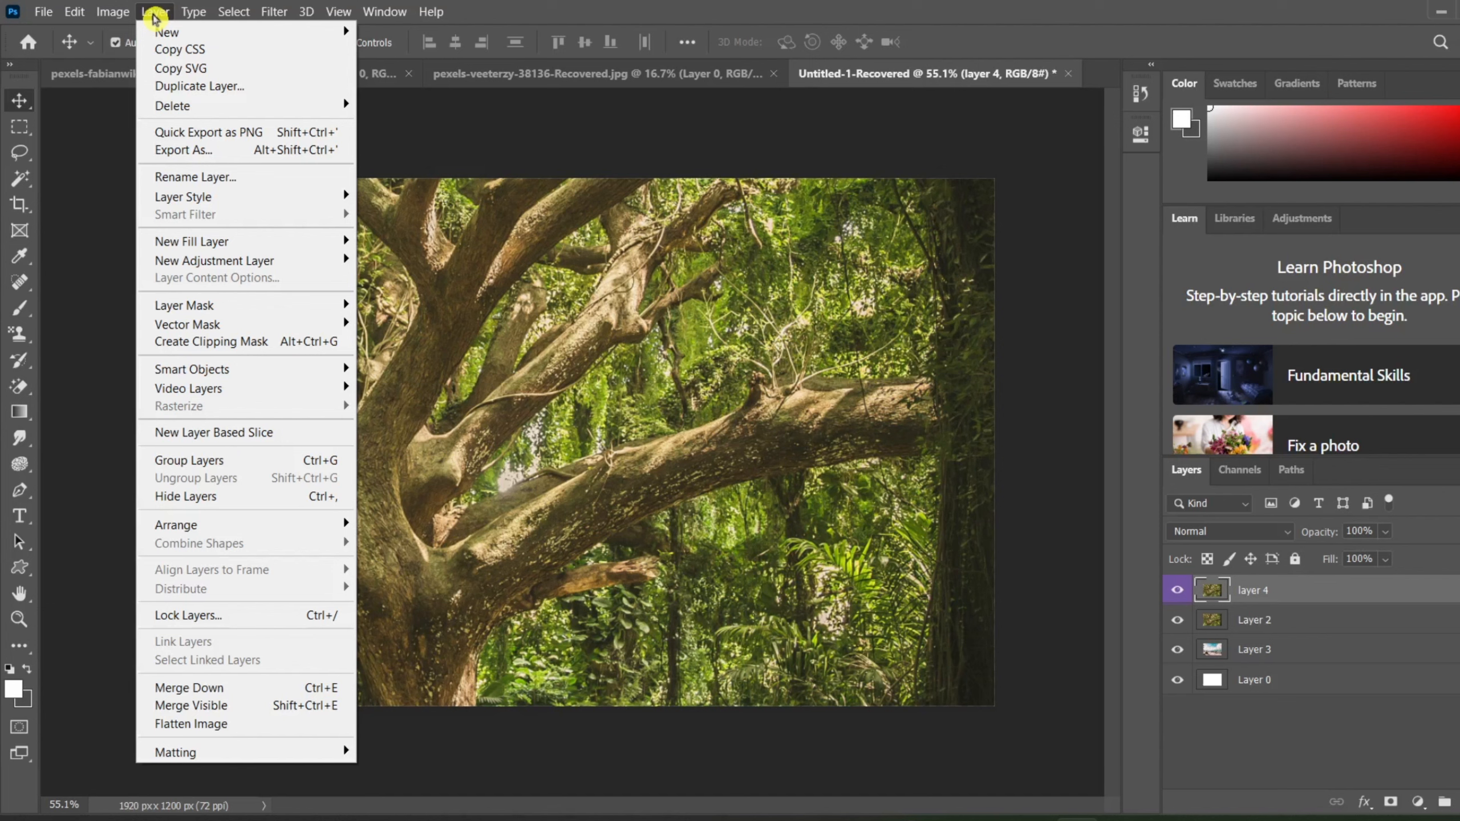
pyautogui.click(234, 133)
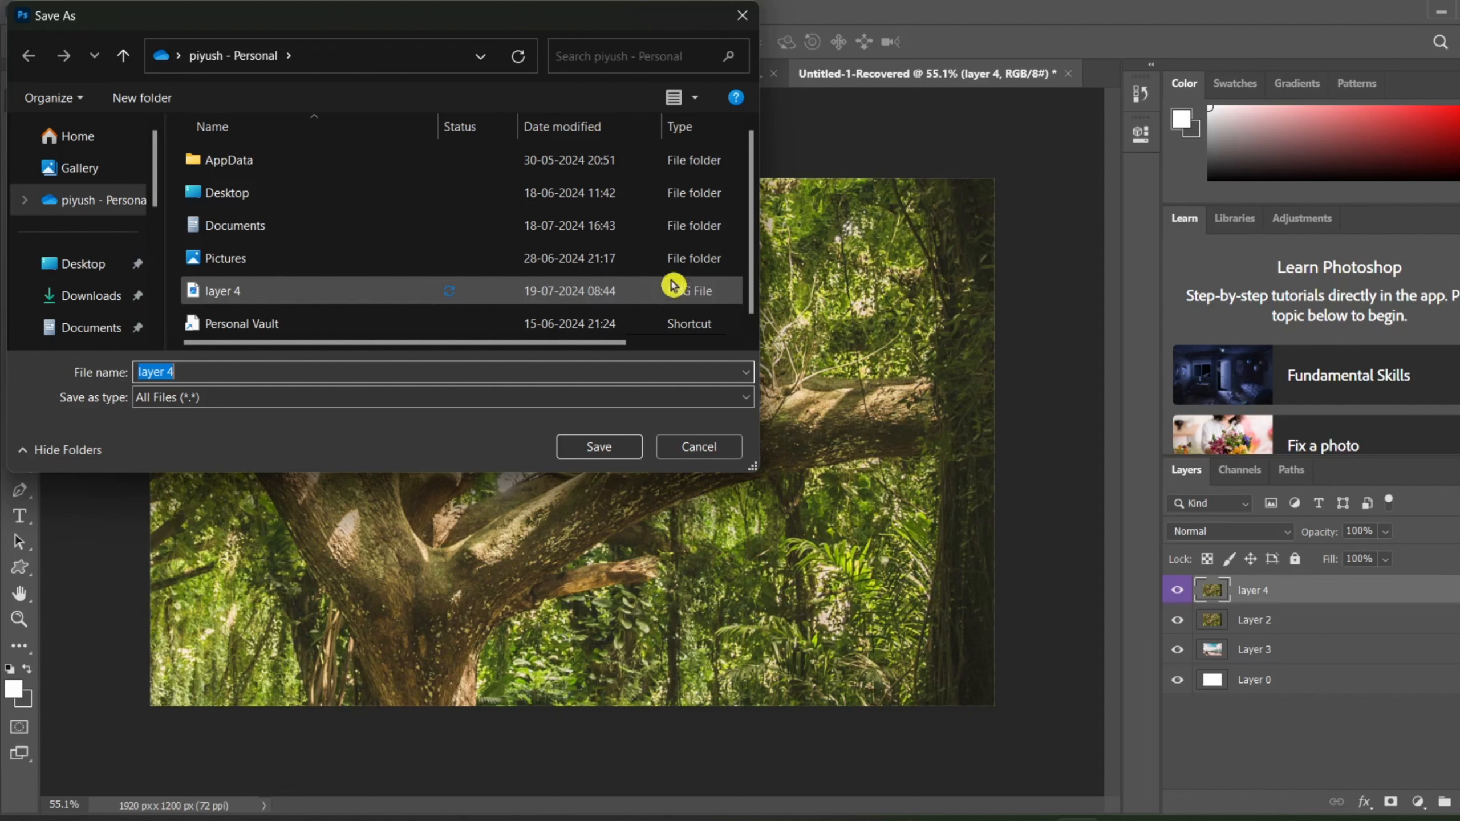
pyautogui.click(737, 21)
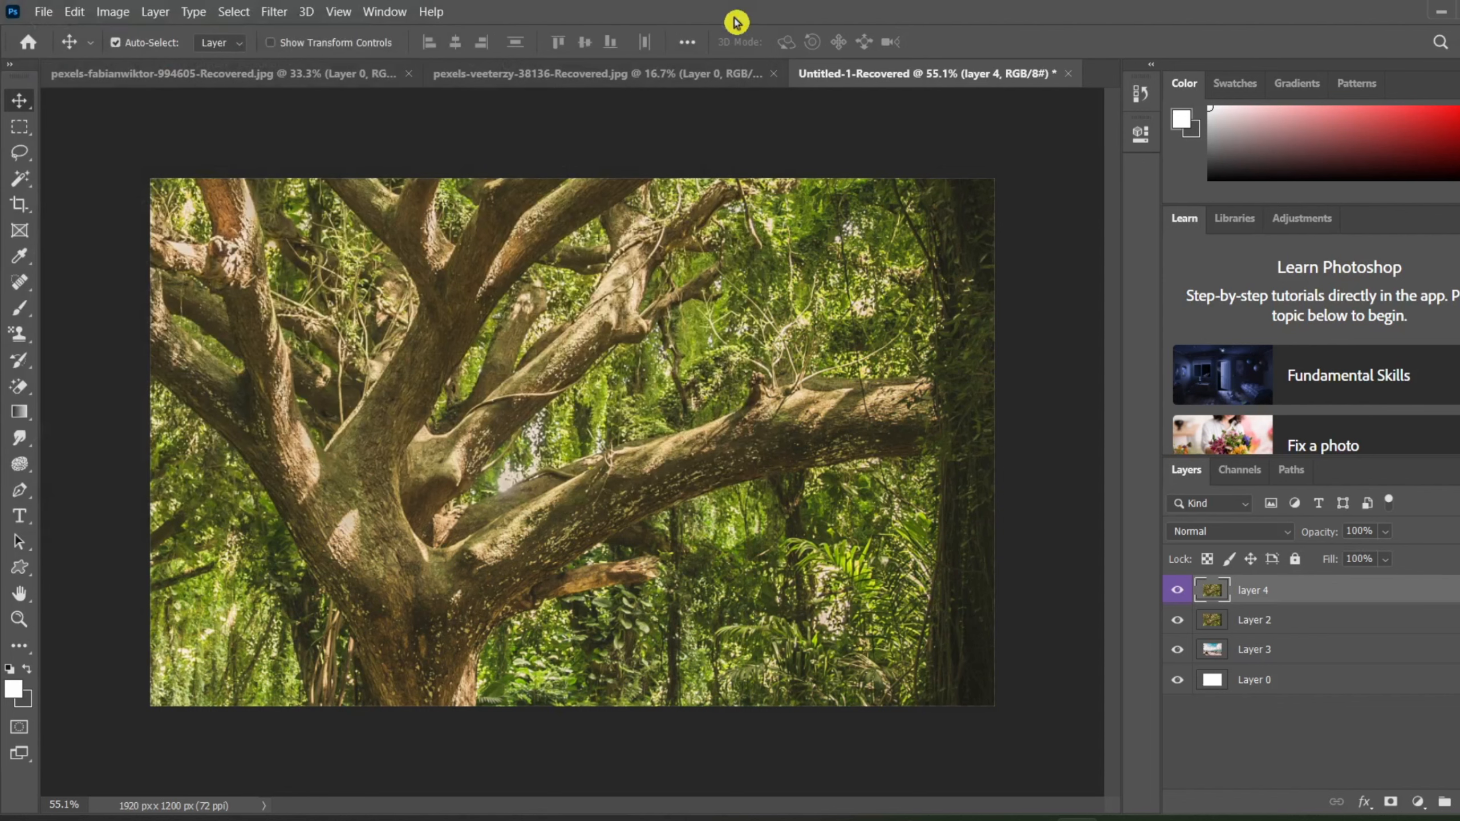
pyautogui.click(46, 12)
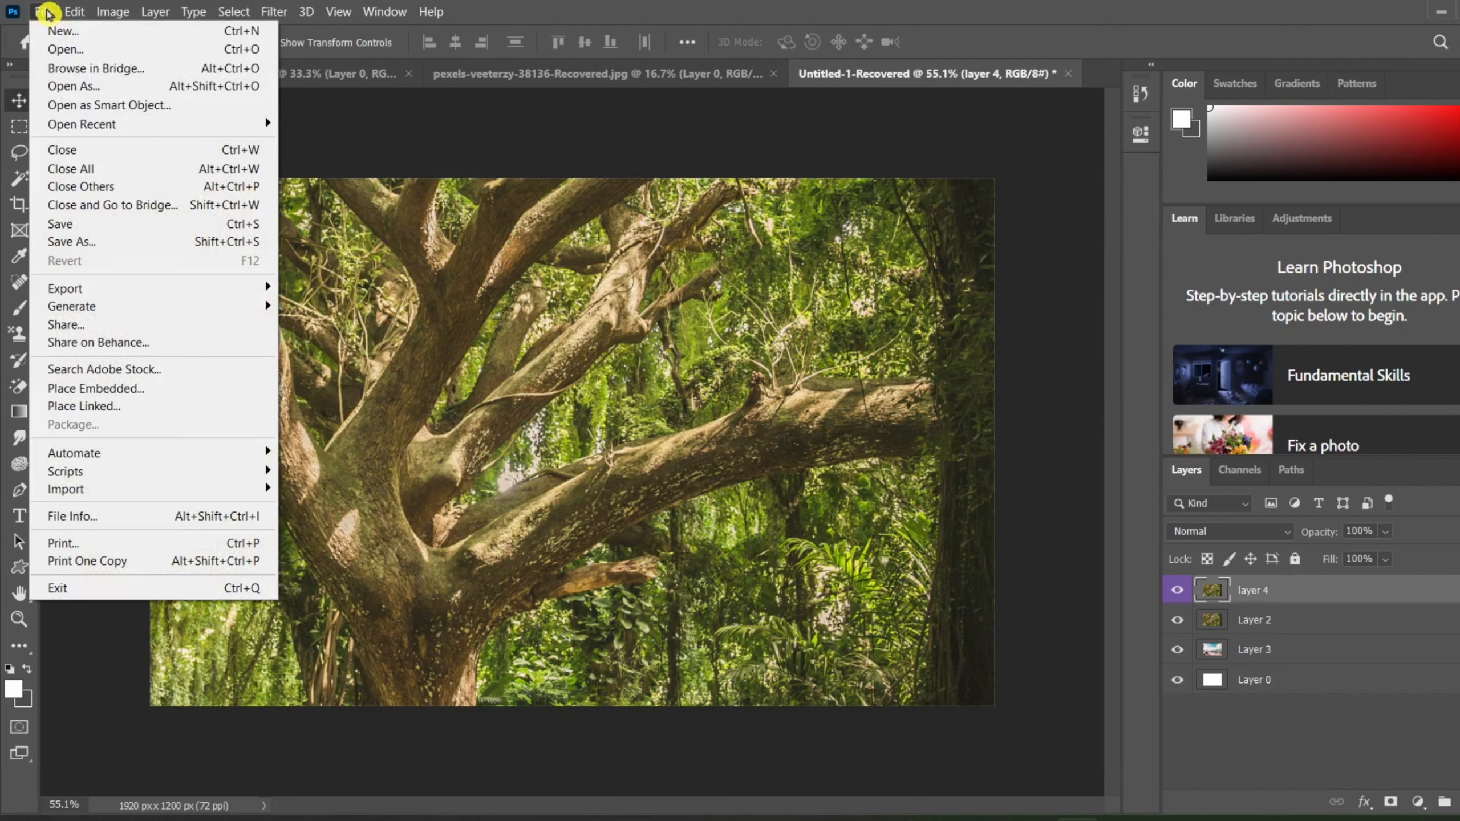
pyautogui.moveTo(145, 286)
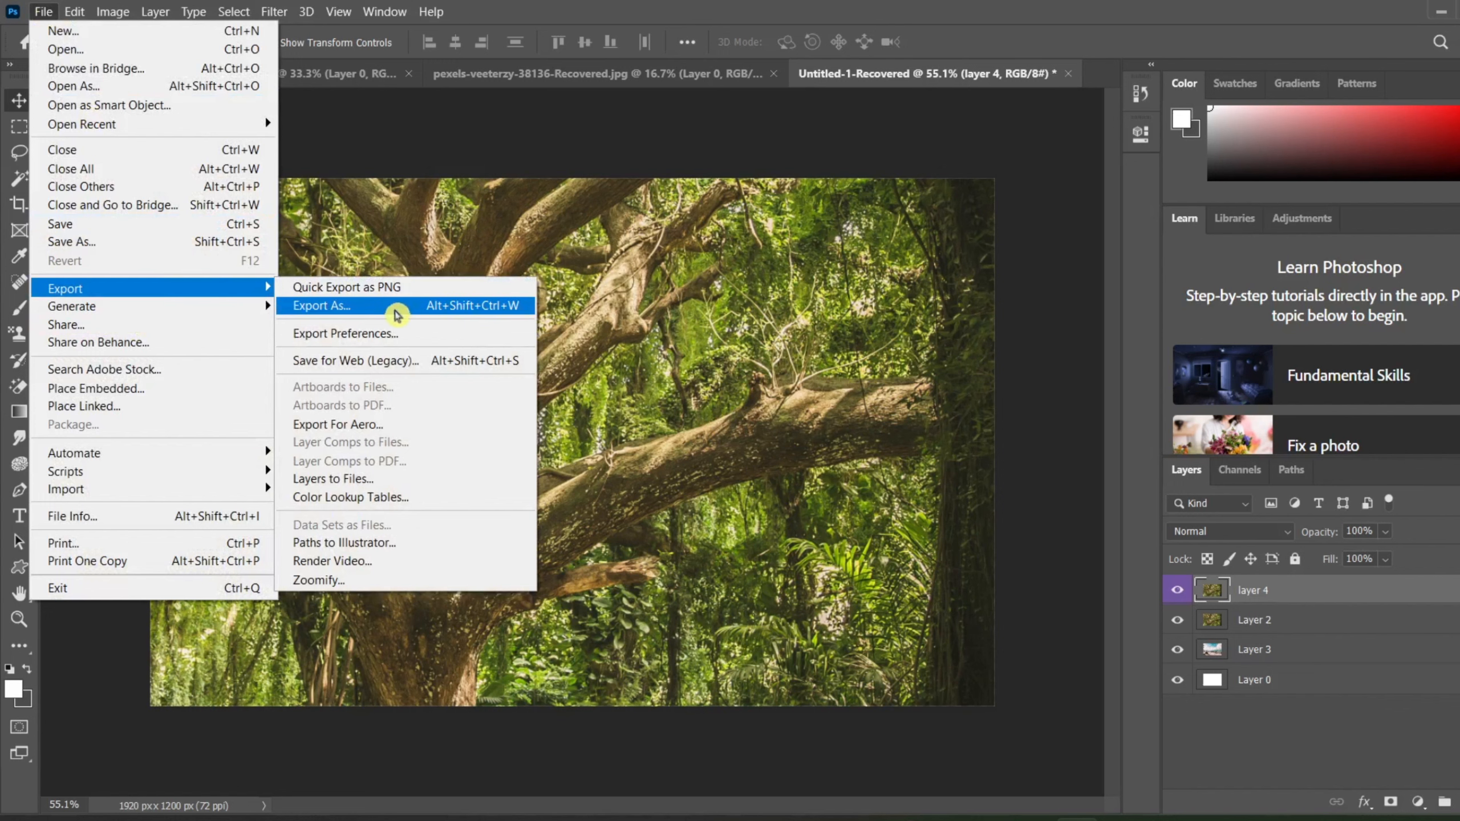
pyautogui.click(428, 135)
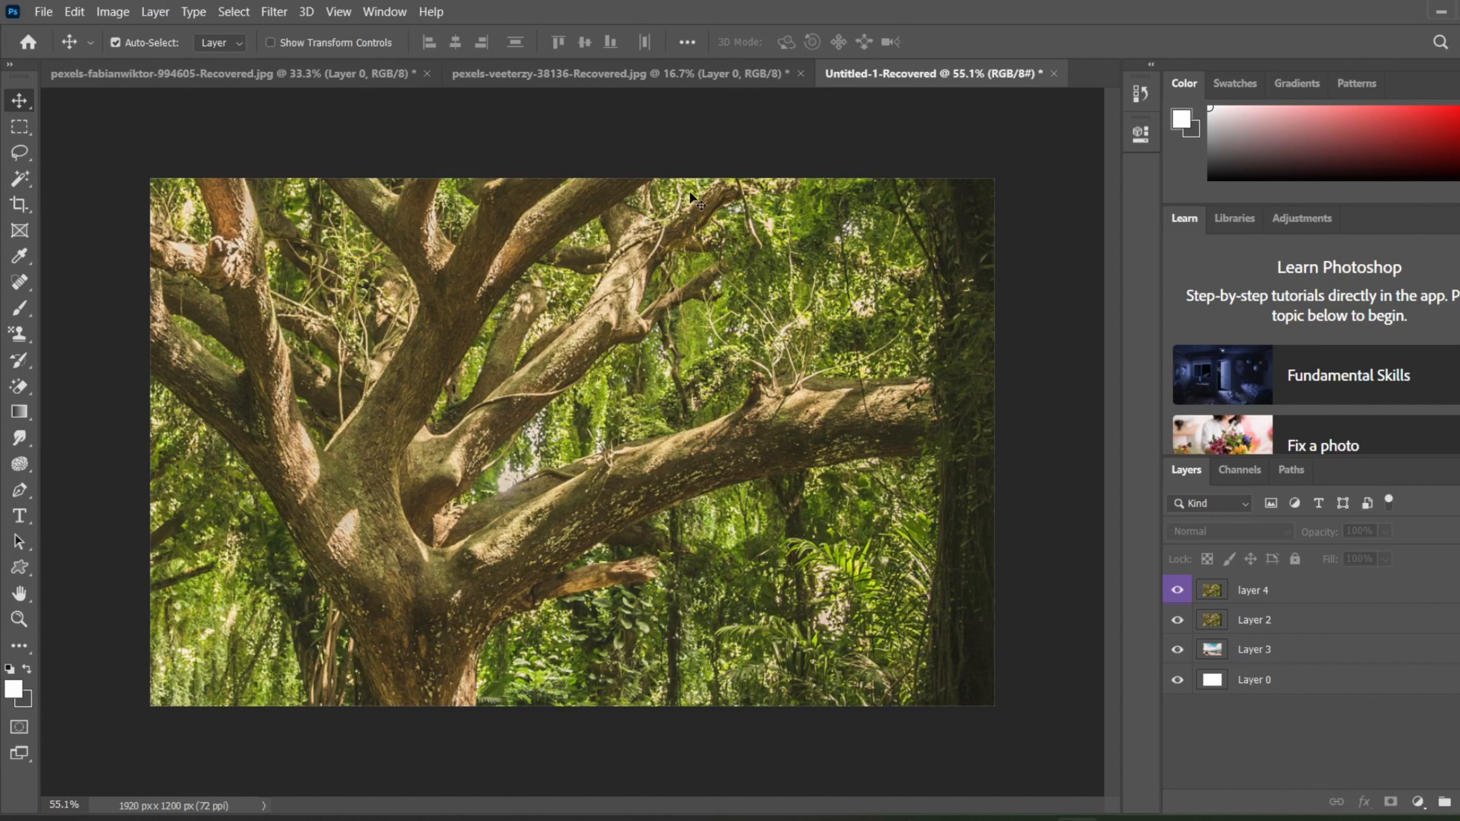
pyautogui.click(157, 11)
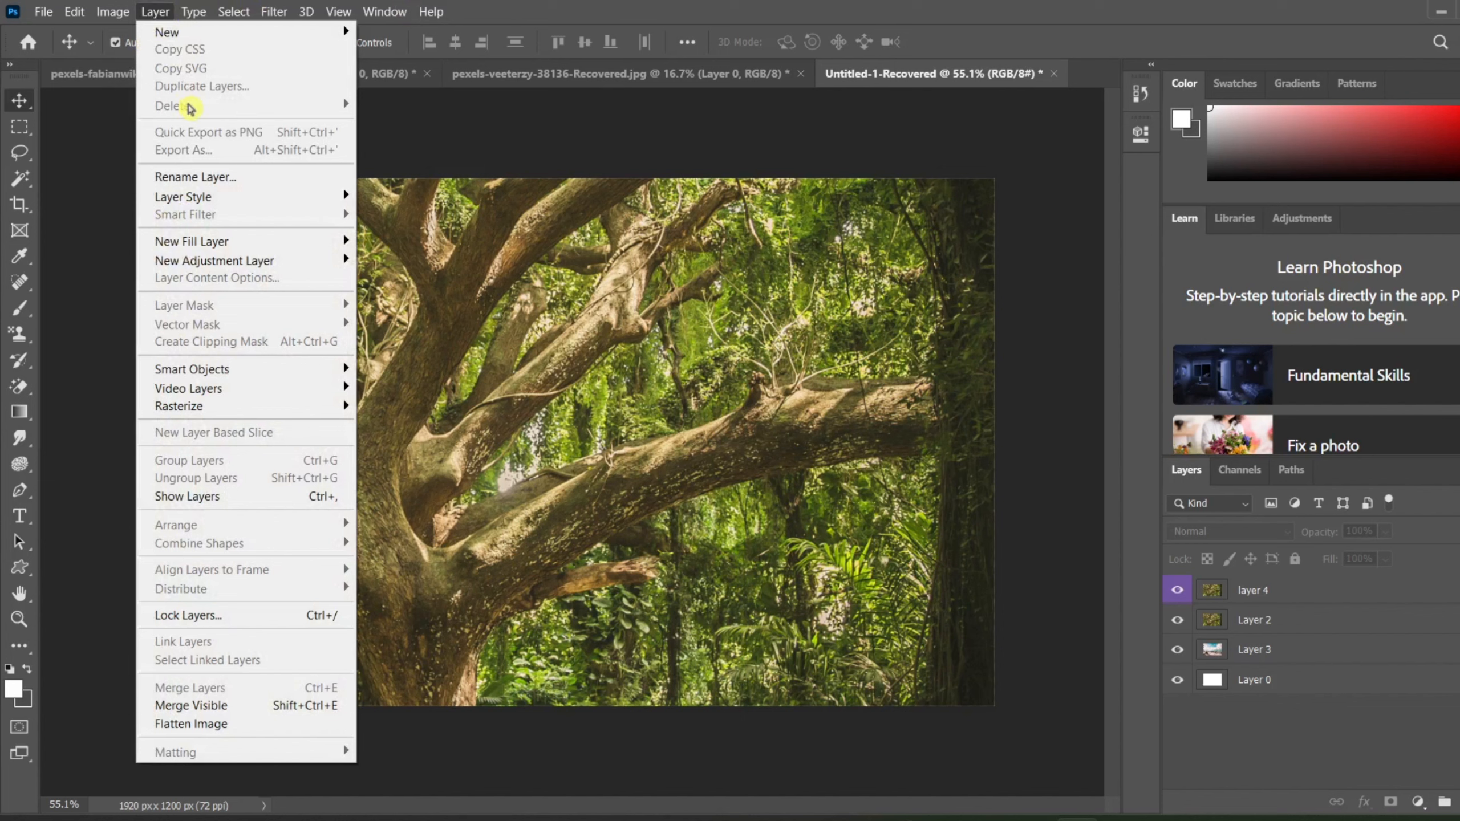
pyautogui.click(571, 287)
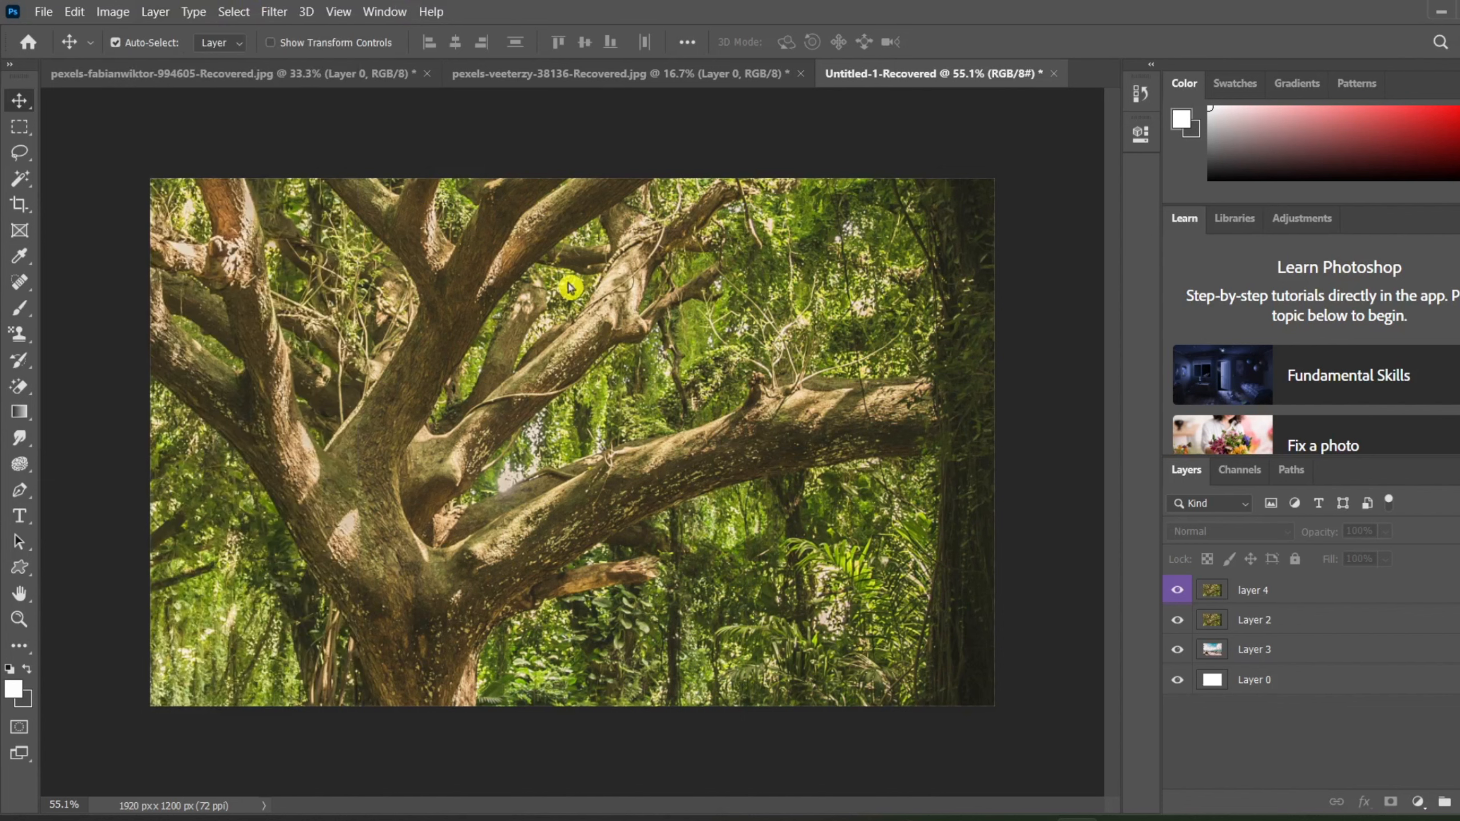
# Step: Select Layer 2 and compare its quick PNG export file name with that of the whole document, cancelling both saves
pyautogui.click(1279, 619)
pyautogui.click(151, 11)
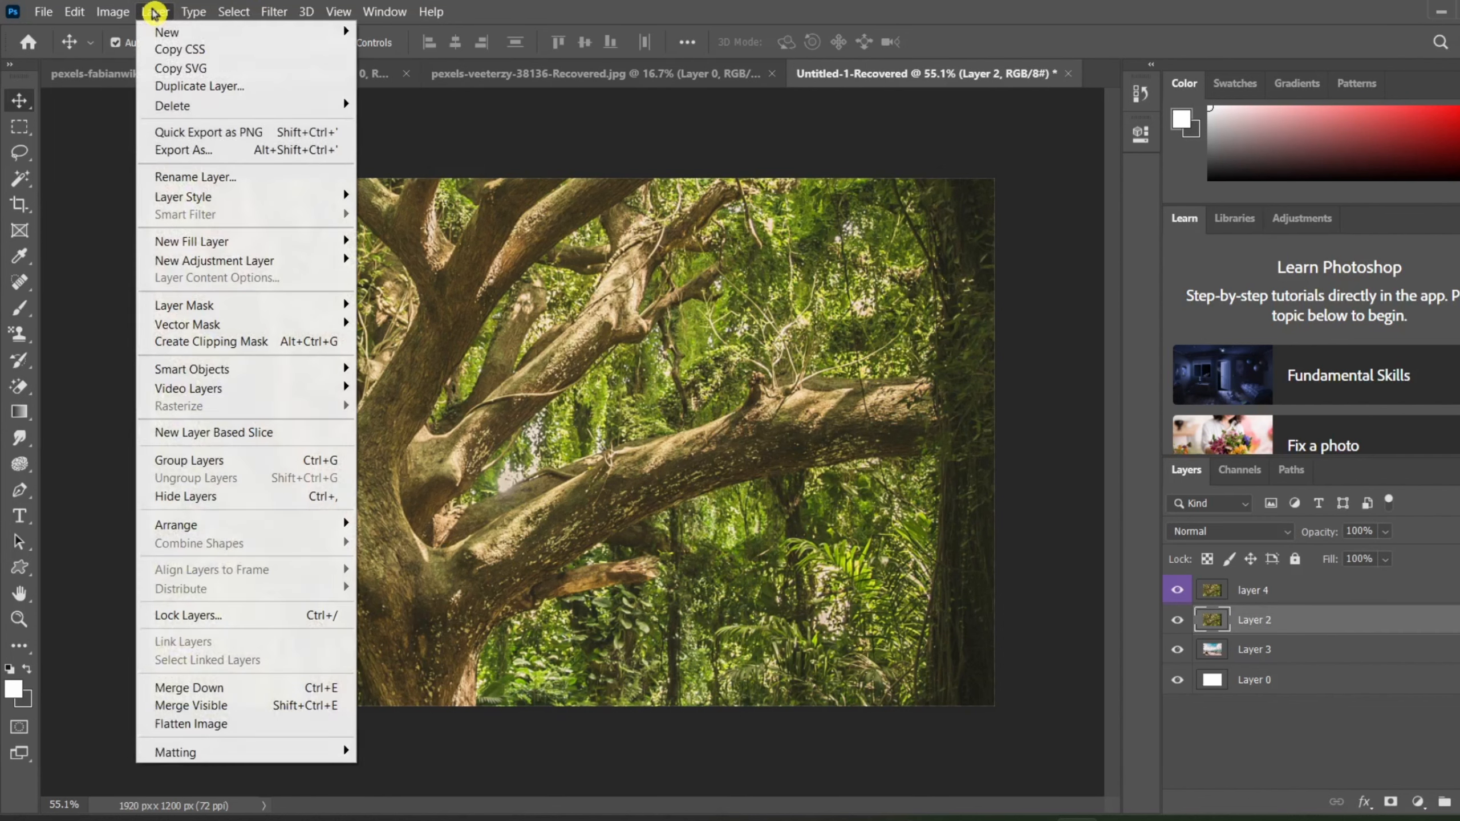
pyautogui.click(224, 133)
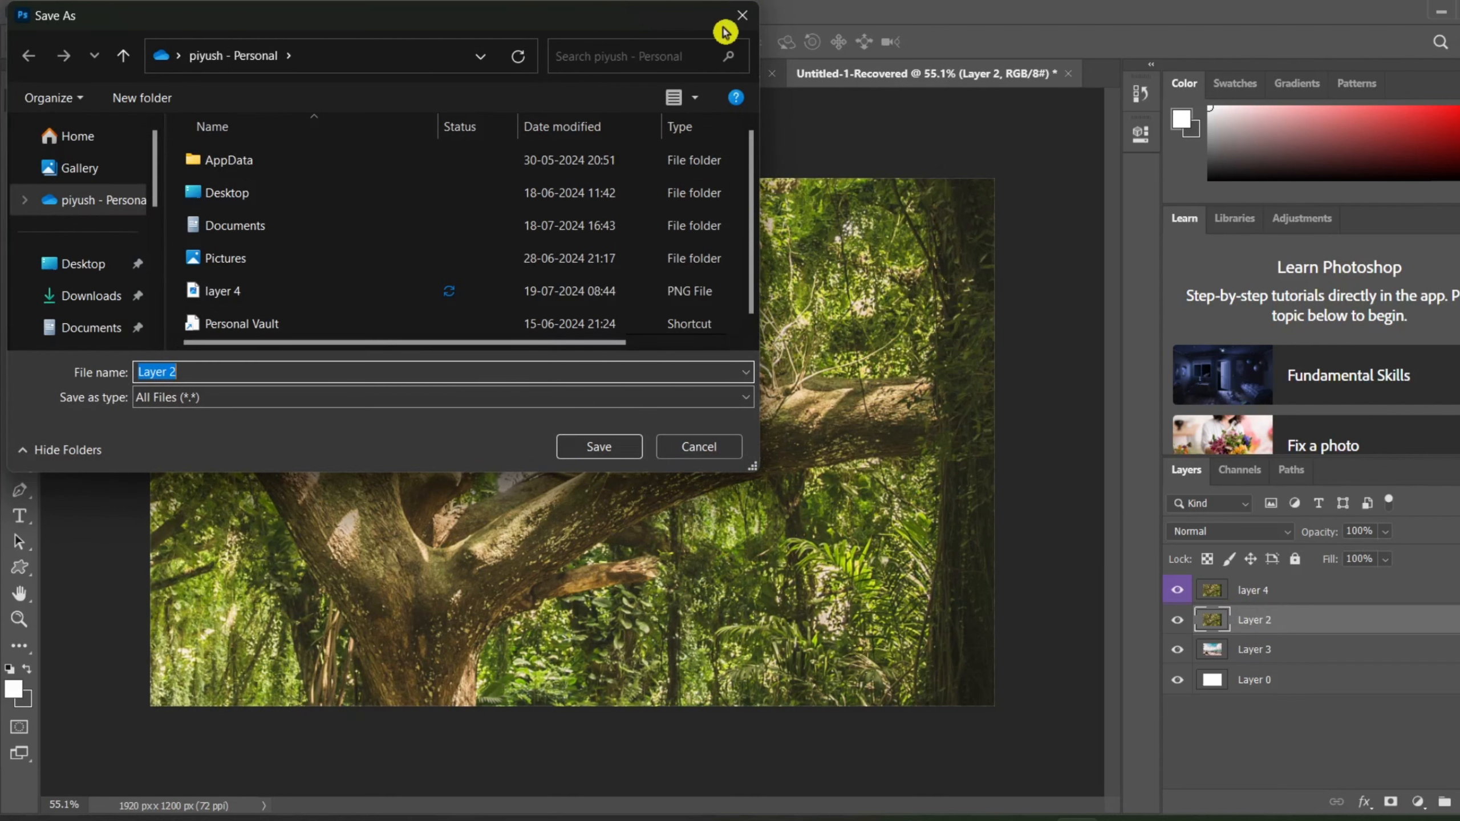
pyautogui.click(742, 17)
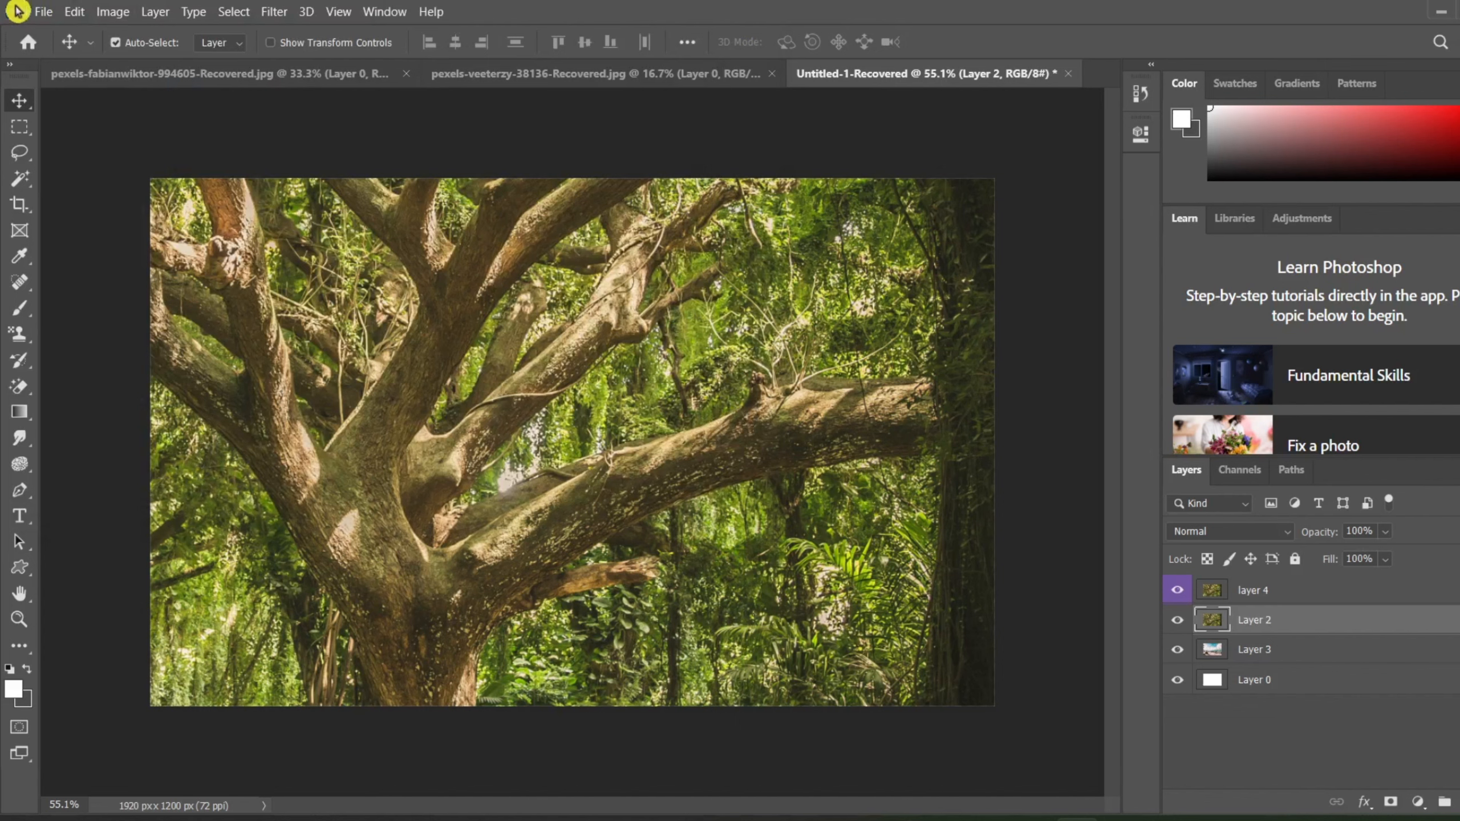
pyautogui.click(44, 13)
pyautogui.moveTo(91, 291)
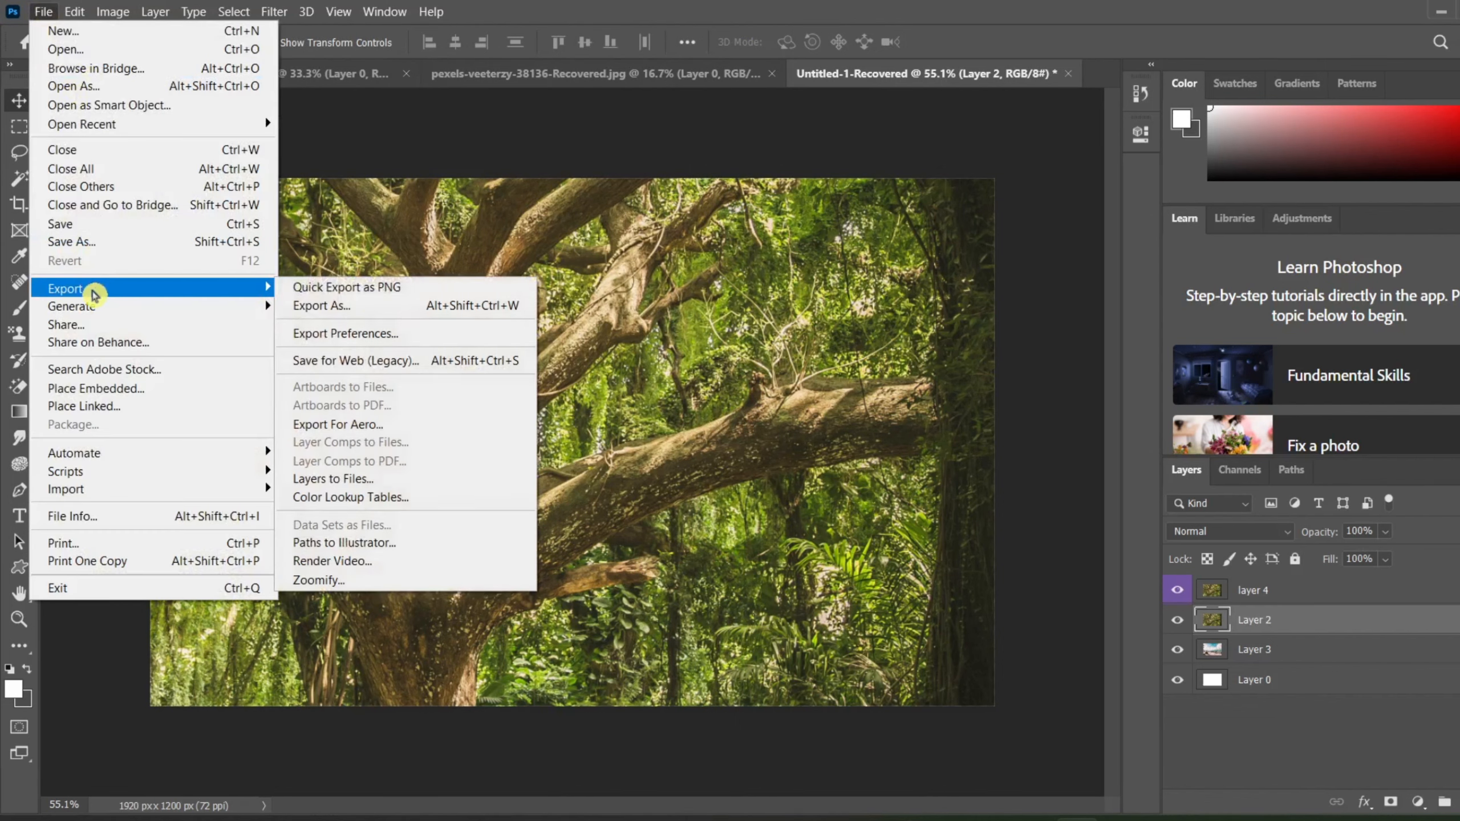
pyautogui.click(373, 290)
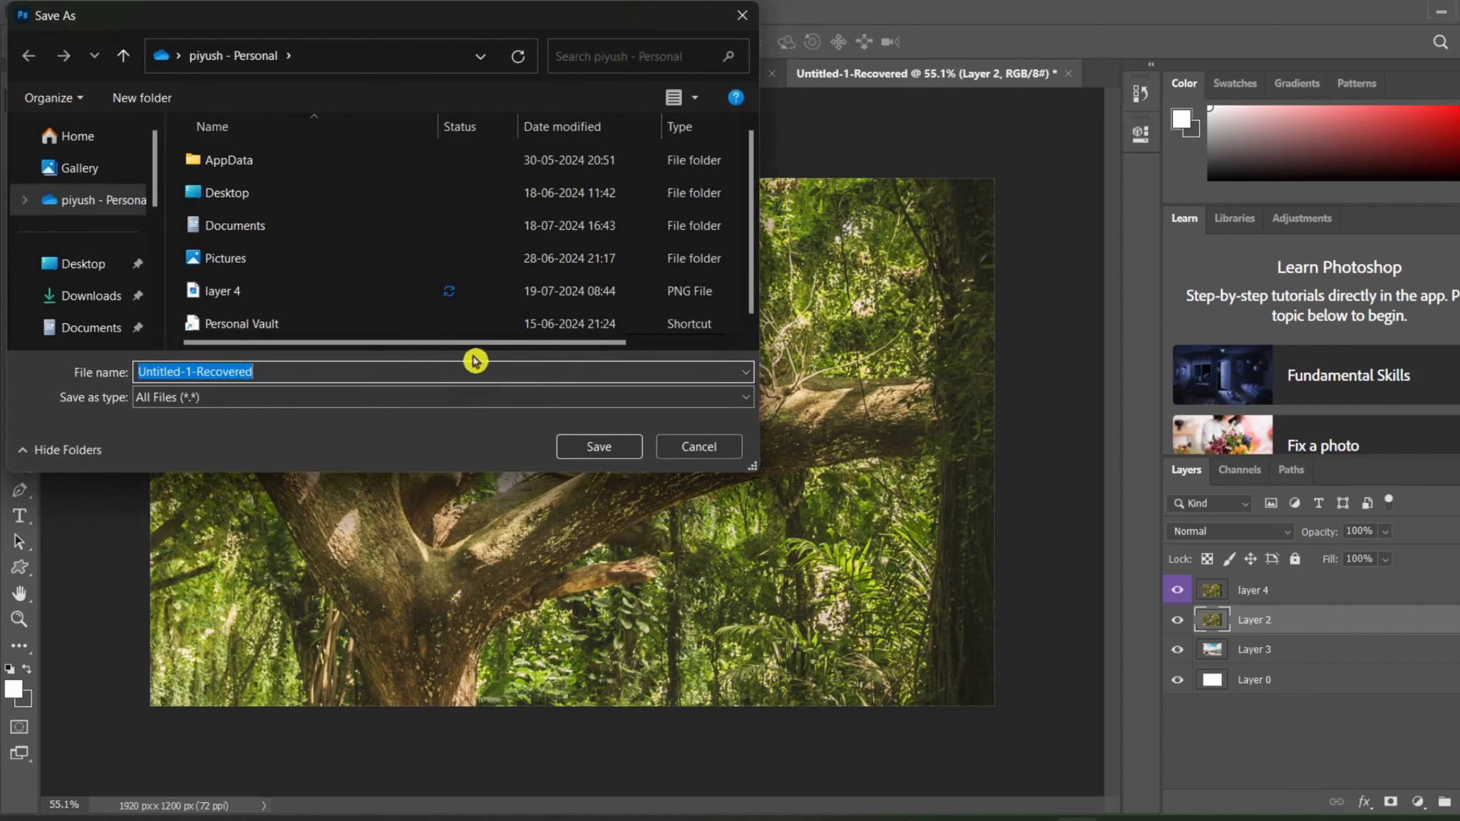
pyautogui.click(742, 18)
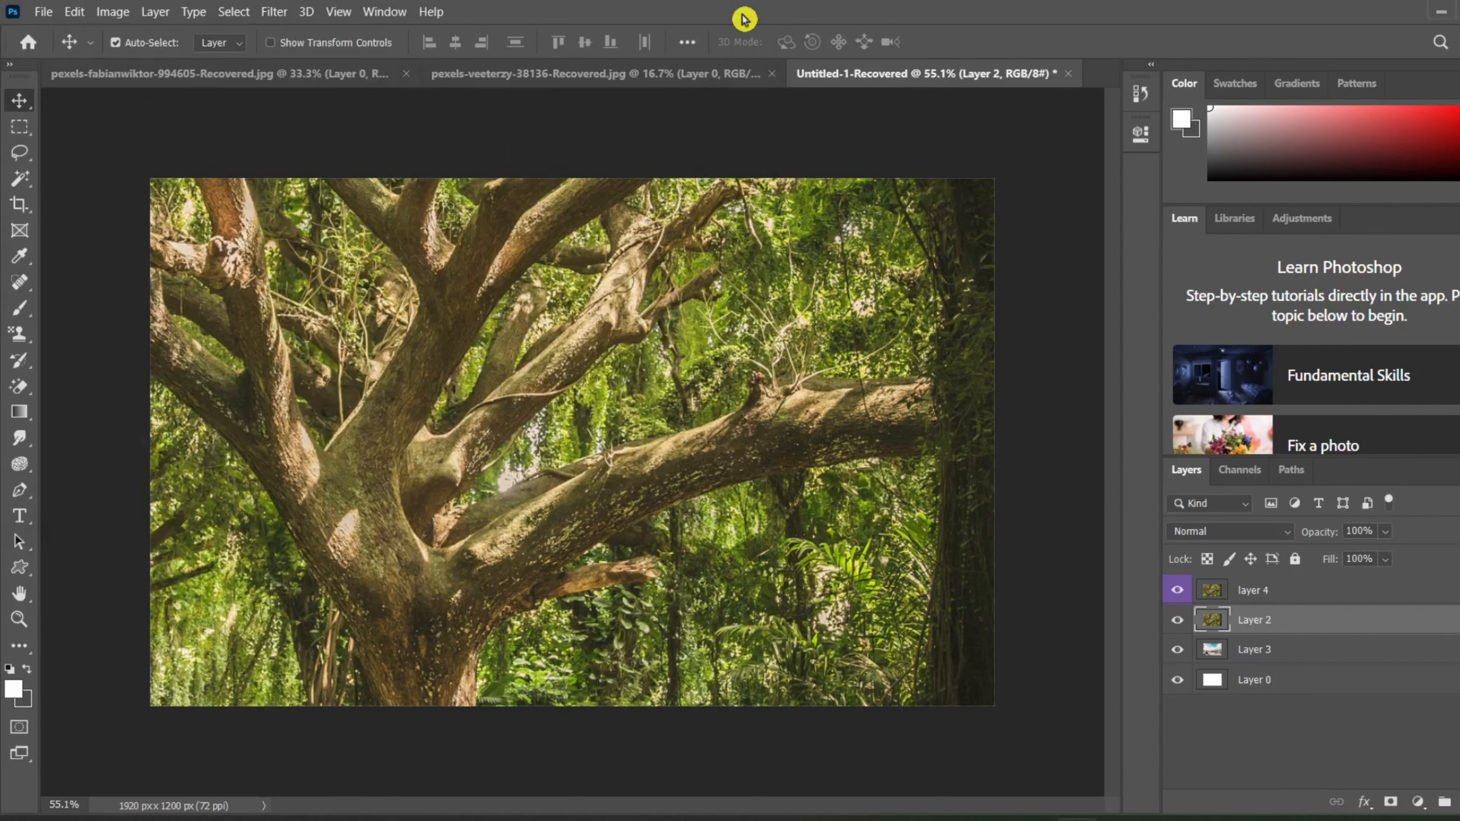
# Step: Open the Export As settings for the whole document, view the available file formats, and close without exporting
pyautogui.click(44, 11)
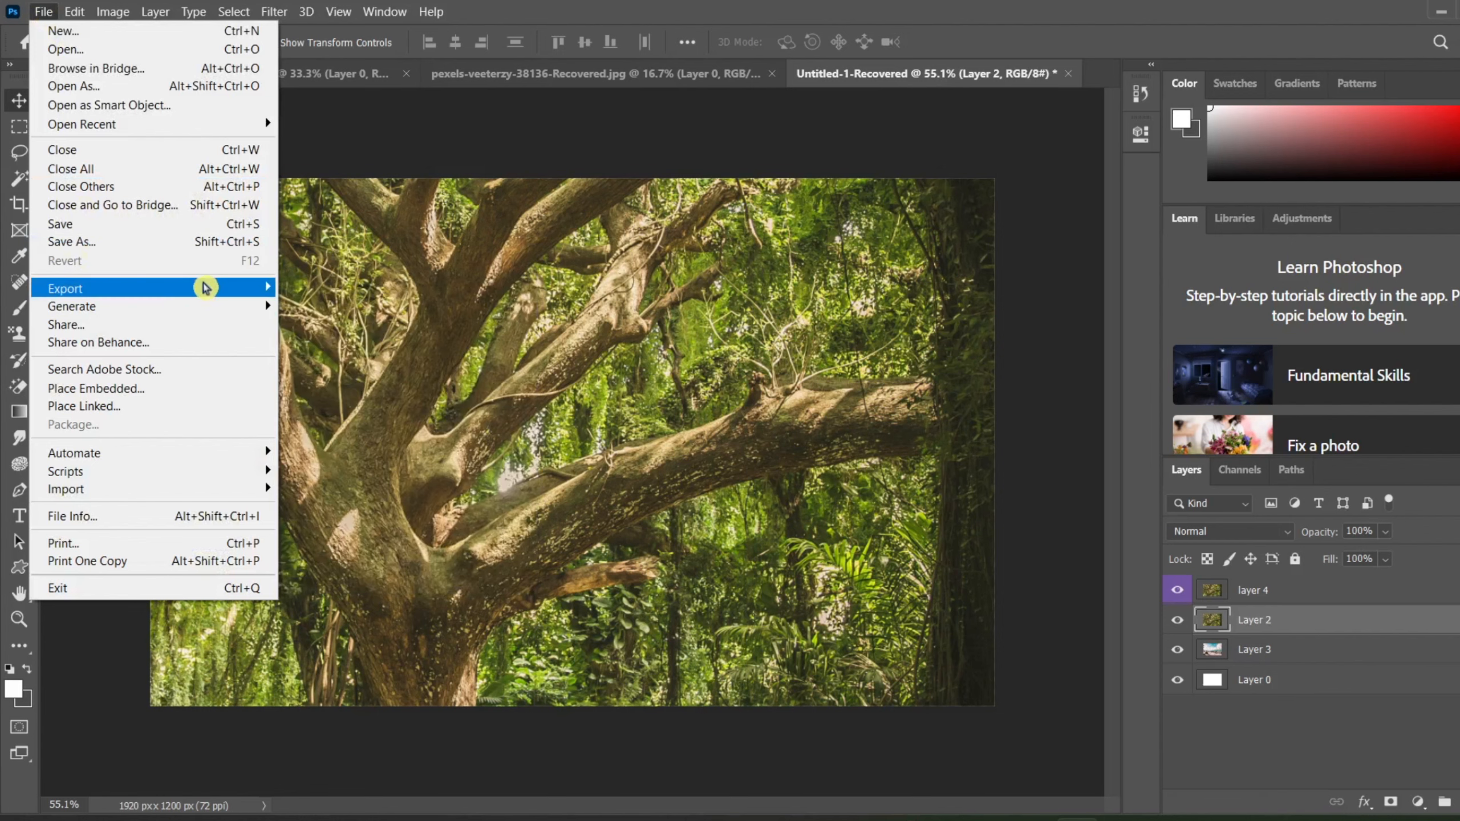
pyautogui.moveTo(205, 288)
pyautogui.click(381, 303)
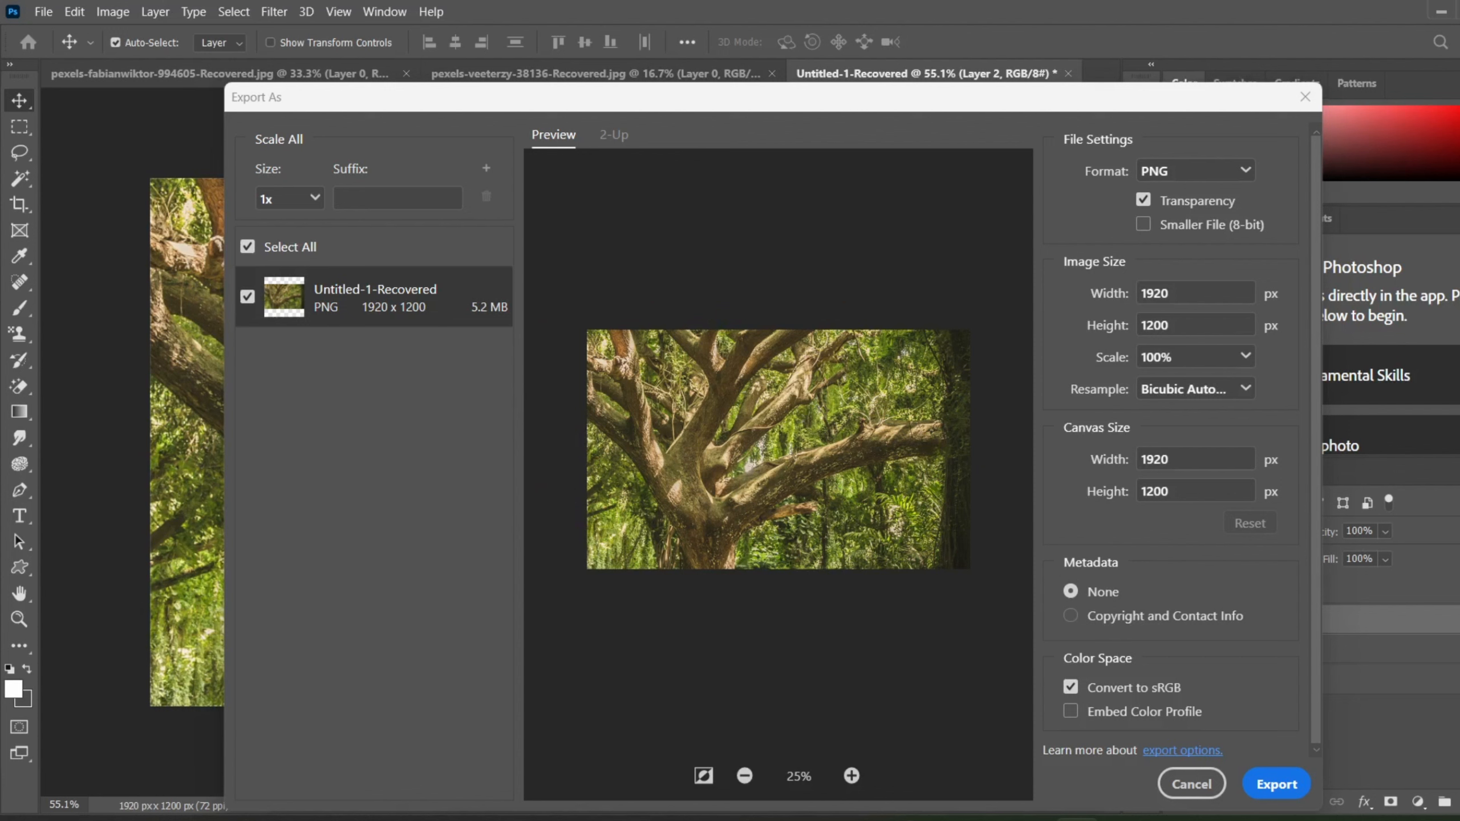
pyautogui.click(1213, 170)
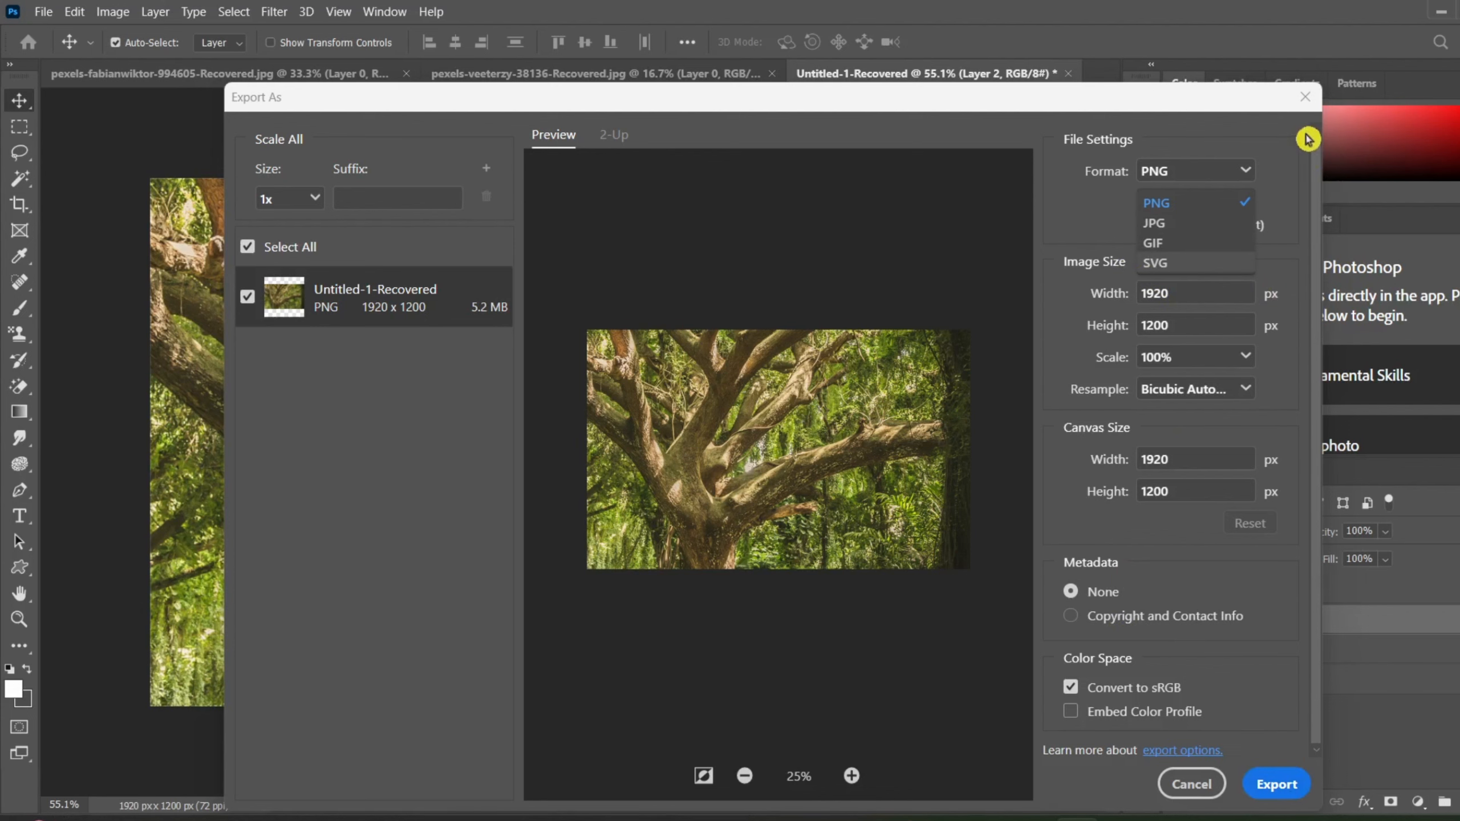
pyautogui.click(1310, 106)
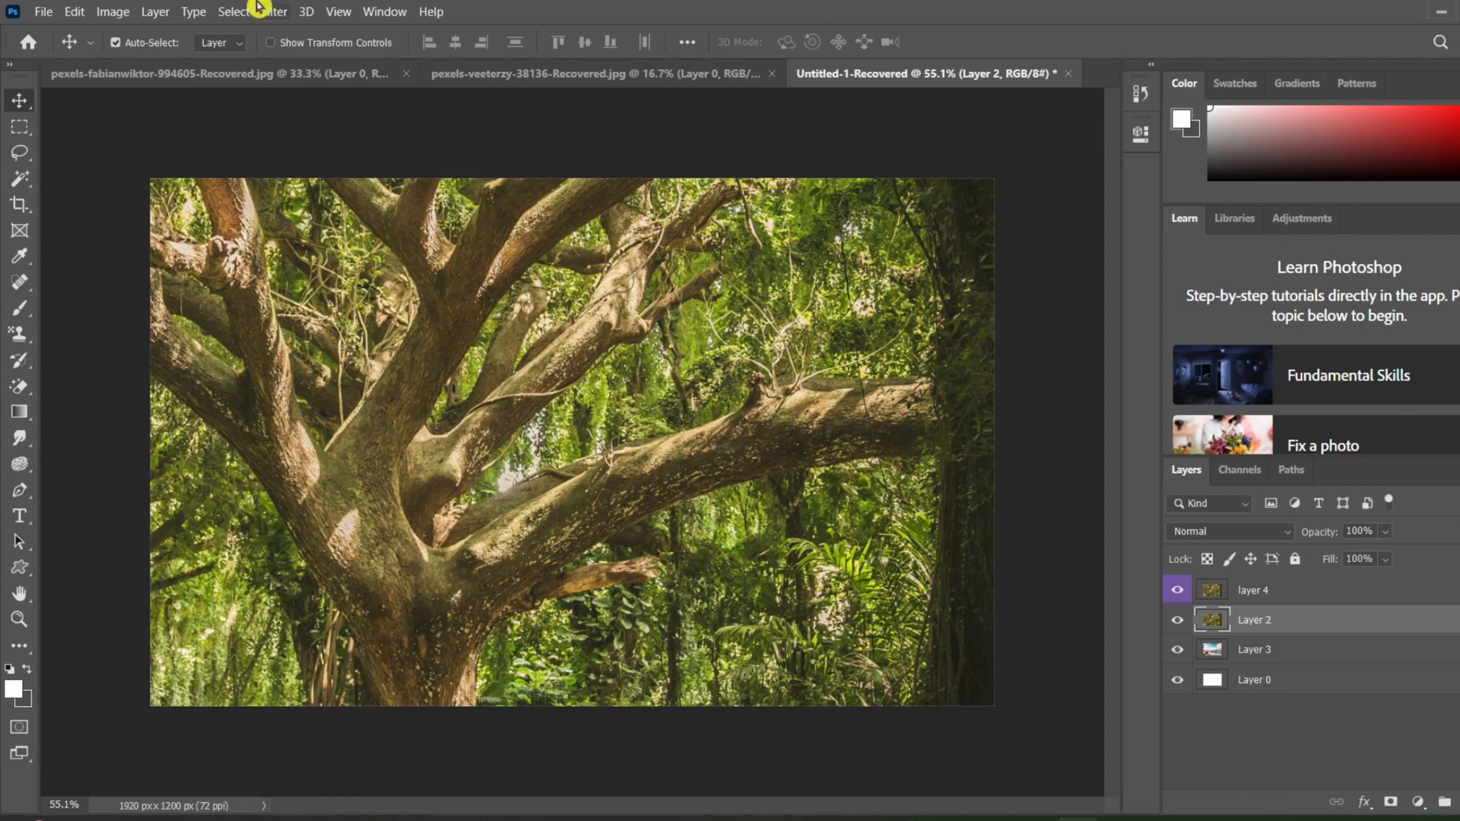
# Step: Check the Export As settings for Layer 2 alone, including the item name, and close without exporting
pyautogui.click(152, 12)
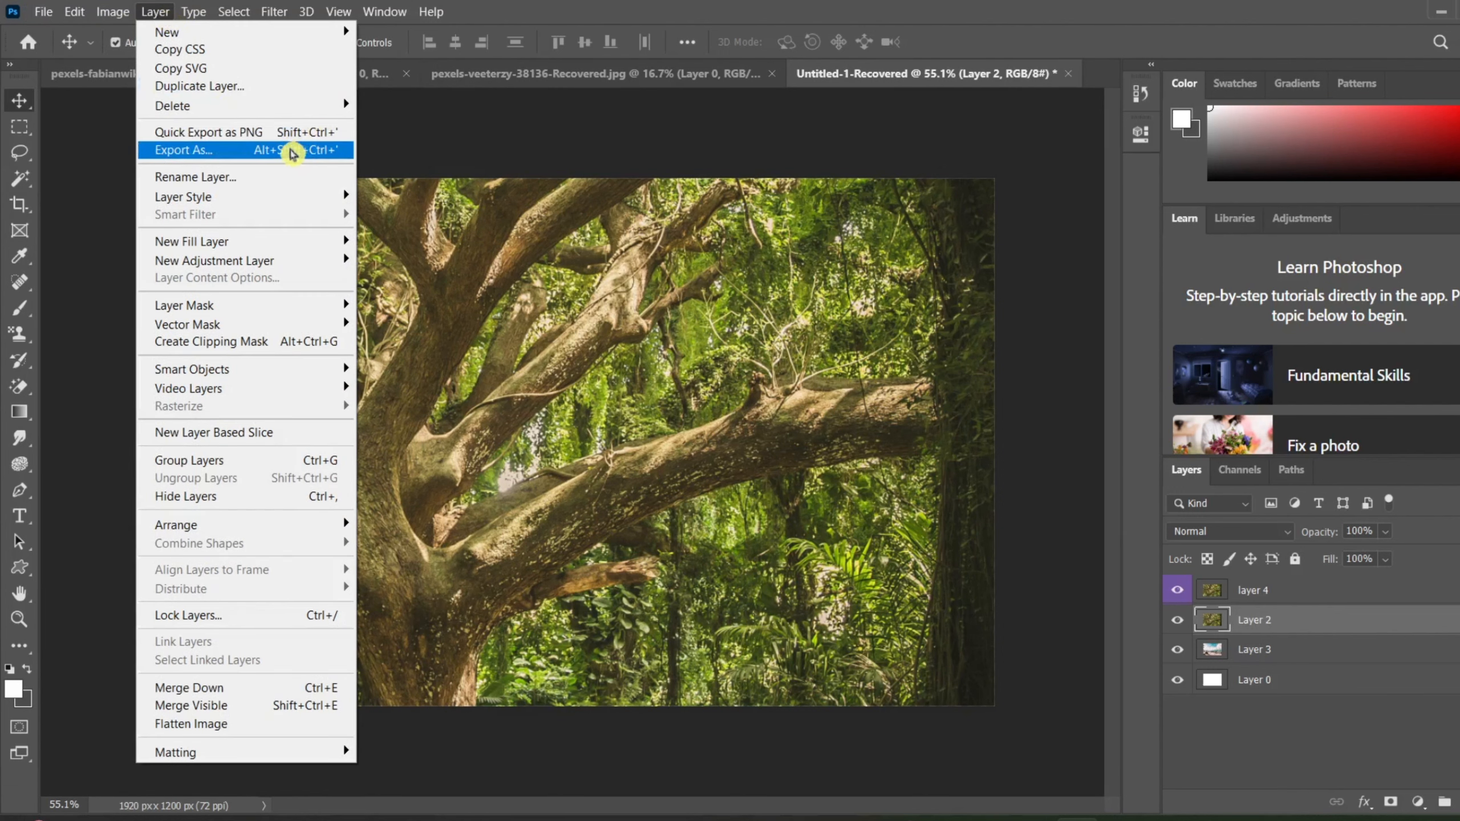
pyautogui.click(292, 153)
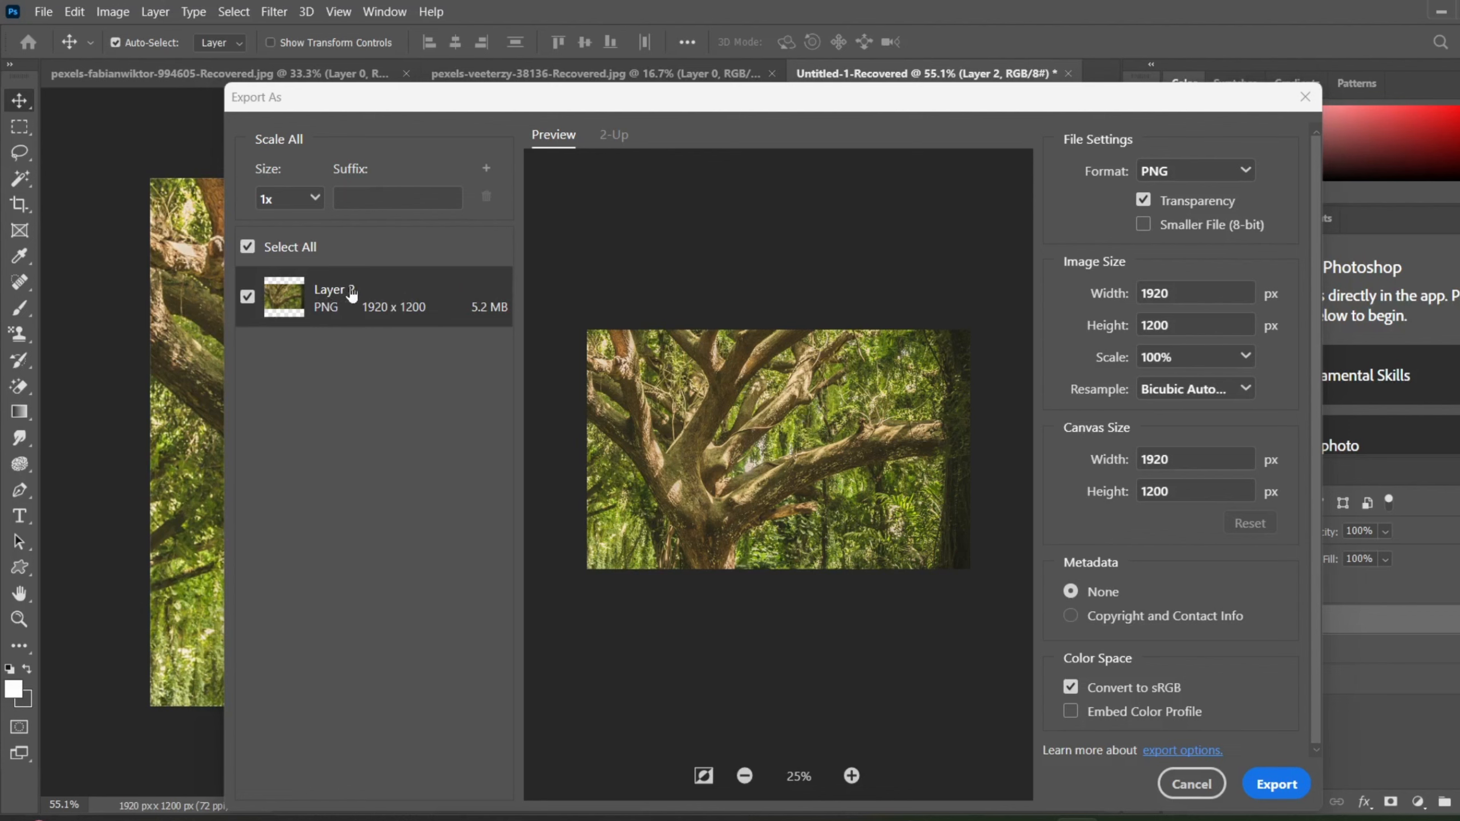
pyautogui.click(1306, 97)
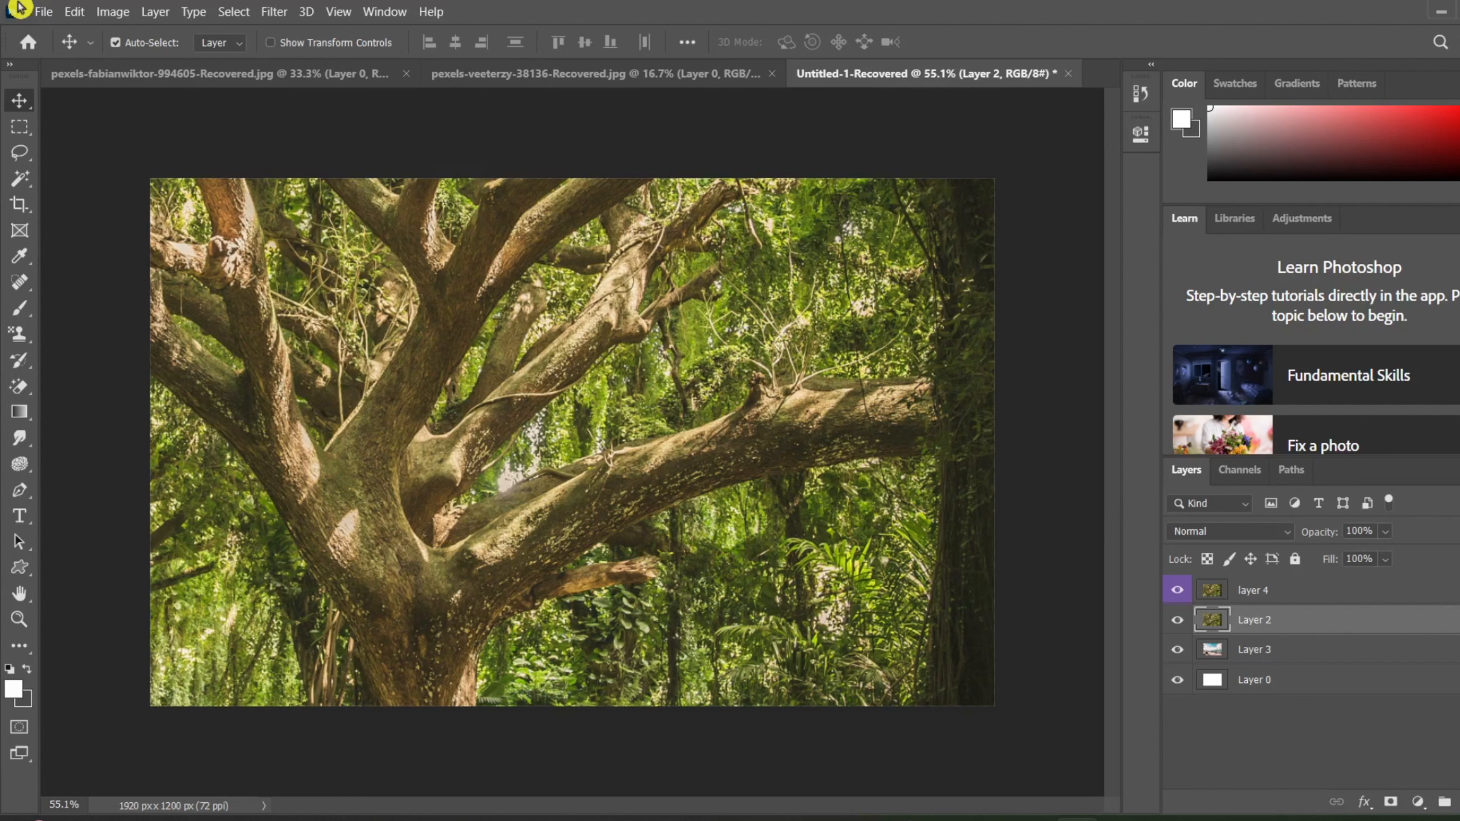
# Step: Compare the Export As item names for the whole document and for Layer 2, closing both without exporting
pyautogui.click(43, 11)
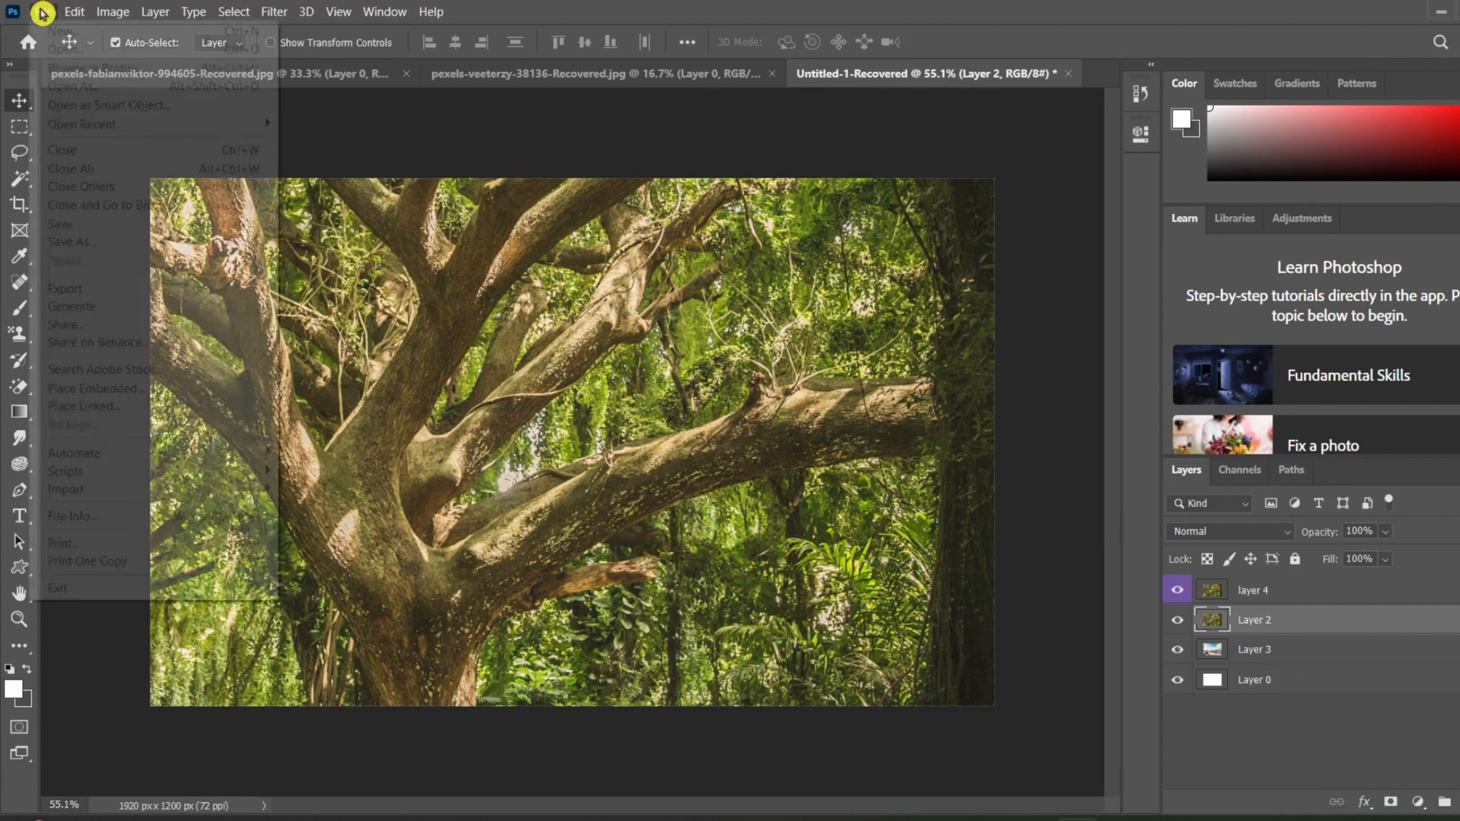
pyautogui.moveTo(166, 288)
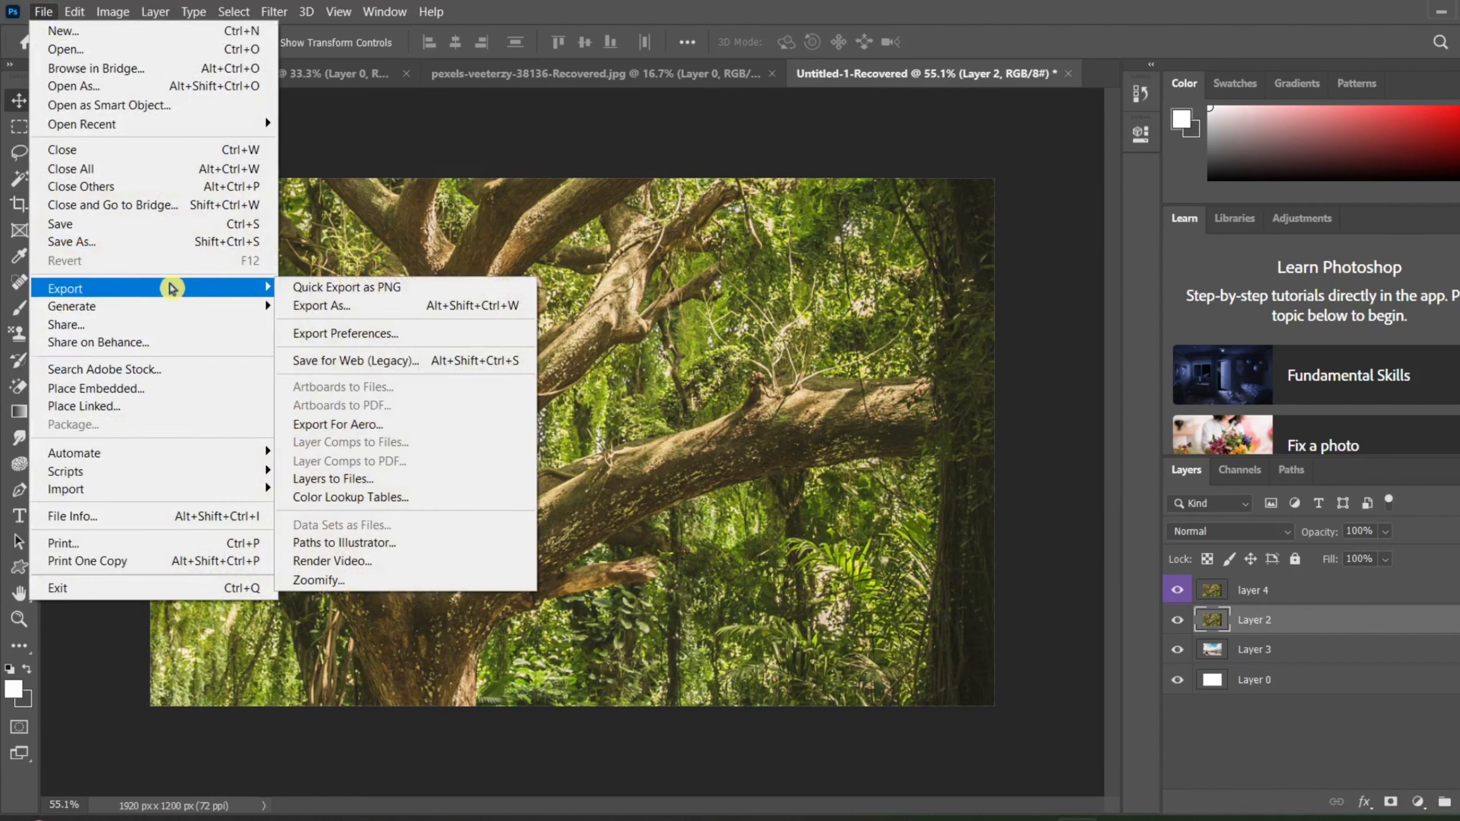
pyautogui.click(314, 306)
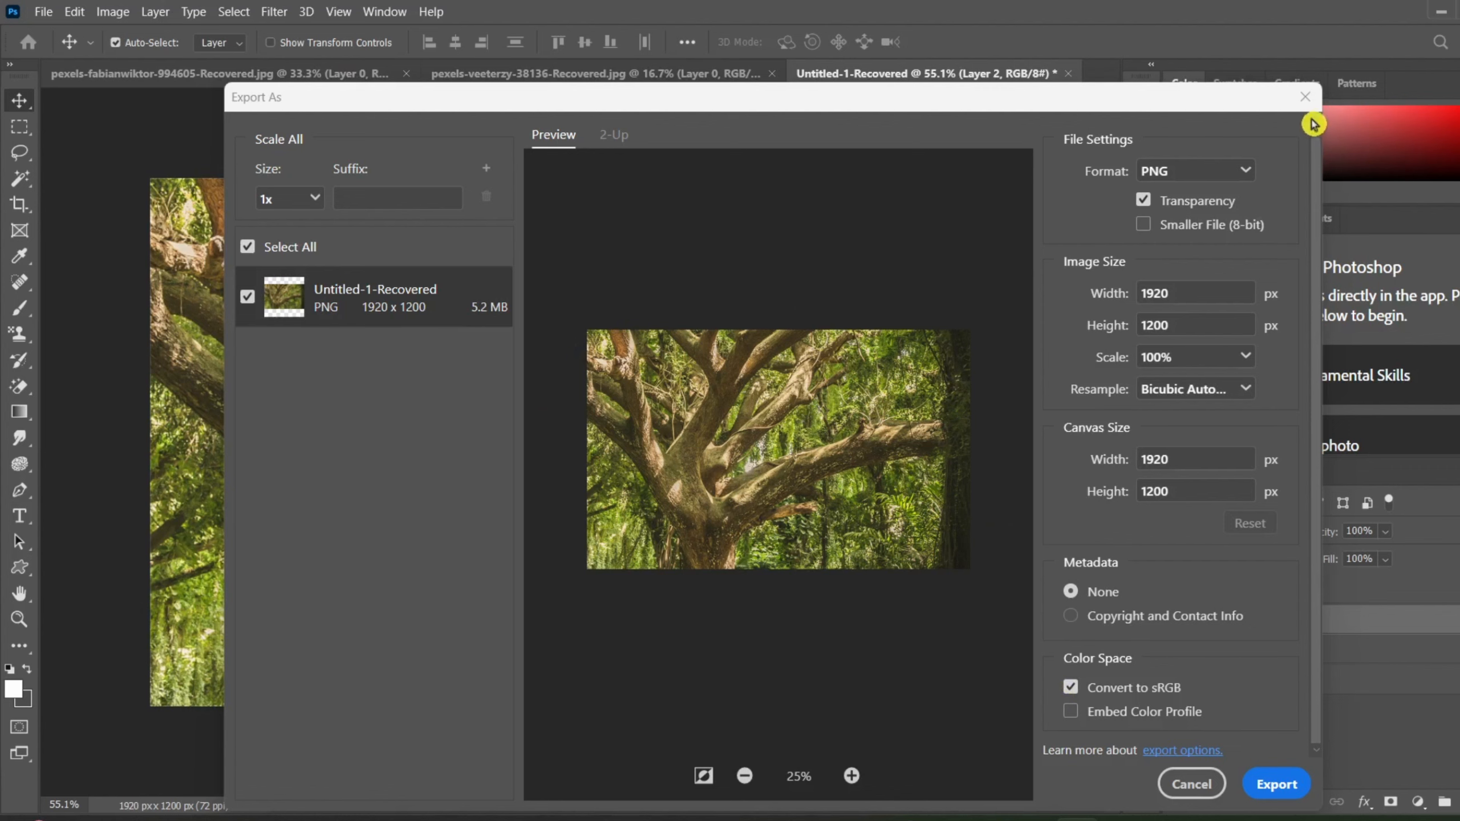
pyautogui.click(1302, 97)
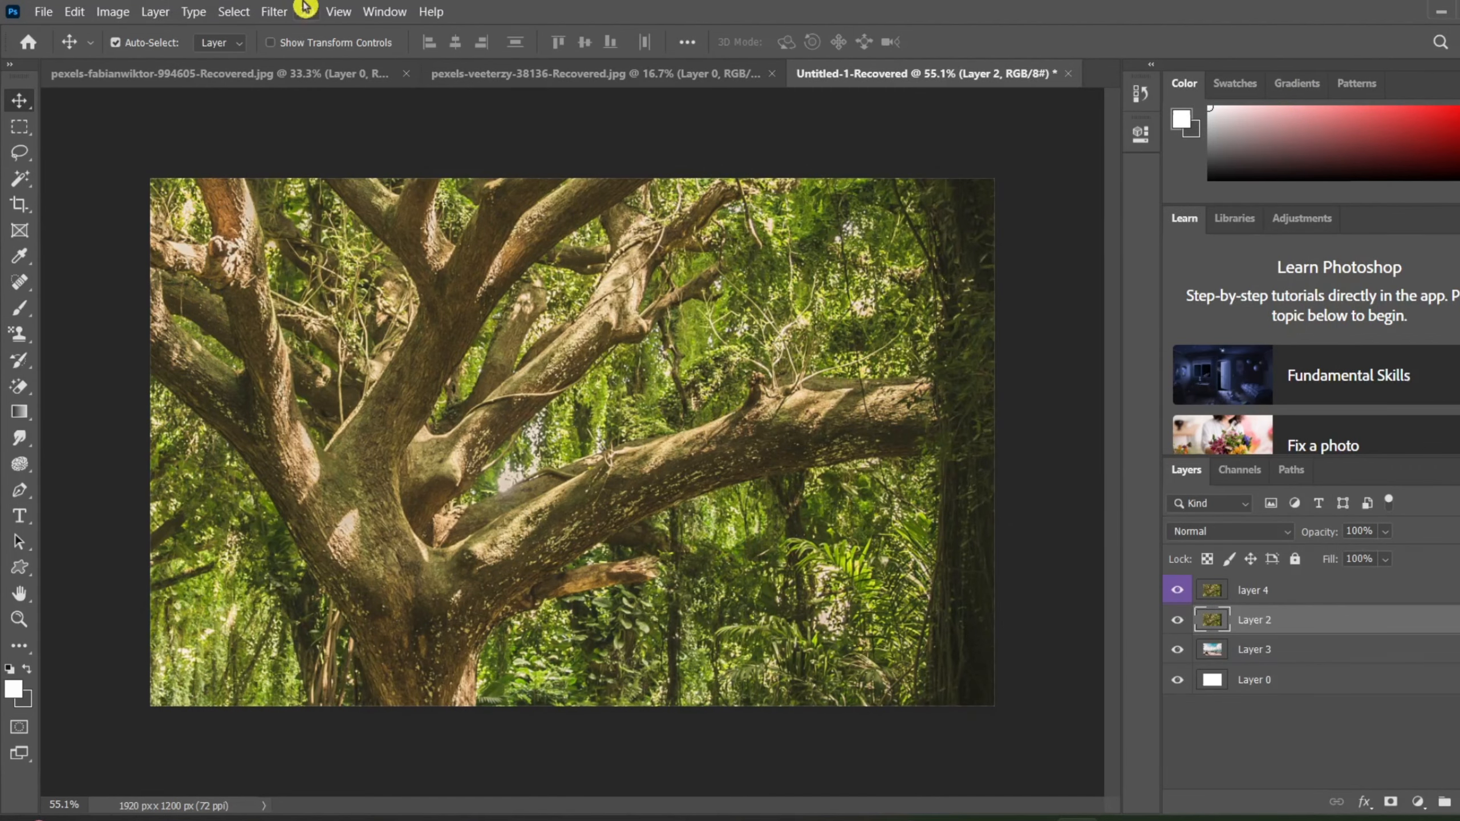
pyautogui.click(156, 11)
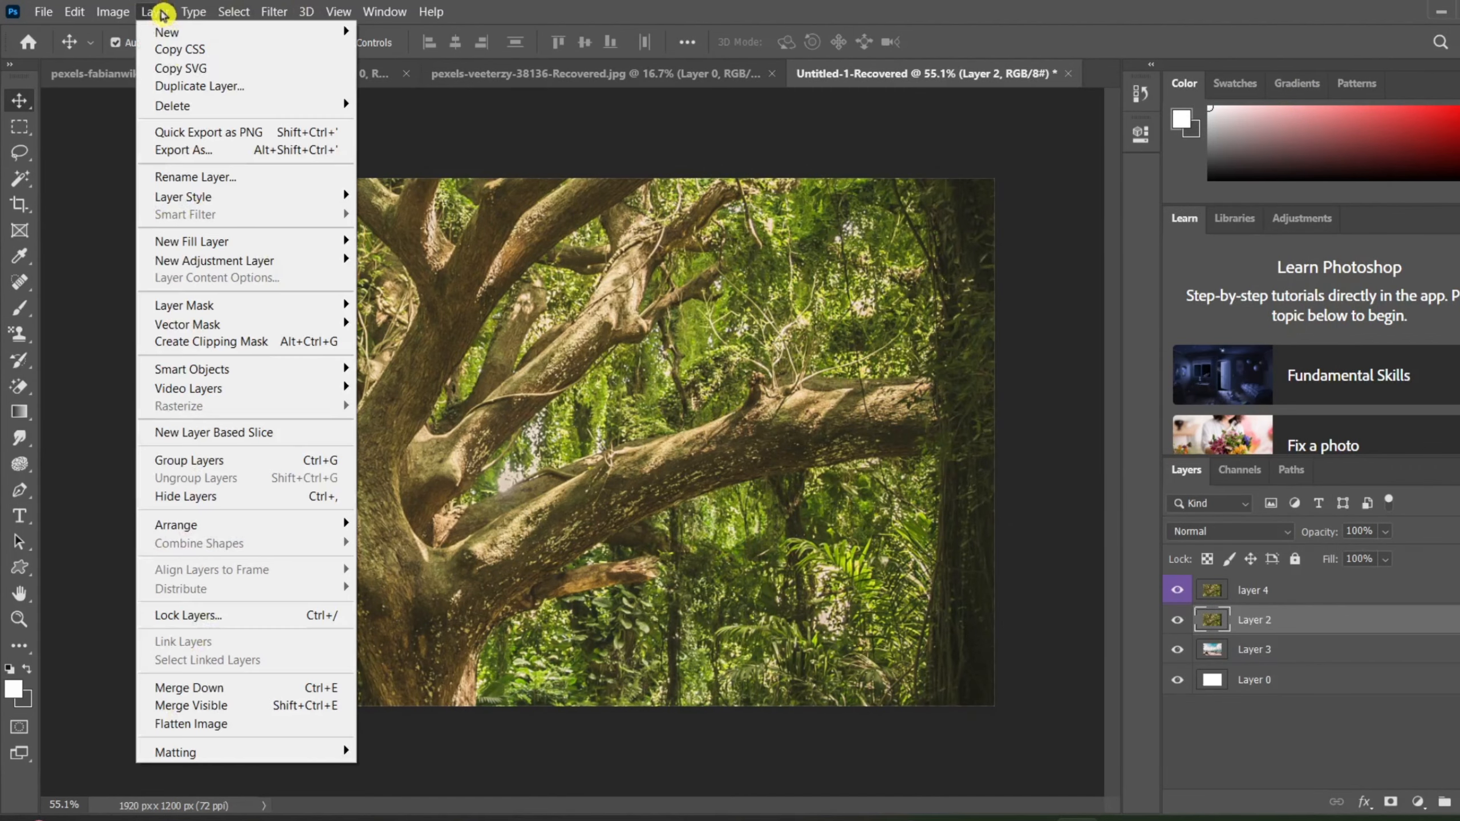
pyautogui.click(210, 156)
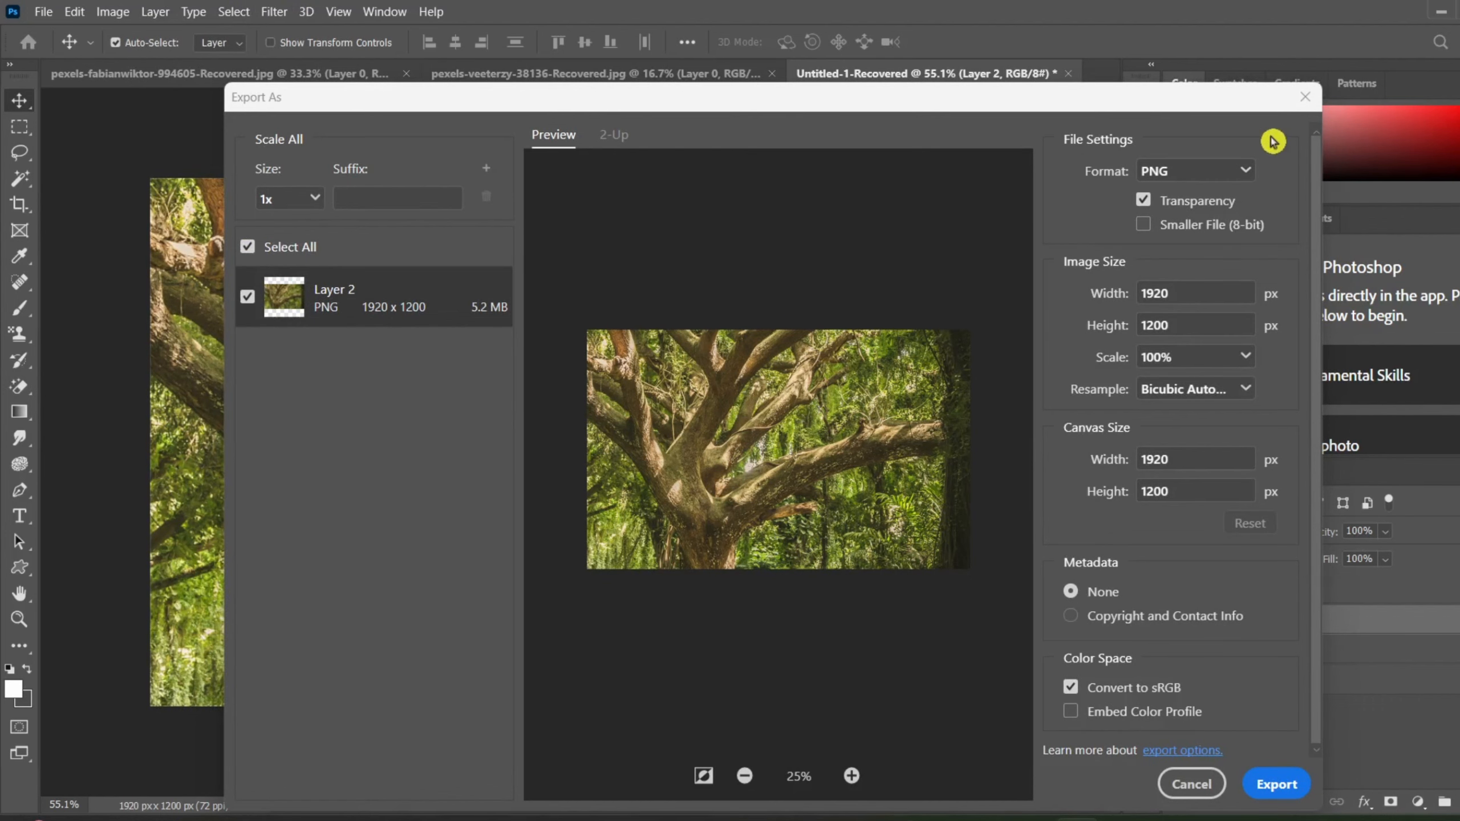
pyautogui.click(1301, 98)
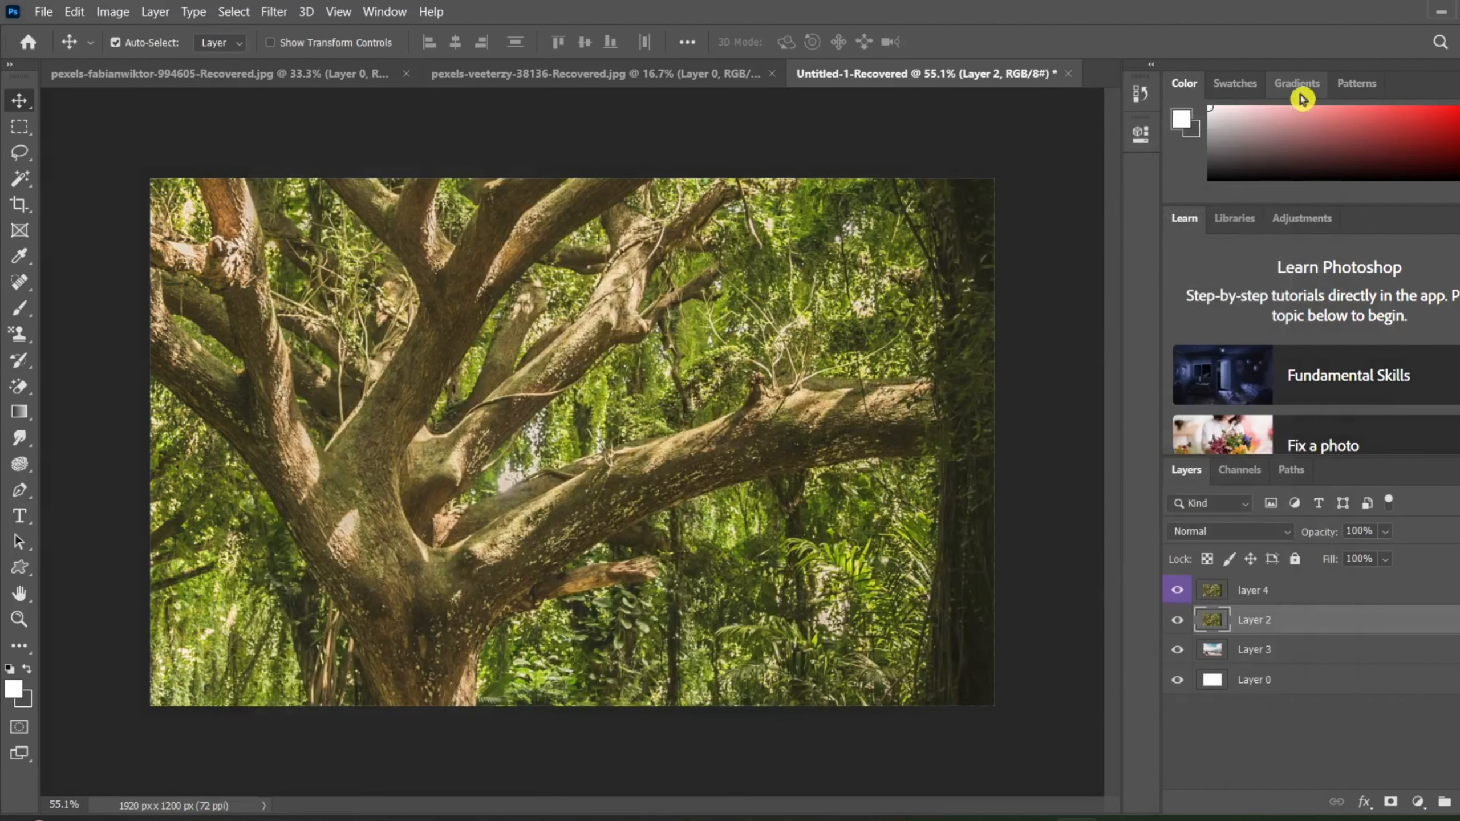
# Step: Look through the layer commands and the layer style effects available for Layer 2 without applying any
pyautogui.click(171, 12)
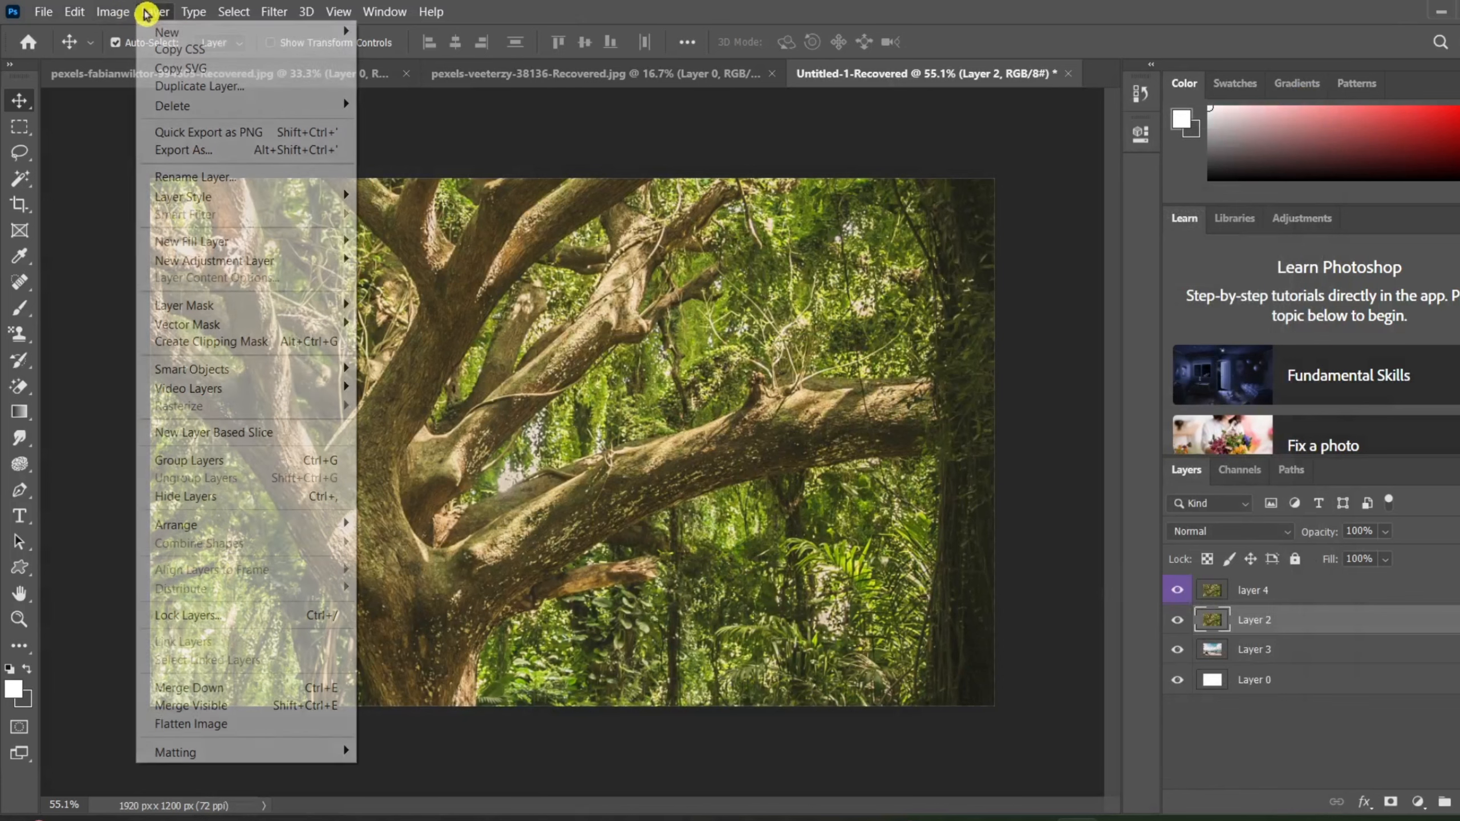
pyautogui.moveTo(322, 31)
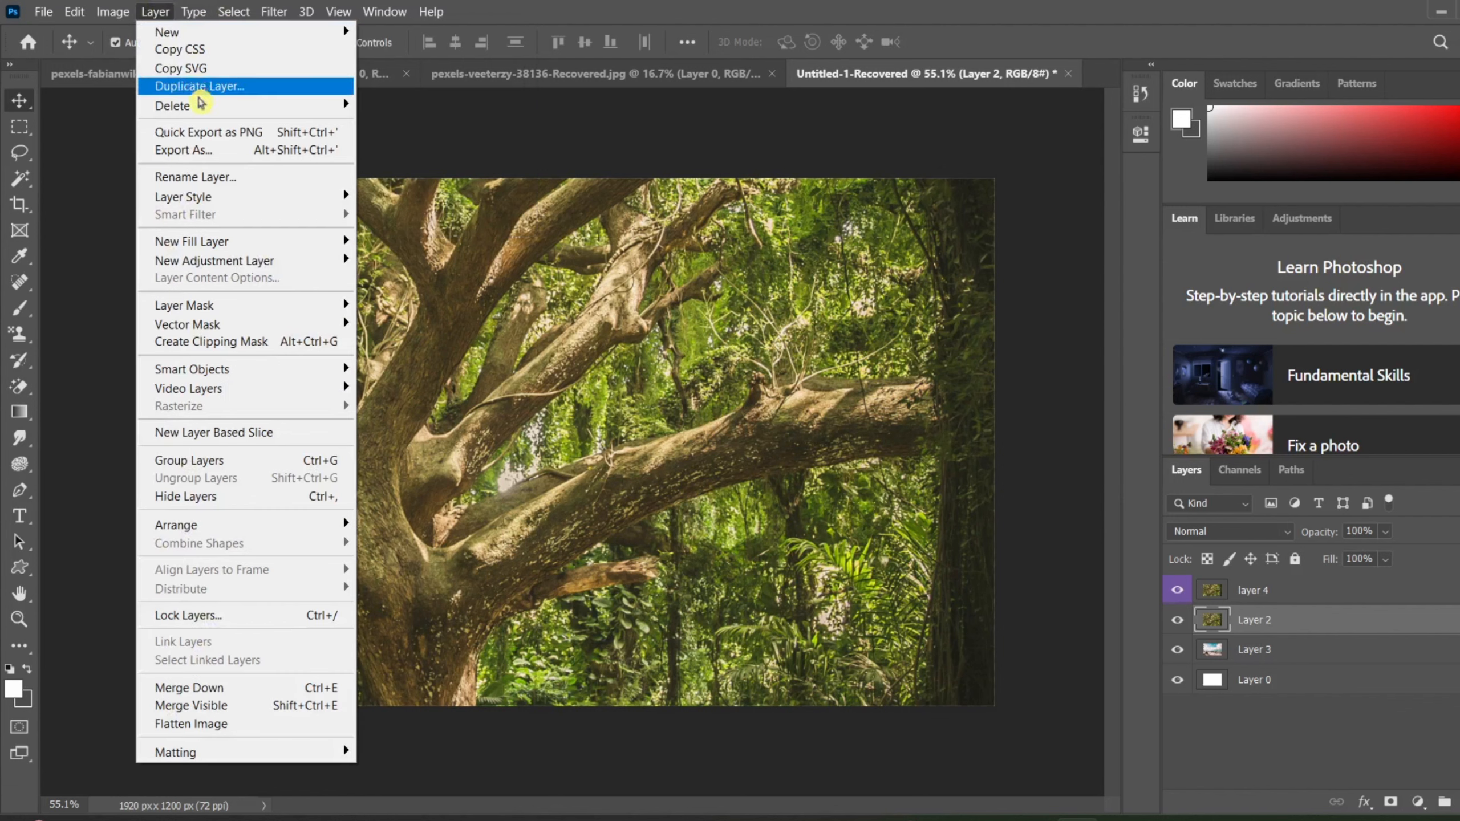
pyautogui.moveTo(209, 118)
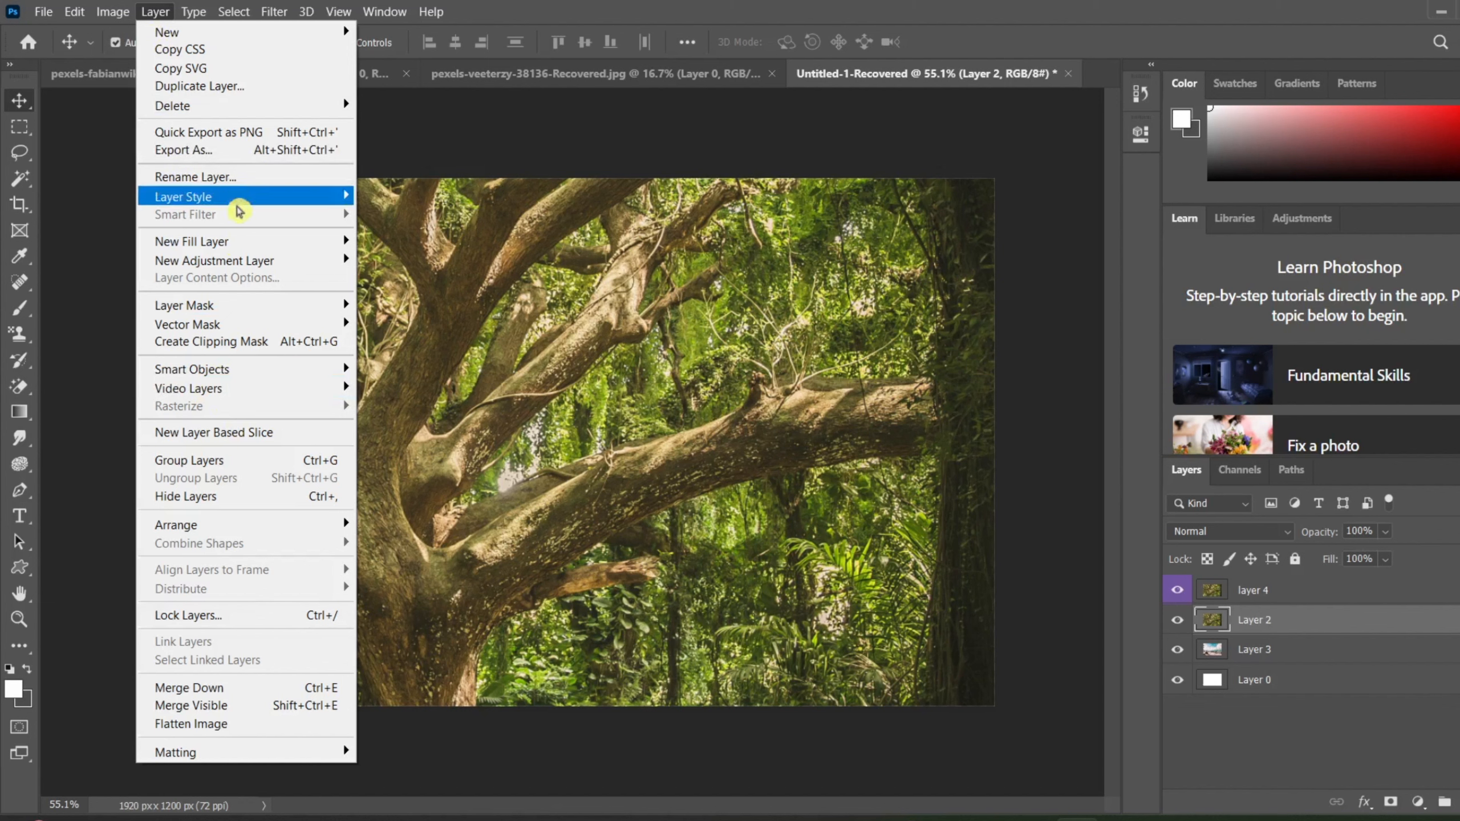
pyautogui.moveTo(266, 202)
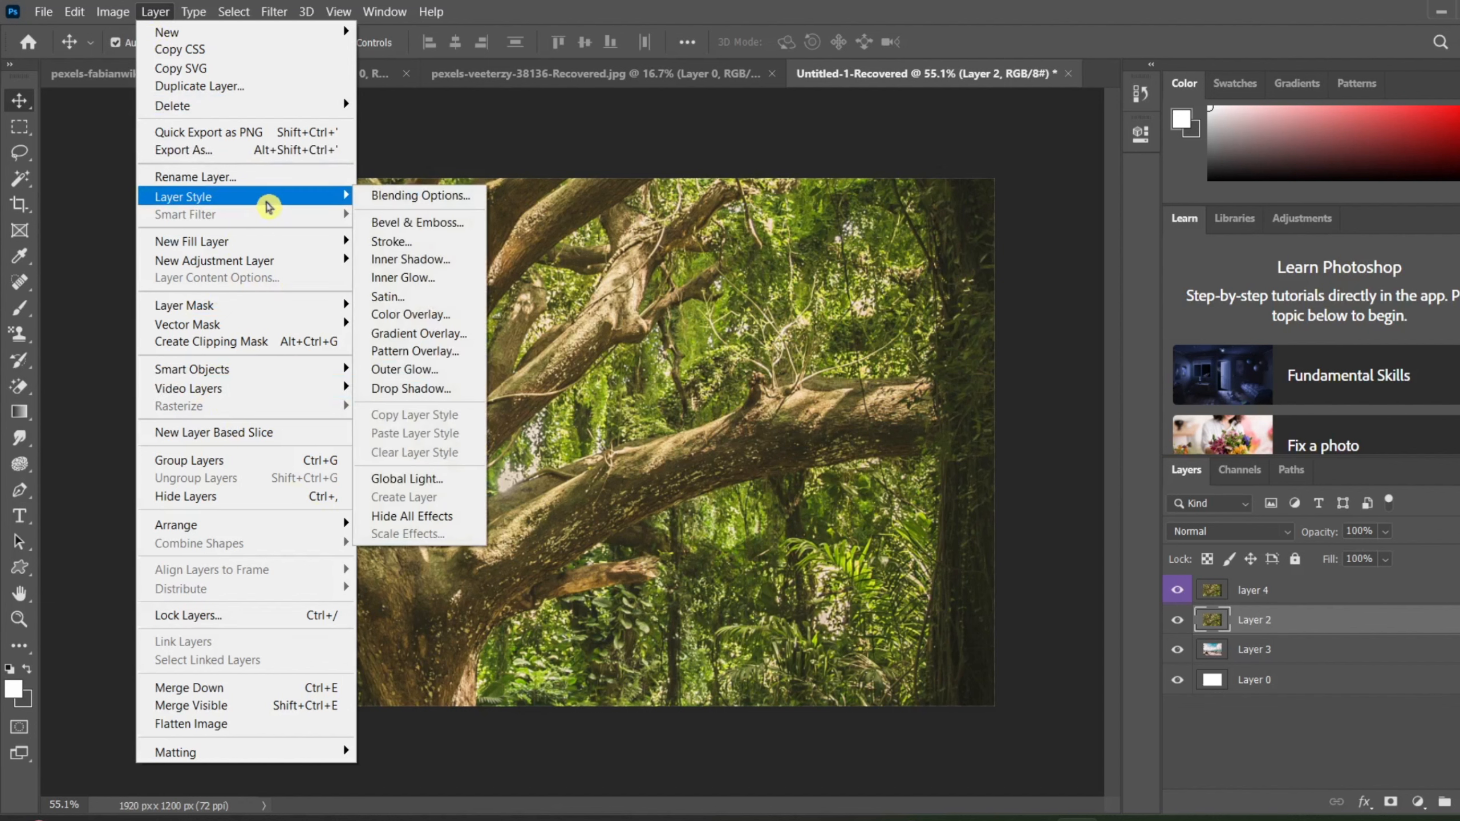
pyautogui.click(614, 124)
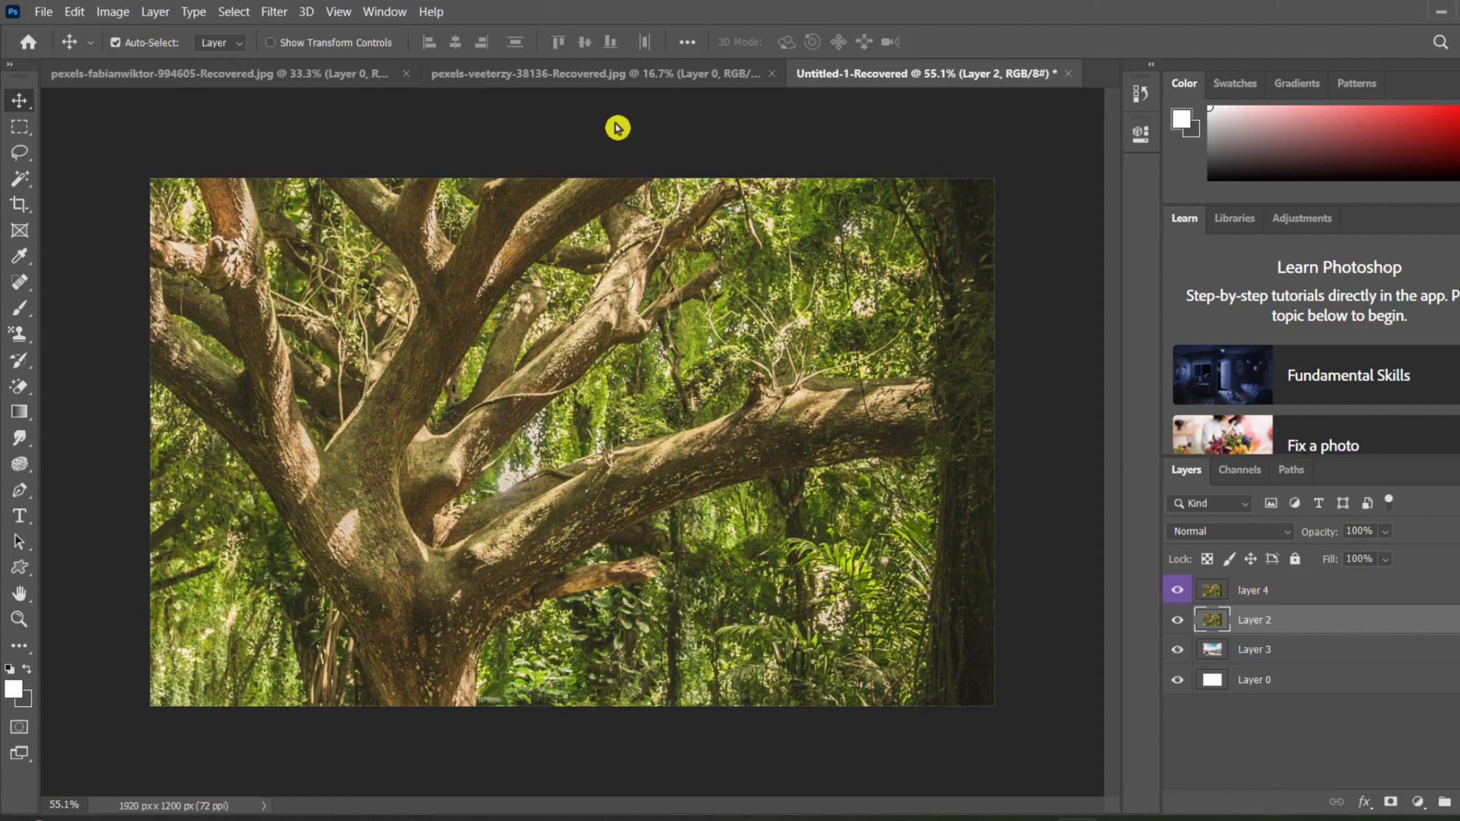